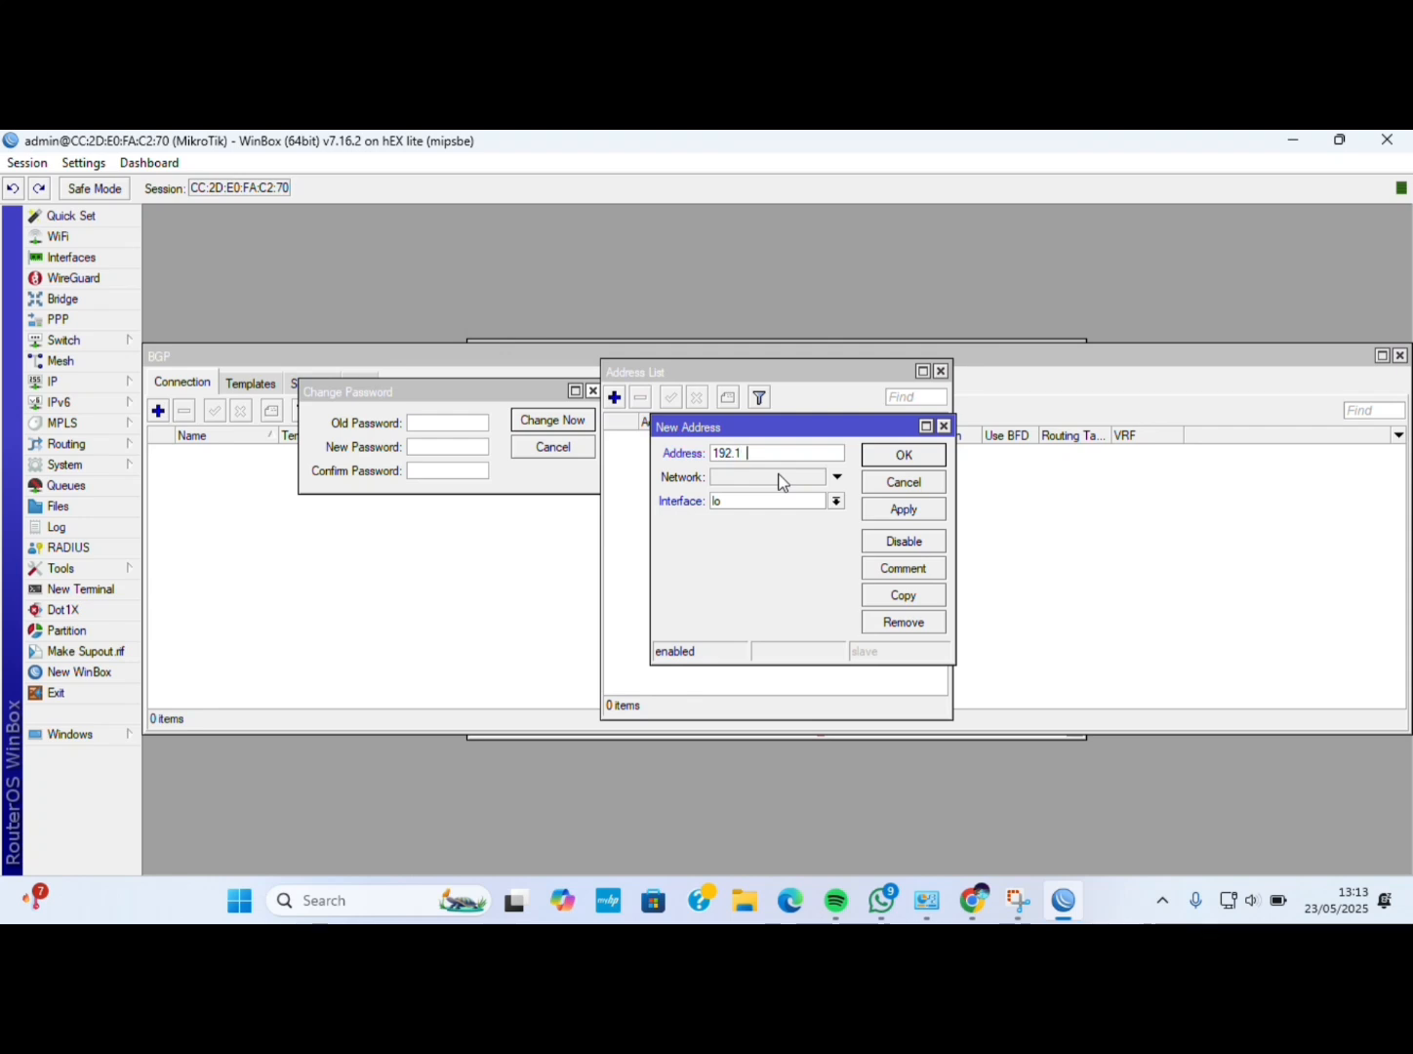
Add address 192.168.1.35/24 on ether1.
text(168.1.3)
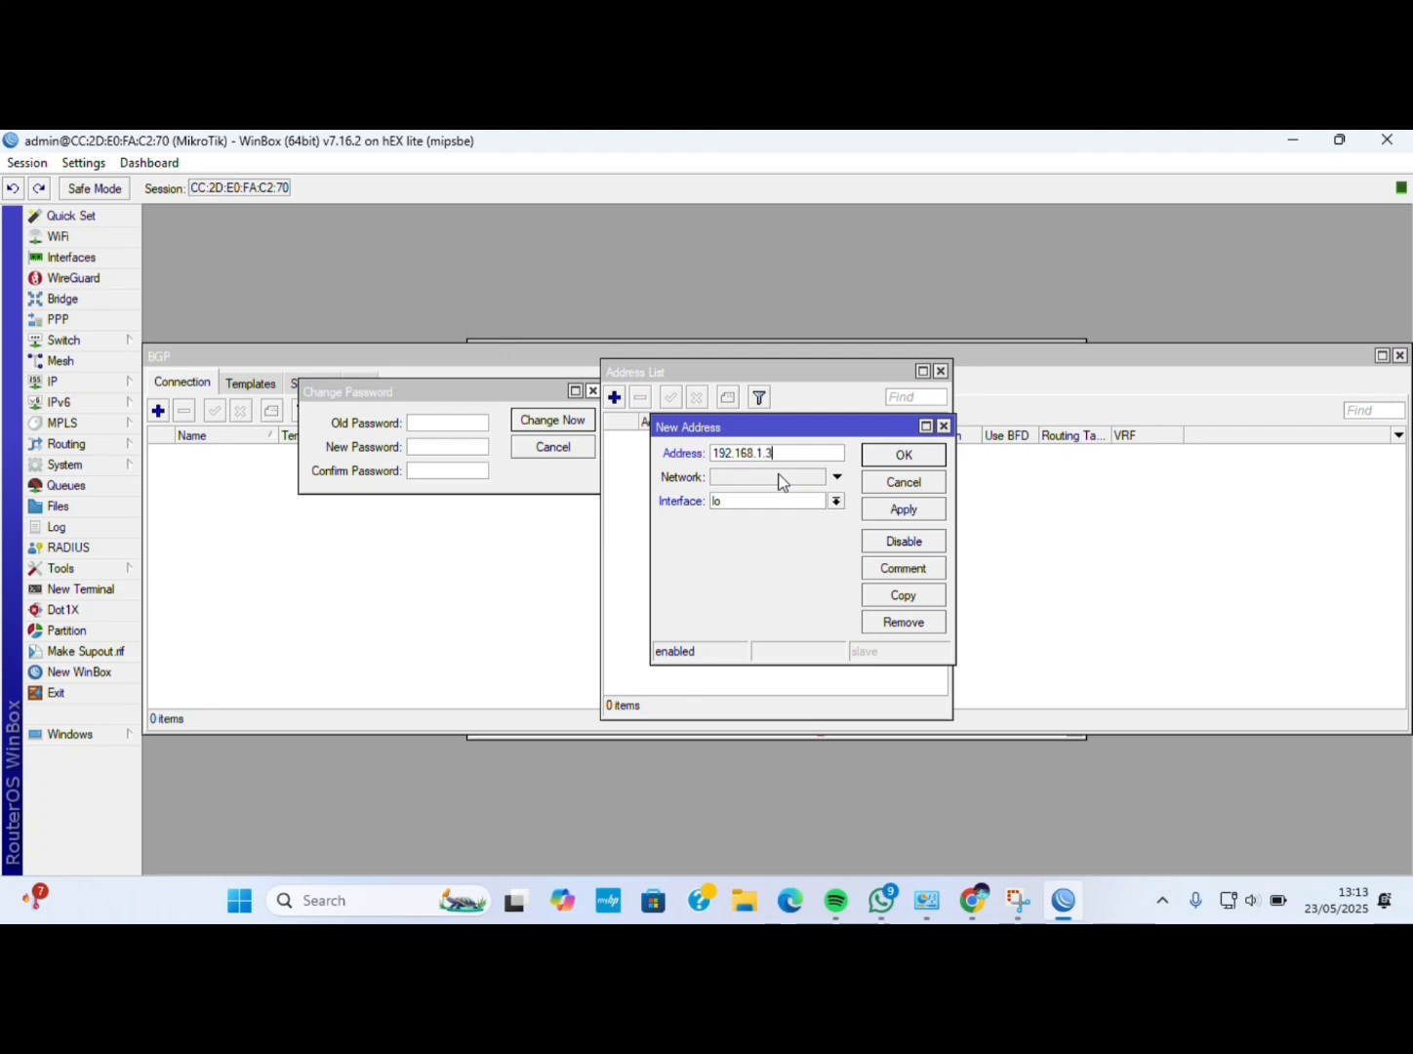
text(5/24)
click(836, 501)
click(813, 516)
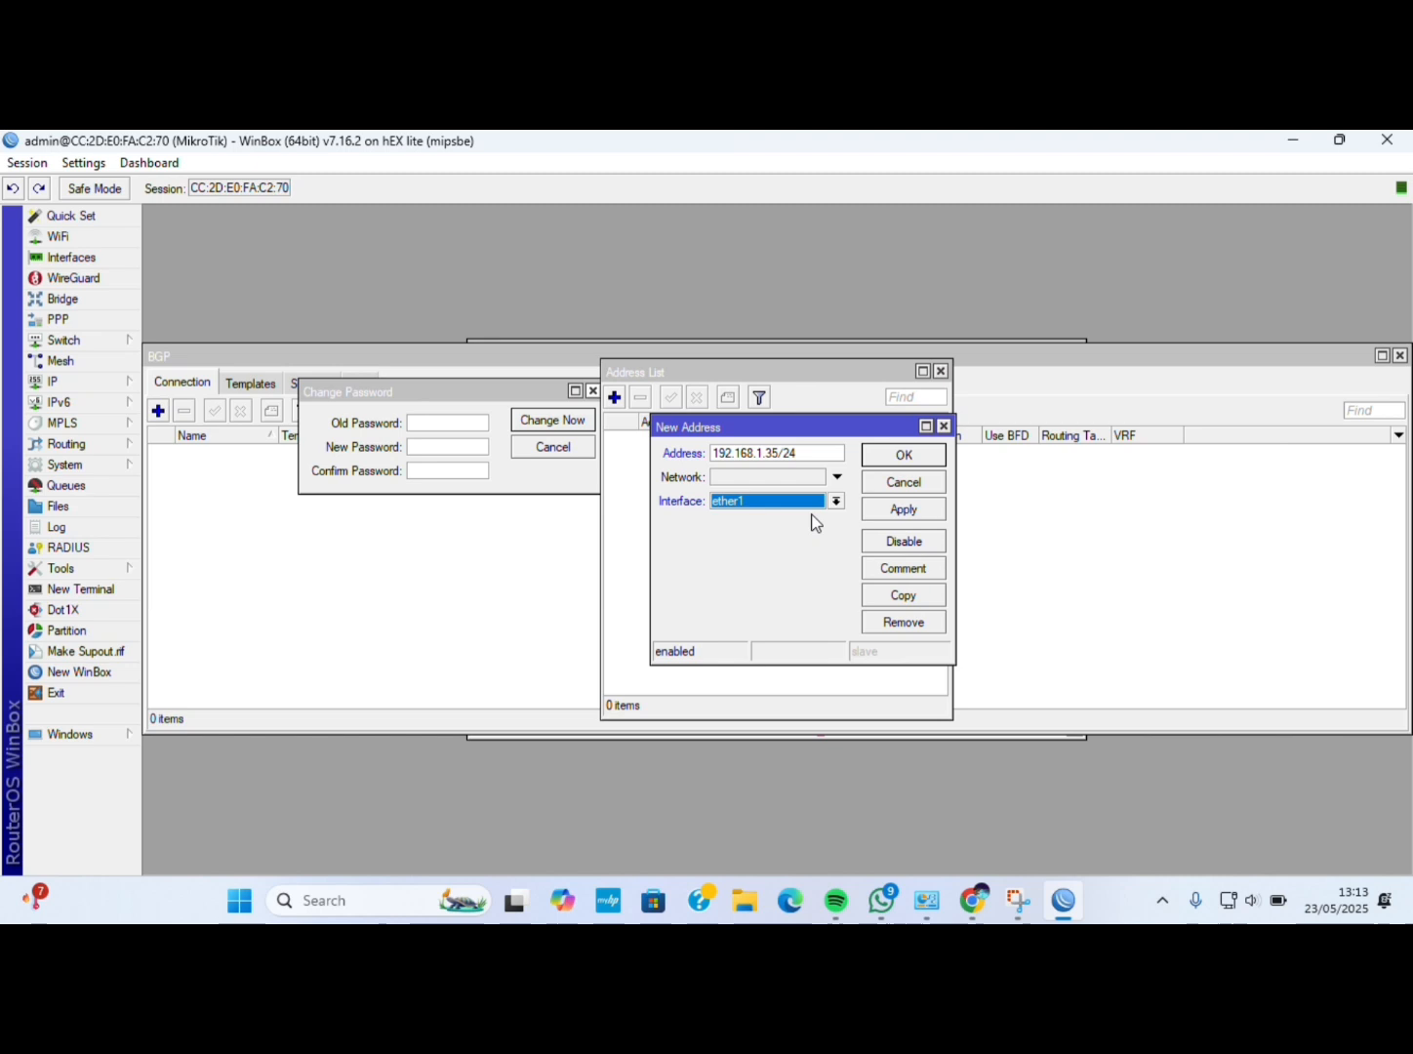
click(907, 510)
click(904, 454)
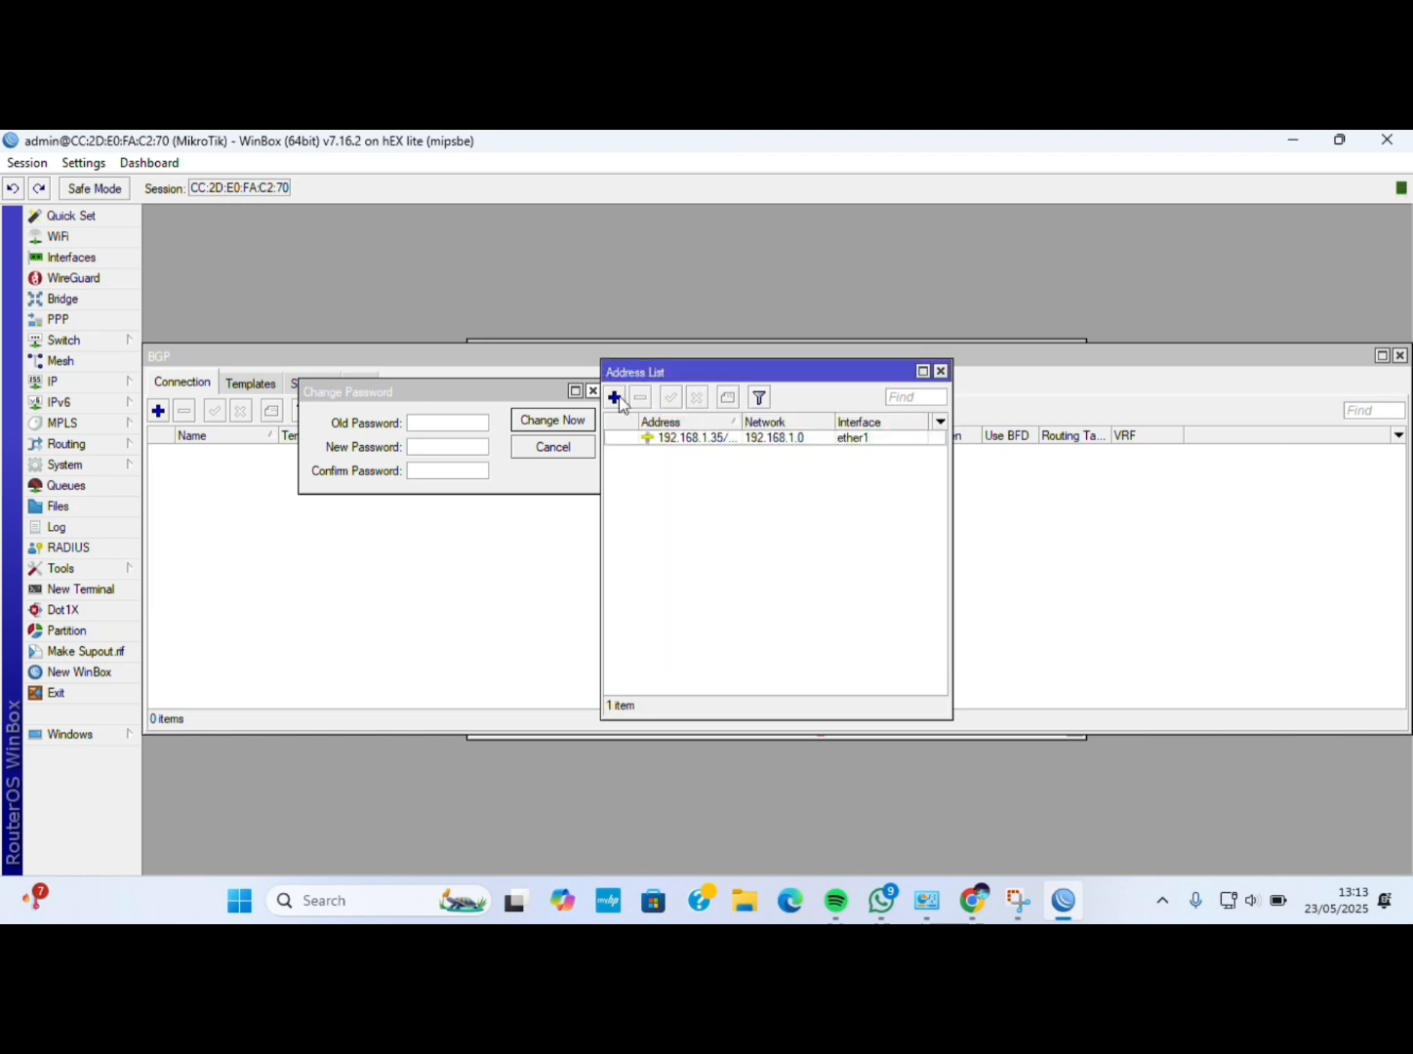
Add address 192.168.2.10/24 on ether2.
click(615, 397)
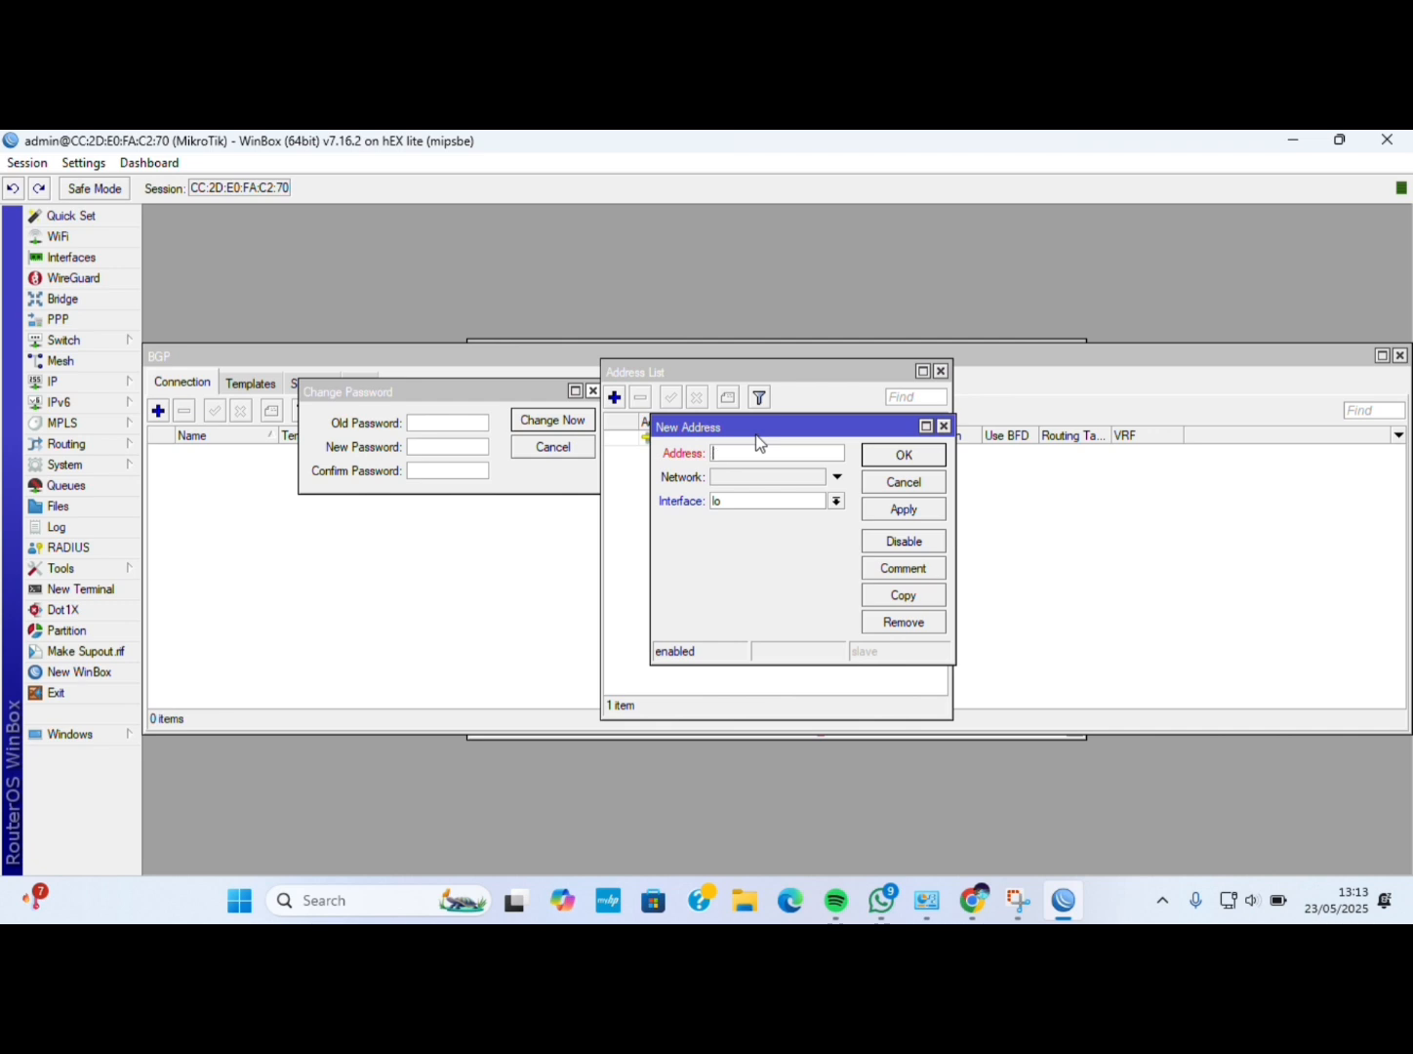
click(836, 500)
click(807, 533)
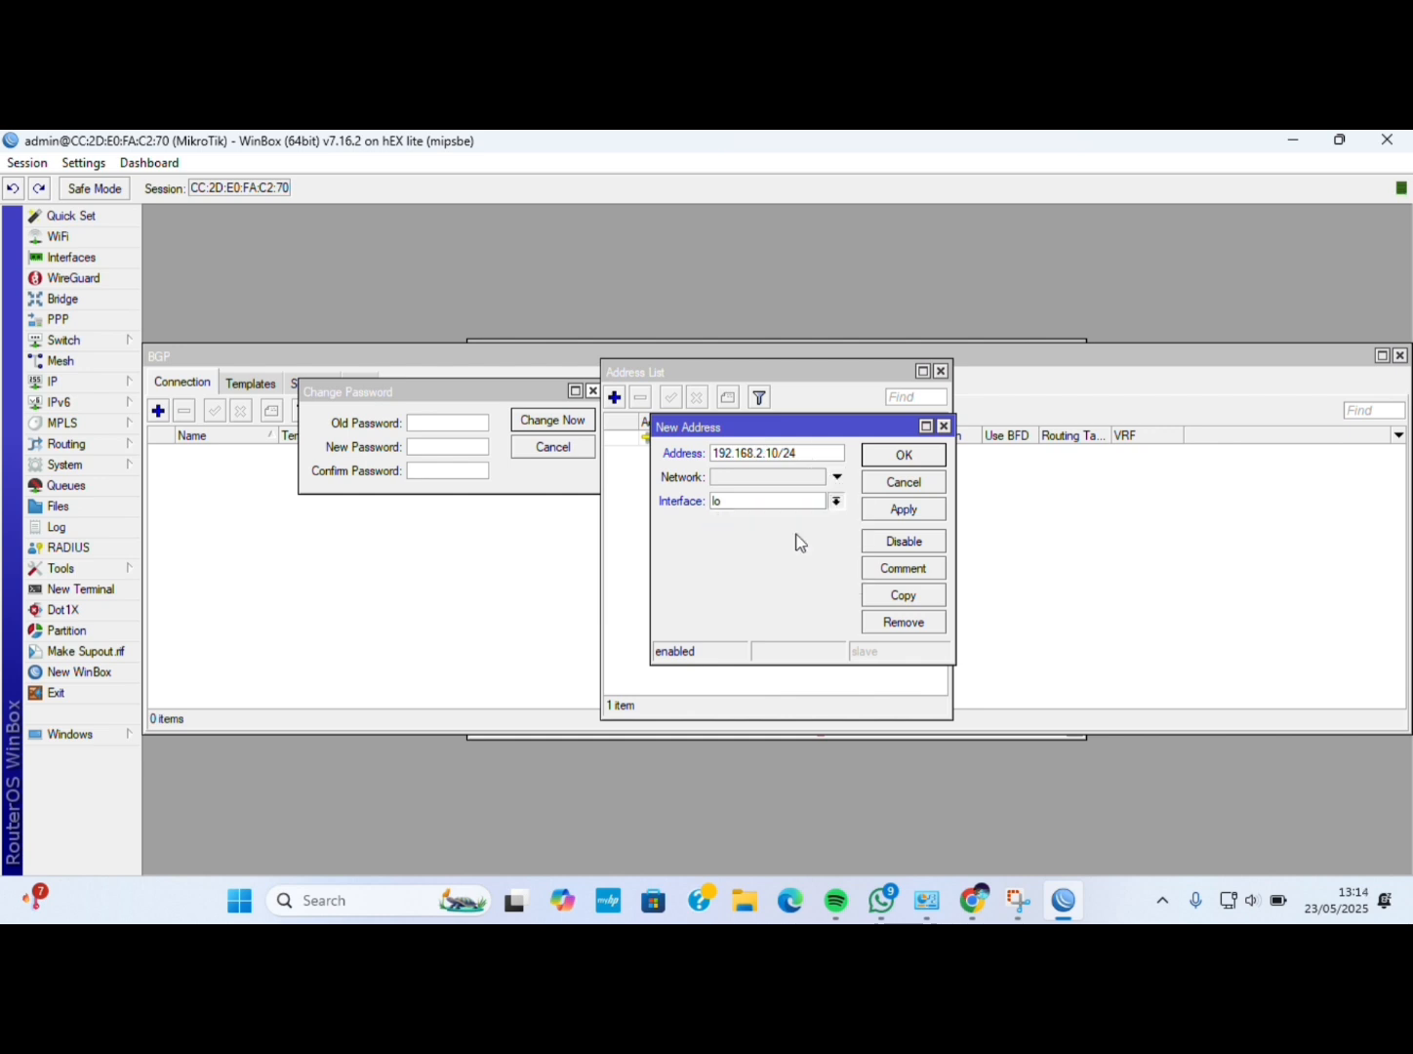
click(898, 518)
click(902, 458)
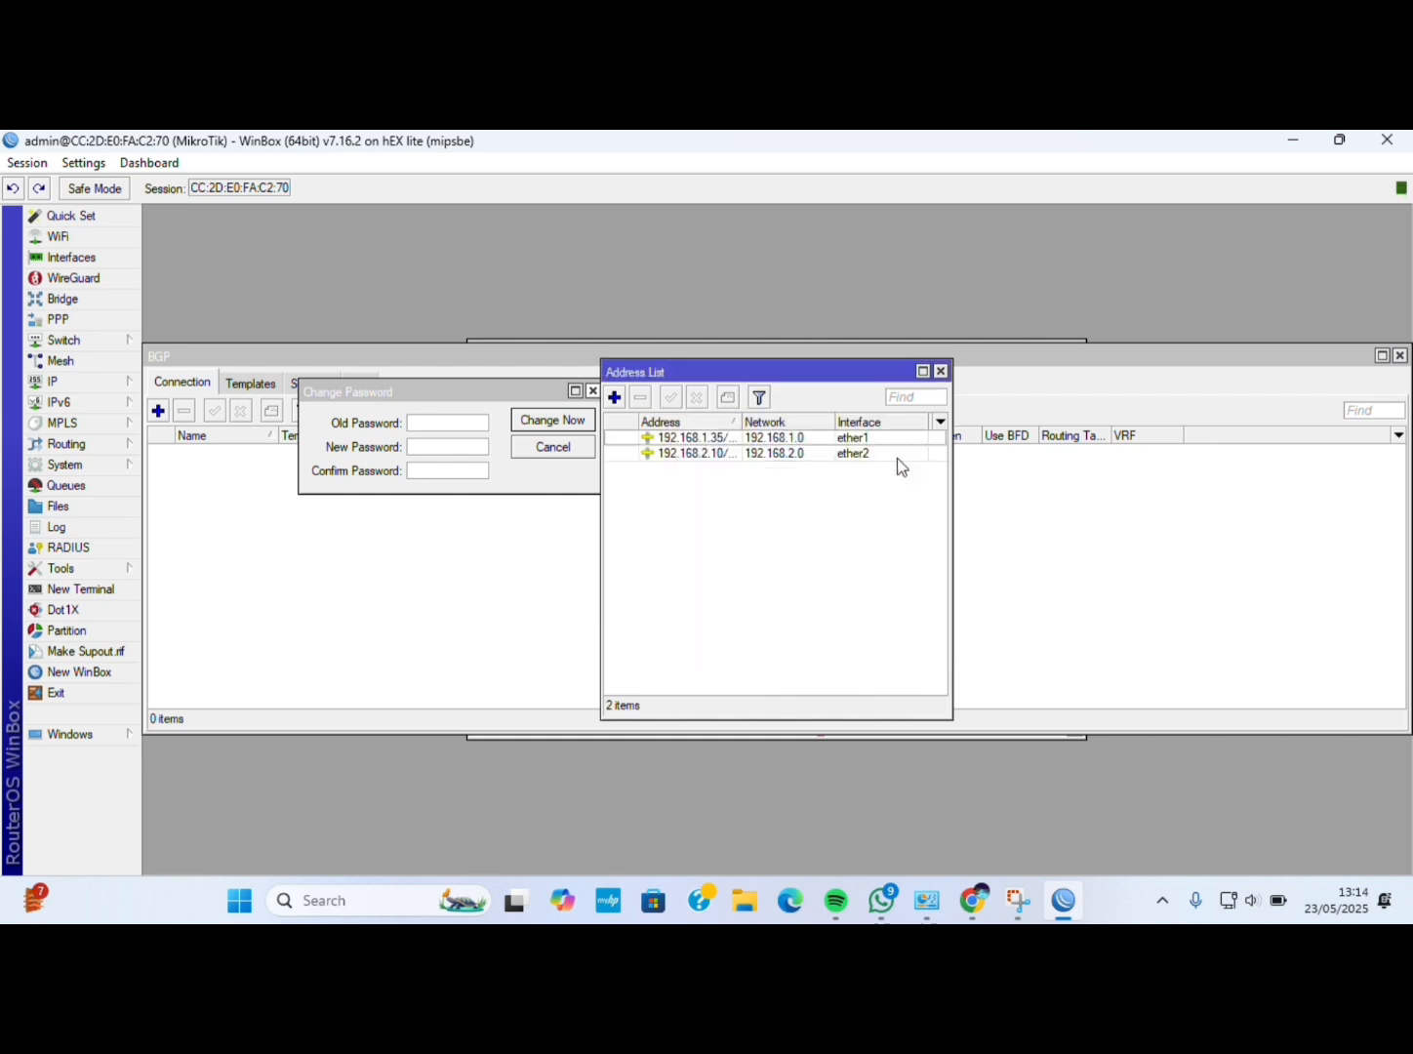
Add address 192.168.3.10/24 on ether3.
click(615, 395)
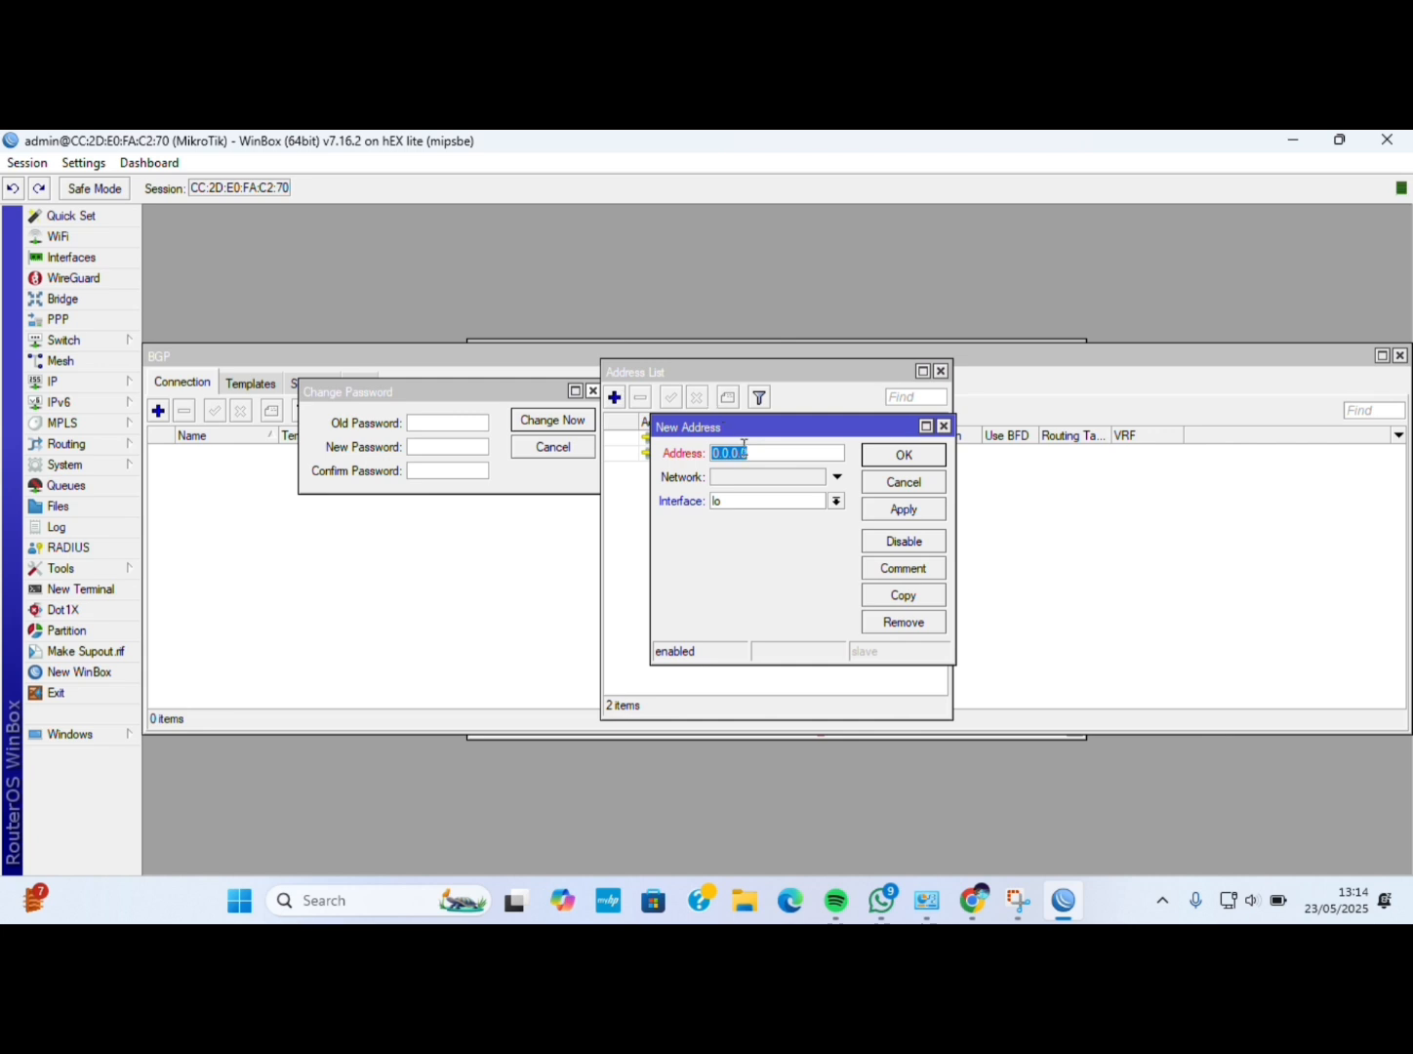
key(BackSpace)
text(192.168.3.10/24)
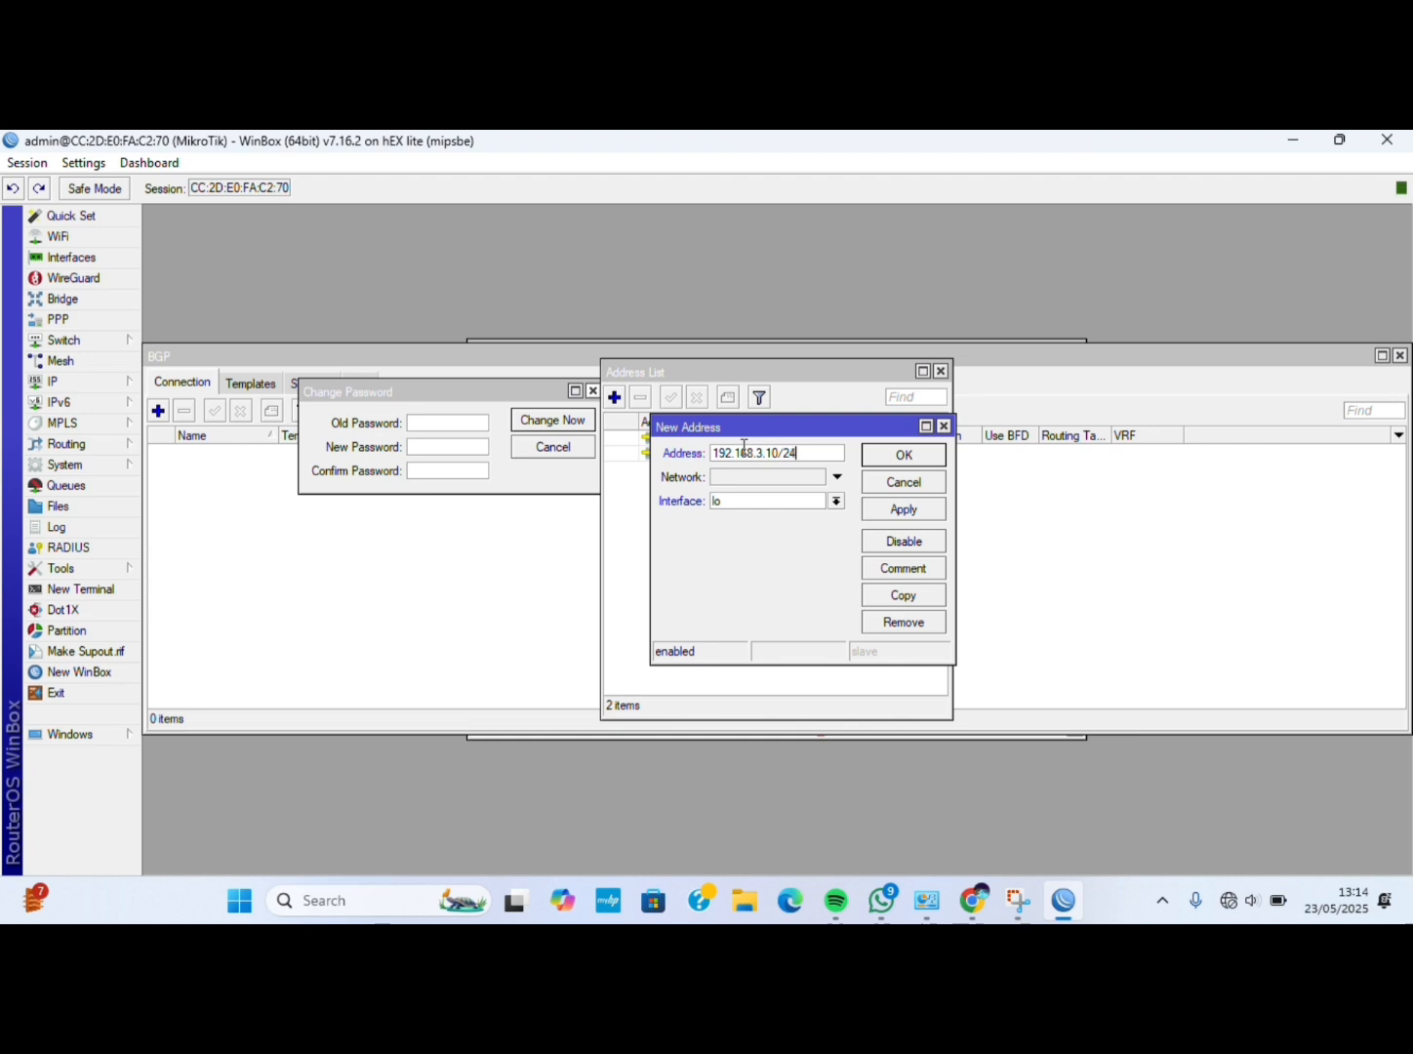
click(837, 502)
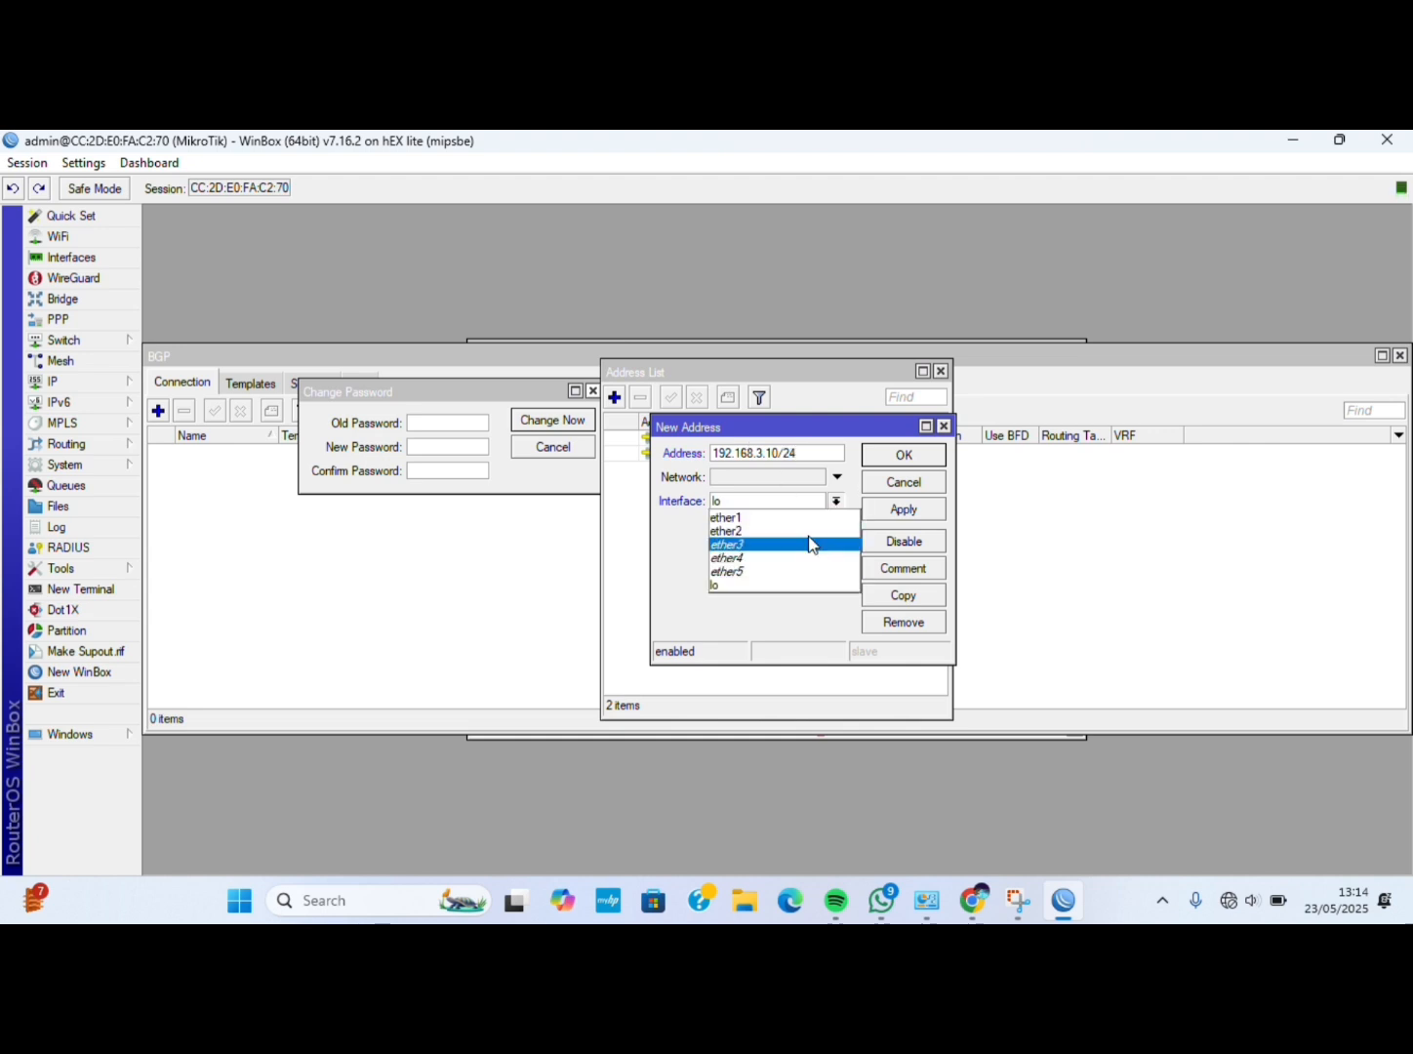
click(805, 539)
click(900, 509)
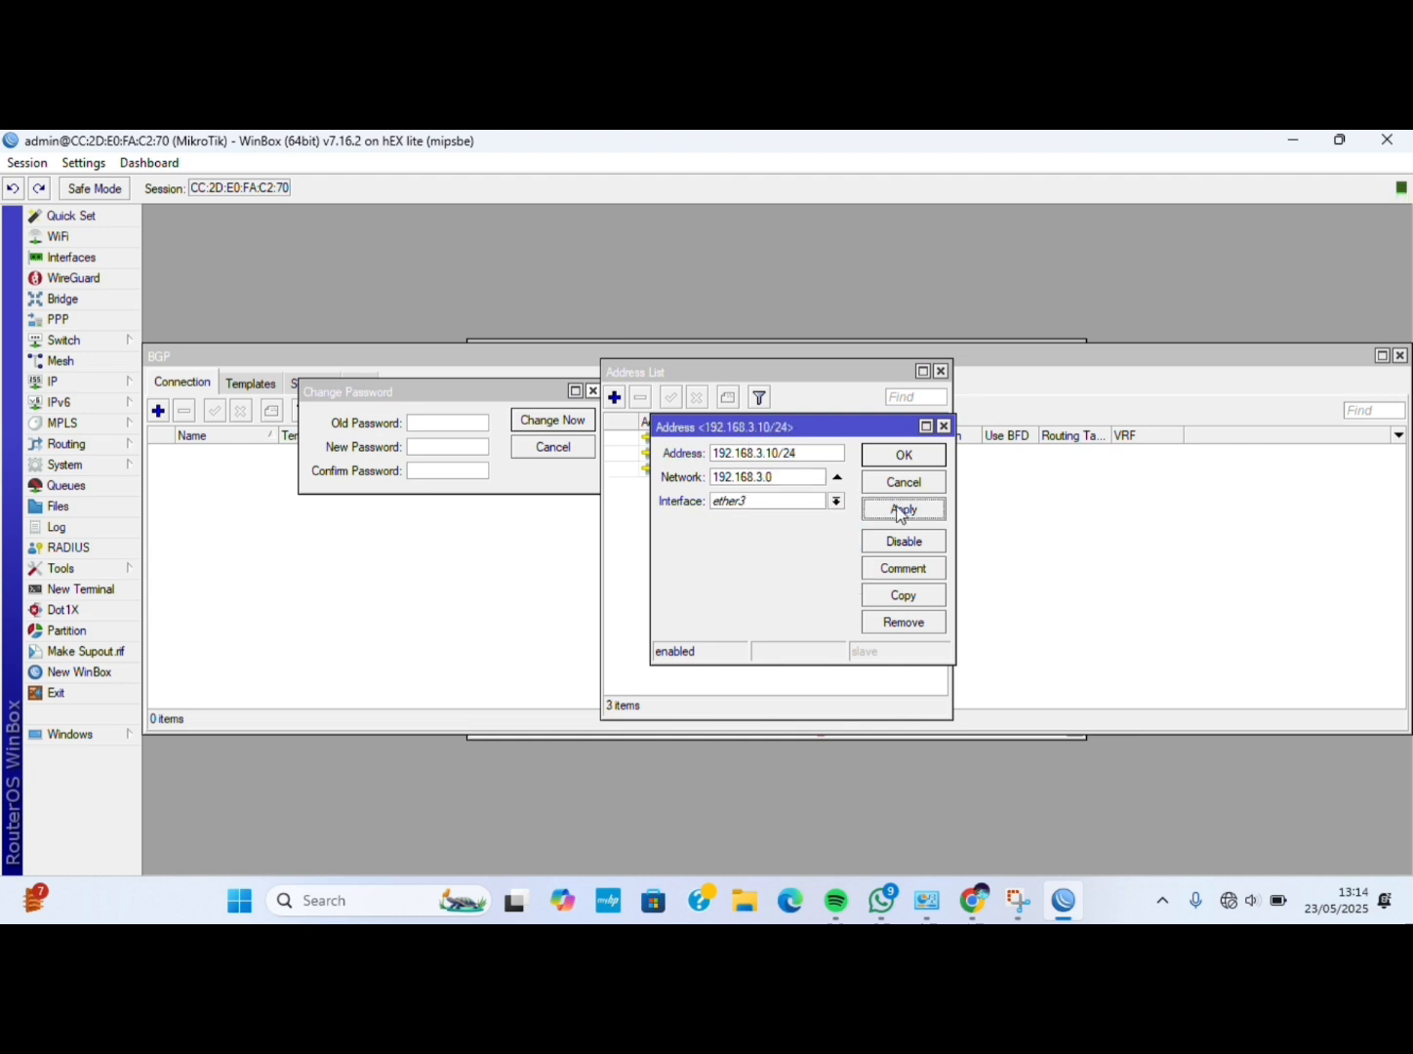
click(902, 455)
Enter 192.168.1.1 as the first DNS server in IP > DNS.
click(230, 409)
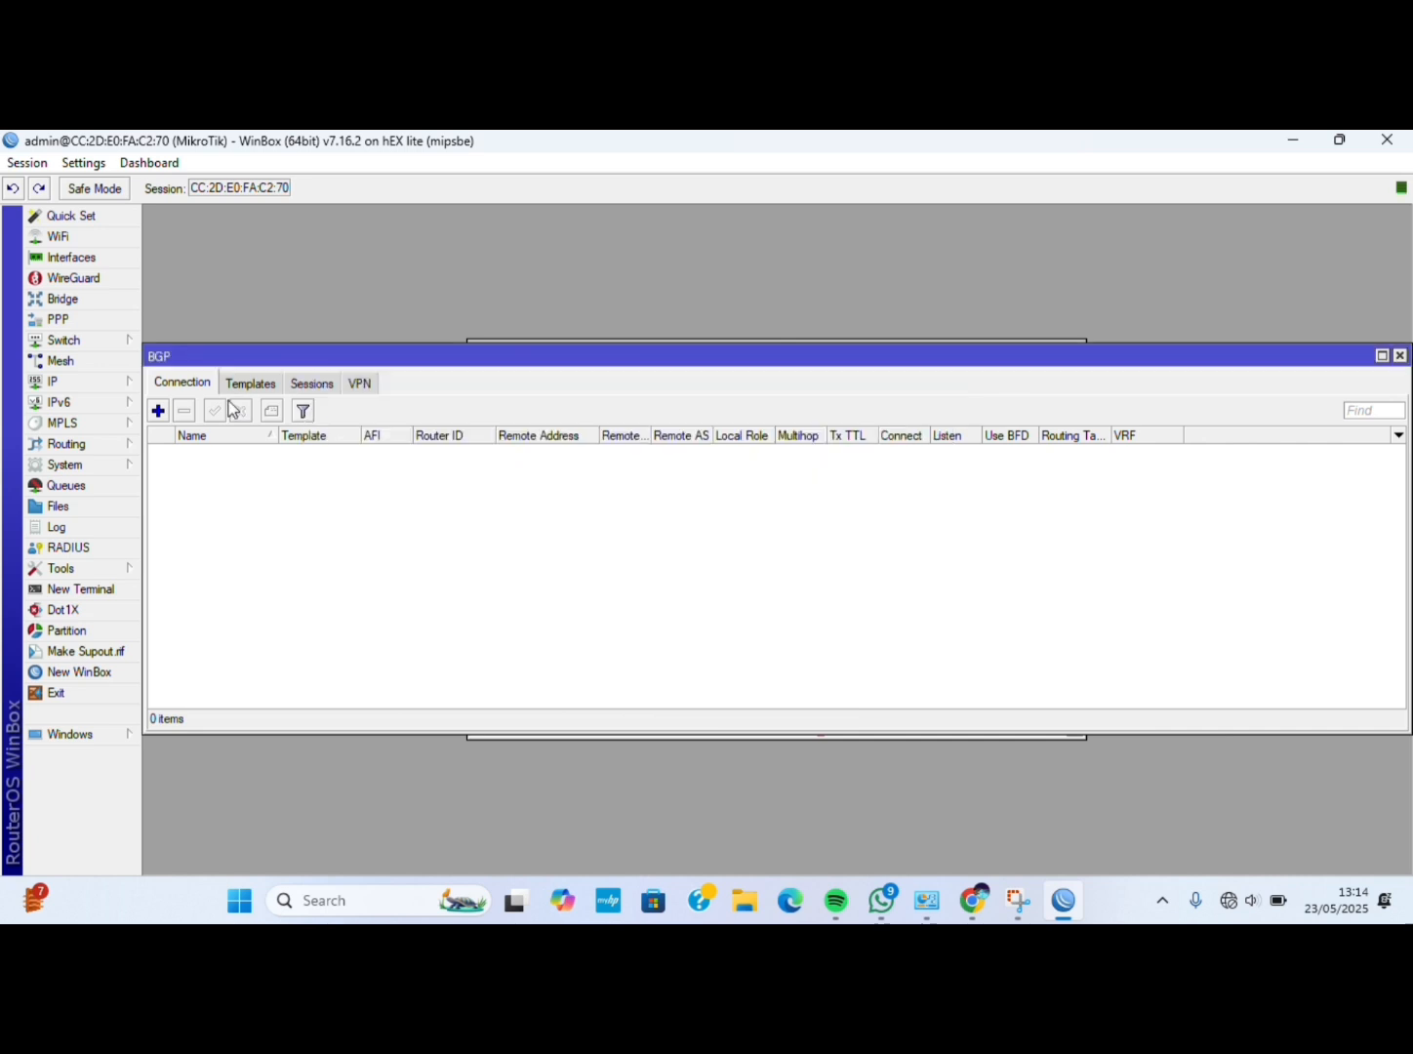
click(131, 381)
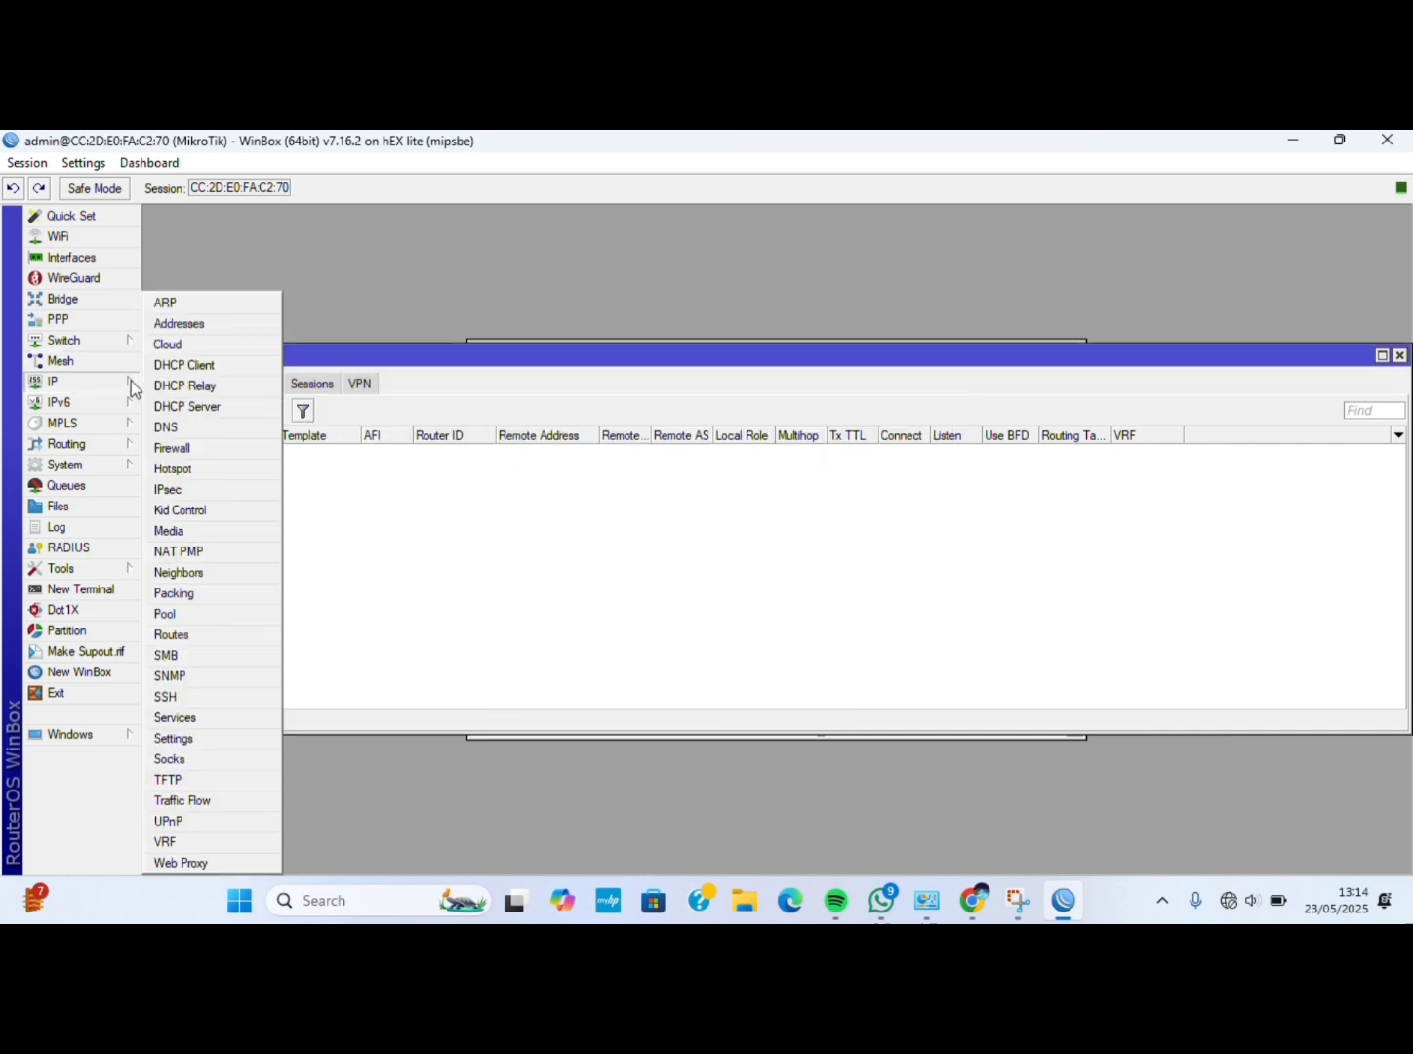
click(201, 424)
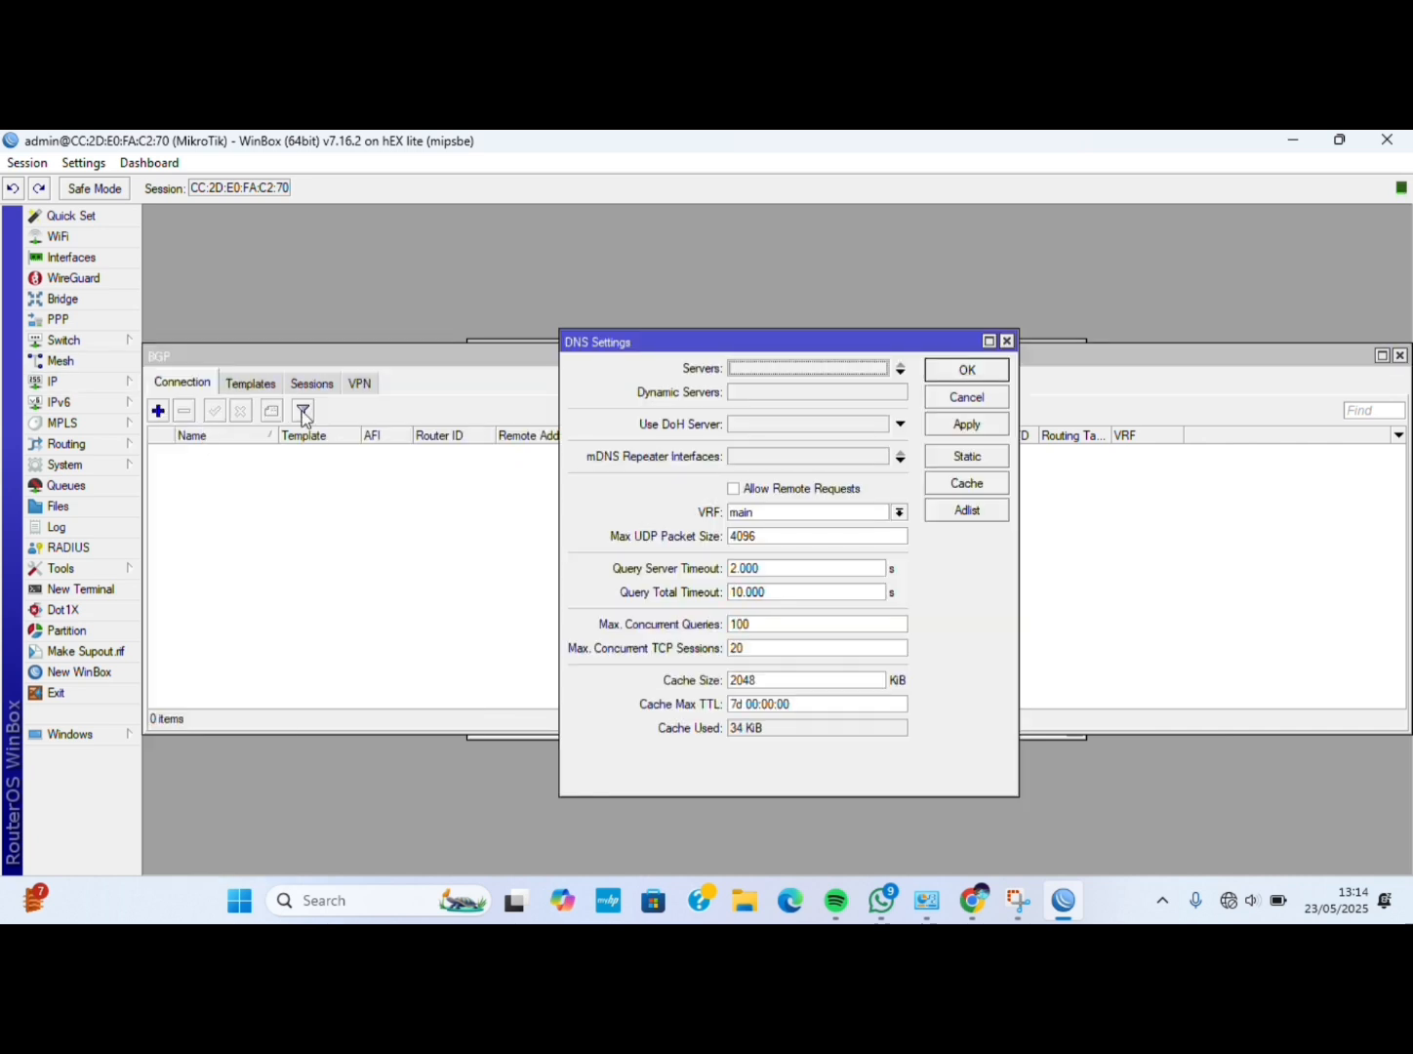
click(776, 369)
text(192.1)
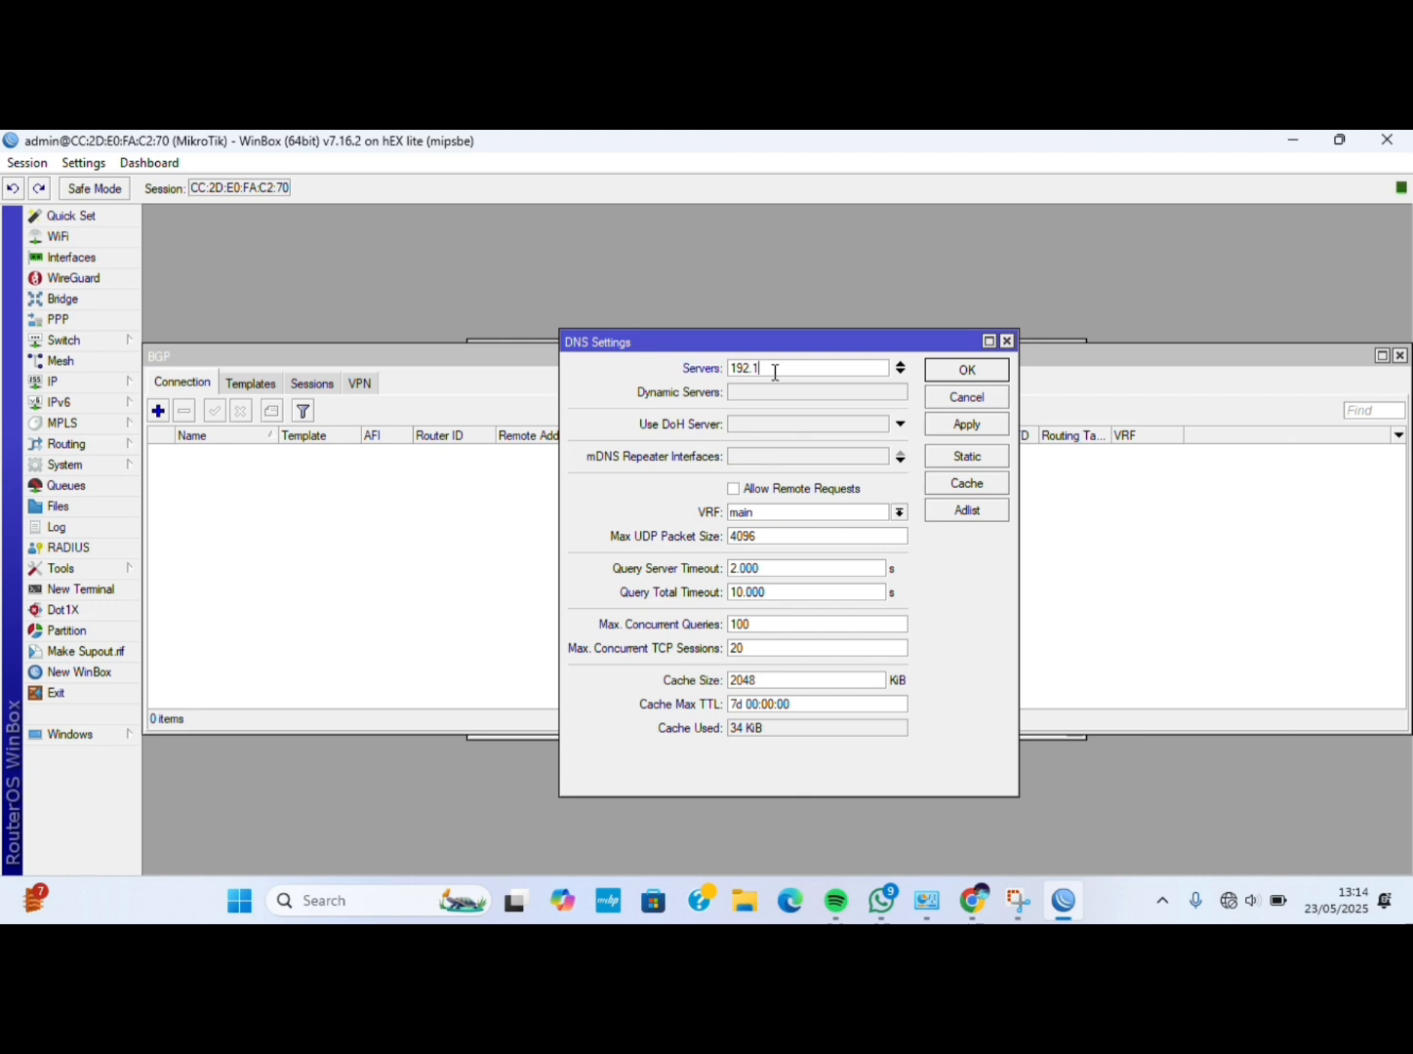
text(68.1.1)
Add 8.8.8.8 and 8.8.4.4 as the second and third DNS servers.
click(900, 372)
key(BackSpace)
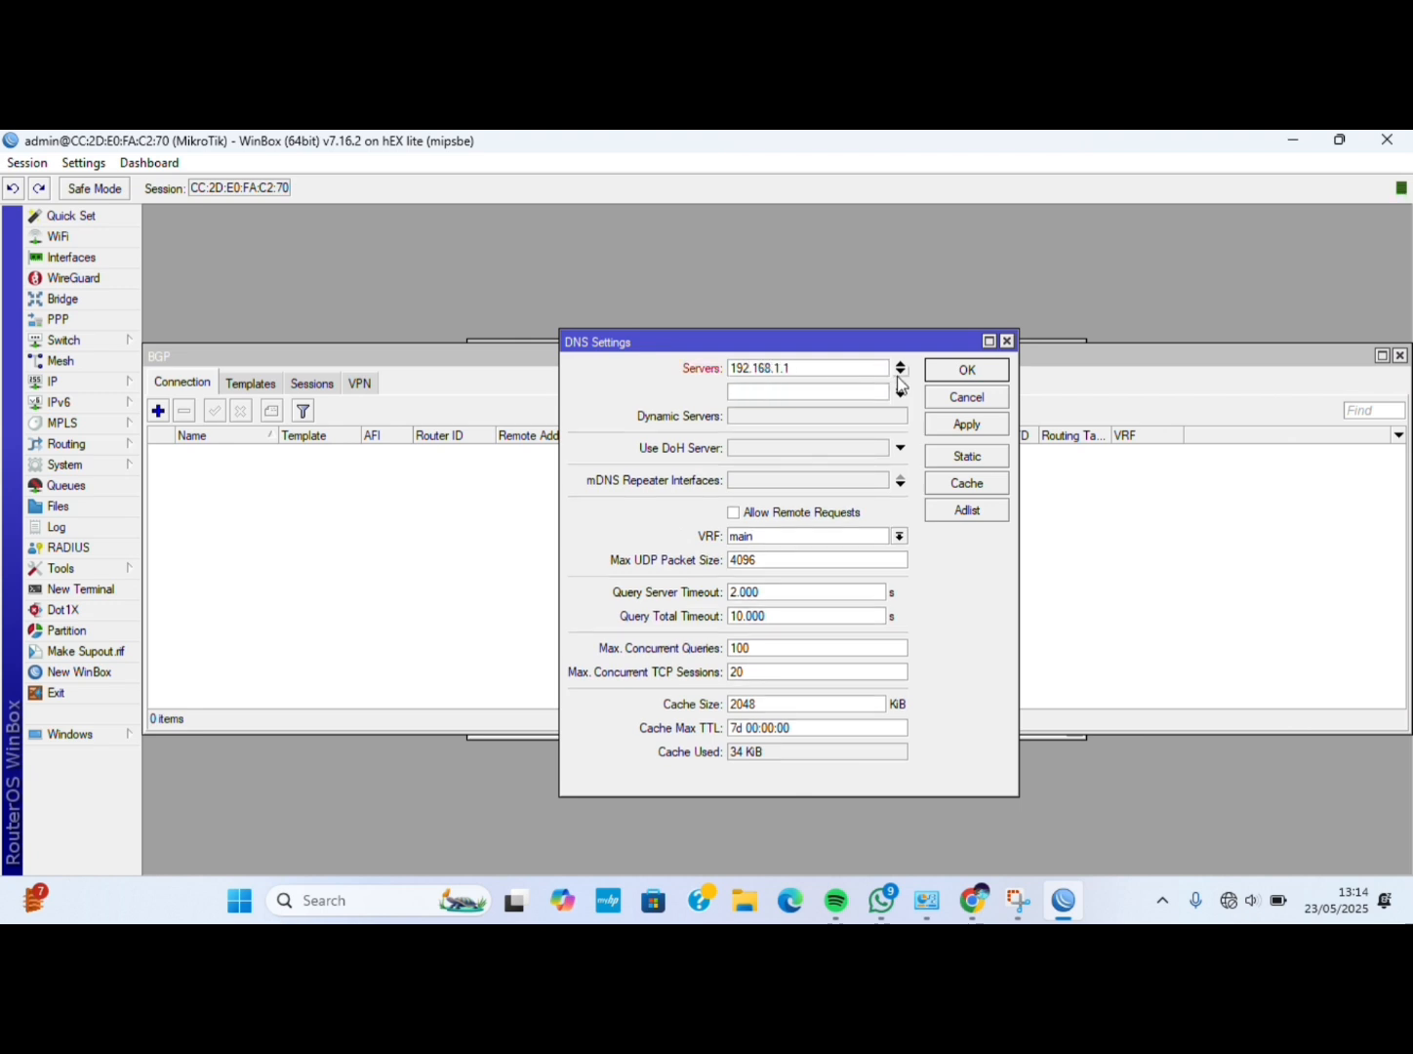
text(8.8.8.8)
click(900, 383)
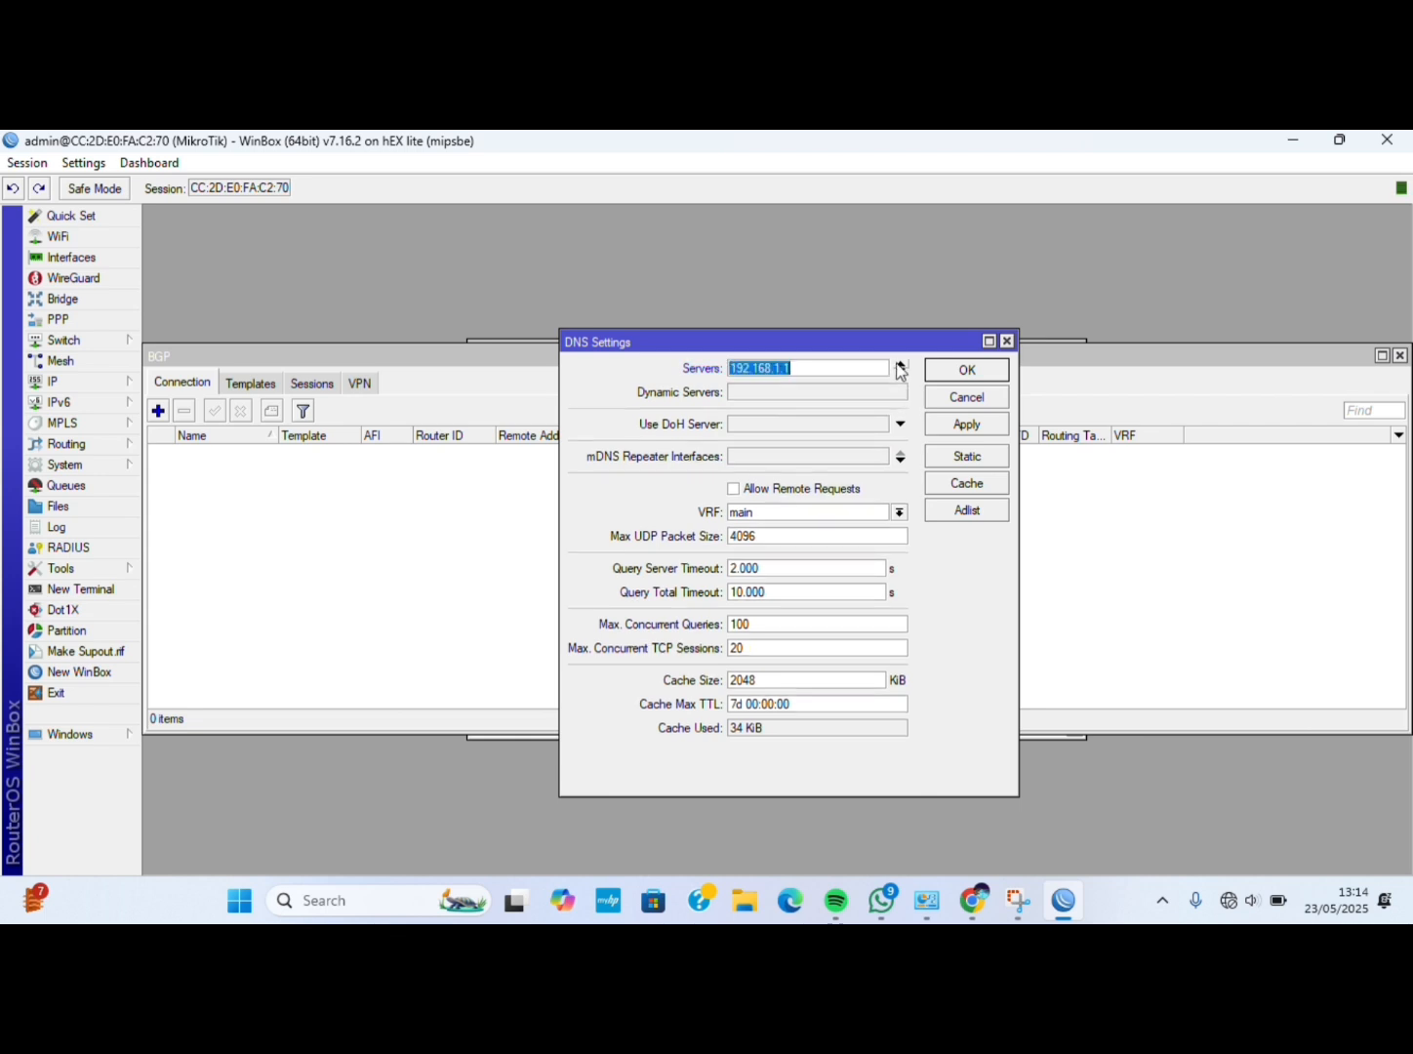
click(899, 385)
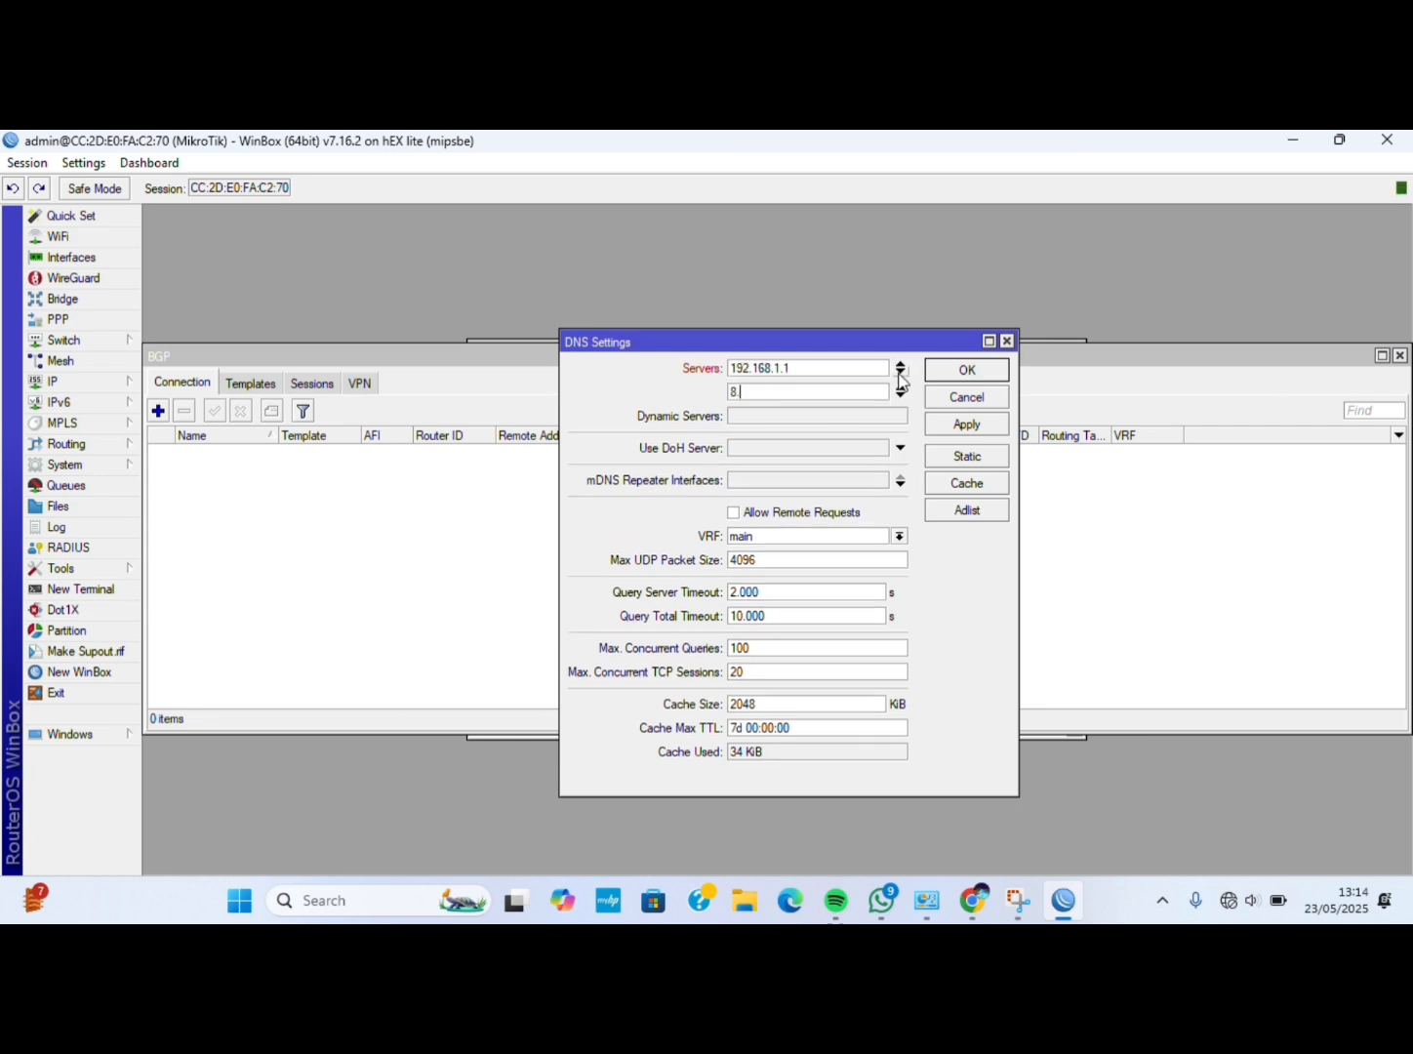
text(8.8.8.8)
click(901, 396)
text(8)
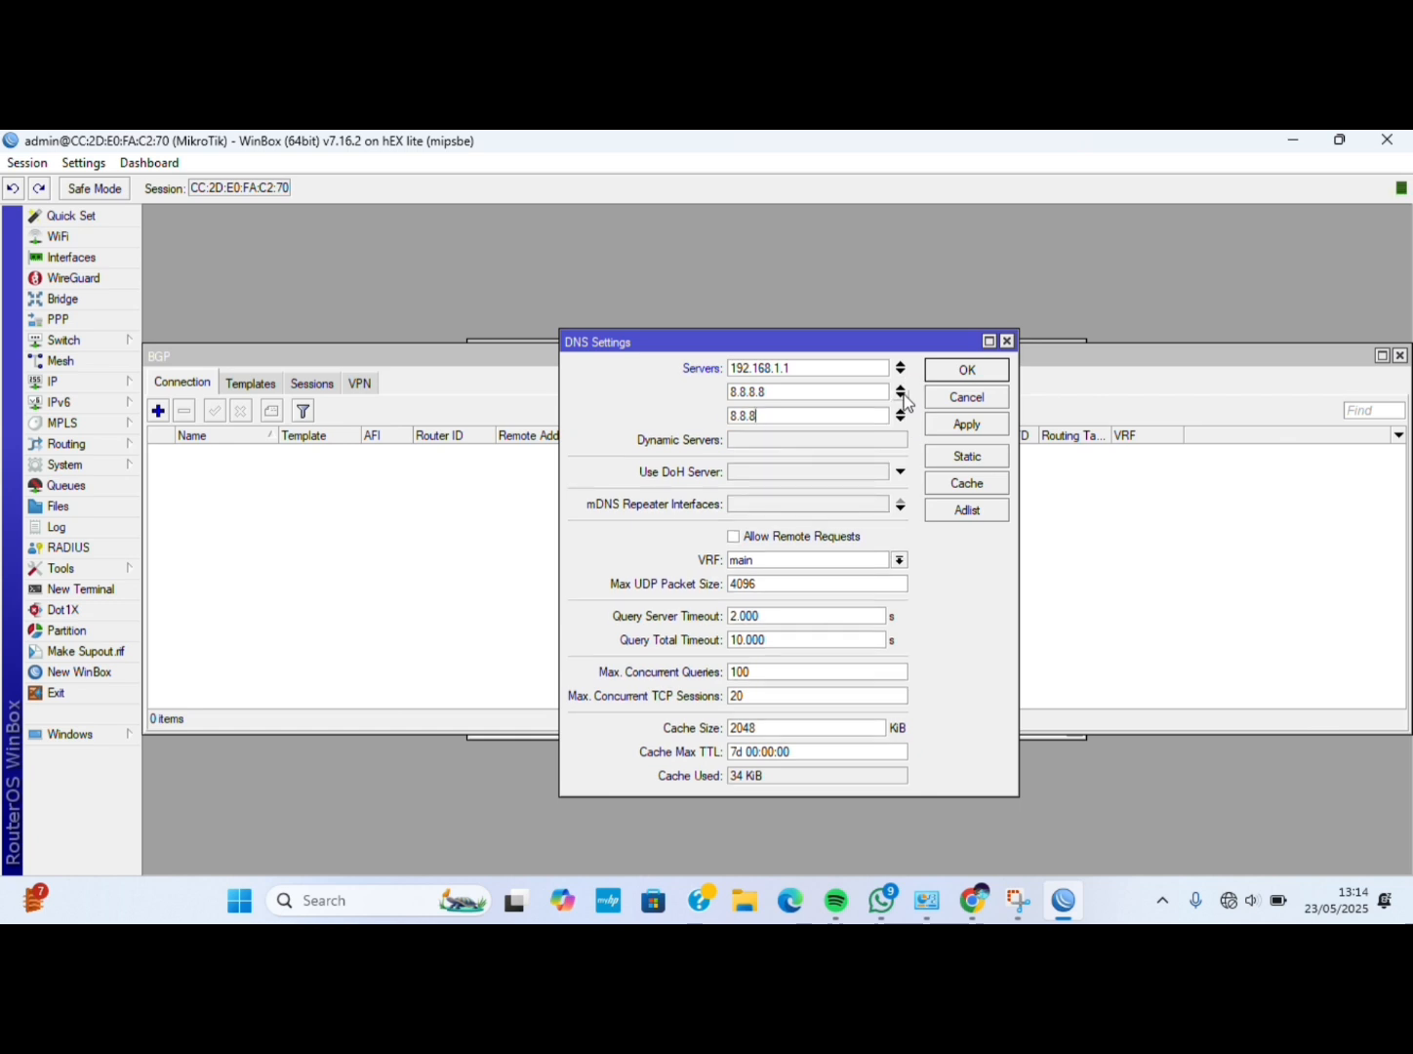
text(.8.4.4)
Allow remote DNS requests and save the DNS settings.
click(734, 537)
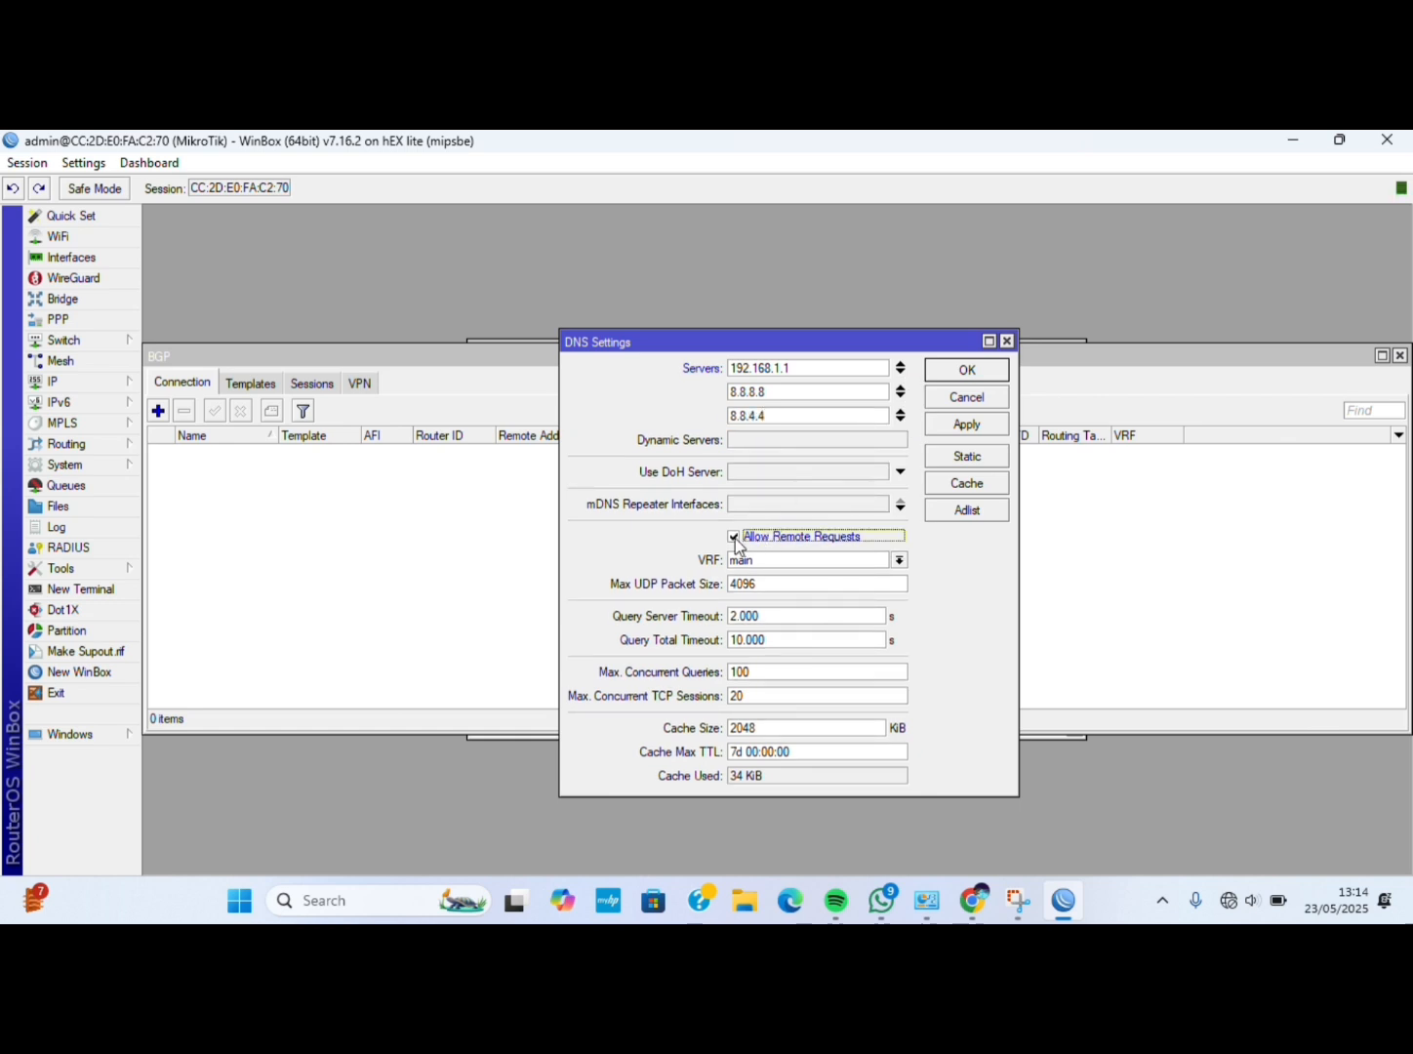
click(980, 425)
click(968, 372)
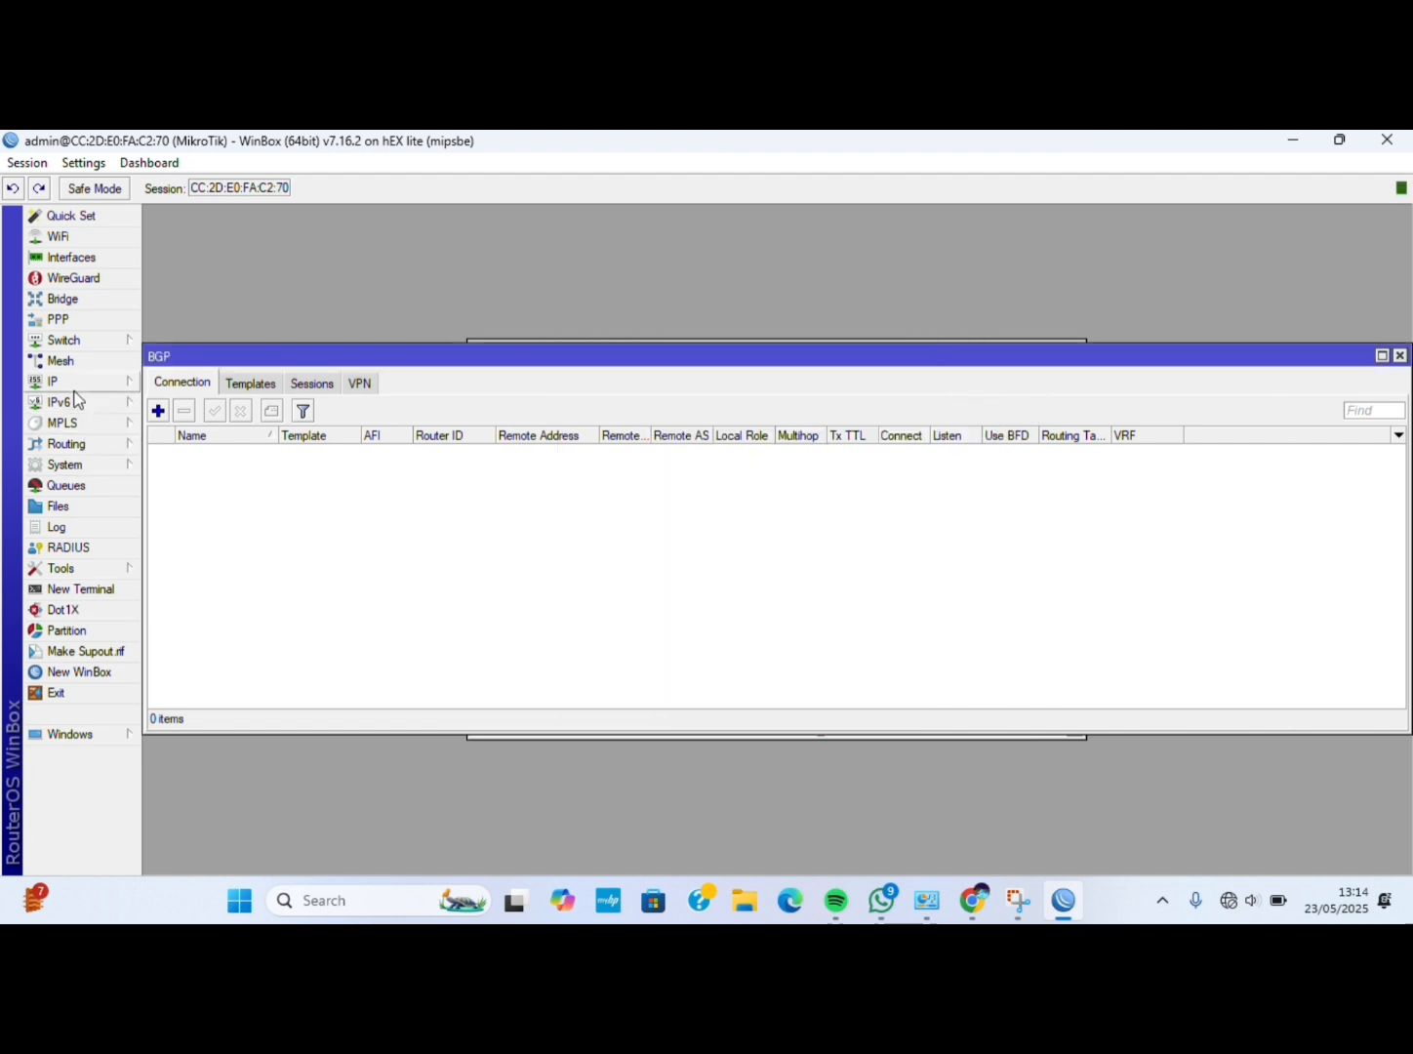
Create a new srcnat NAT rule with out interface ether1.
click(74, 385)
click(182, 448)
click(395, 384)
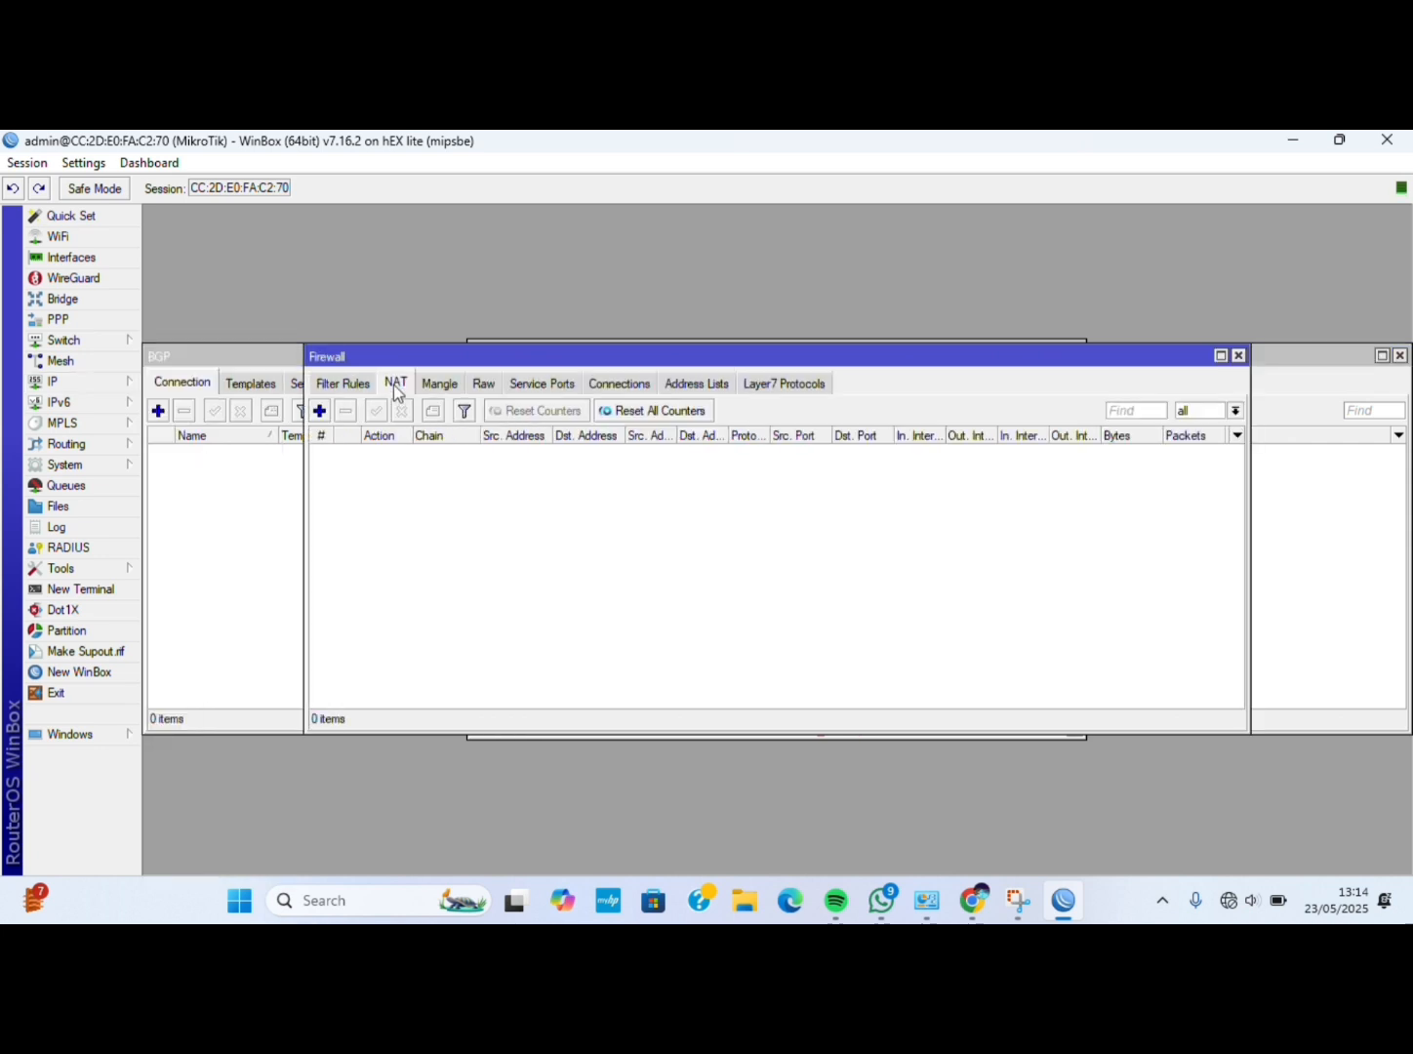
click(319, 409)
click(627, 282)
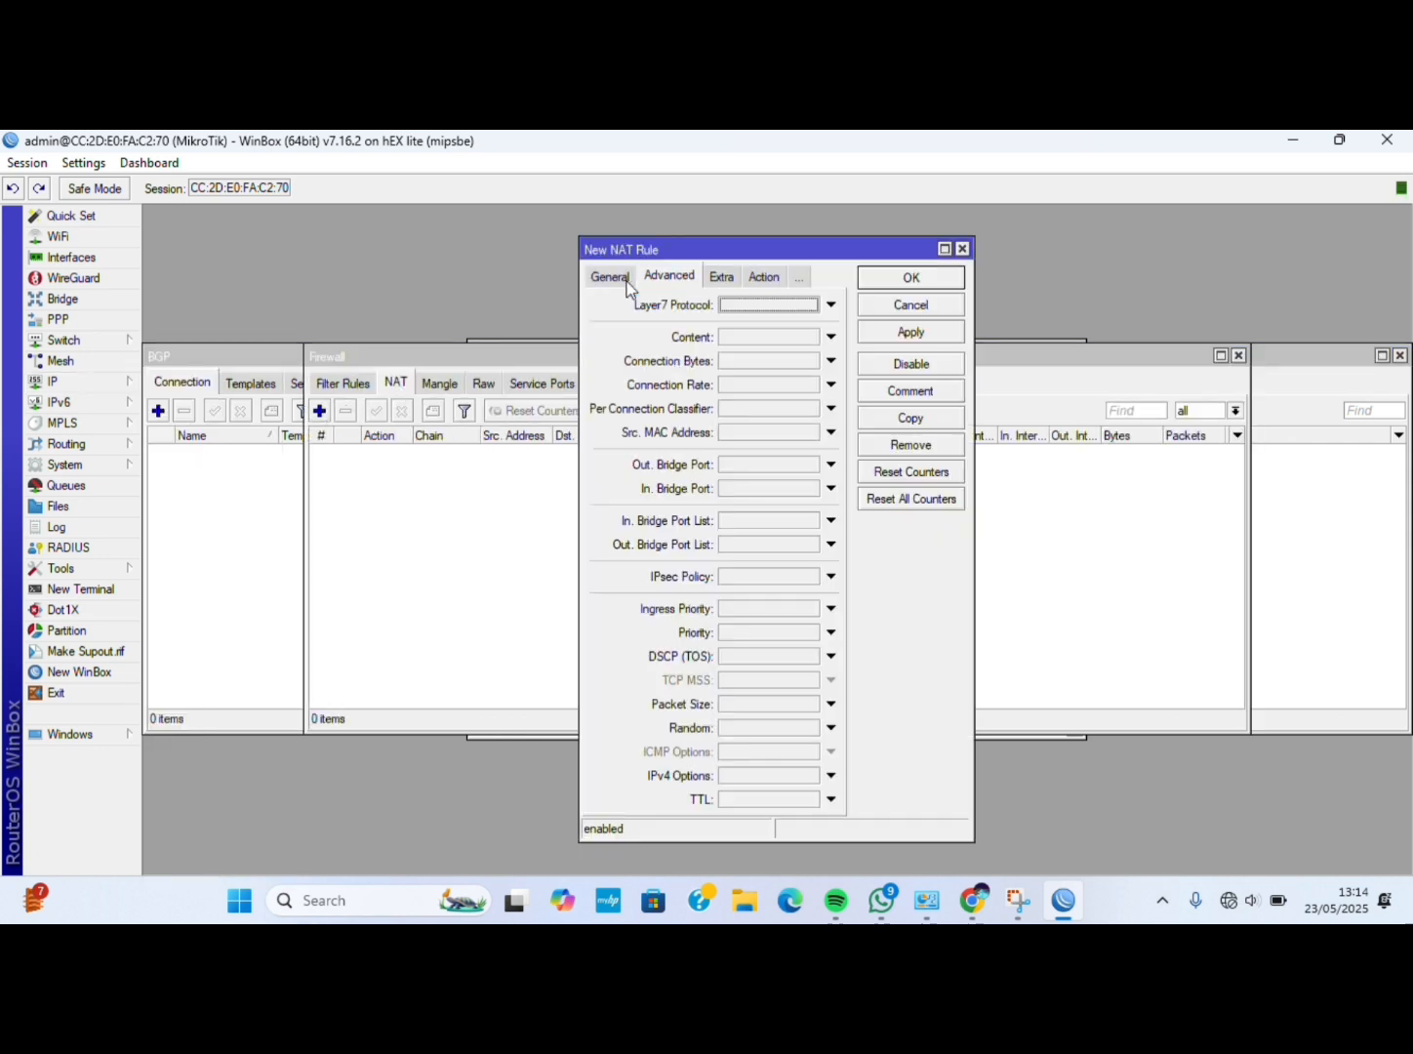
click(616, 277)
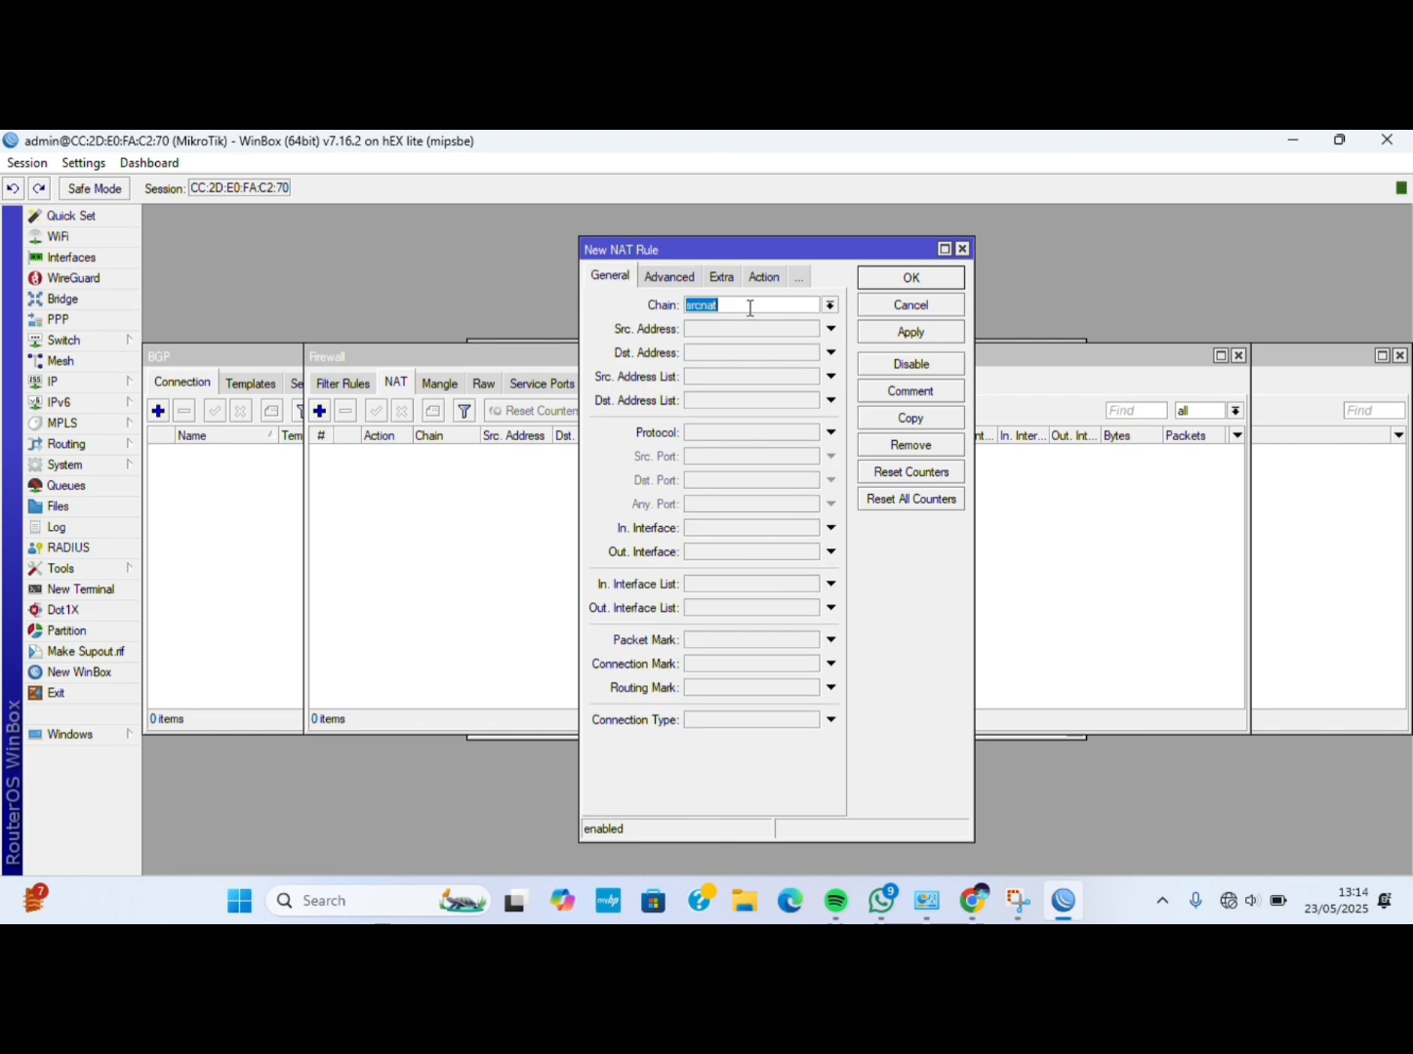
click(731, 555)
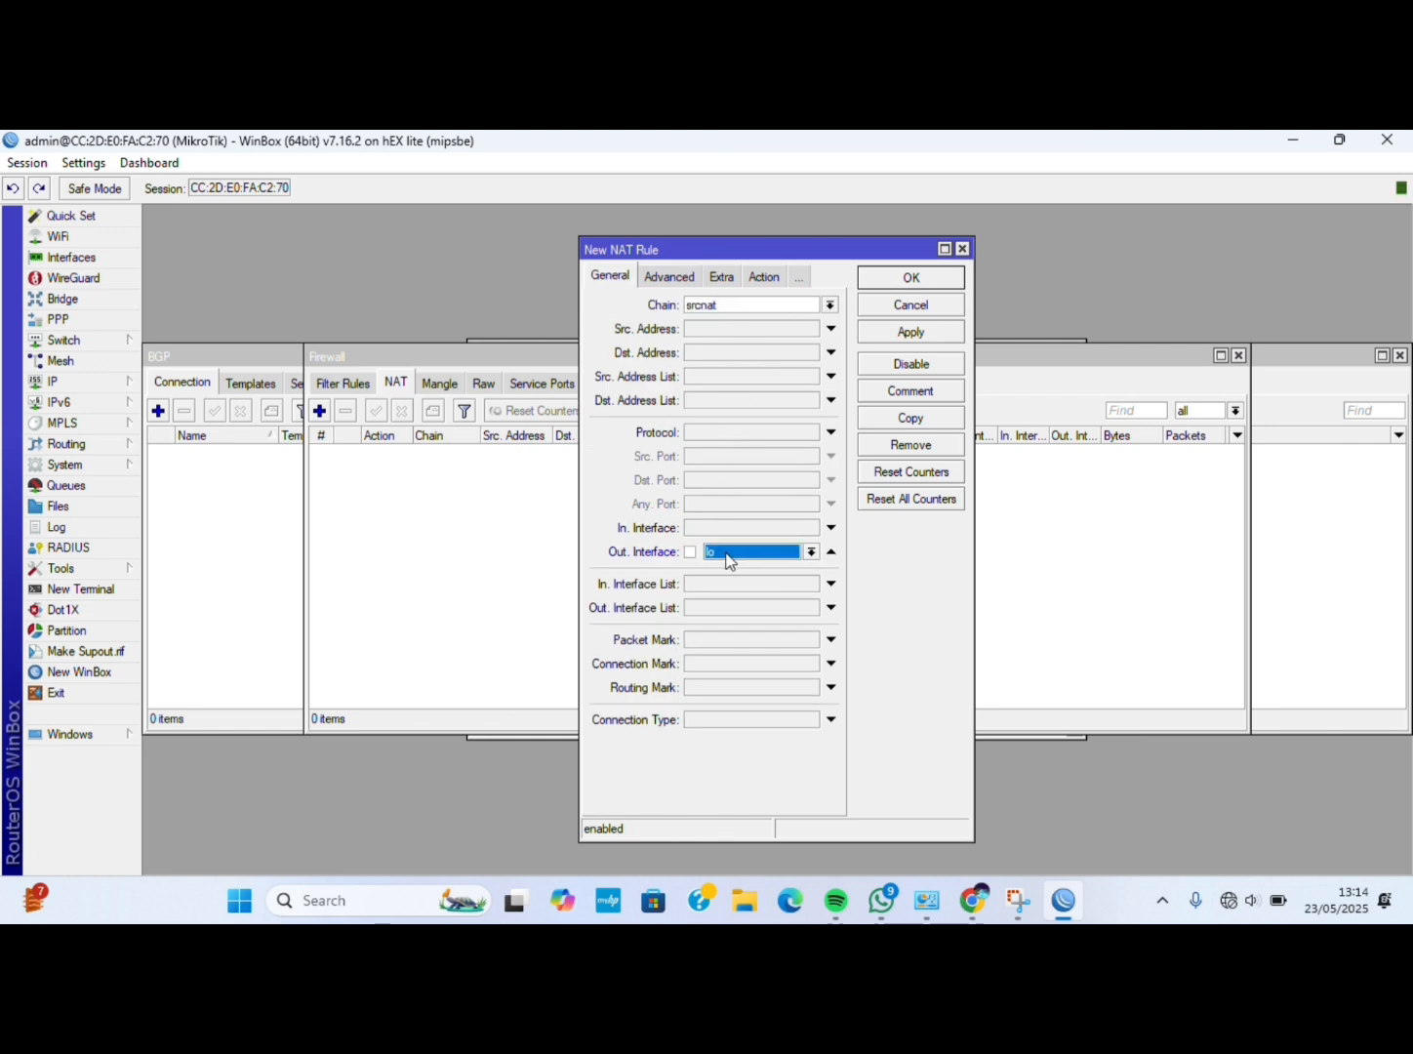
click(811, 555)
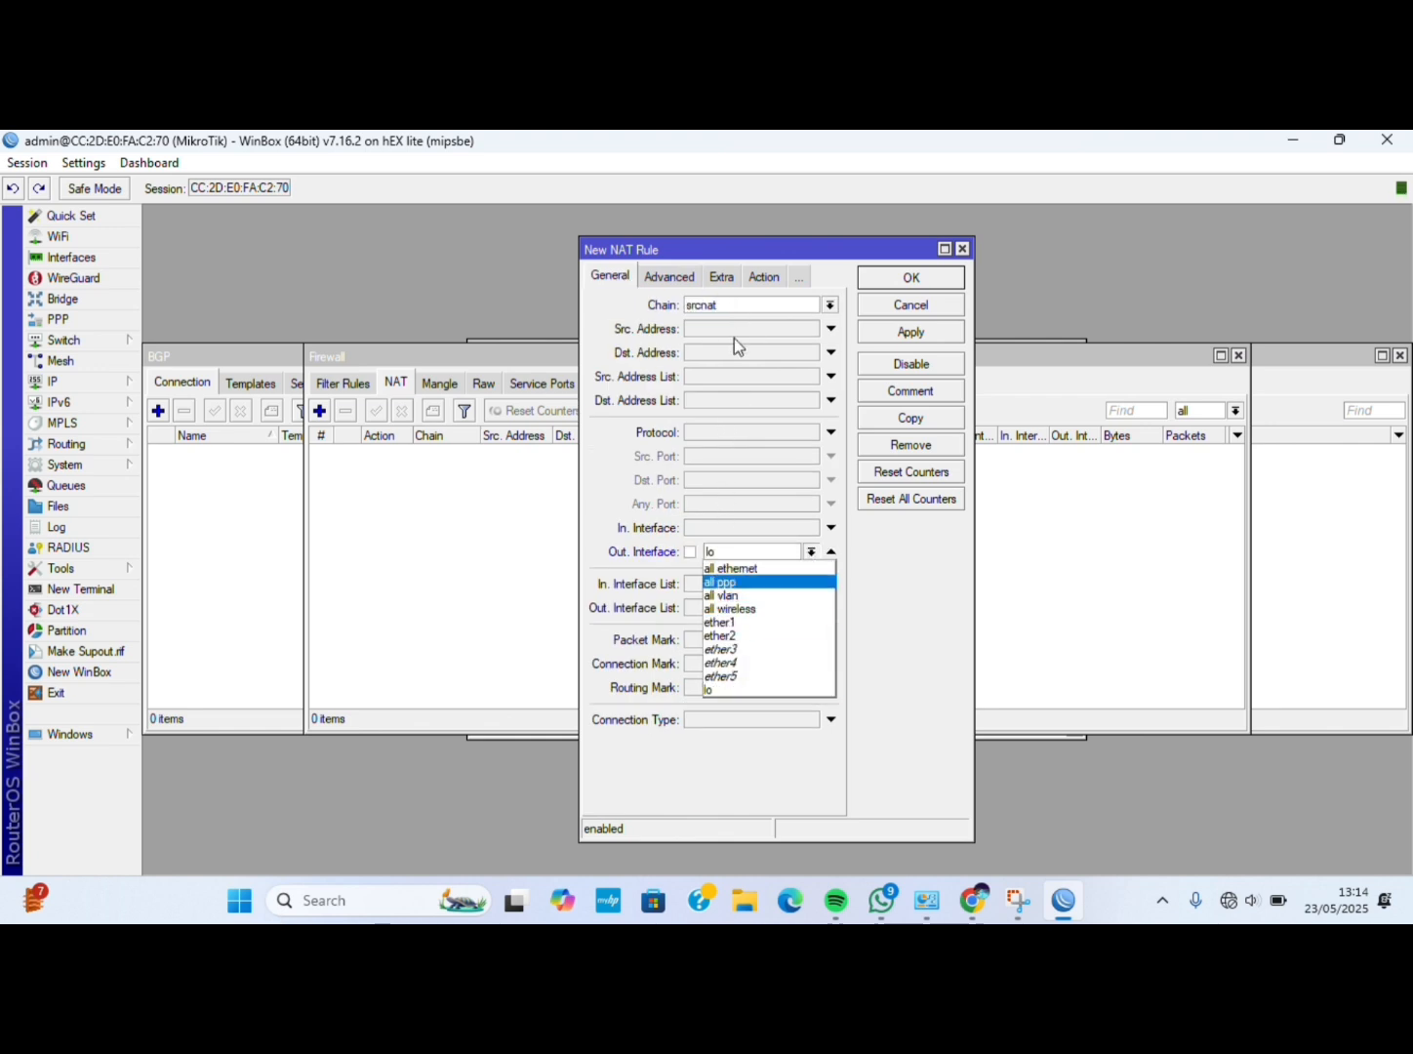
key(Escape)
key(Down)
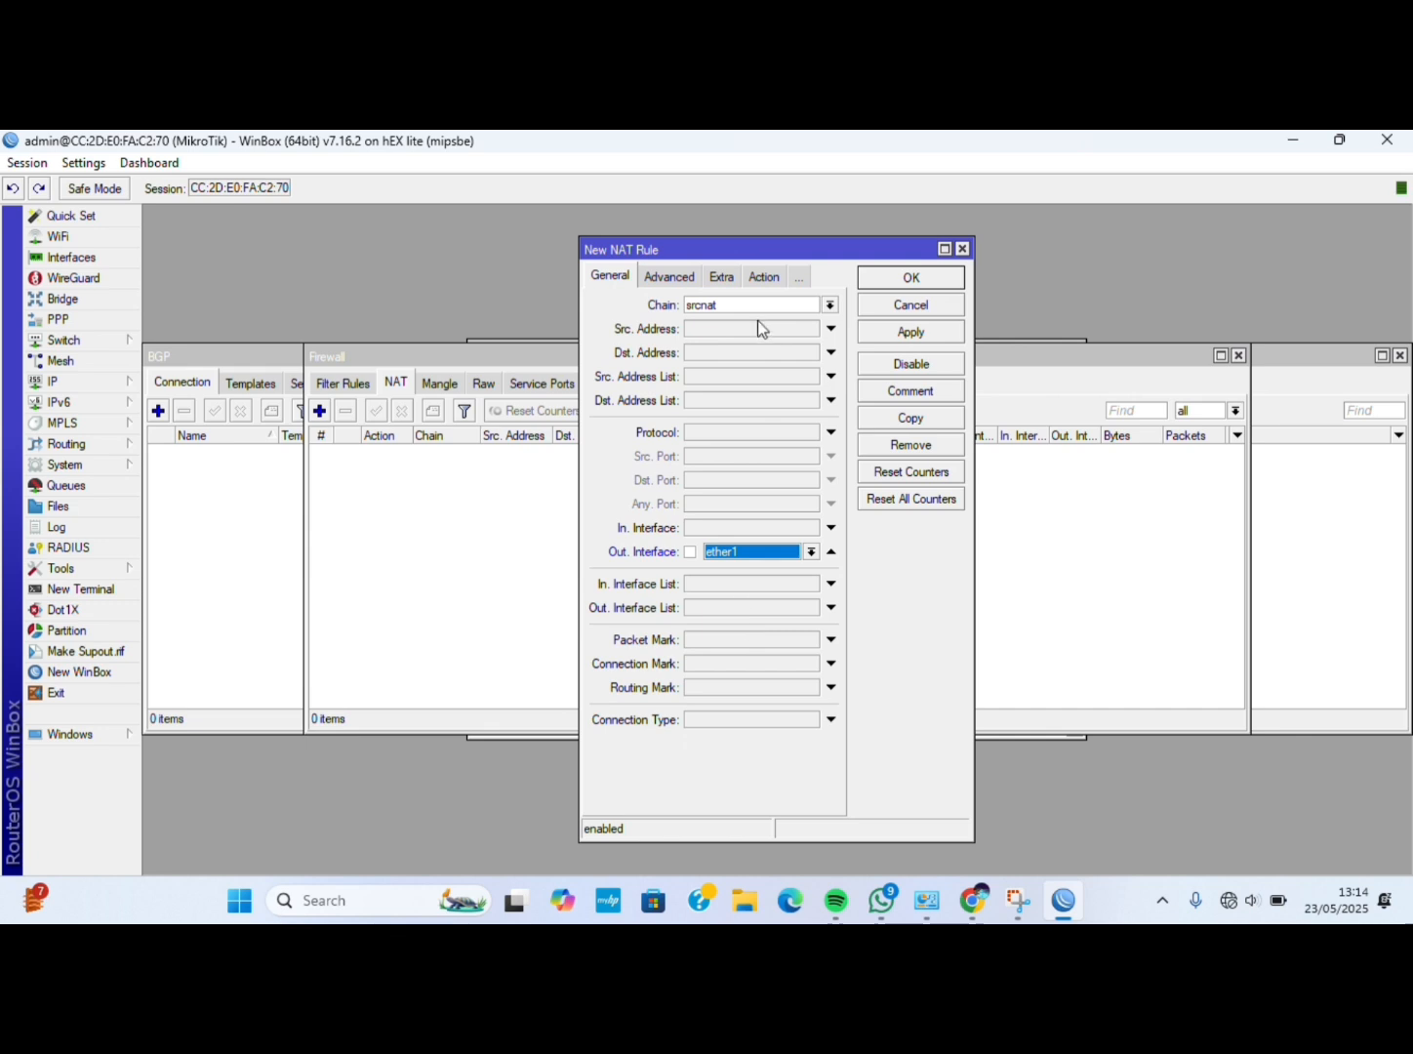
Set the NAT rule's action to masquerade and save it.
click(758, 272)
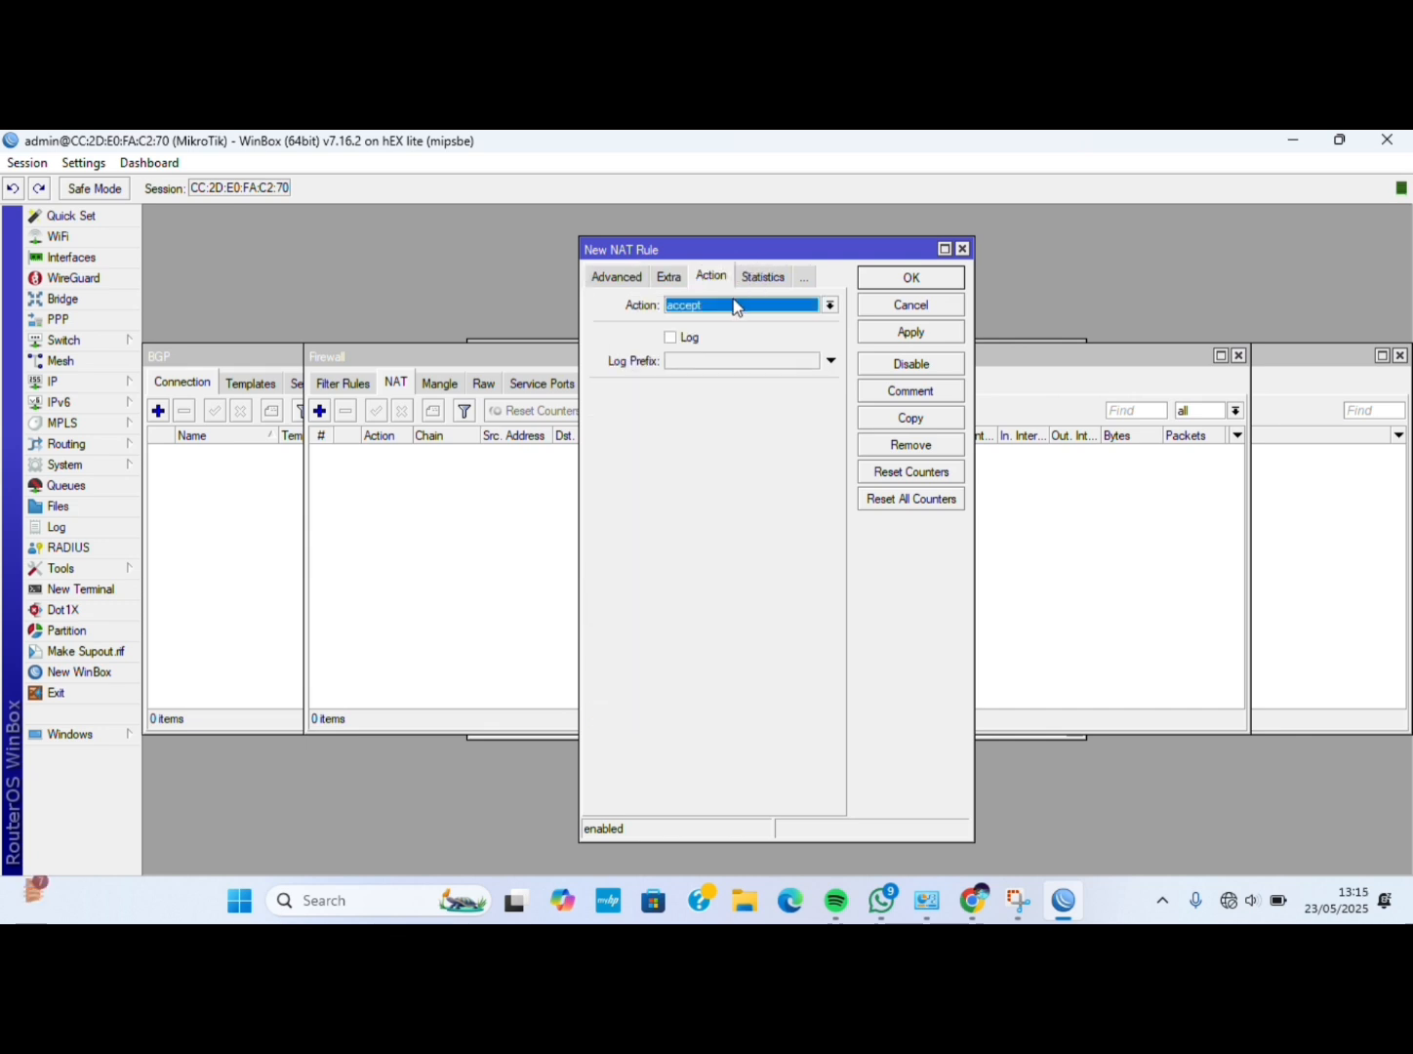
click(735, 302)
click(722, 415)
click(924, 328)
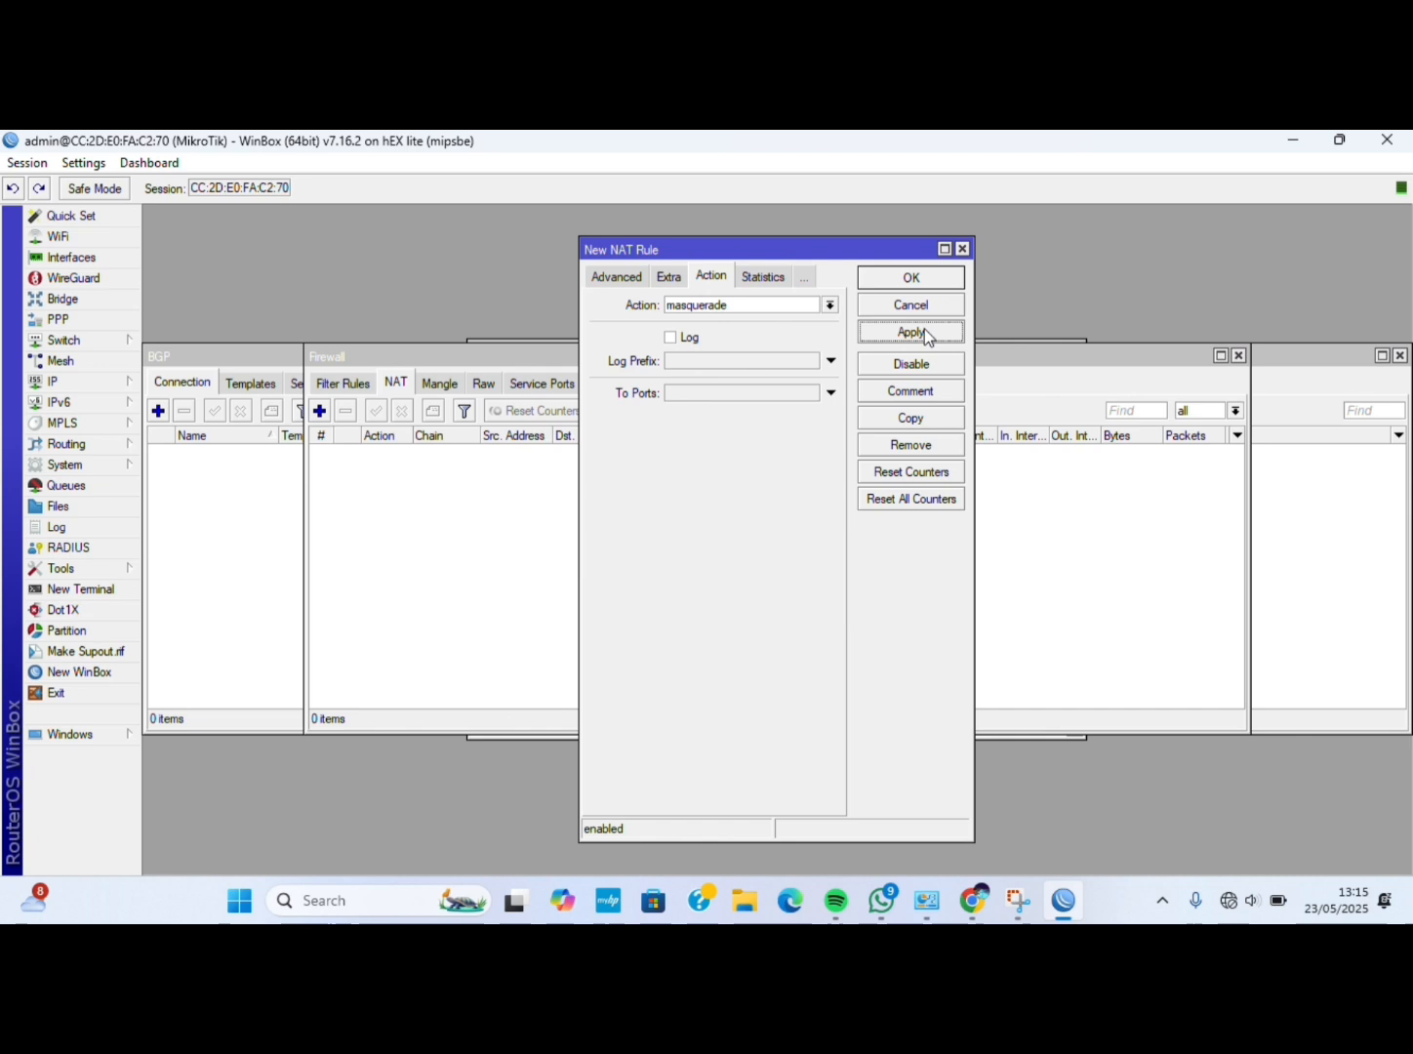
click(911, 281)
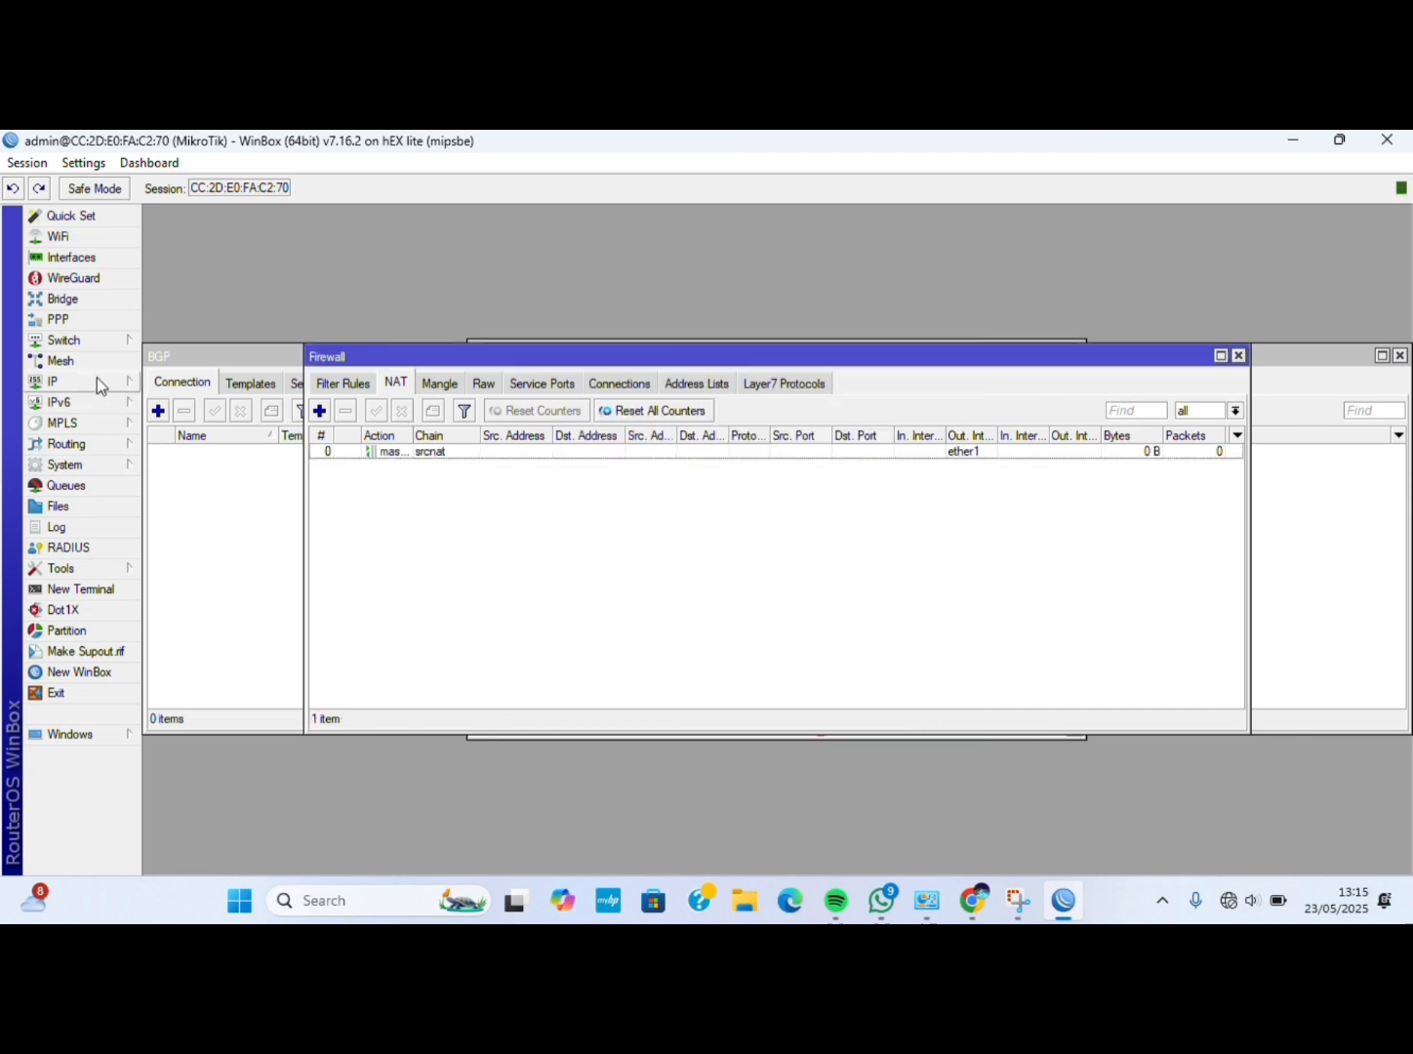
Add a static route 0.0.0.0/0 with gateway 192.168.1.1 in IP > Routes.
click(97, 380)
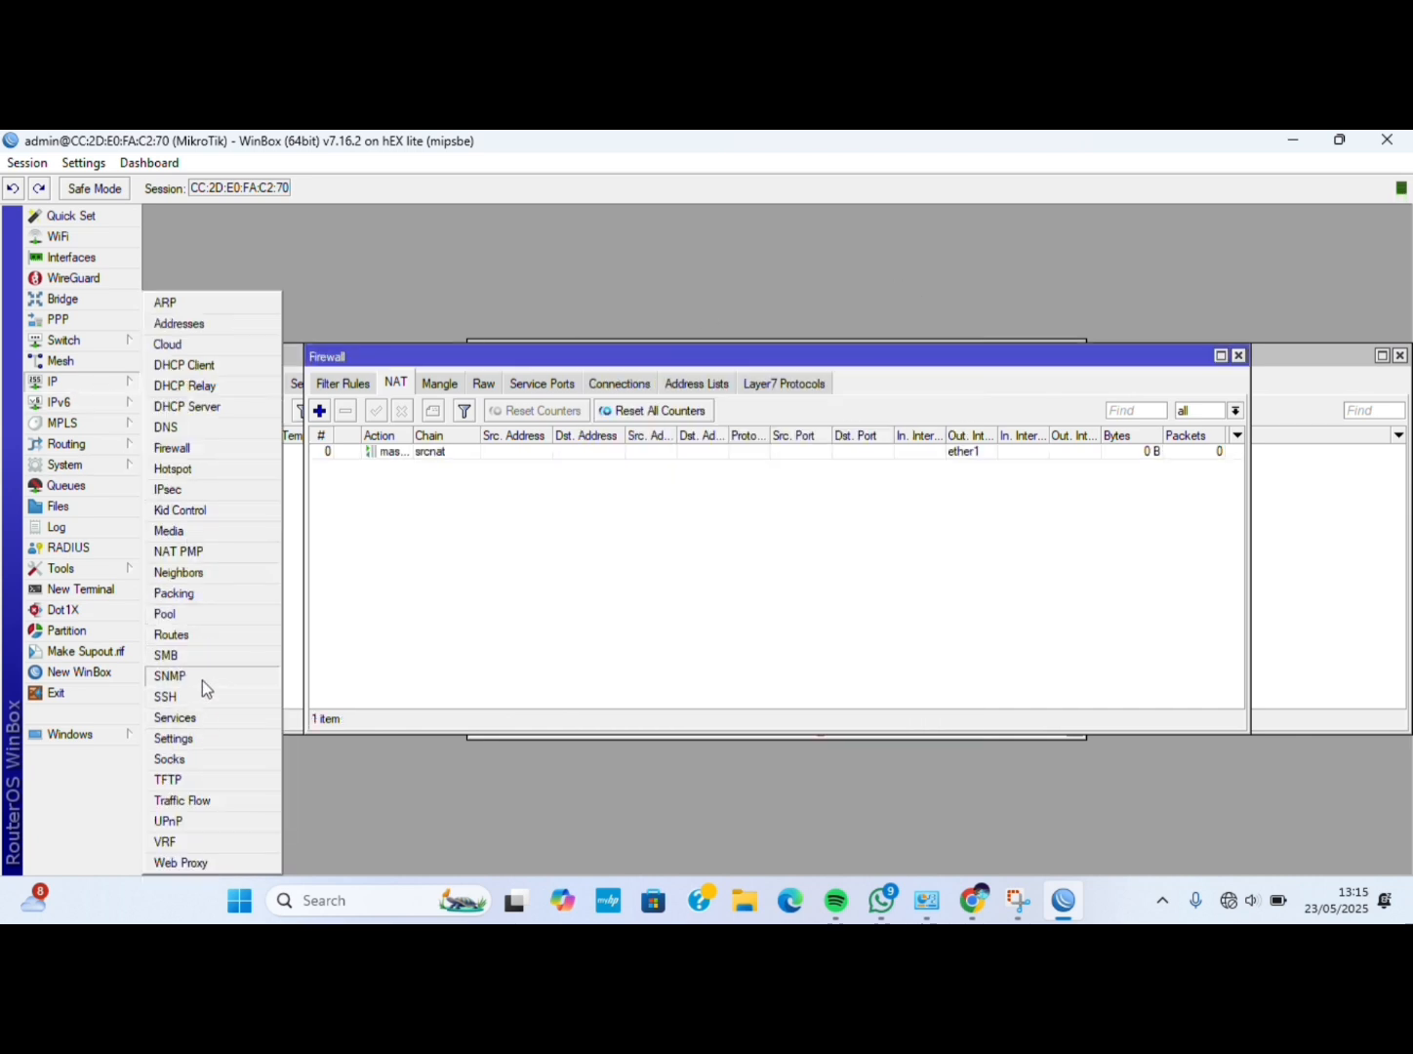
click(188, 635)
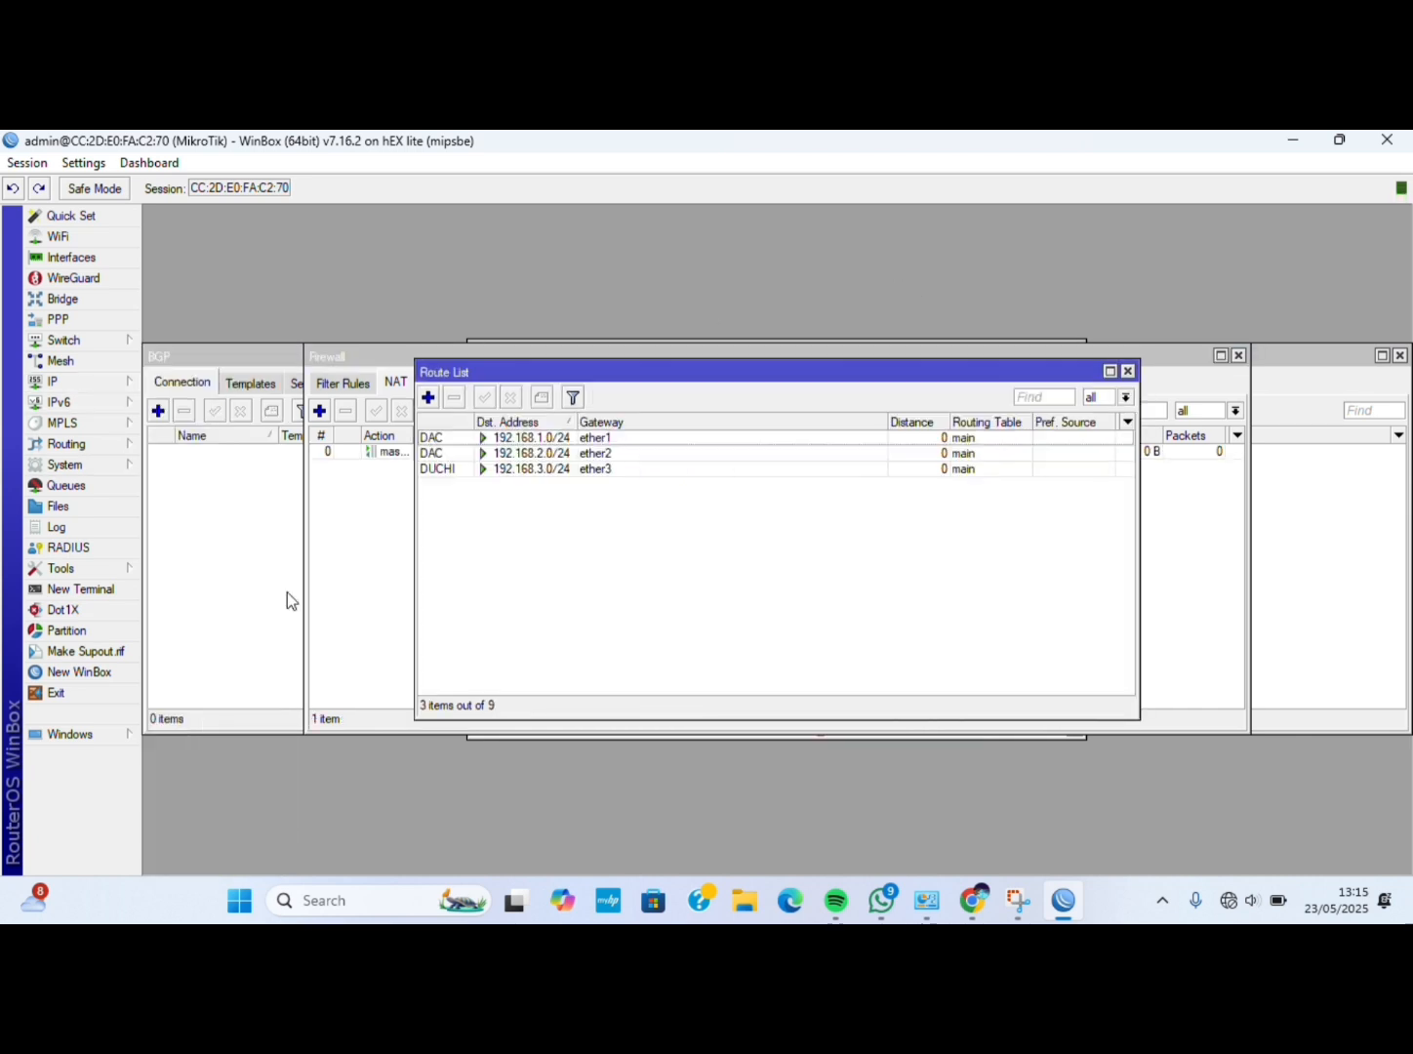
click(430, 400)
click(737, 386)
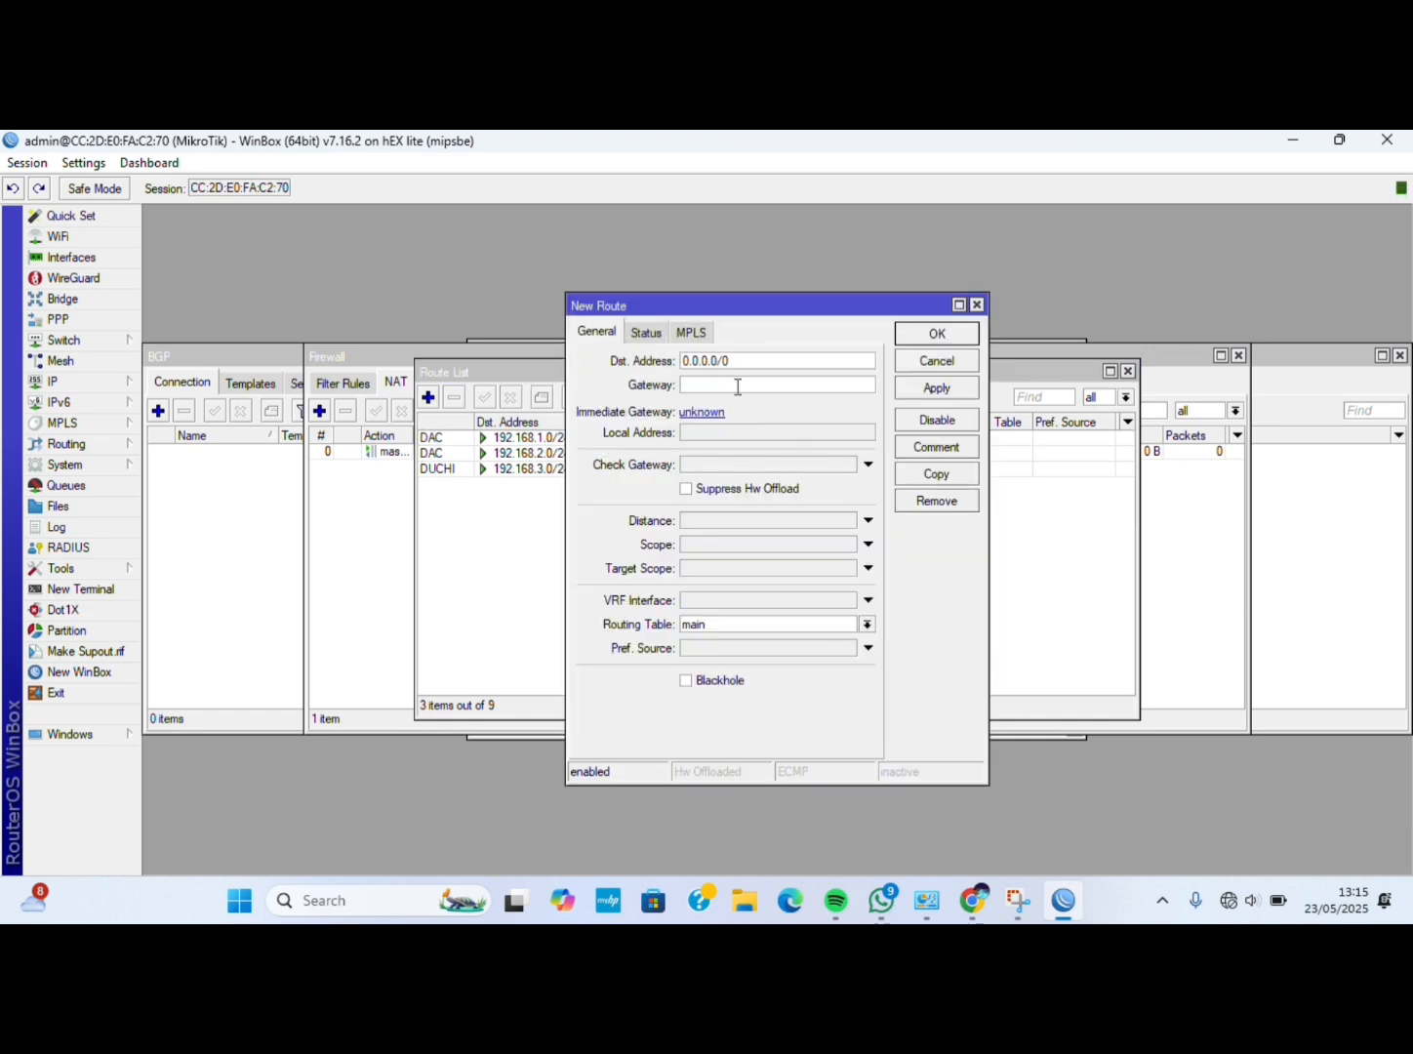
text(10)
text(2.16.1.1)
text(8)
click(907, 389)
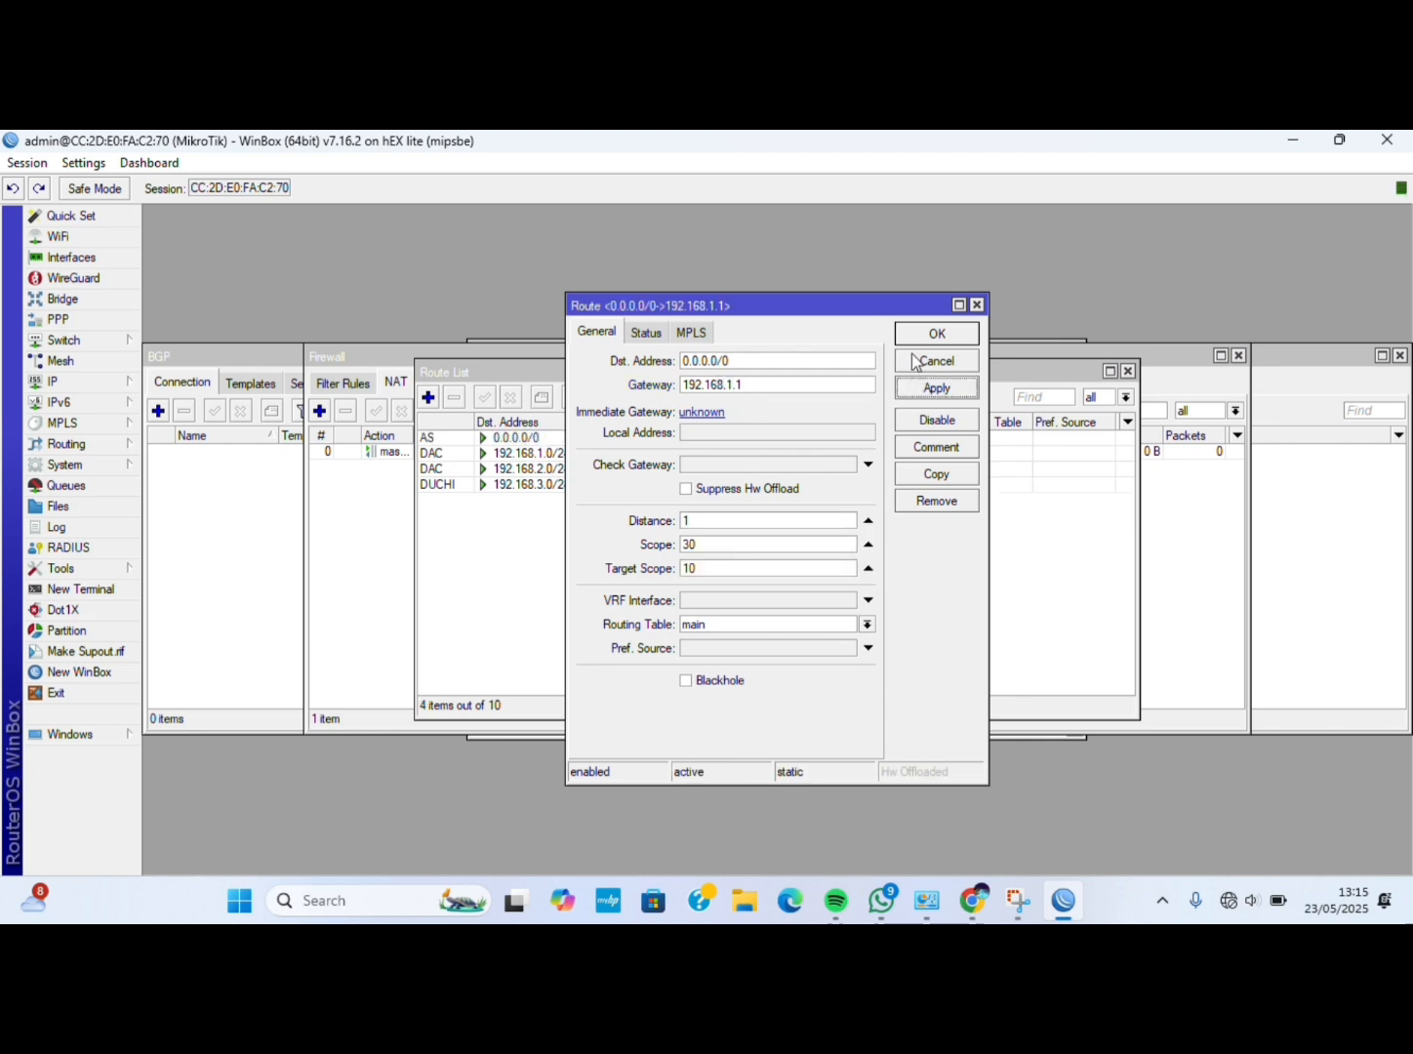
click(917, 336)
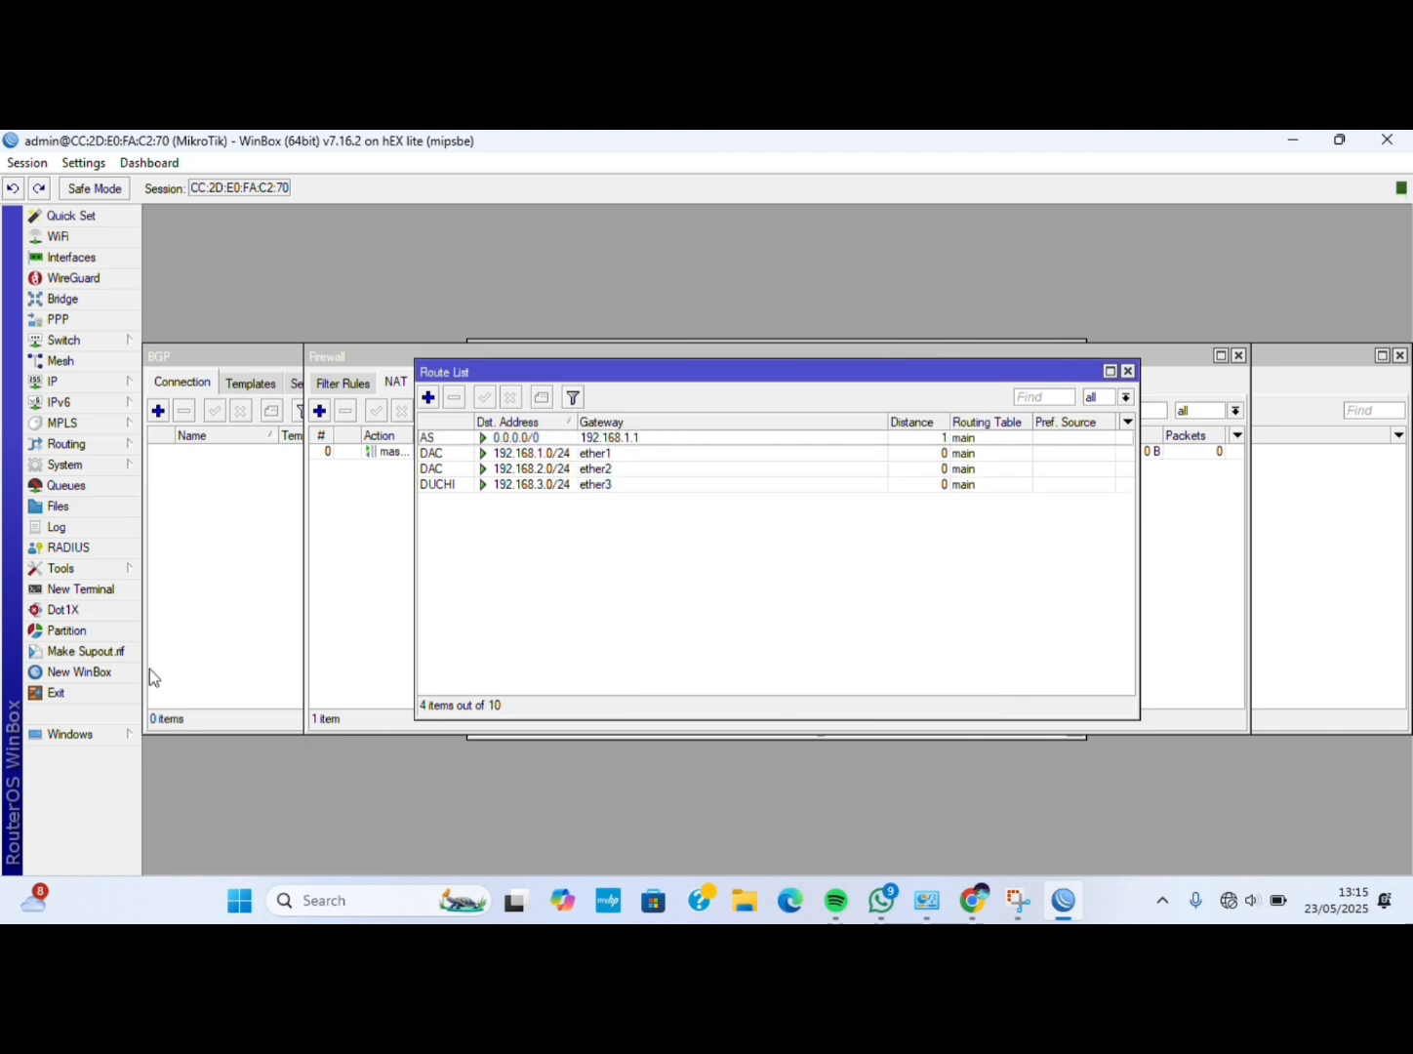
Ping 8.8.8.8 from a new router terminal, getting 2 of 2 replies.
click(97, 590)
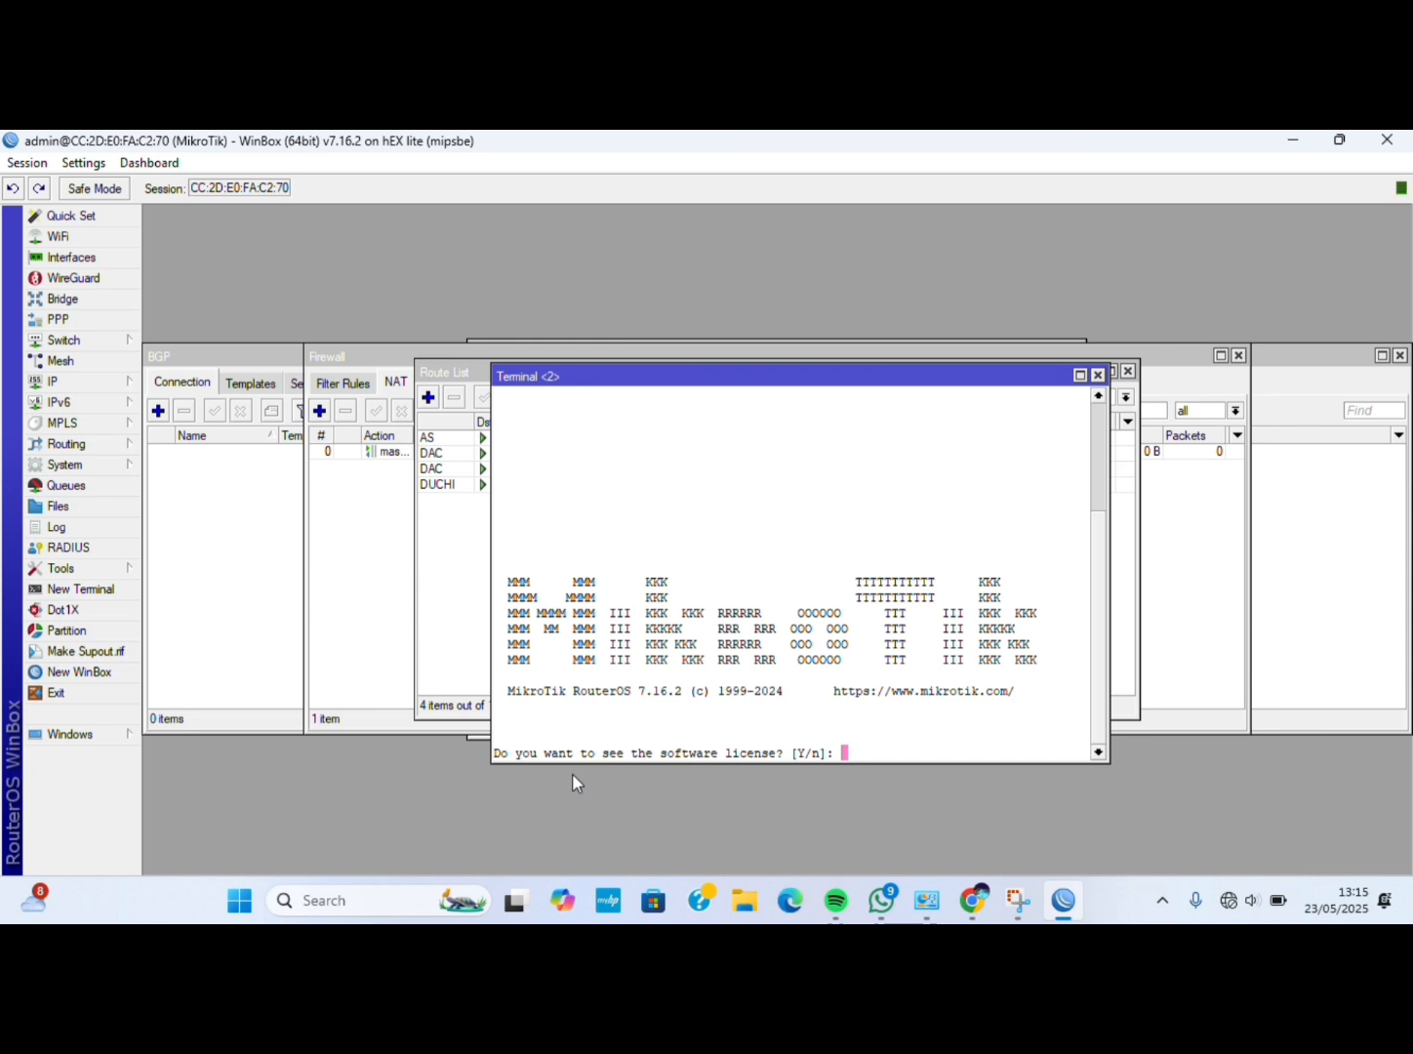
text(n)
key(Return)
text(pi)
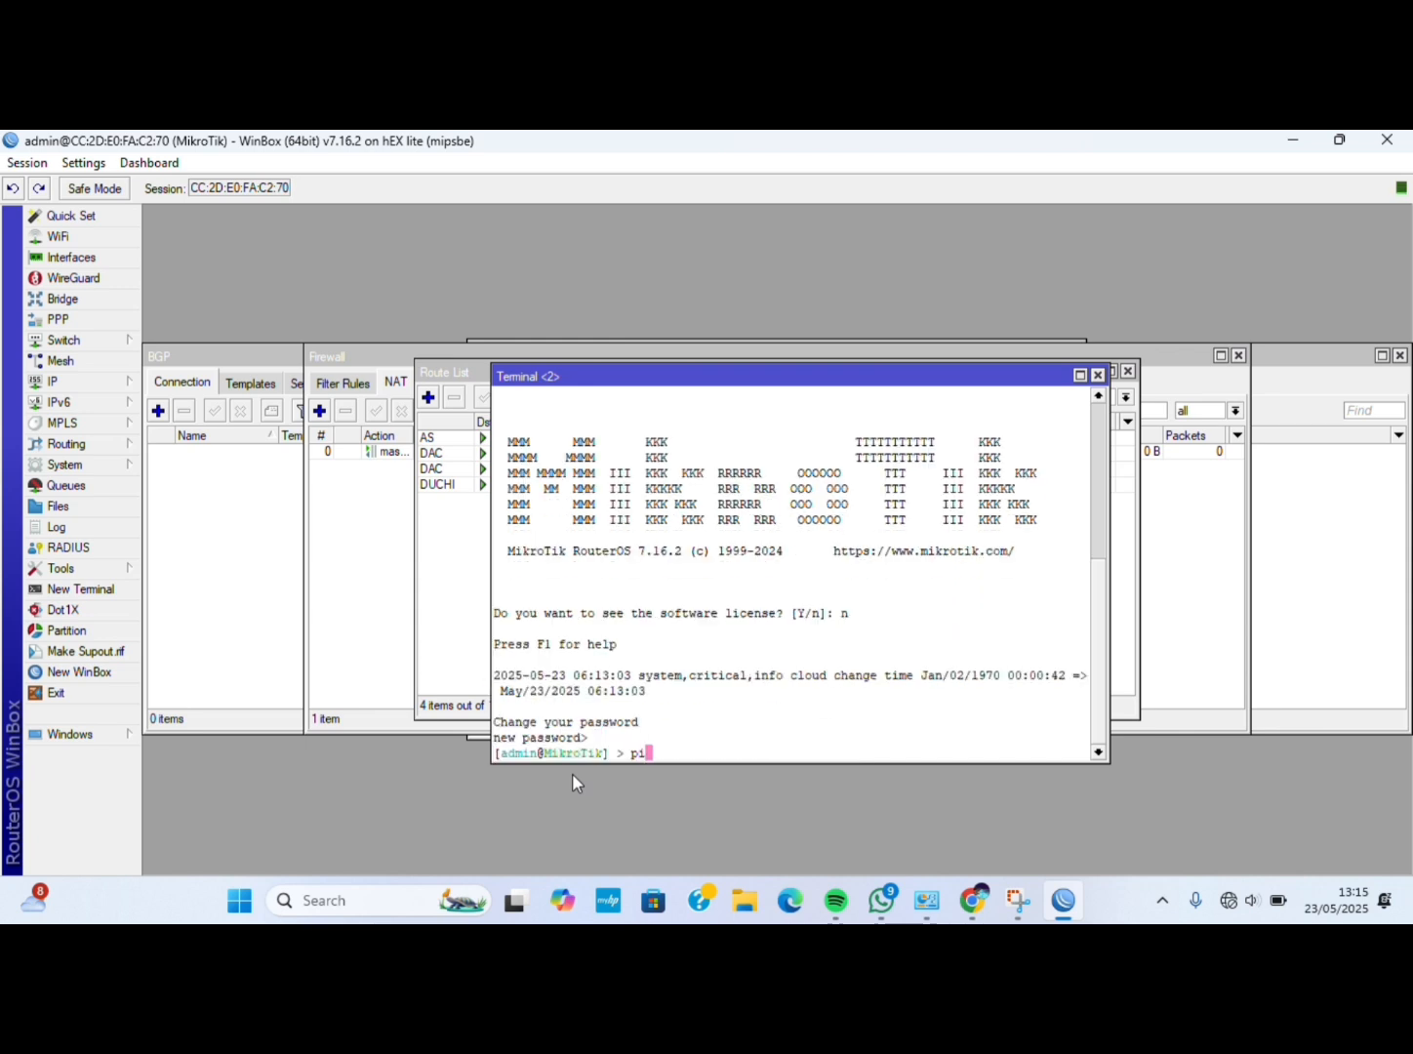
text(ng 8.8.8.8)
key(Return)
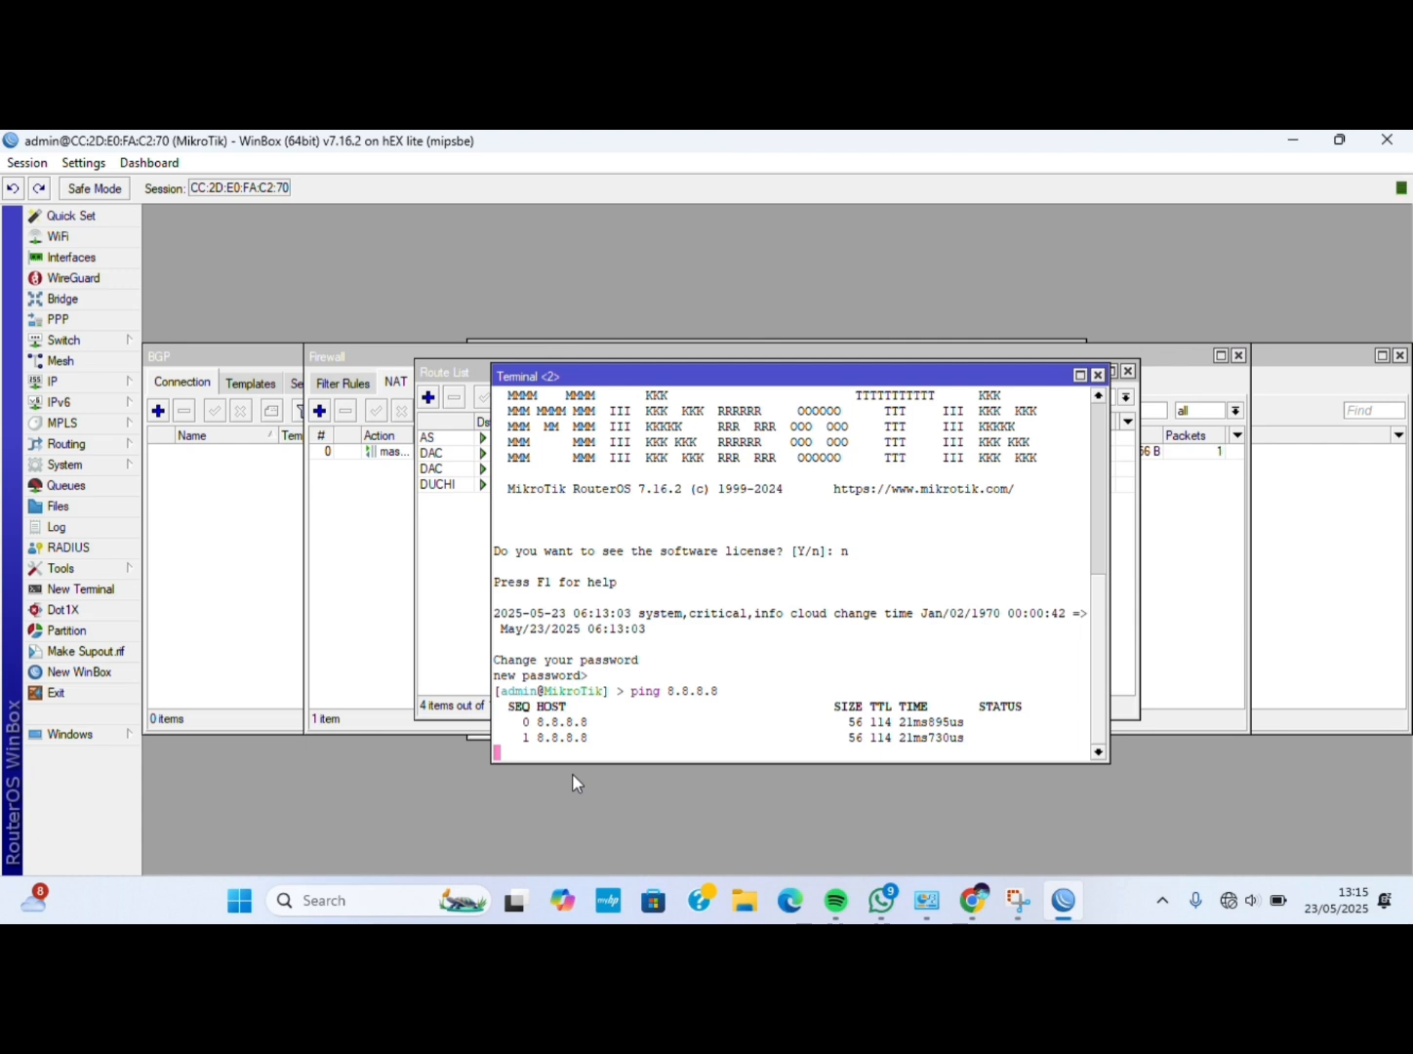
key(ctrl+c)
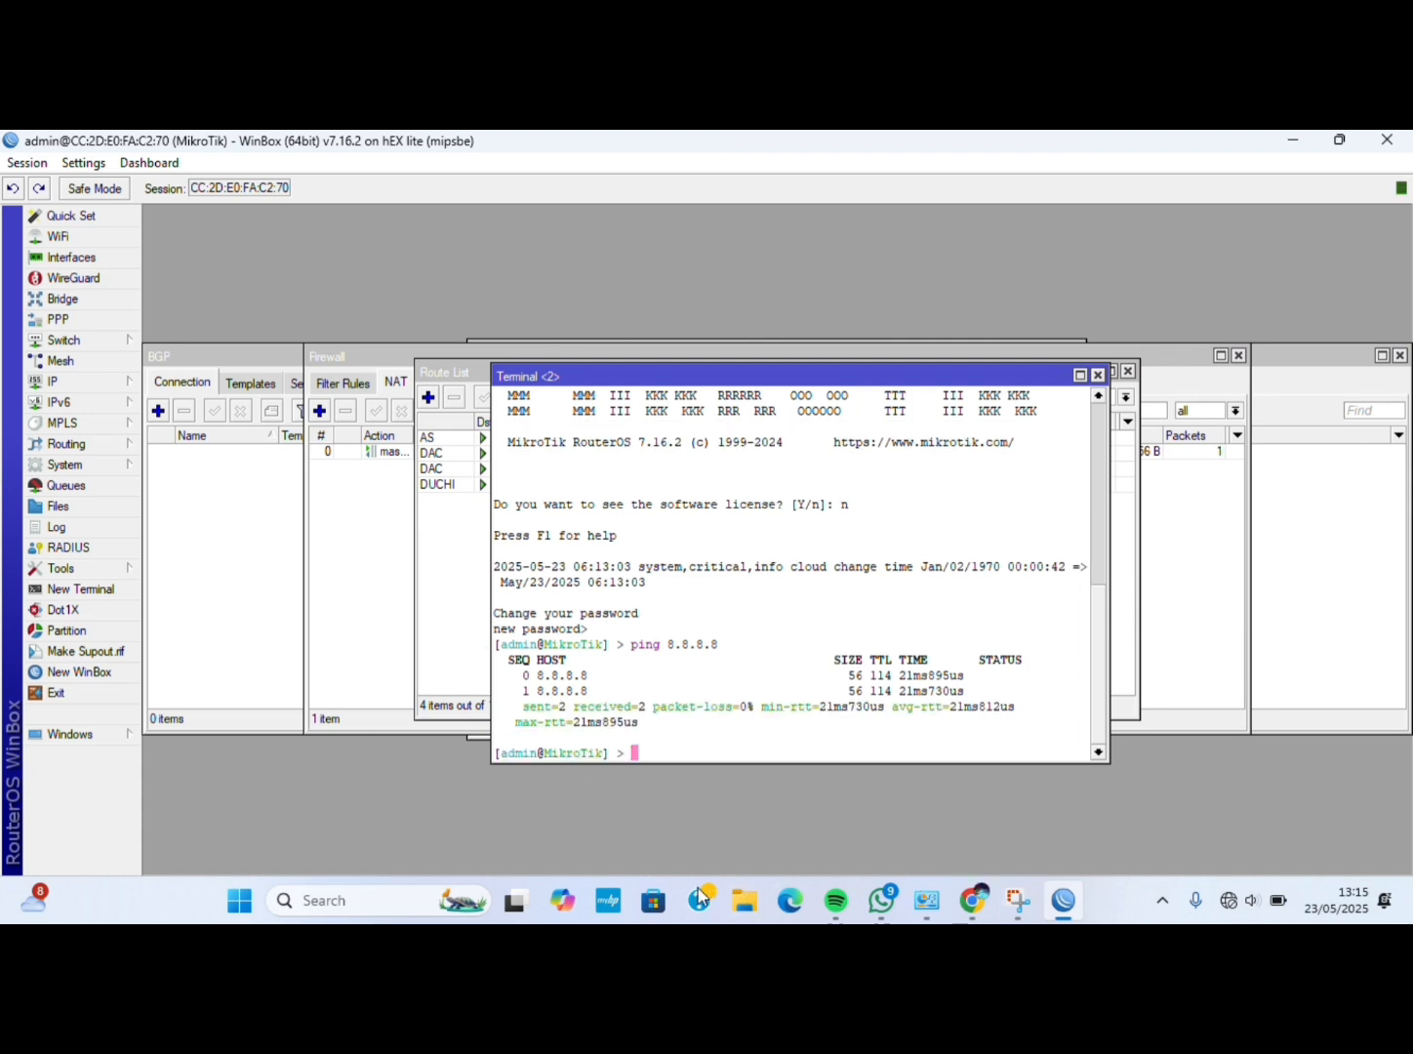
click(416, 905)
Open the Ethernet 8 adapter's properties via Network and Sharing Center.
text(control)
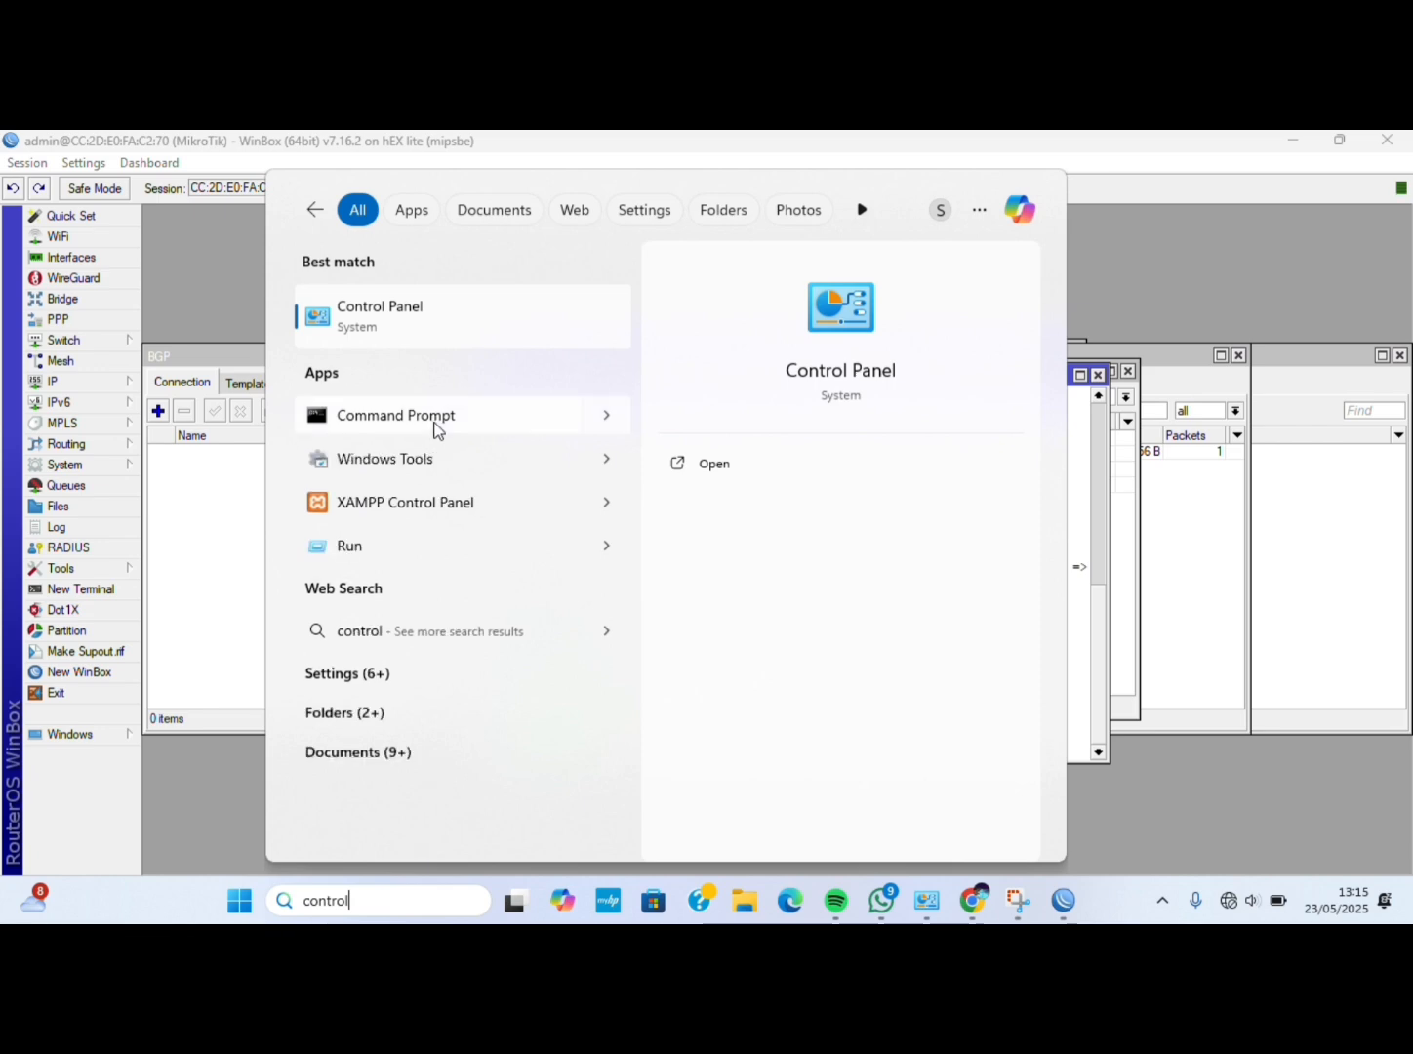
click(414, 285)
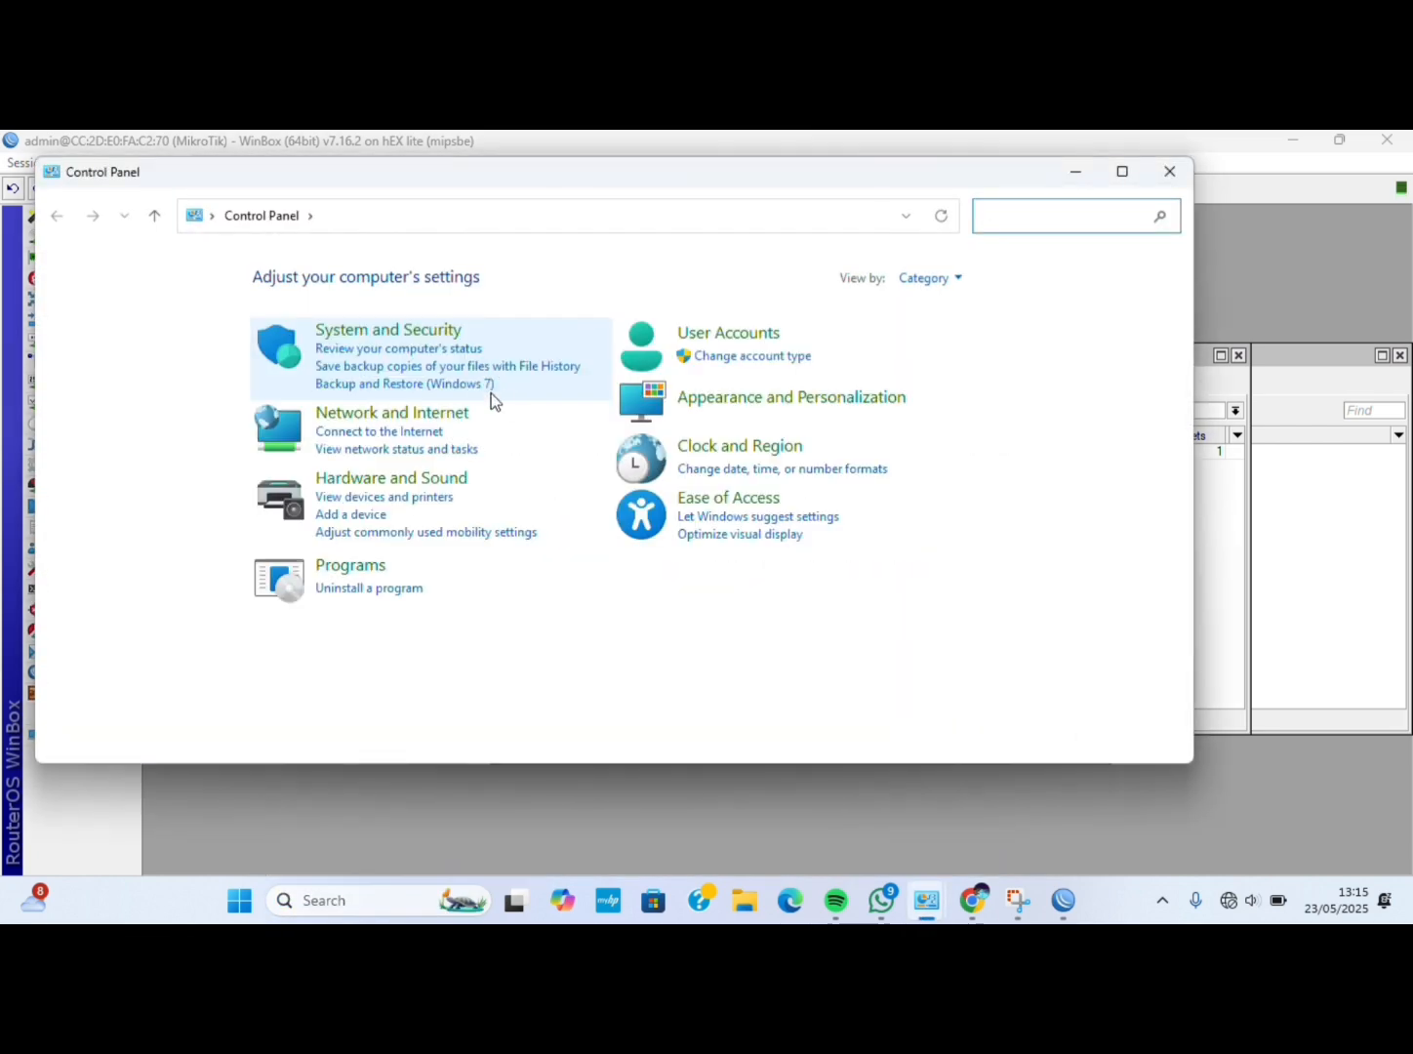
click(454, 418)
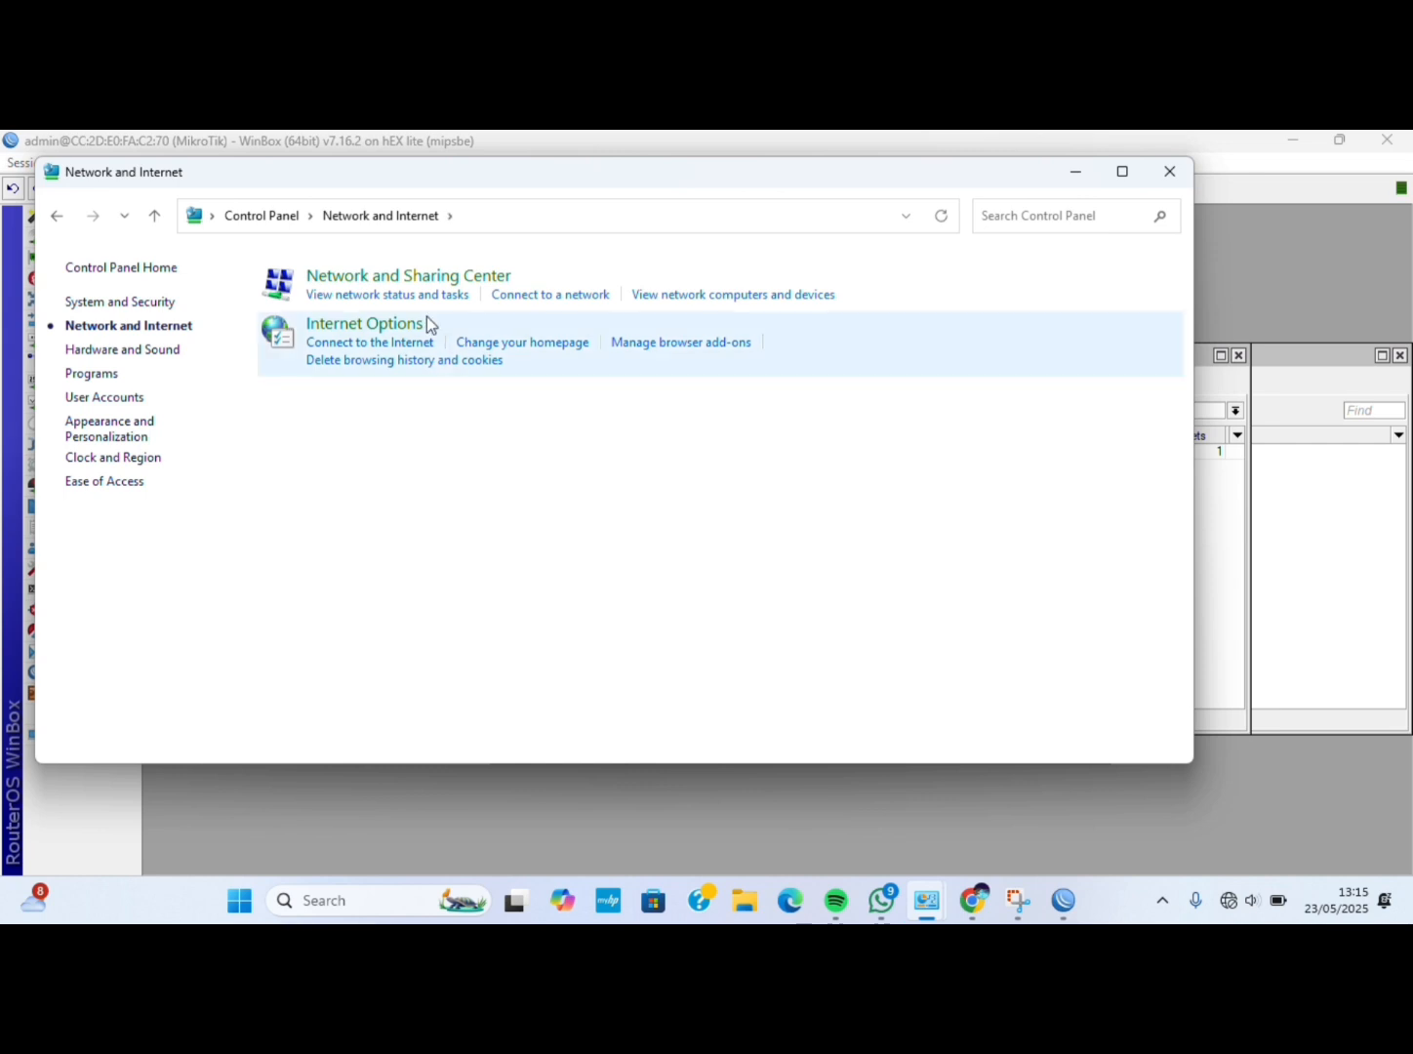
click(395, 280)
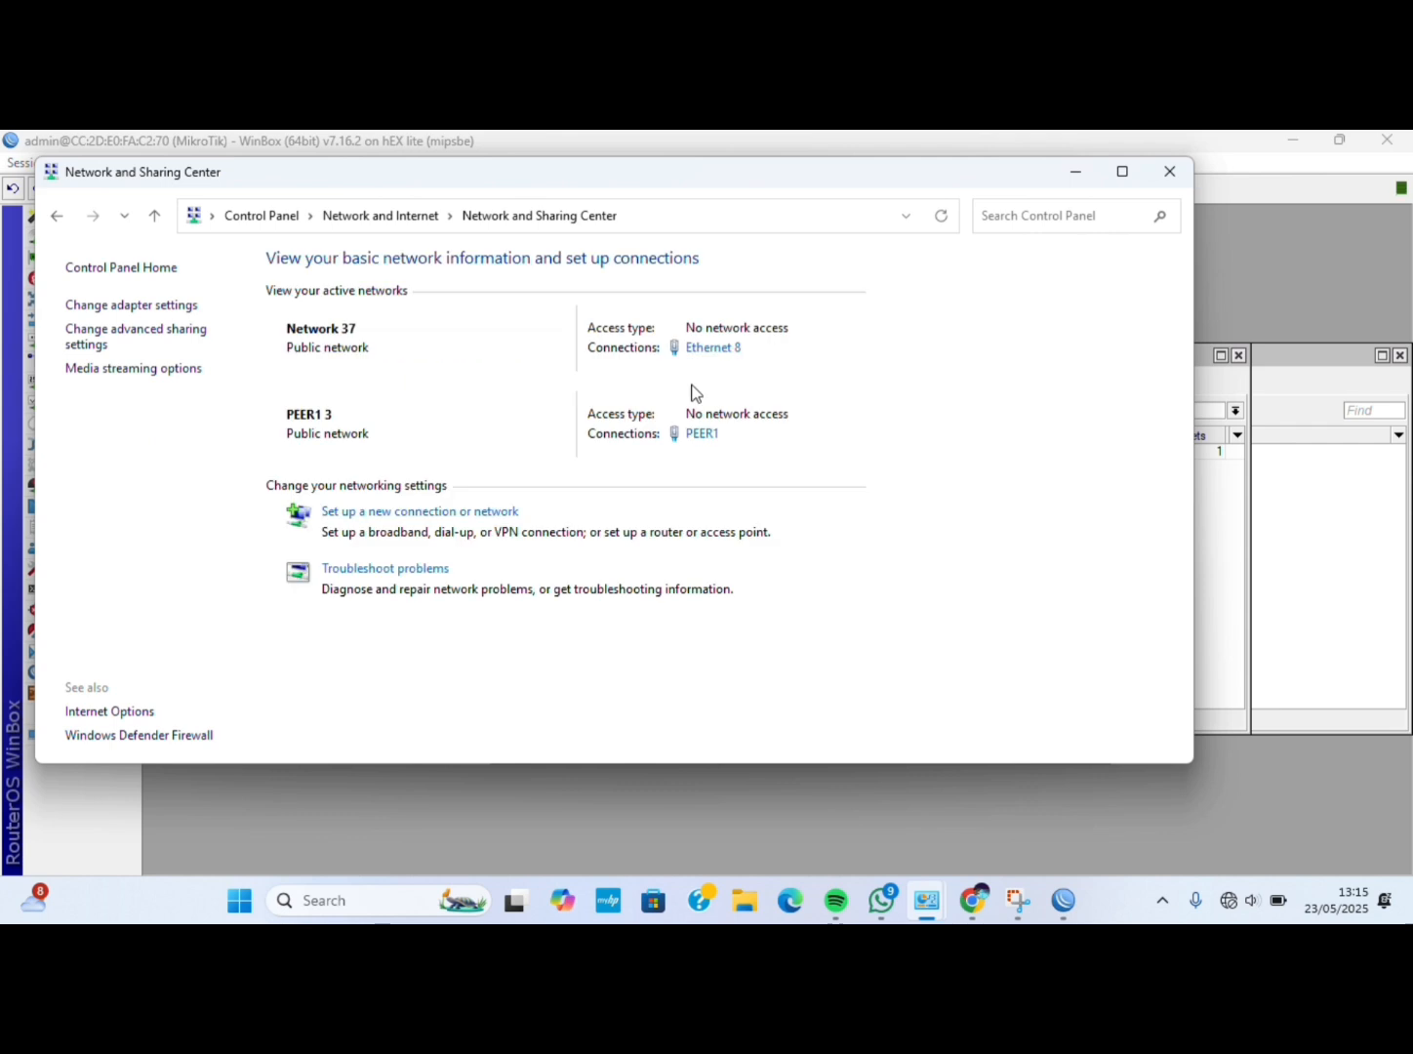
click(156, 315)
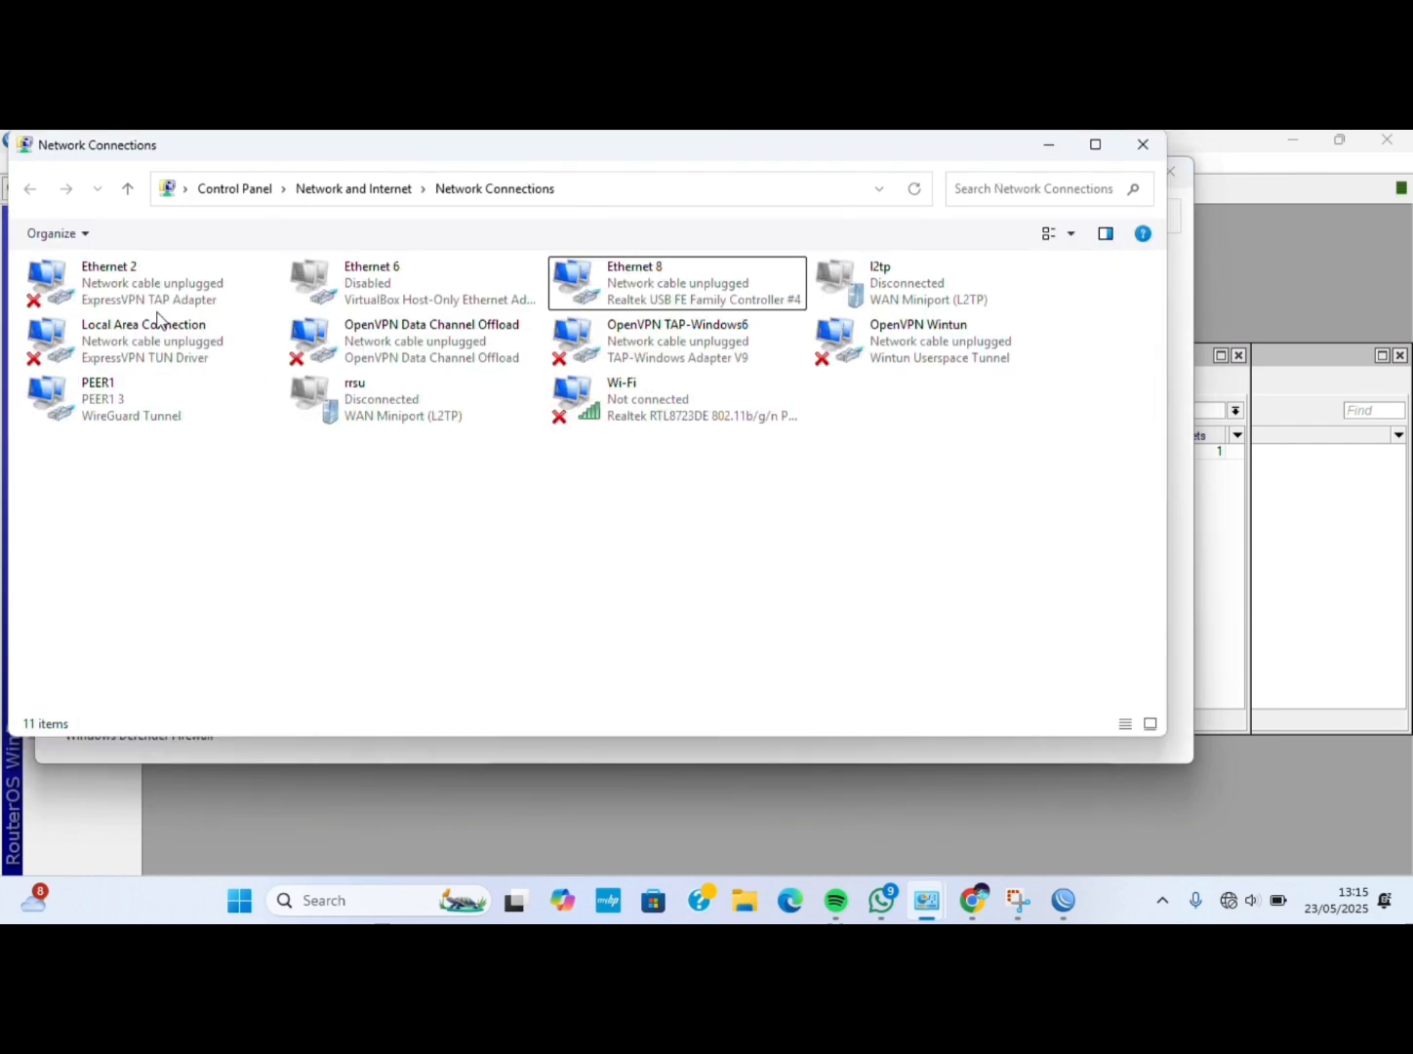
click(740, 279)
right_click(739, 290)
click(802, 479)
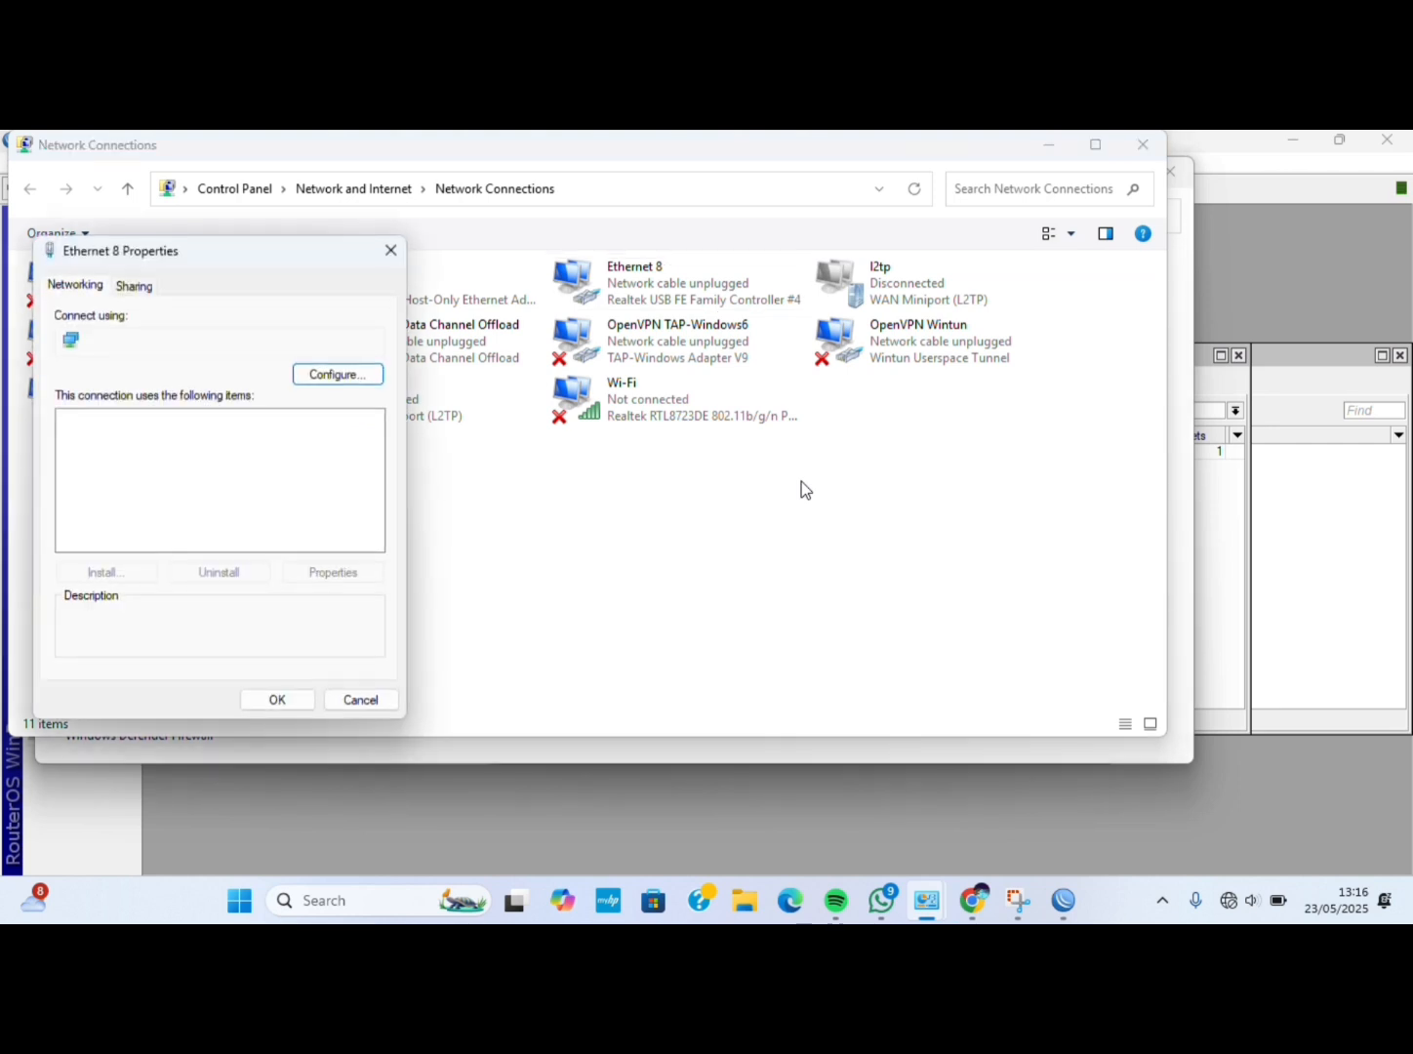
Set IPv4 to 192.168.2.11/255.255.255.0, gateway 192.168.2.10, DNS 192.168.2.10 and 8.8.8.8.
double_click(283, 491)
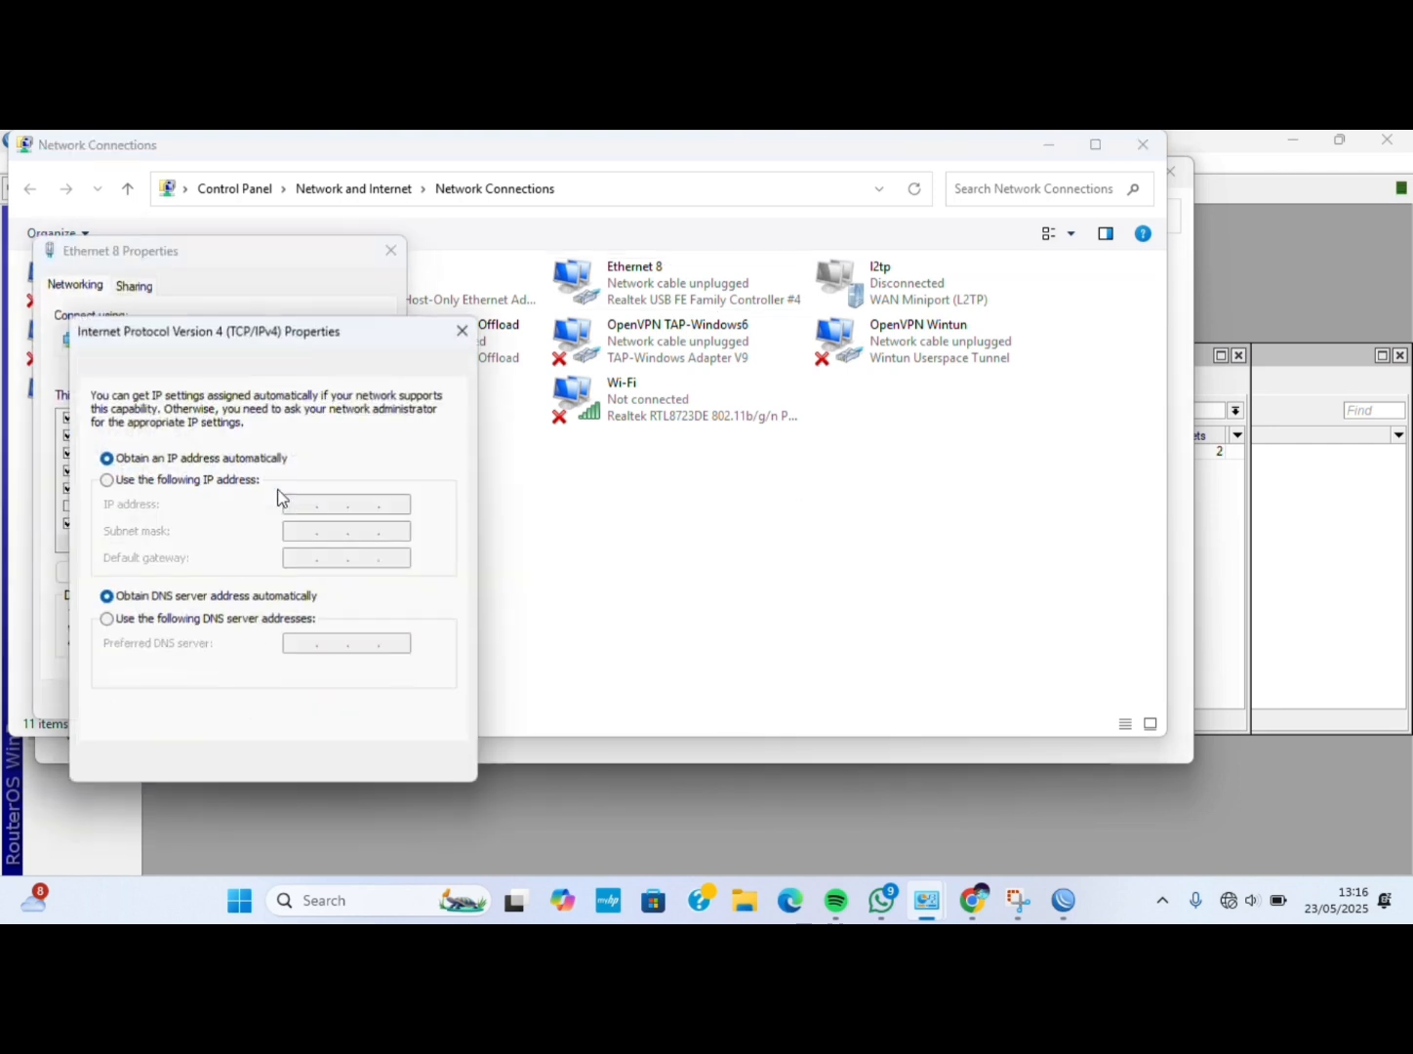
click(246, 481)
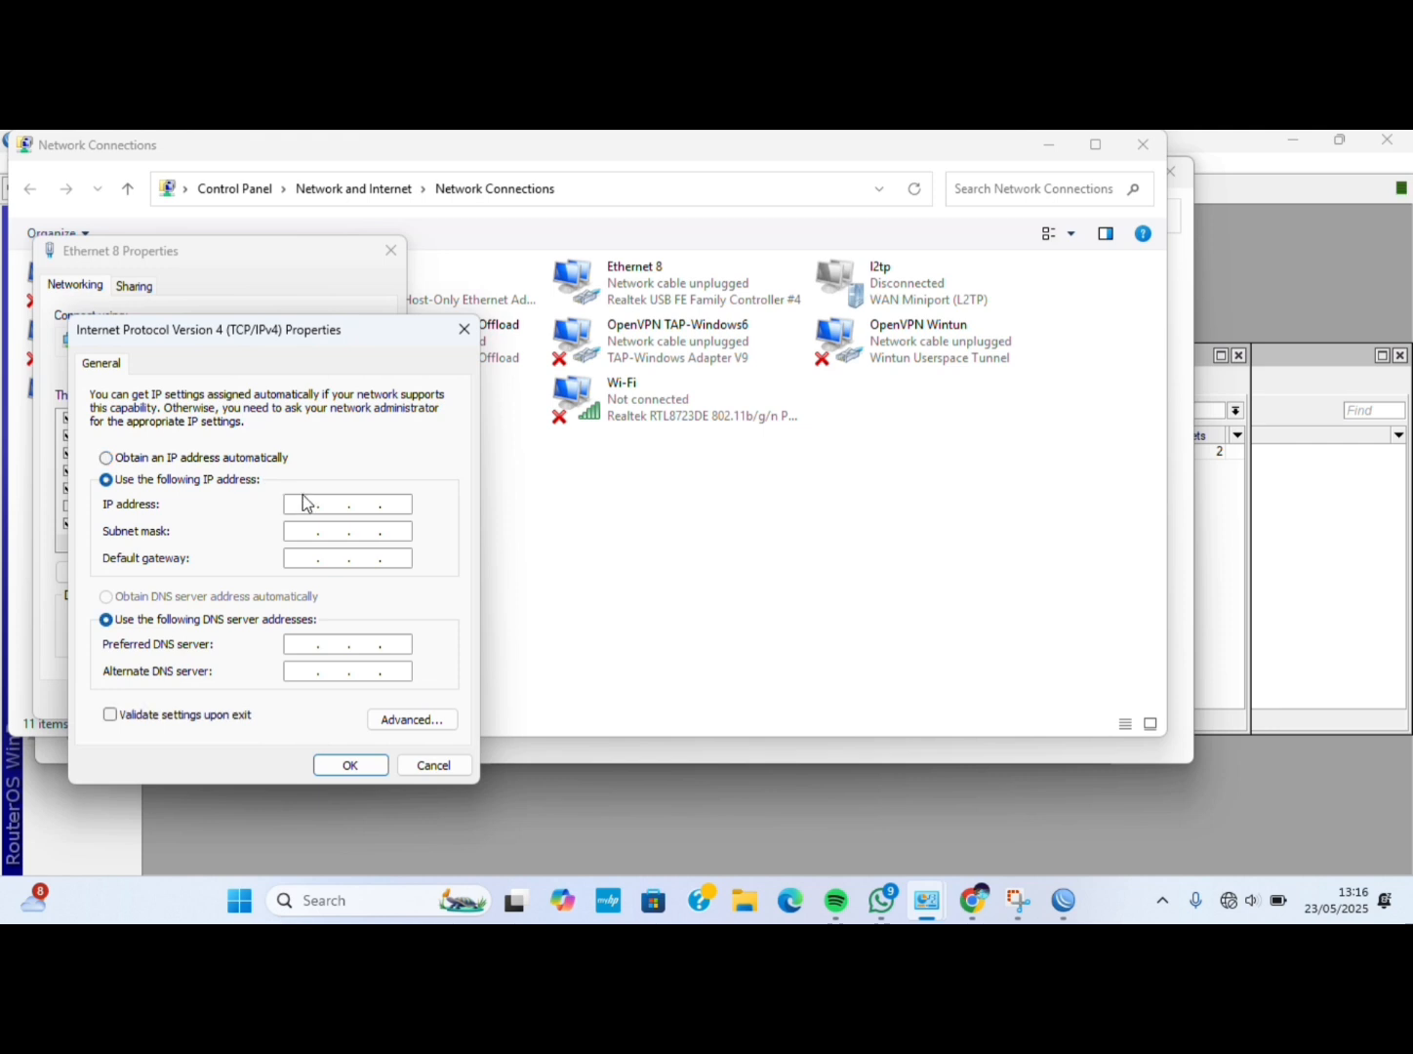
text(192 . 168 . 2 .)
text(11)
click(294, 536)
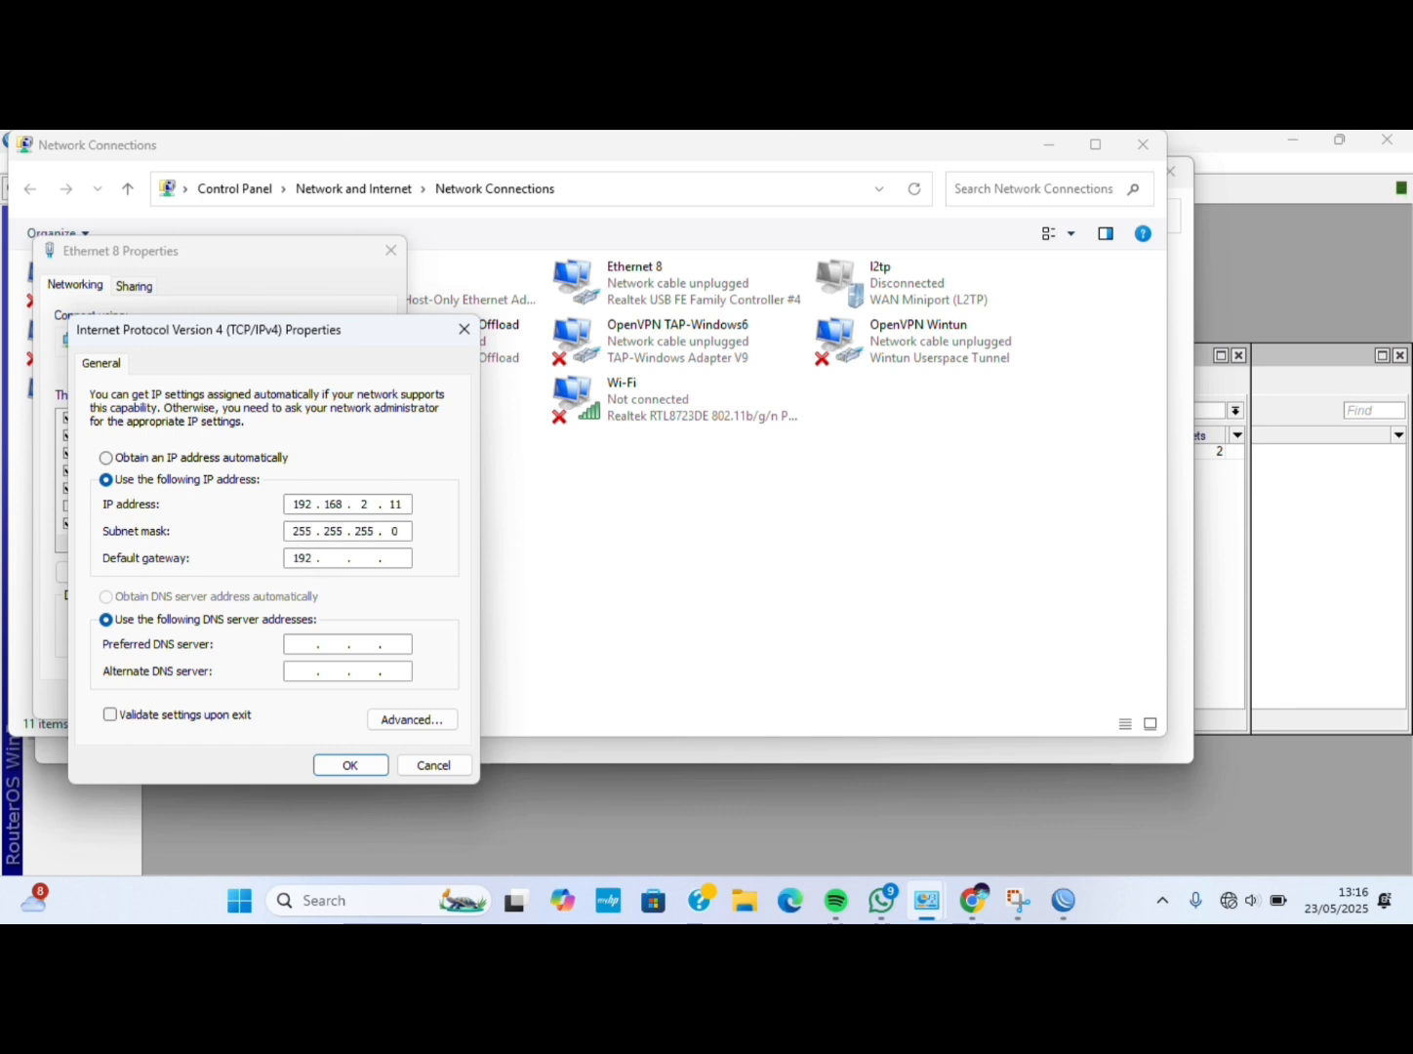
text(192.168)
text(1921682)
click(353, 764)
click(290, 701)
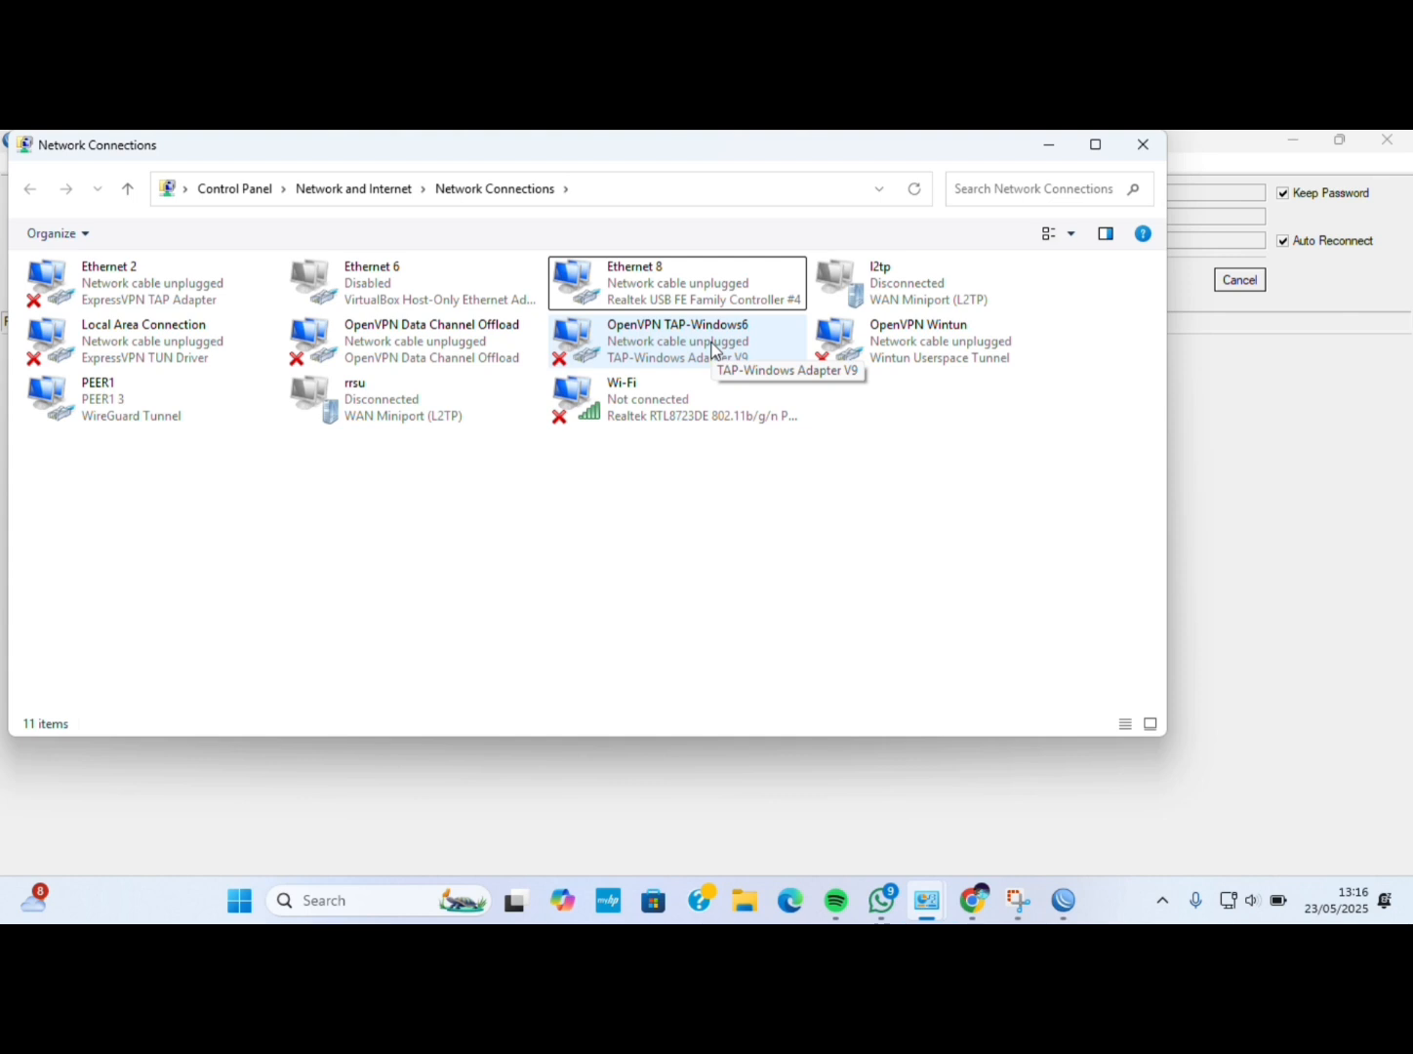
Check Ethernet 8's status details show 192.168.2.11 and gateway 192.168.2.10, then close them.
right_click(681, 288)
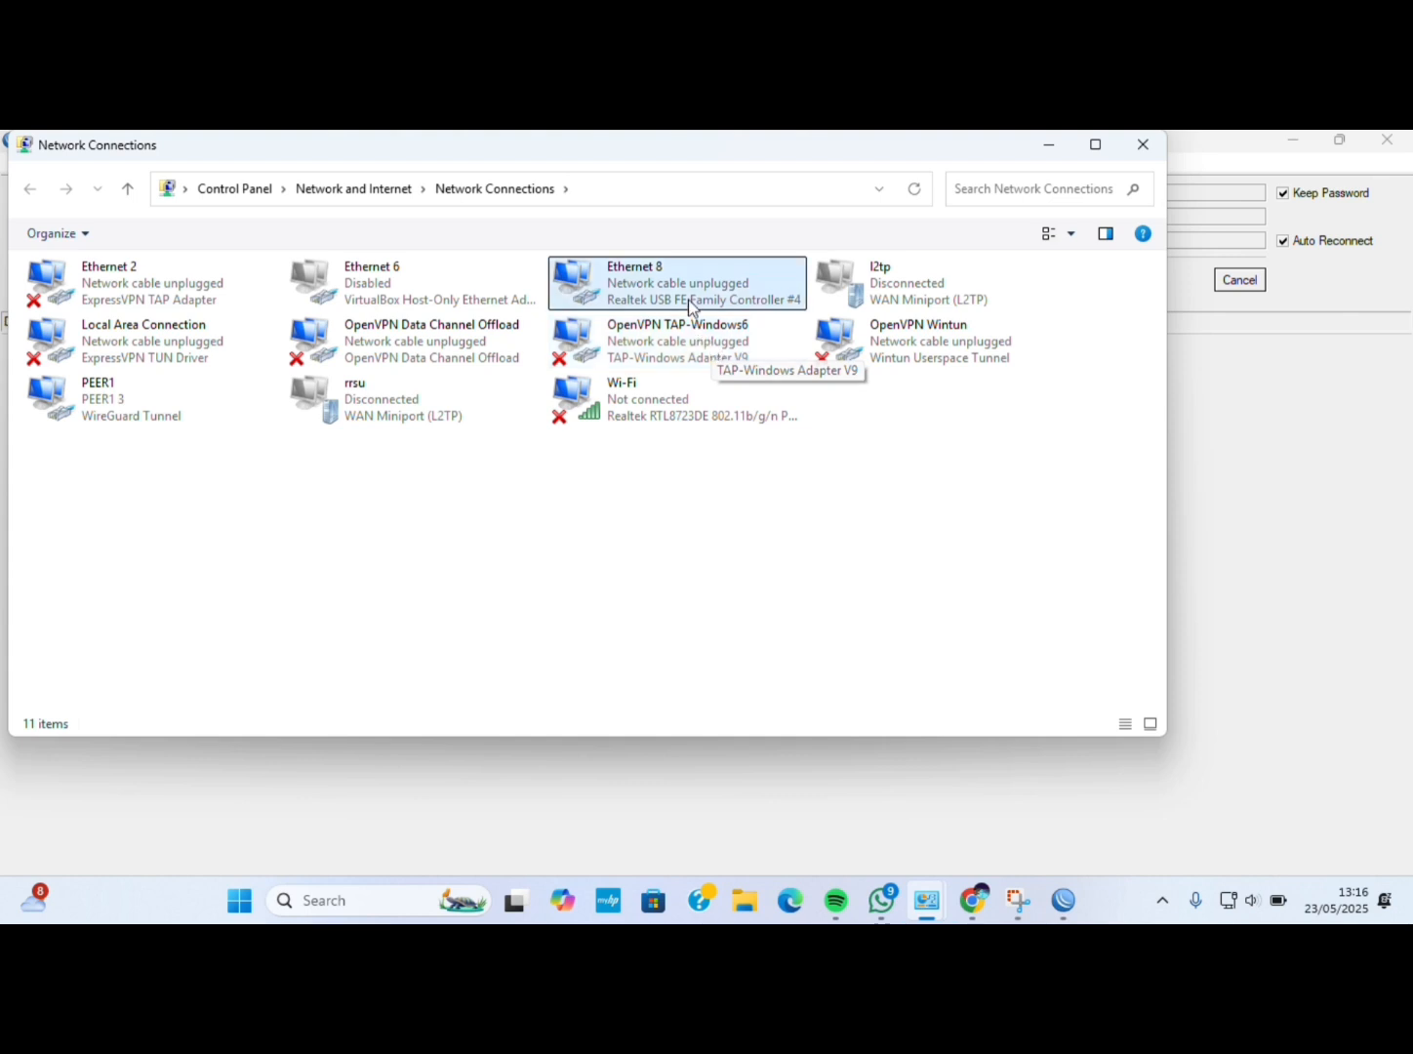
click(740, 329)
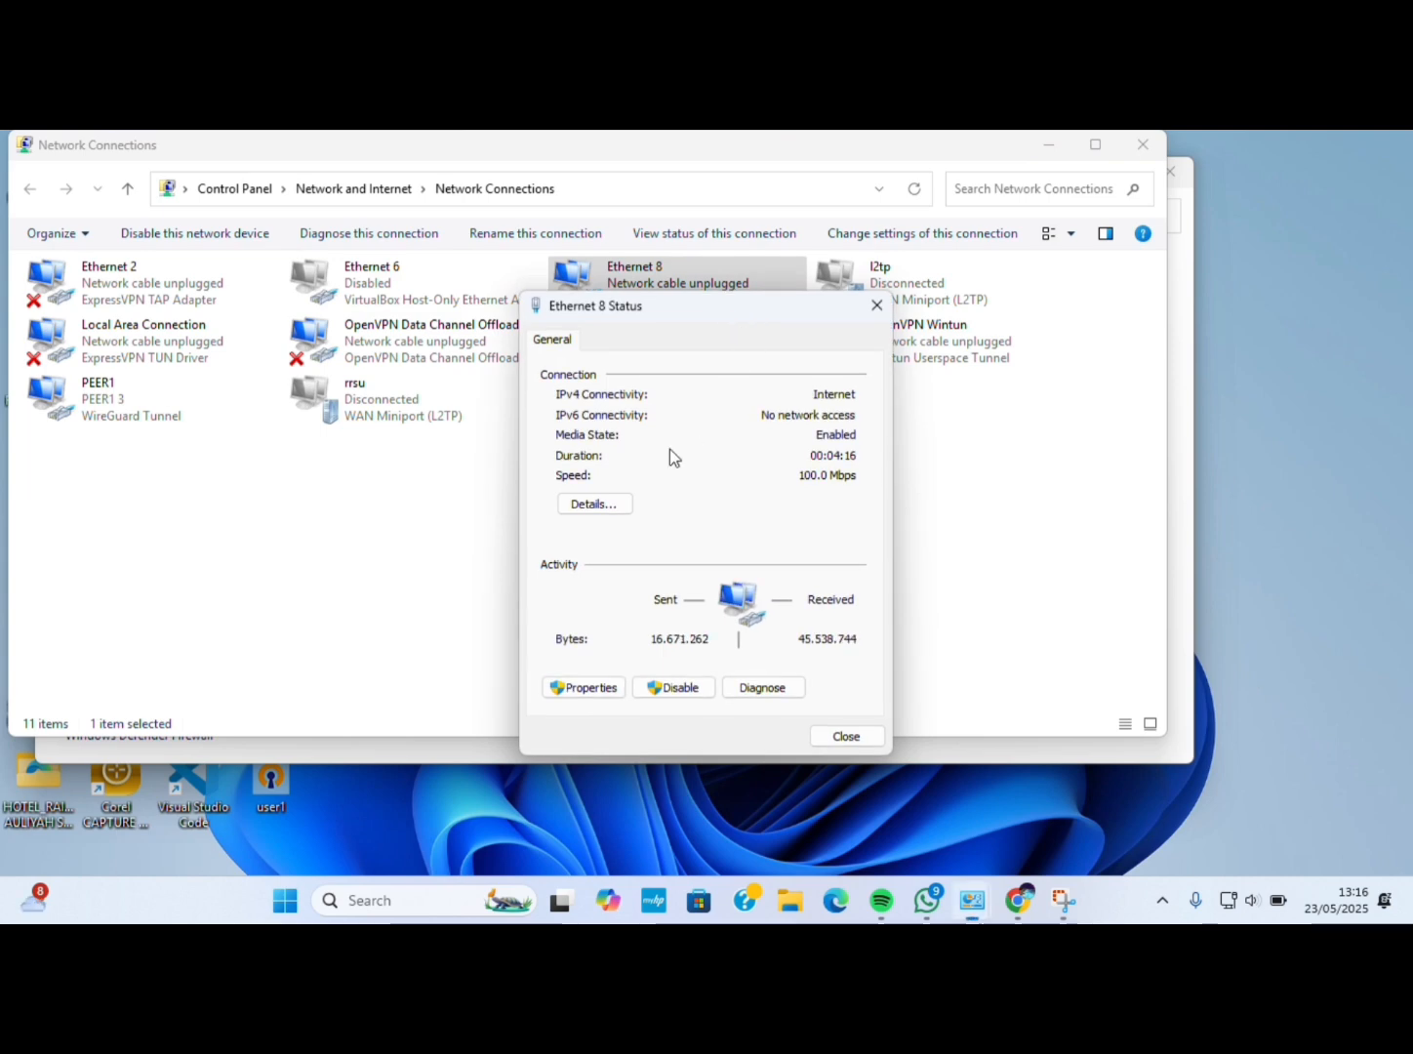
click(614, 503)
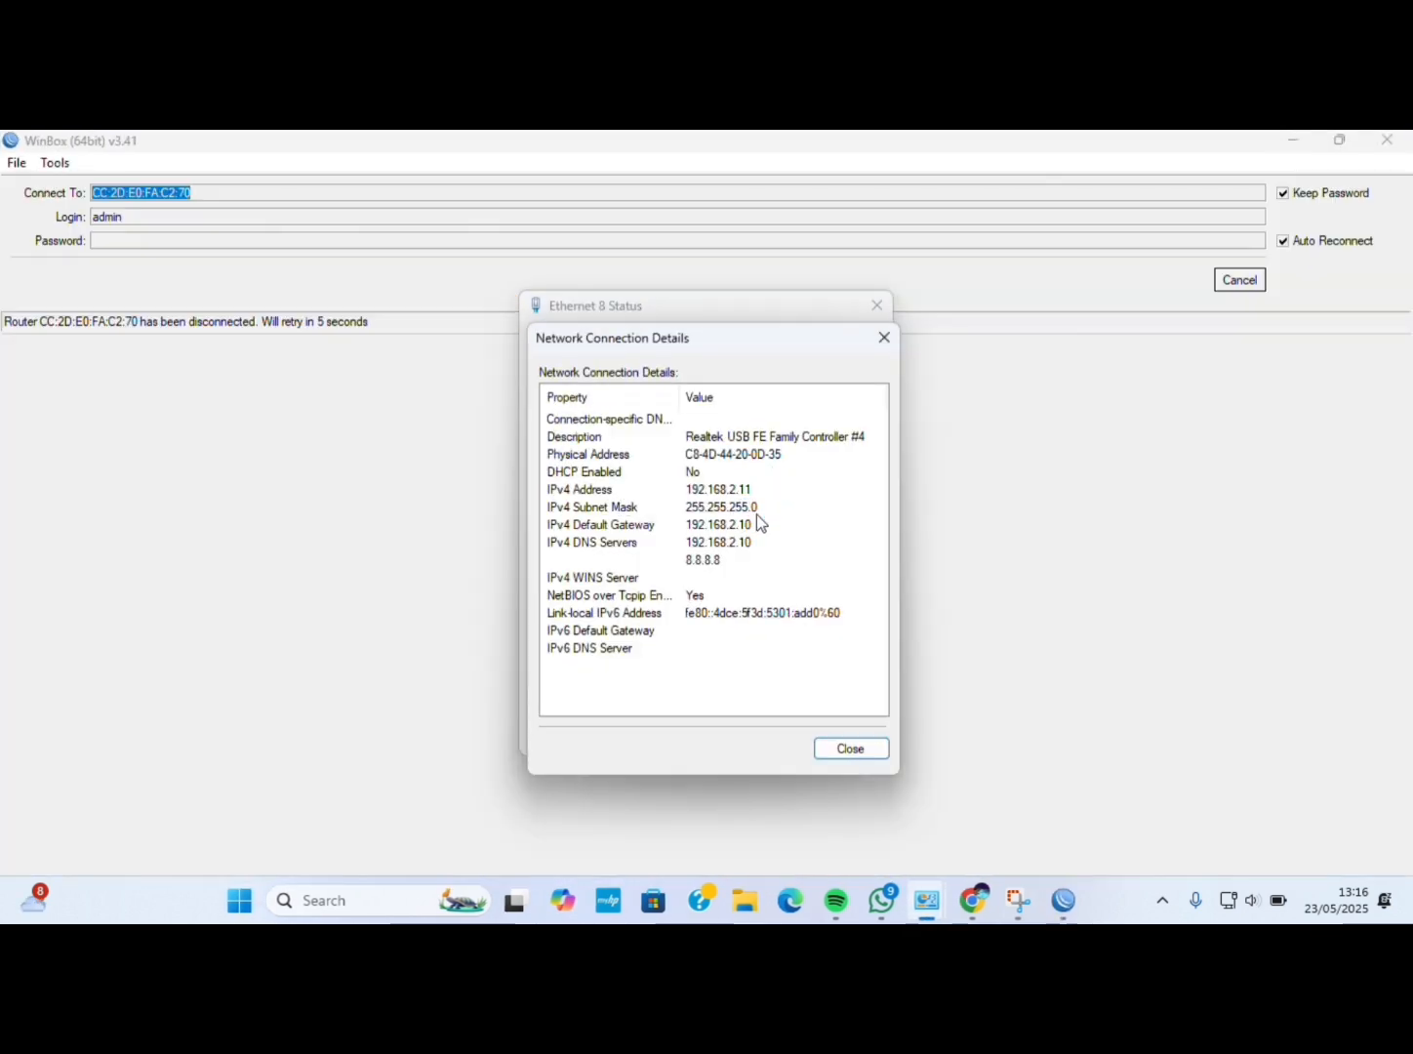
click(856, 753)
click(842, 734)
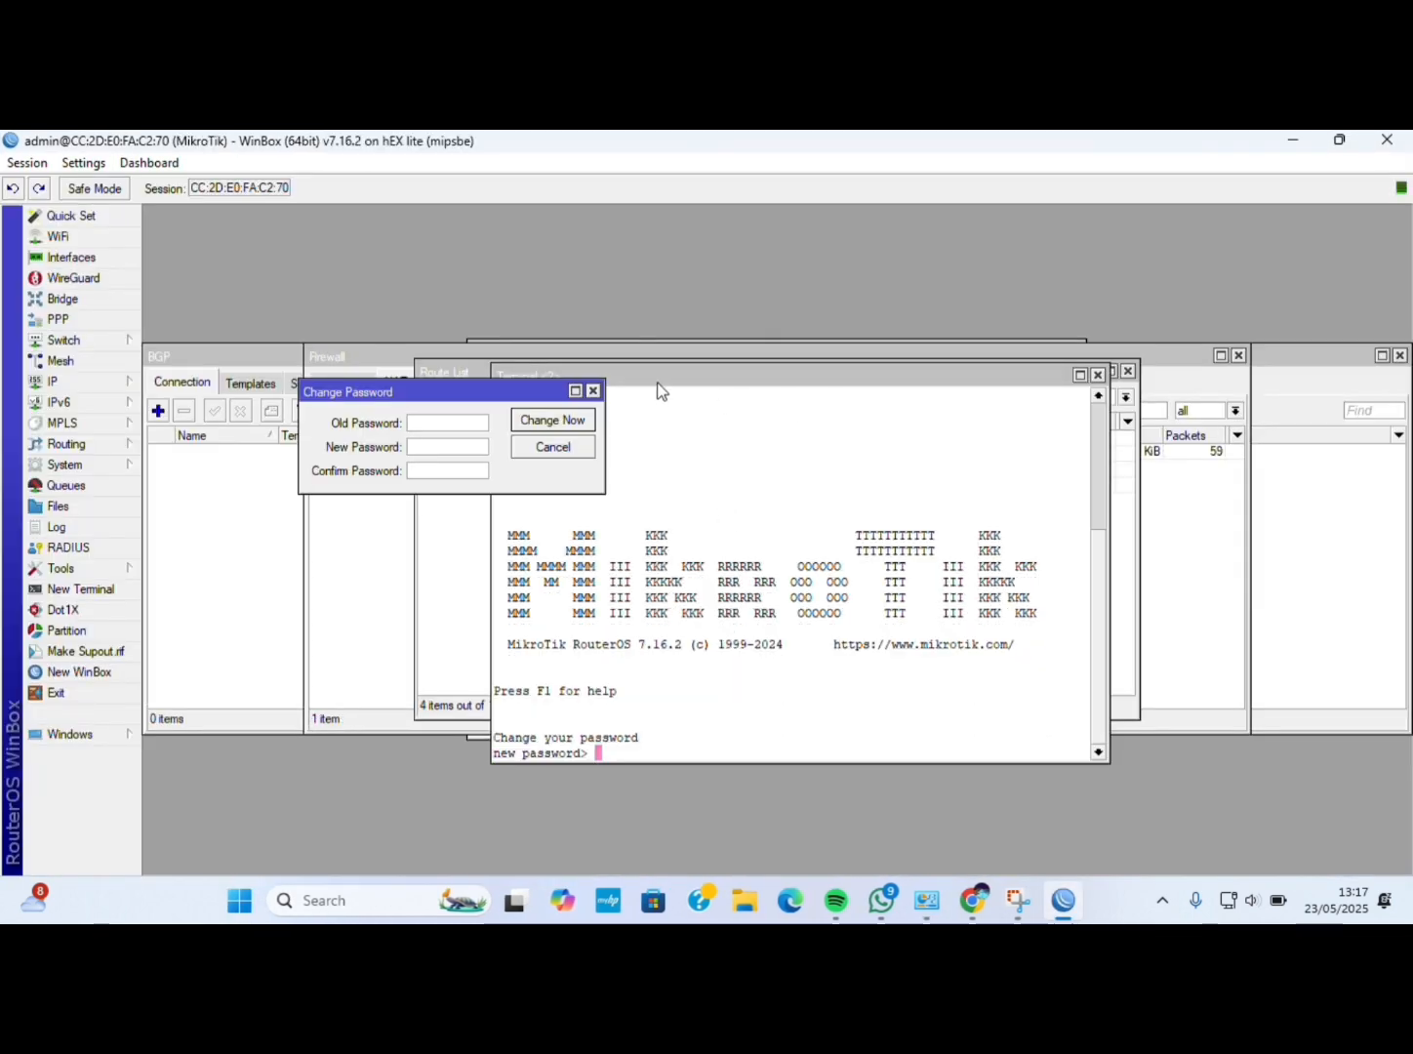
Dismiss the Change Password prompt and go to the firewall Address Lists.
click(592, 391)
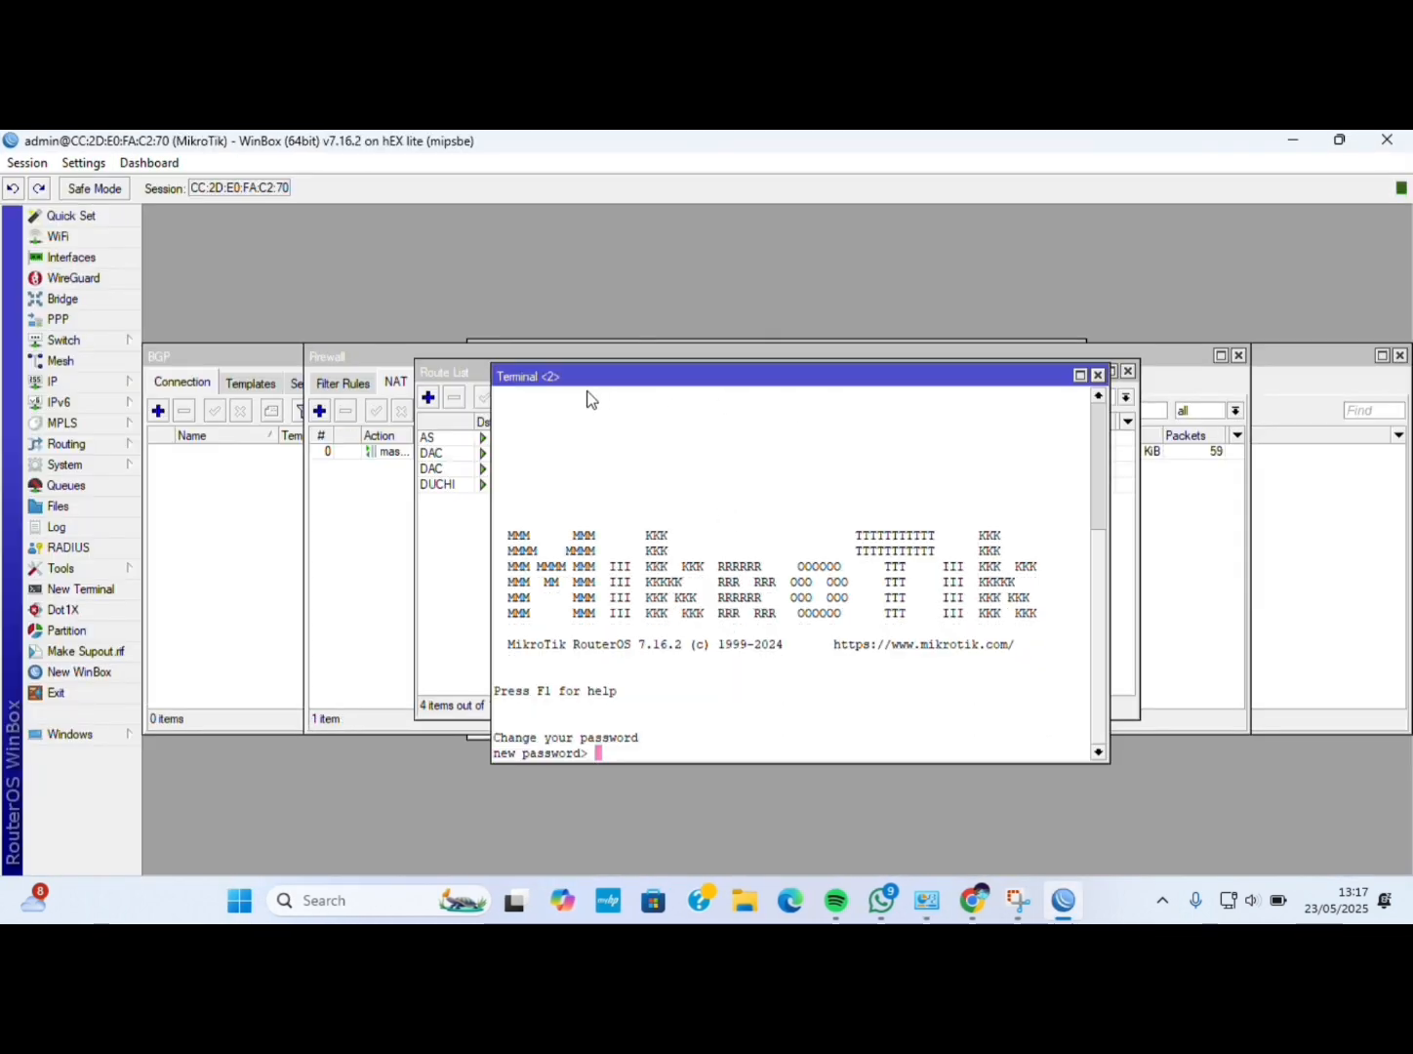
click(114, 452)
click(181, 467)
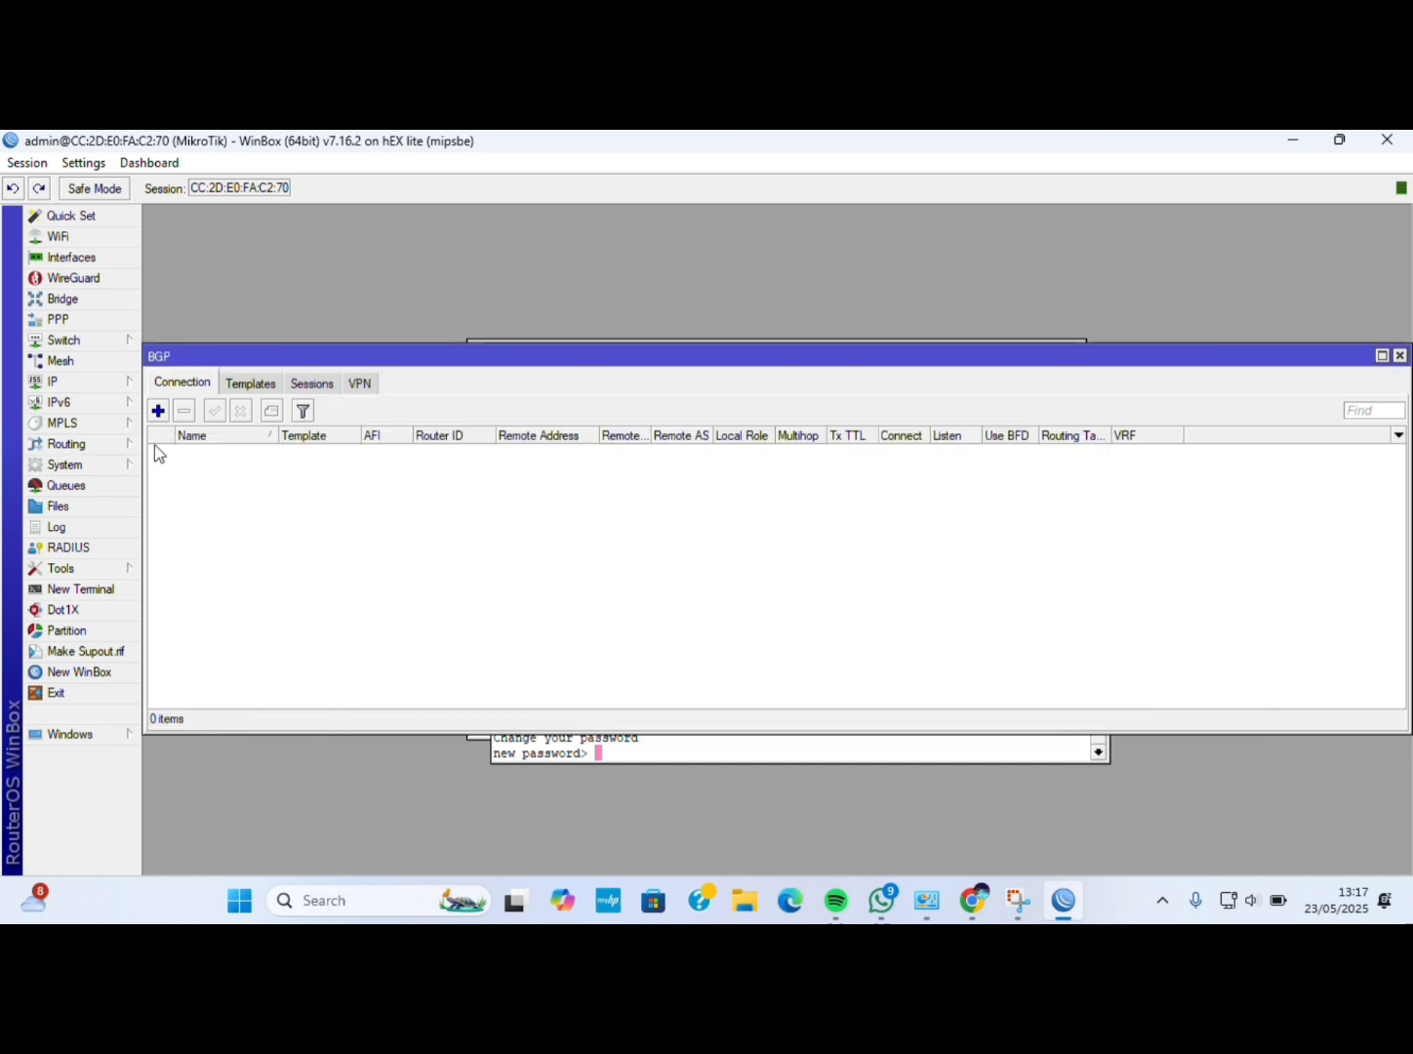
click(76, 387)
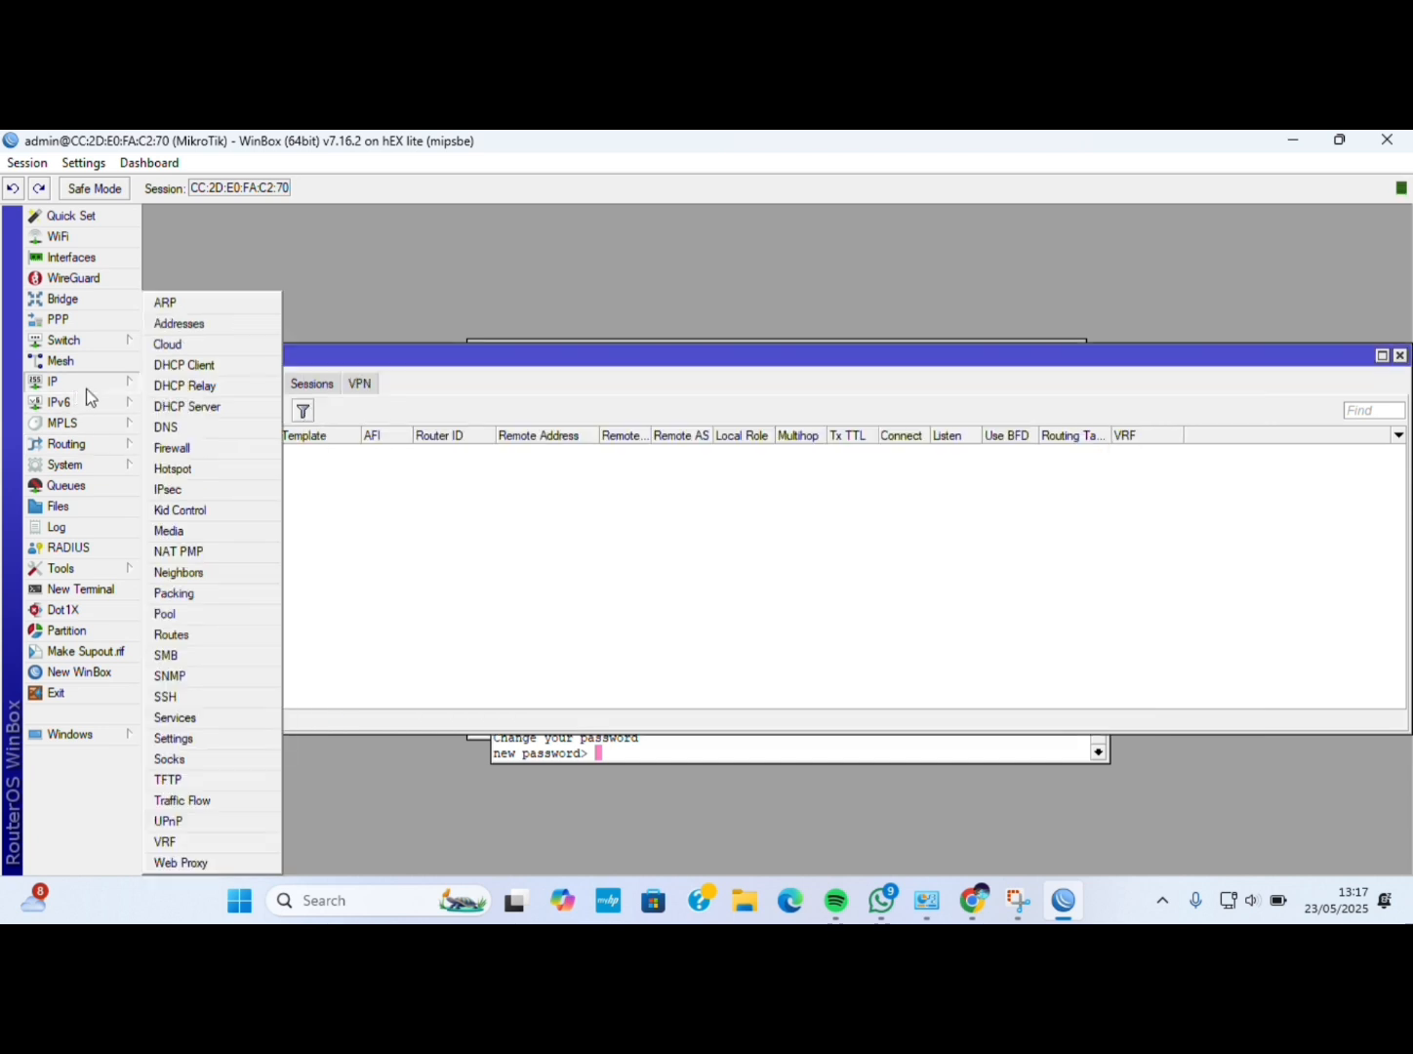
click(181, 447)
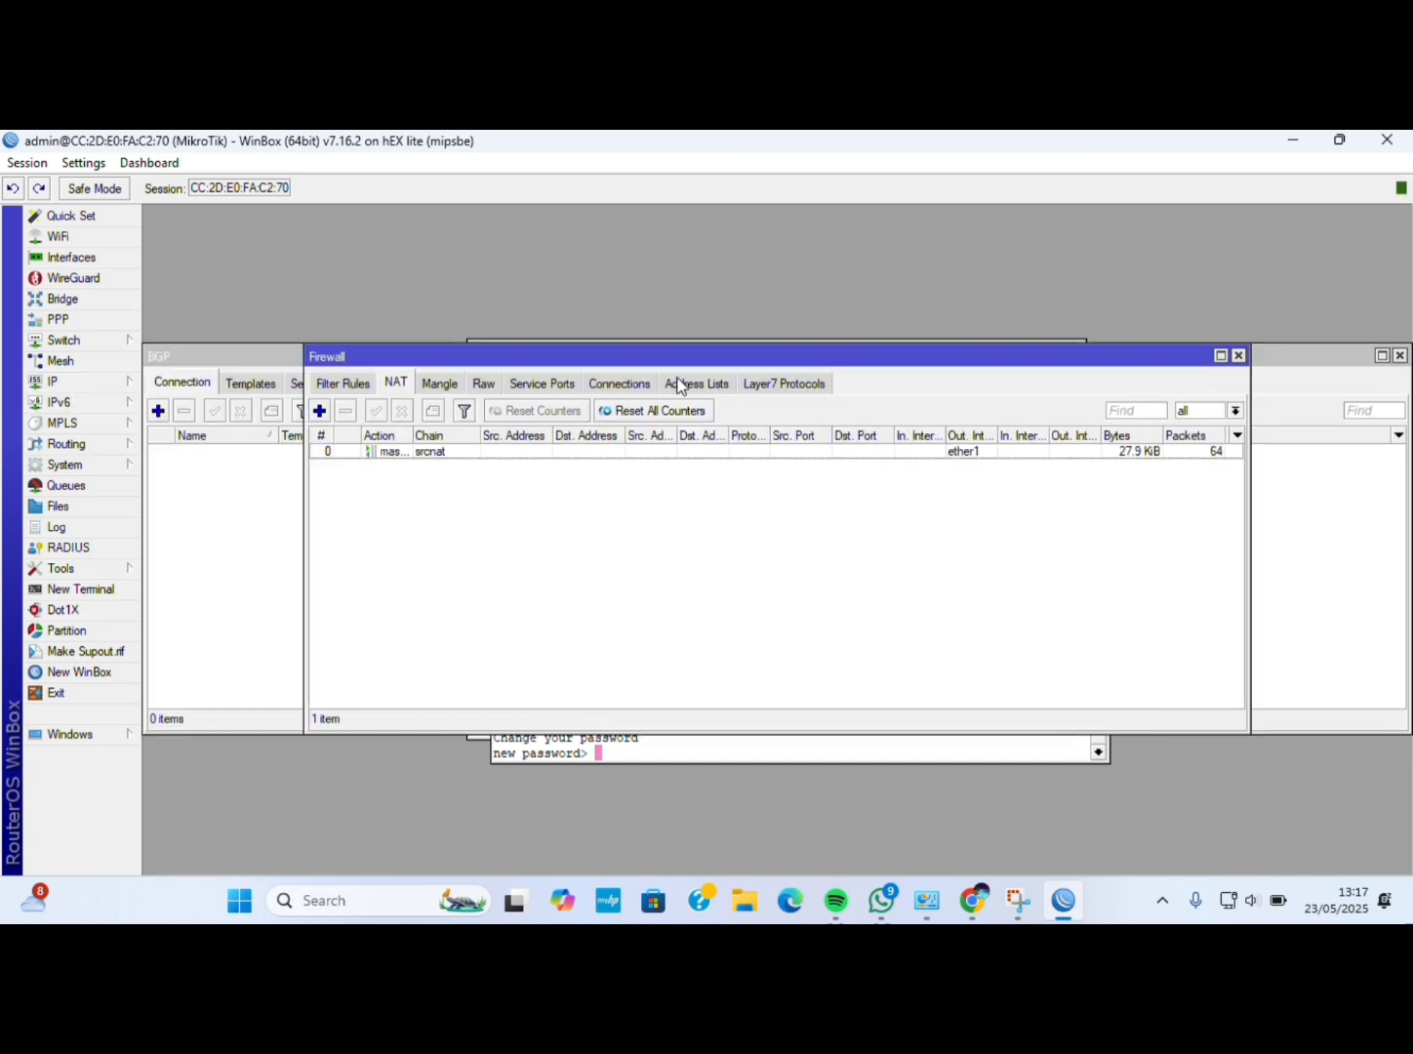
click(678, 382)
Add address list entry network-local for 192.168.2.0/24.
click(319, 411)
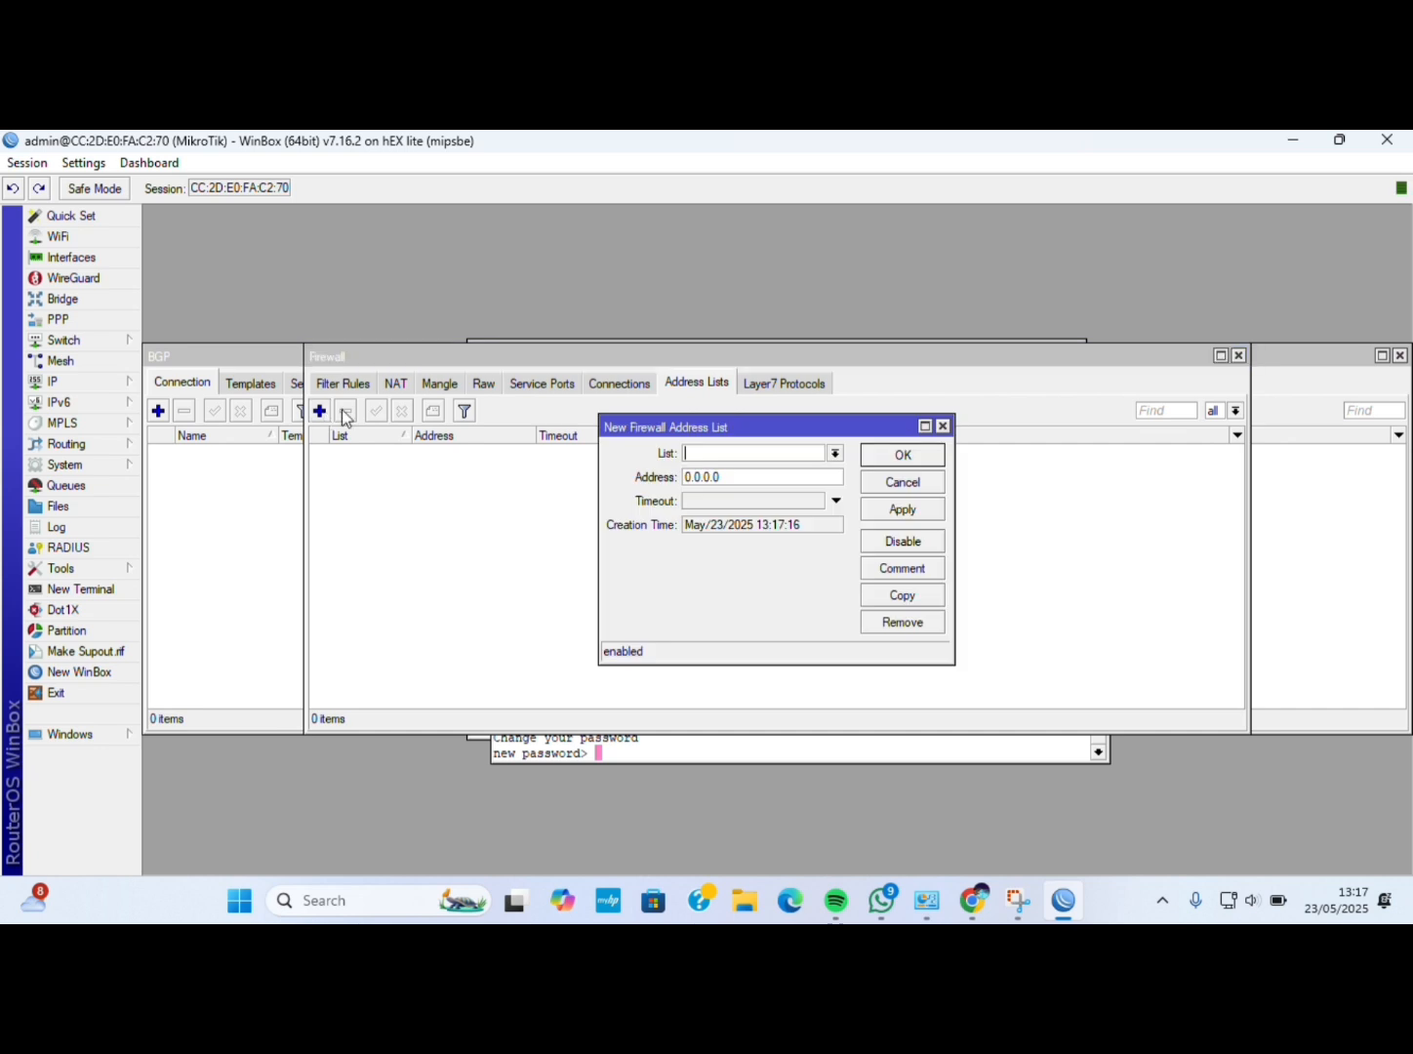
text(network-local)
key(BackSpace)
key(BackSpace)
key(BackSpace)
key(BackSpace)
key(BackSpace)
key(BackSpace)
key(BackSpace)
text(192)
text(.168.2.1)
text(/24)
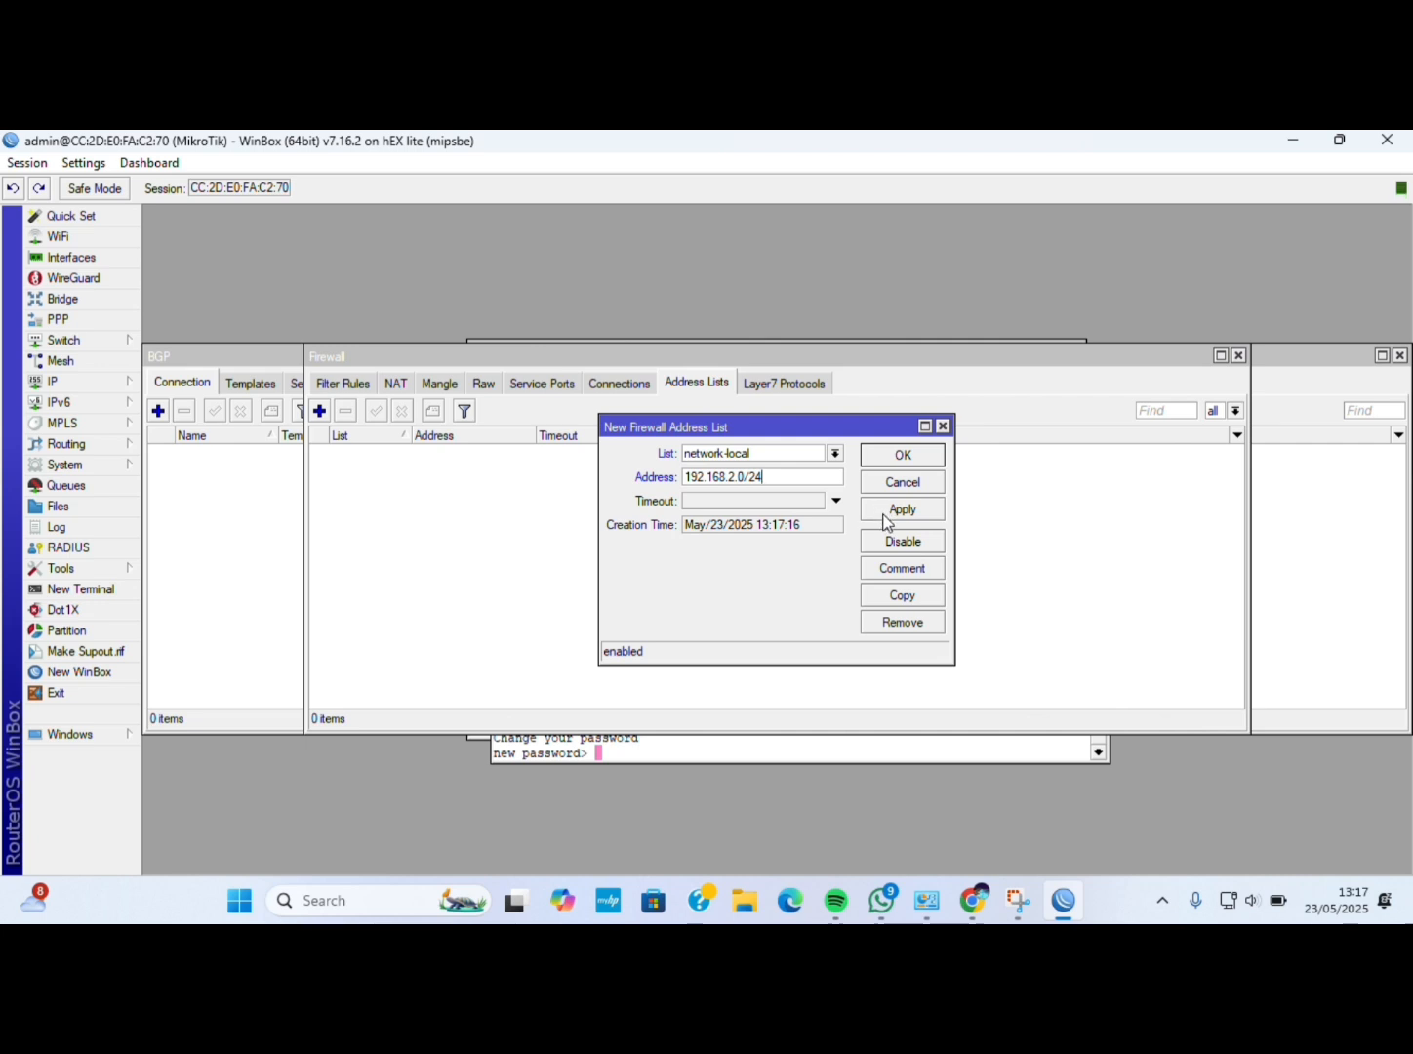
click(883, 512)
click(886, 457)
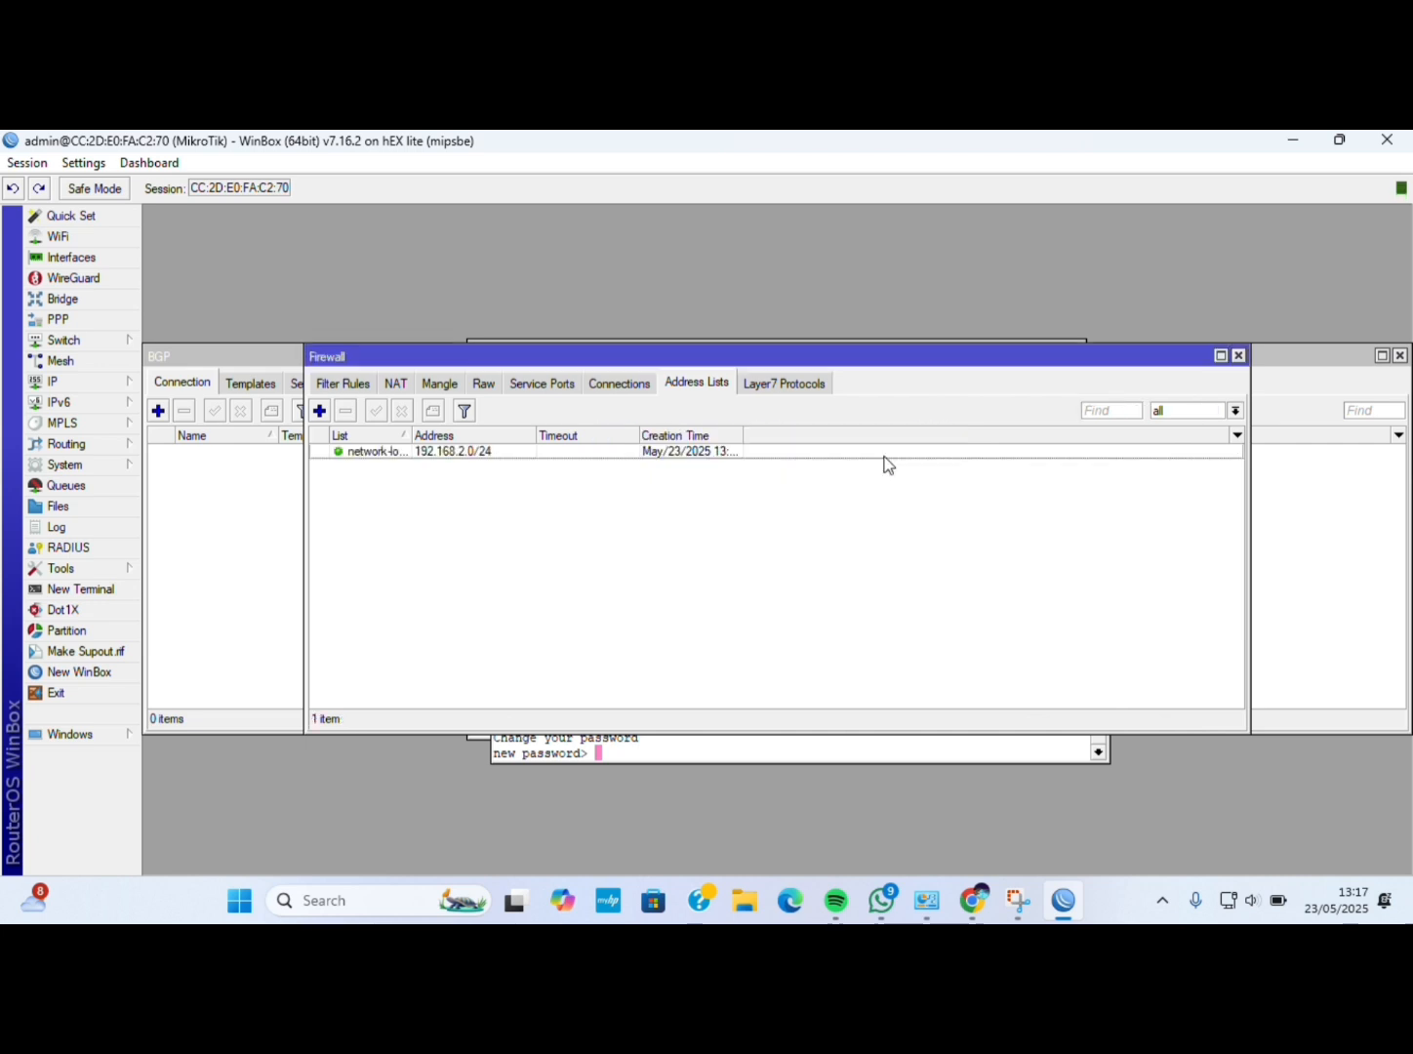
click(82, 441)
Start a new BGP connection and clear its default name bgp1.
click(163, 470)
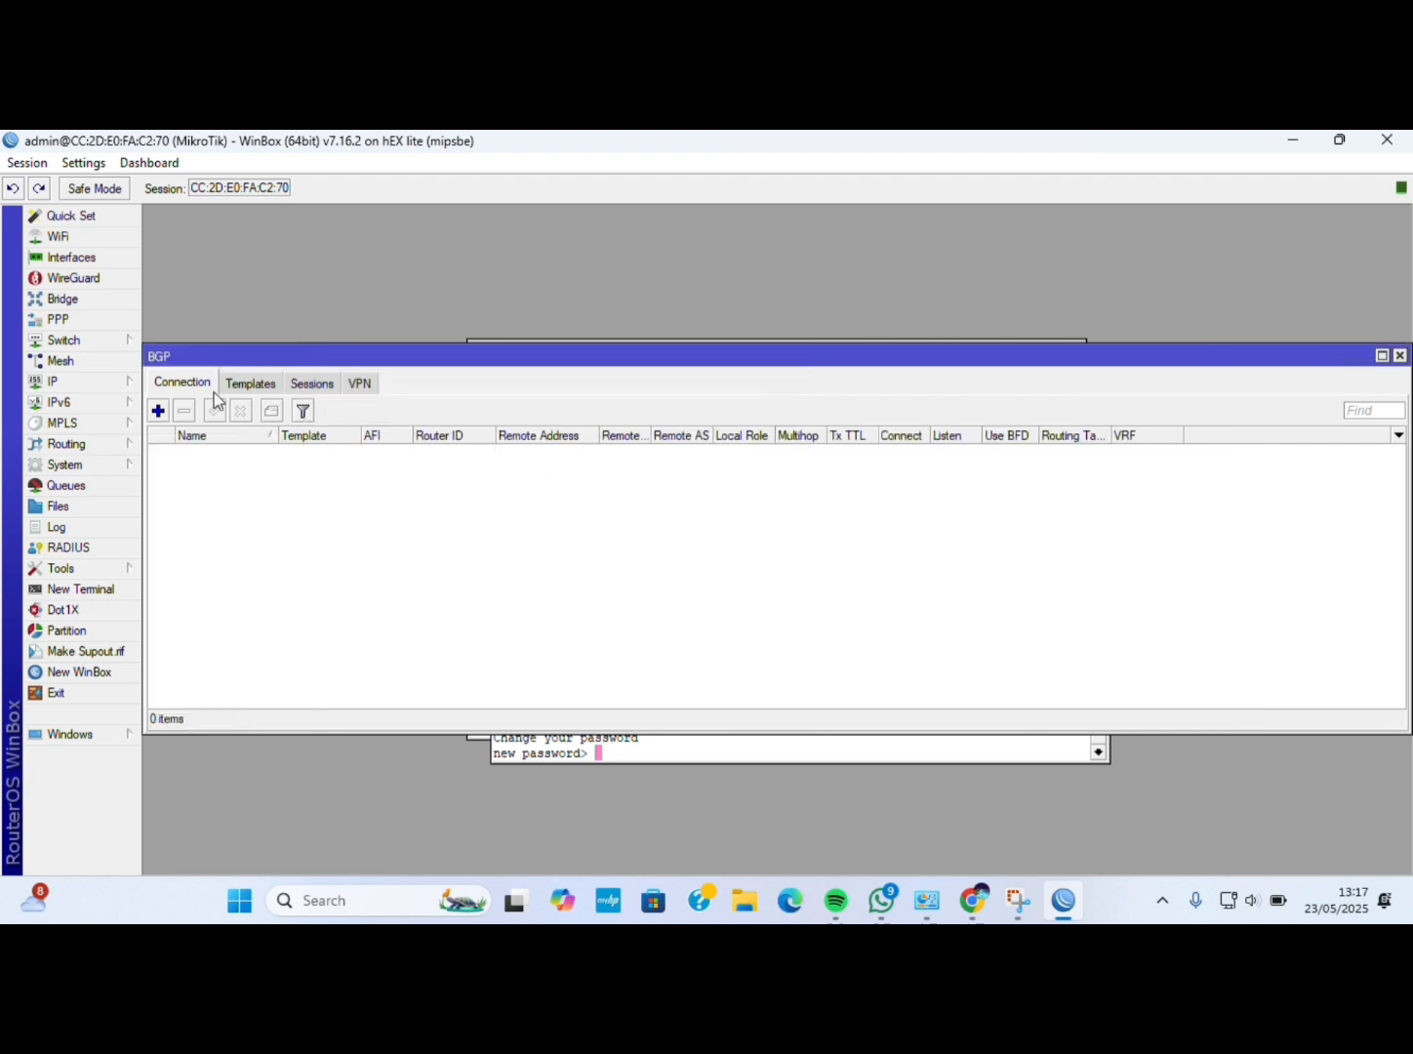
click(159, 411)
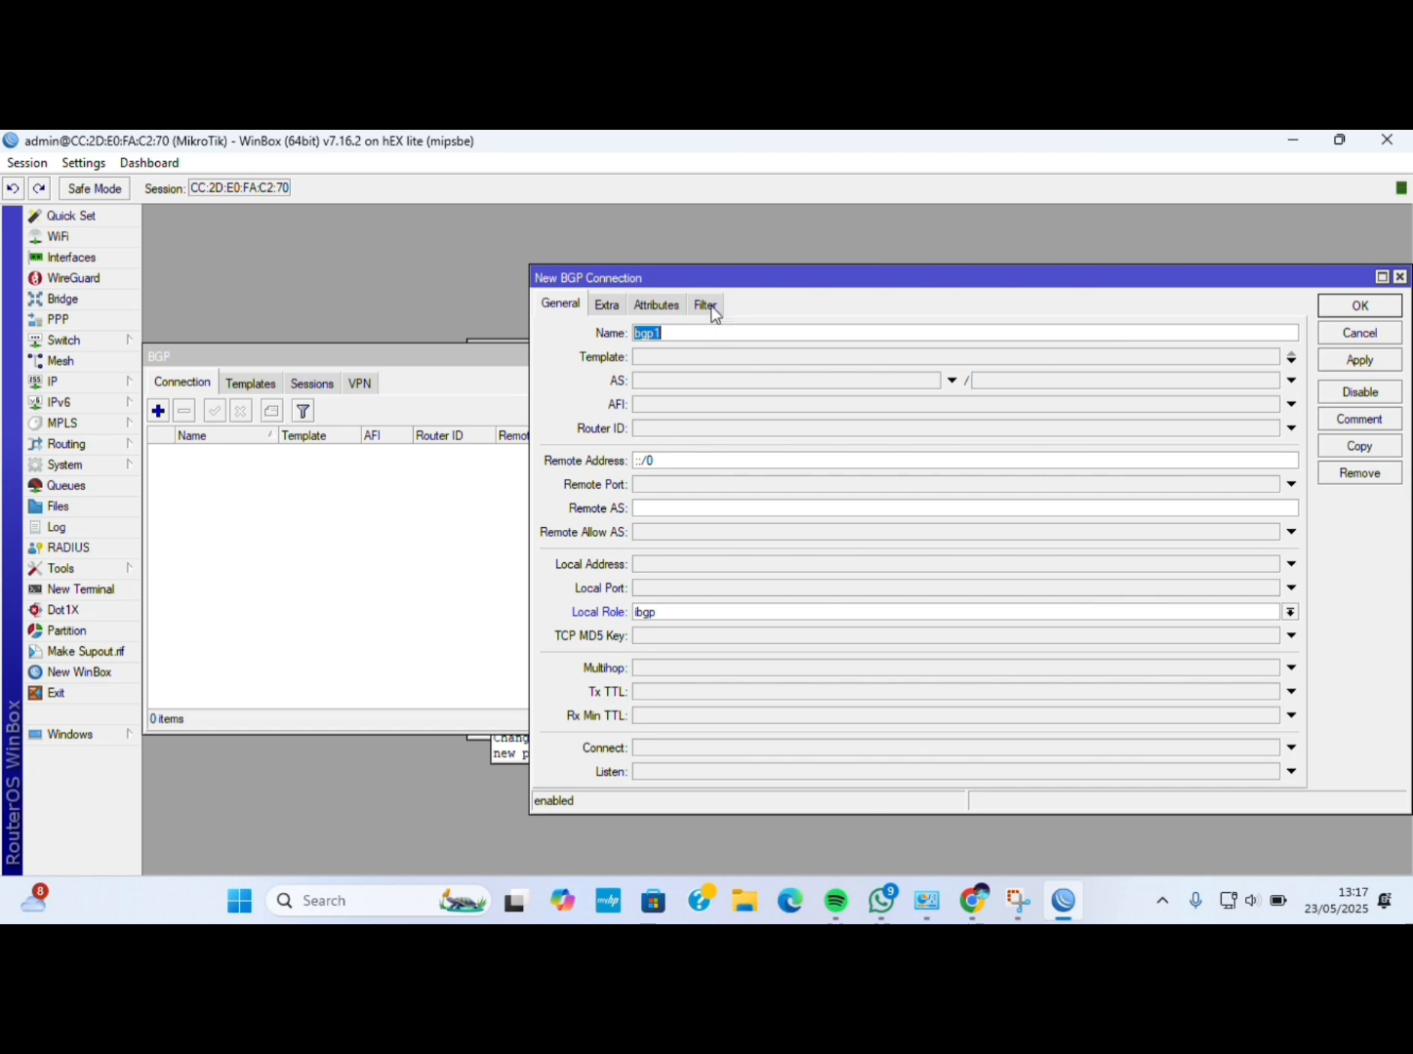
click(704, 304)
click(1265, 530)
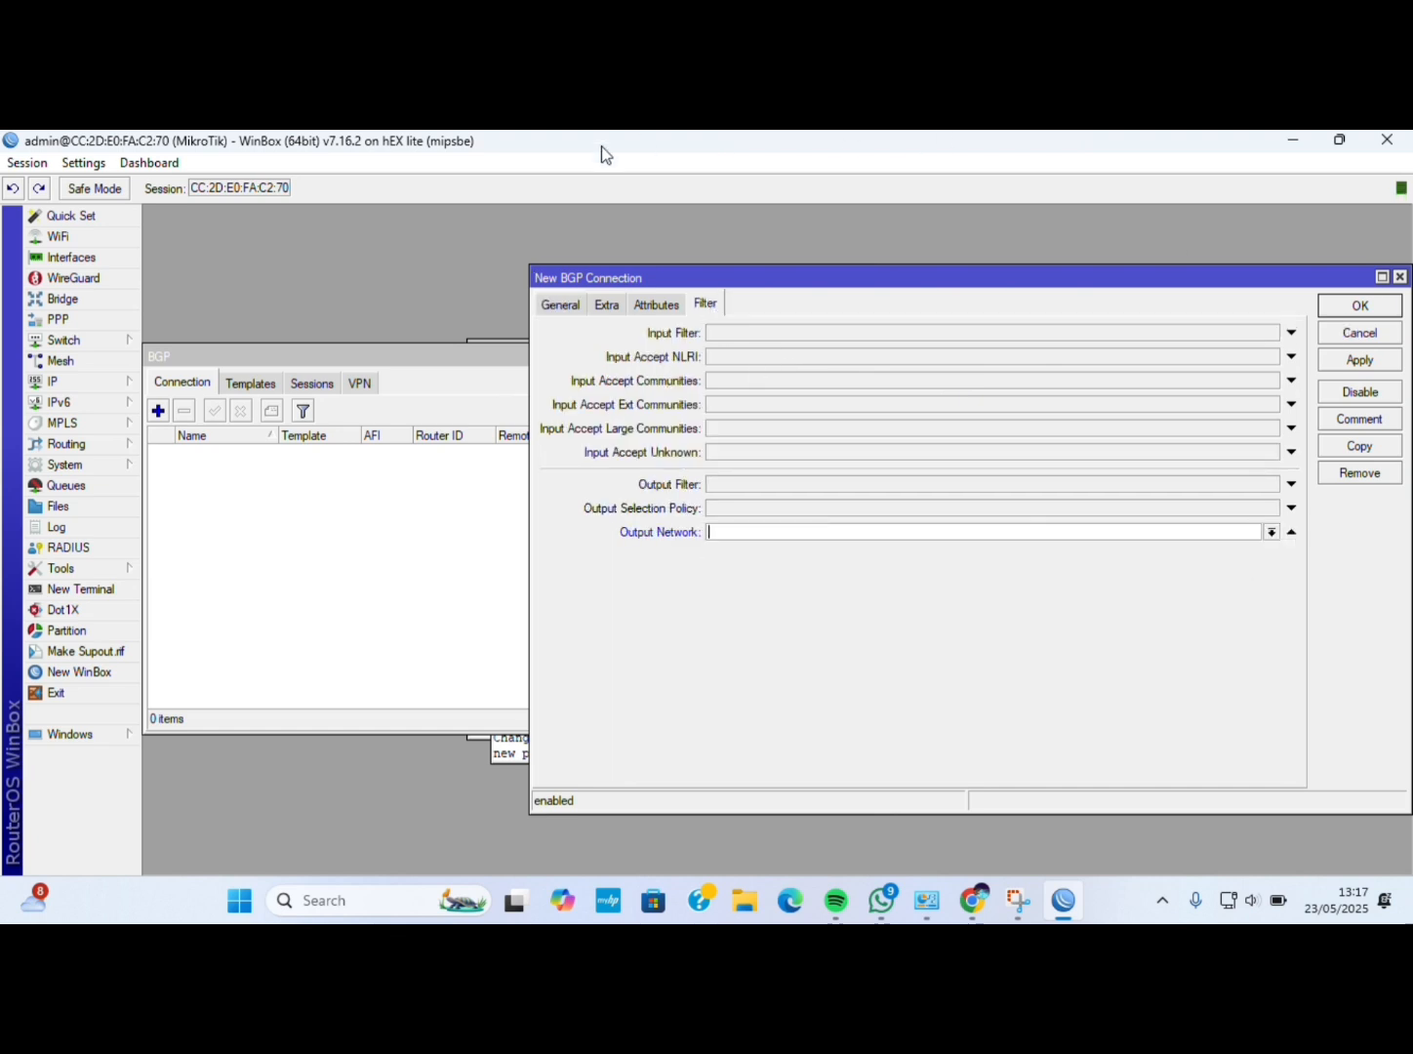
click(559, 305)
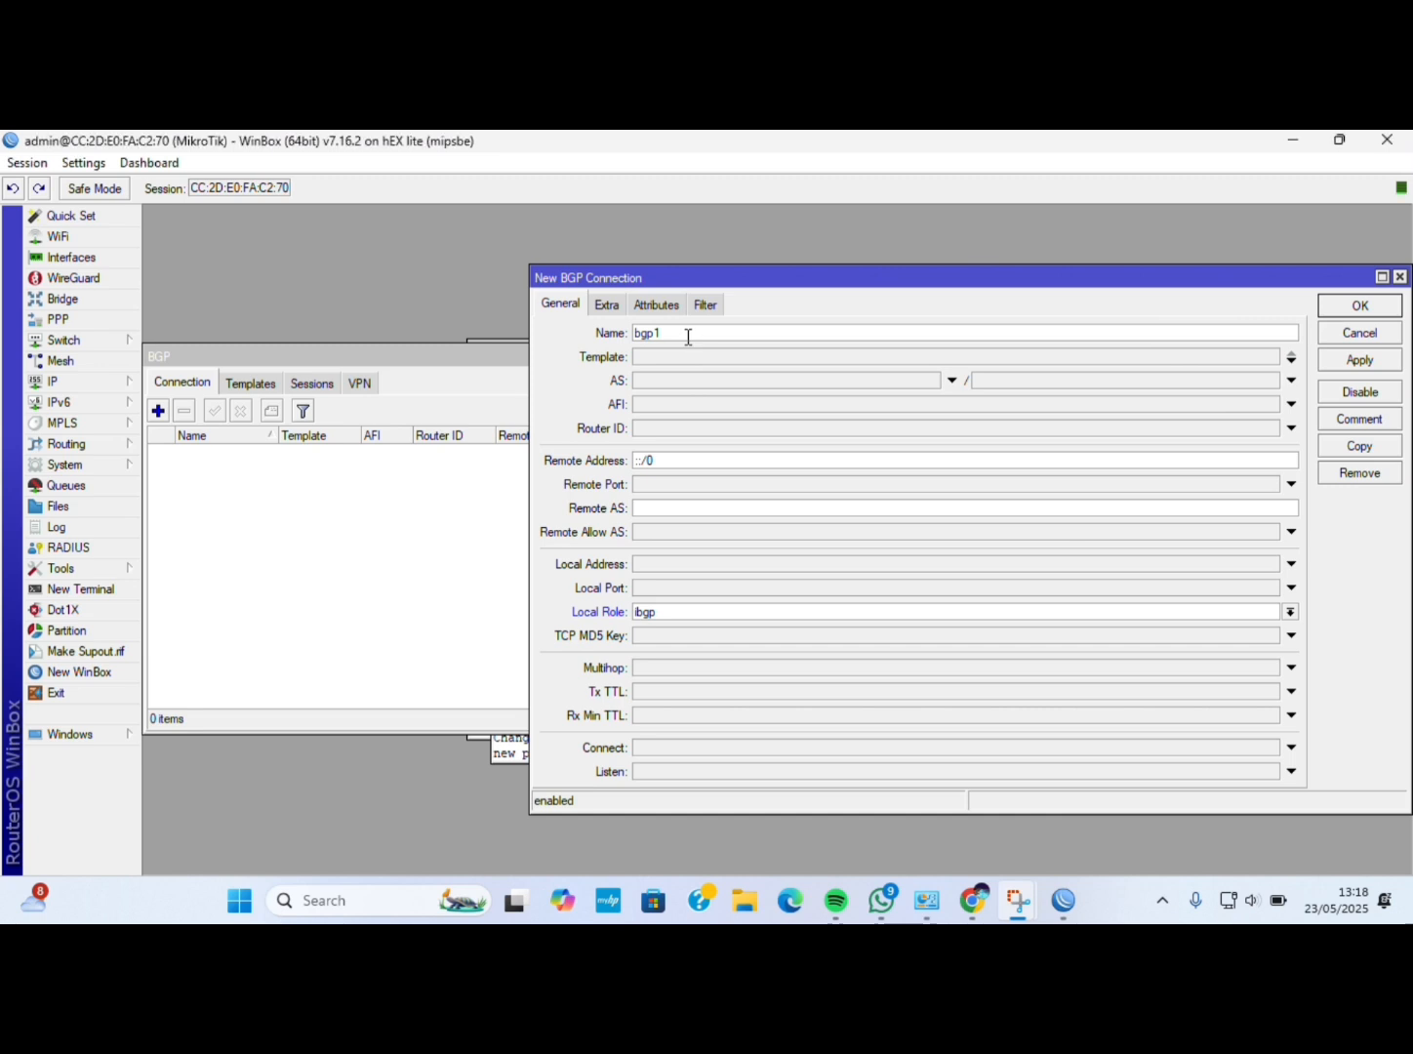
key(BackSpace)
key(BackSpace)
key(BackSpace)
key(BackSpace)
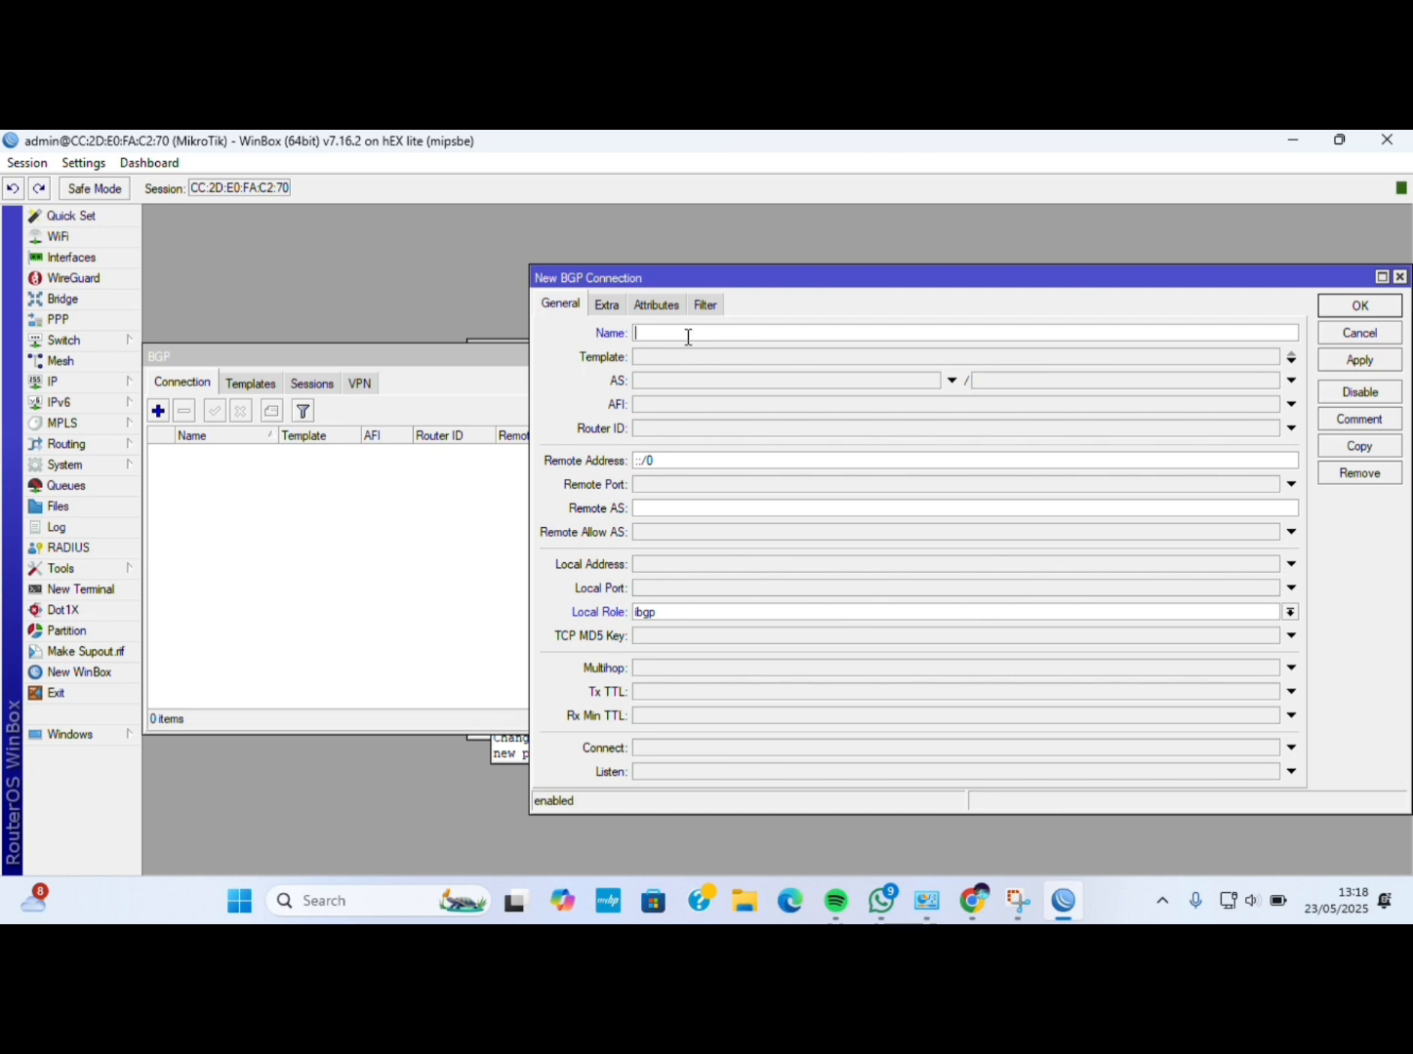
click(386, 572)
Create template Yogyakarta with AS 516578, address family ip, router ID 10.10.10.10.
click(252, 384)
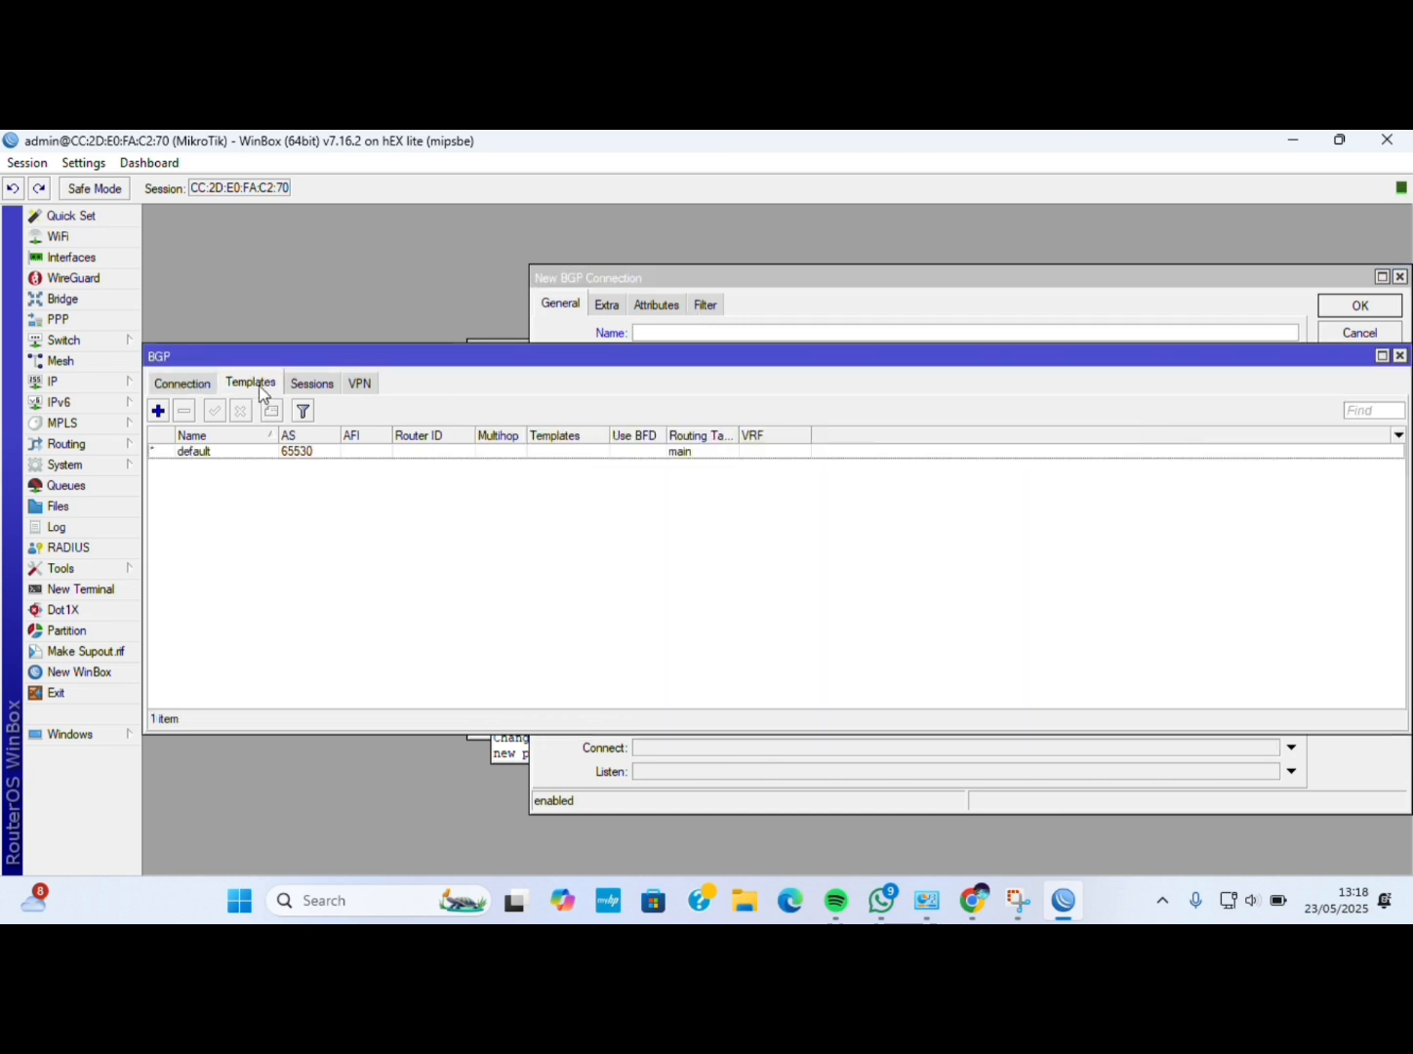
click(156, 413)
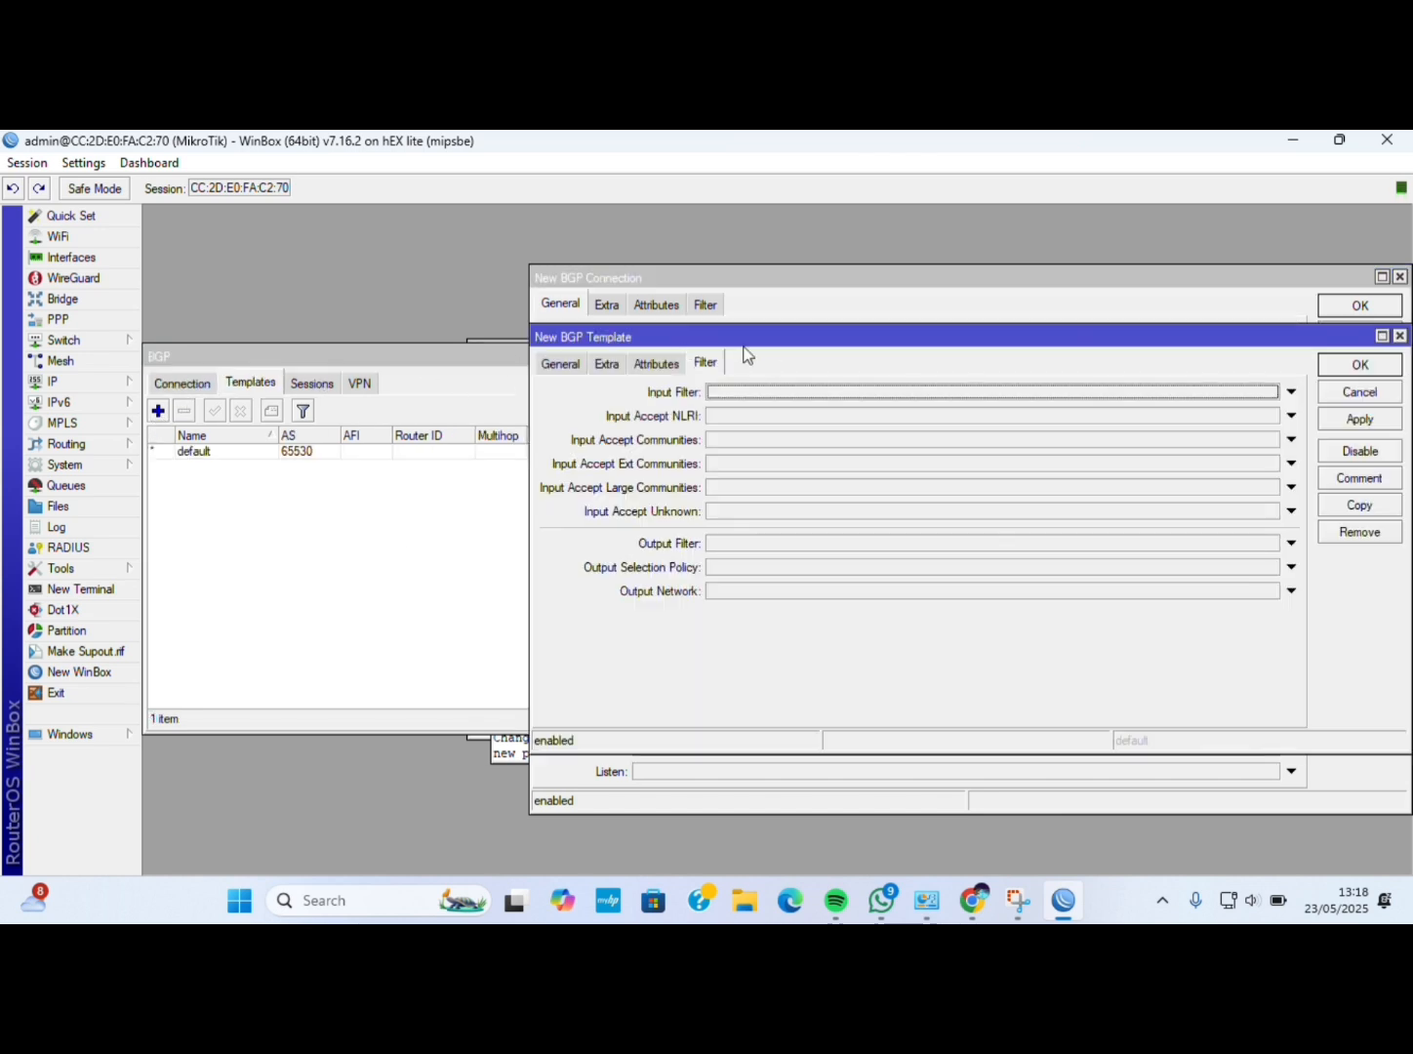
click(573, 364)
key(BackSpace)
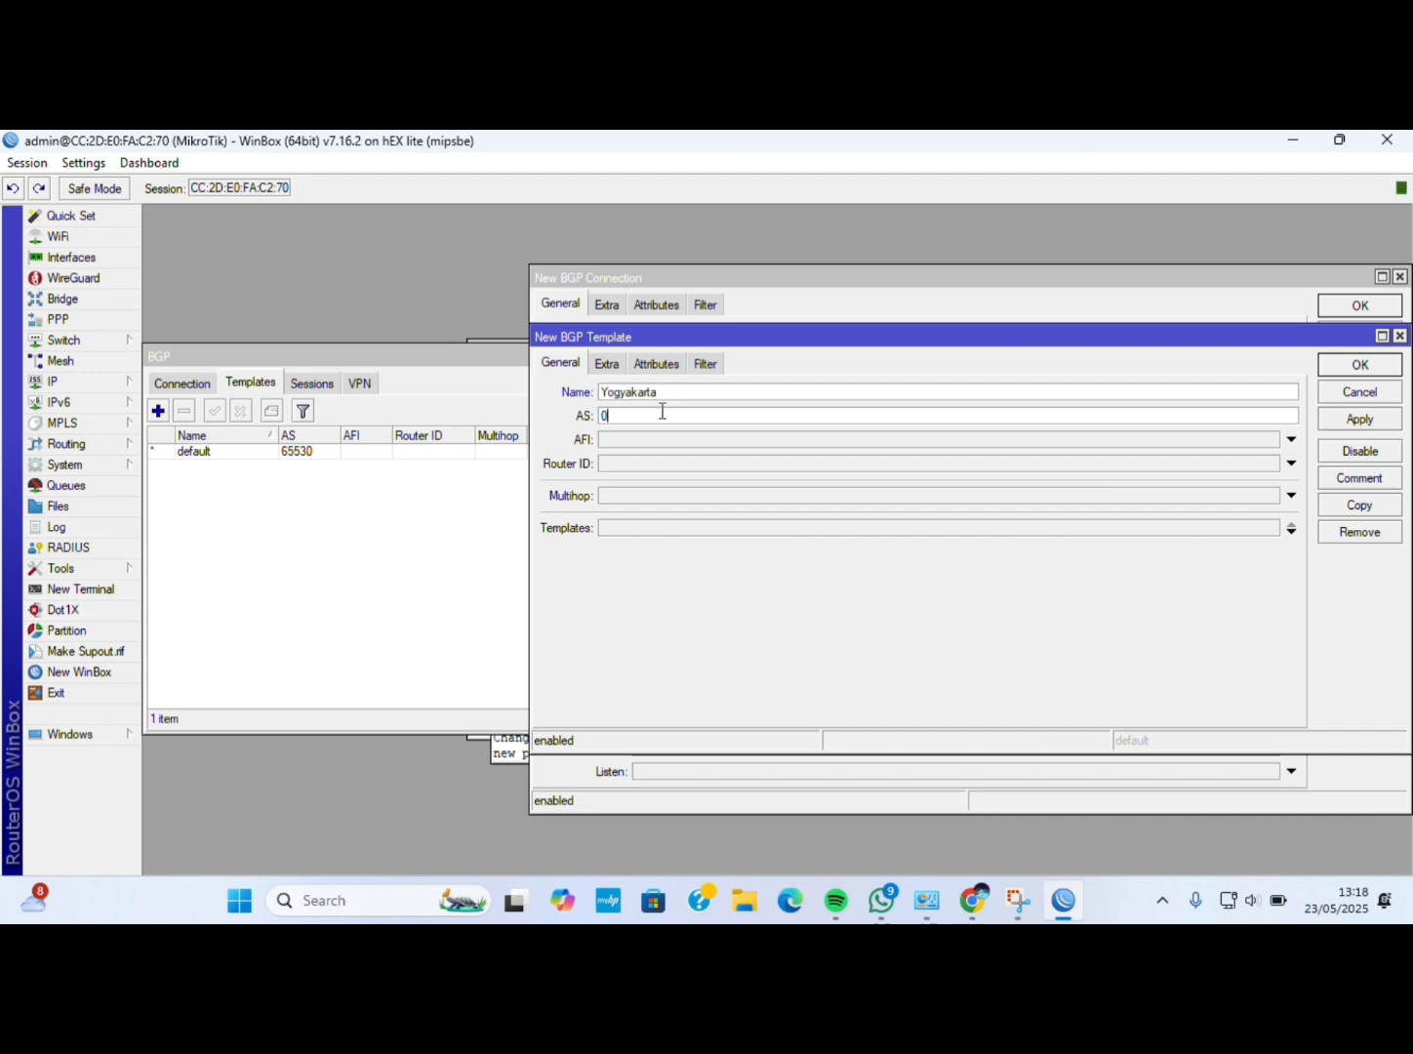
click(662, 410)
text(516578)
click(646, 440)
click(605, 441)
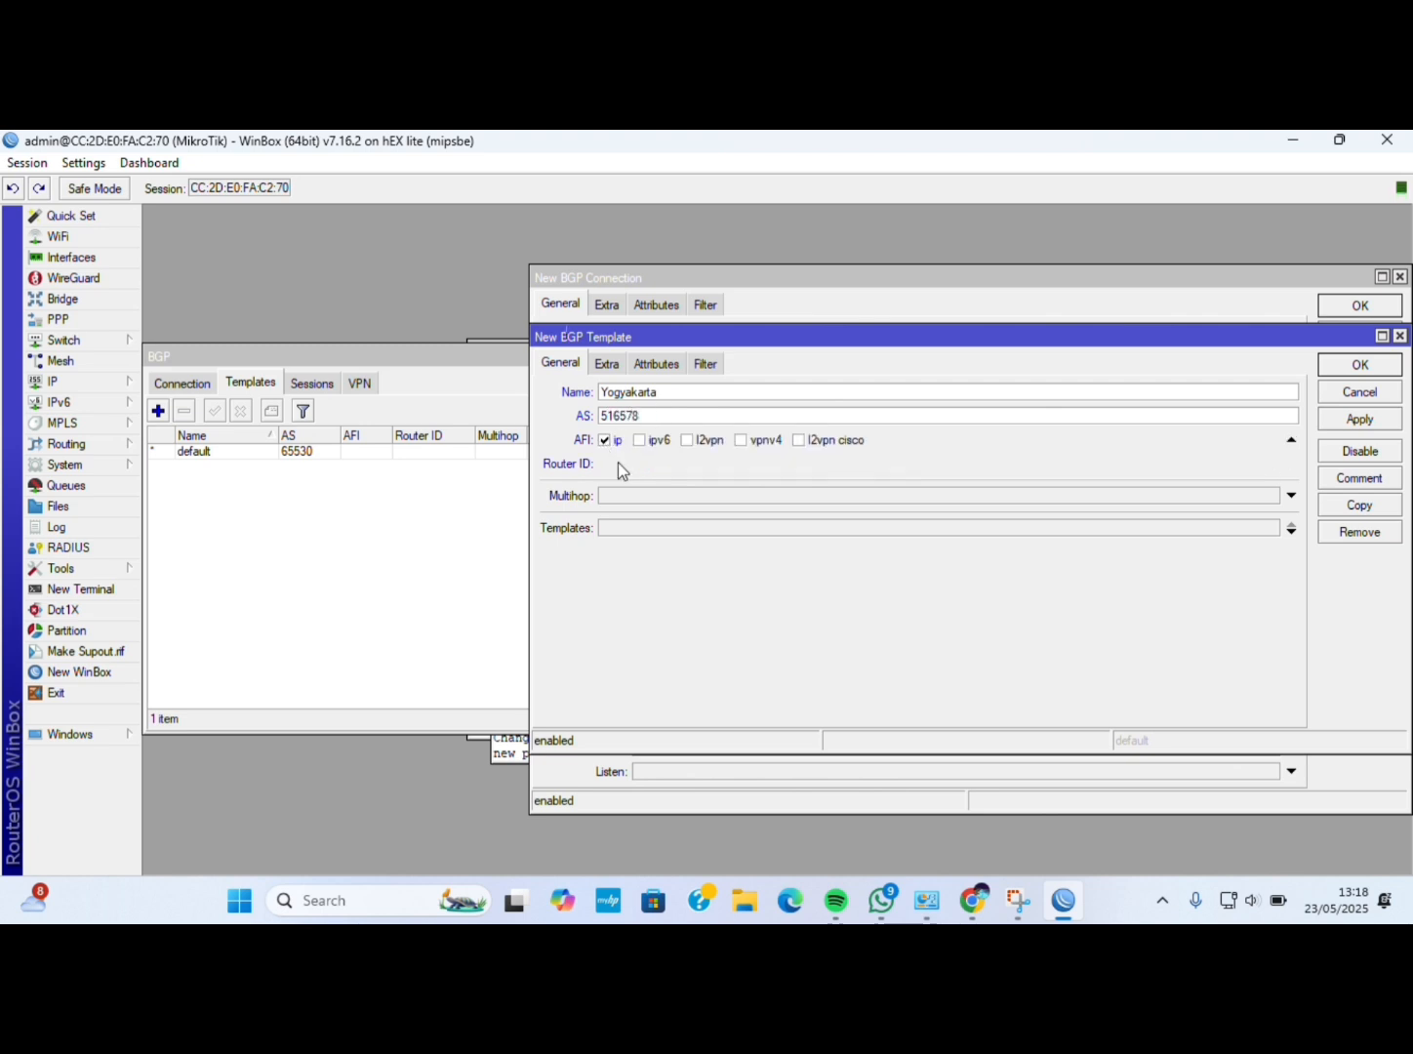
click(618, 466)
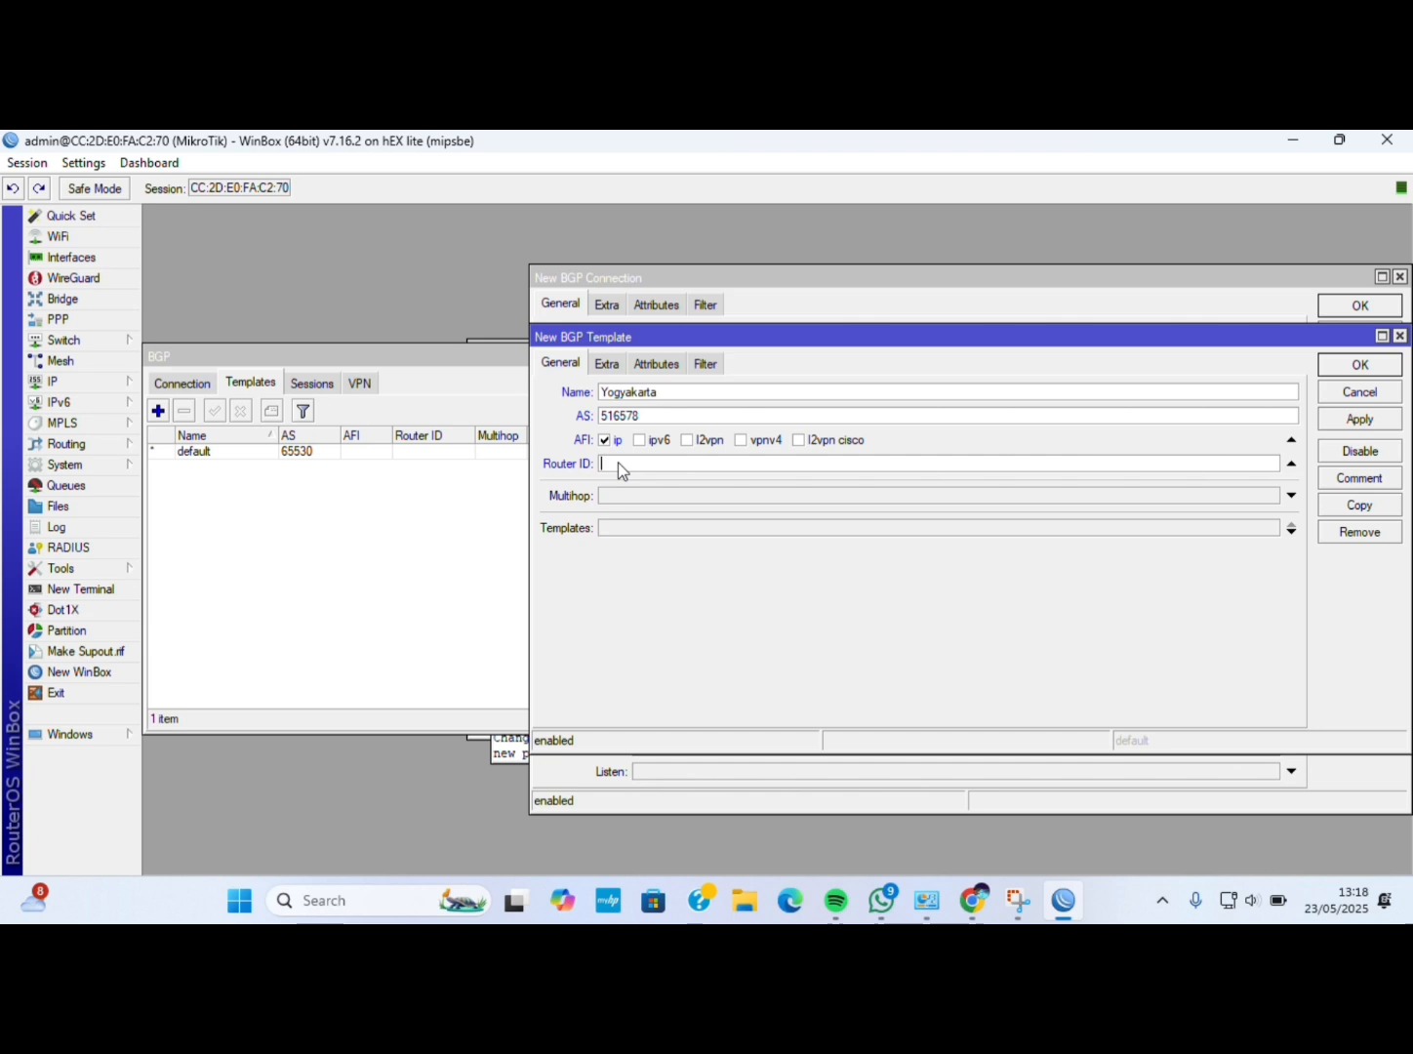
text(10.10.10.10)
Redistribute connected, static and bgp routes, and always originate a default route.
click(615, 362)
click(718, 469)
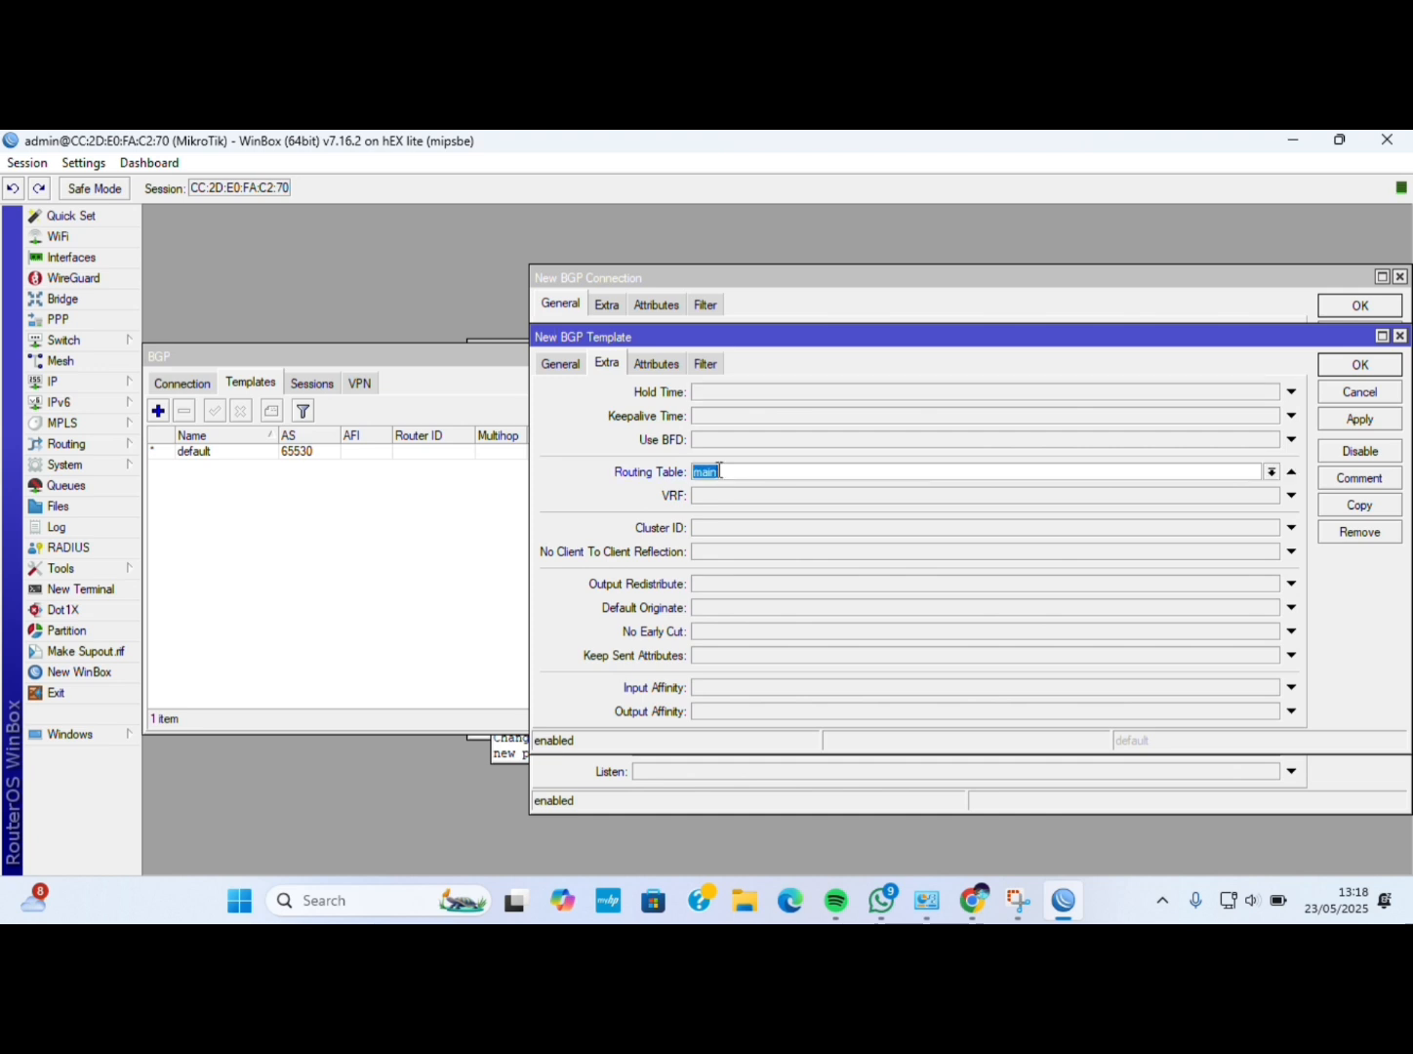
click(719, 582)
click(724, 583)
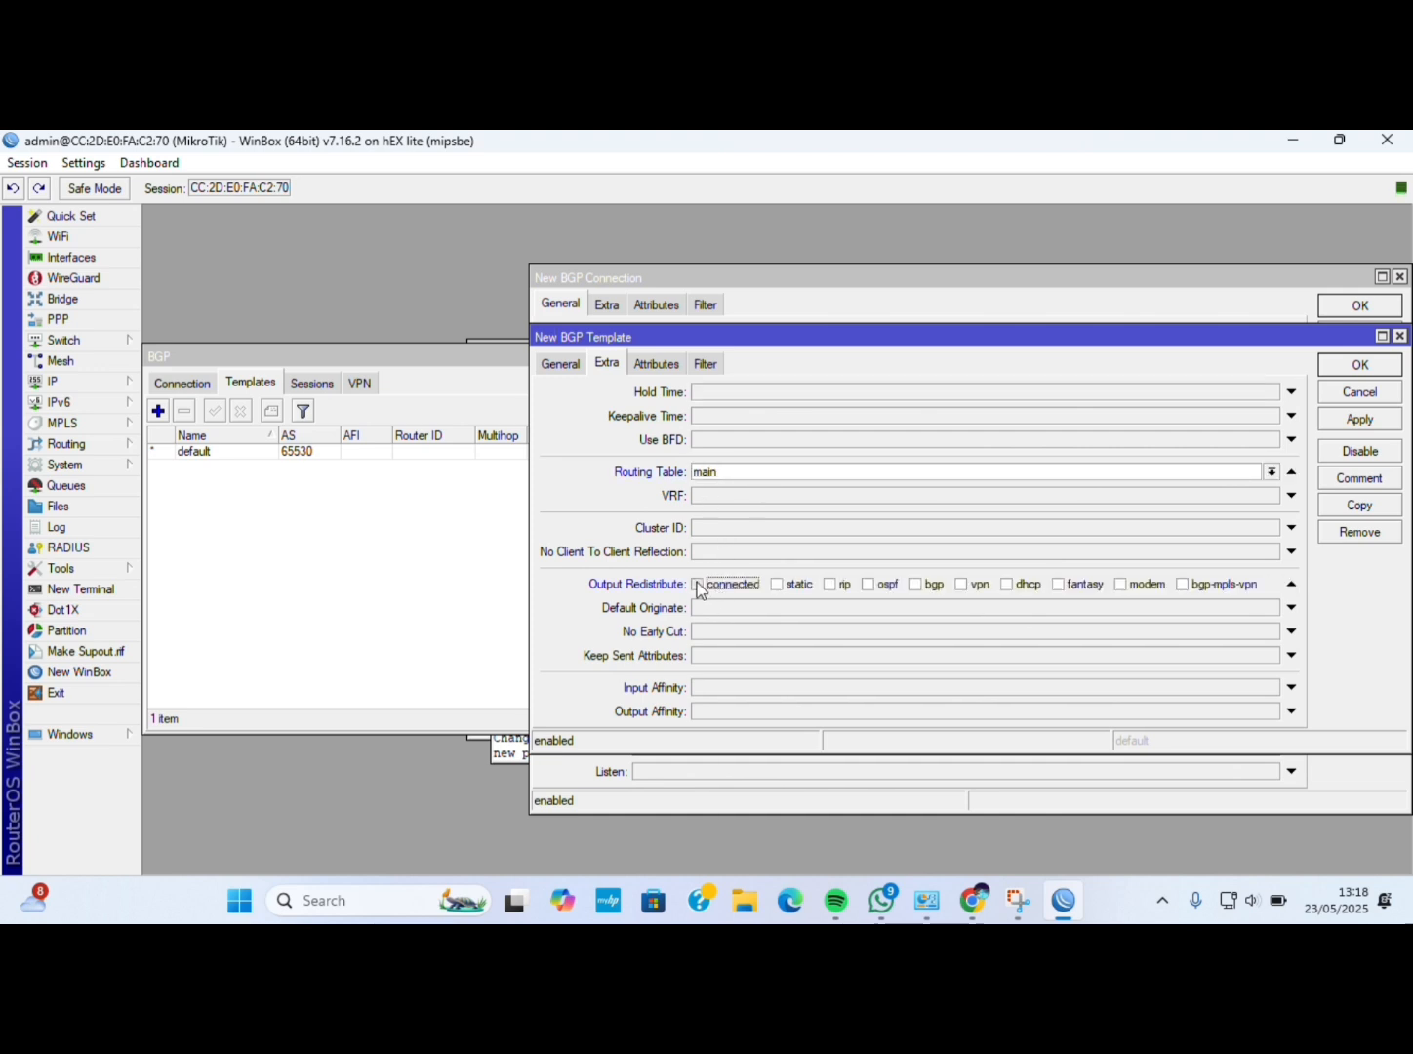
click(779, 585)
click(912, 585)
click(876, 609)
click(786, 610)
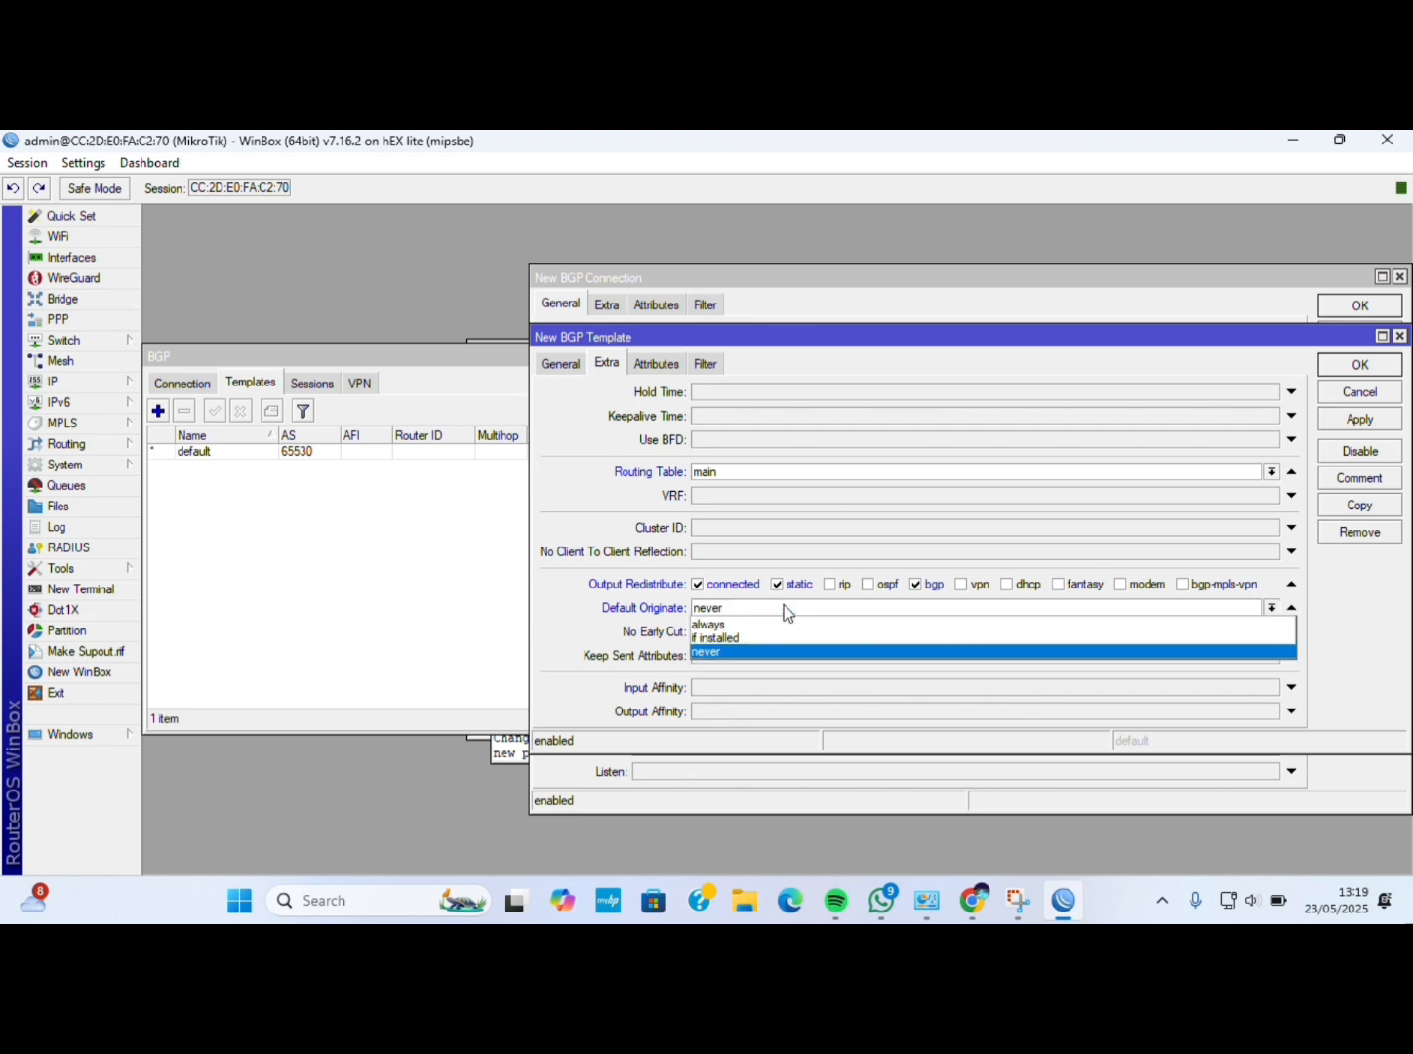
click(760, 627)
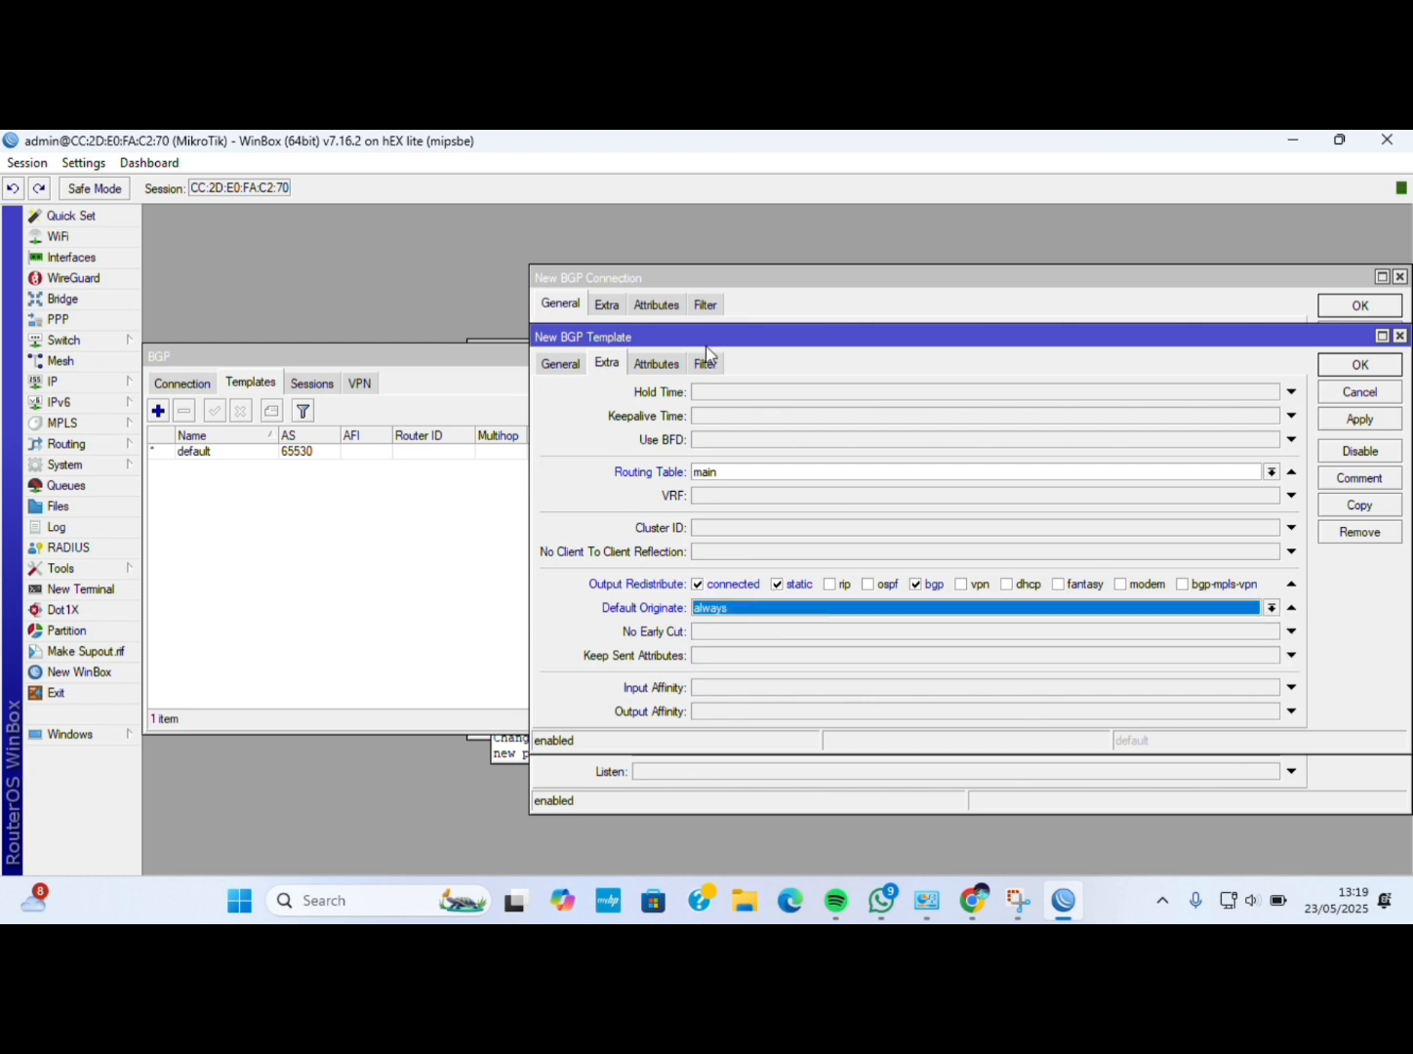
Set the template's output network to network-local and save it.
click(707, 364)
click(752, 588)
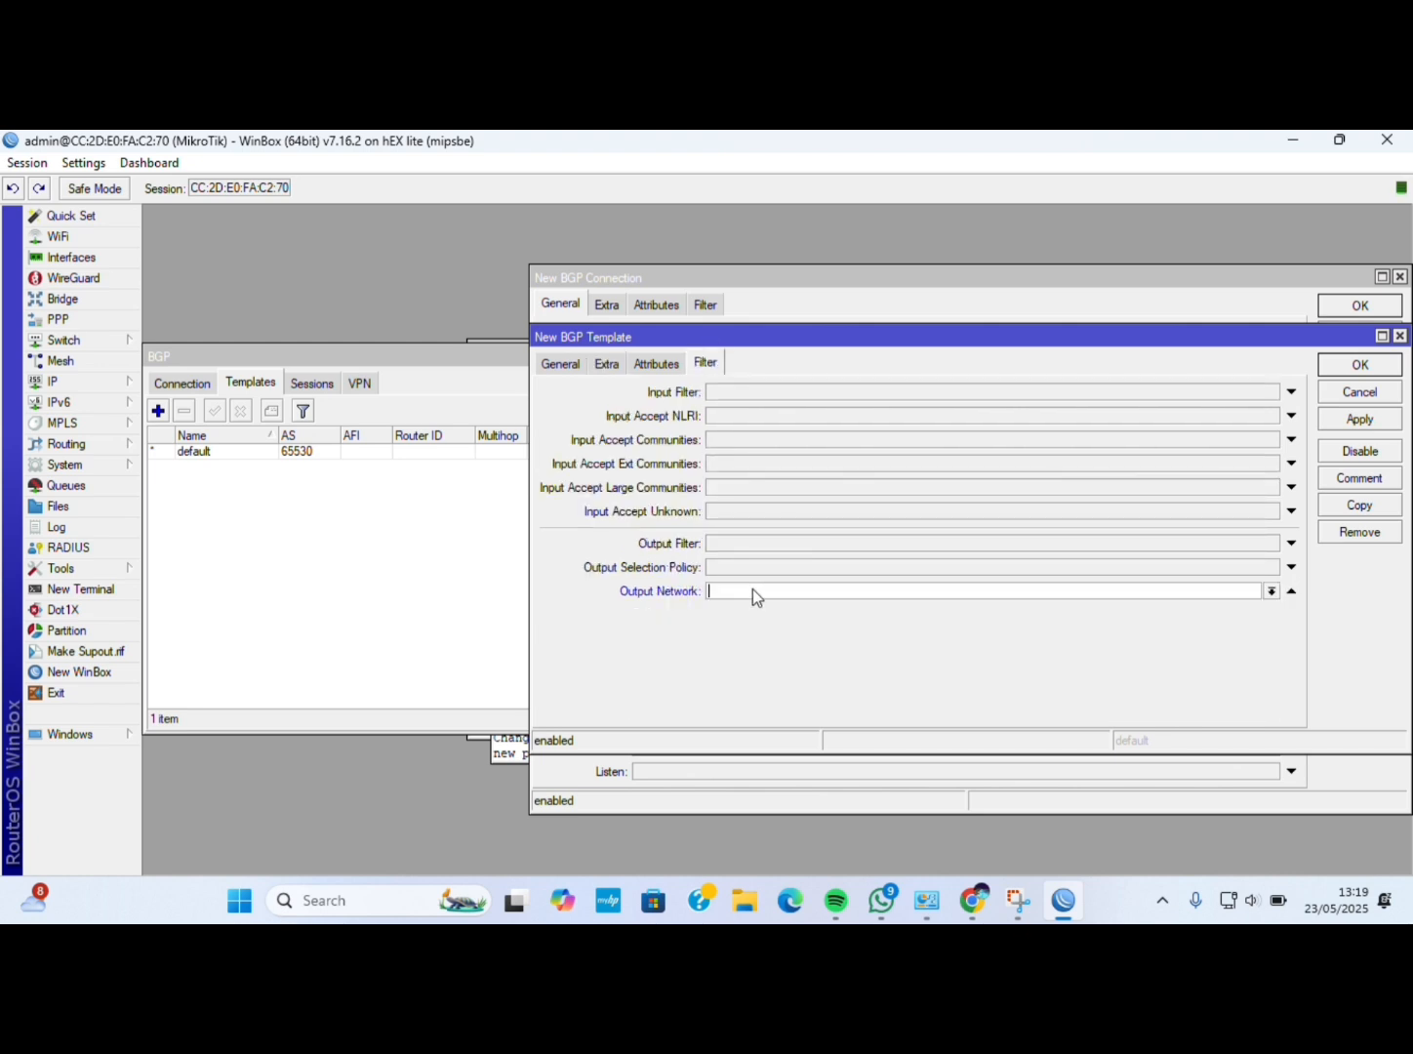
click(1270, 594)
click(1246, 609)
click(1367, 418)
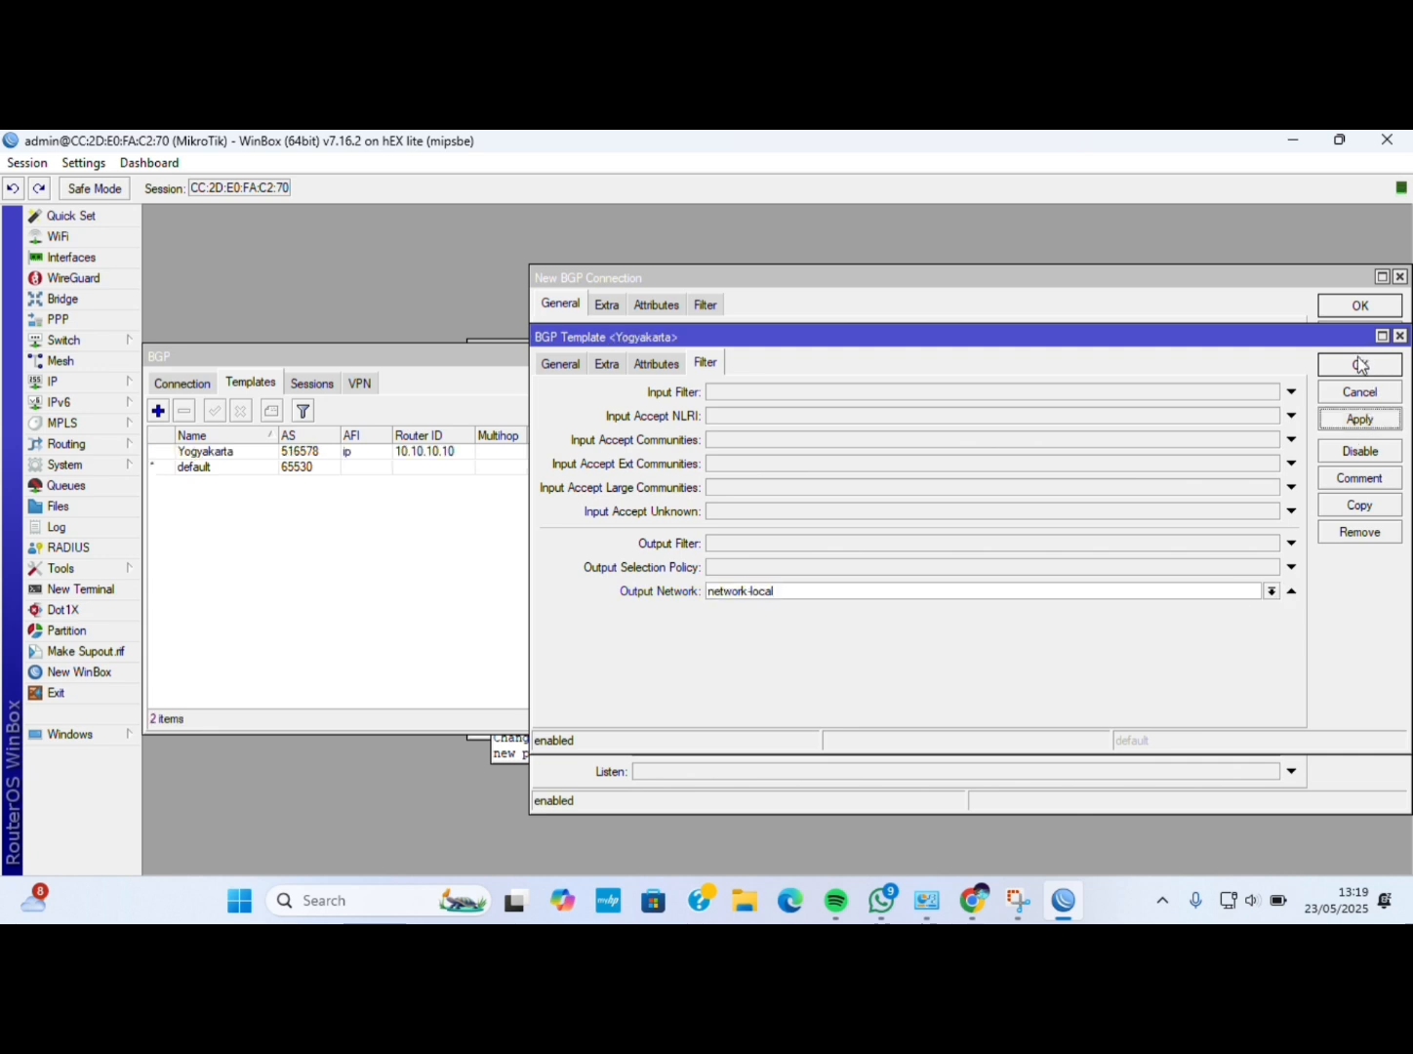
click(1363, 365)
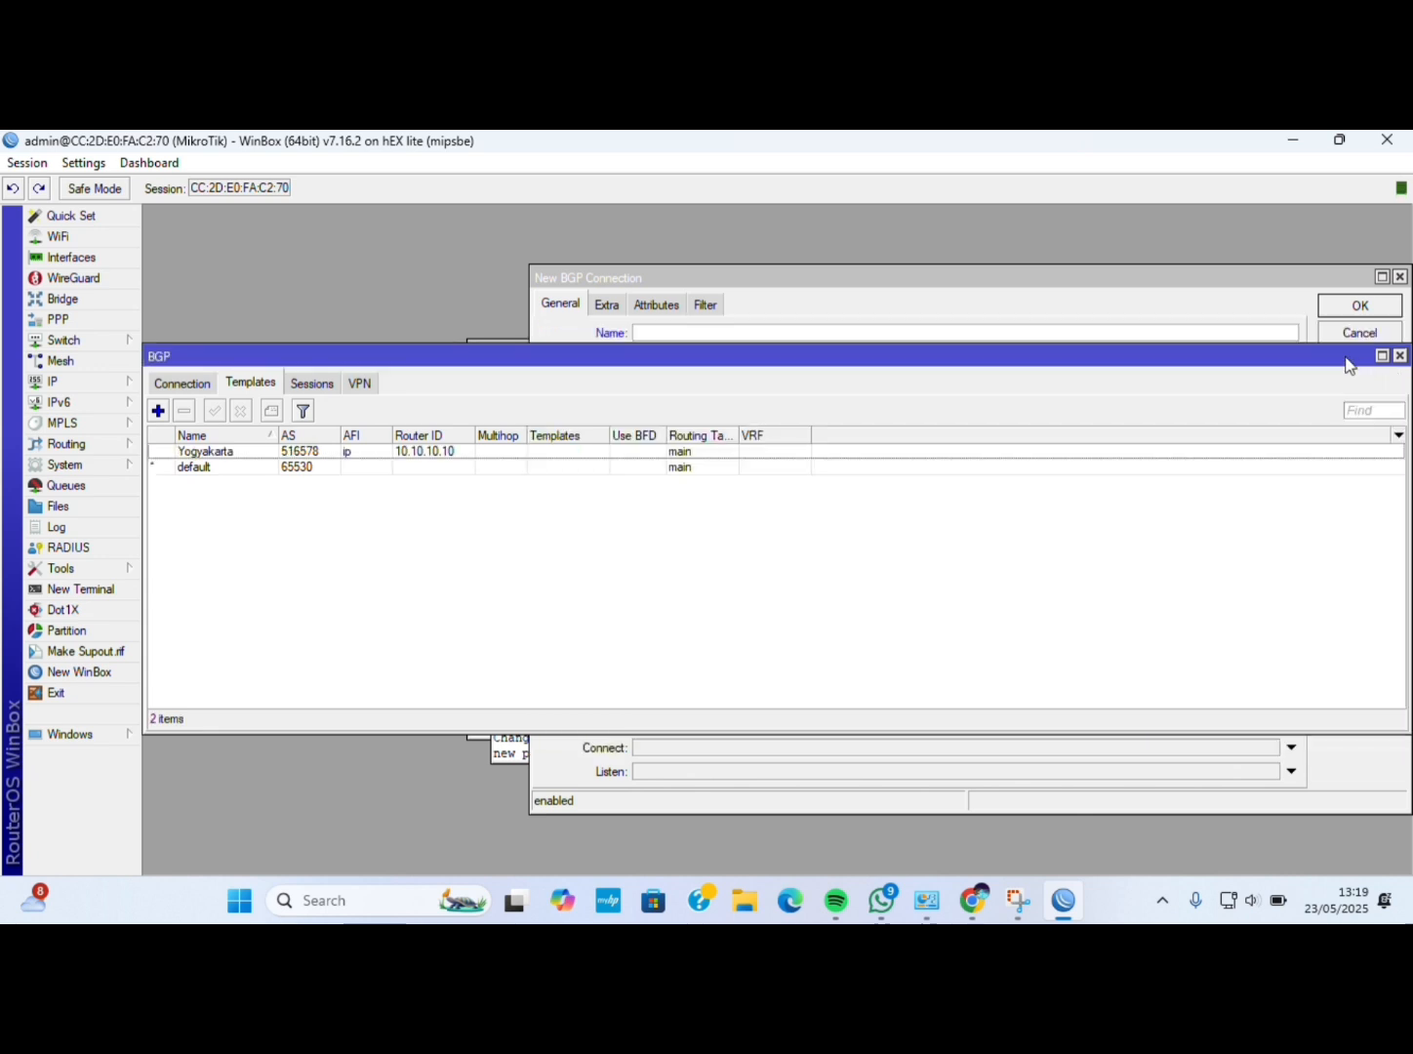
Create a BGP connection named 'peer to Solo' on the Yogyakarta template with AS 2020.
click(199, 383)
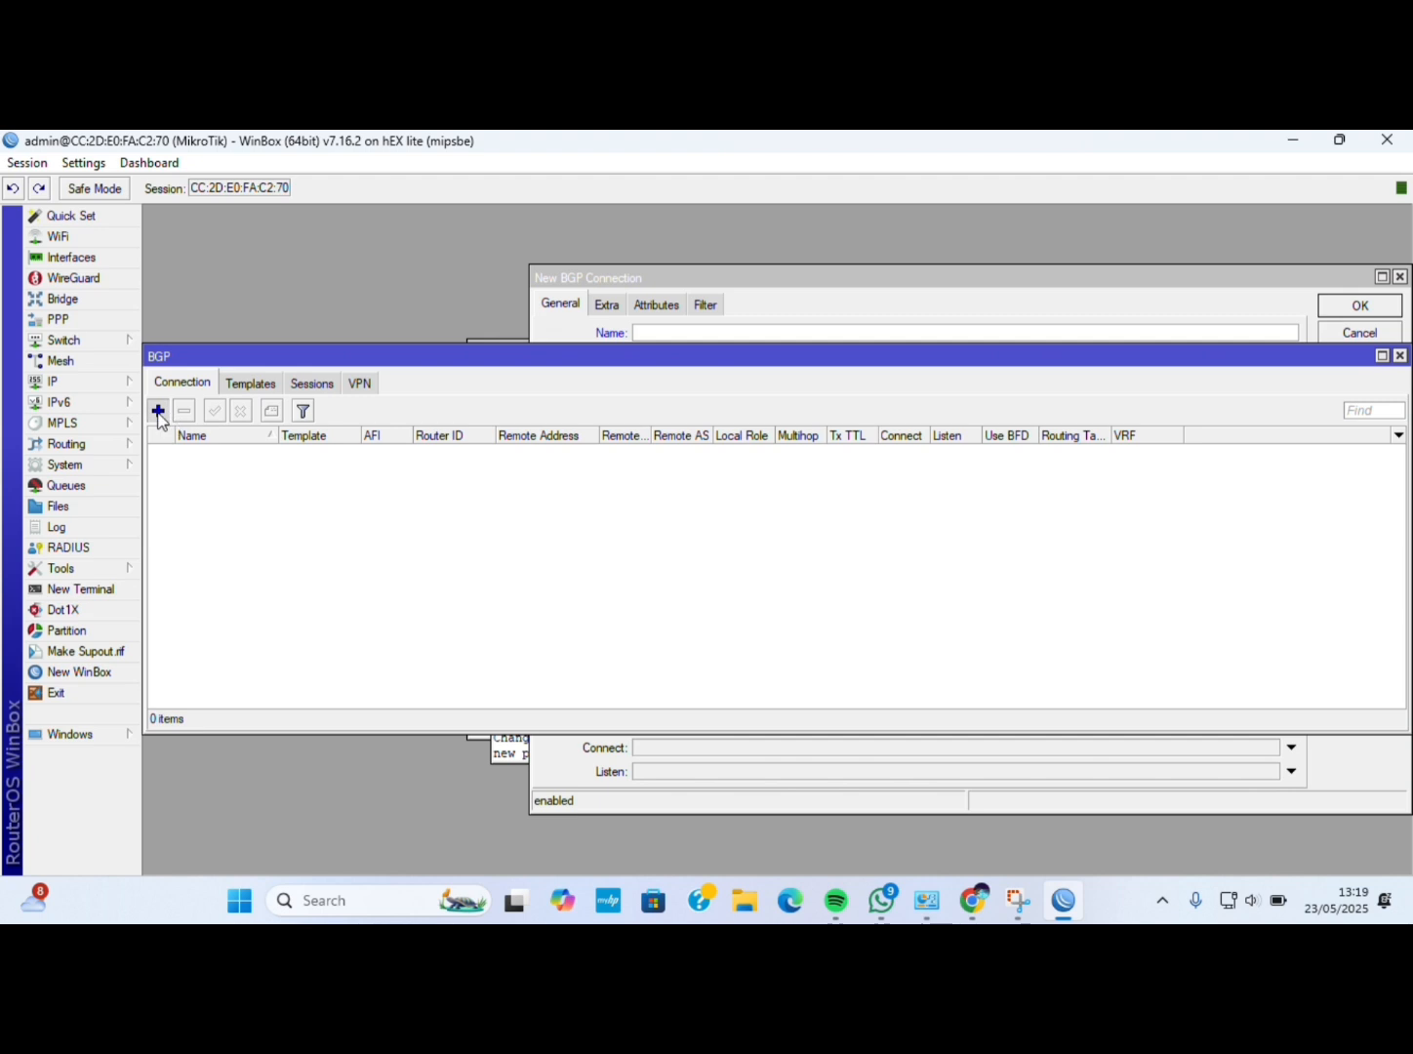
click(159, 411)
click(186, 329)
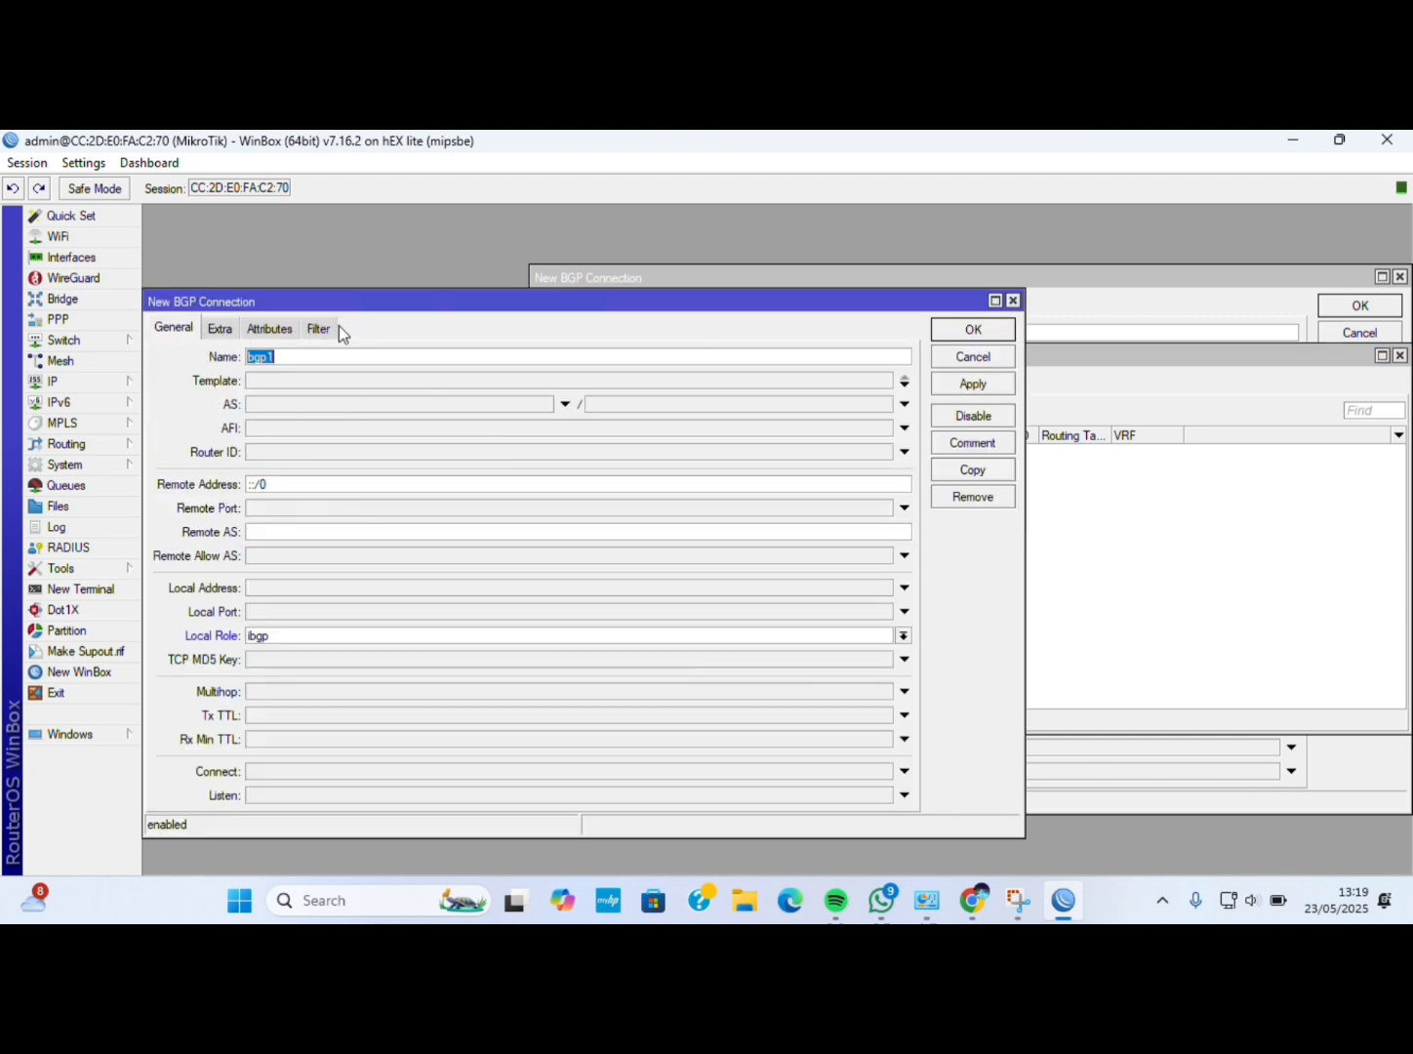
key(BackSpace)
text(peer to Solo)
click(340, 381)
click(883, 380)
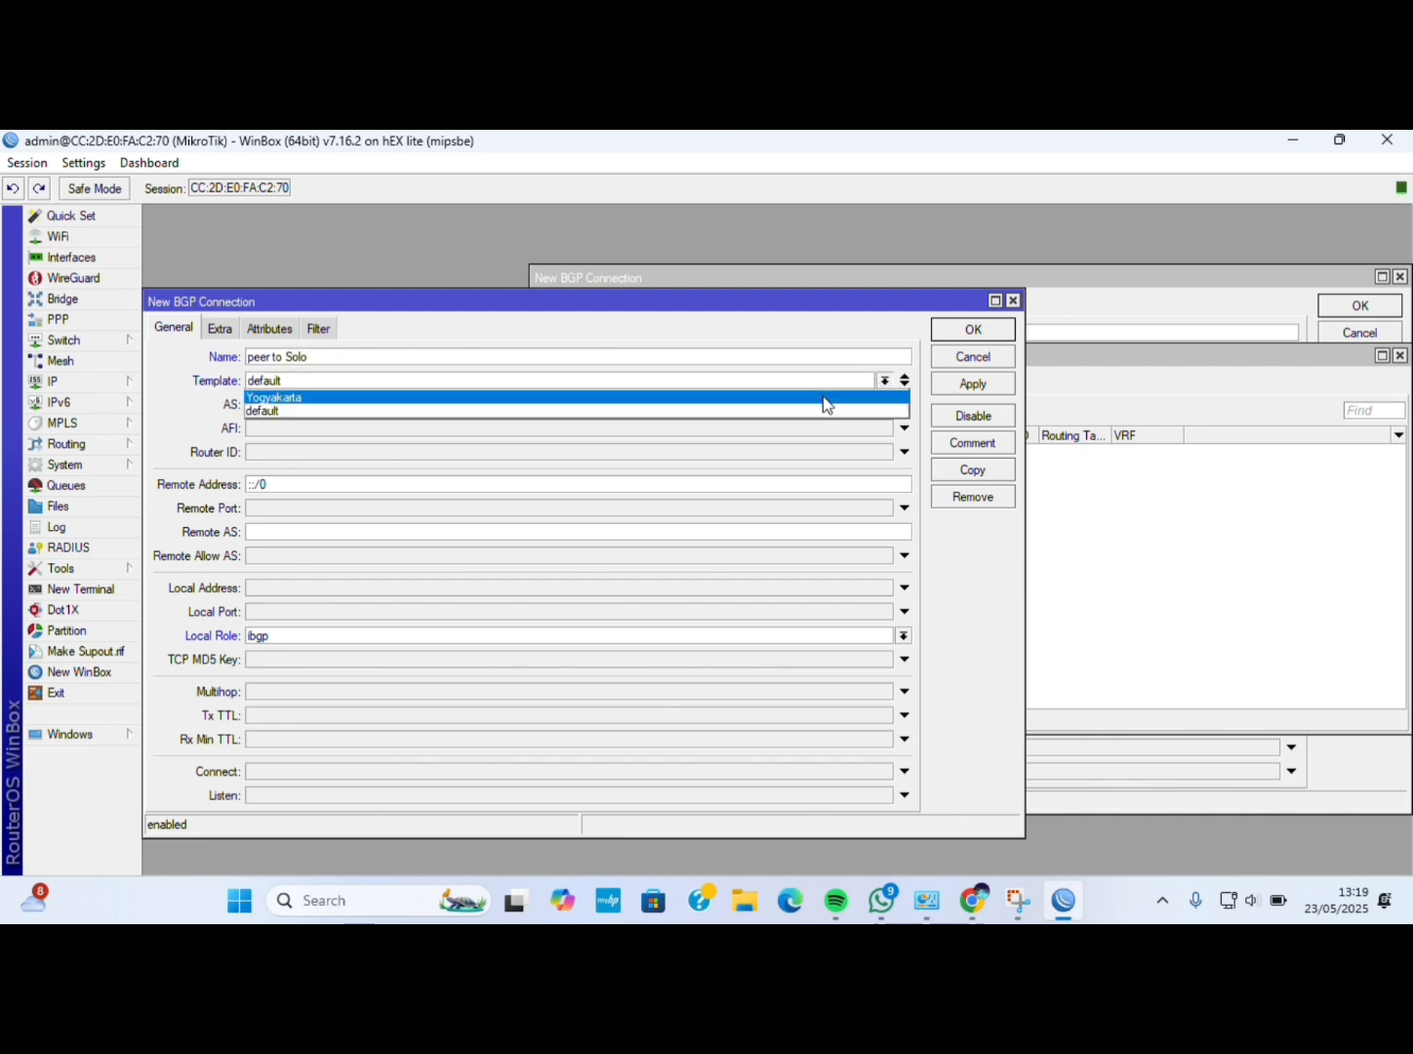
click(674, 398)
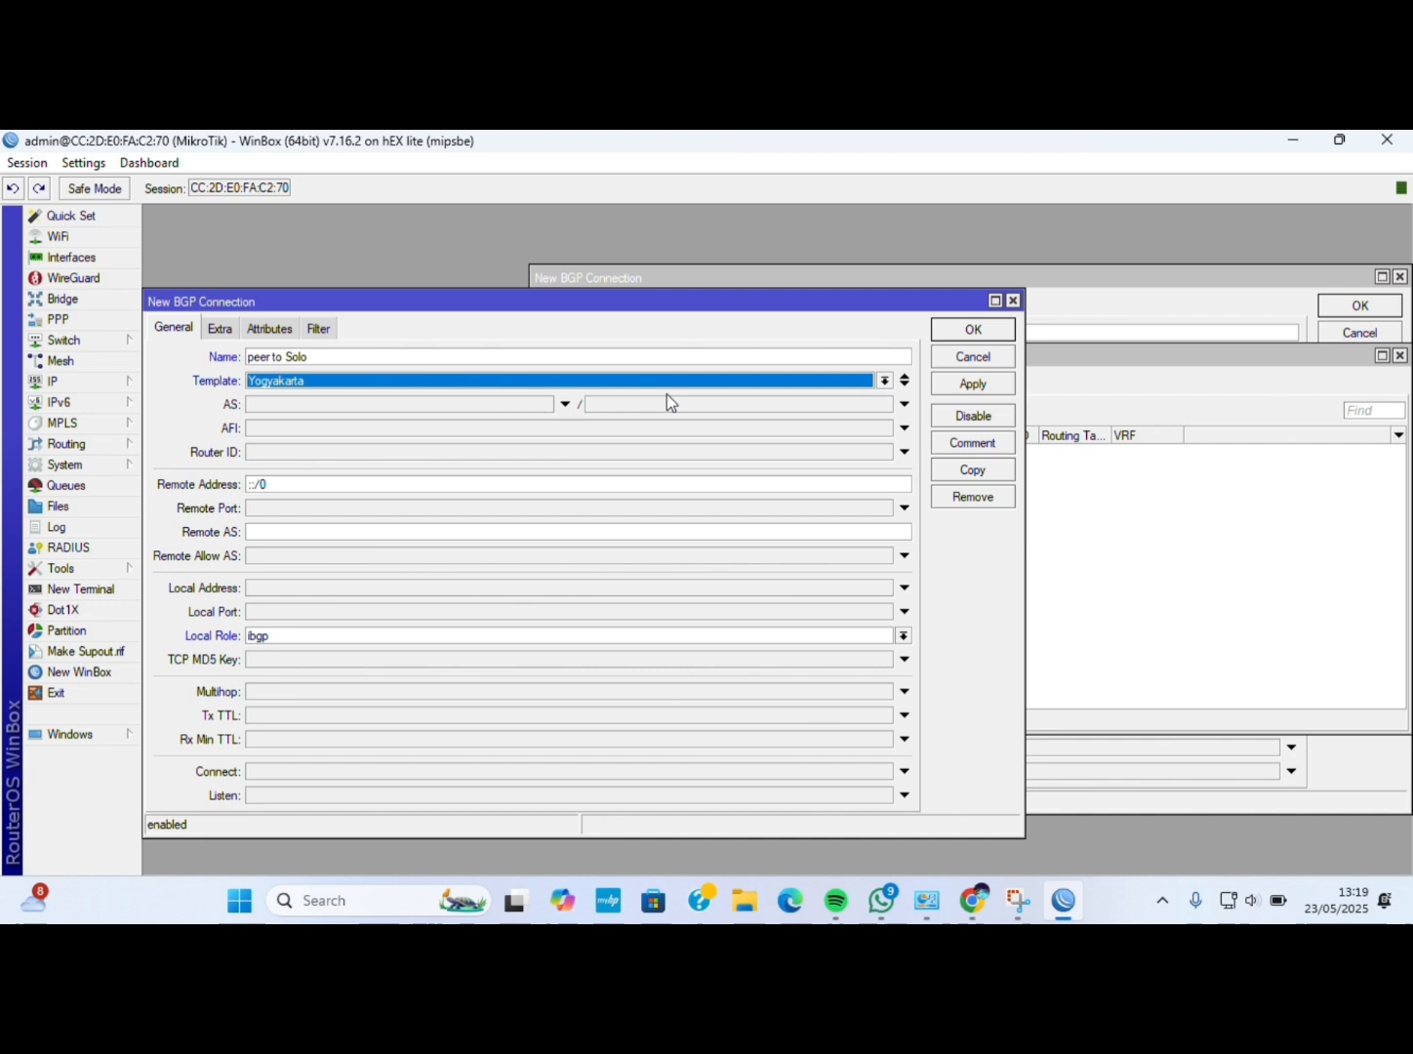
click(509, 405)
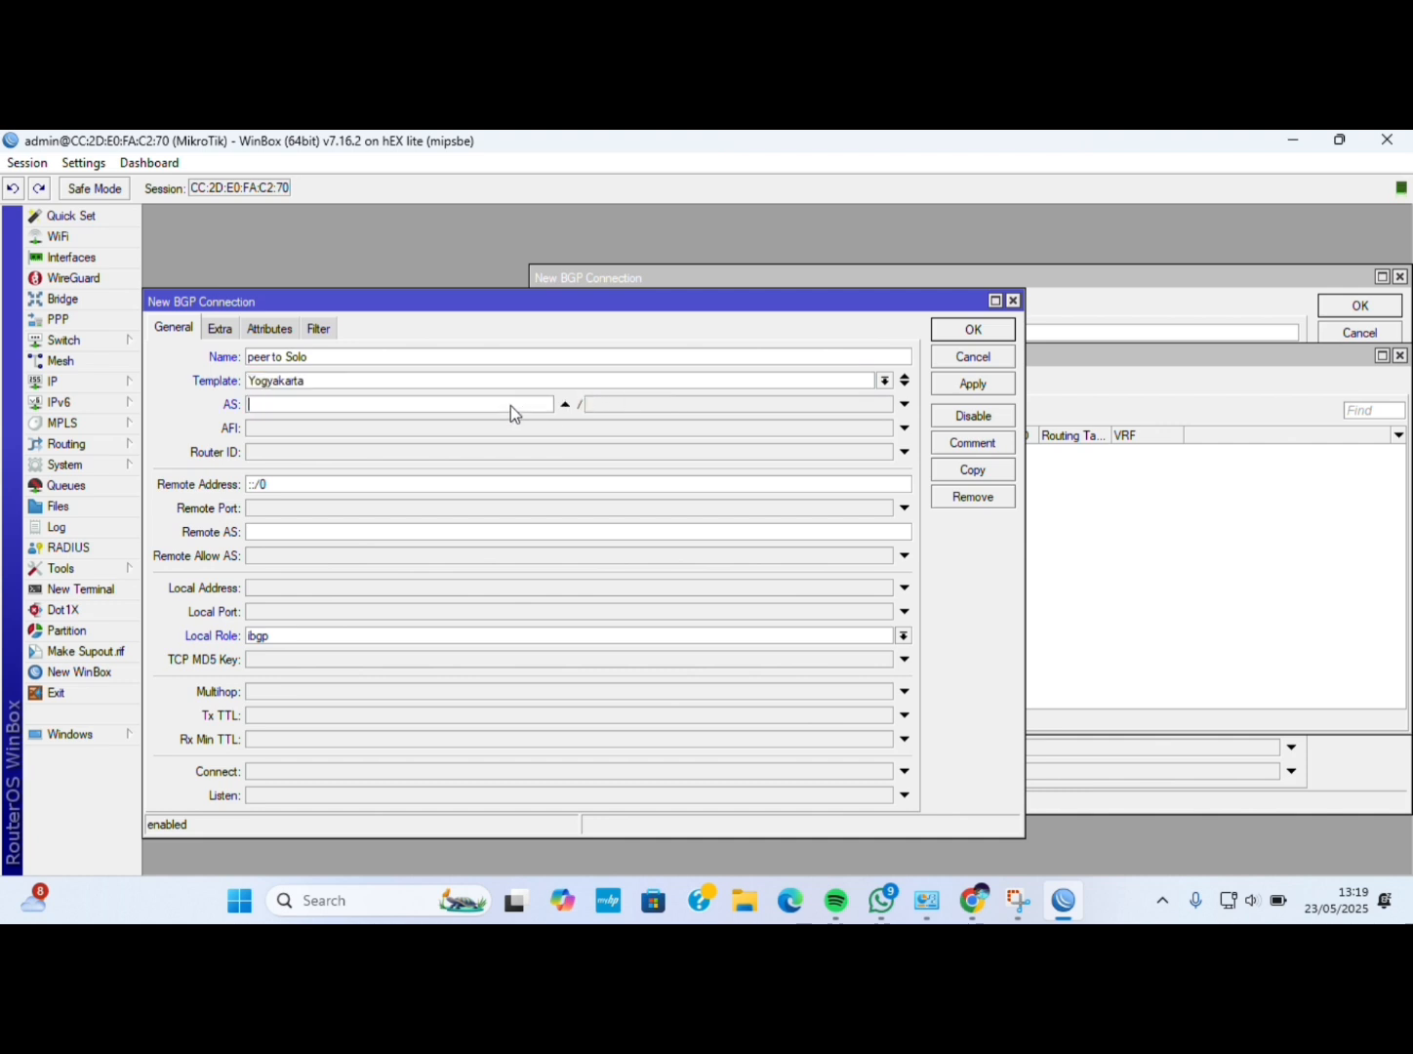
text(2020)
Enable the ip address family, router ID 10.10.10.10, remote 192.168.2.12/24, local role ebgp.
click(392, 427)
click(252, 429)
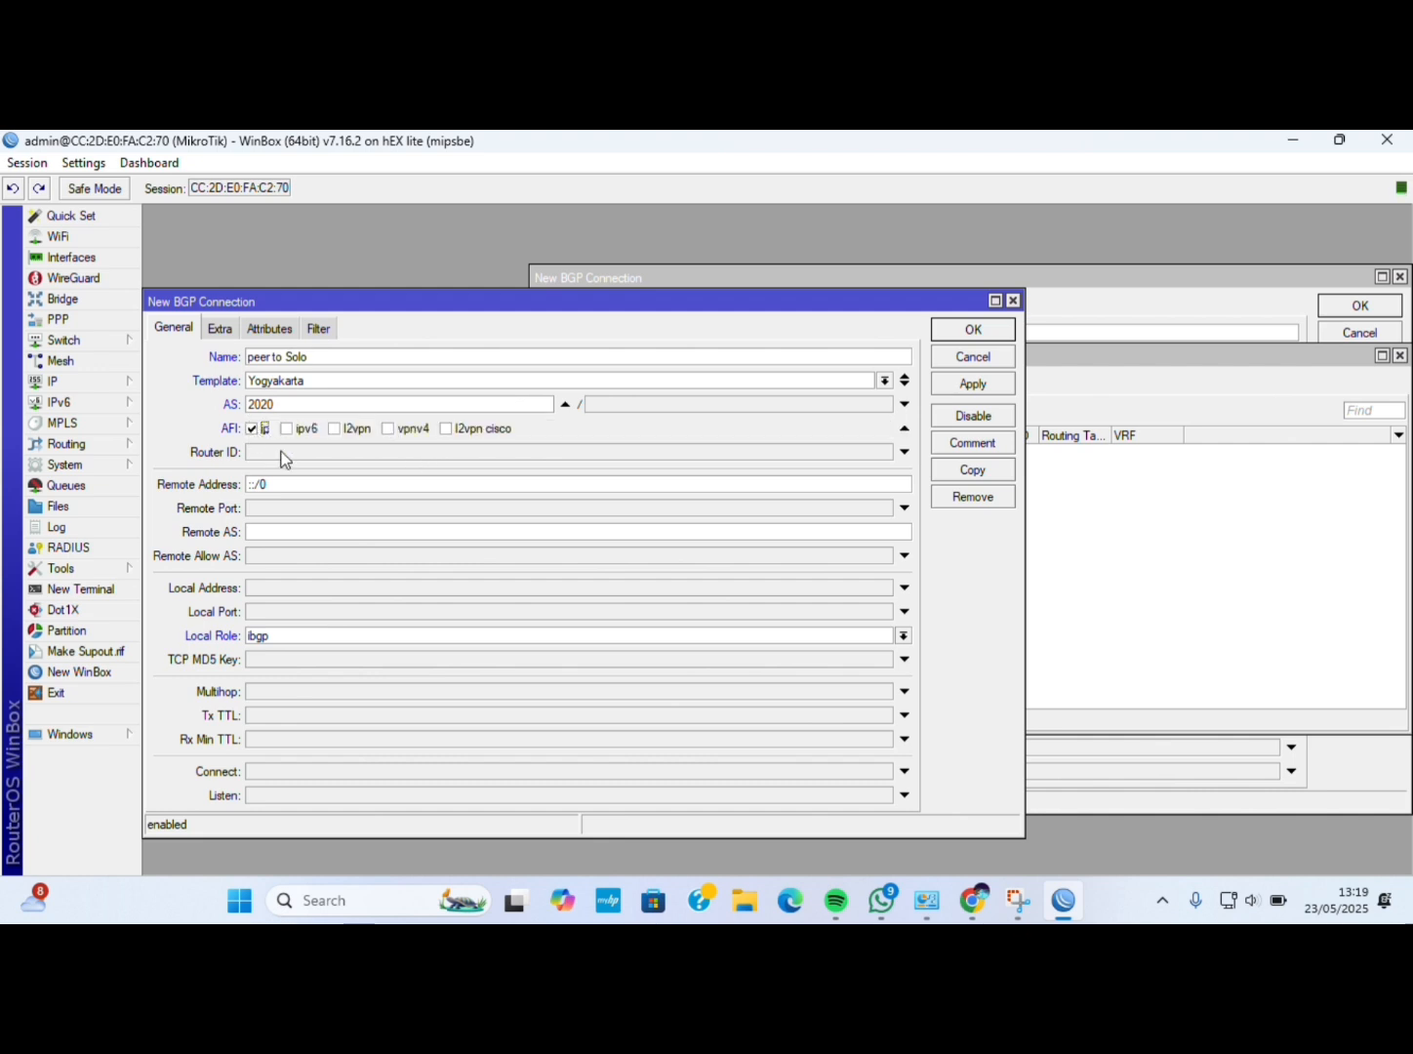
click(283, 454)
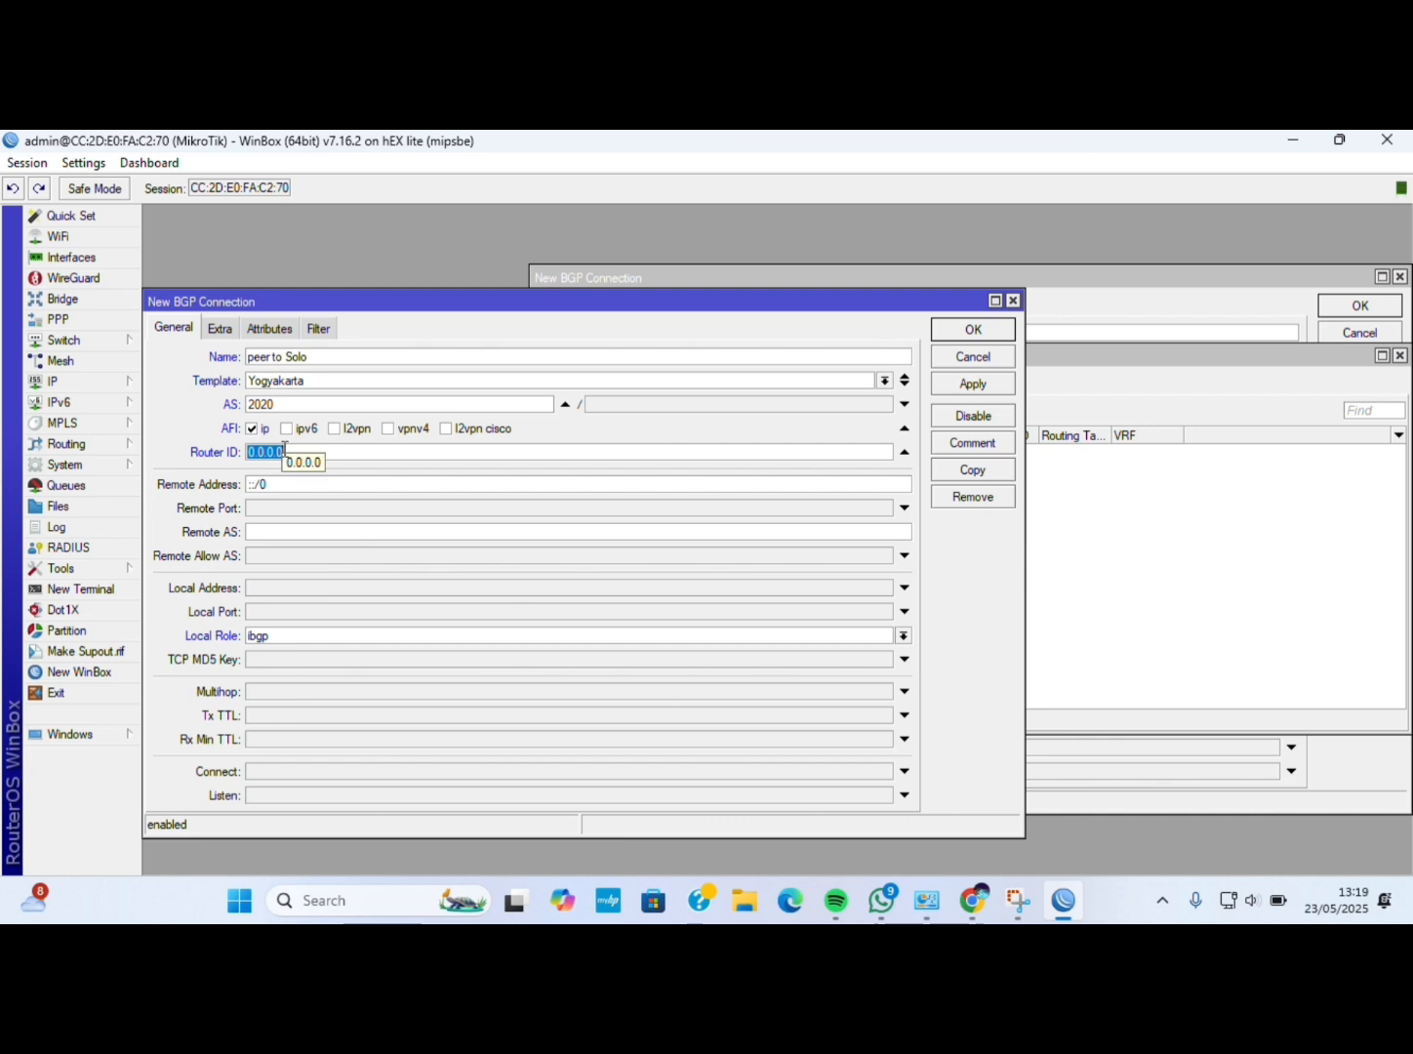
key(BackSpace)
text(10.10.)
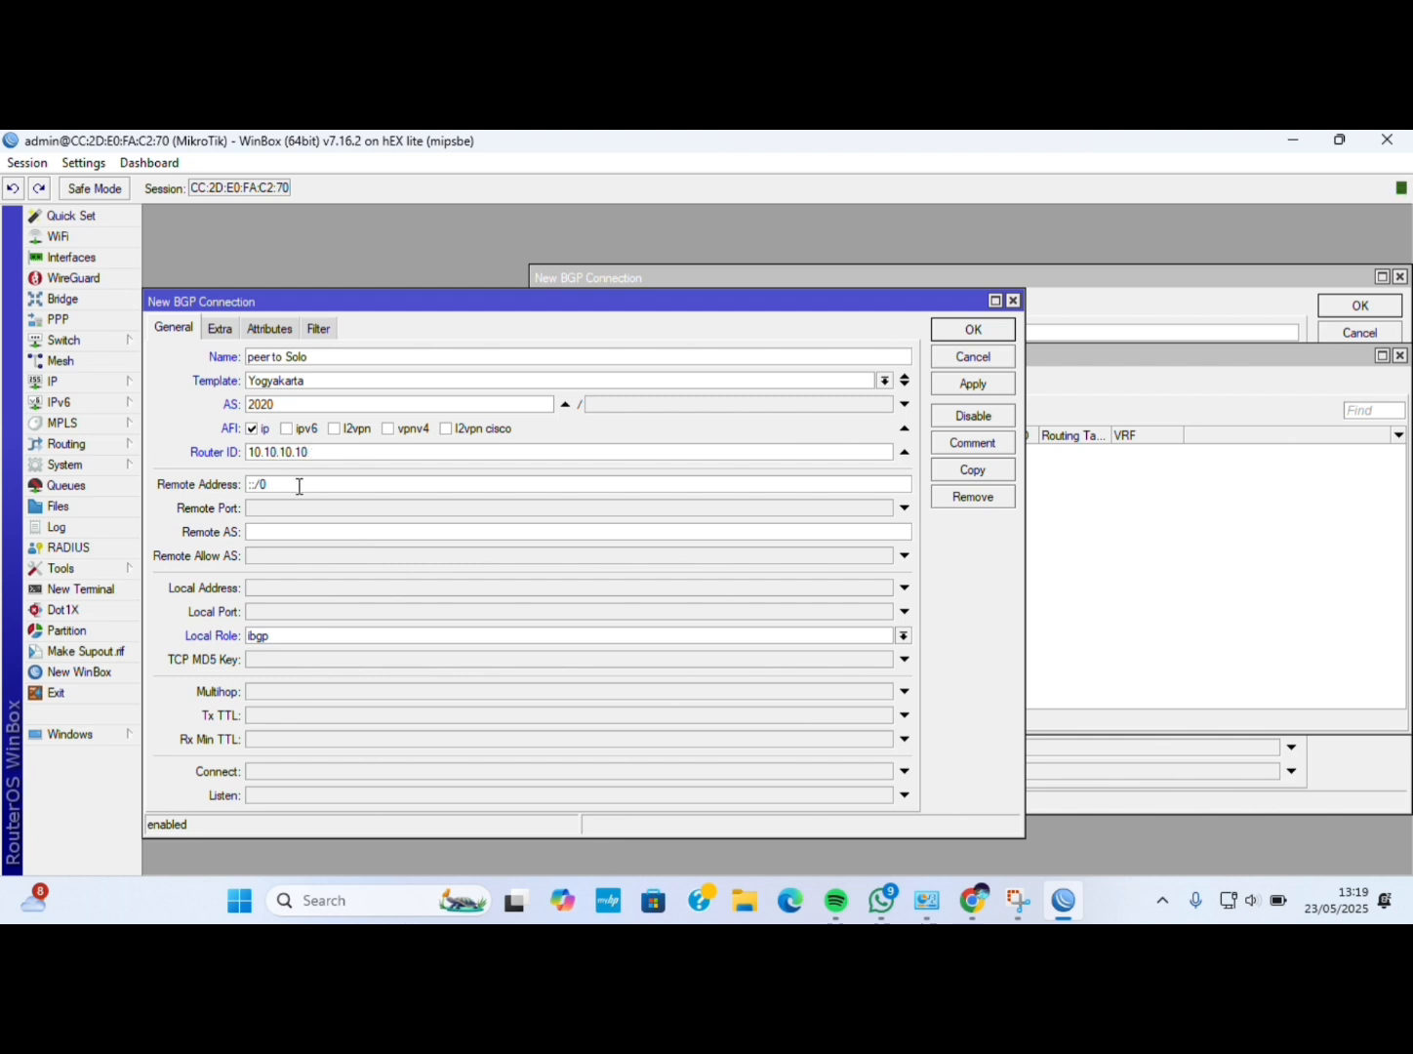
key(BackSpace)
key(BackSpace)
key(BackSpace)
key(BackSpace)
text(192.168.2.12/243)
key(BackSpace)
click(325, 635)
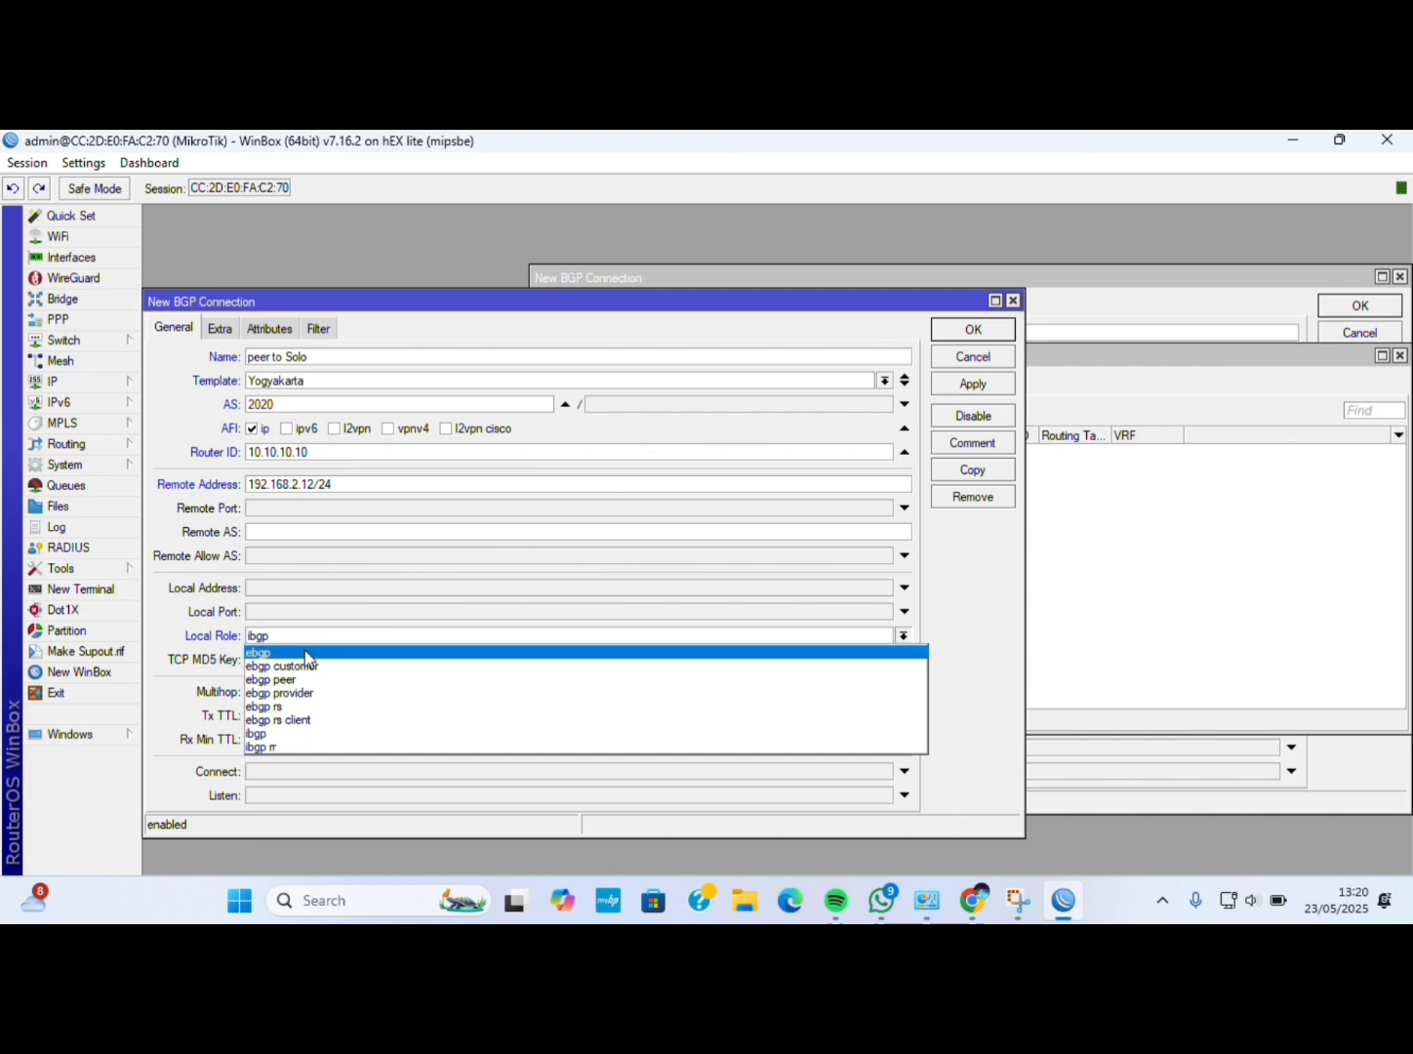
click(310, 649)
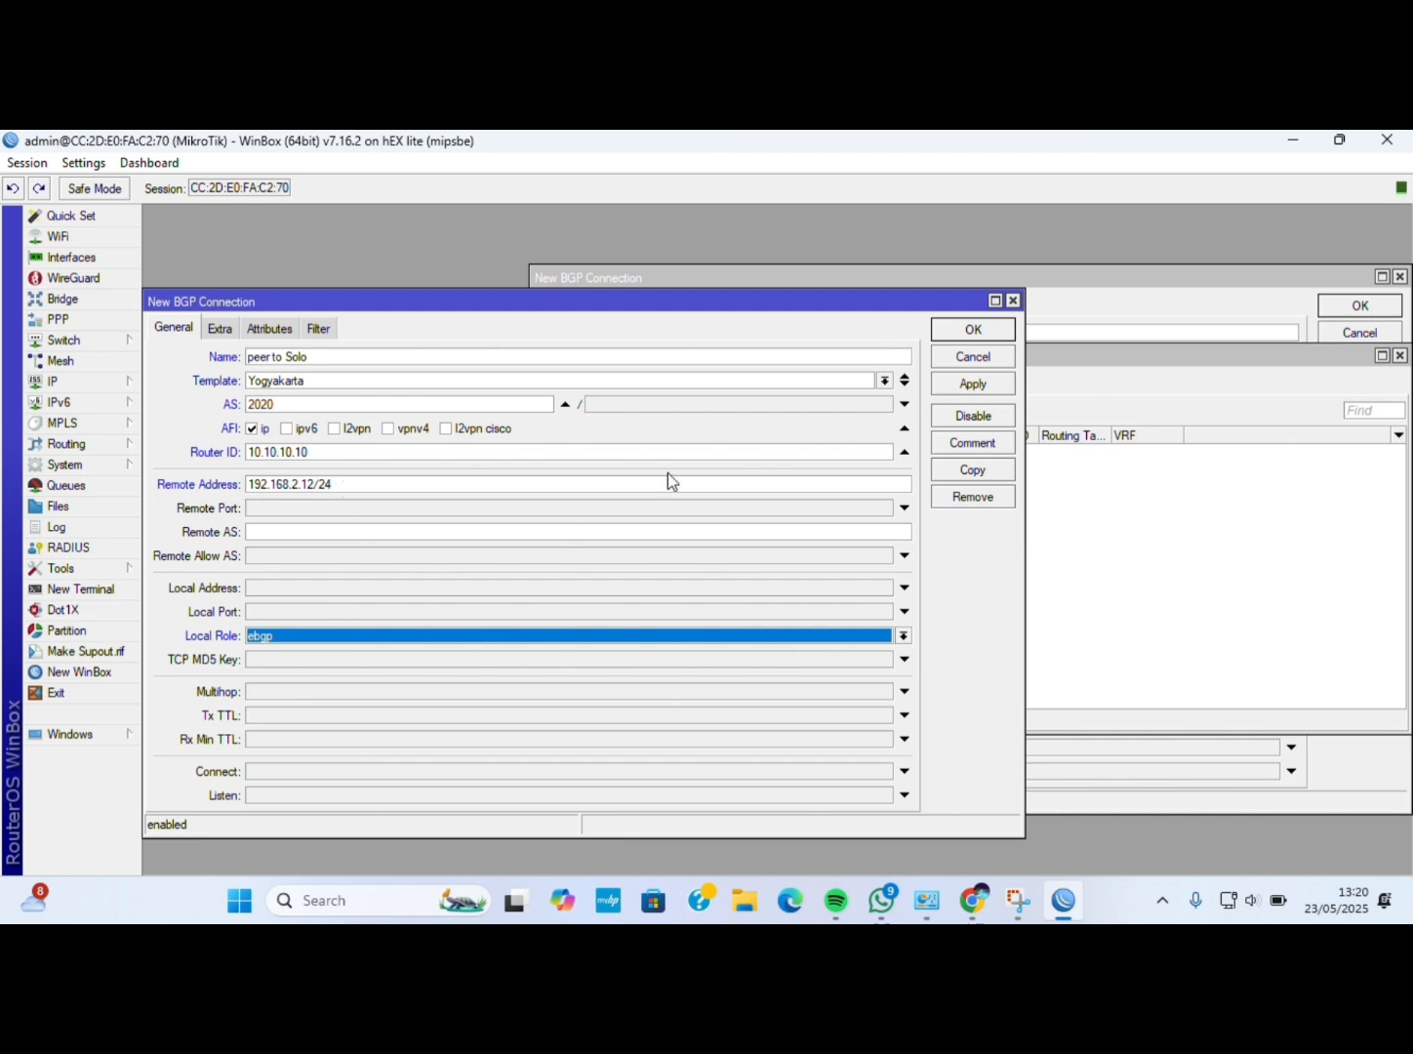
In the extra settings, enable hold time with a cleared value and use routing table main.
click(220, 327)
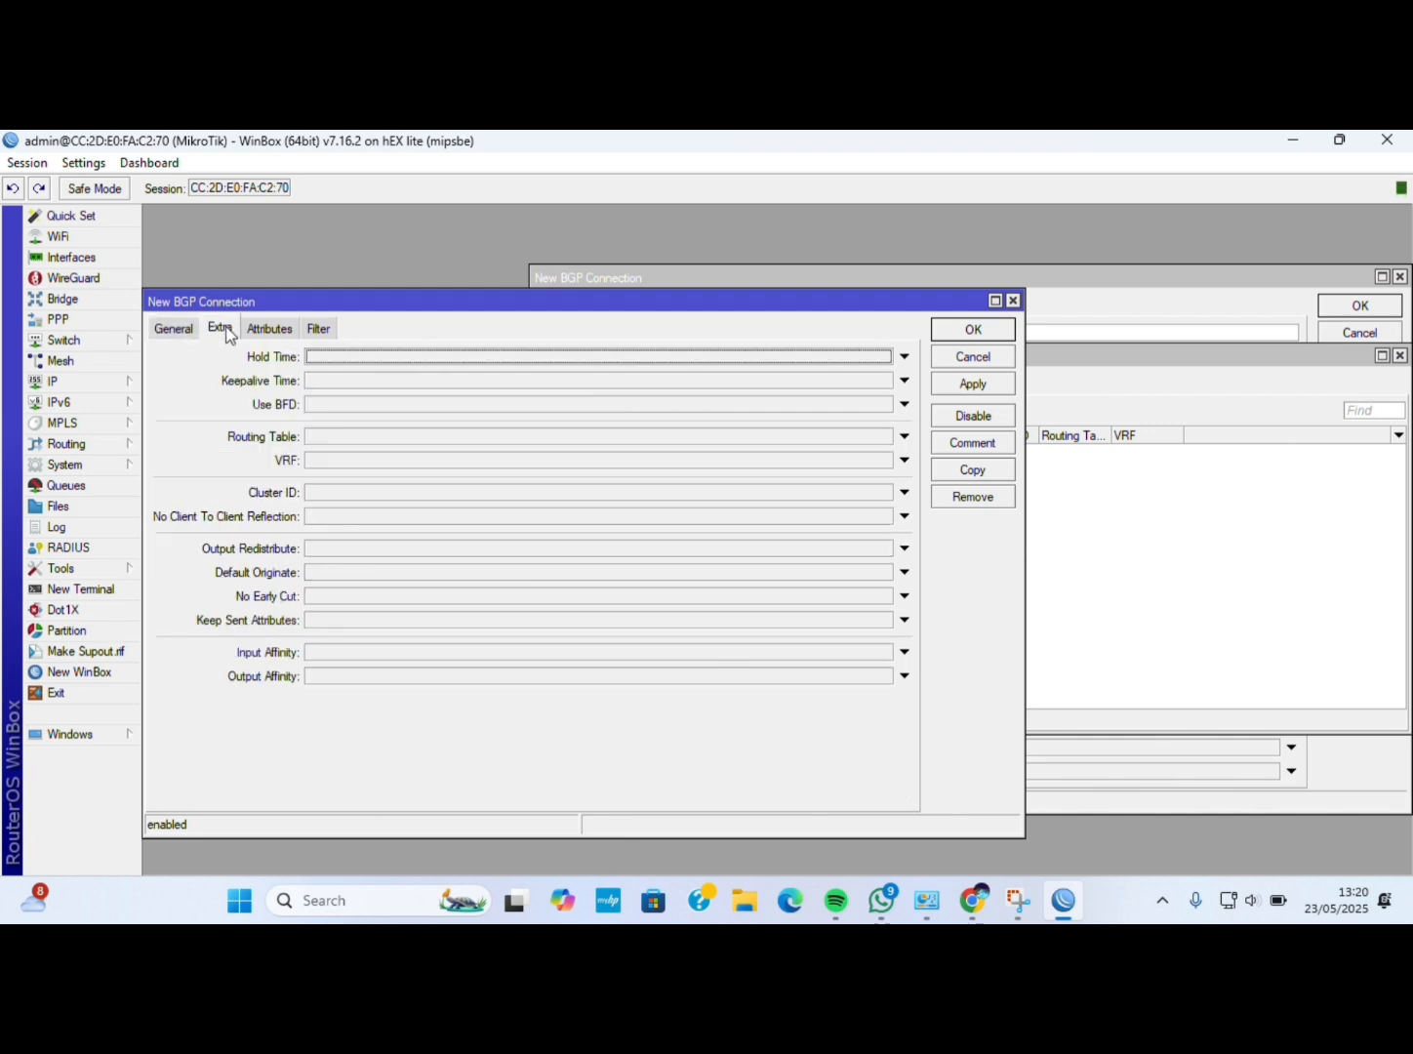
click(328, 356)
click(338, 436)
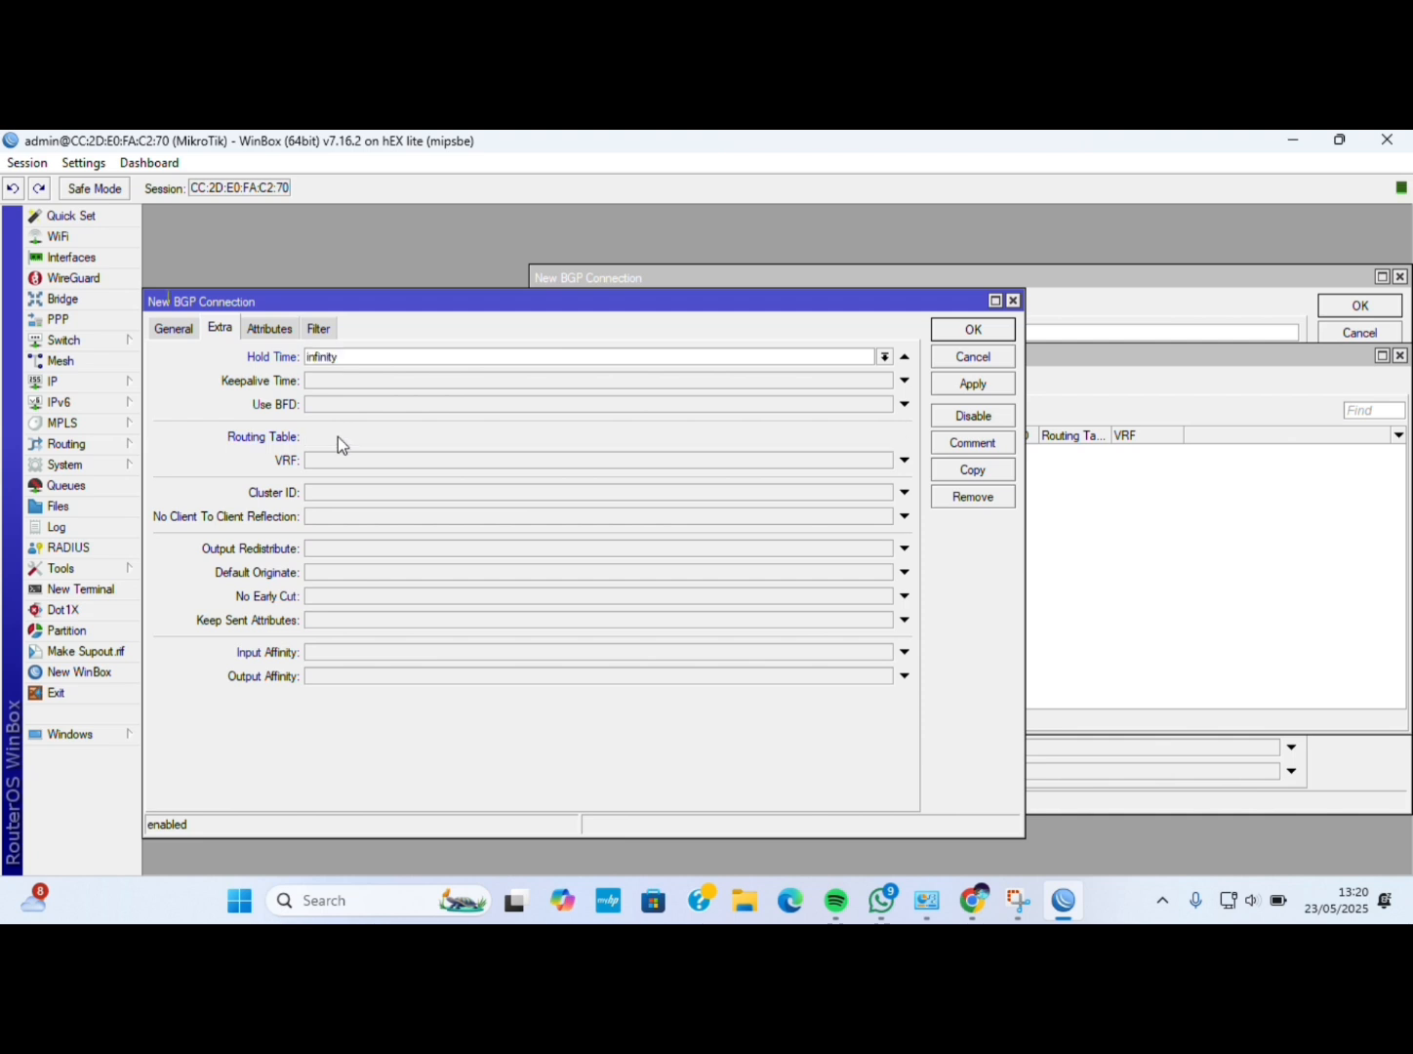
click(367, 356)
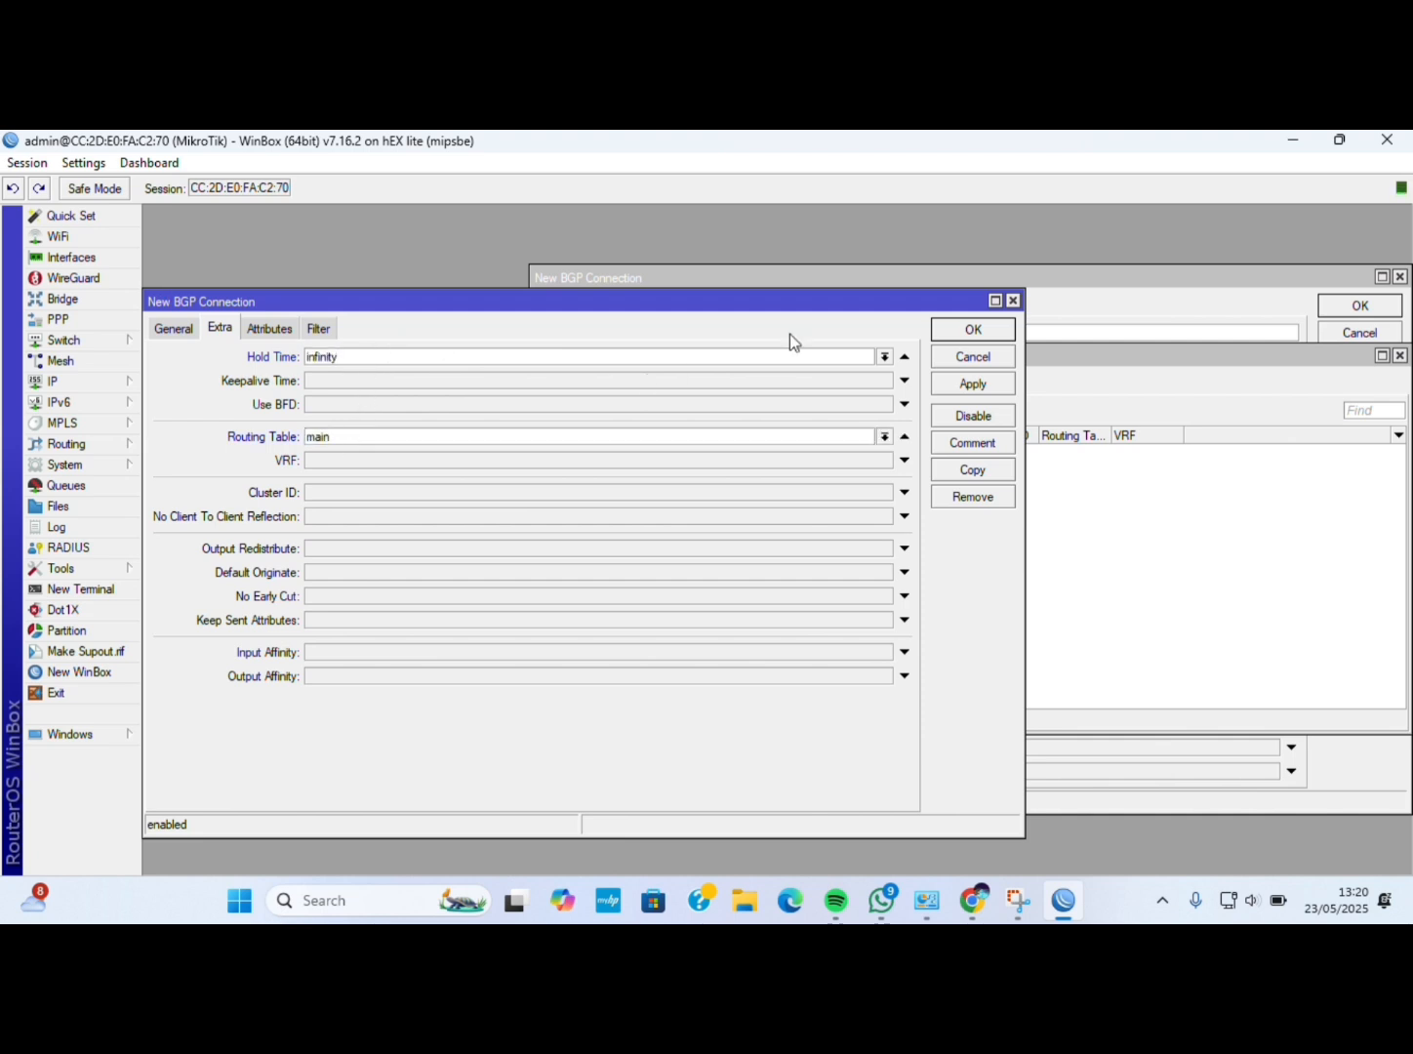
click(884, 357)
click(903, 359)
click(855, 356)
key(BackSpace)
key(BackSpace)
key(BackSpace)
key(BackSpace)
key(BackSpace)
key(BackSpace)
key(BackSpace)
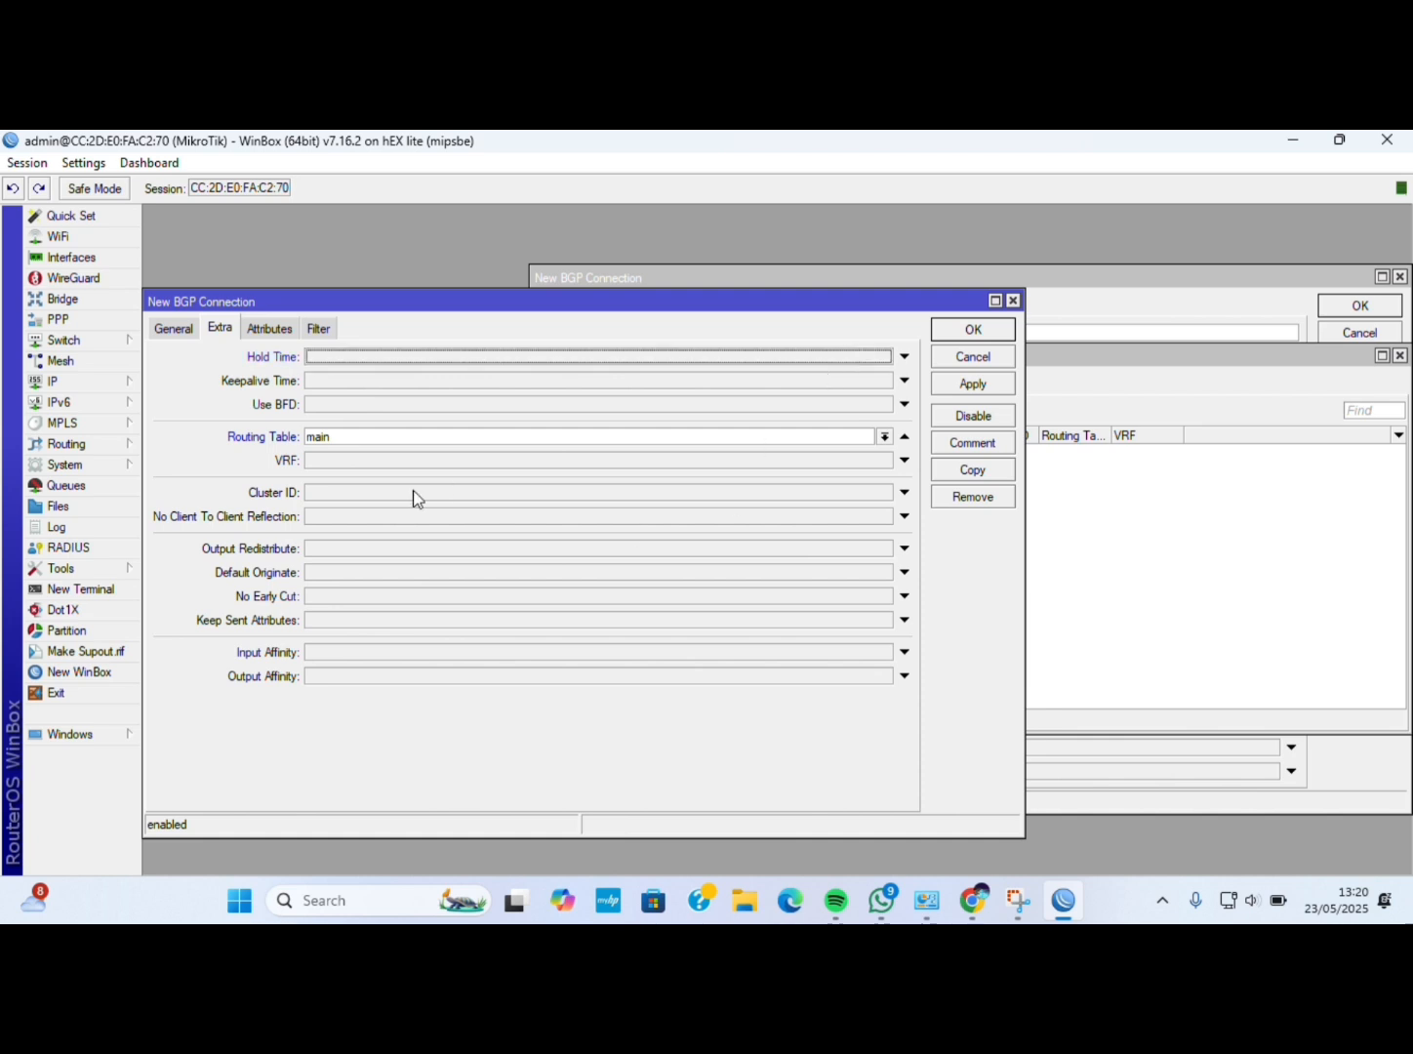
Redistribute connected, static and bgp routes, and always originate a default route.
click(354, 549)
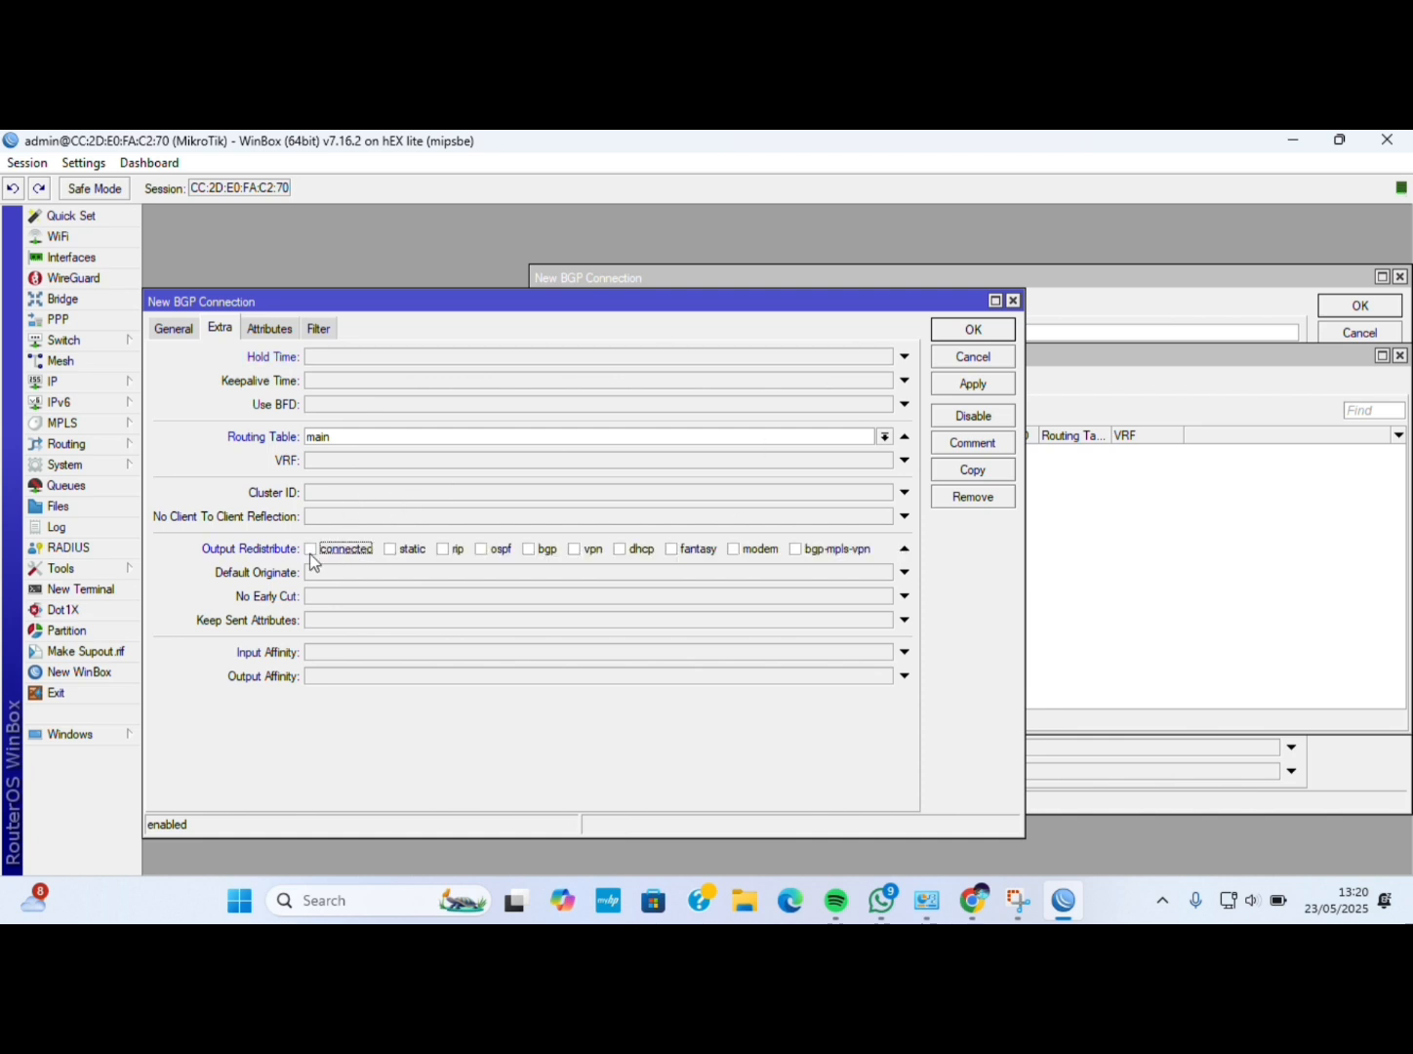
click(310, 550)
click(390, 547)
click(527, 549)
click(495, 574)
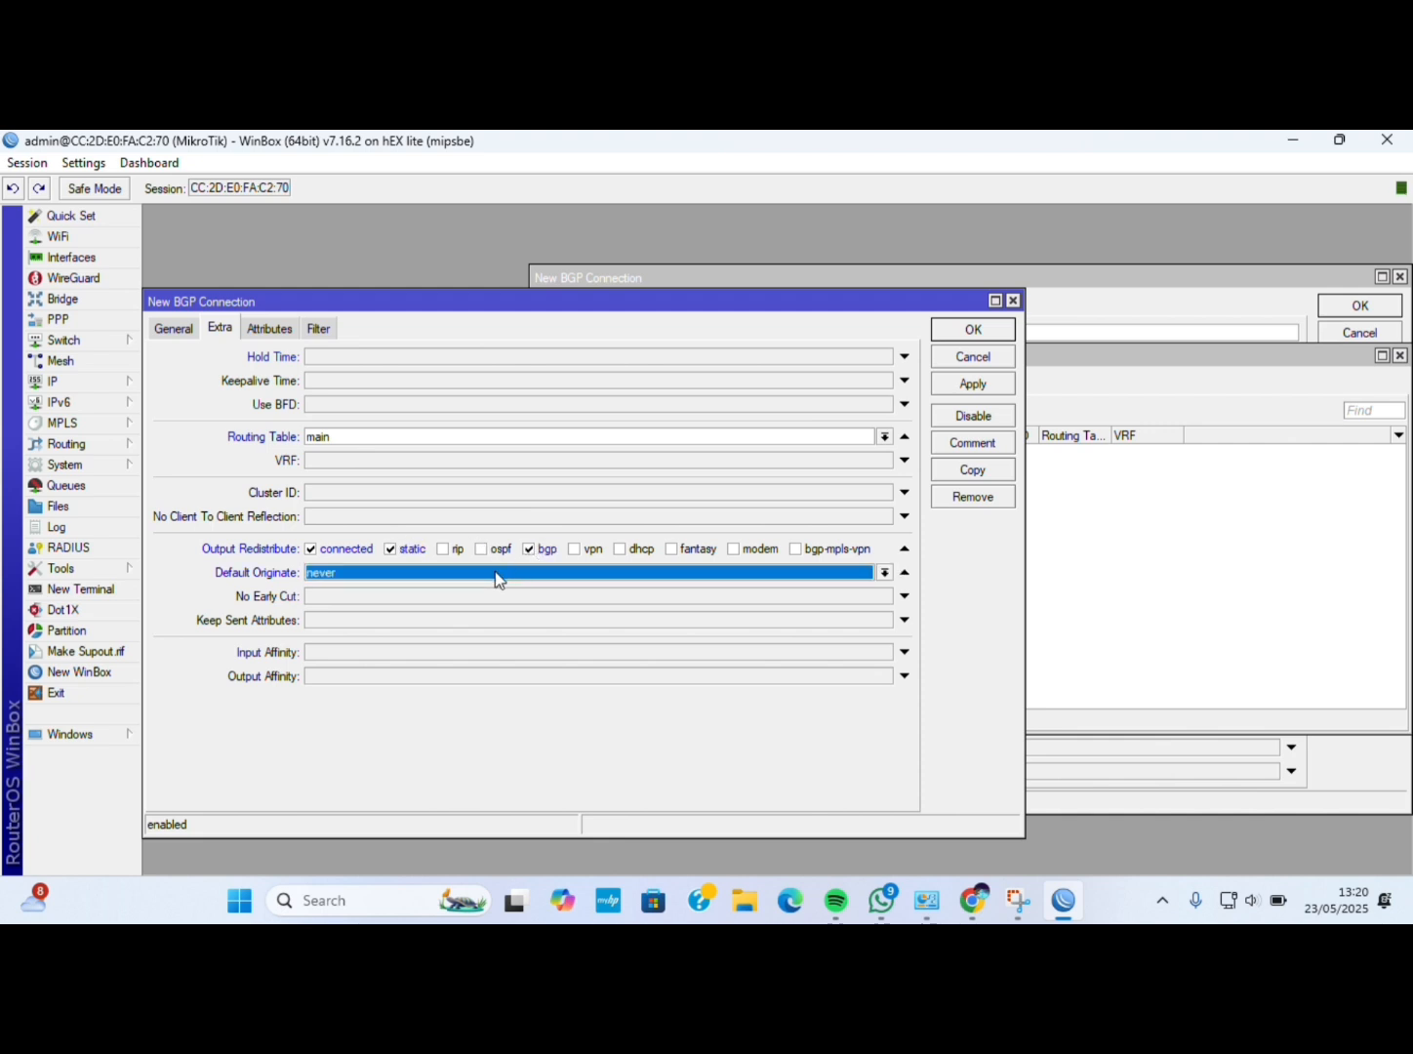
click(364, 575)
click(340, 589)
Set the output network filter to network-local, then apply and save the connection.
click(320, 328)
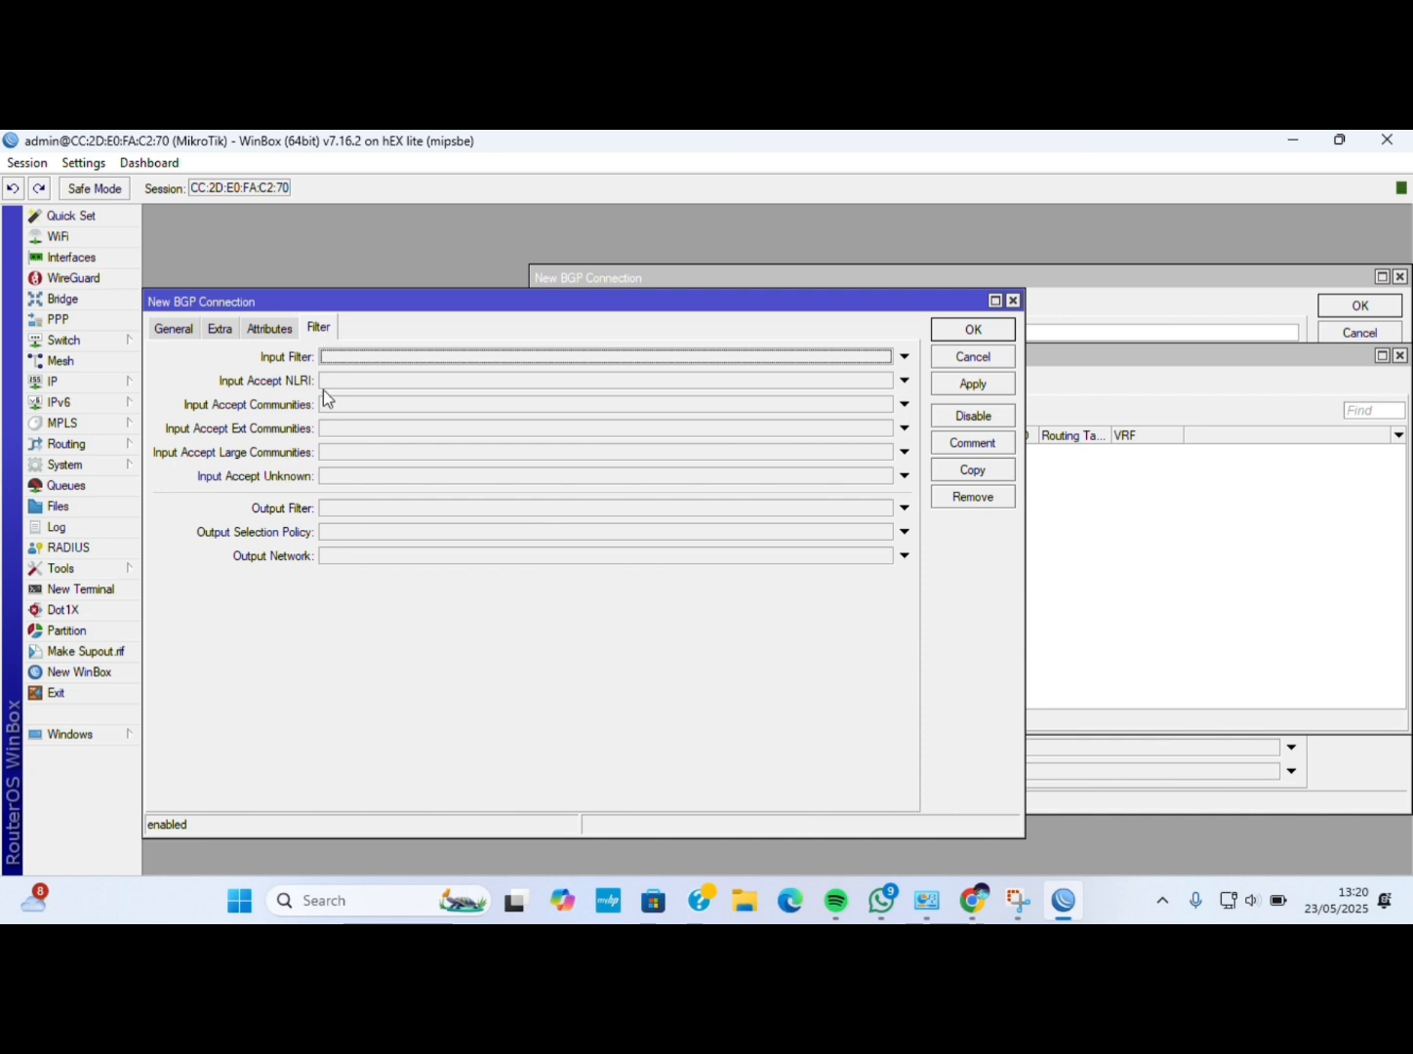
click(432, 557)
click(886, 556)
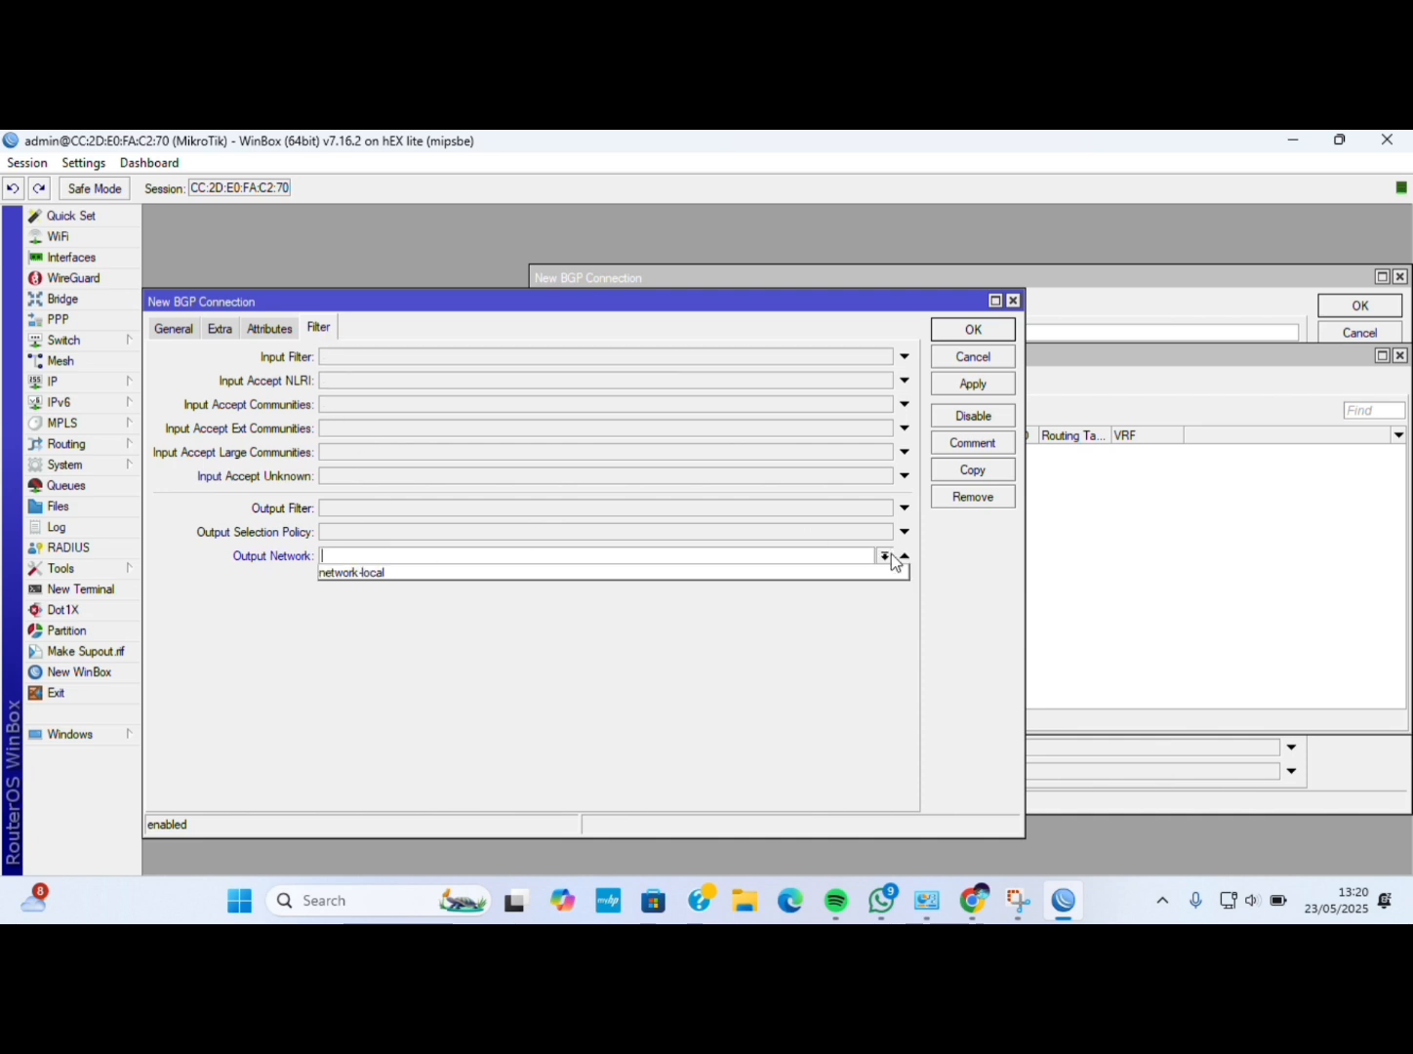
click(871, 564)
click(884, 559)
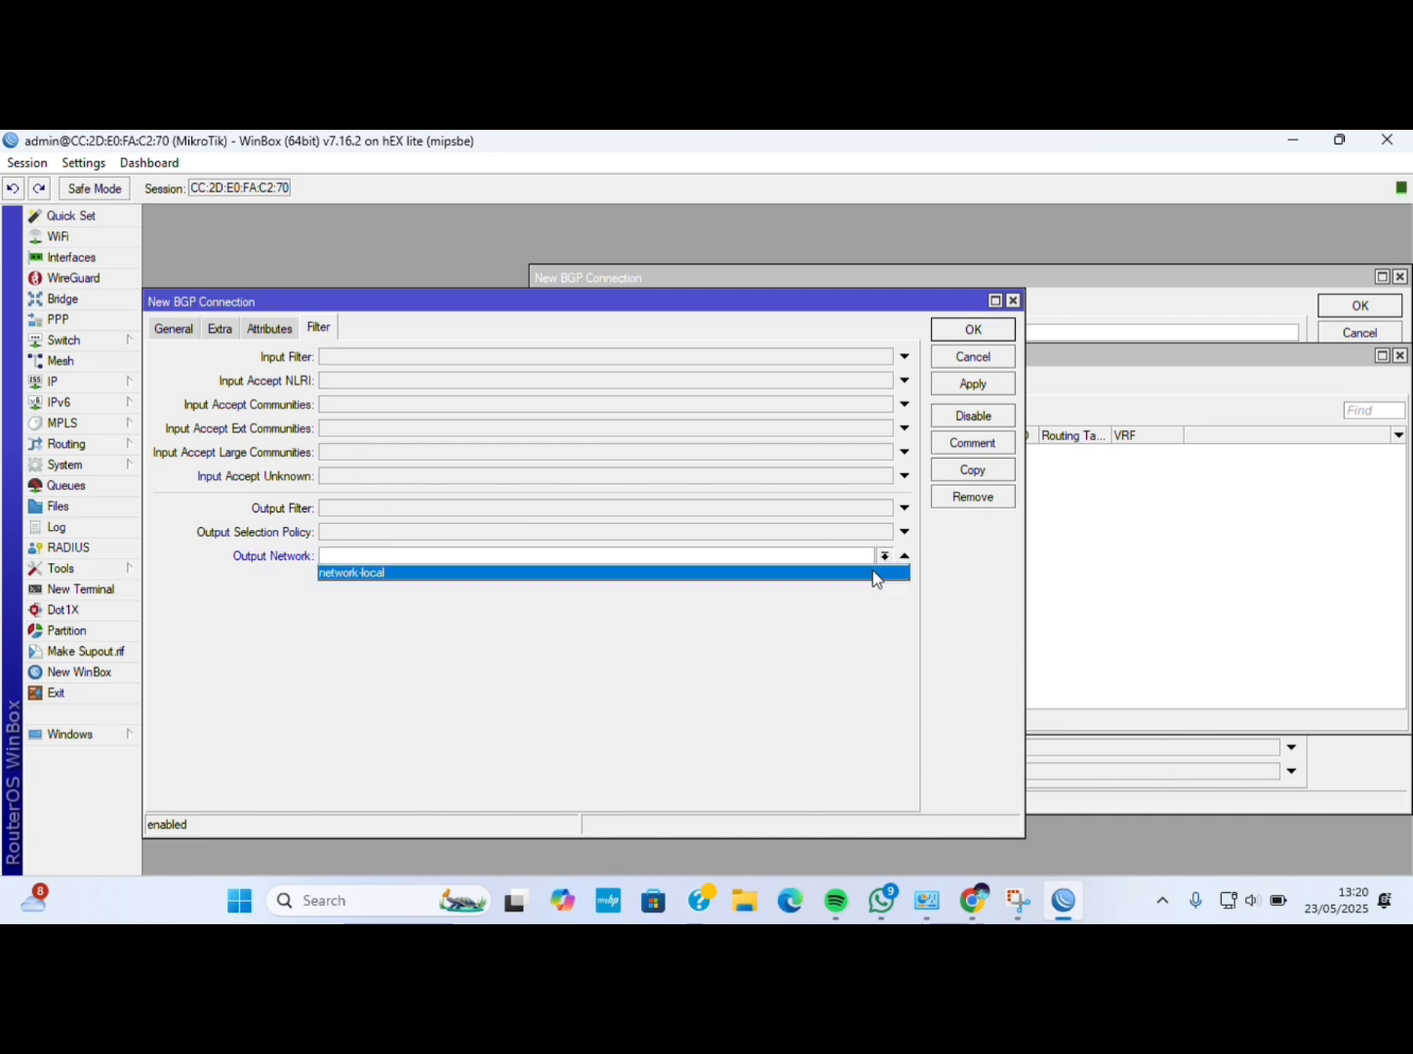
click(871, 569)
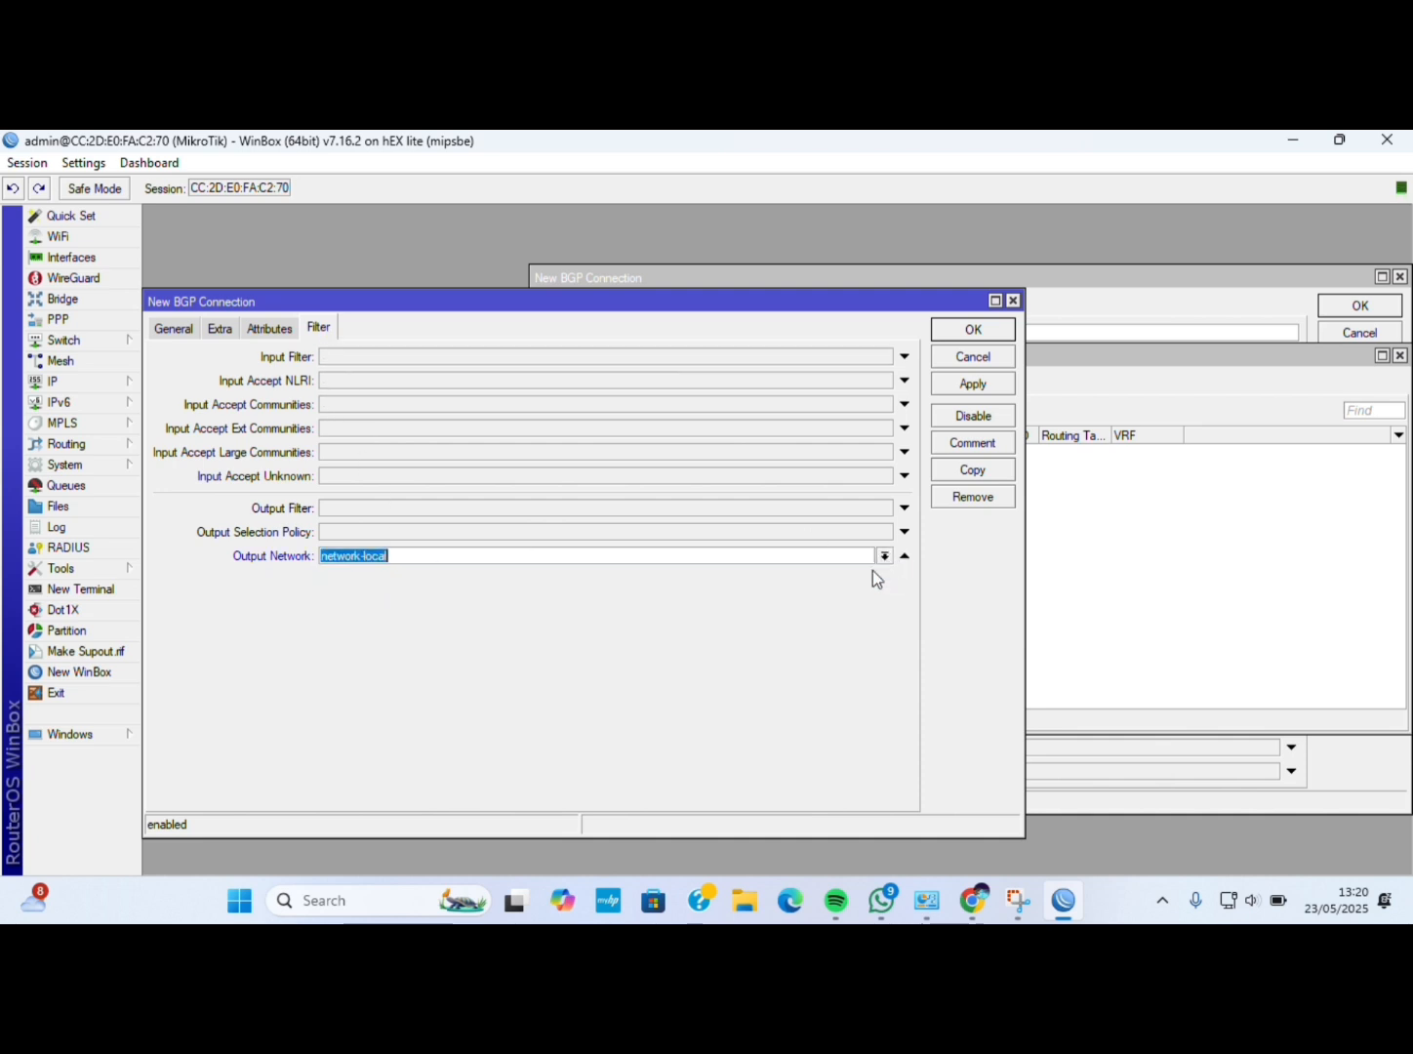
click(979, 382)
click(977, 330)
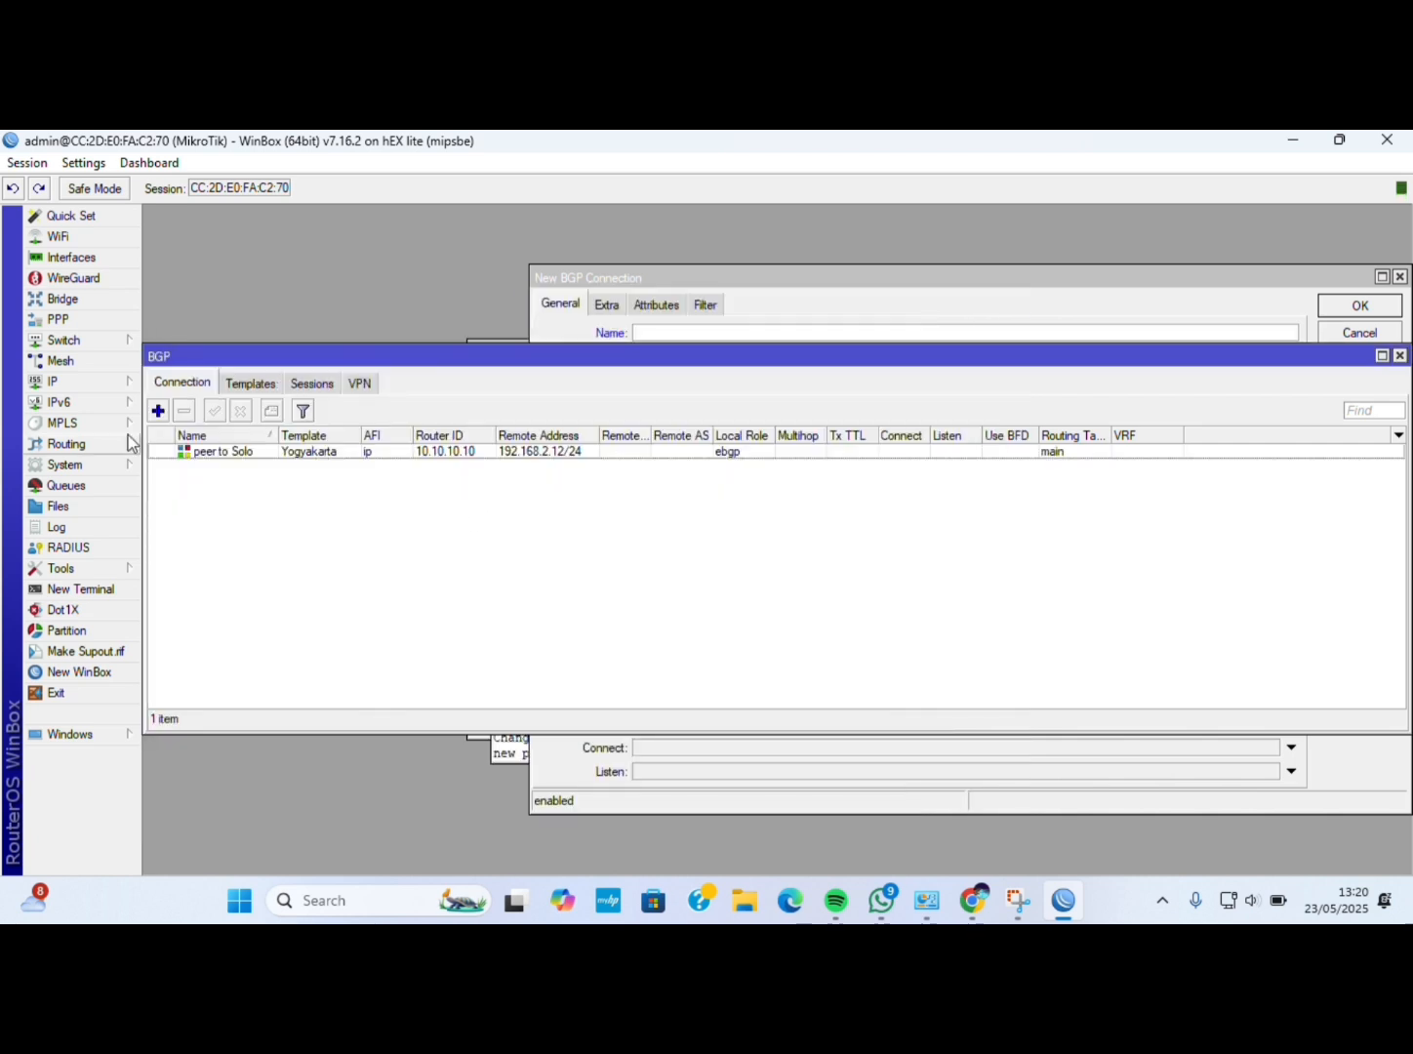
Replace the MikroTik router identity with Yogyakarta and apply it.
click(116, 467)
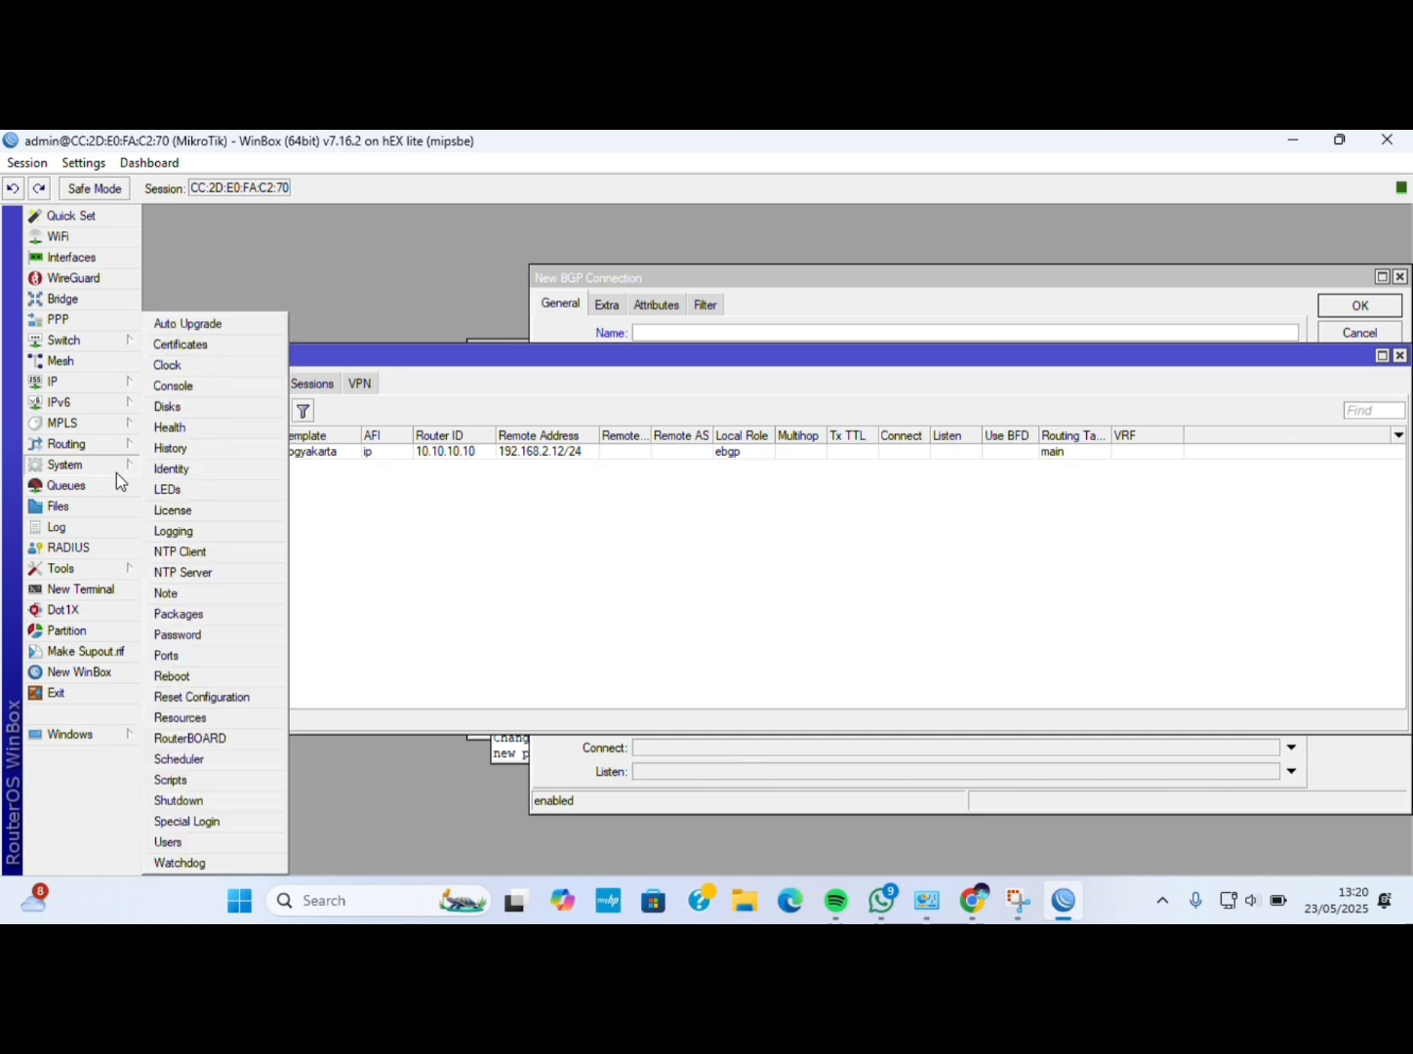
key(BackSpace)
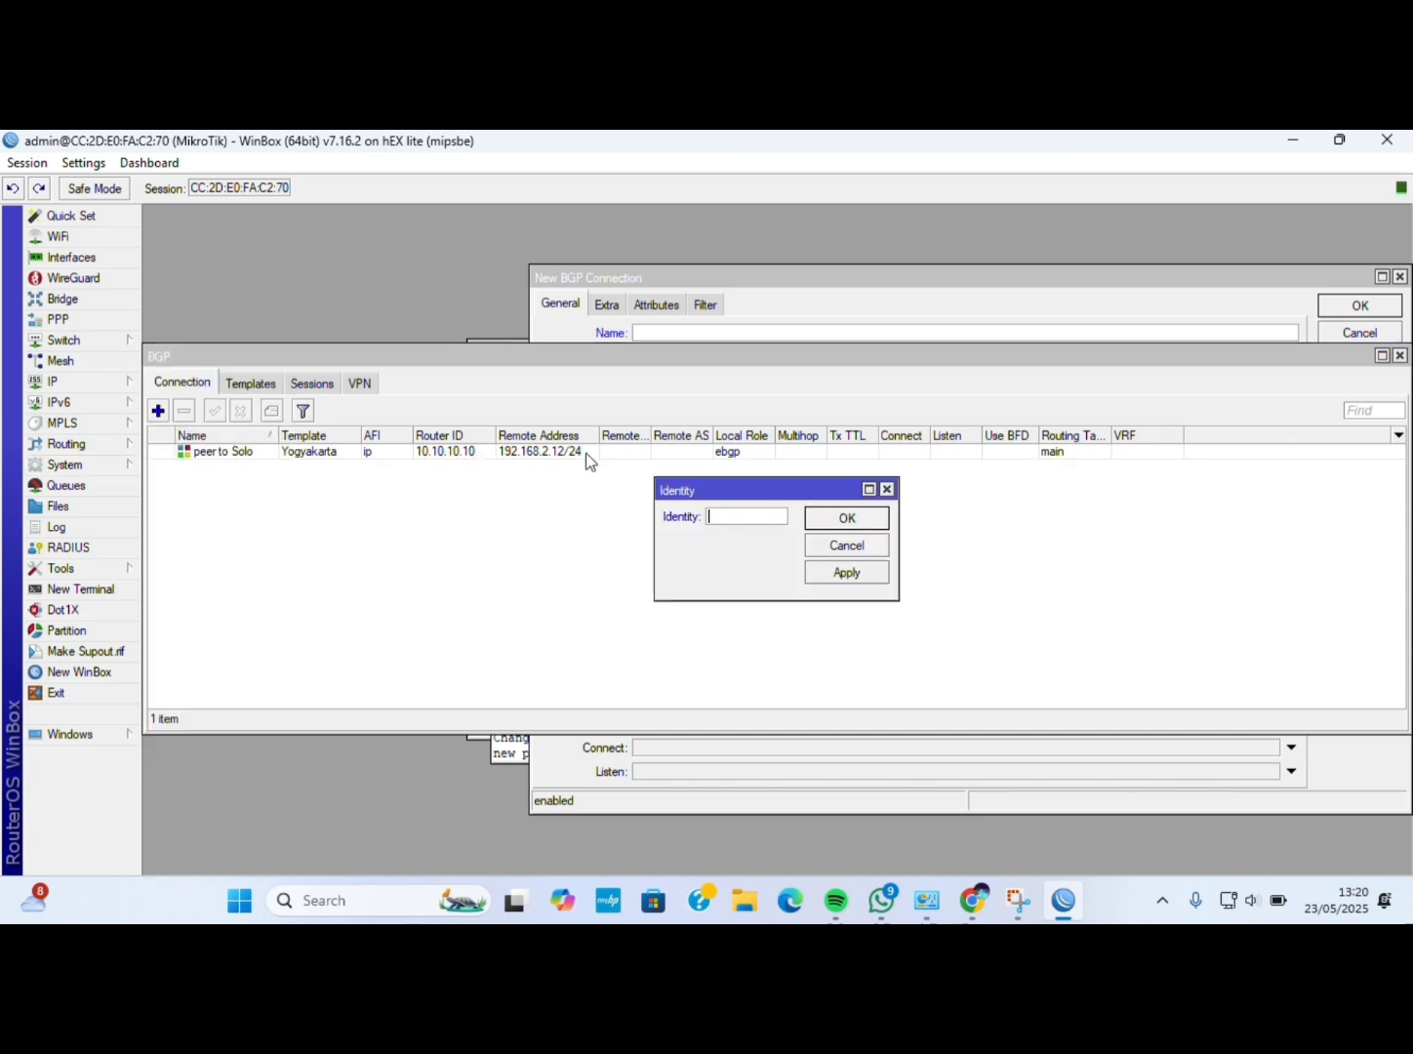
text(Yogyakarta)
key(BackSpace)
click(847, 573)
click(849, 518)
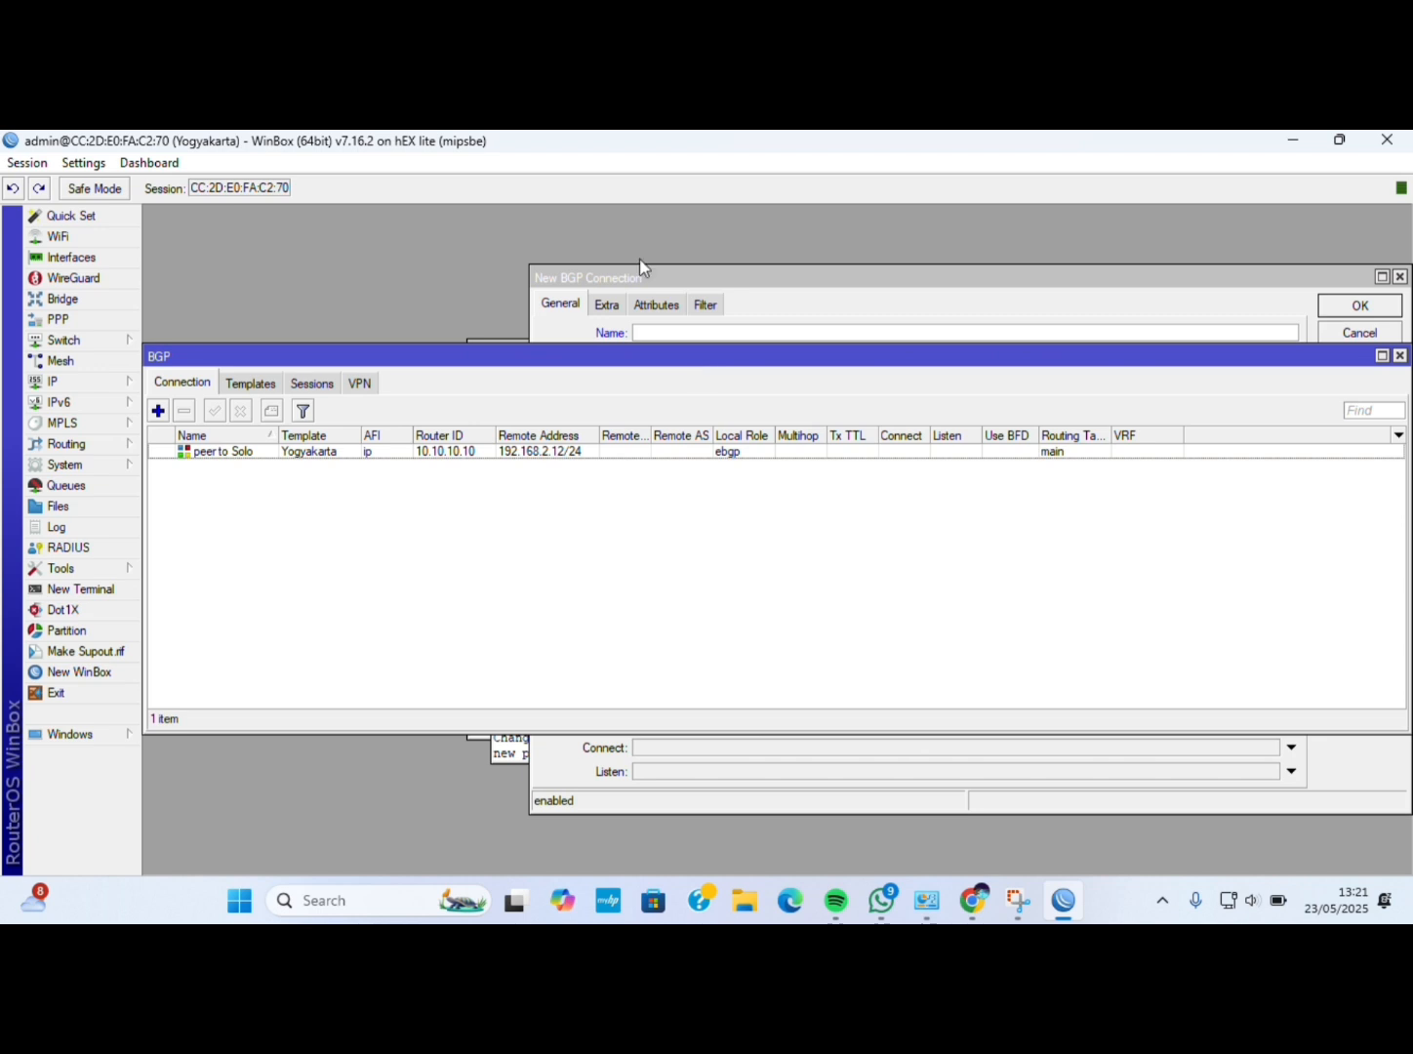
Cancel the stalled reconnect and connect to Solo from the refreshed Neighbors list.
click(641, 171)
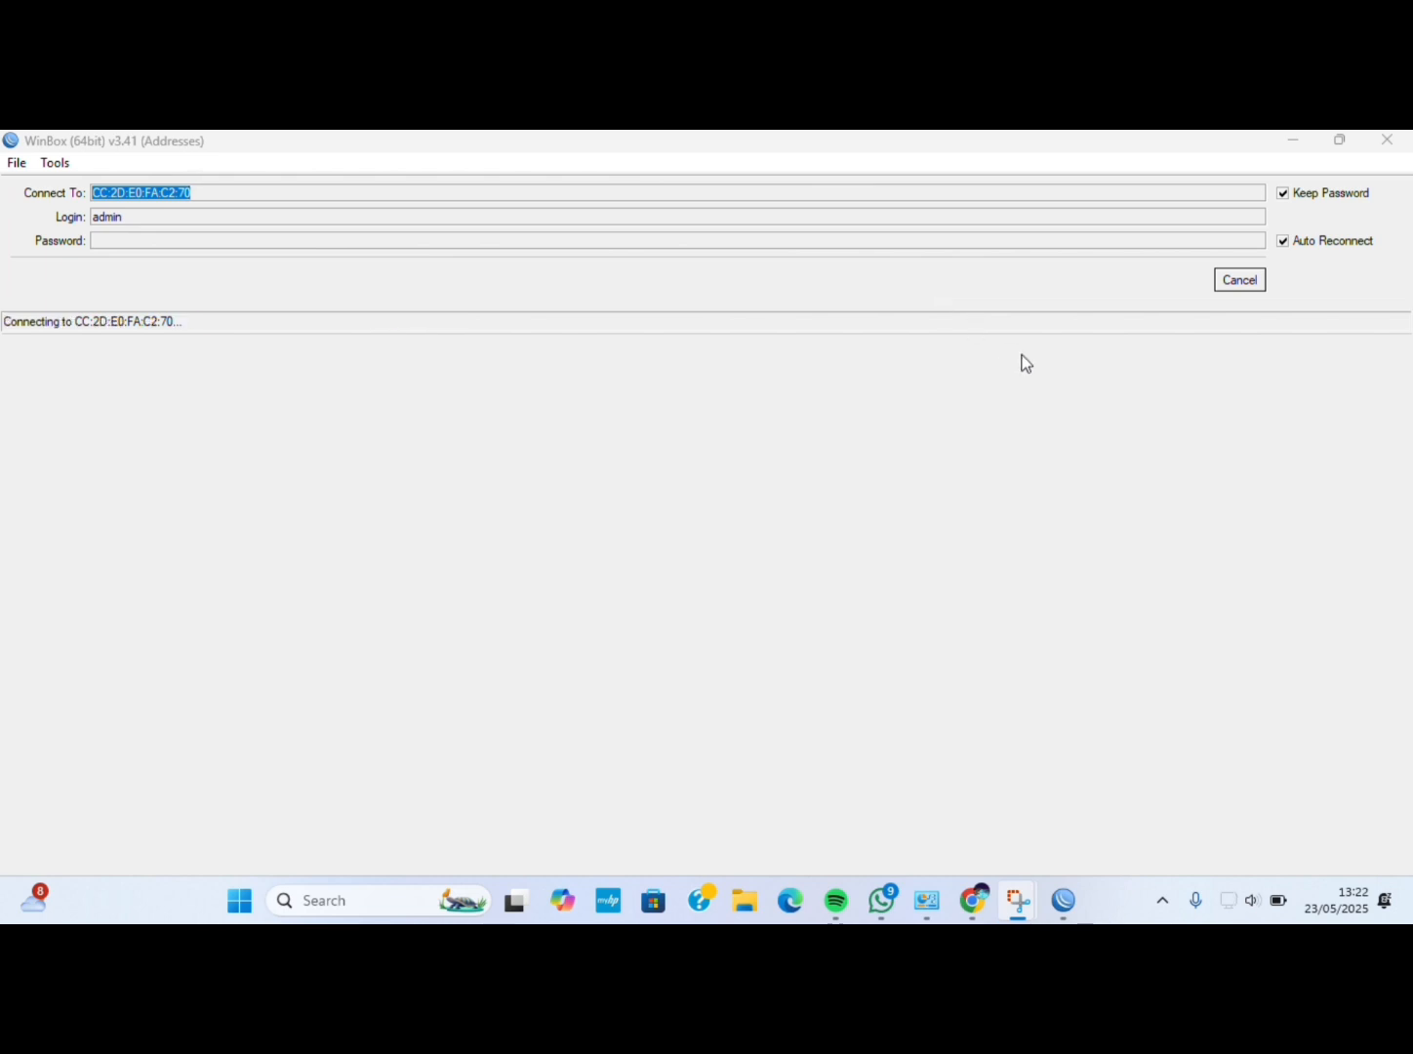
click(1257, 286)
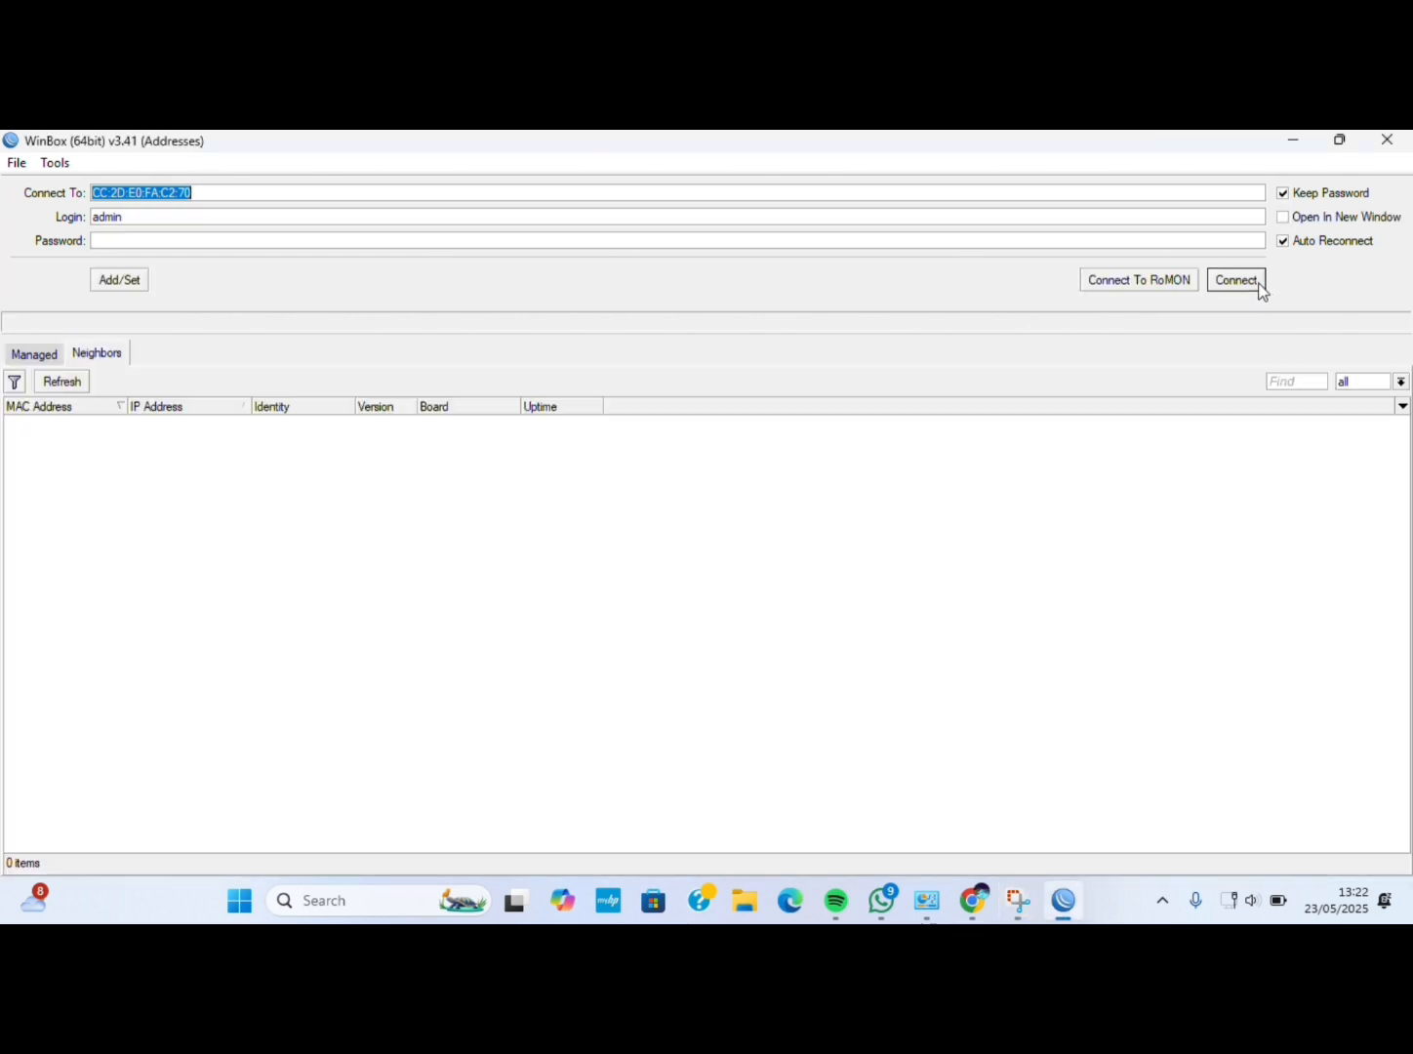
click(80, 382)
click(81, 423)
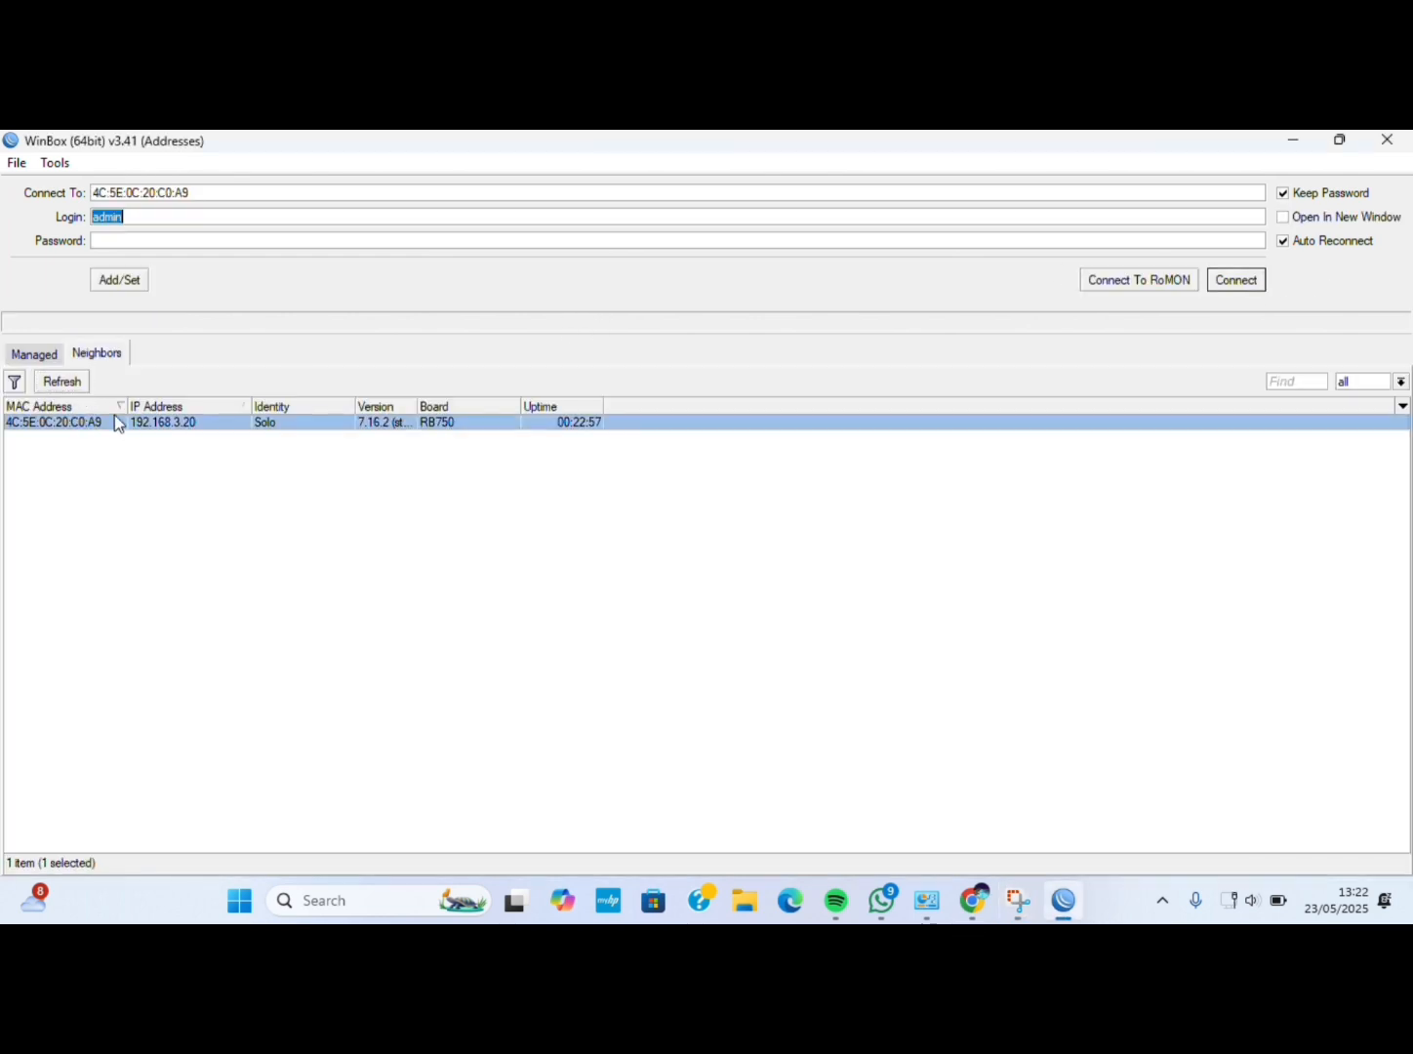
click(1244, 283)
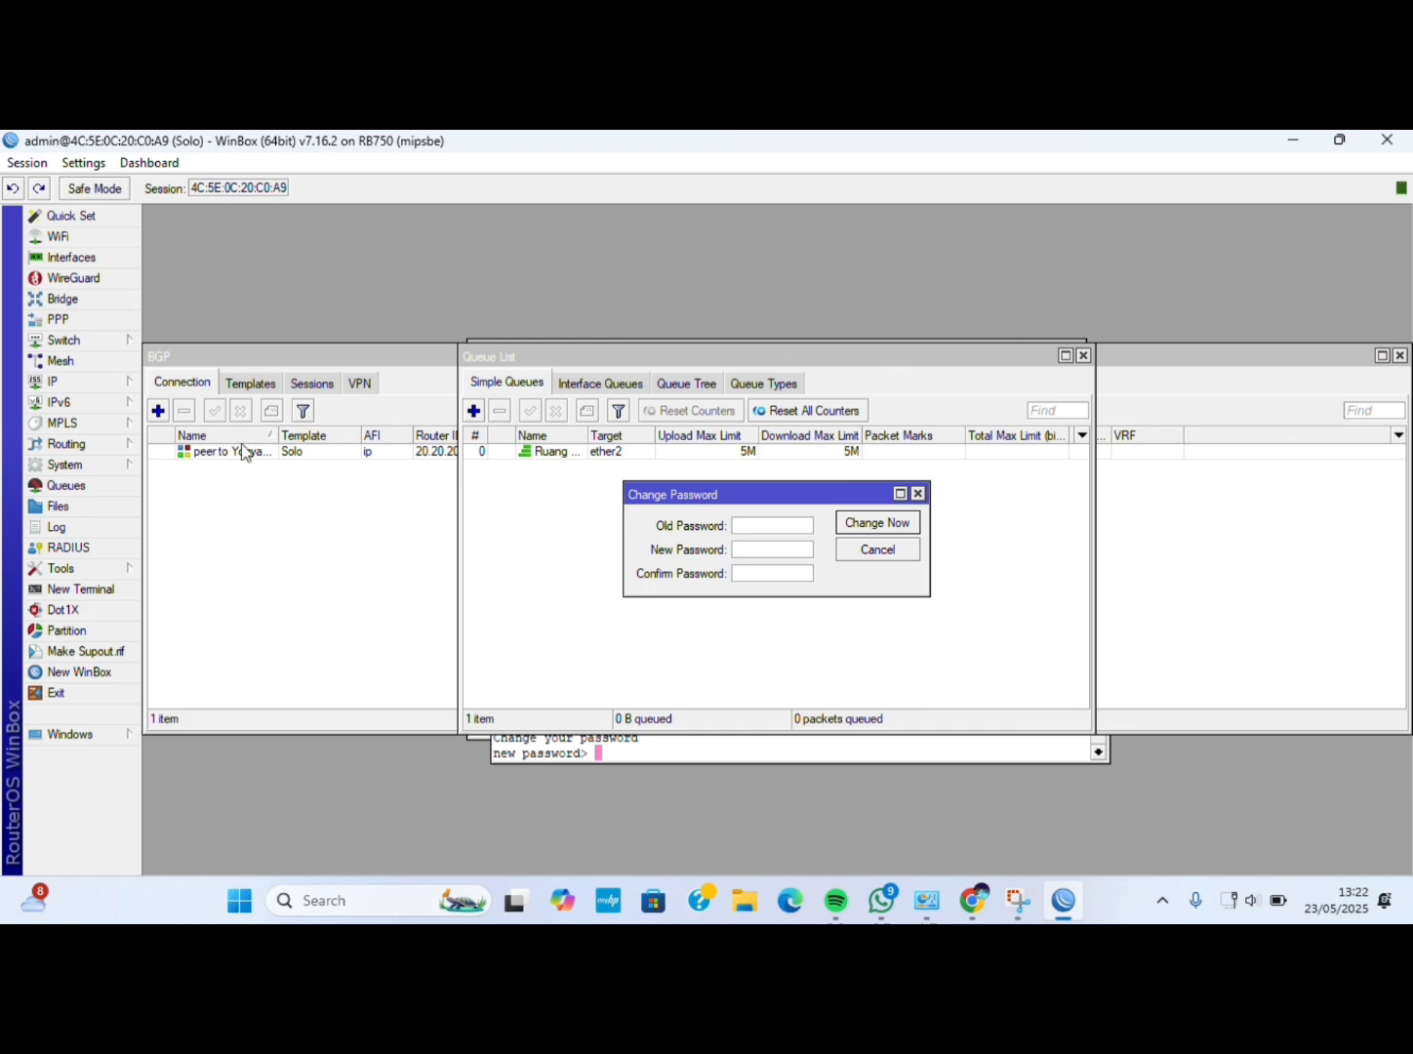
Reset the Solo router's configuration from System and confirm the reboot.
click(68, 468)
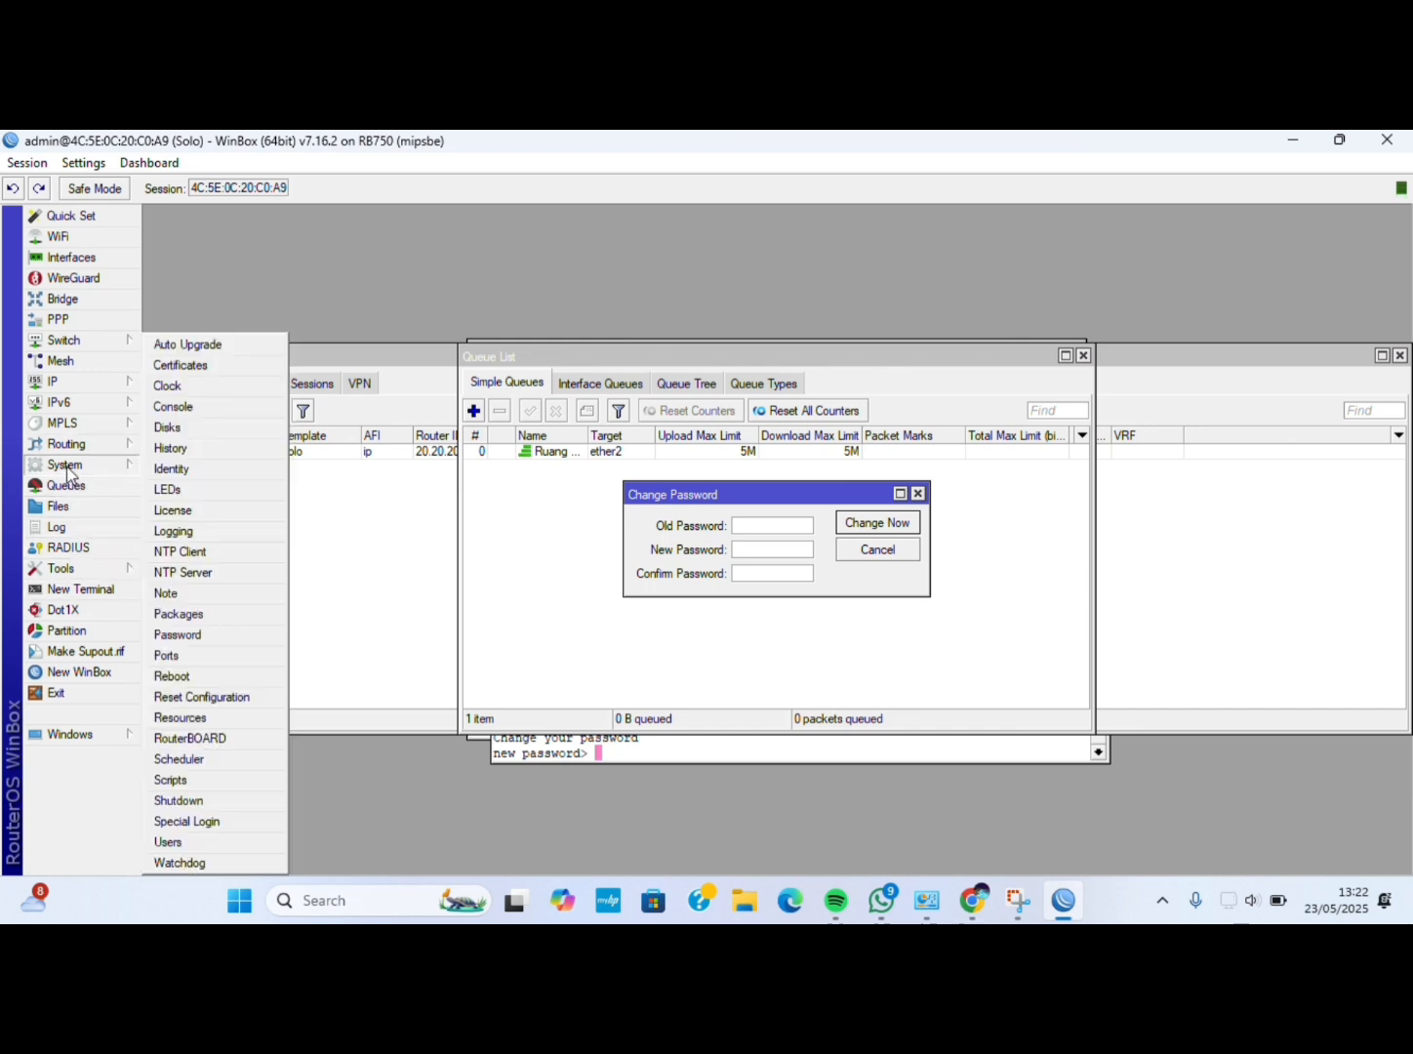
click(232, 700)
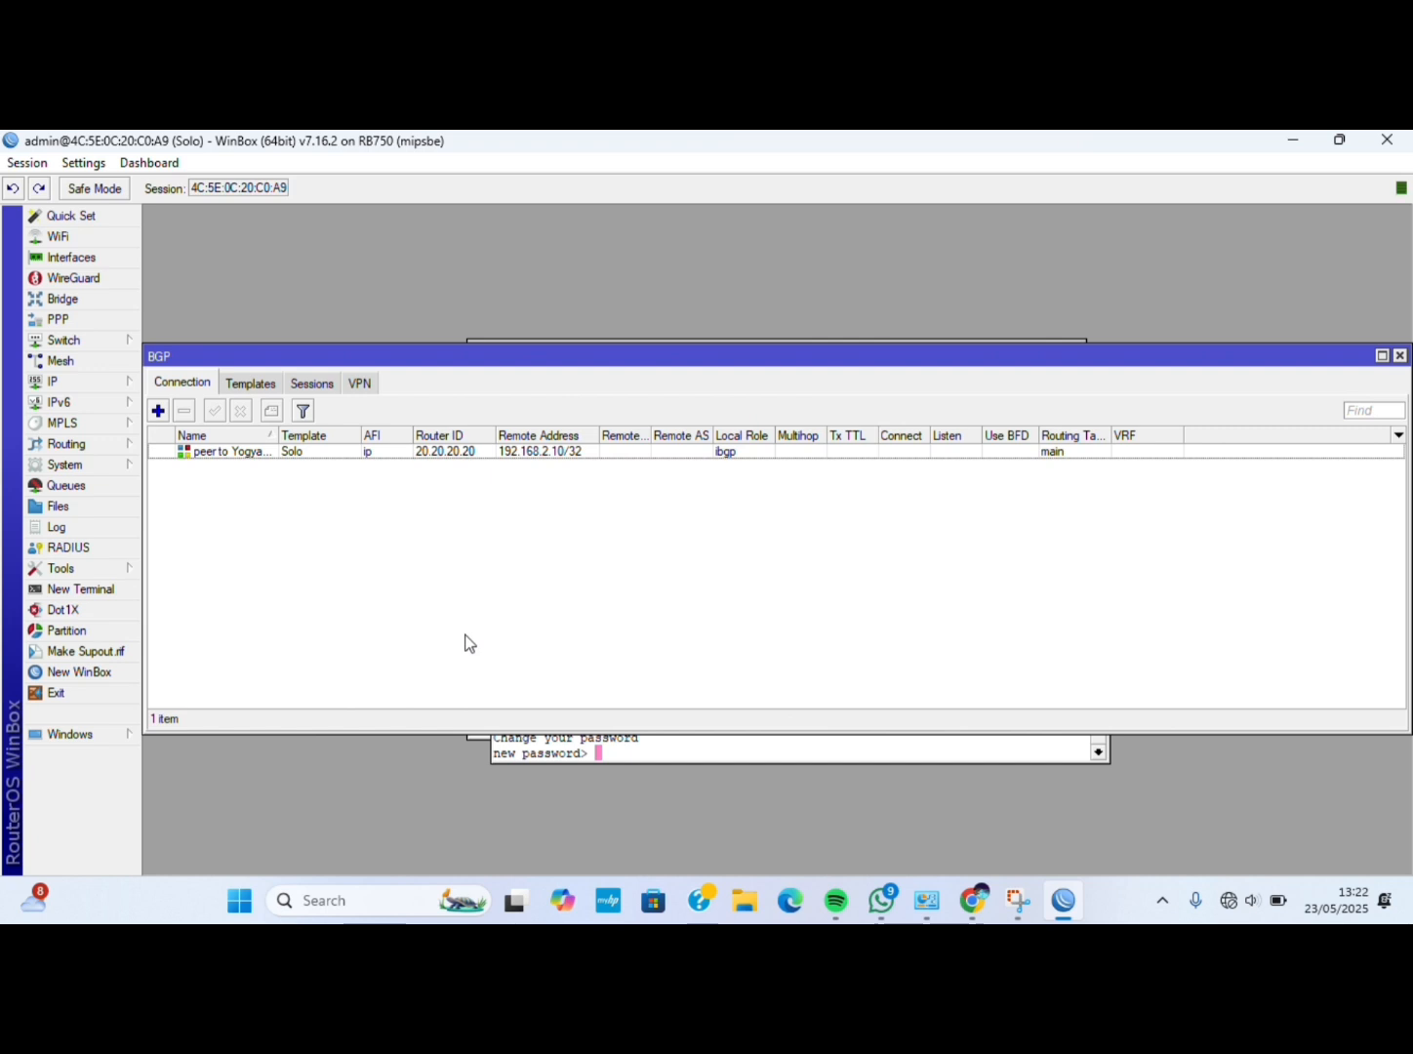
click(93, 467)
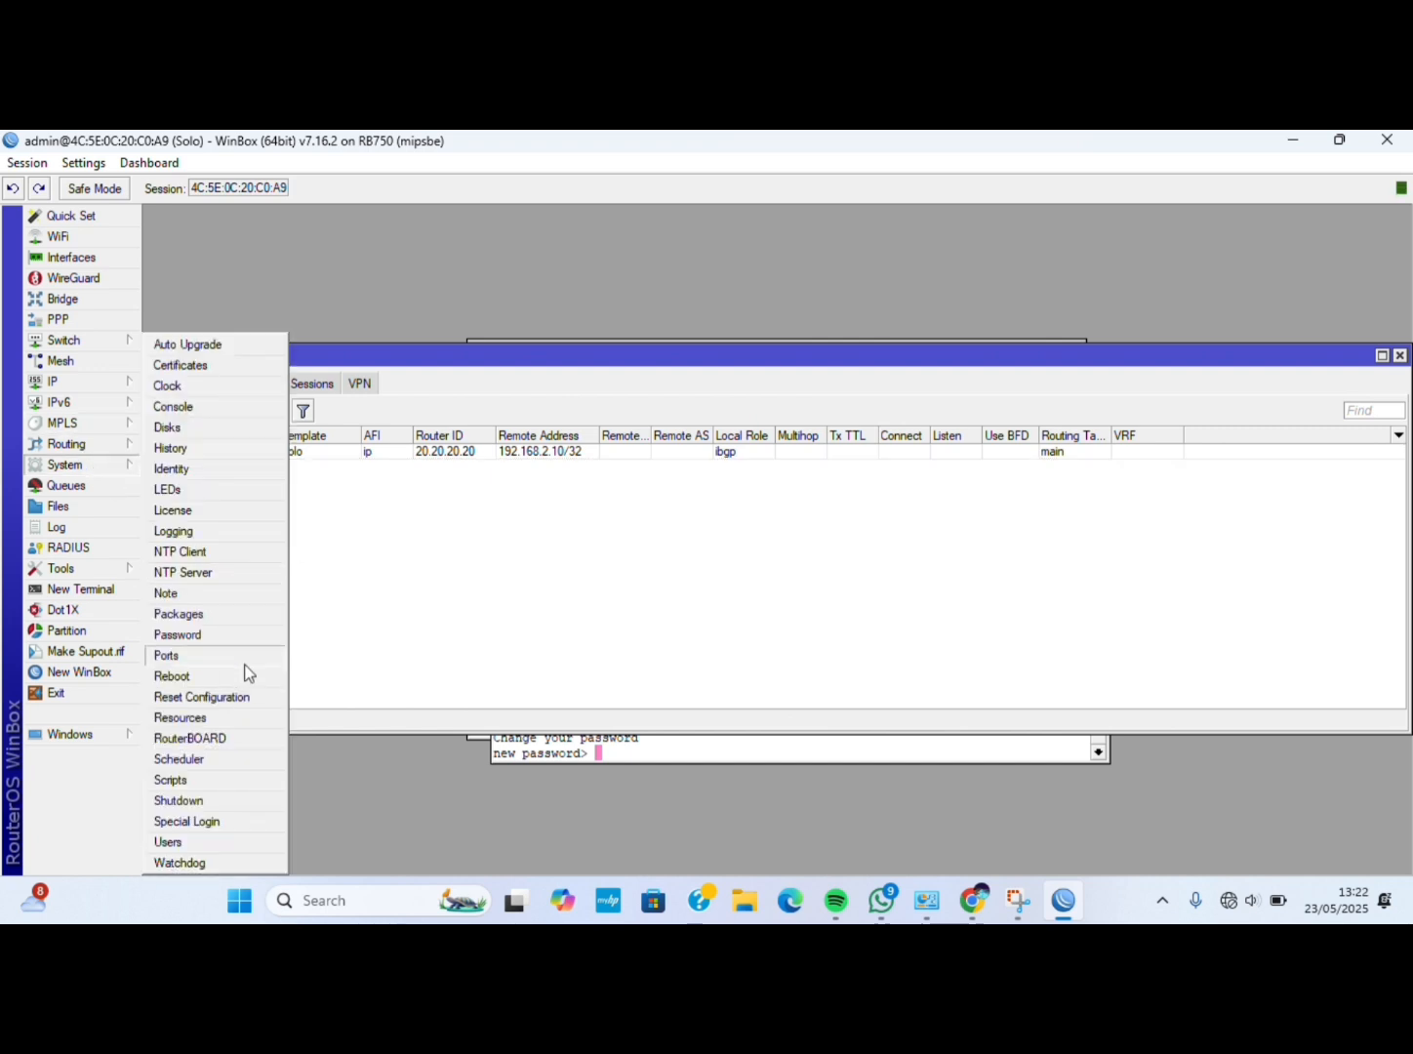
click(249, 710)
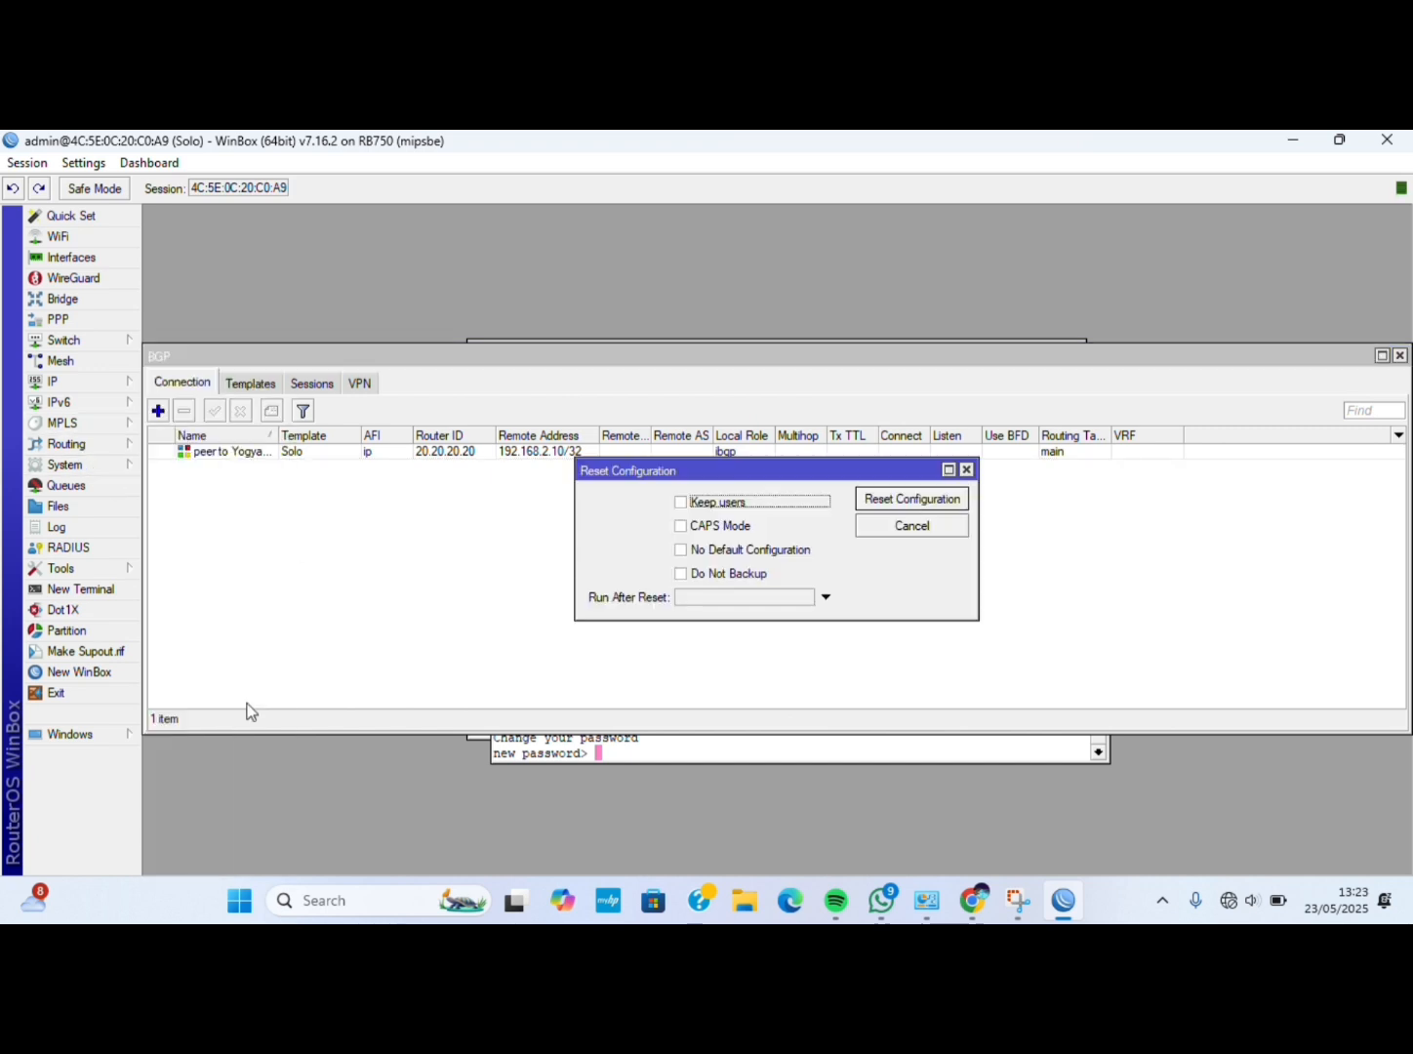
click(887, 502)
click(793, 534)
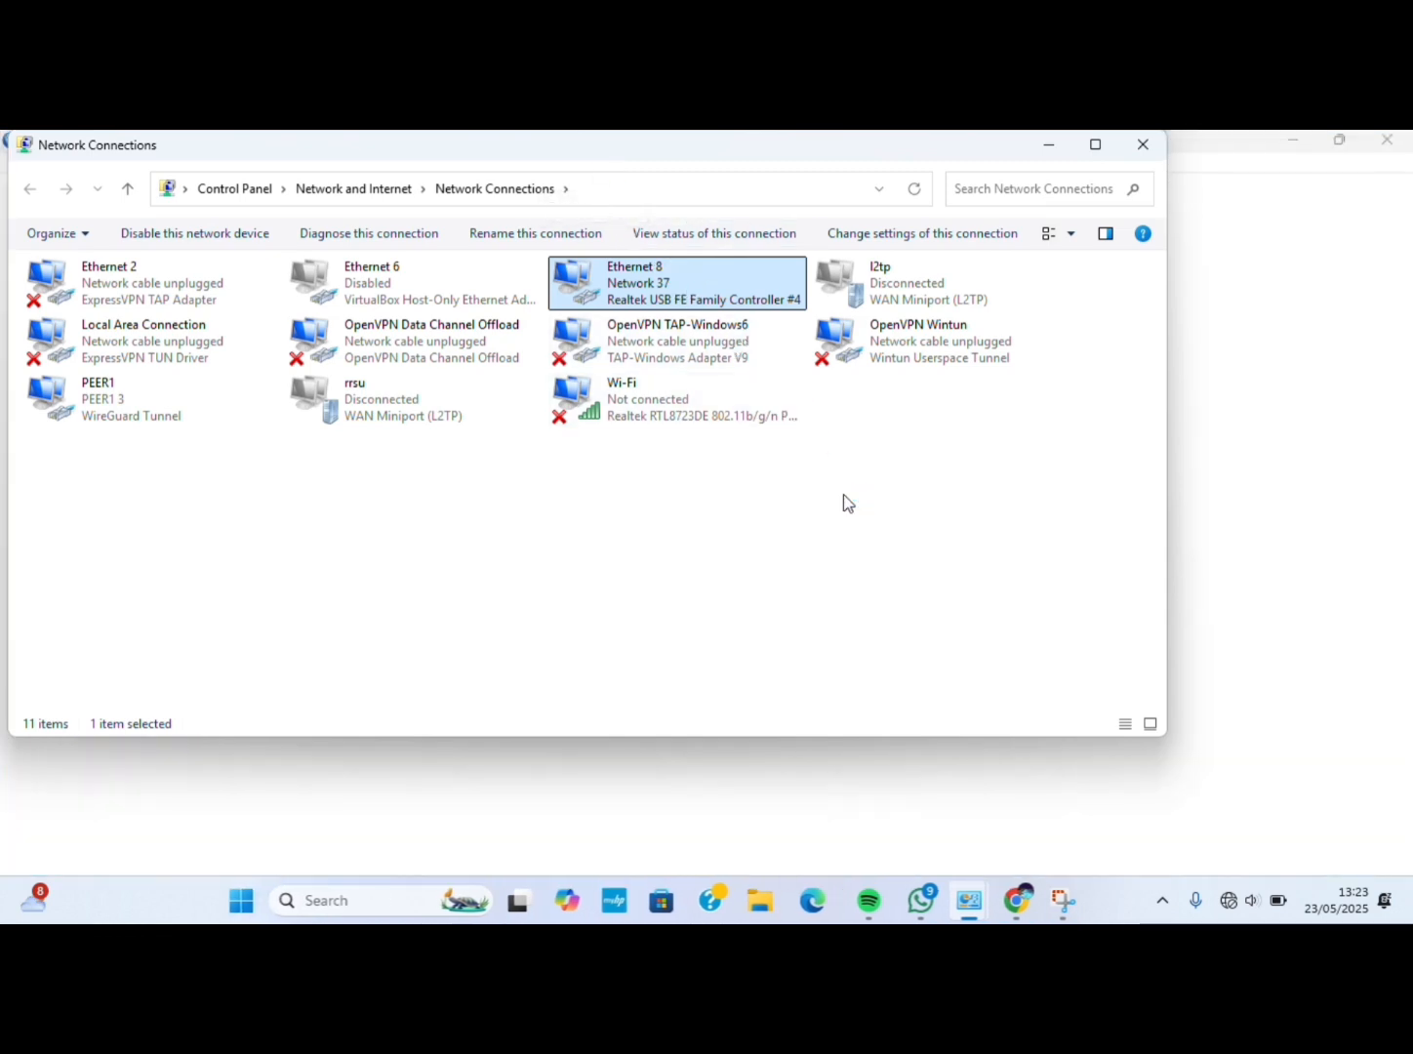
Minimize the Network Connections window to bring WinBox back.
click(1048, 146)
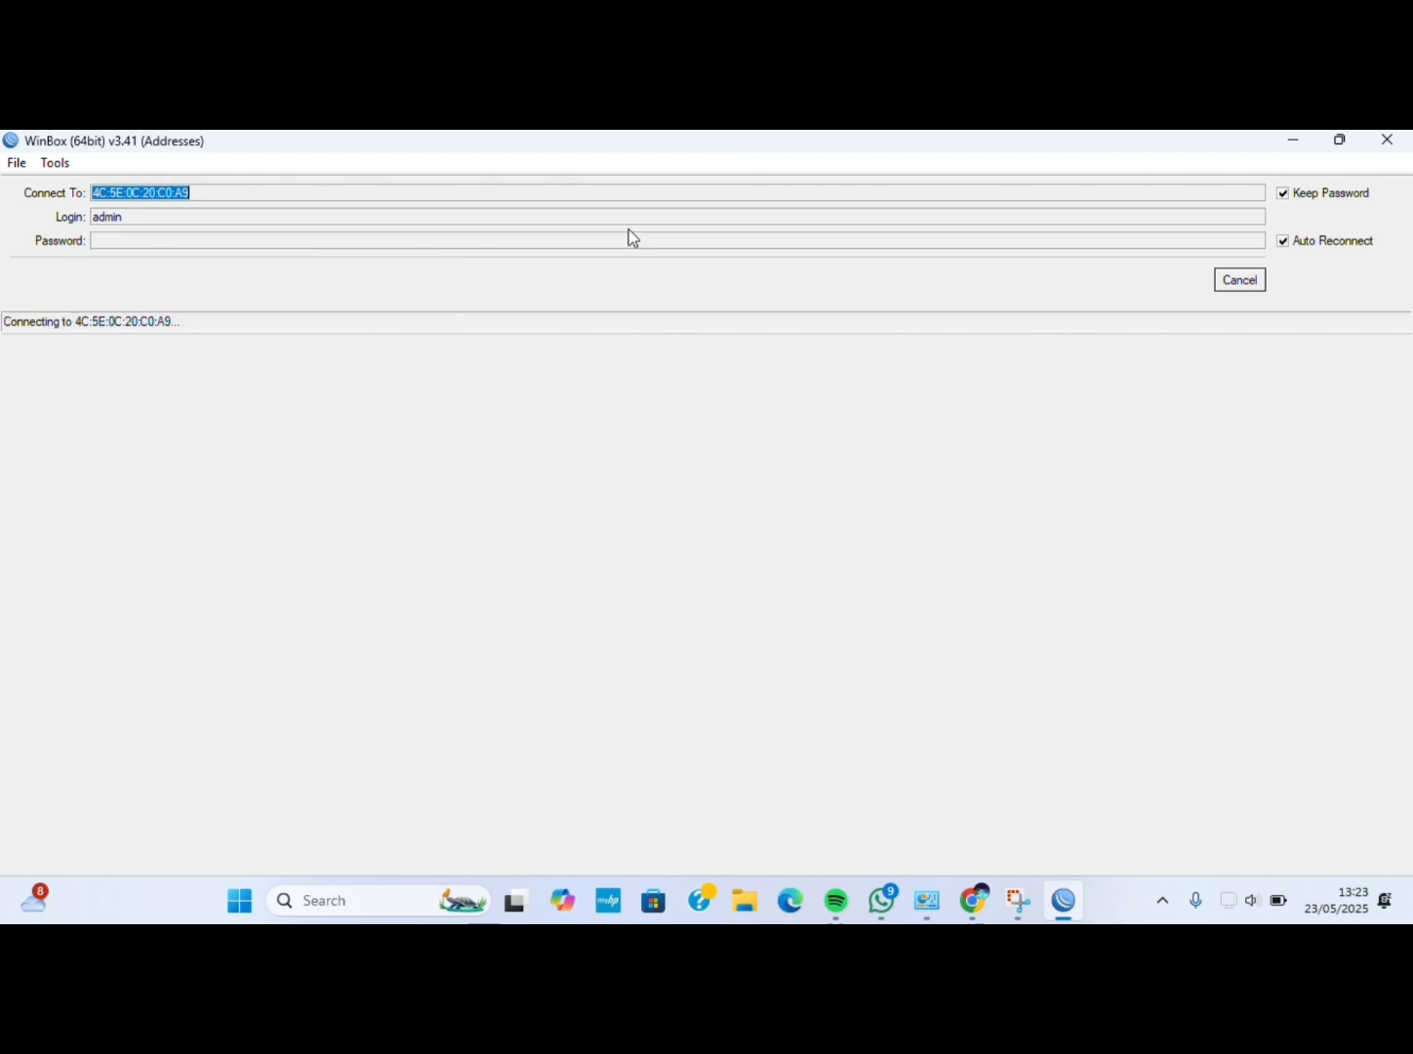
Stop the pending reconnect and connect to the reset MikroTik RB750 at 0.0.0.0.
click(1238, 283)
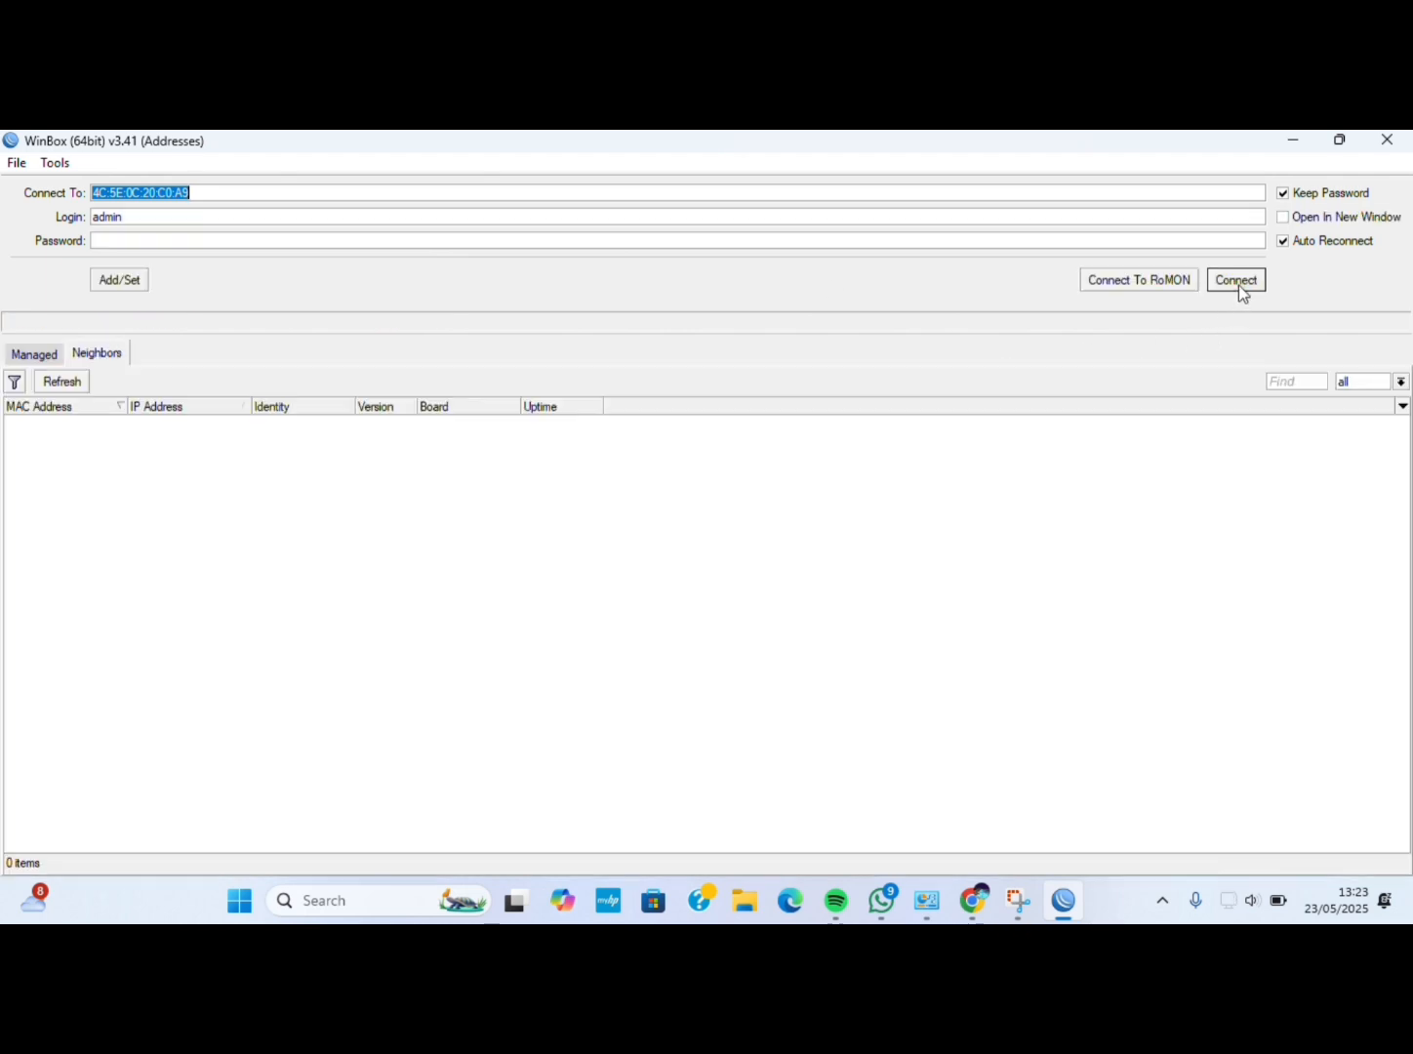
click(76, 381)
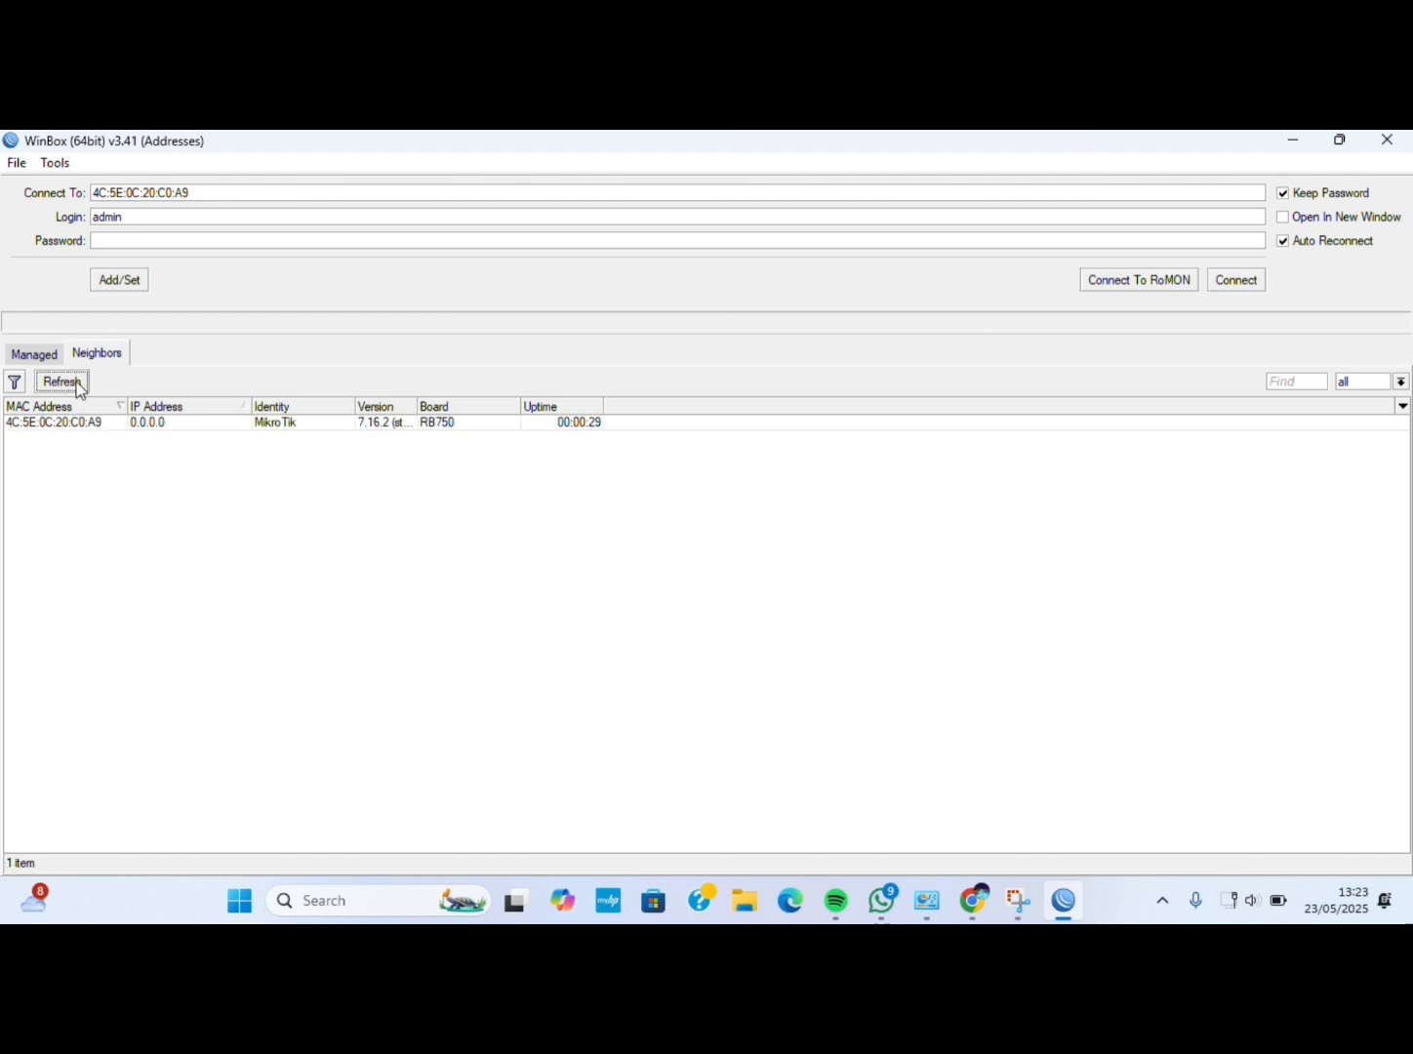
click(79, 422)
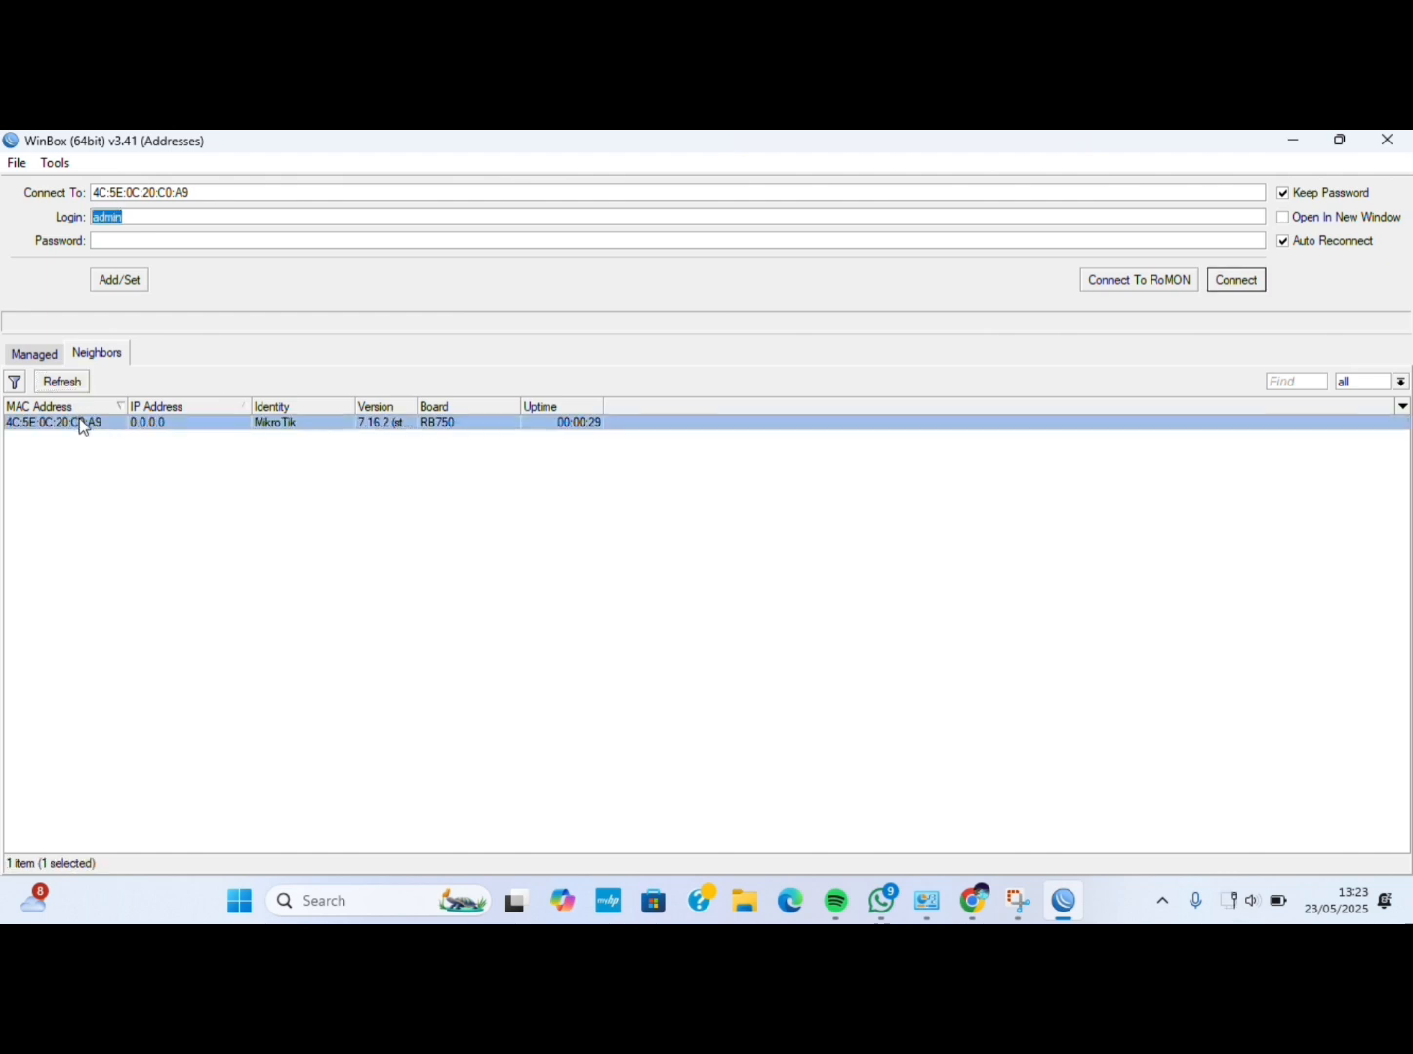
click(1233, 282)
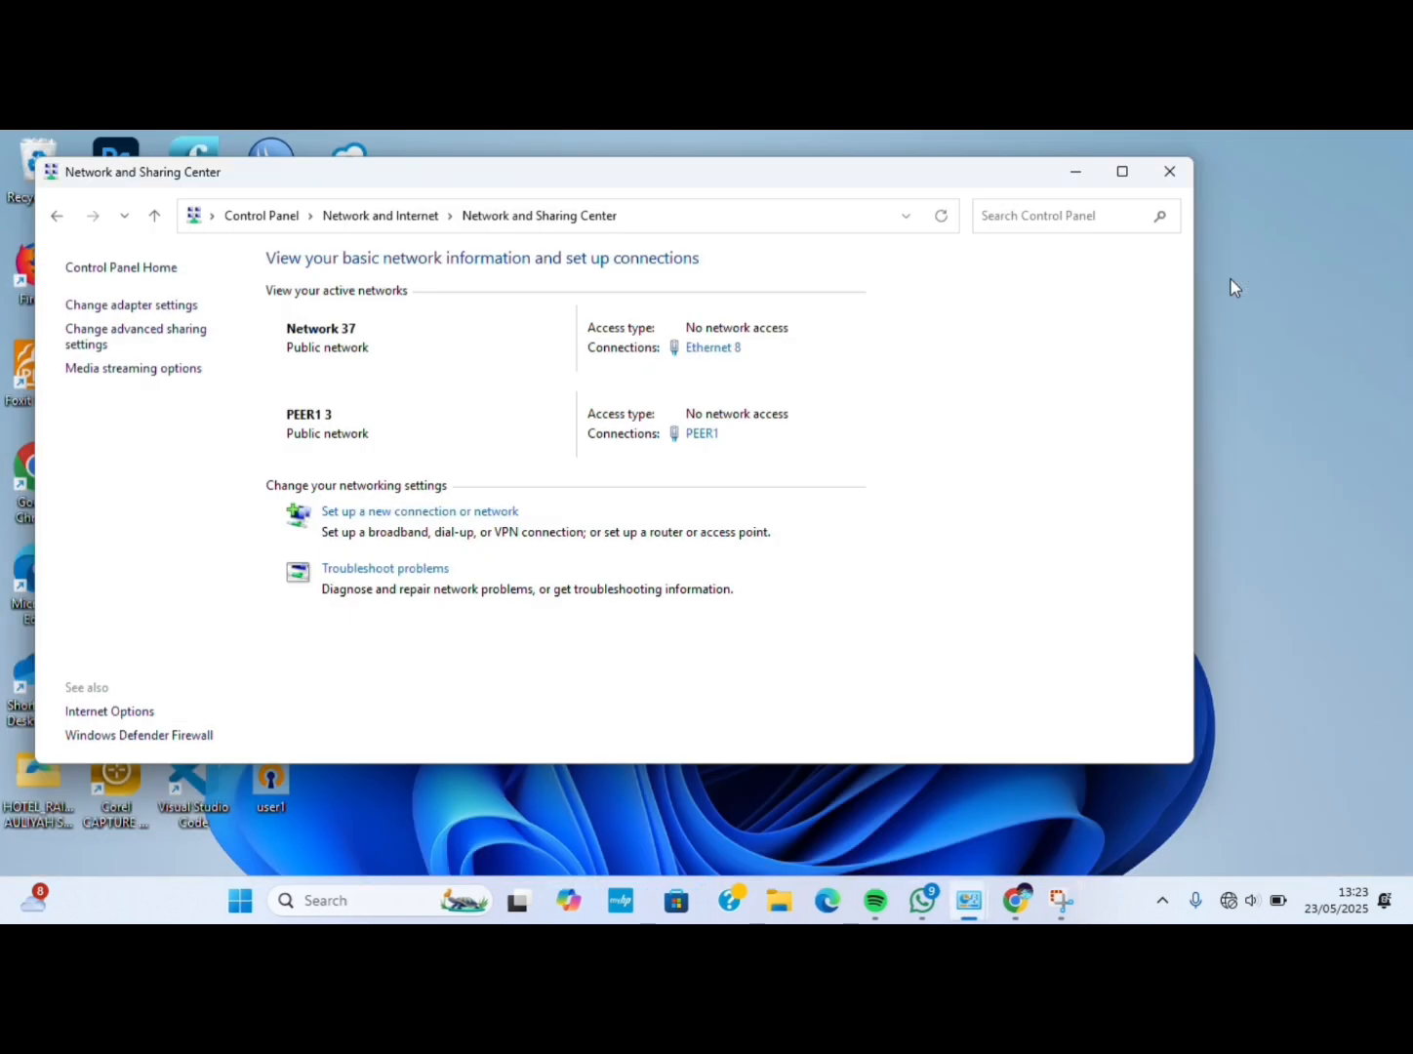
Check Ethernet 8 in the adapter list, then put the window away.
click(173, 309)
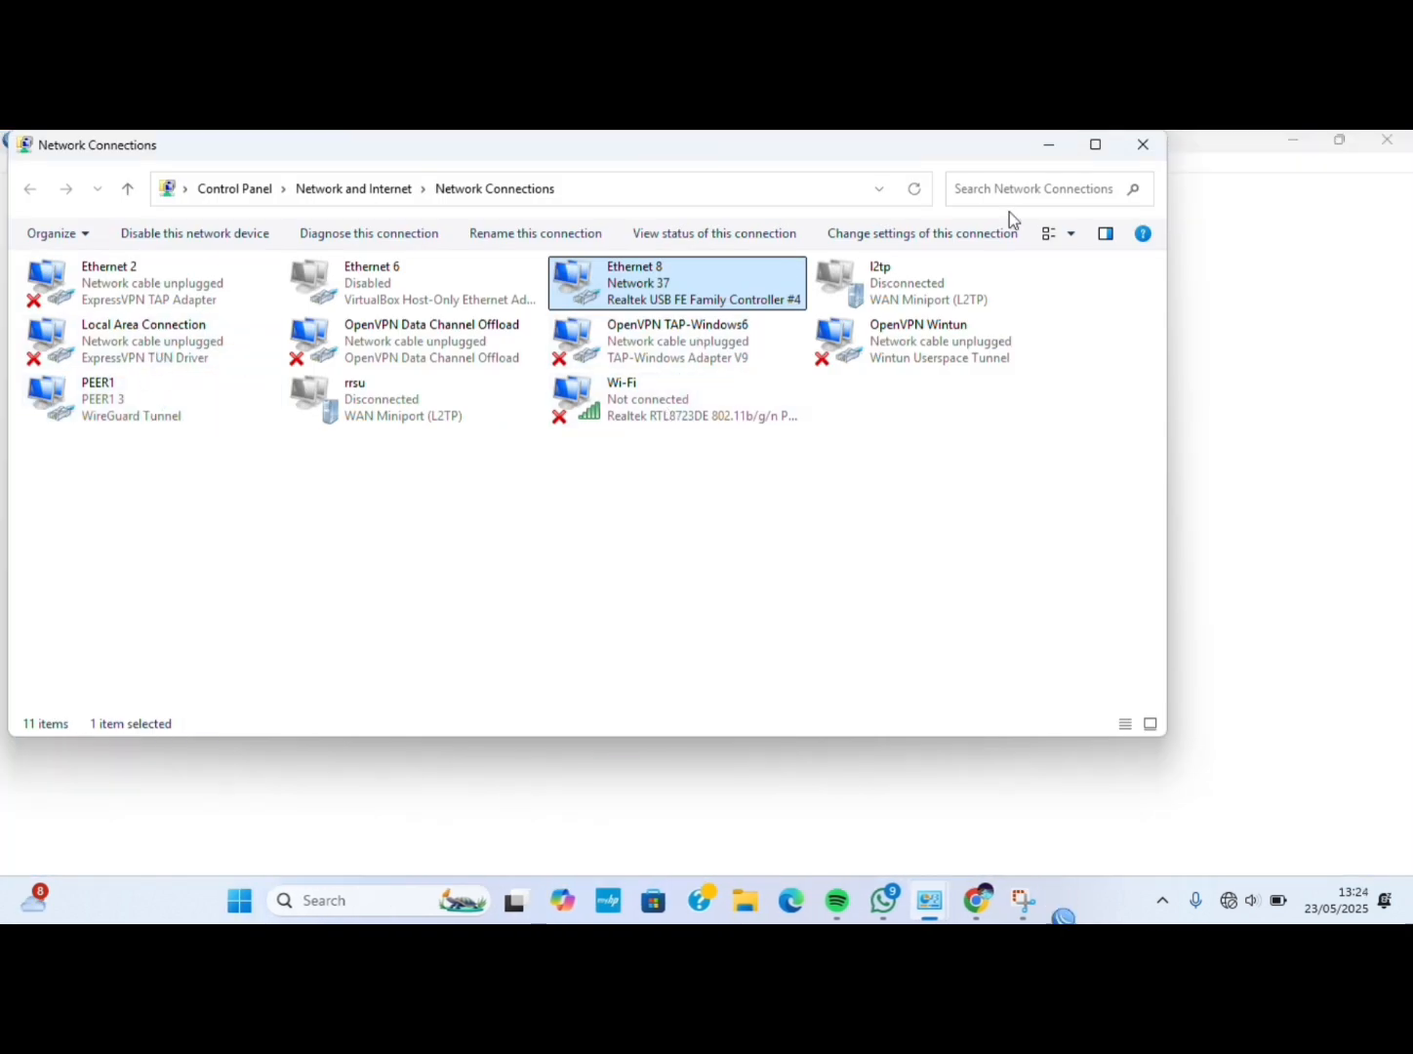
click(1044, 148)
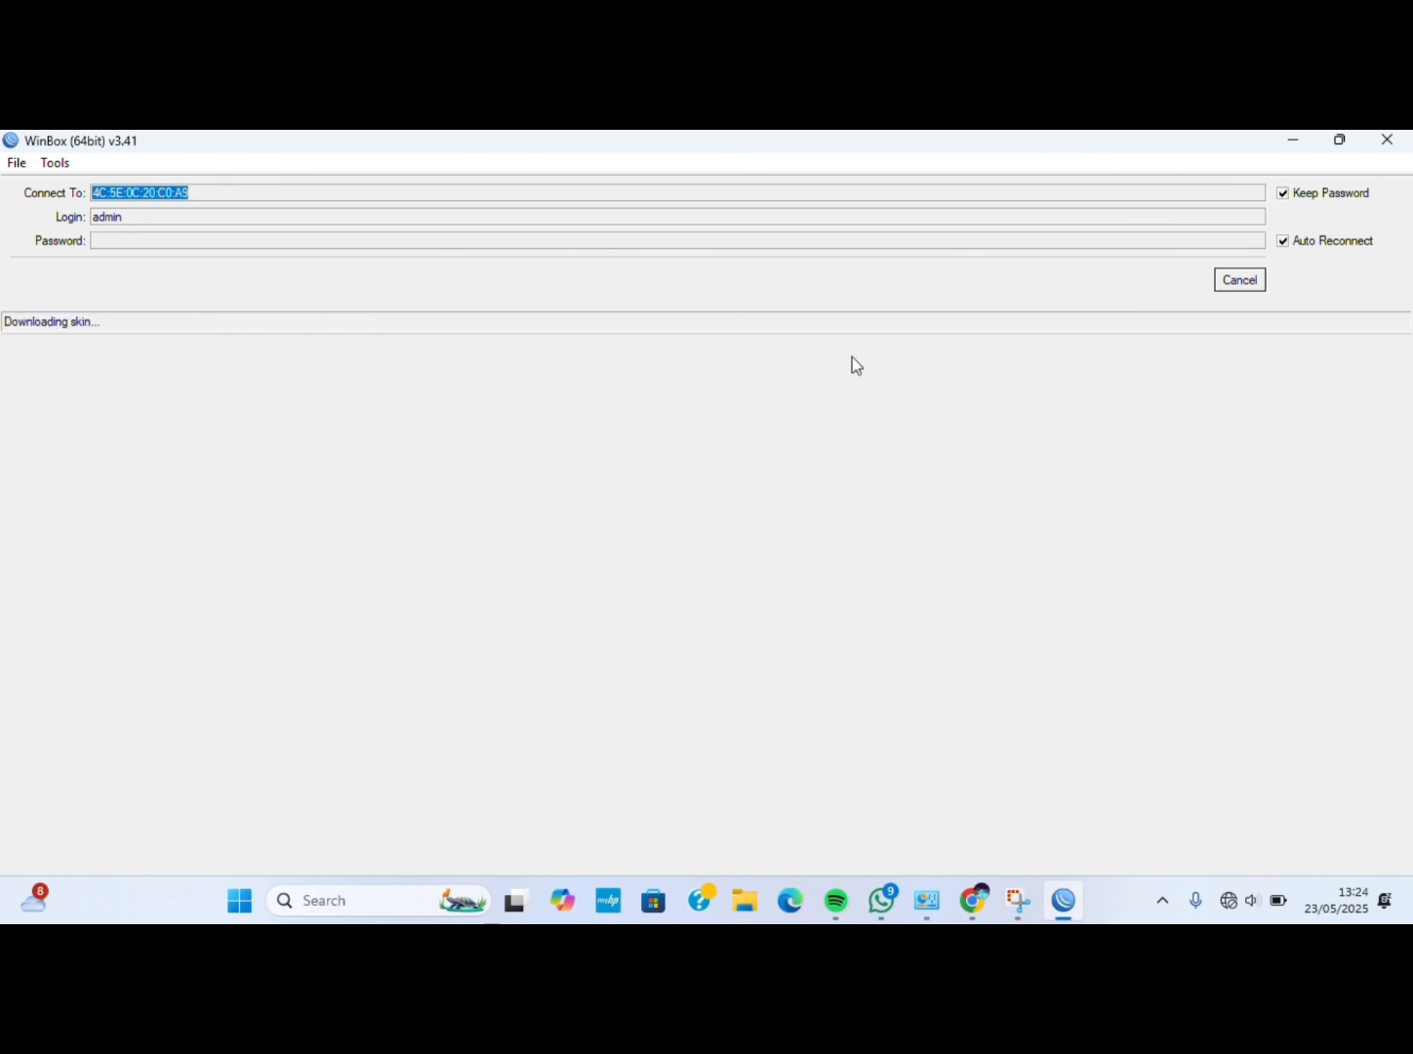
Switch back to WinBox and choose Remove Configuration in the RouterOS Default Configuration dialog.
key(alt+Tab)
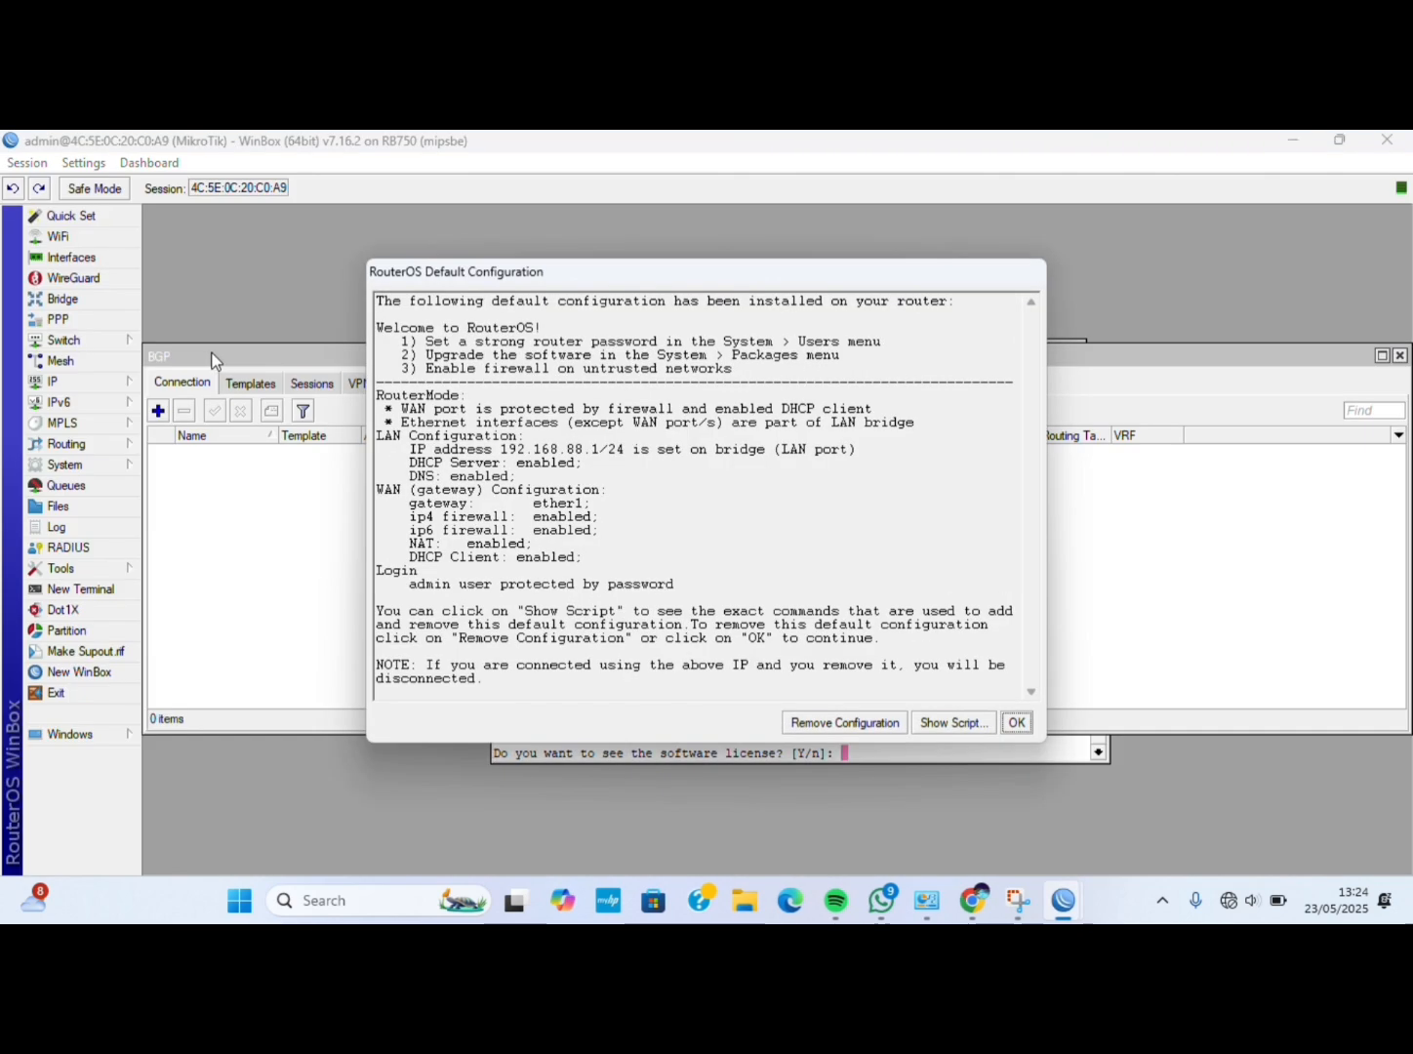
click(834, 723)
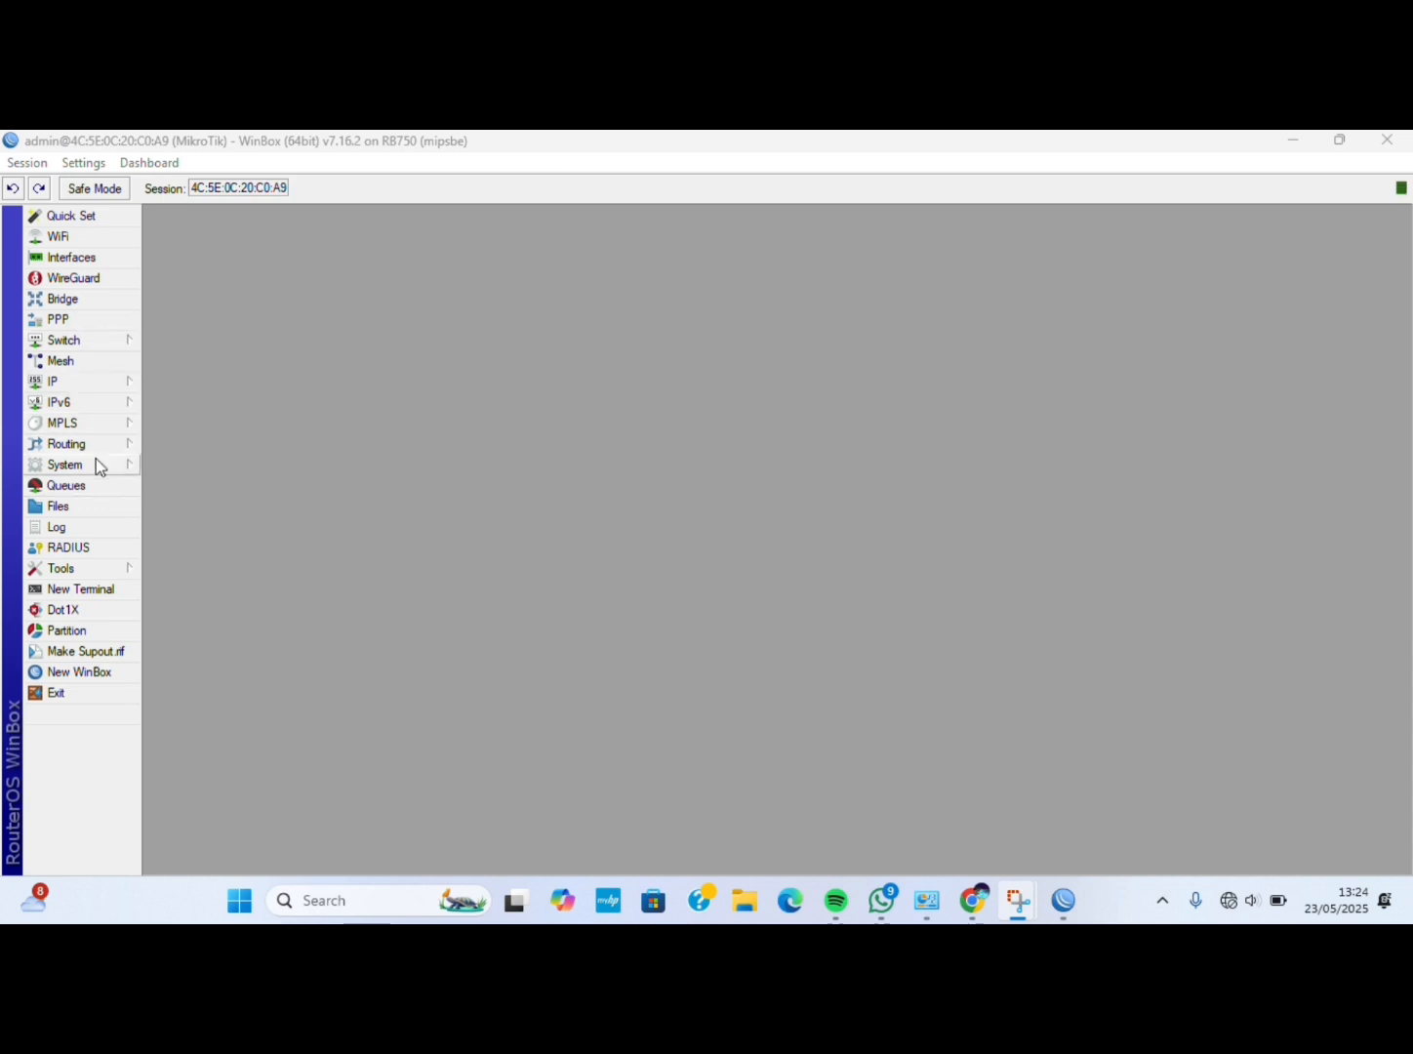
Change the identity from MikroTik to Solo in System > Identity and apply it.
click(88, 464)
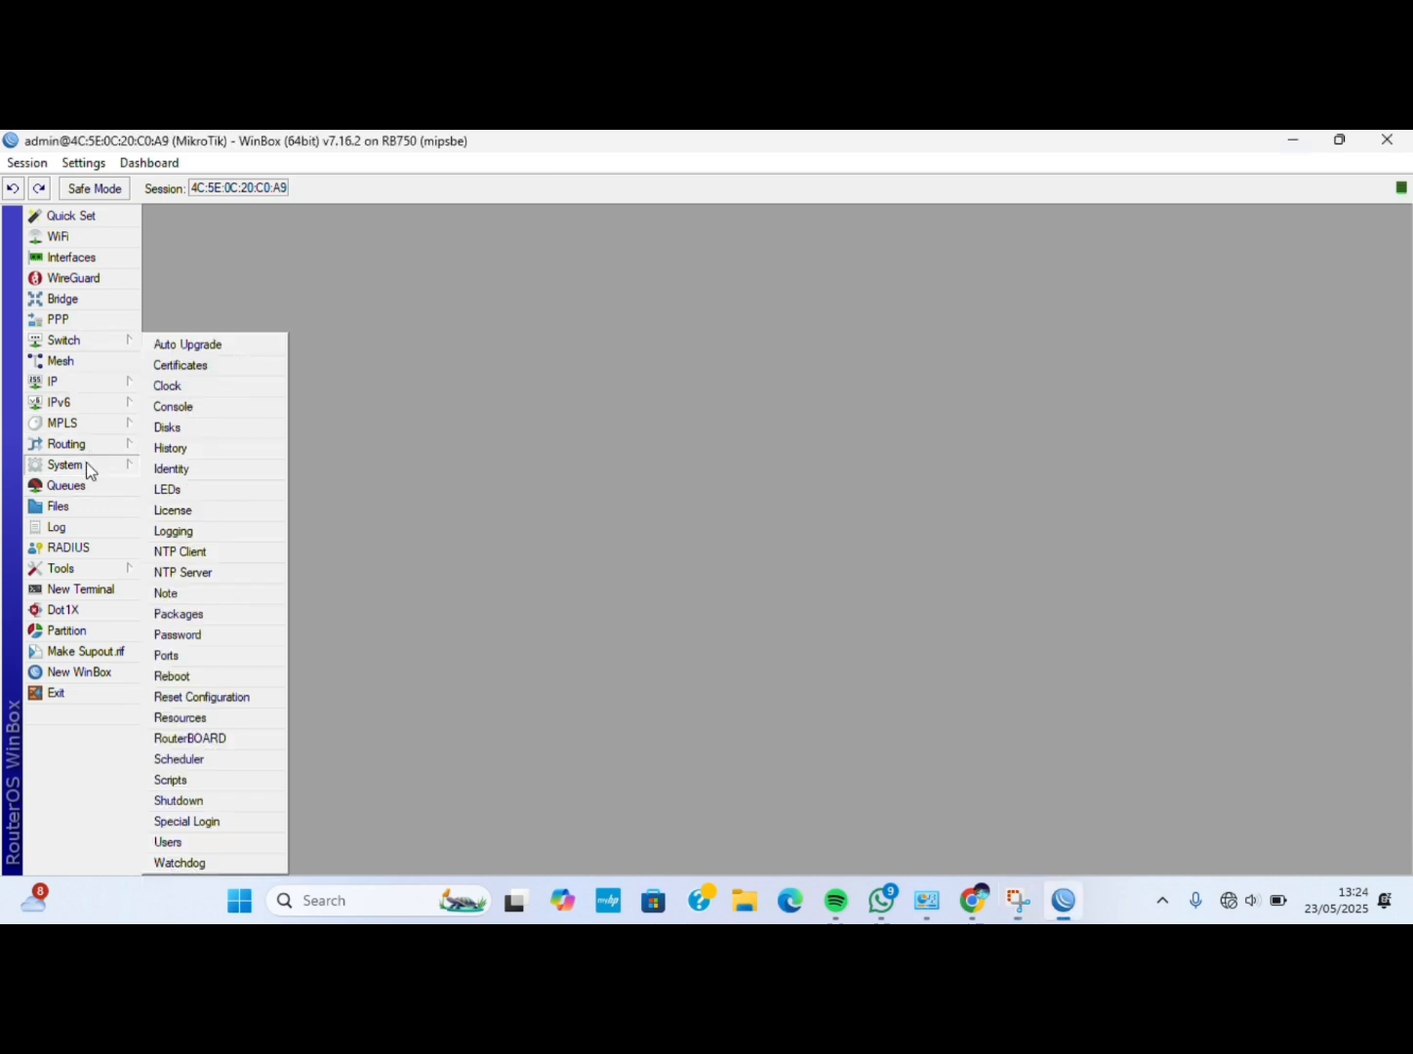
click(206, 469)
key(BackSpace)
text(Splp)
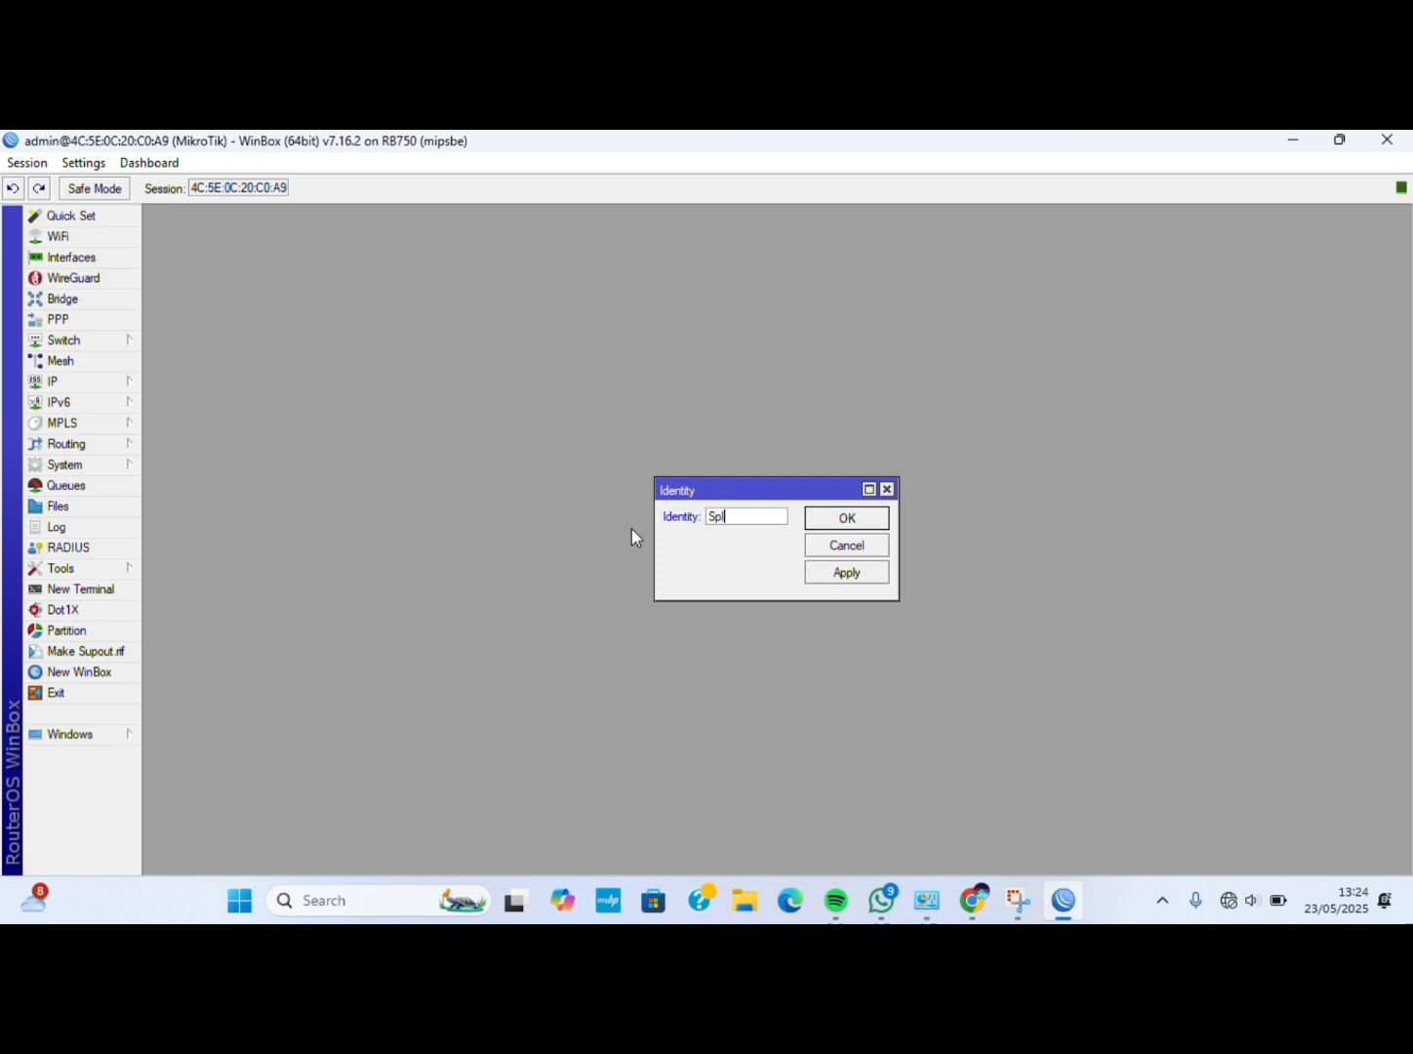
key(BackSpace)
key(BackSpace)
key(BackSpace)
text(olo)
click(849, 572)
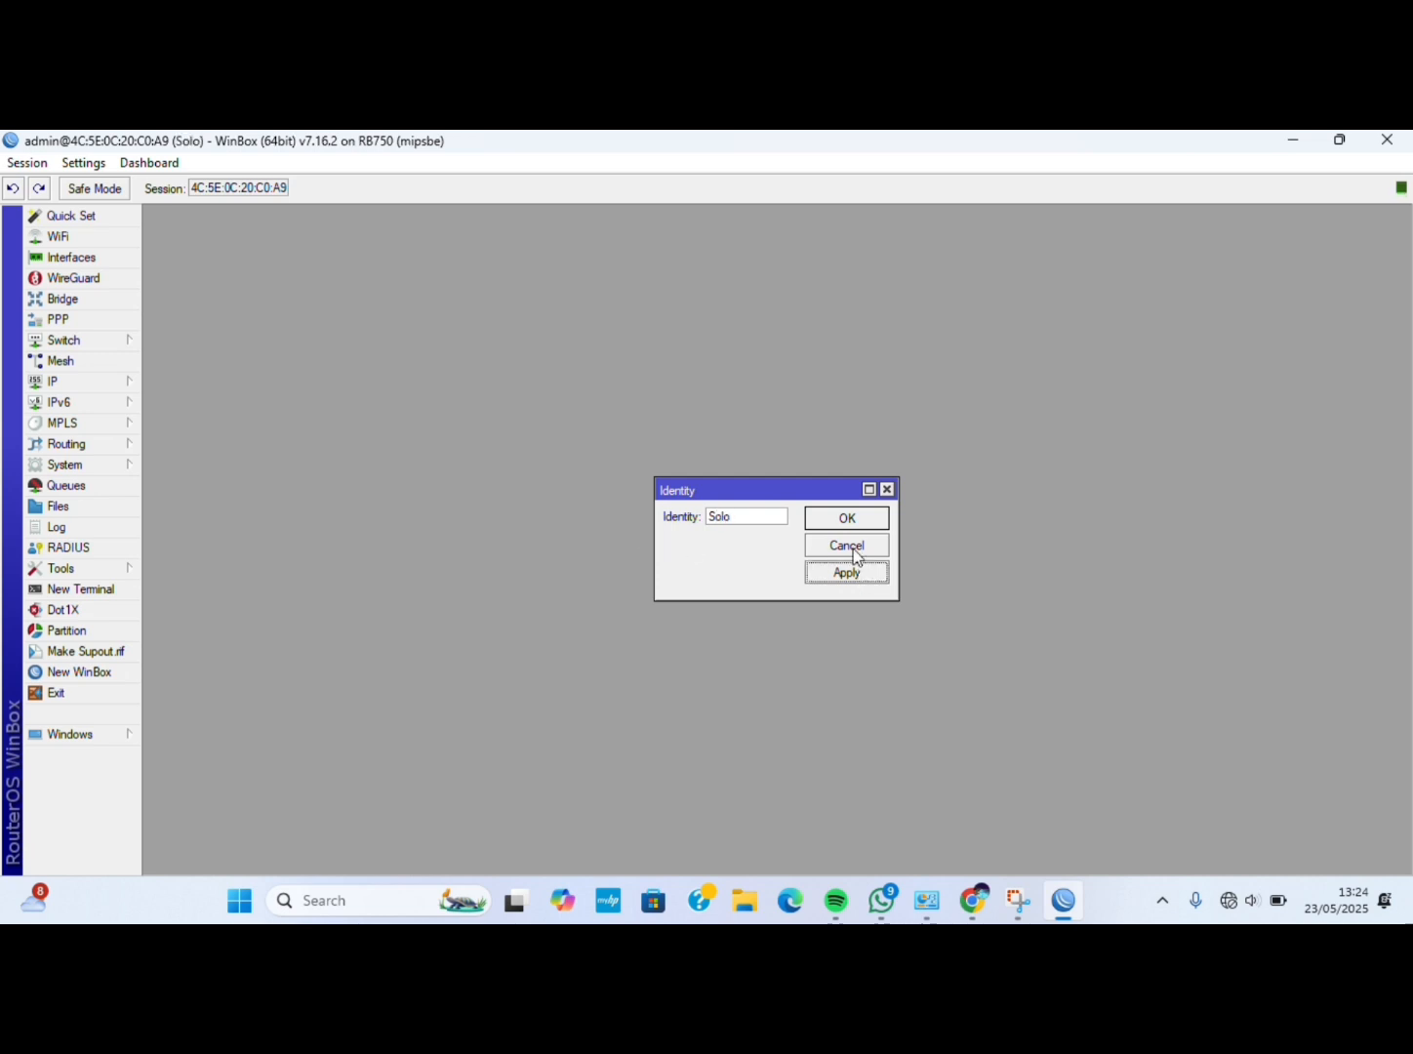
click(843, 529)
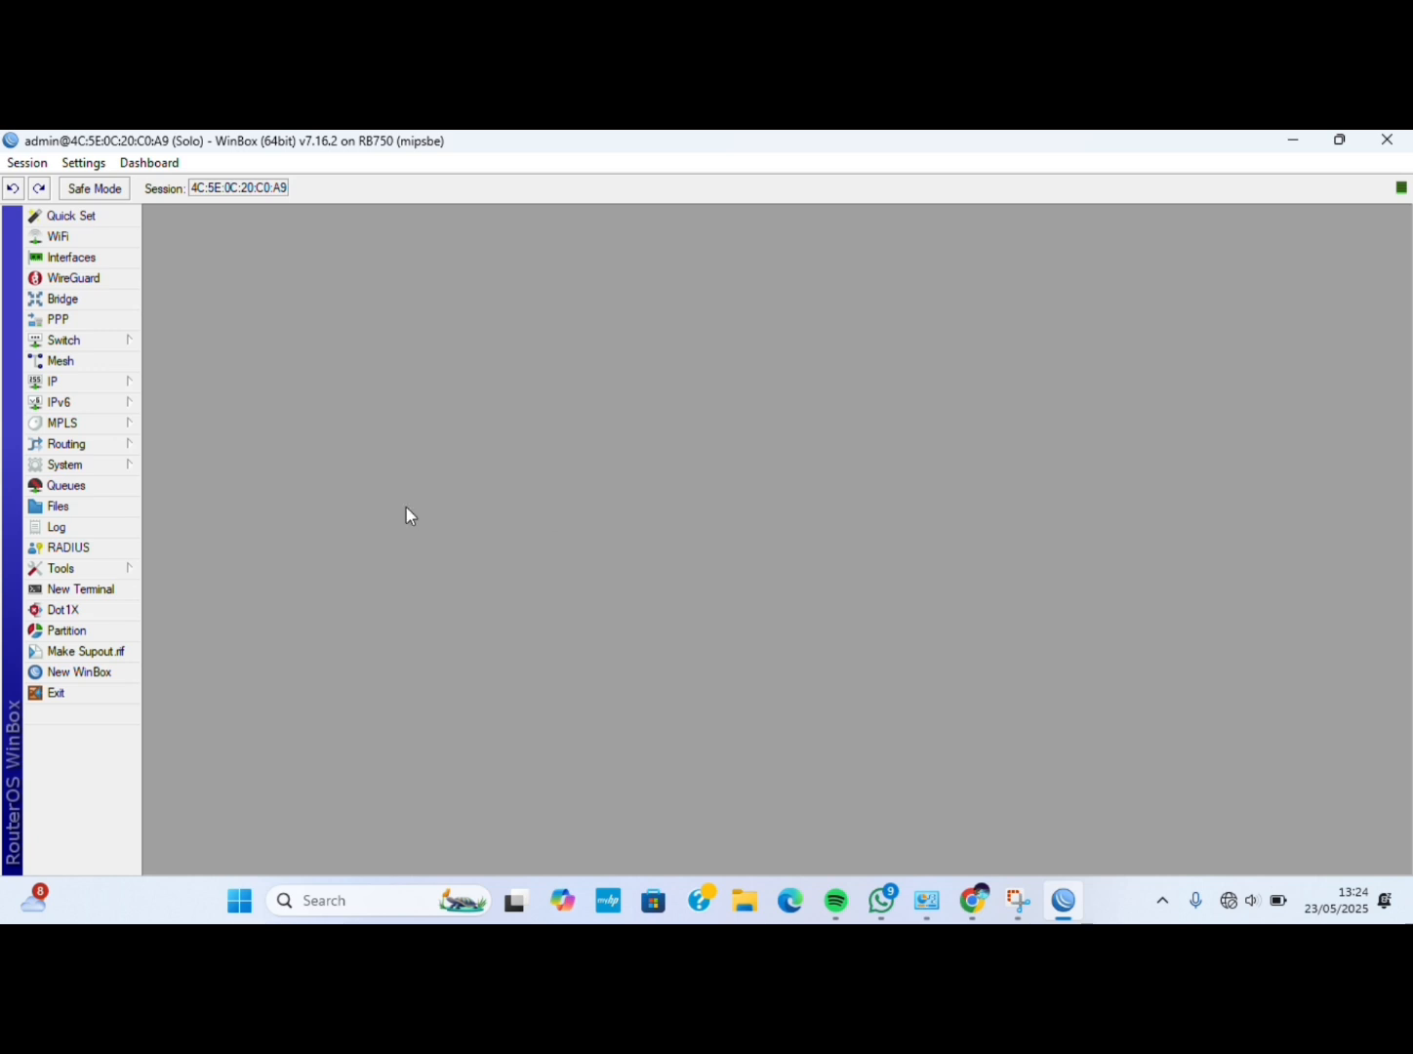
Add address 192.168.2.12/24 on ether1 in IP > Addresses.
click(77, 381)
click(197, 325)
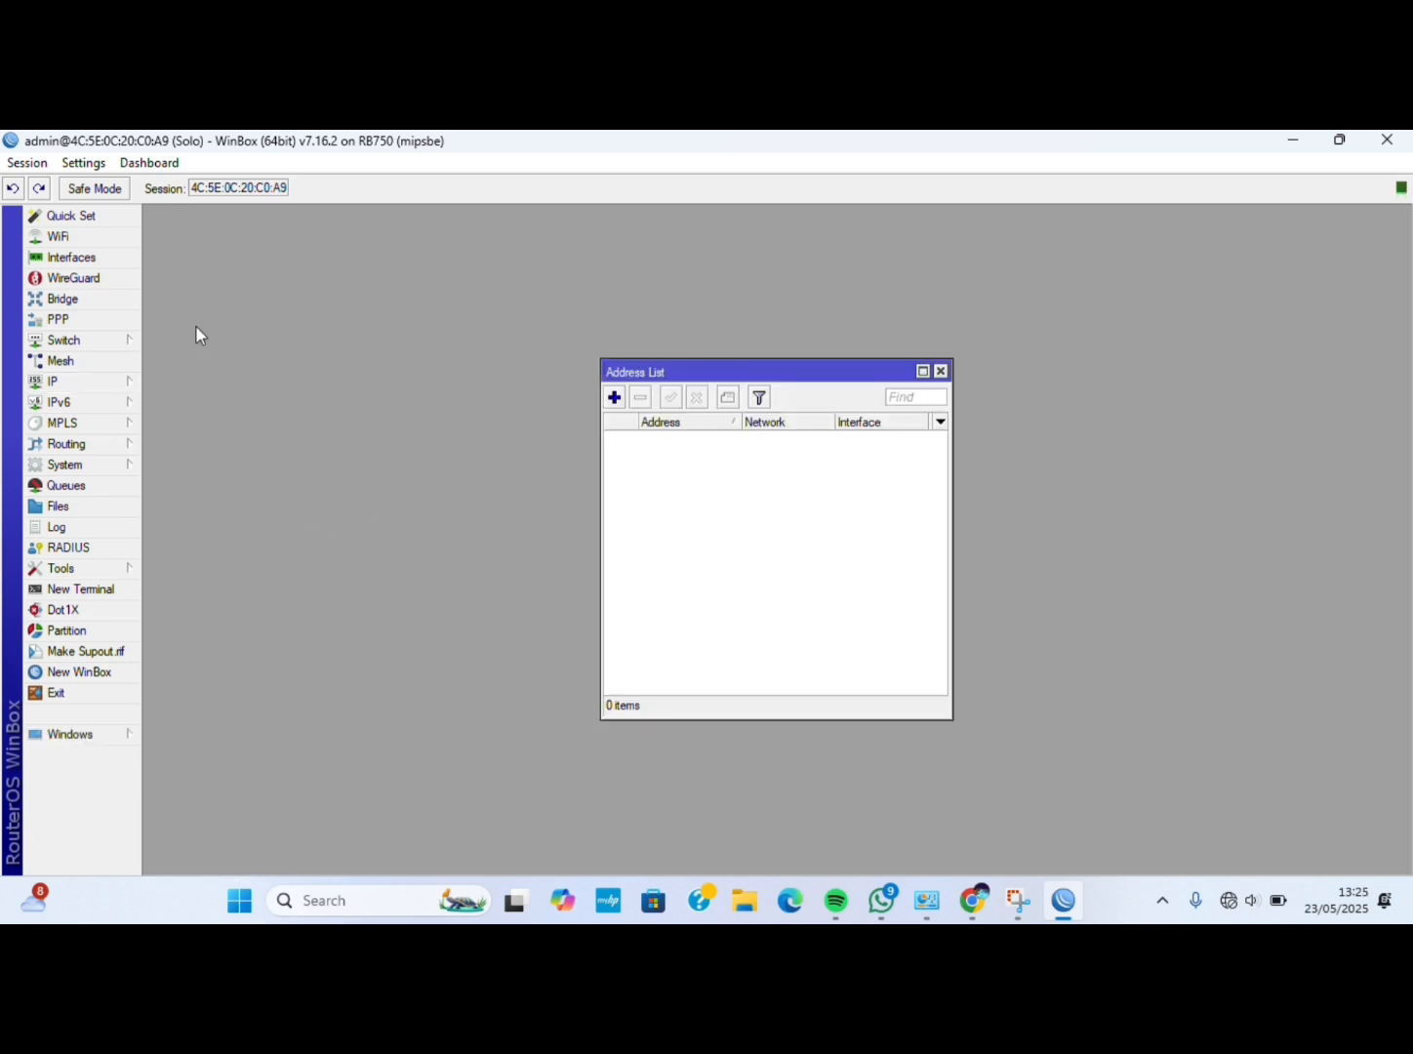
click(614, 397)
key(BackSpace)
text(19)
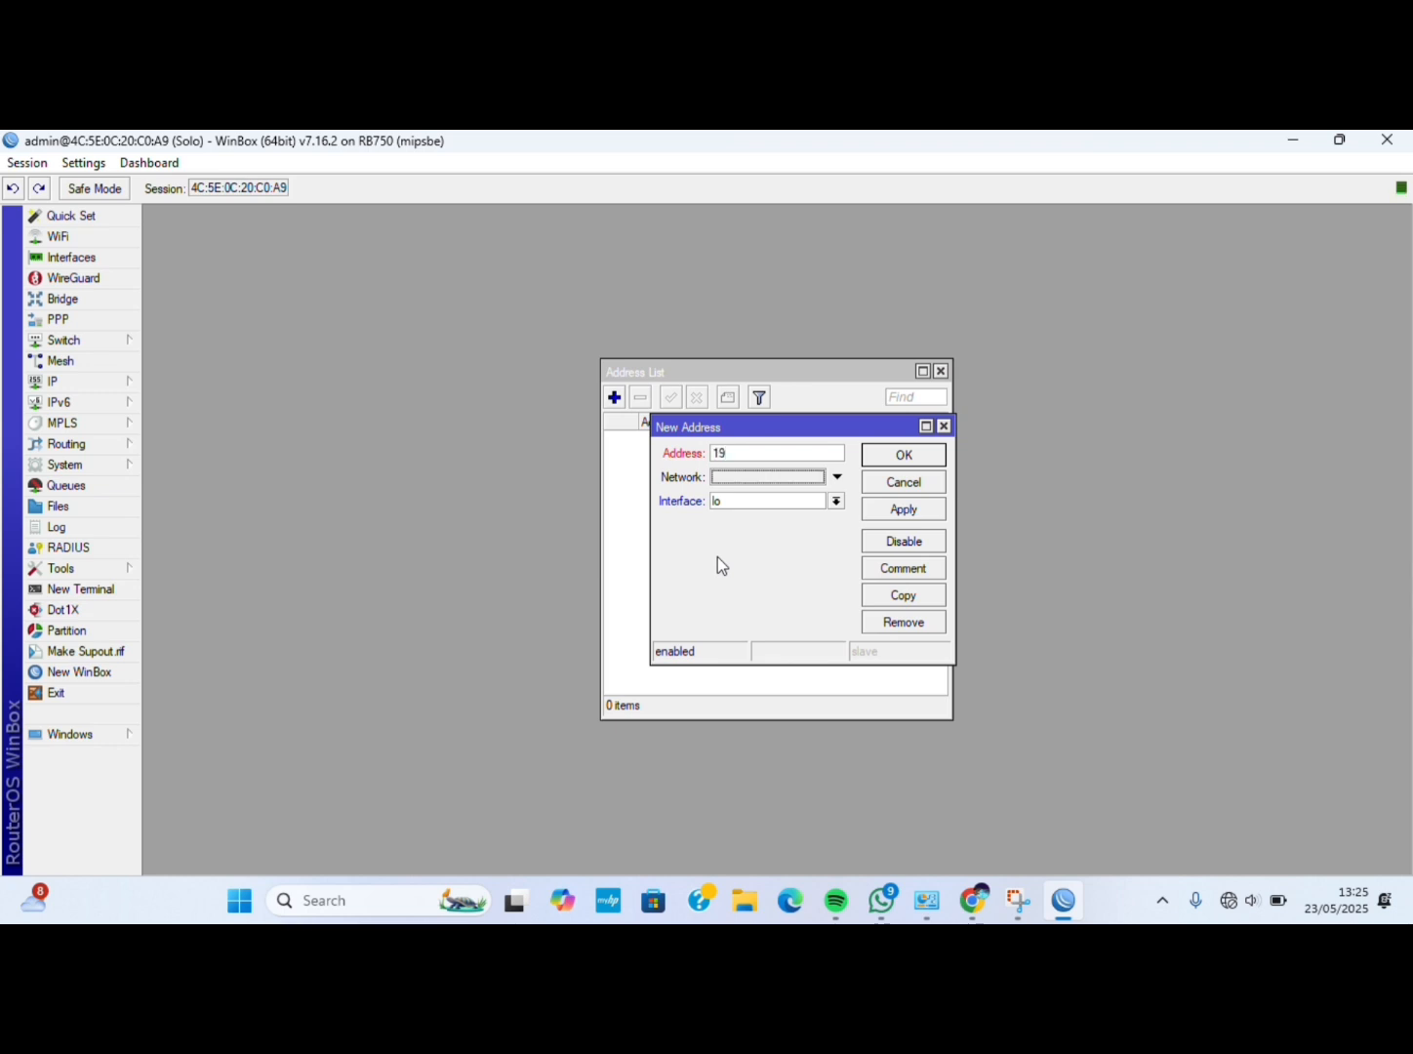
click(743, 455)
key(BackSpace)
key(BackSpace)
text(192.168.2.)
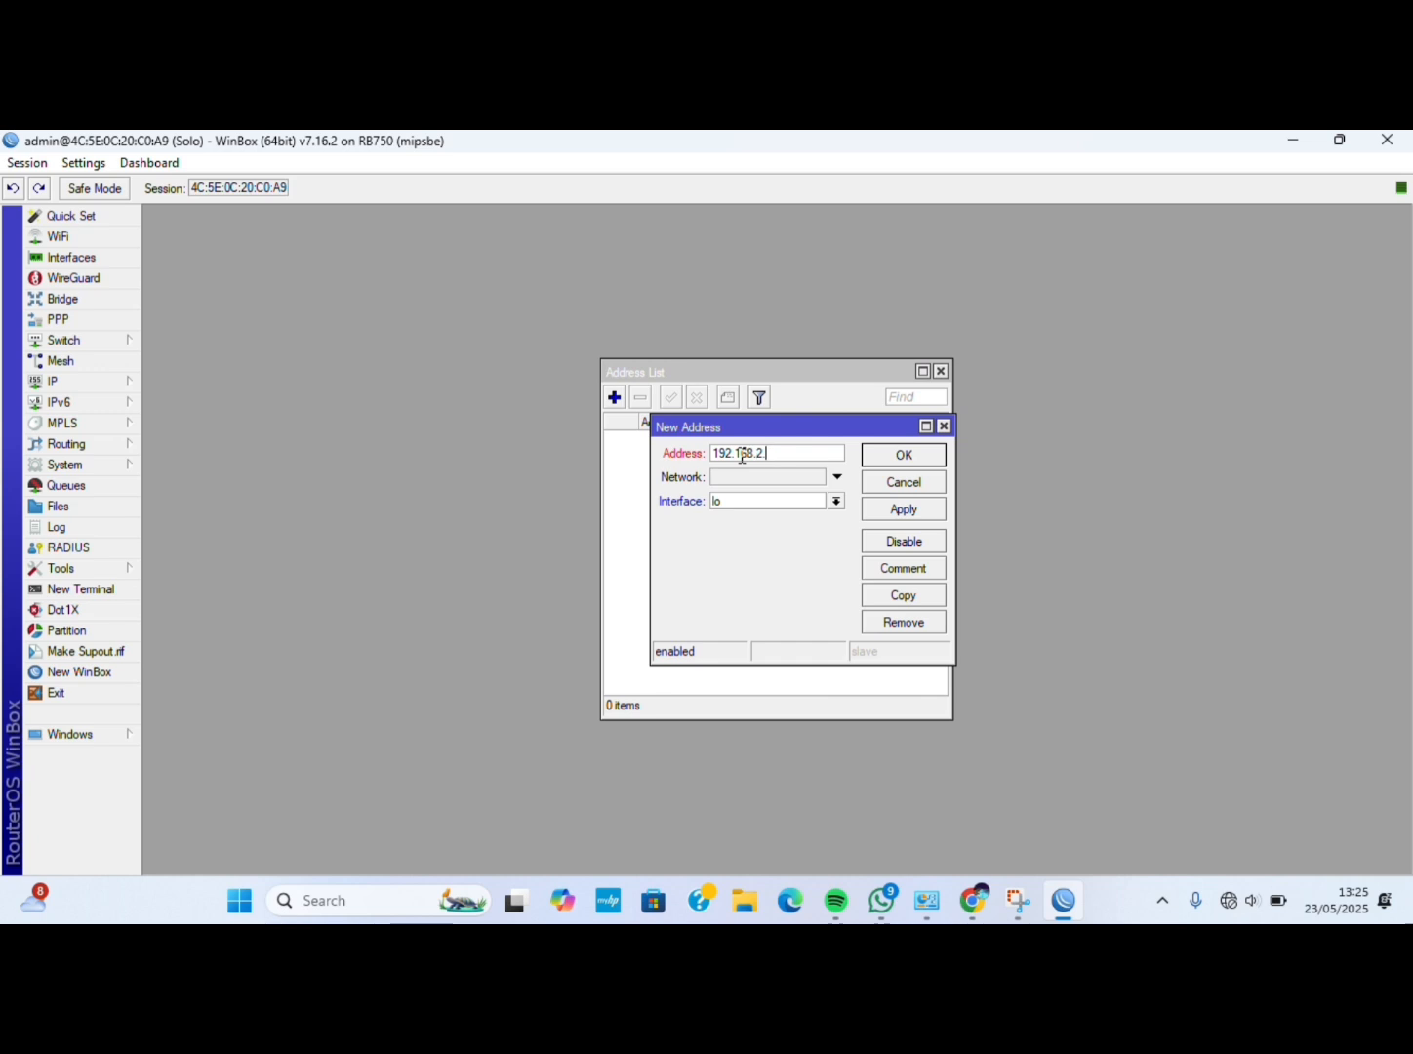
text(12/24)
click(836, 499)
click(783, 518)
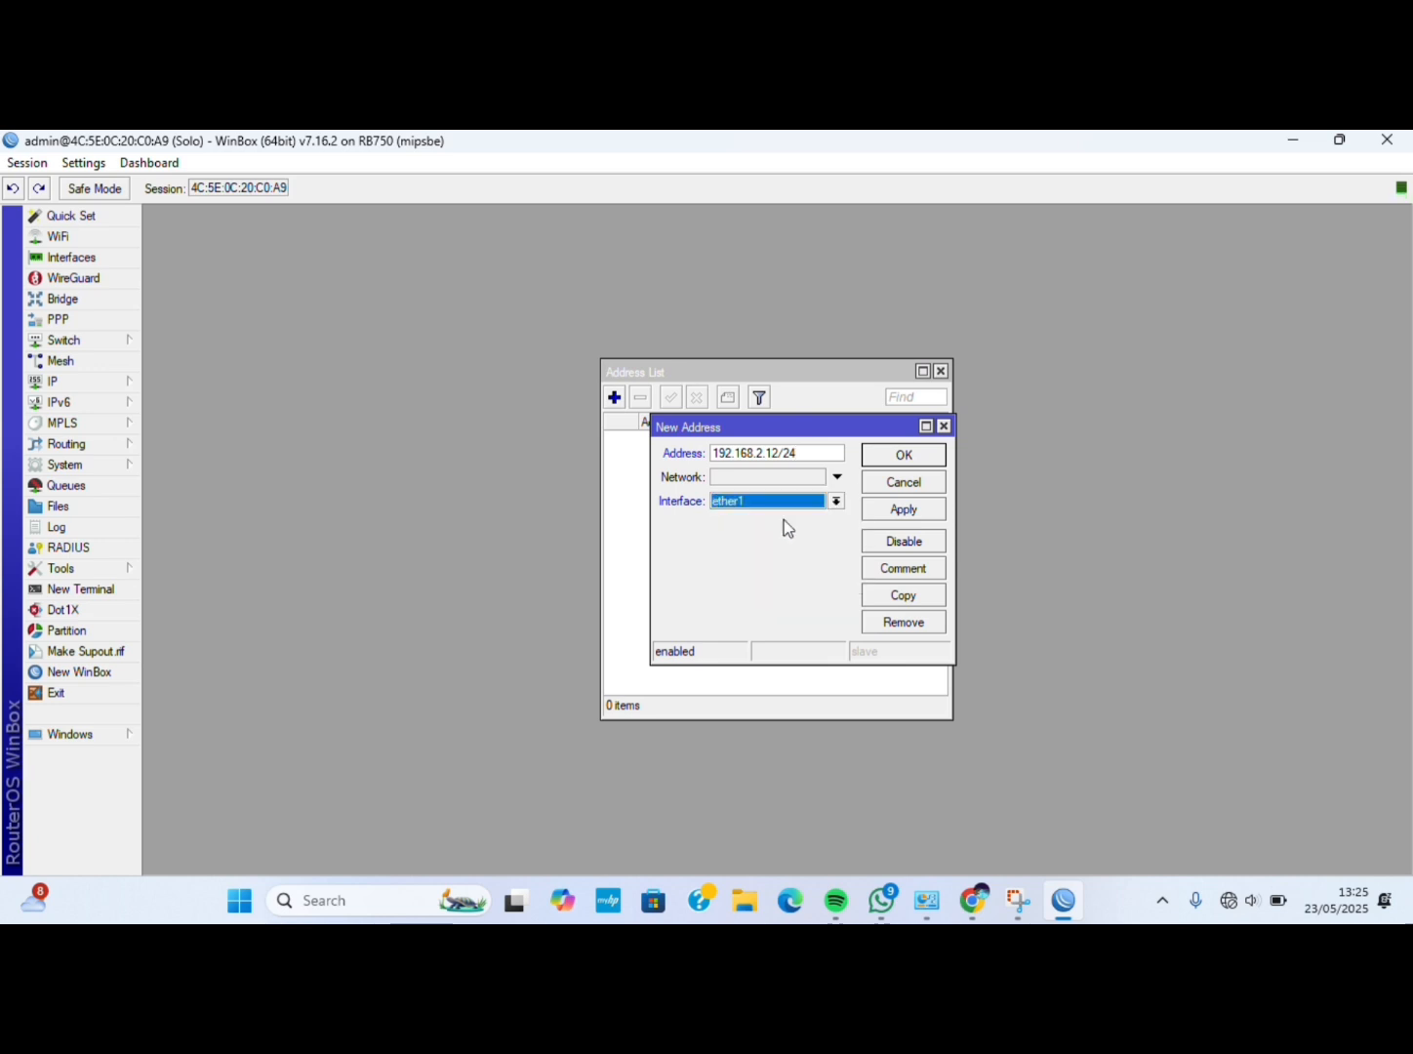
click(878, 504)
click(889, 457)
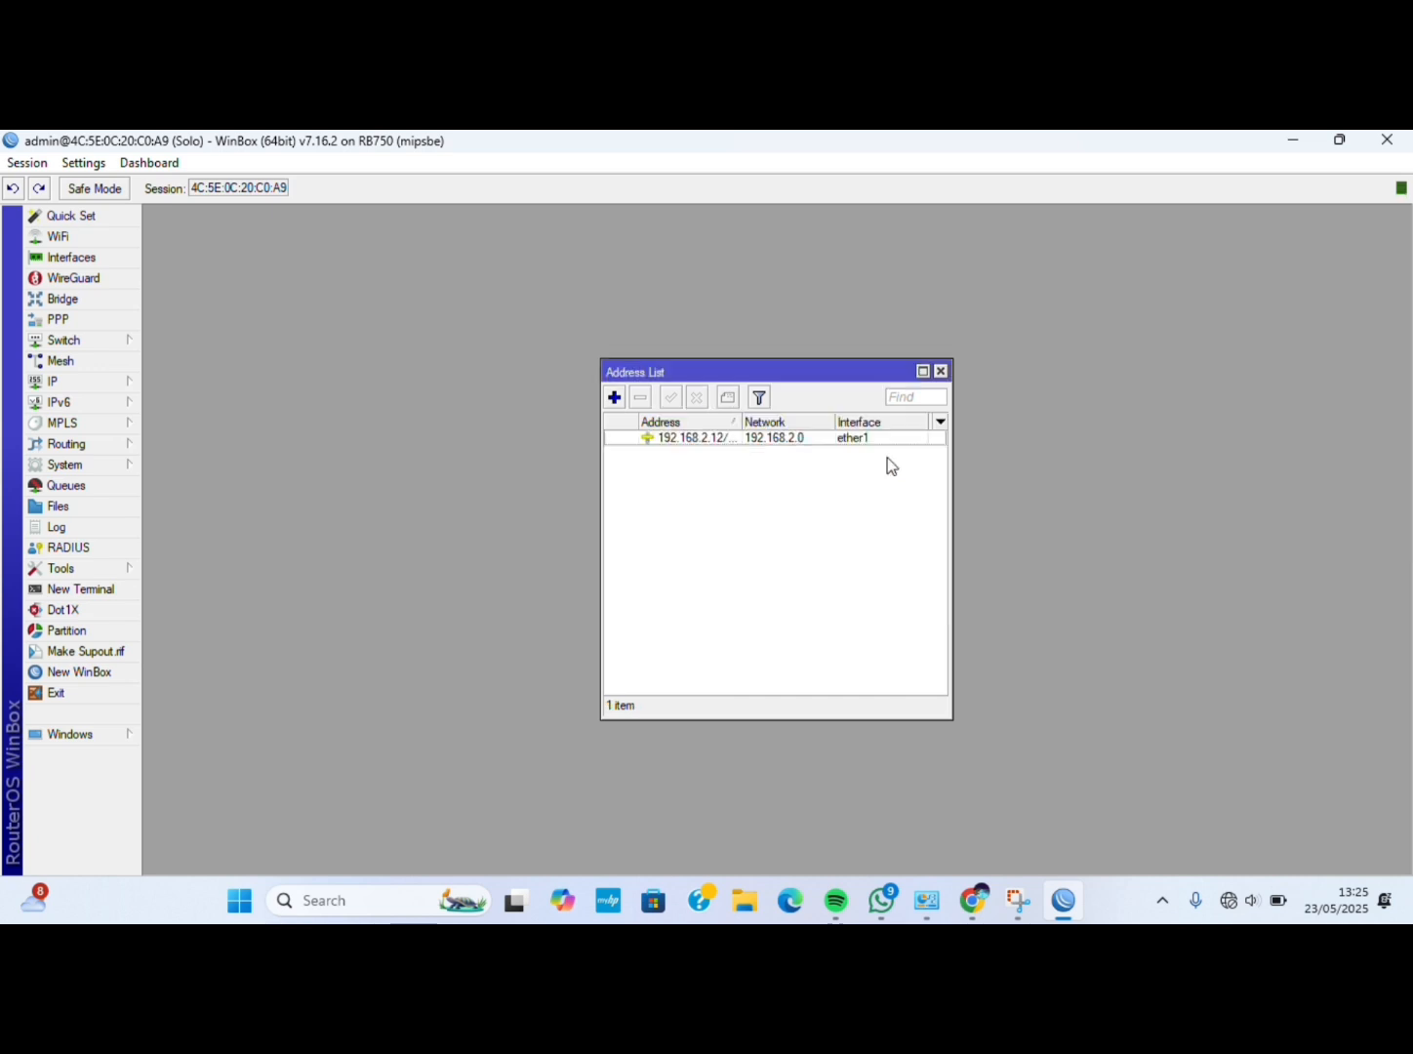
Add address 192.168.3.20/24 on ether2.
click(614, 397)
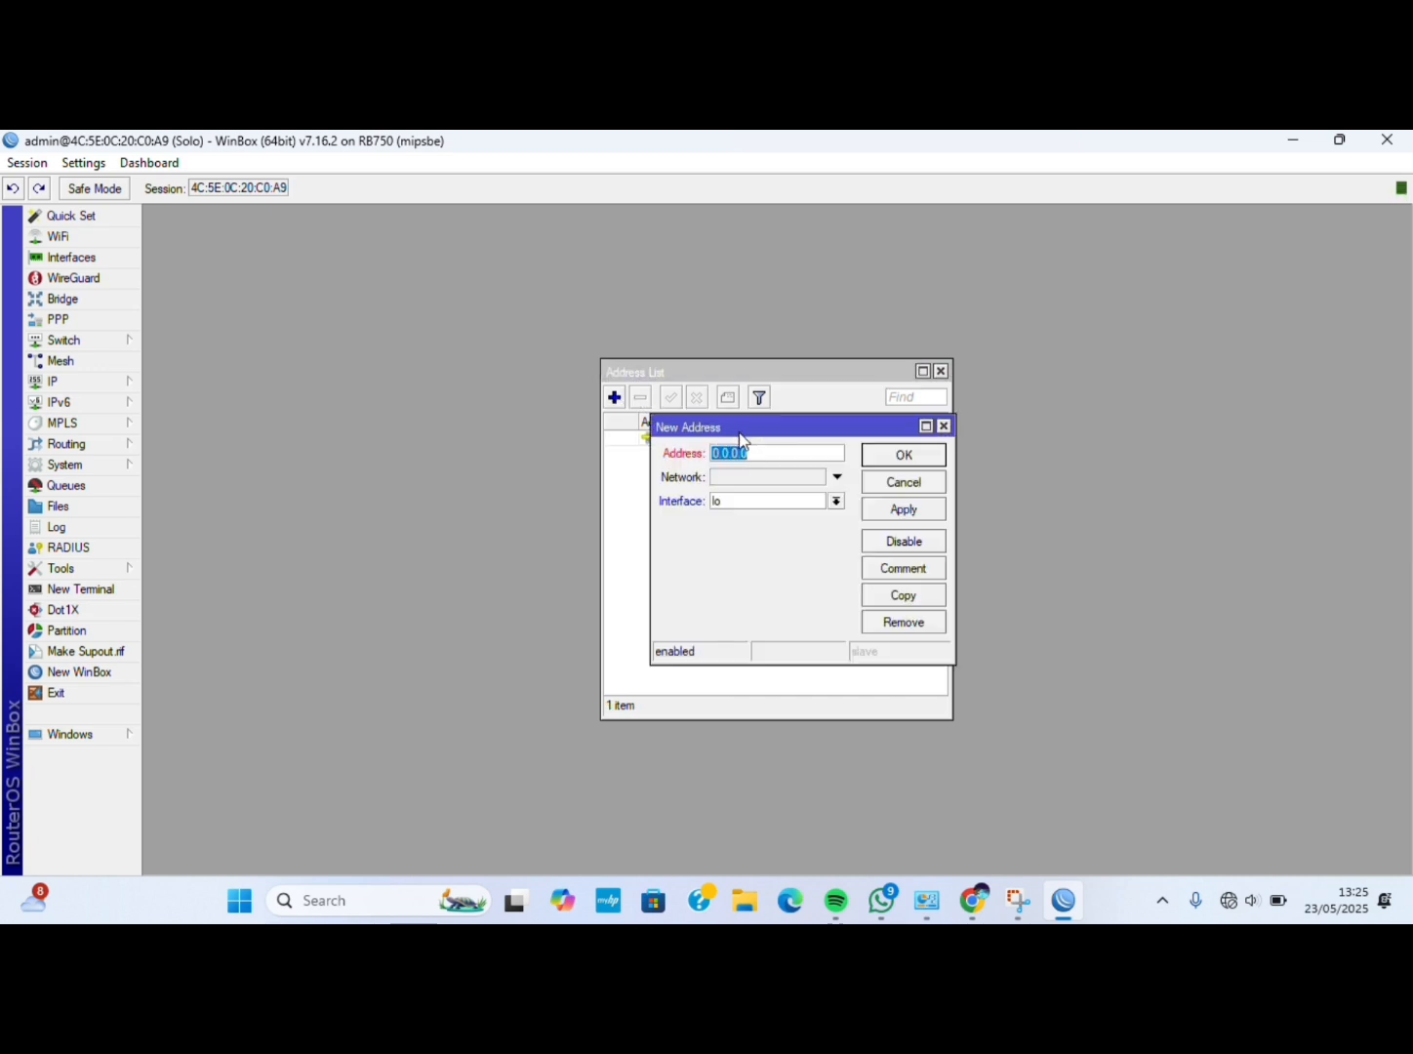
text(1)
text(16)
text(8.3.10)
key(BackSpace)
key(BackSpace)
text(20/24)
click(836, 499)
click(806, 527)
click(889, 509)
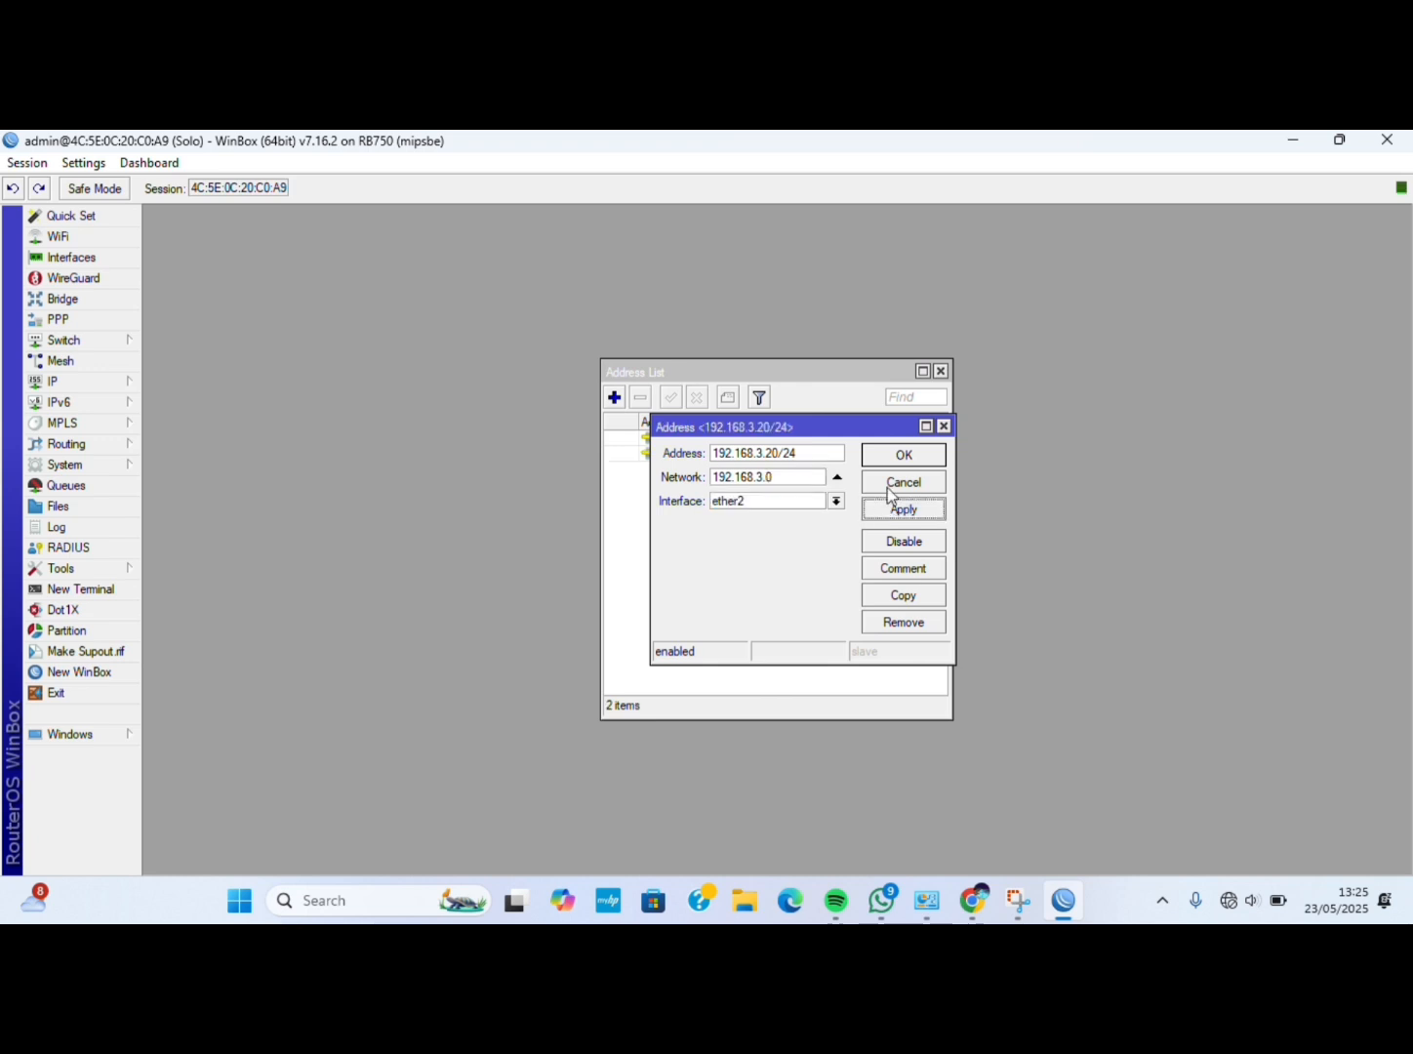
click(898, 461)
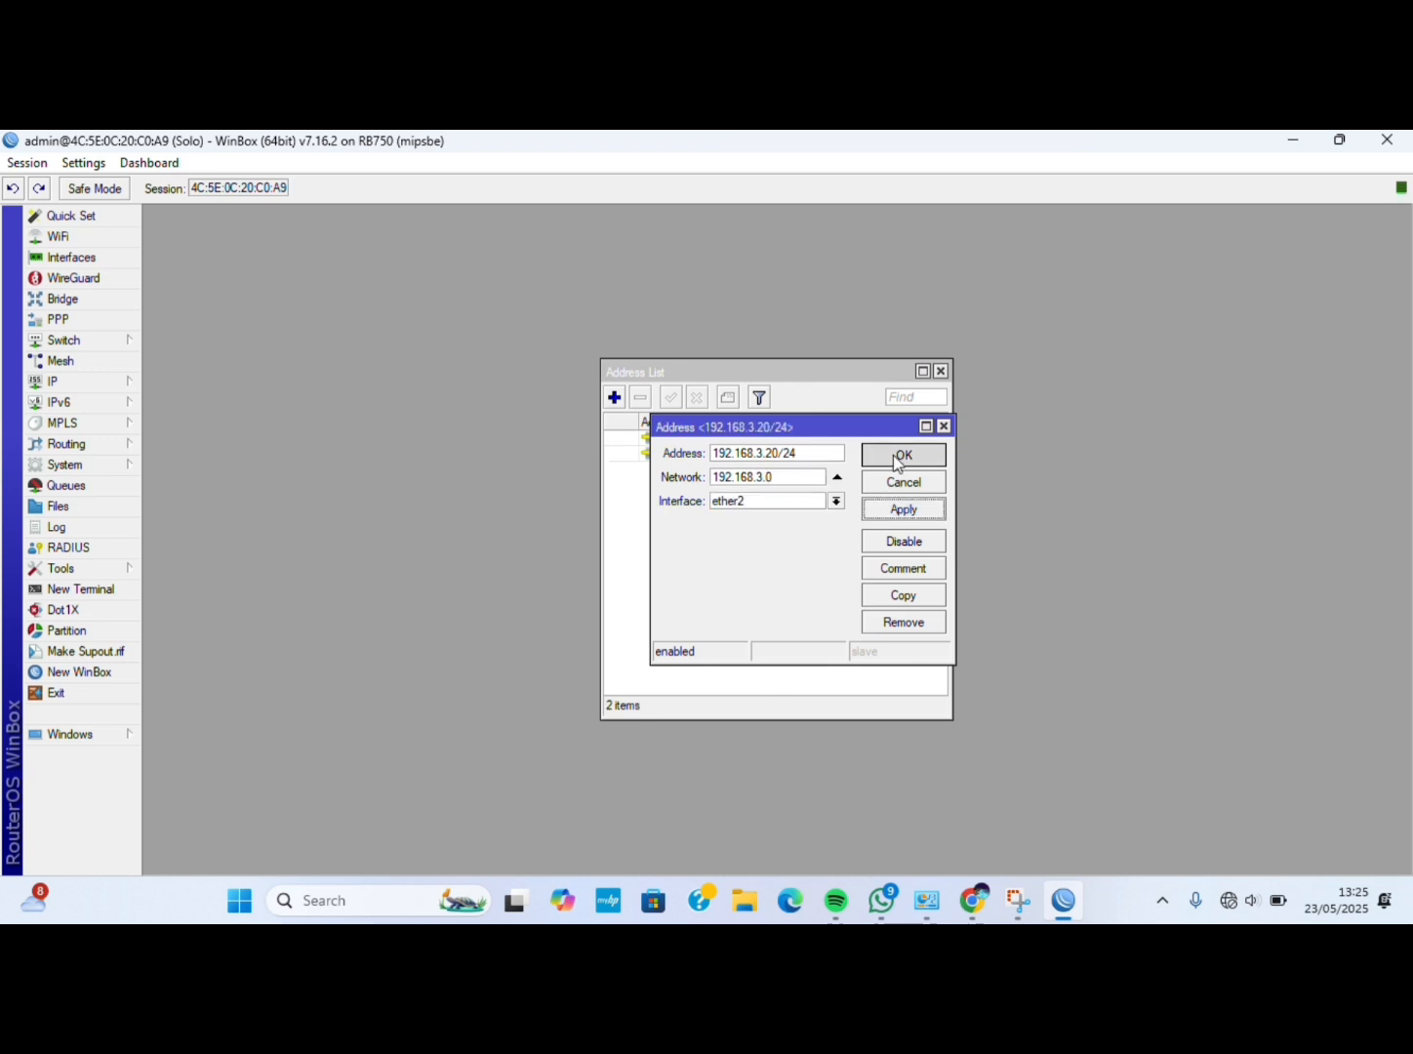
Add address 192.168.4.20/24 on ether3.
click(613, 398)
click(752, 455)
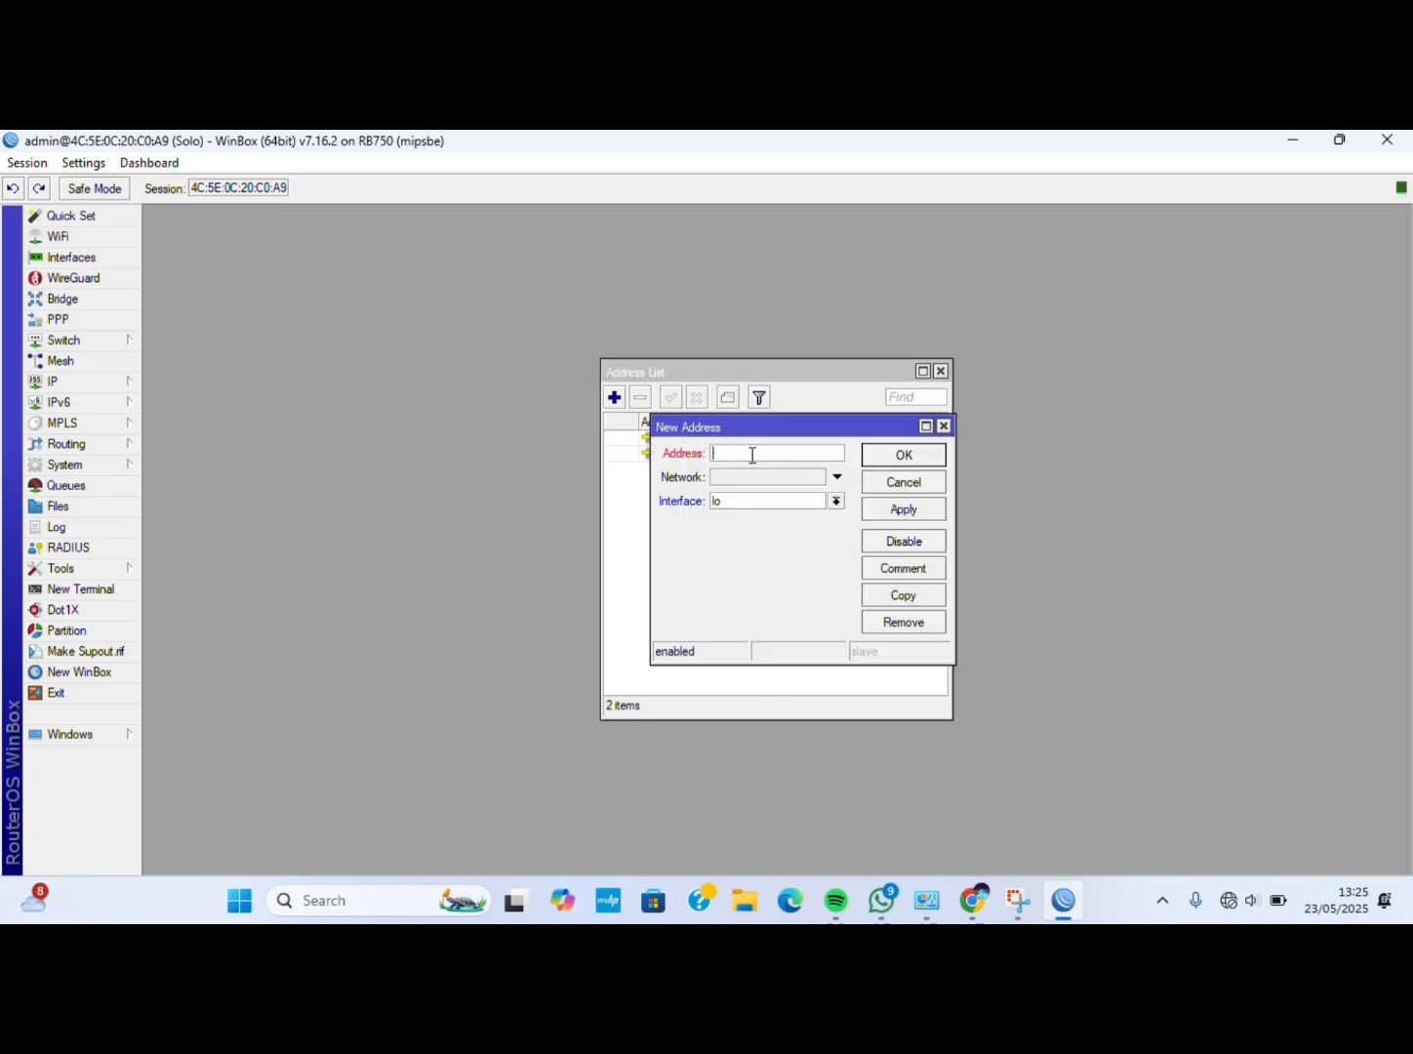
text(192.168.4.20/24)
click(837, 501)
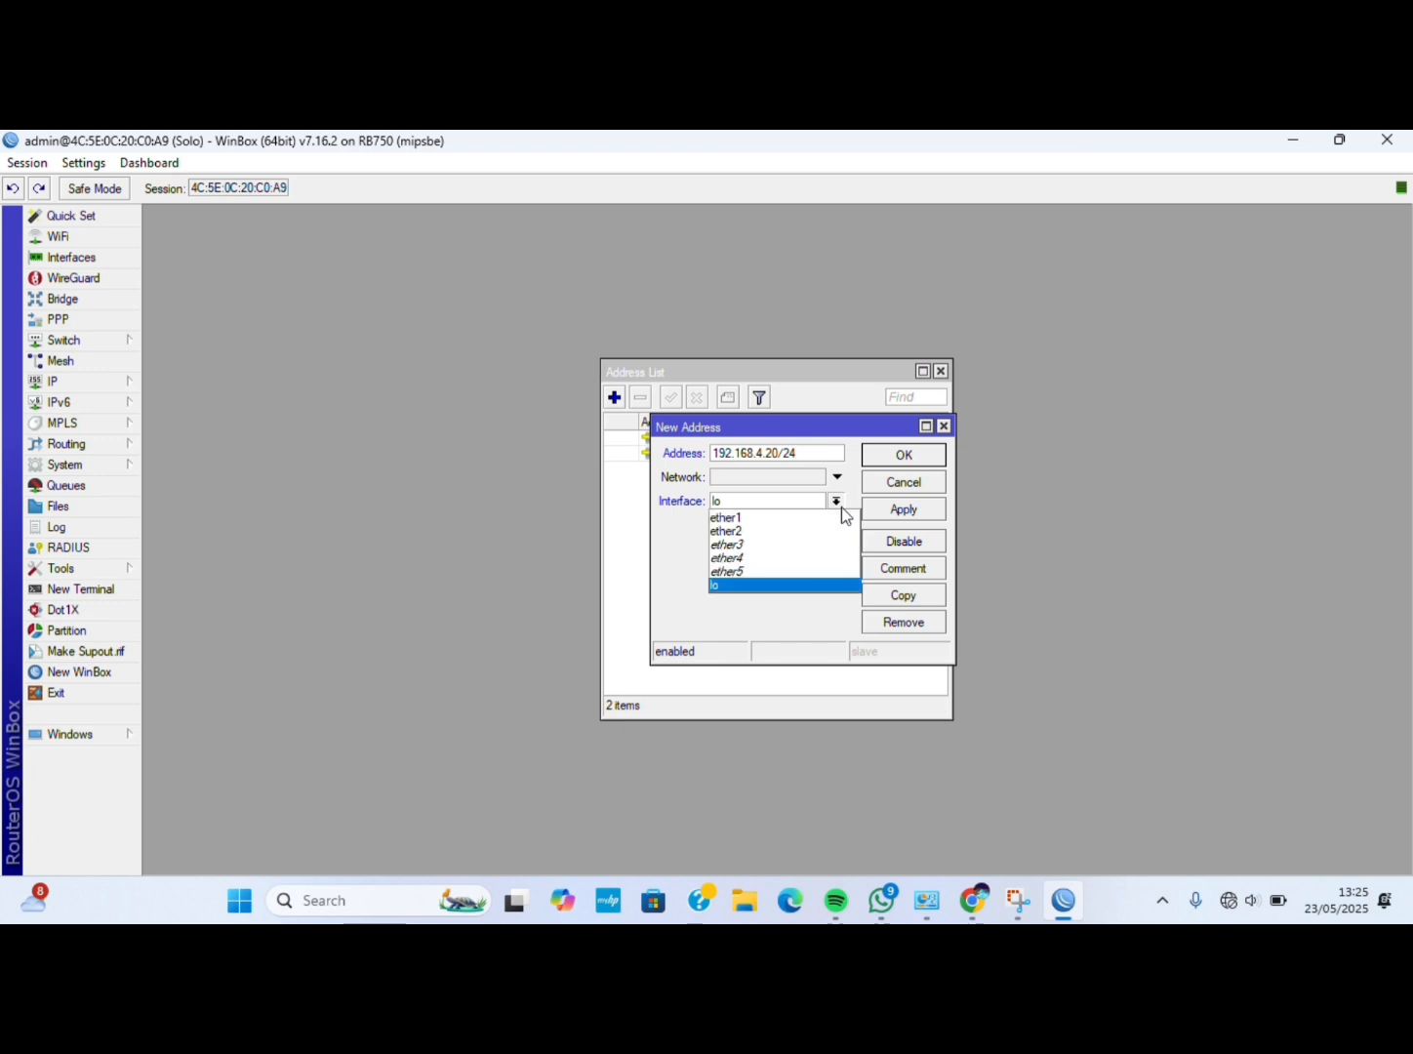
click(803, 544)
click(899, 509)
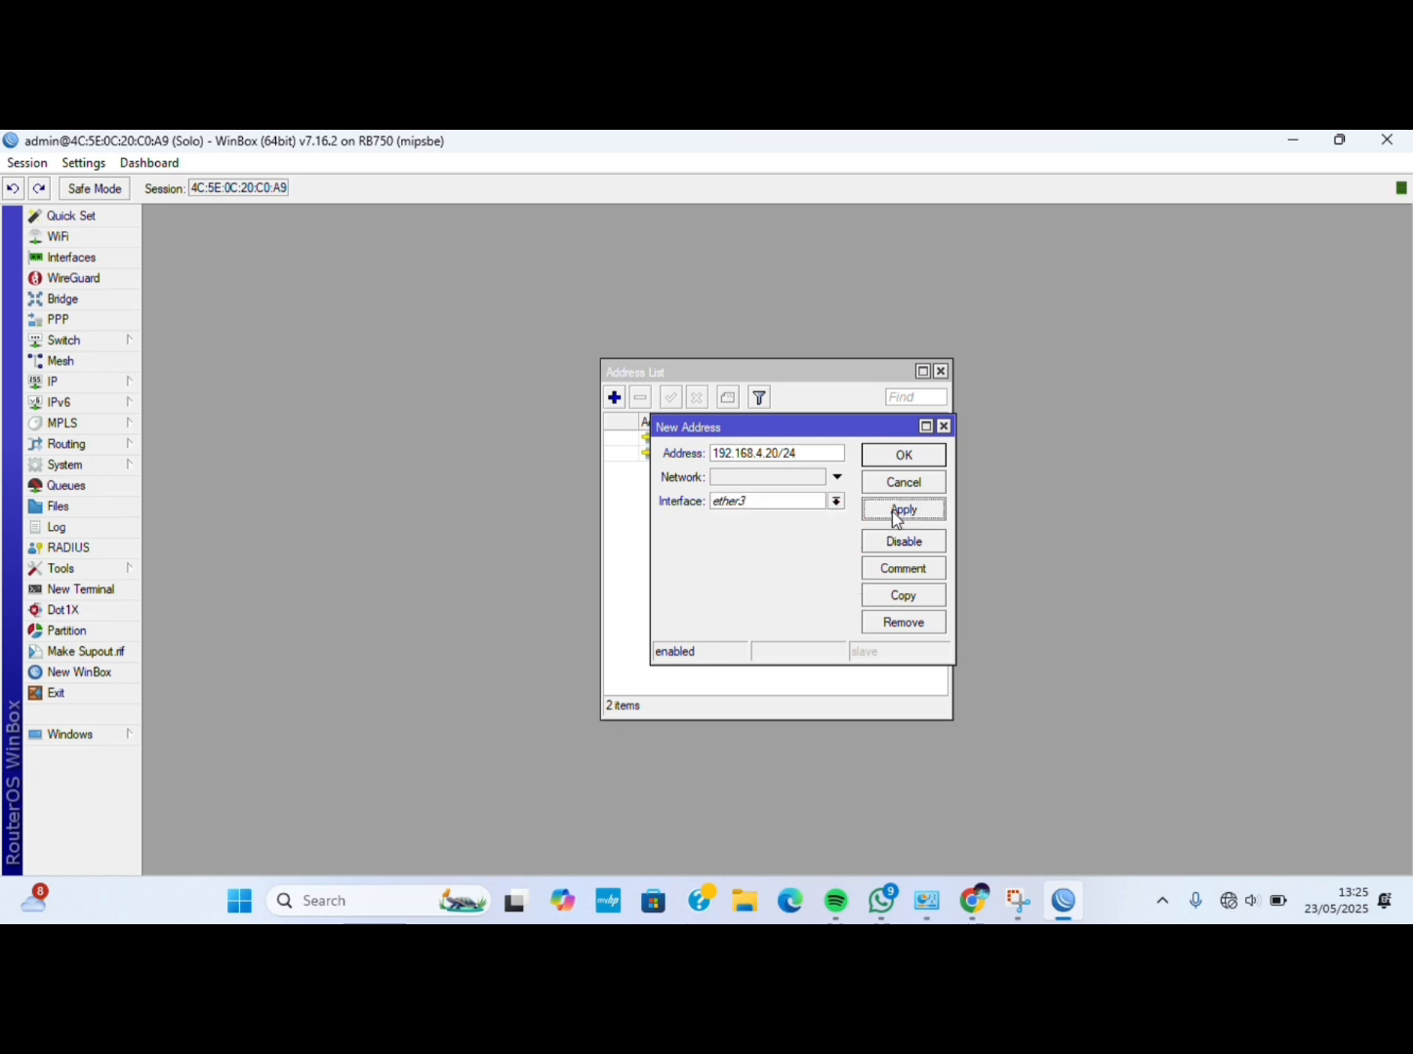
click(904, 456)
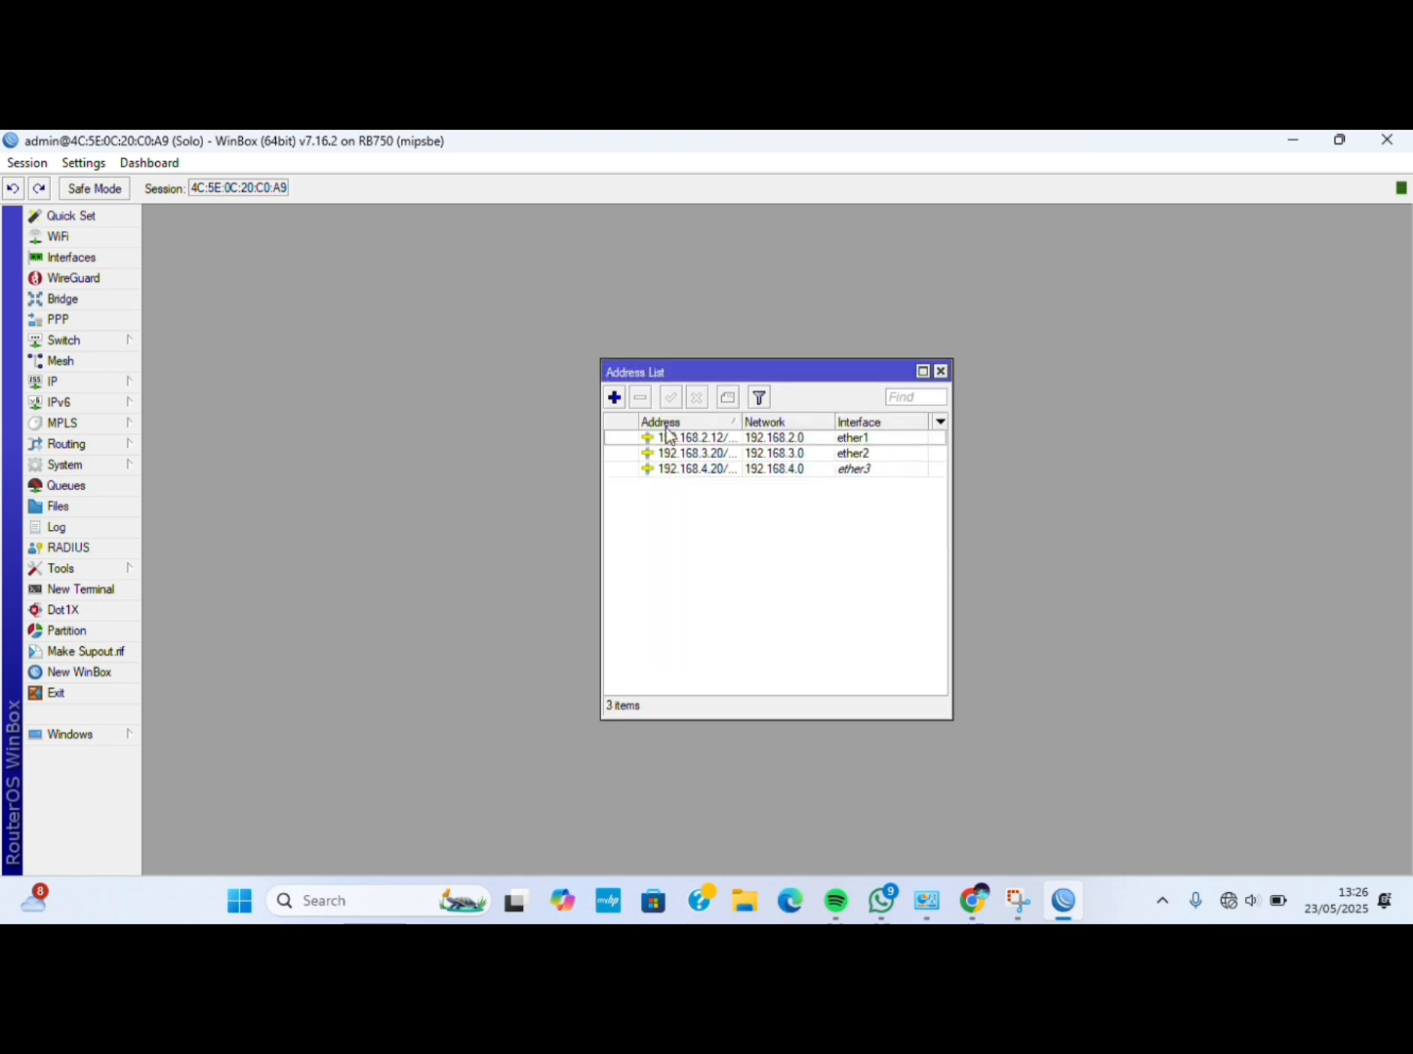
click(126, 383)
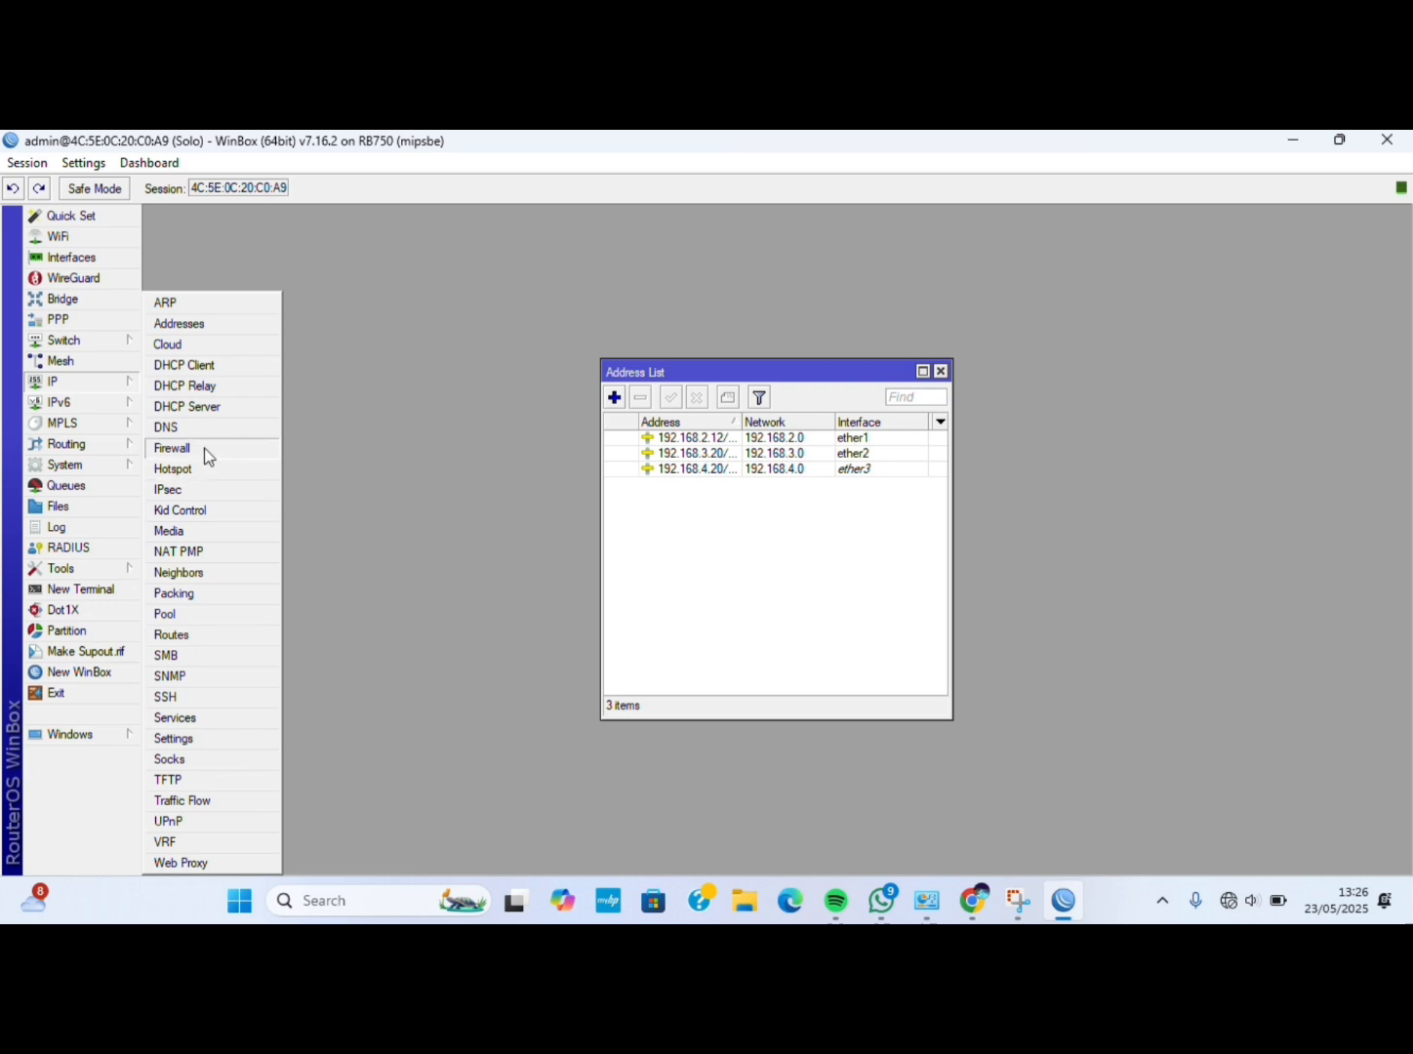
In IP > DNS, enter servers 192.168.1.1, 8.8.8.8 and 8.8.4.4, allow remote requests, and apply.
click(189, 425)
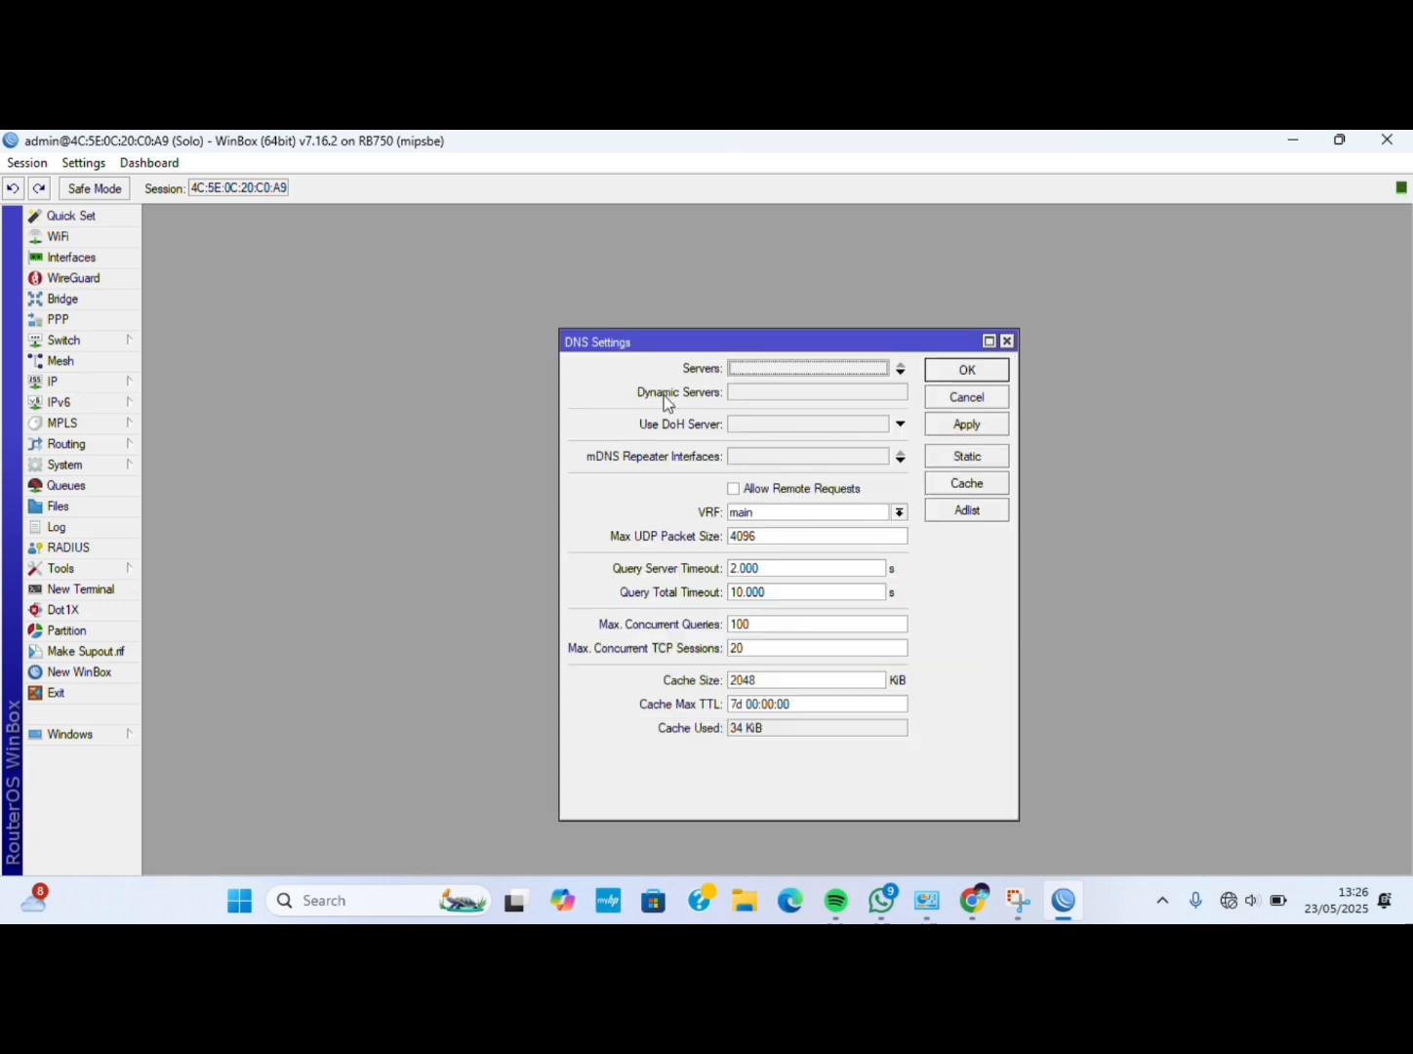
click(761, 369)
text(192.168.1.1)
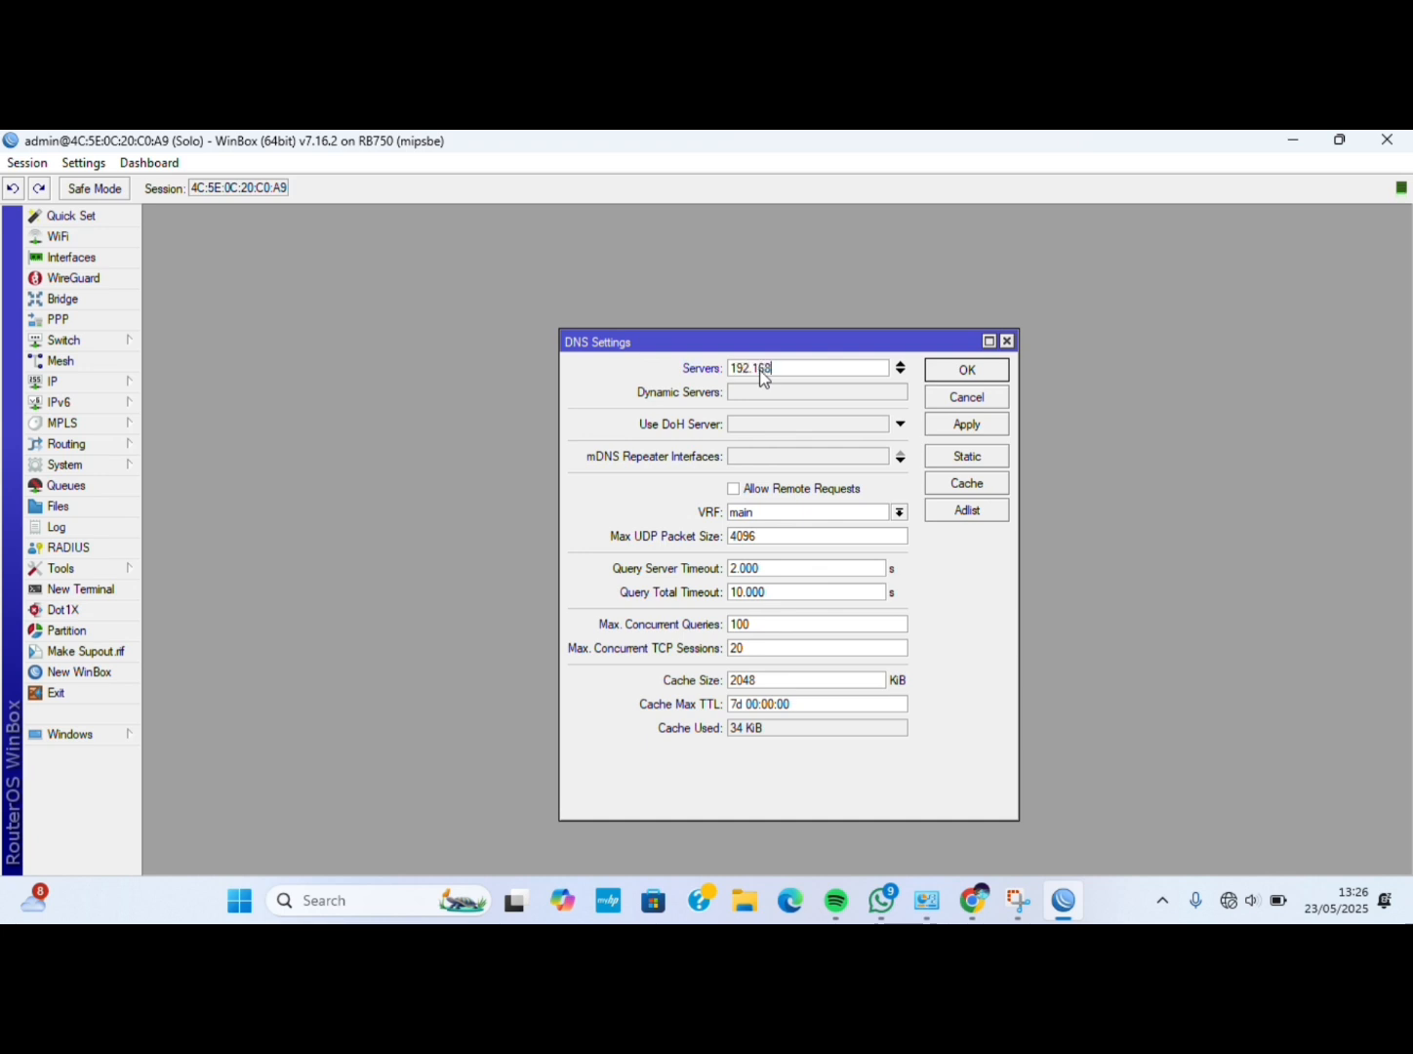
click(901, 372)
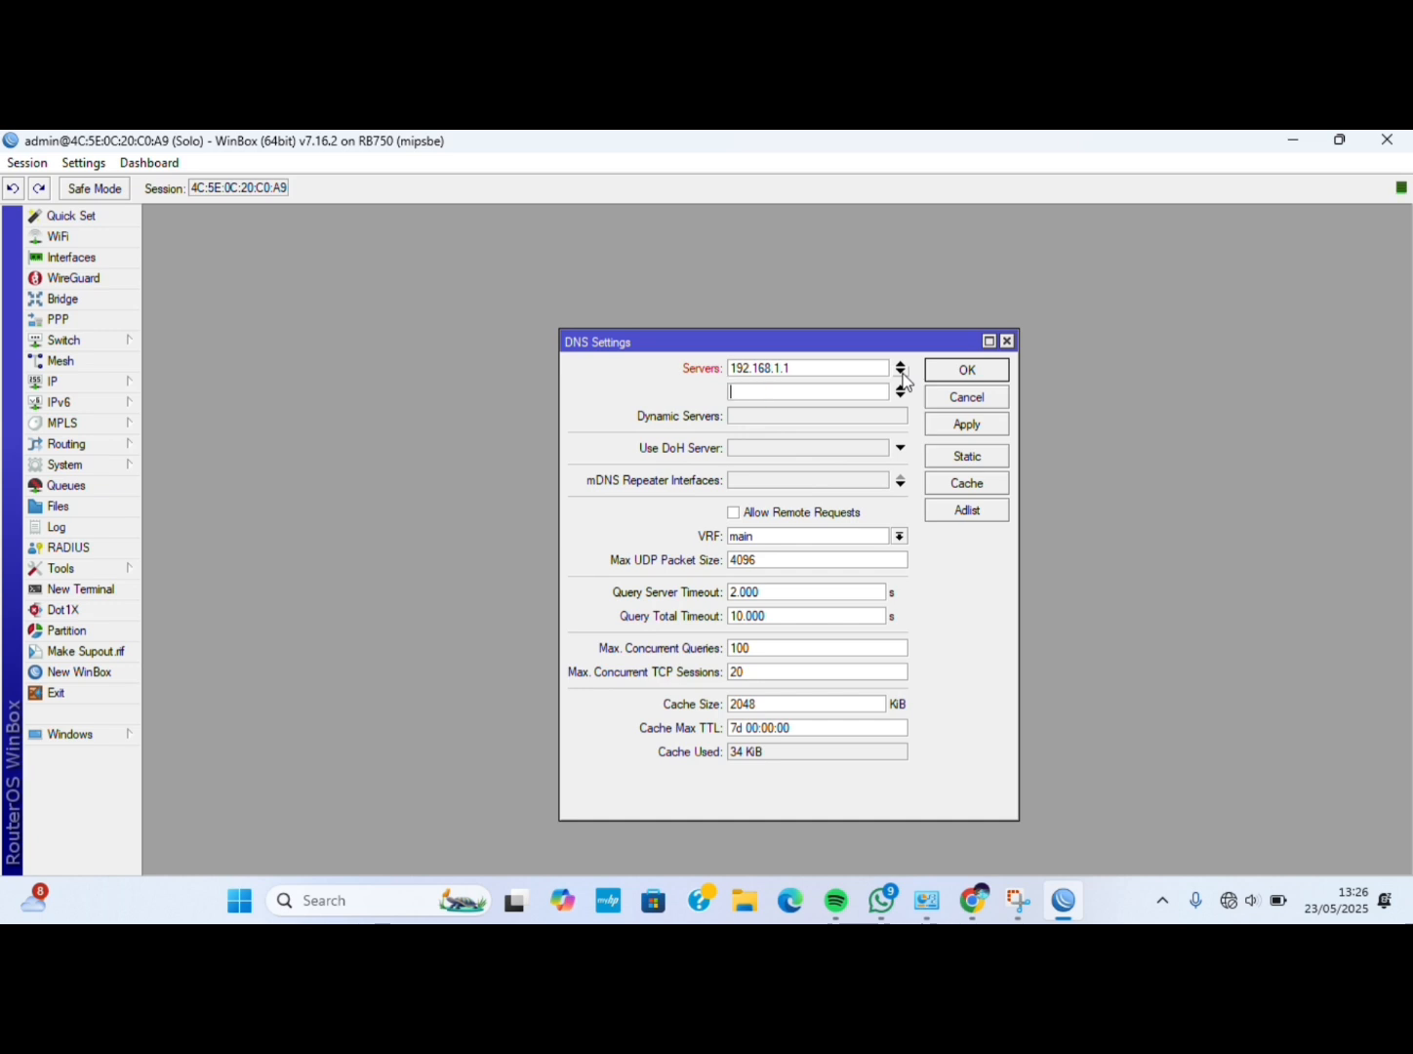
text(8.8.8.8)
click(902, 396)
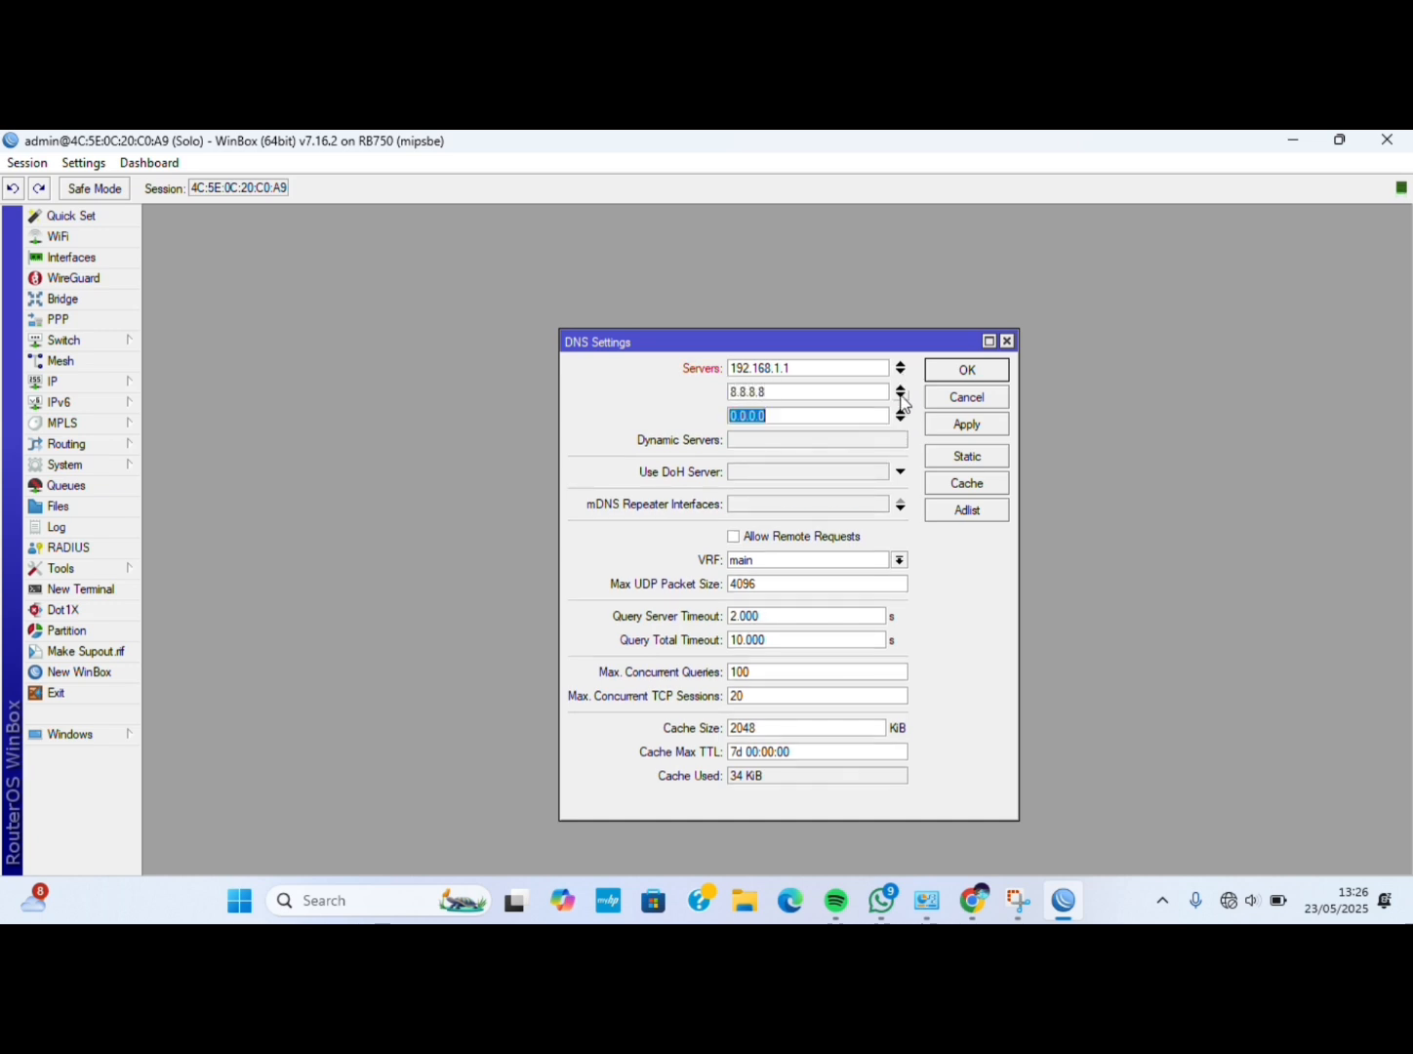
text(8.8.4.4)
click(743, 536)
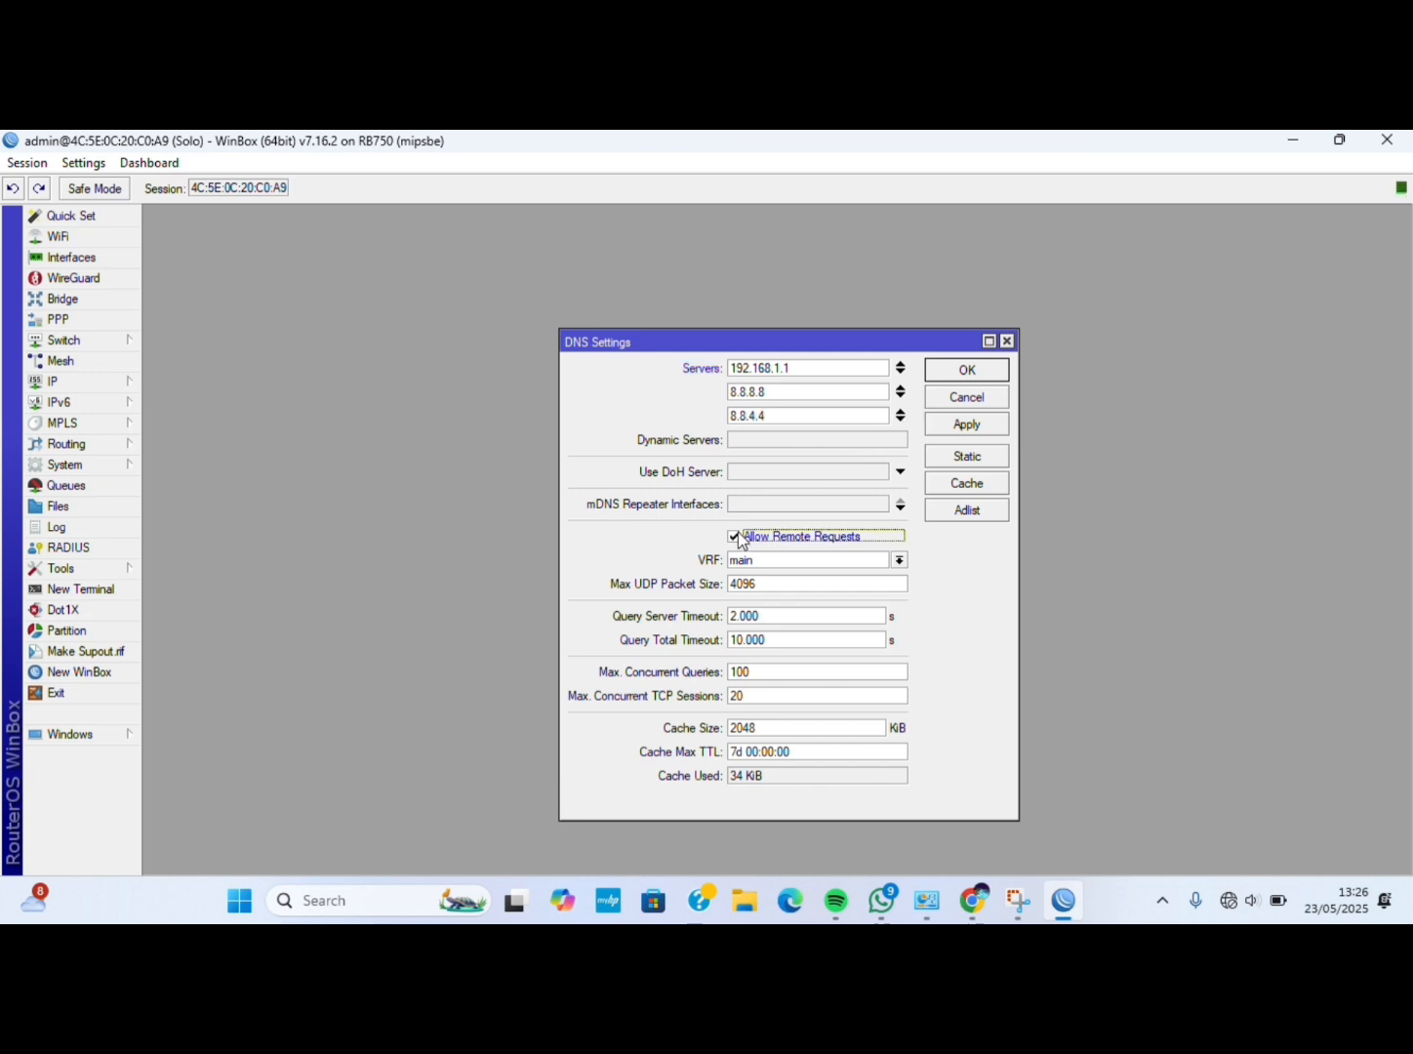
click(940, 433)
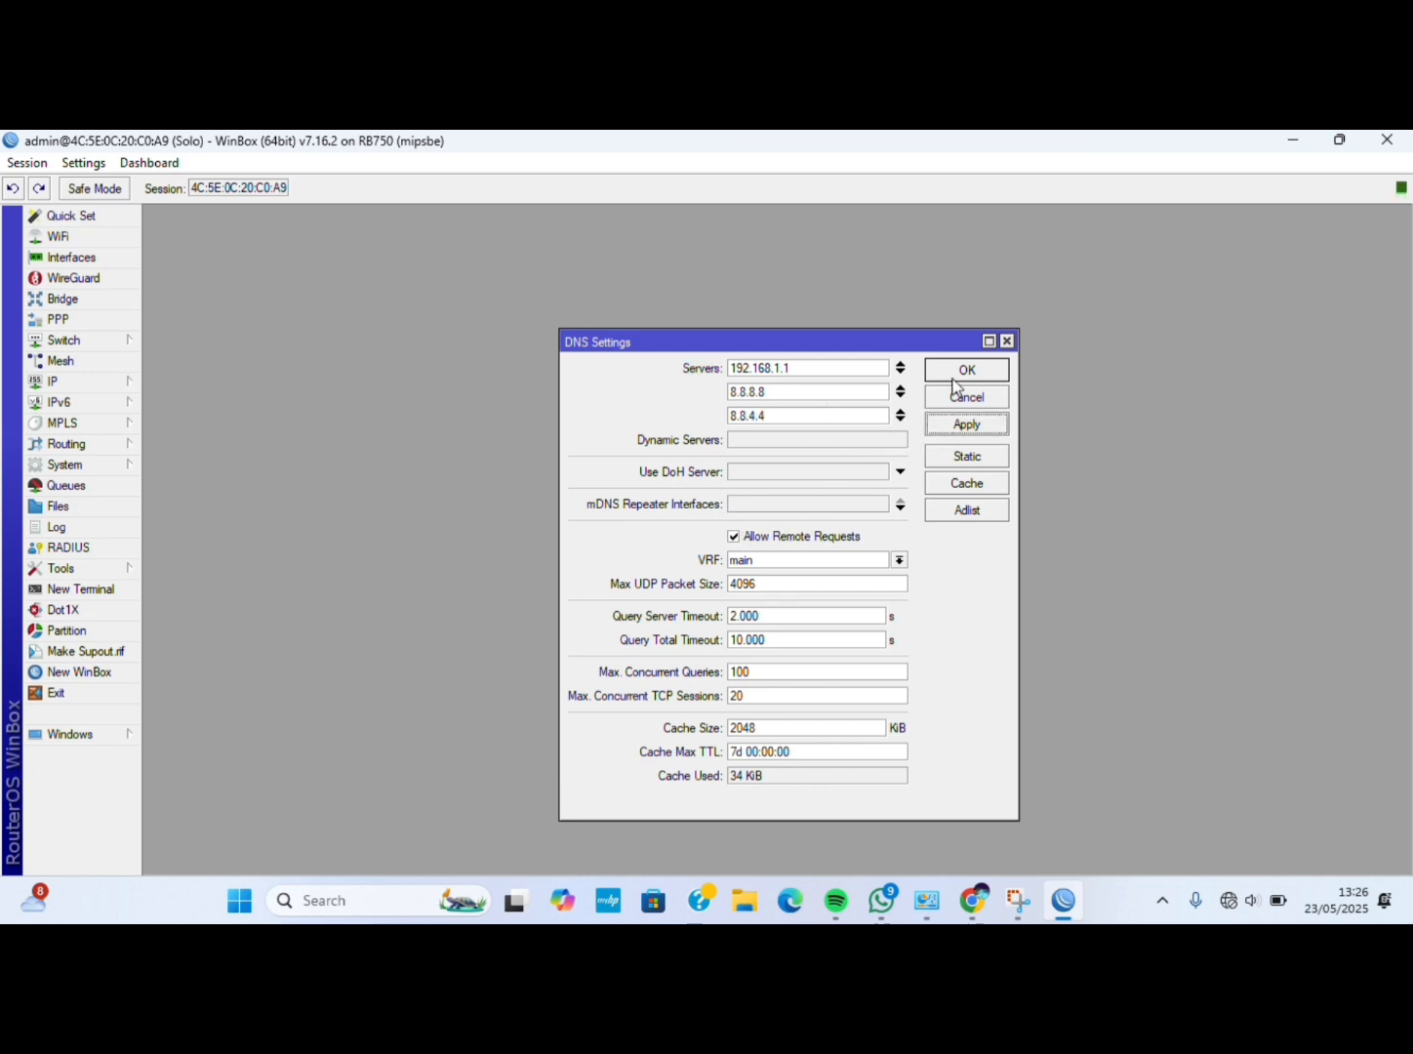
click(952, 375)
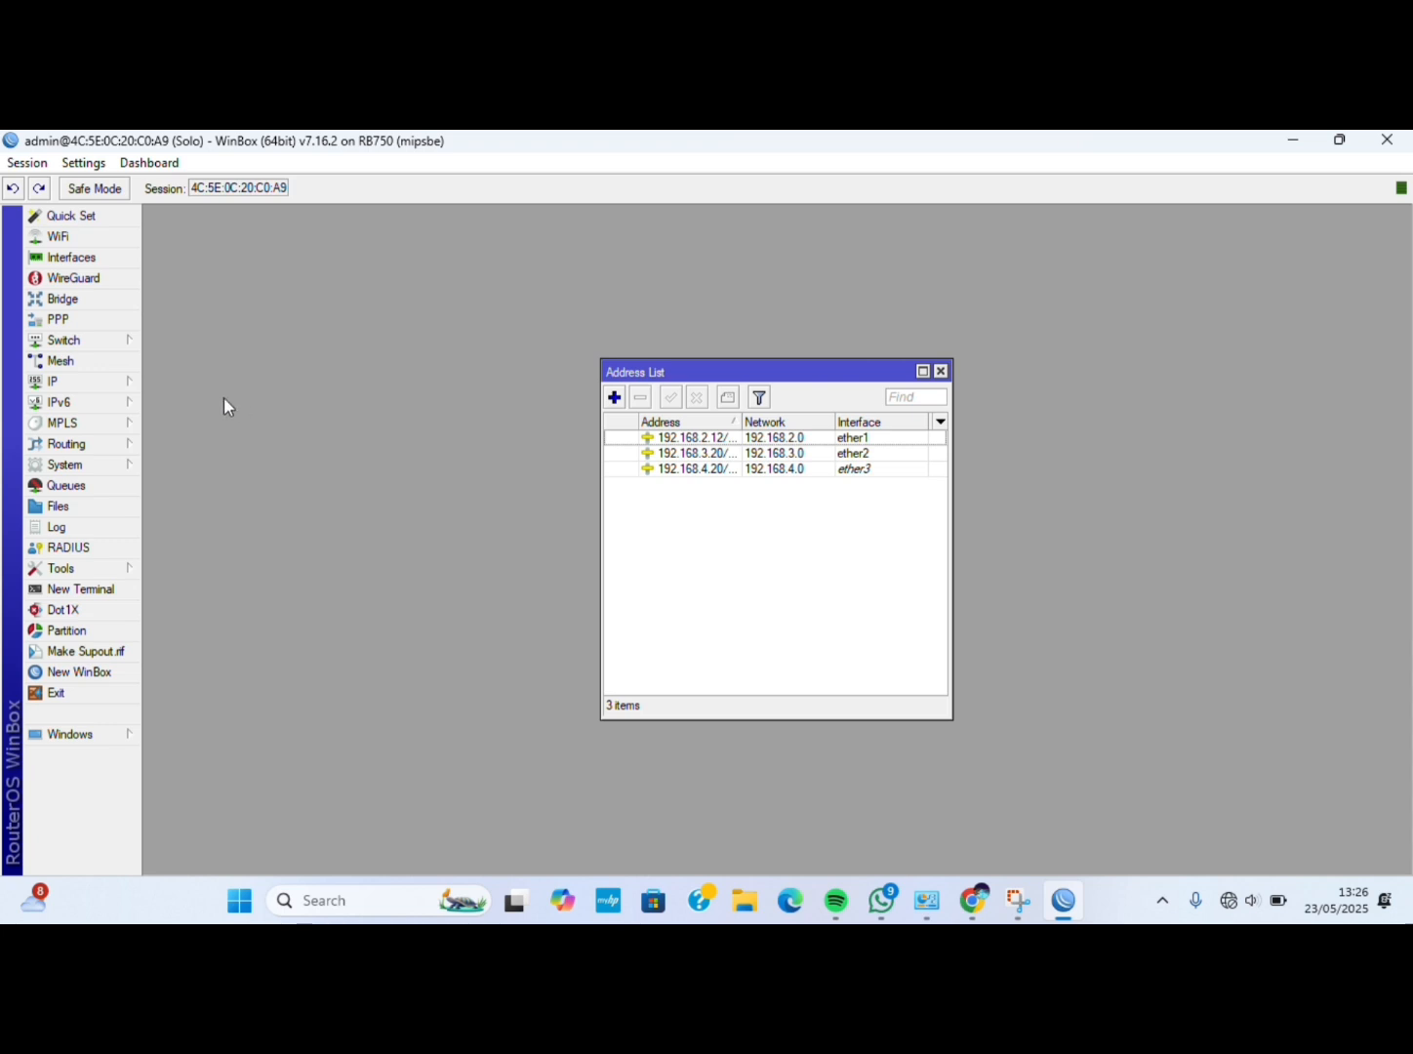
Add a new srcnat rule in IP > Firewall > NAT matching traffic out through ether1.
click(118, 383)
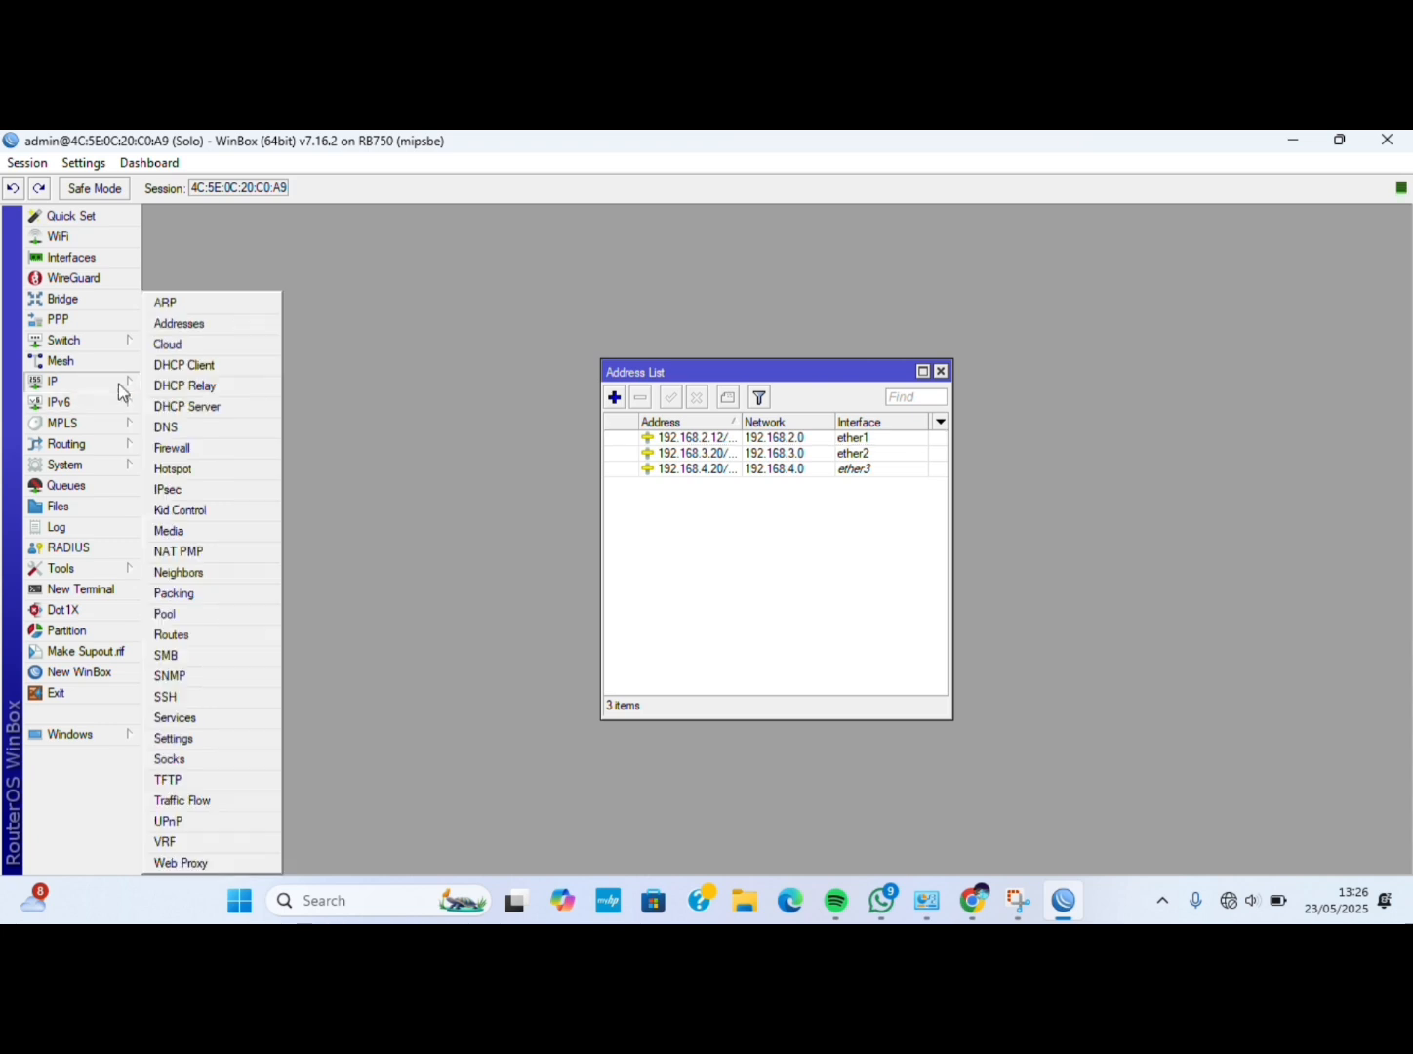
click(197, 450)
click(393, 384)
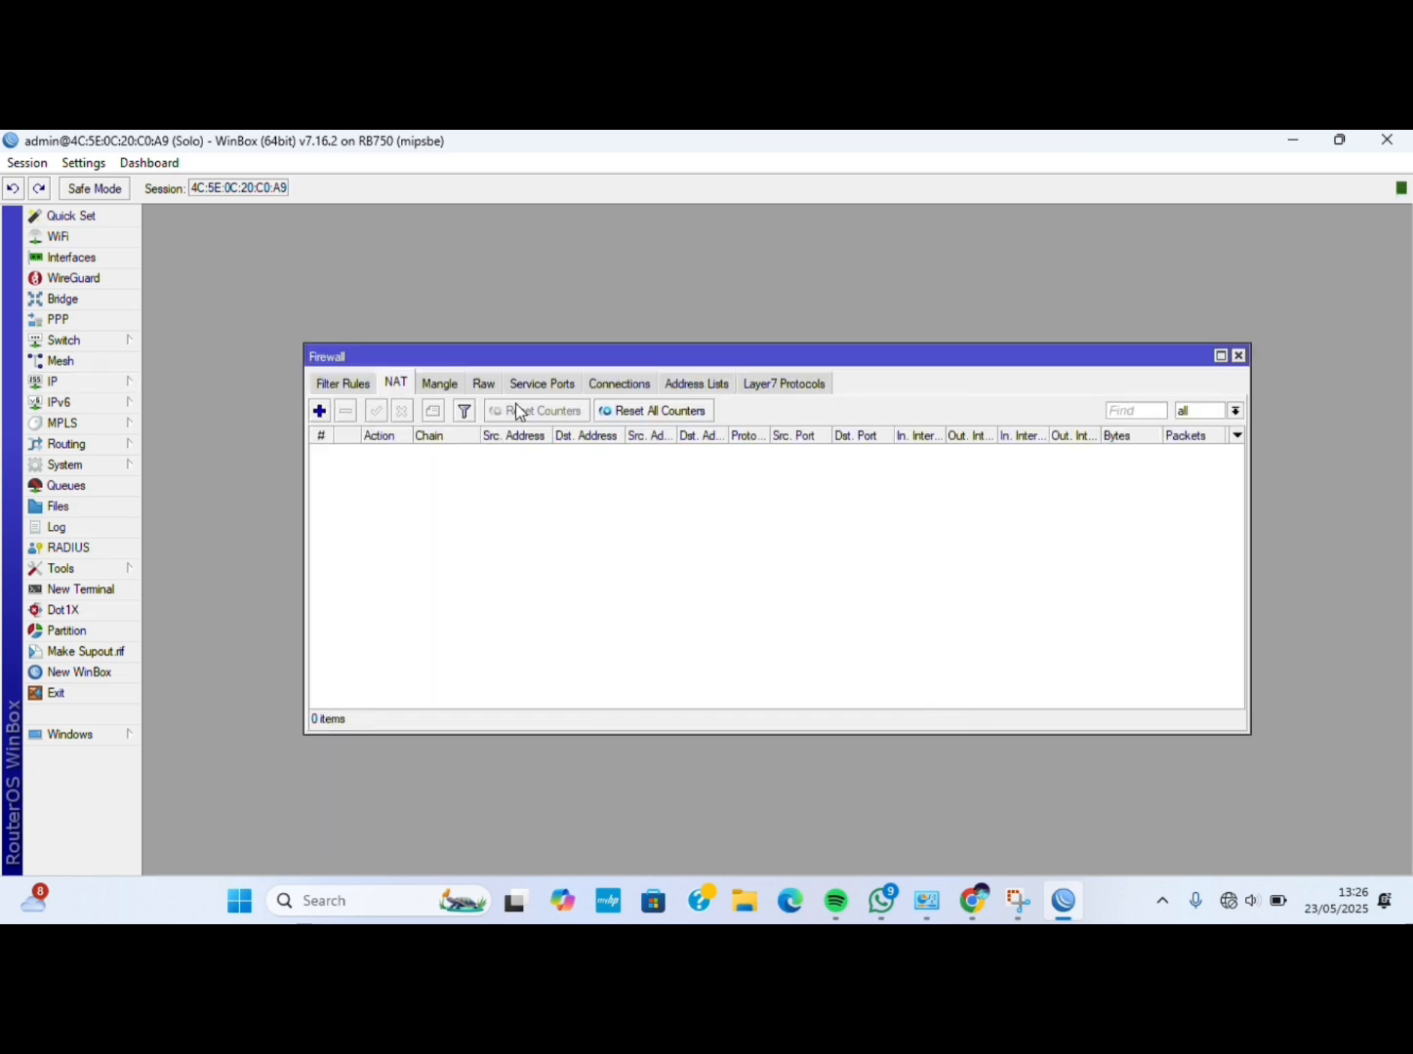
click(320, 411)
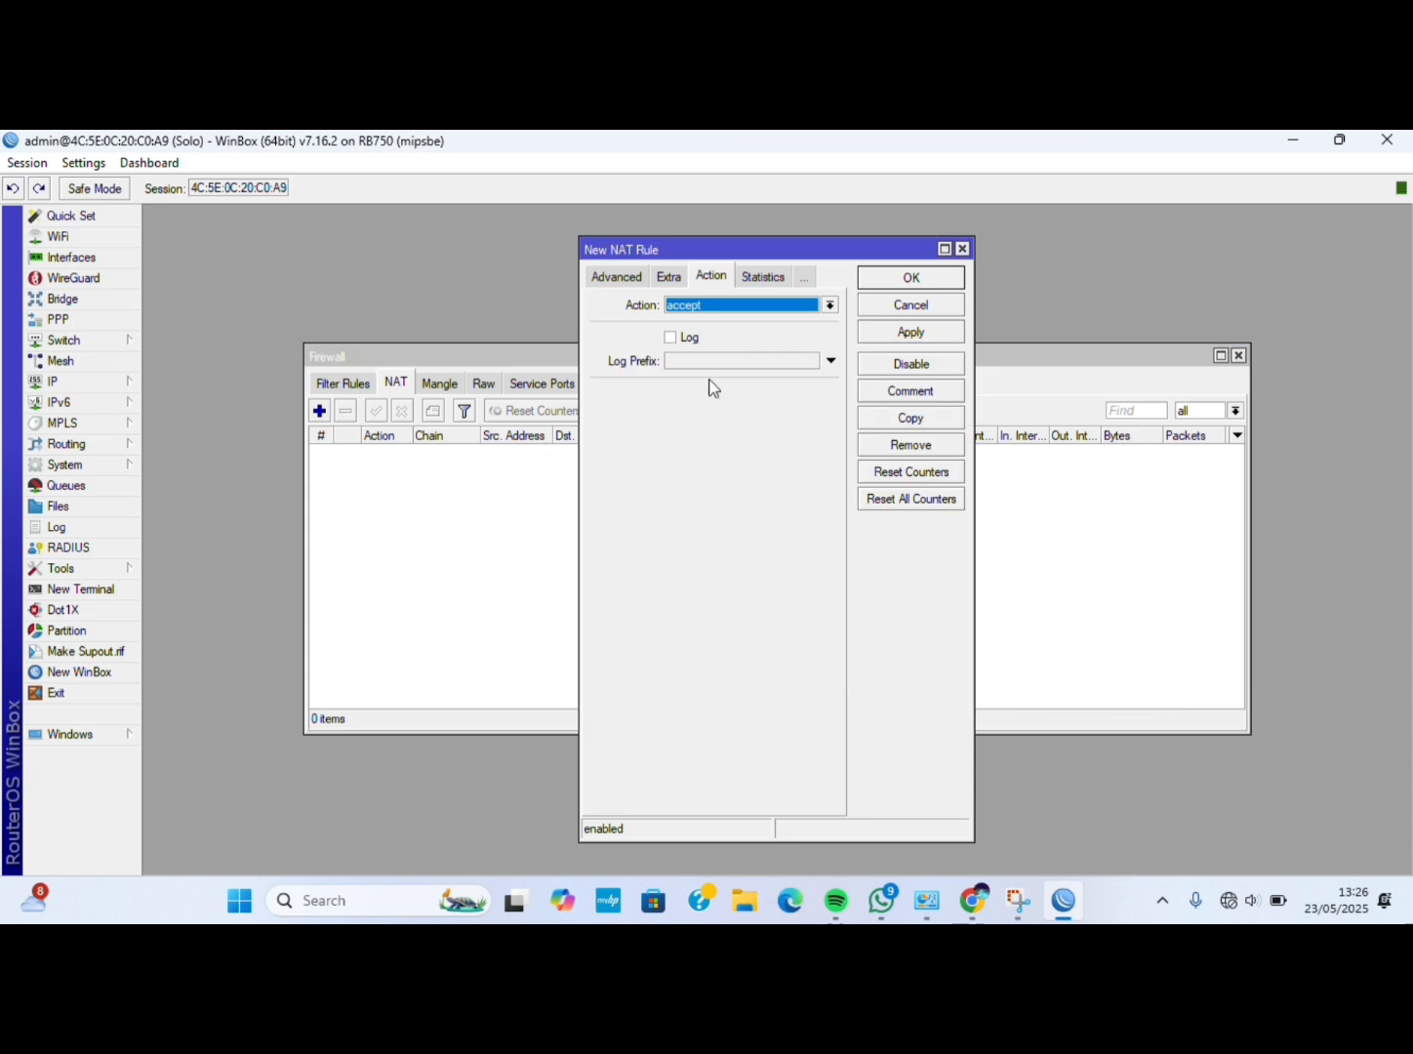
click(605, 279)
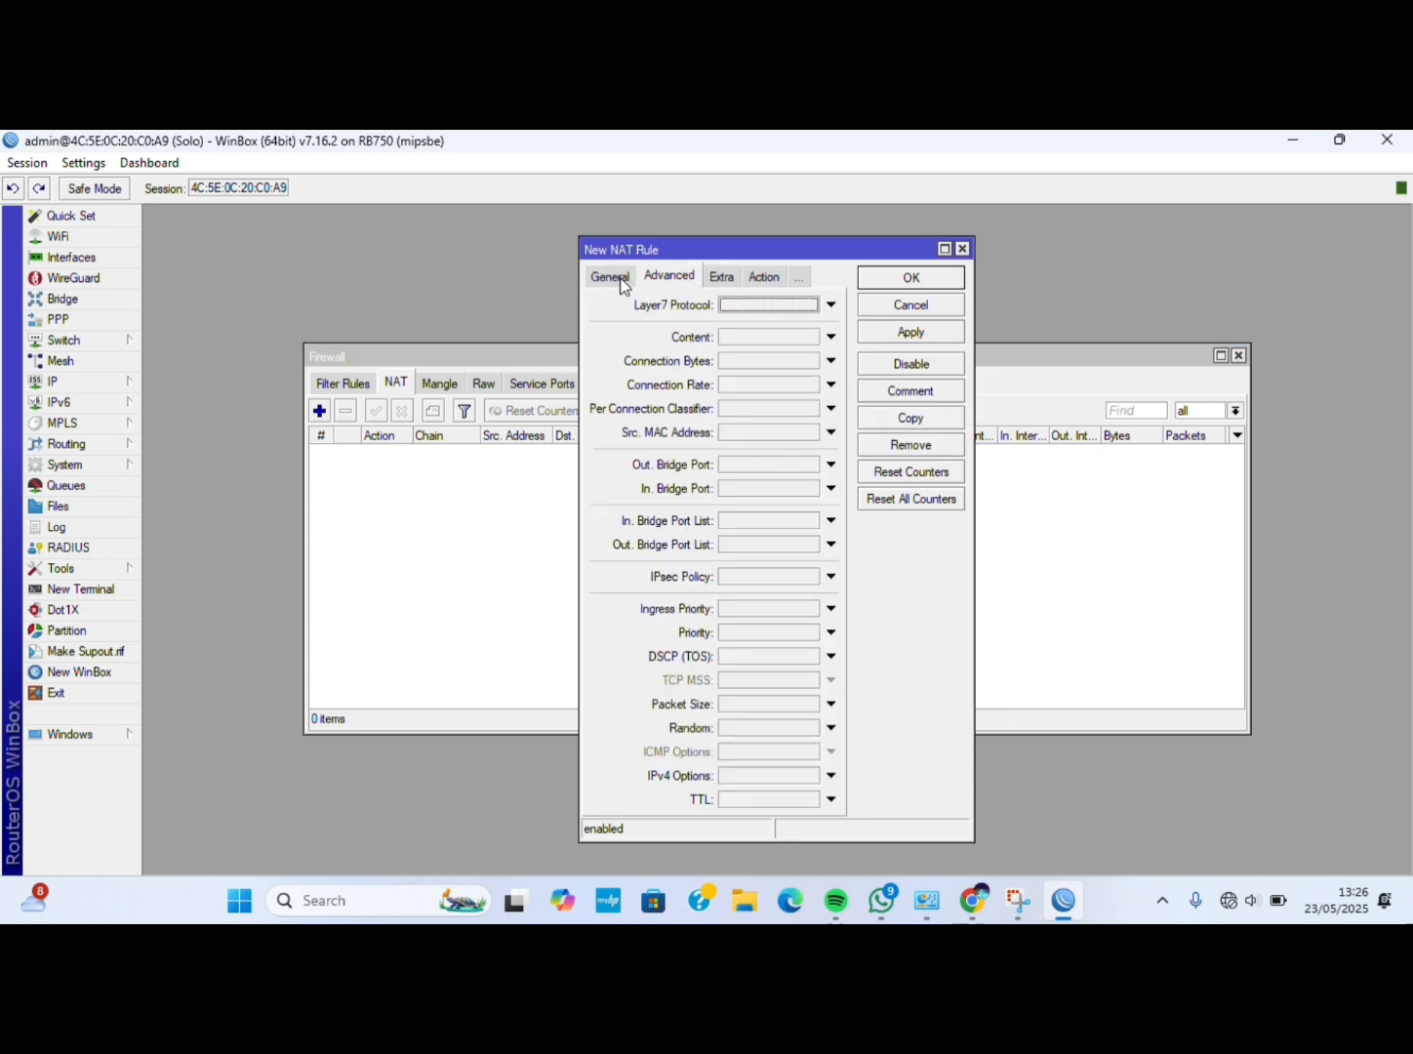
click(613, 280)
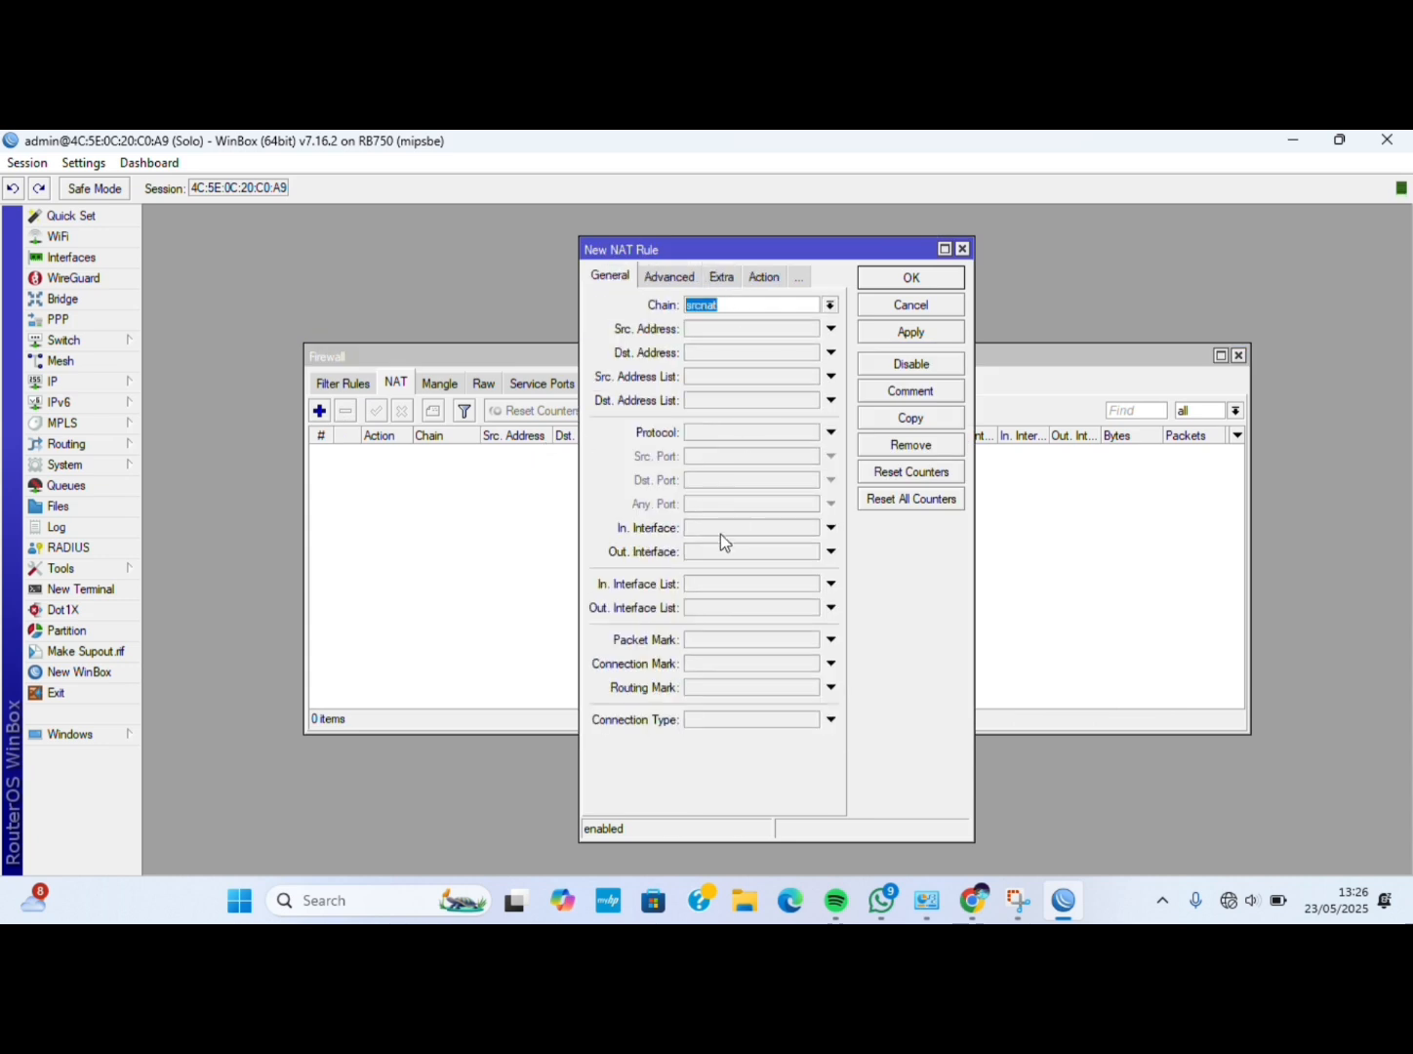
click(719, 558)
click(812, 552)
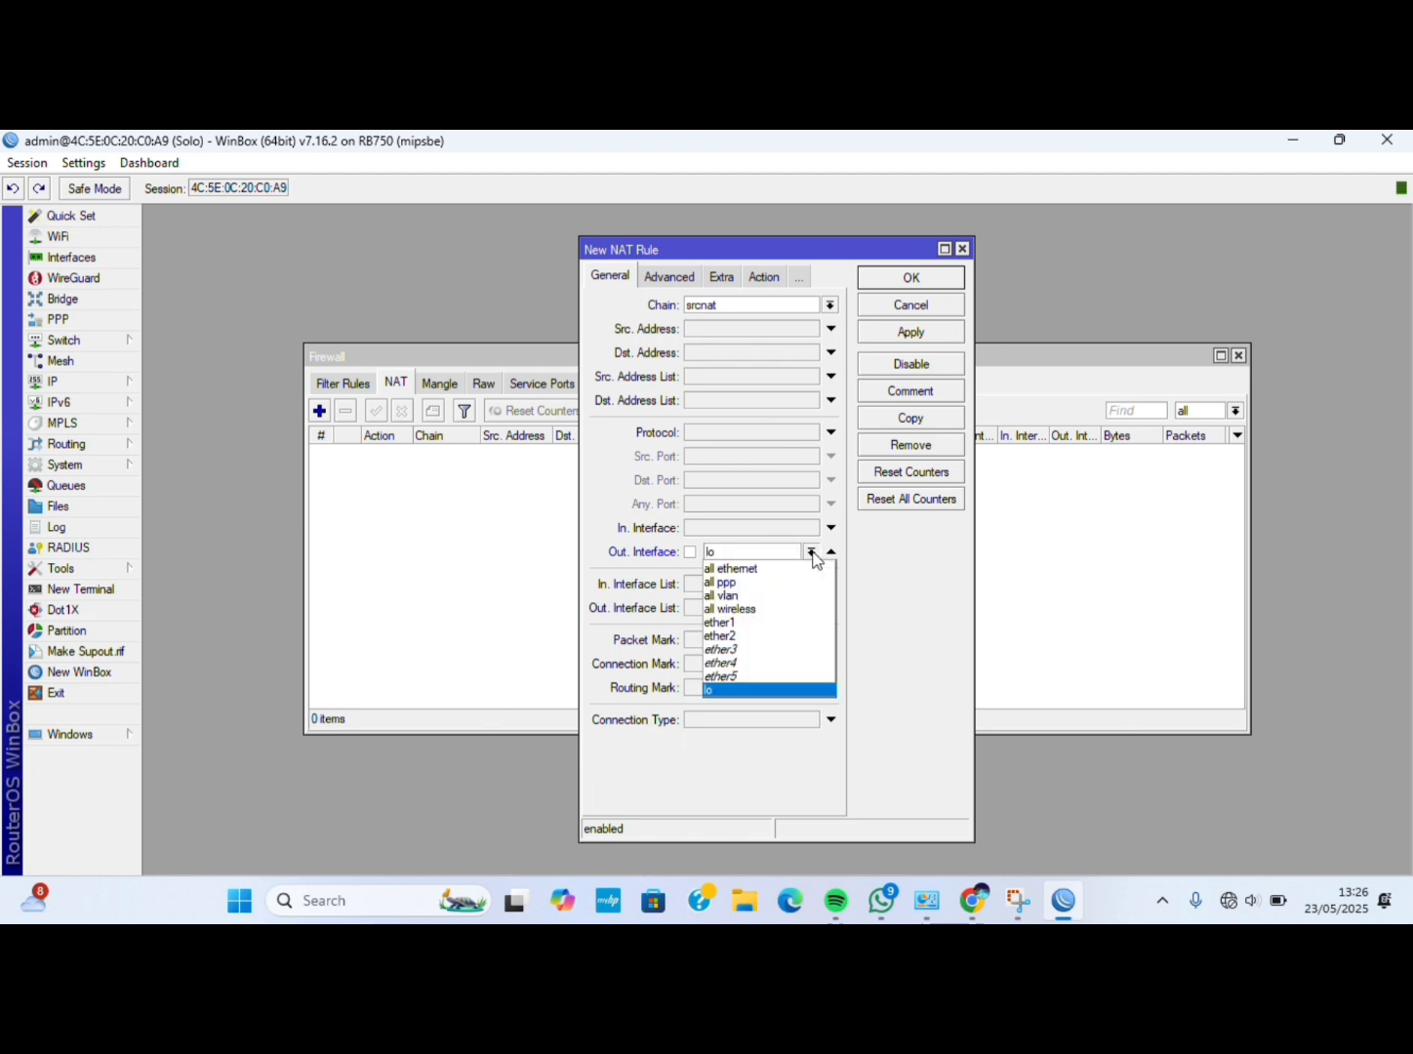
click(761, 622)
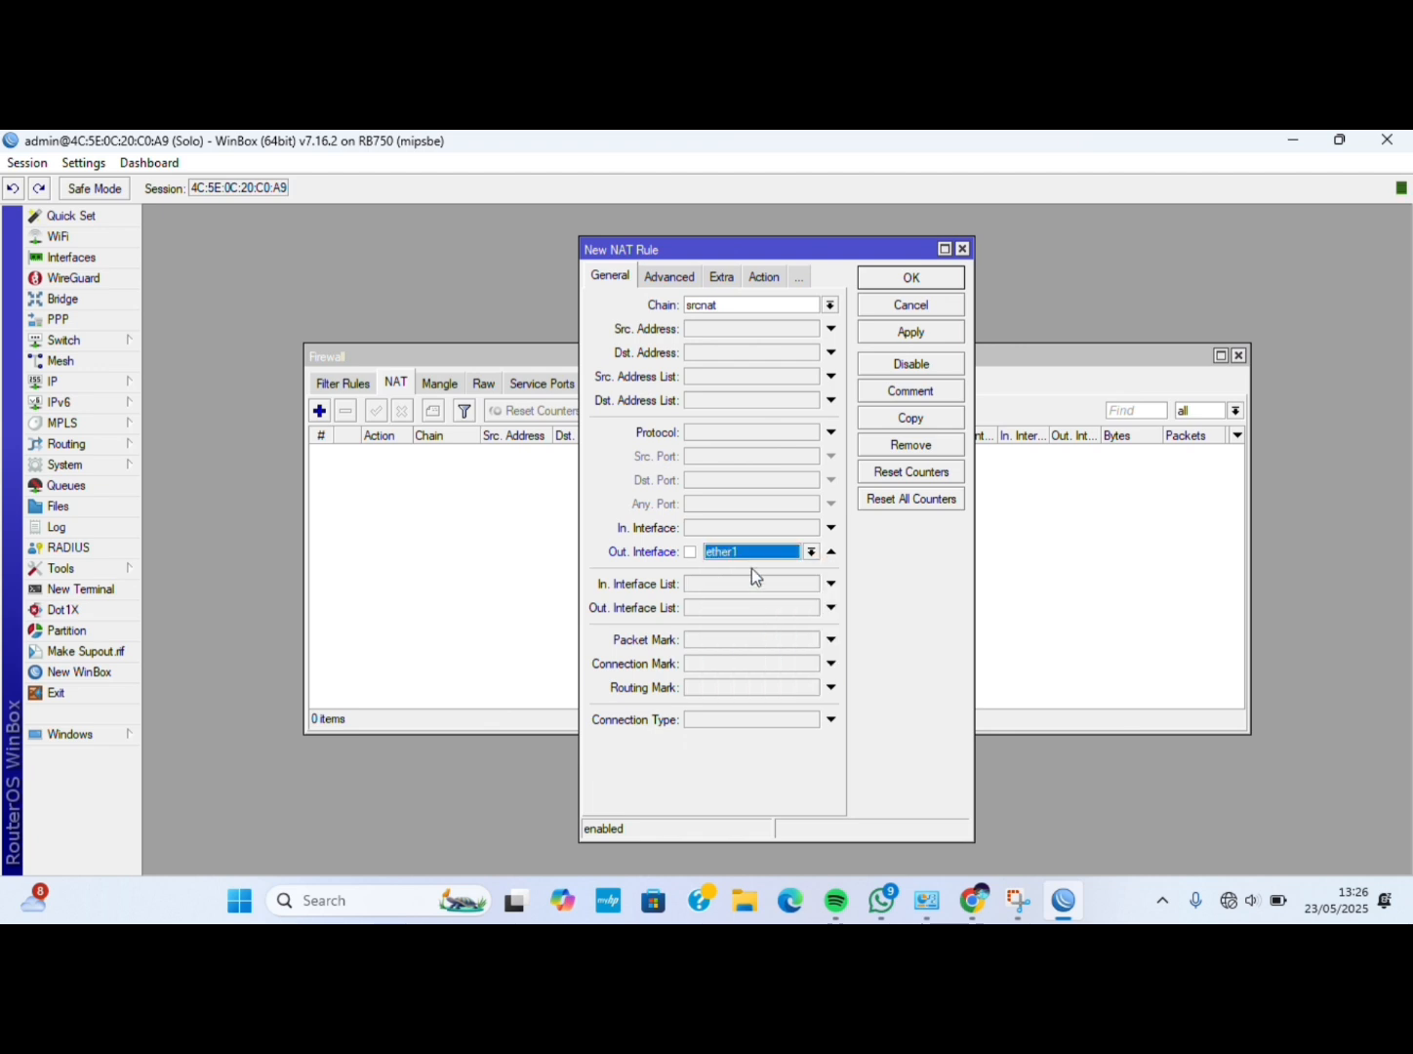
Set the NAT rule's action to masquerade and save it.
click(731, 280)
click(751, 280)
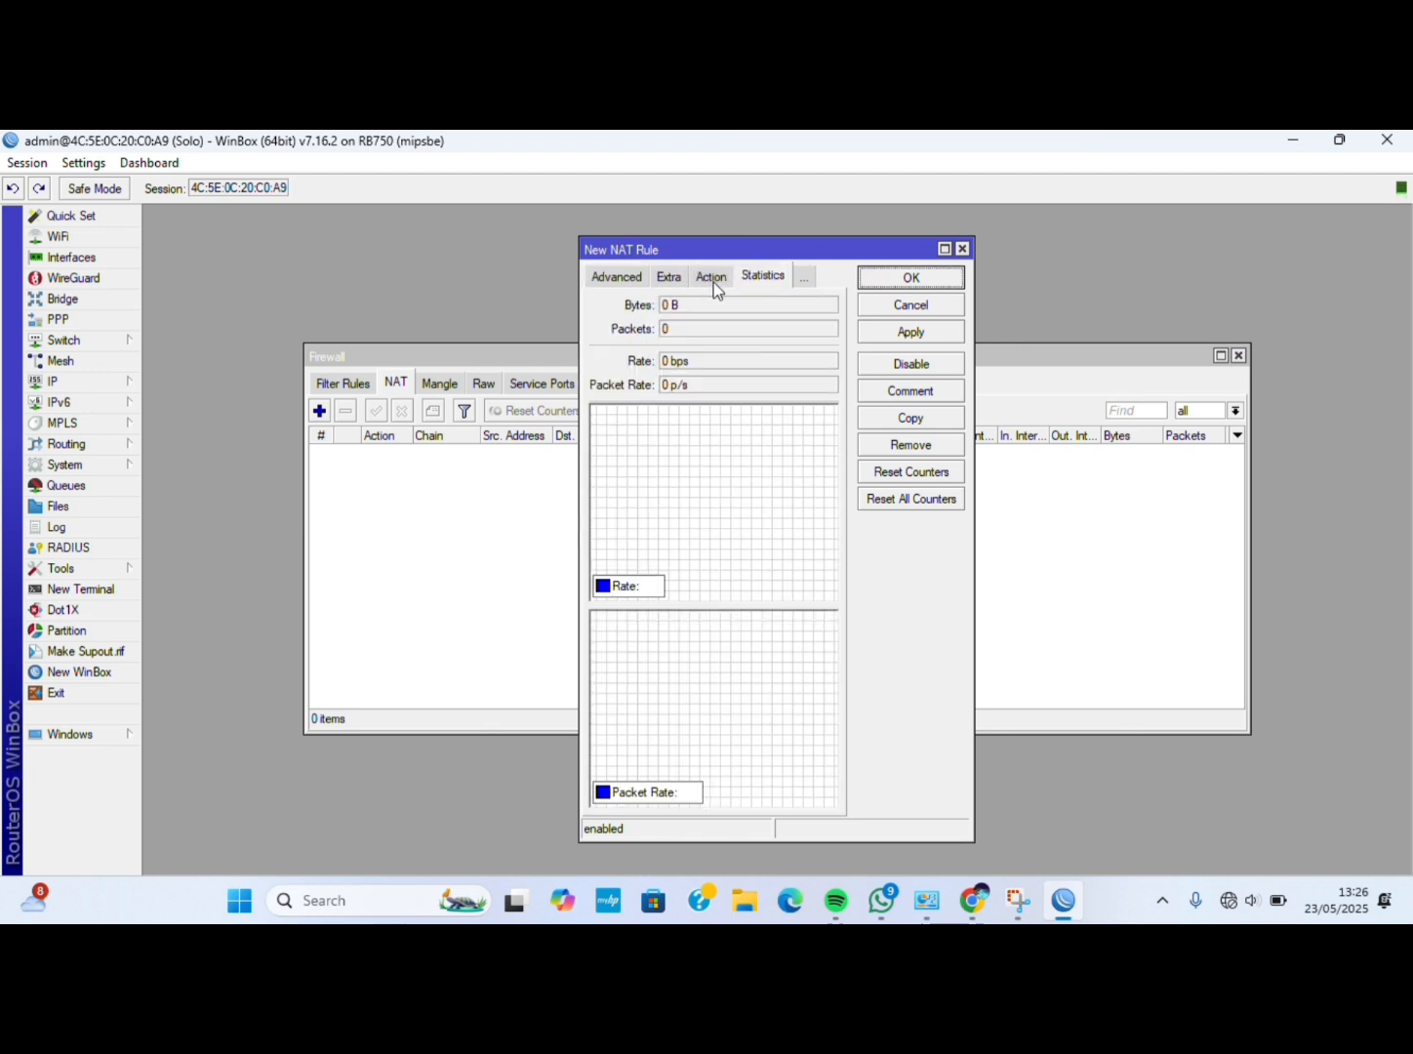
click(713, 282)
click(737, 305)
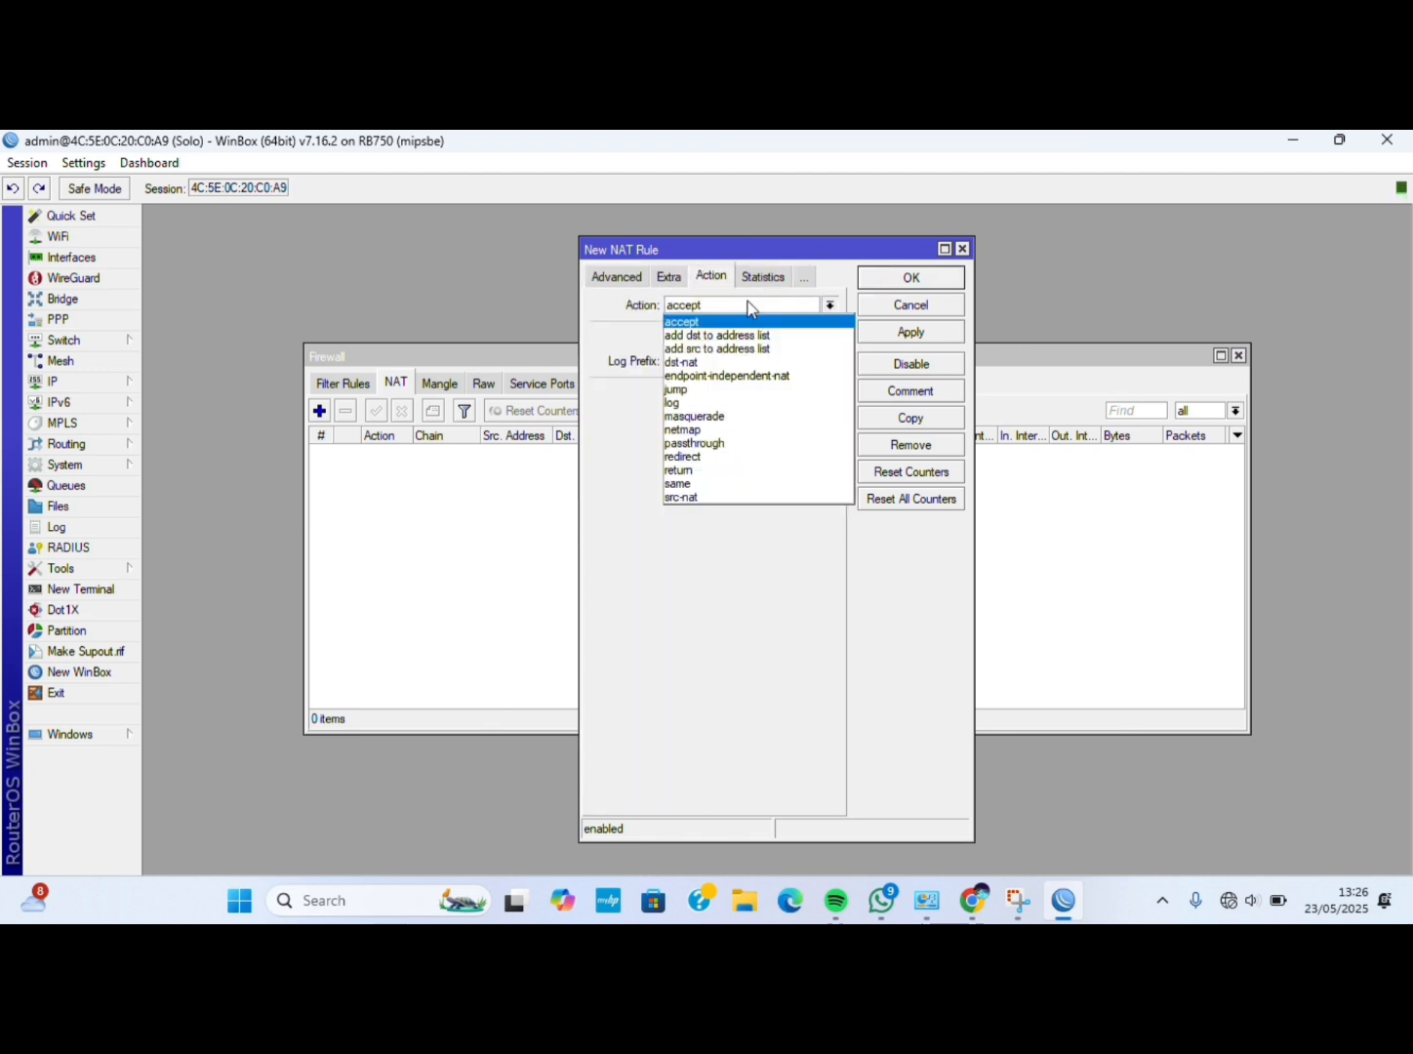
click(726, 417)
click(908, 333)
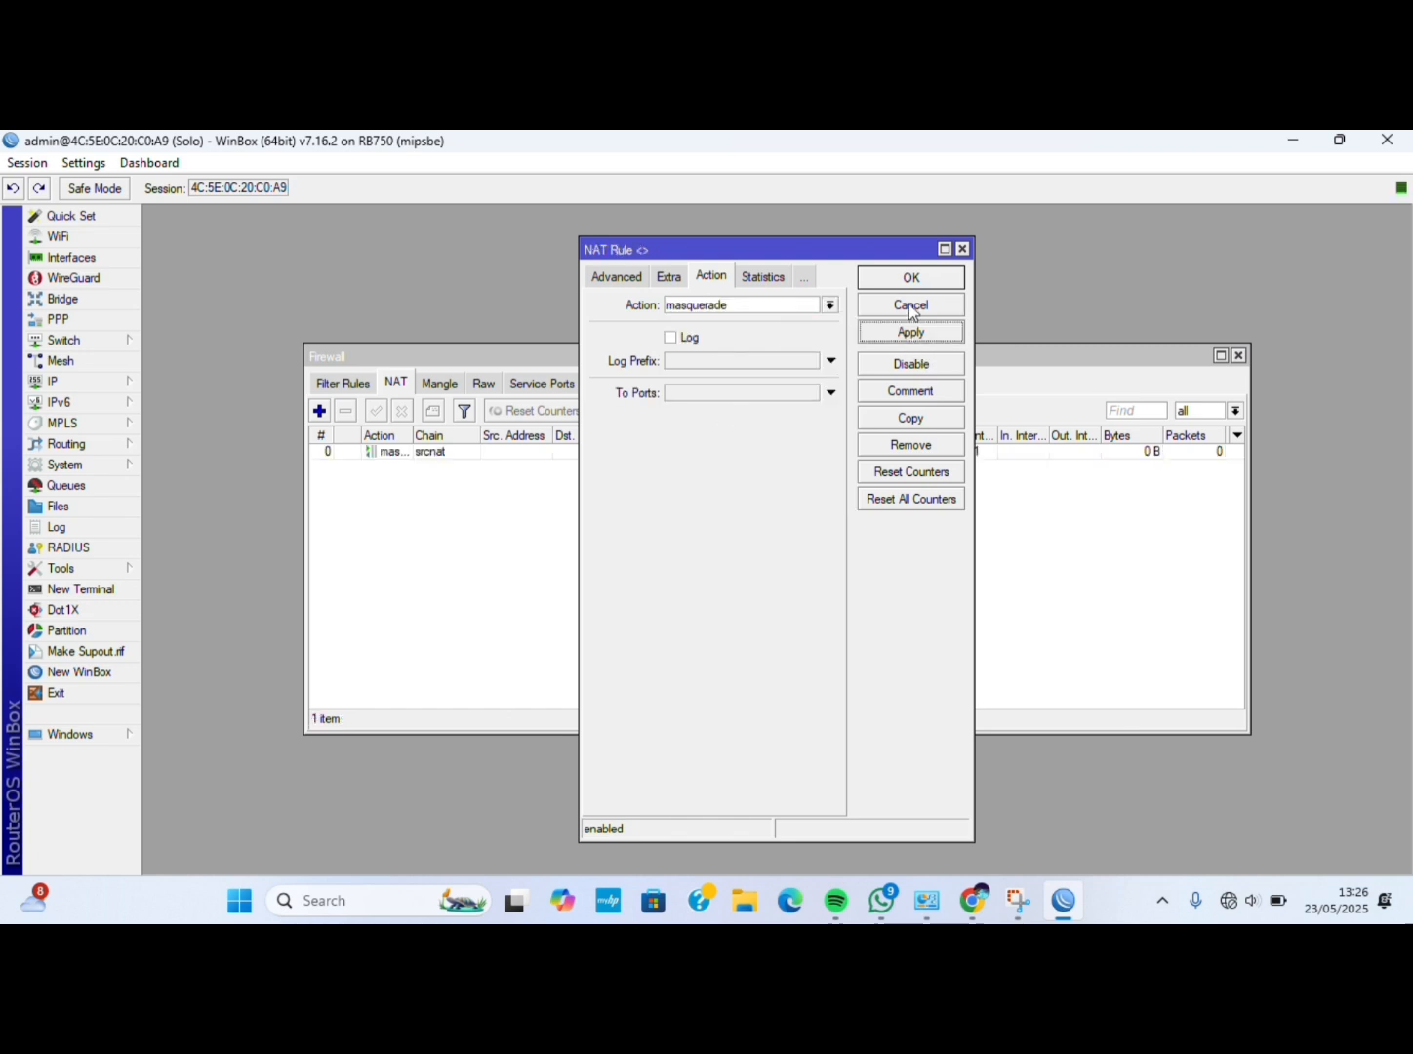
click(909, 277)
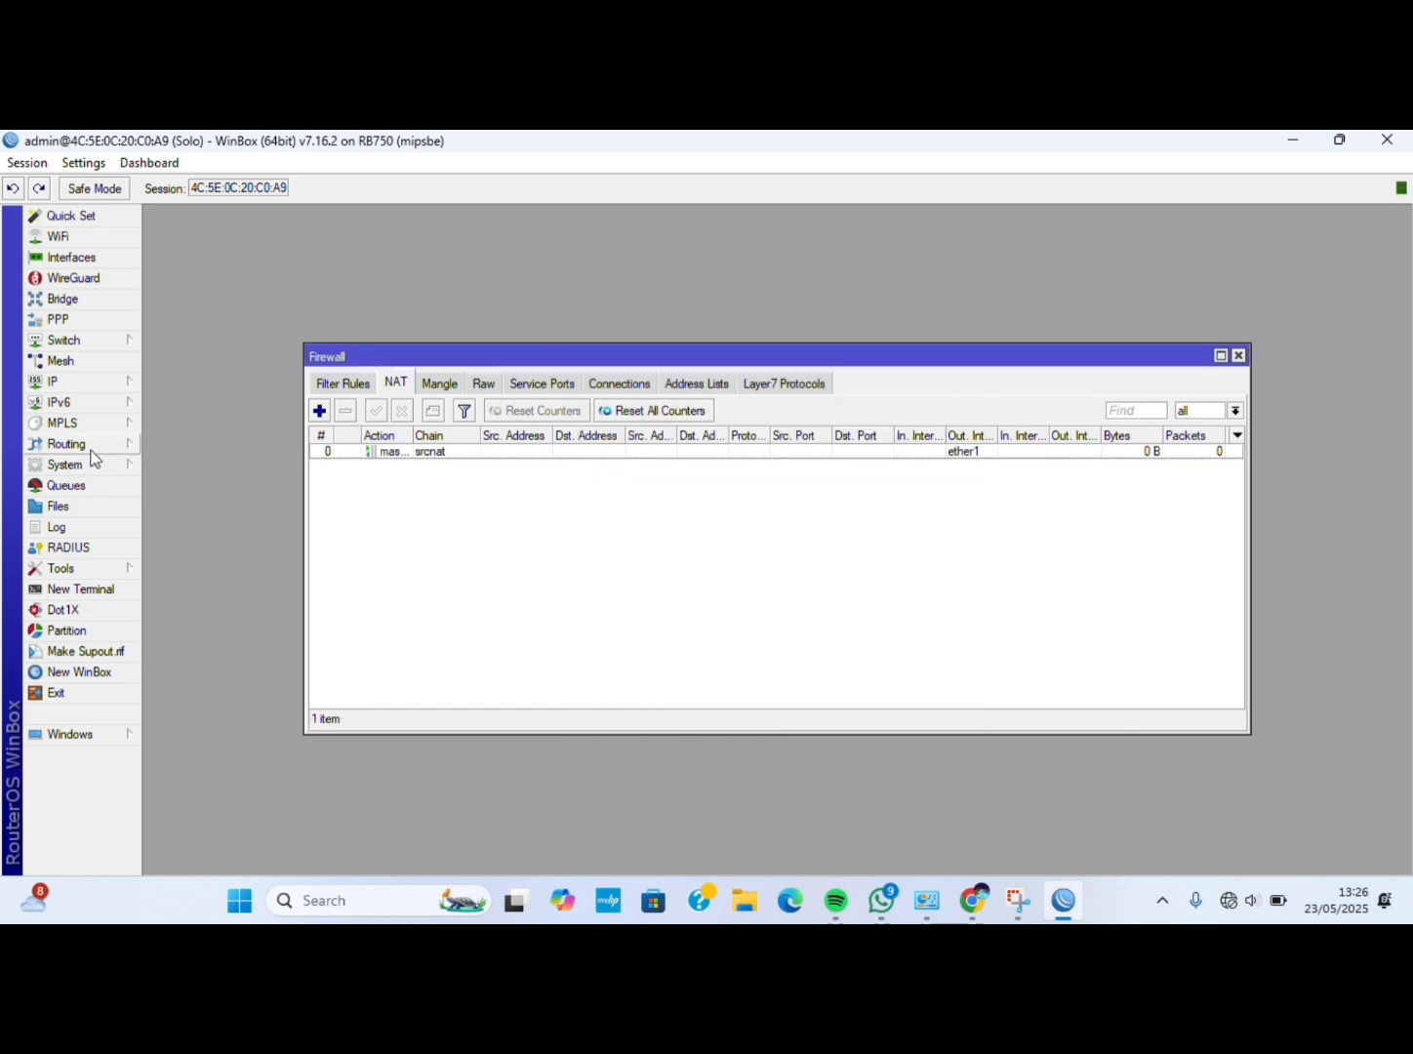
Add static route 0.0.0.0/0 via gateway 192.168.2.10 in IP > Routes, then open a New Terminal.
click(60, 384)
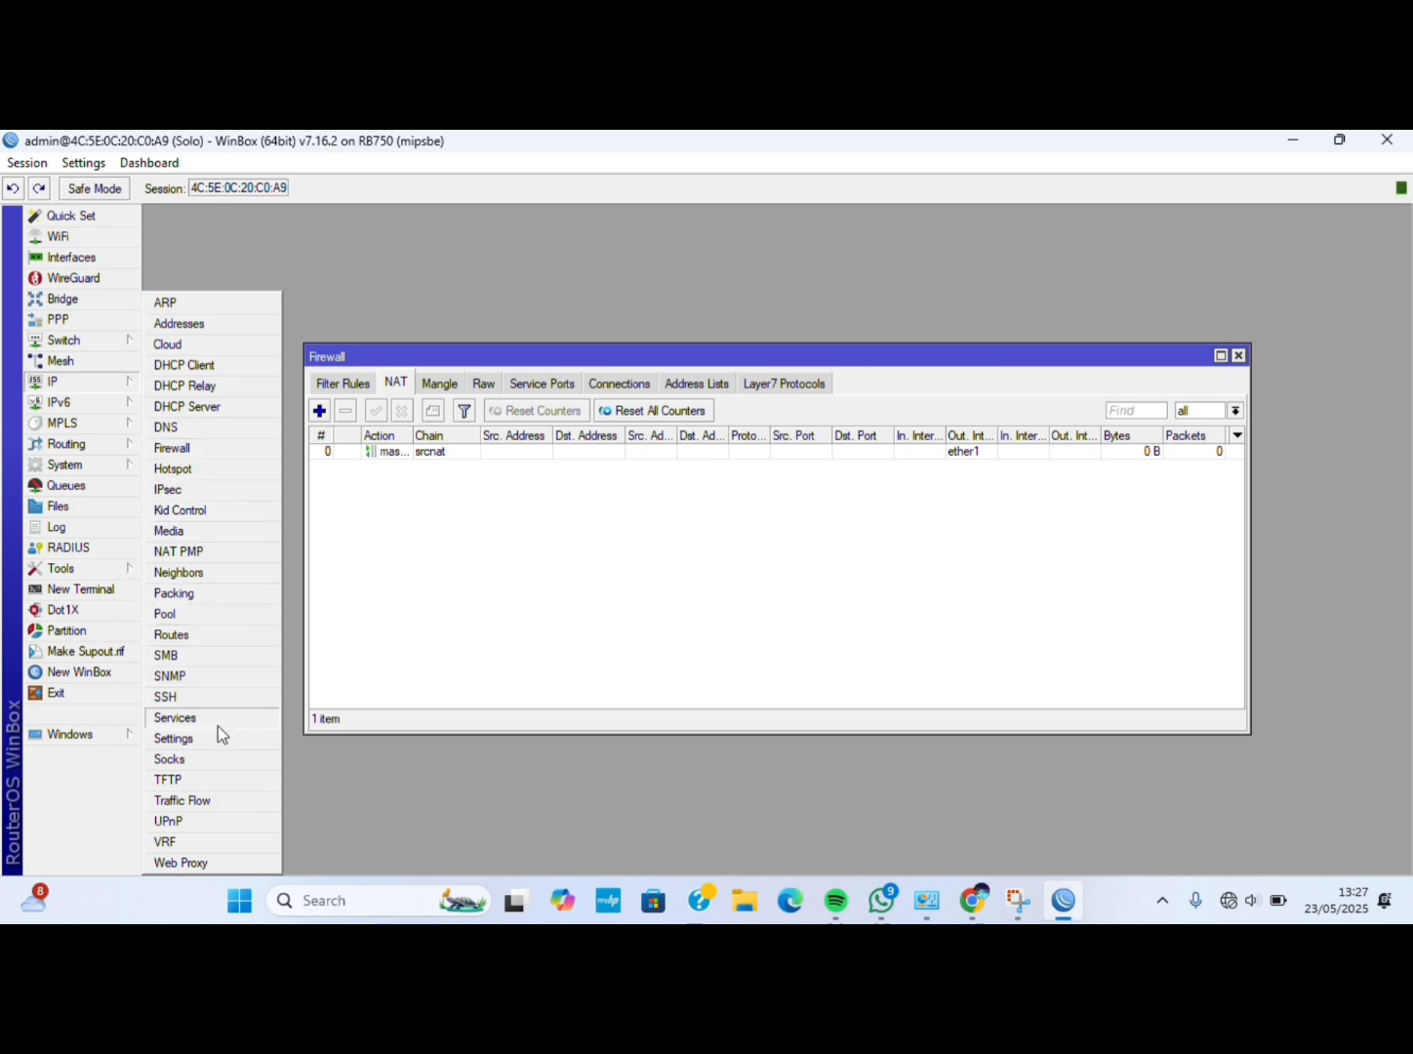
click(197, 638)
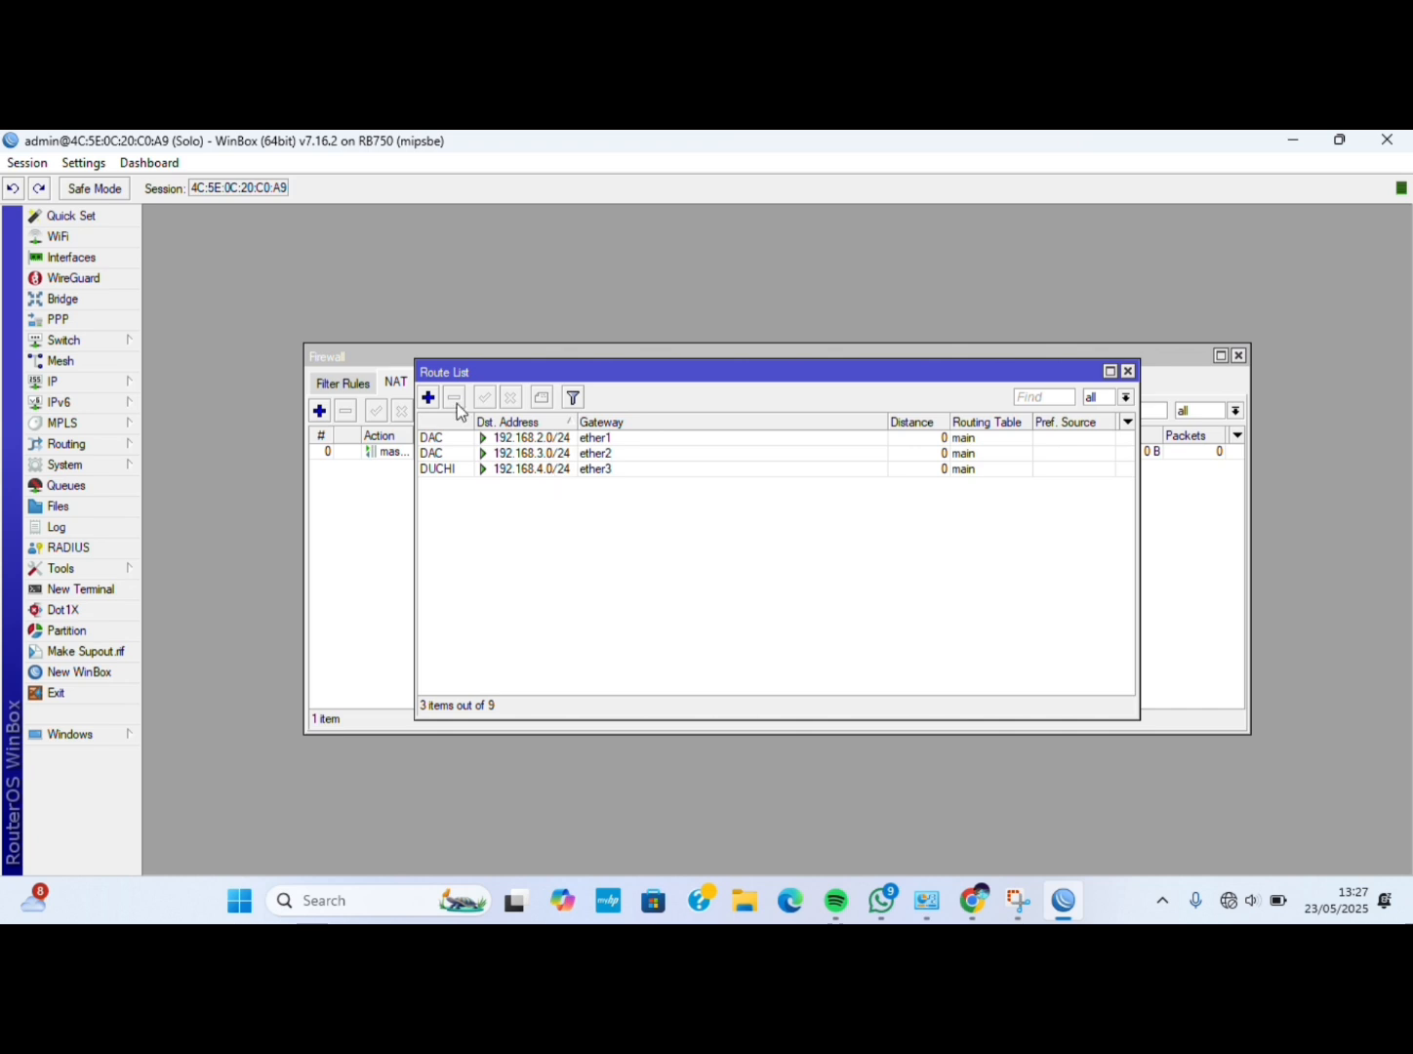
click(428, 398)
click(751, 384)
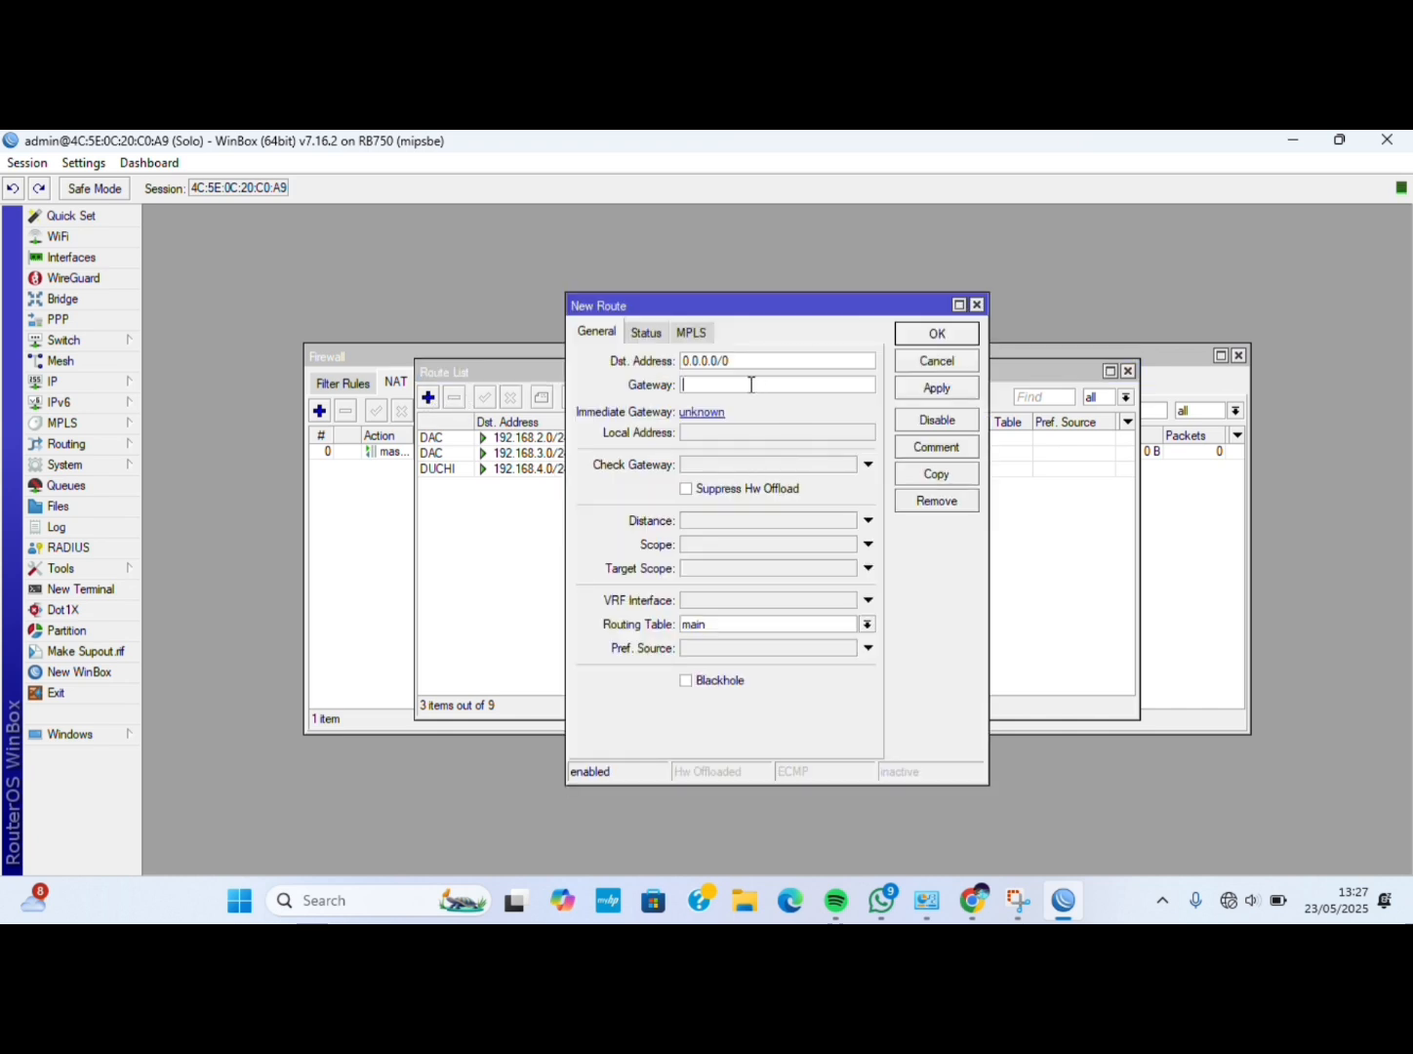
text(192.168.2.10)
click(937, 391)
click(921, 337)
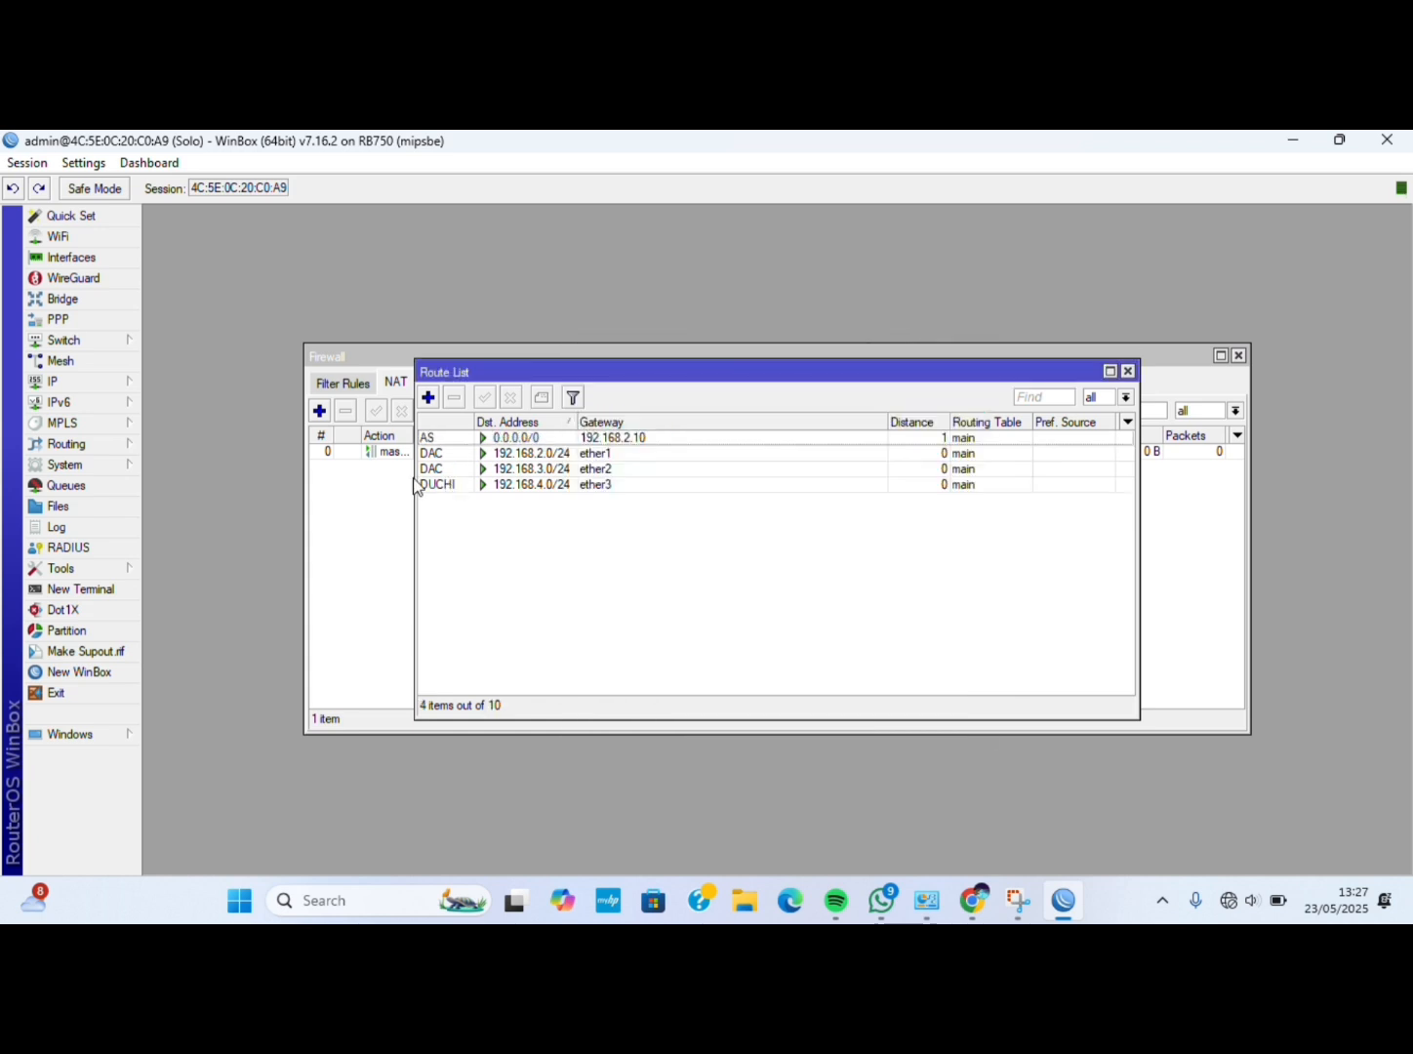
click(117, 589)
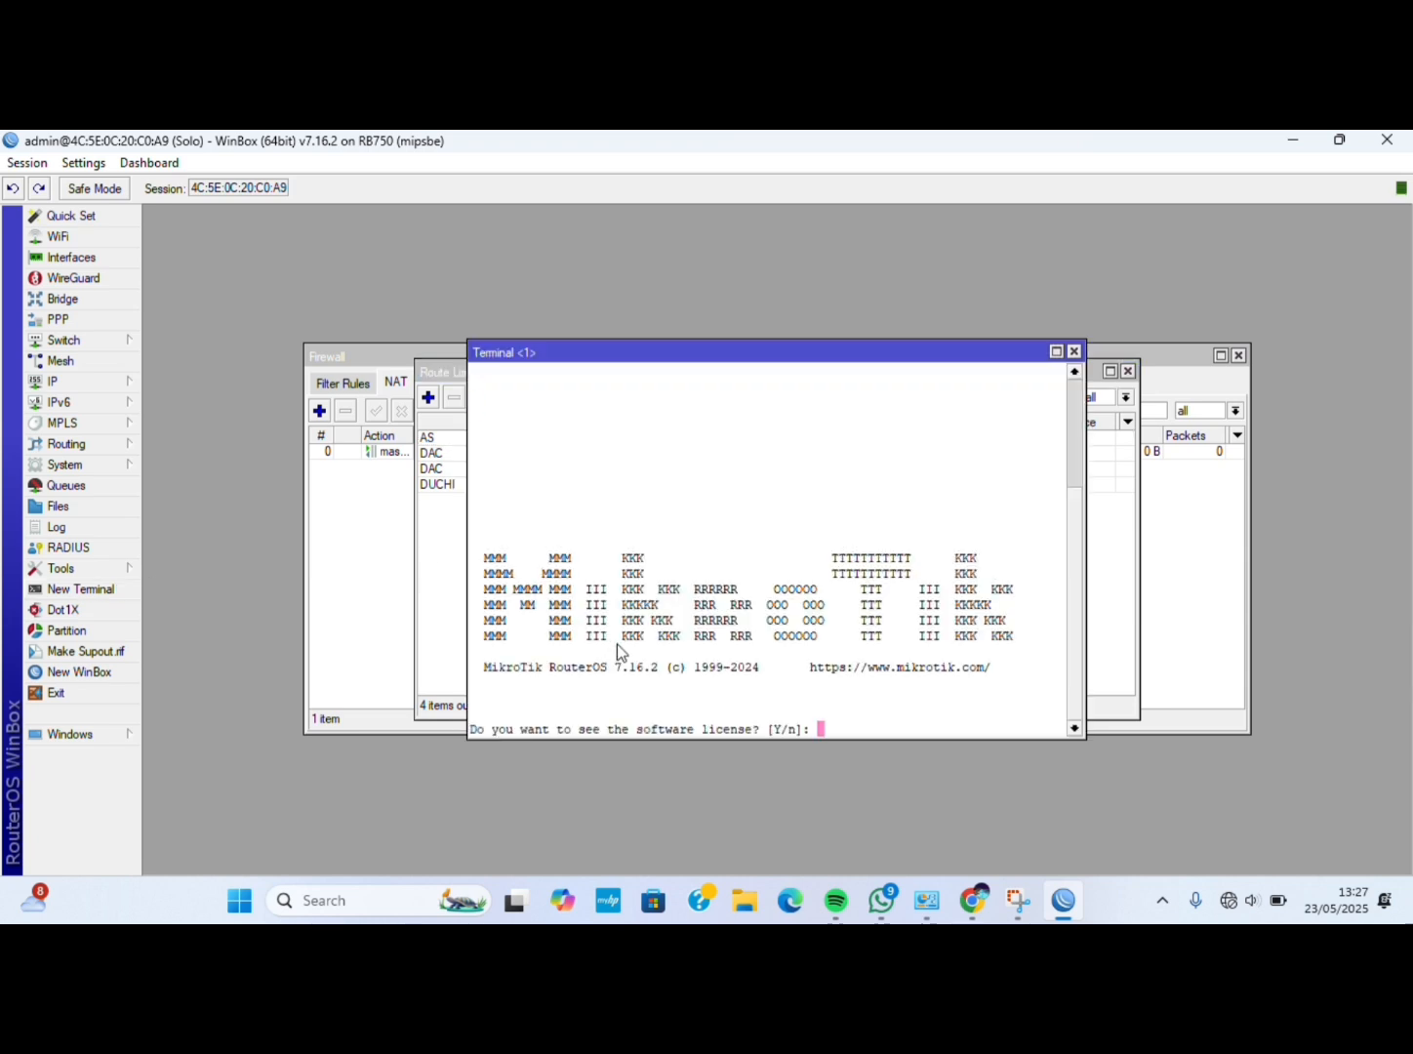
Skip the license and password prompts, then ping 8.8.8.8 and stop it after three replies with 0% loss.
text(n)
key(Return)
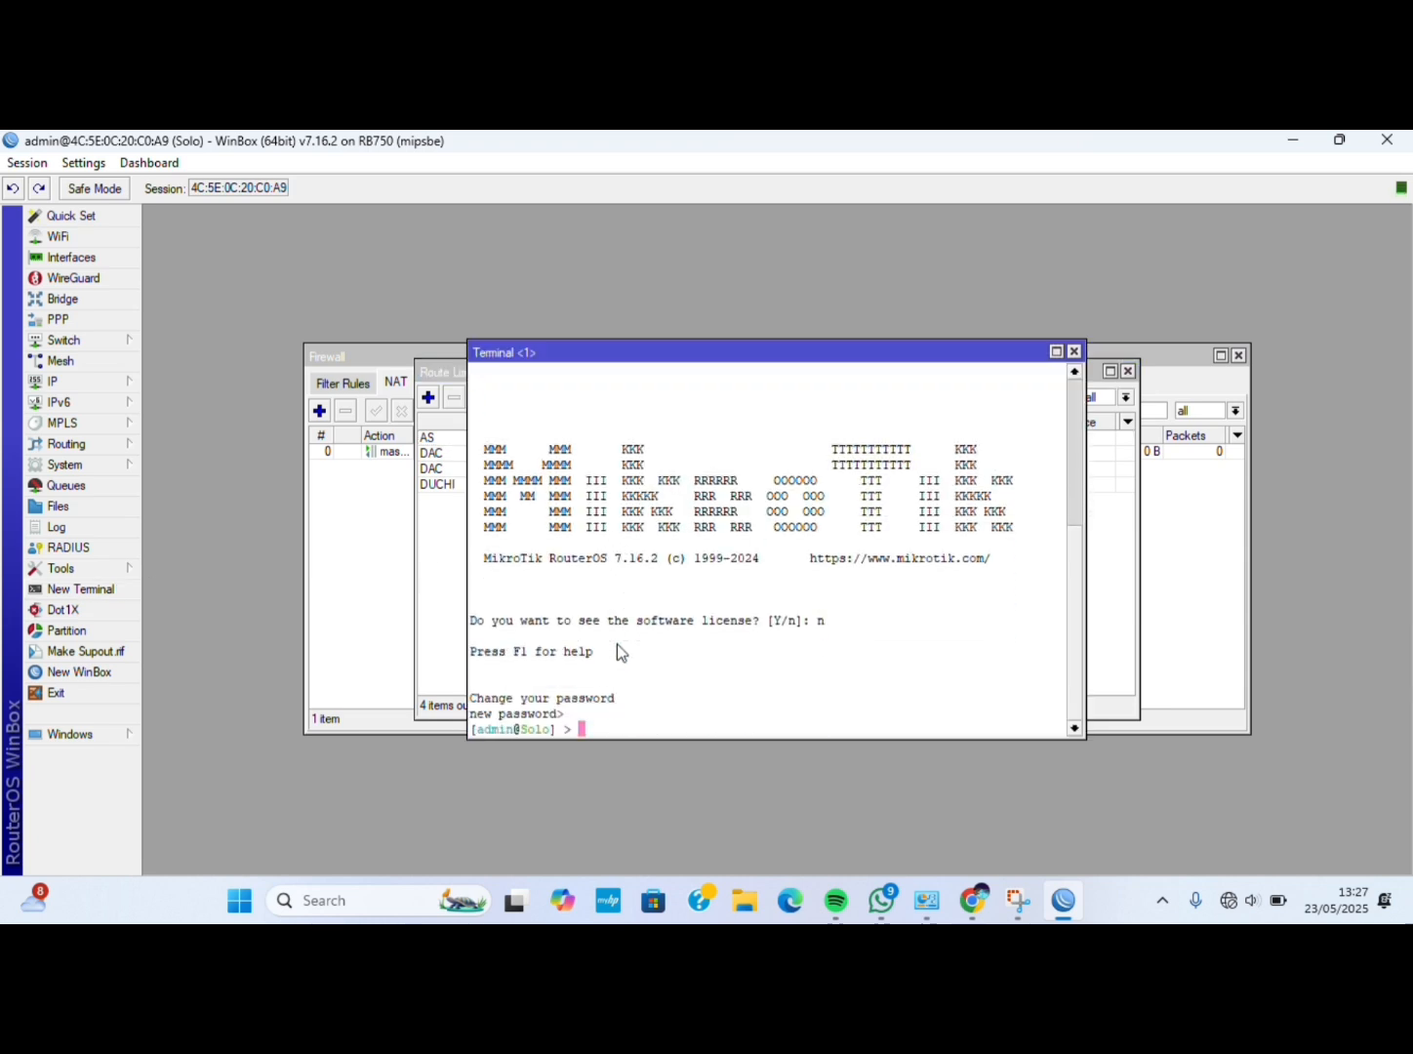
text(ping 8.8.8.8)
key(Return)
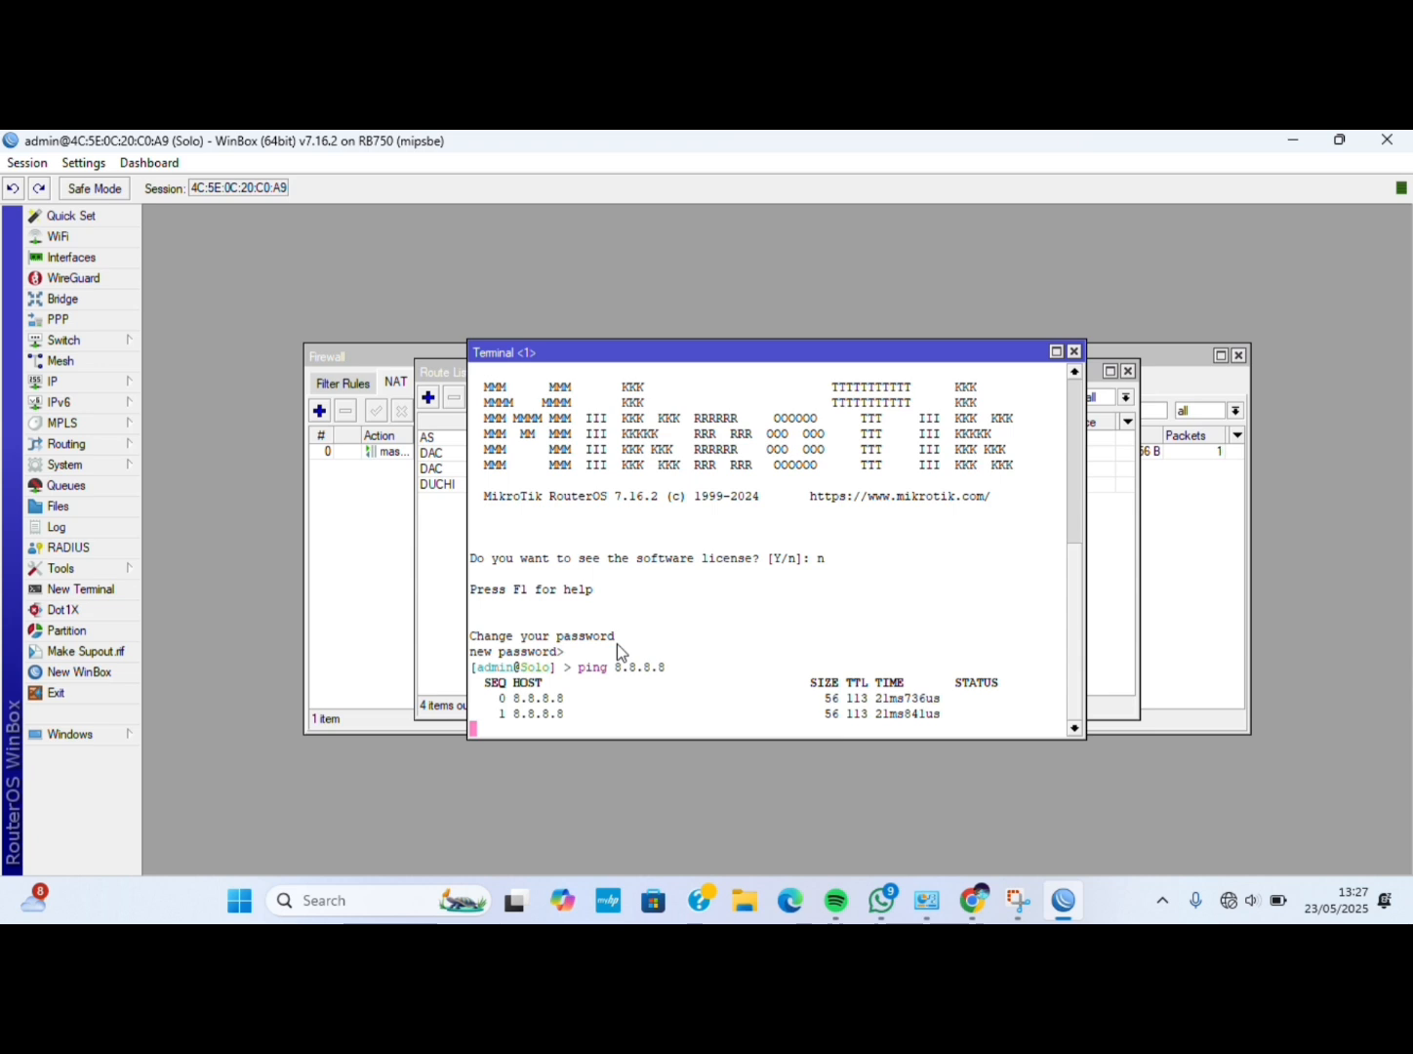
key(ctrl+c)
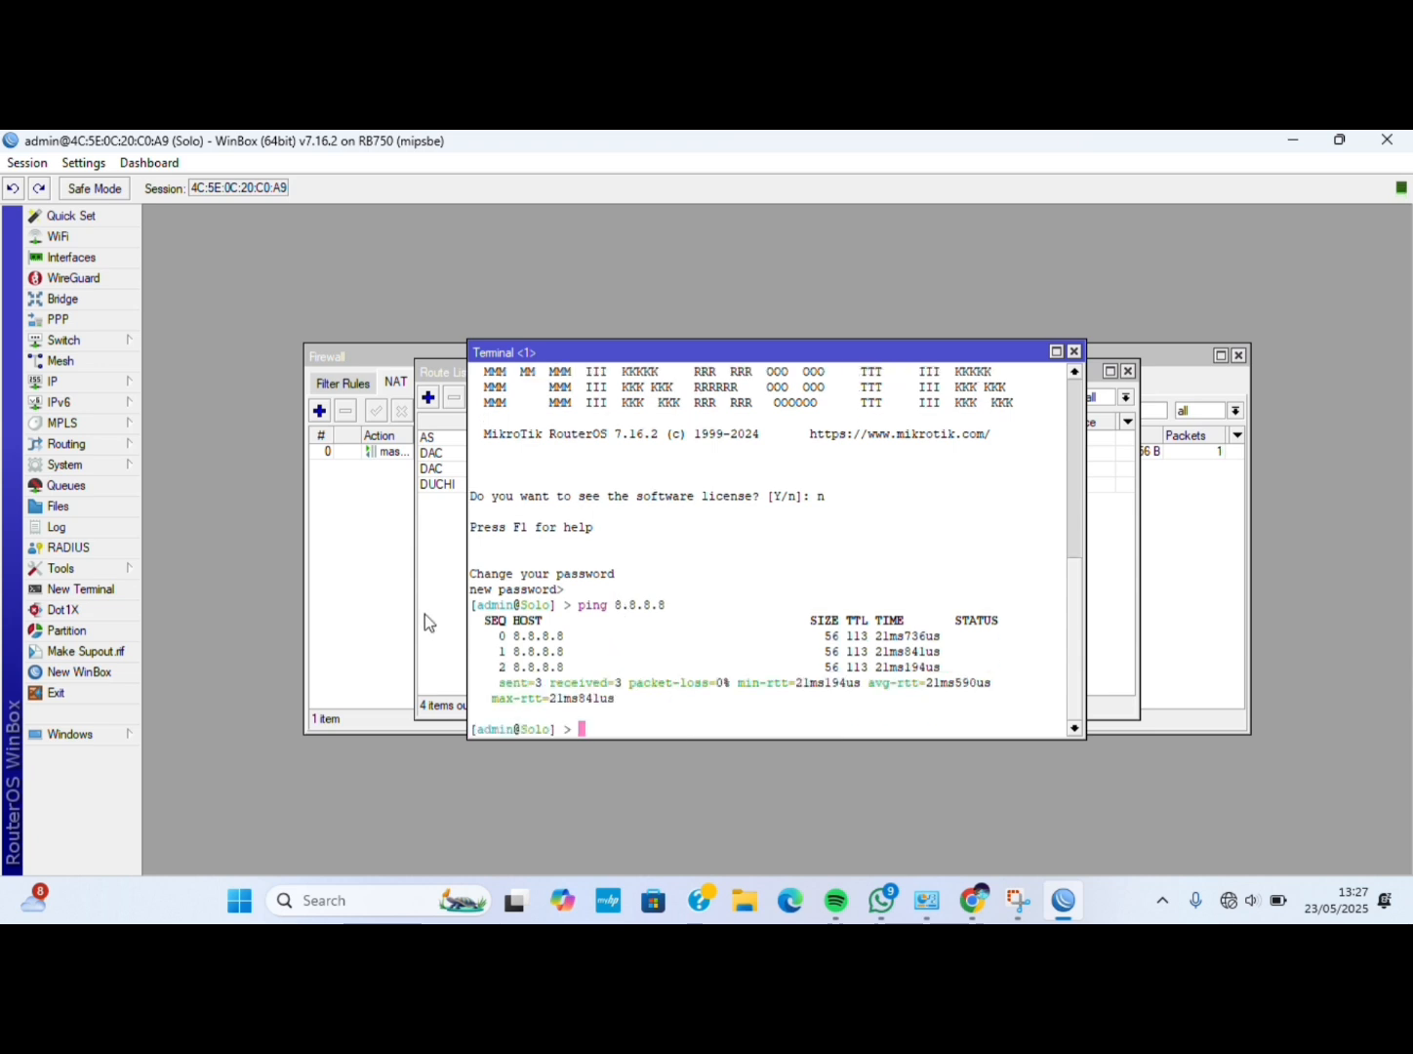
Run DHCP Setup on ether2, accepting gateway 192.168.3.20 and 00:30:00 leases to create dhcp1.
click(121, 384)
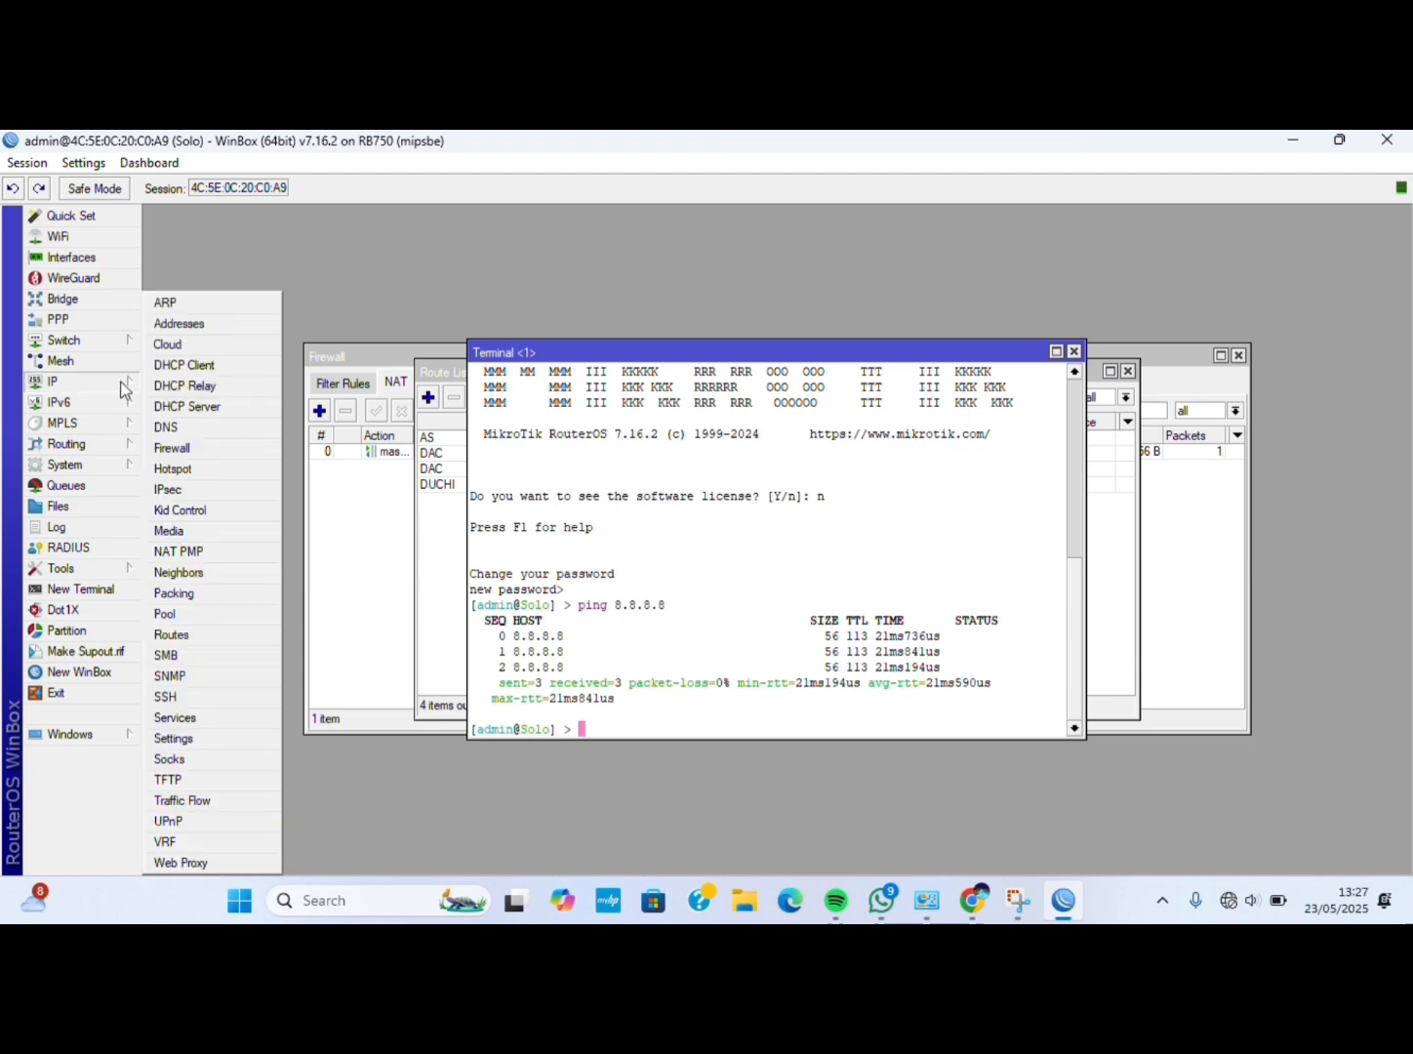
click(206, 407)
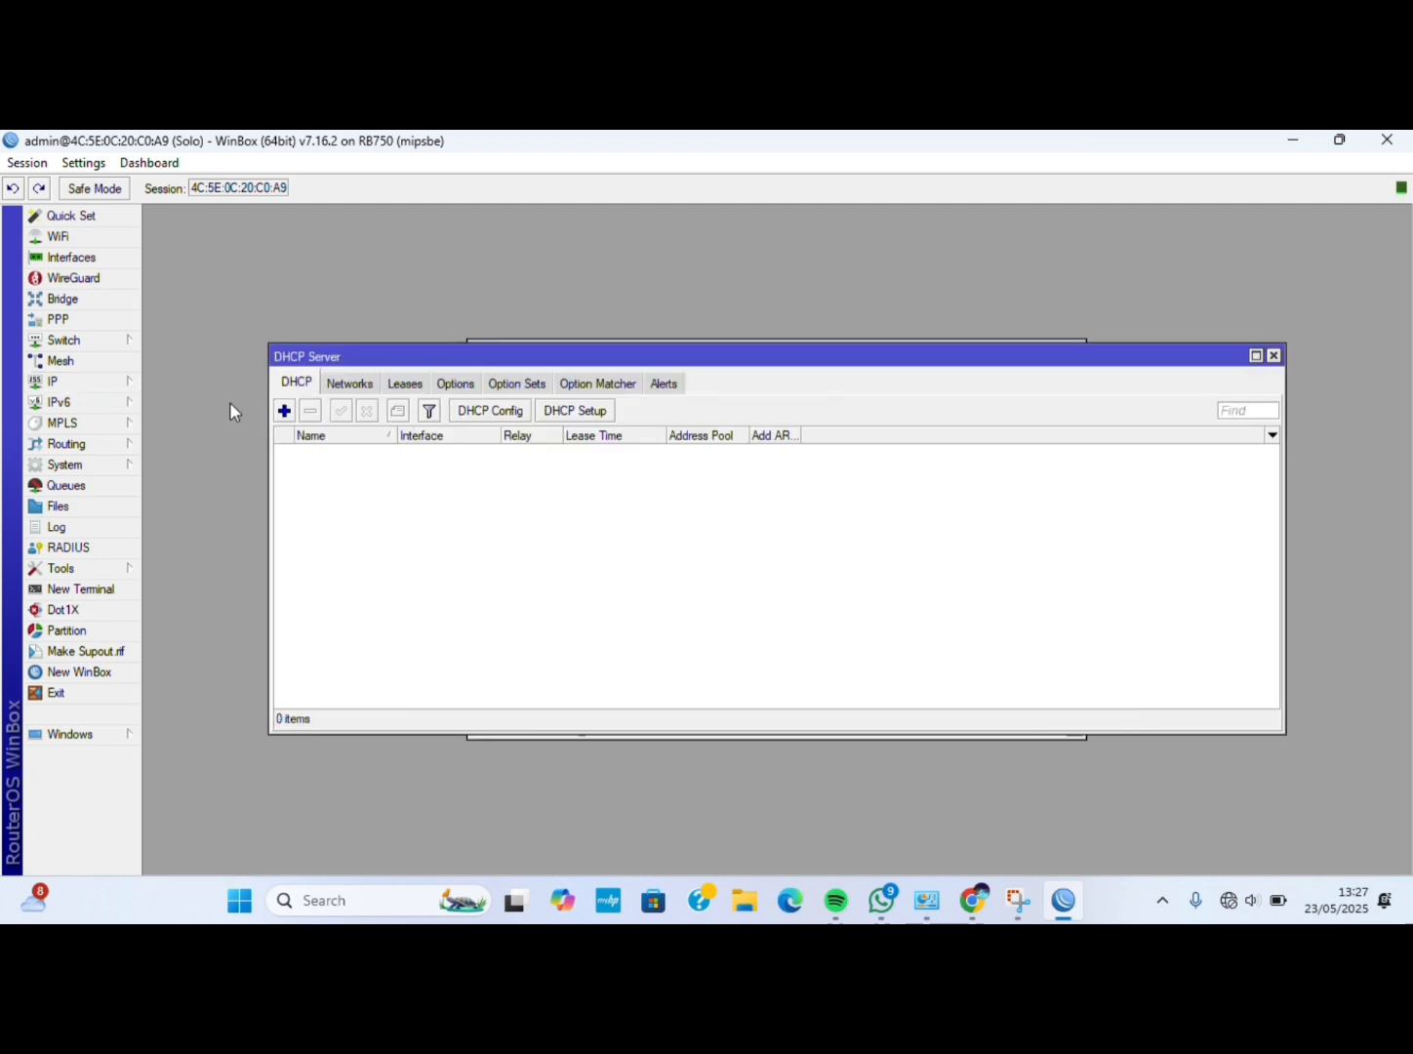
click(582, 411)
click(846, 539)
click(828, 570)
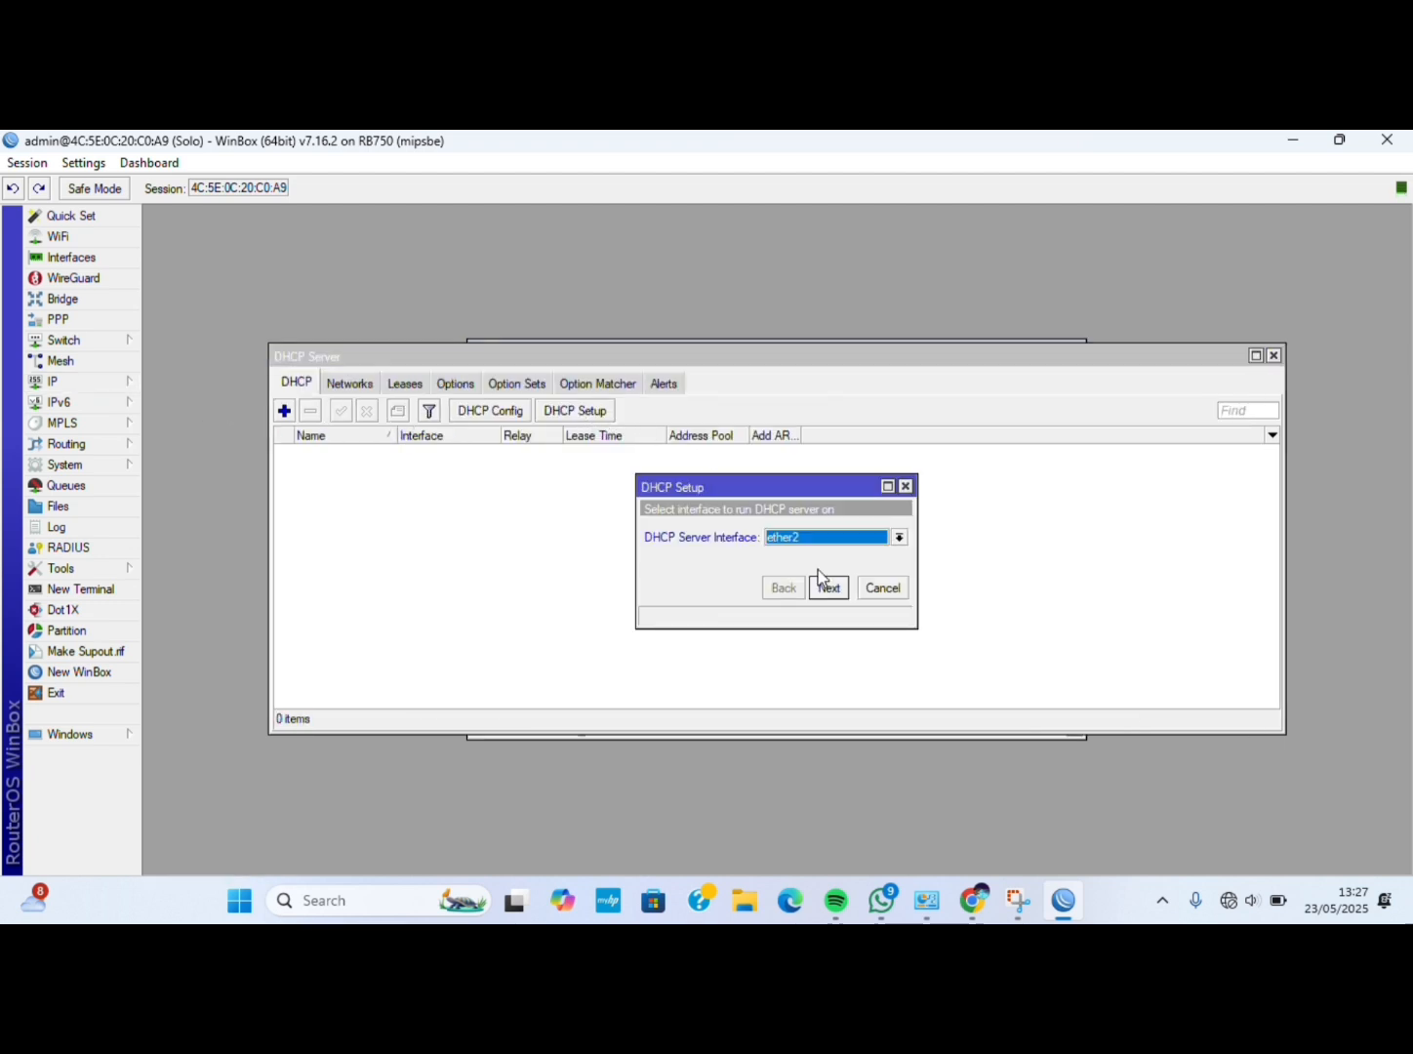
click(825, 591)
click(826, 591)
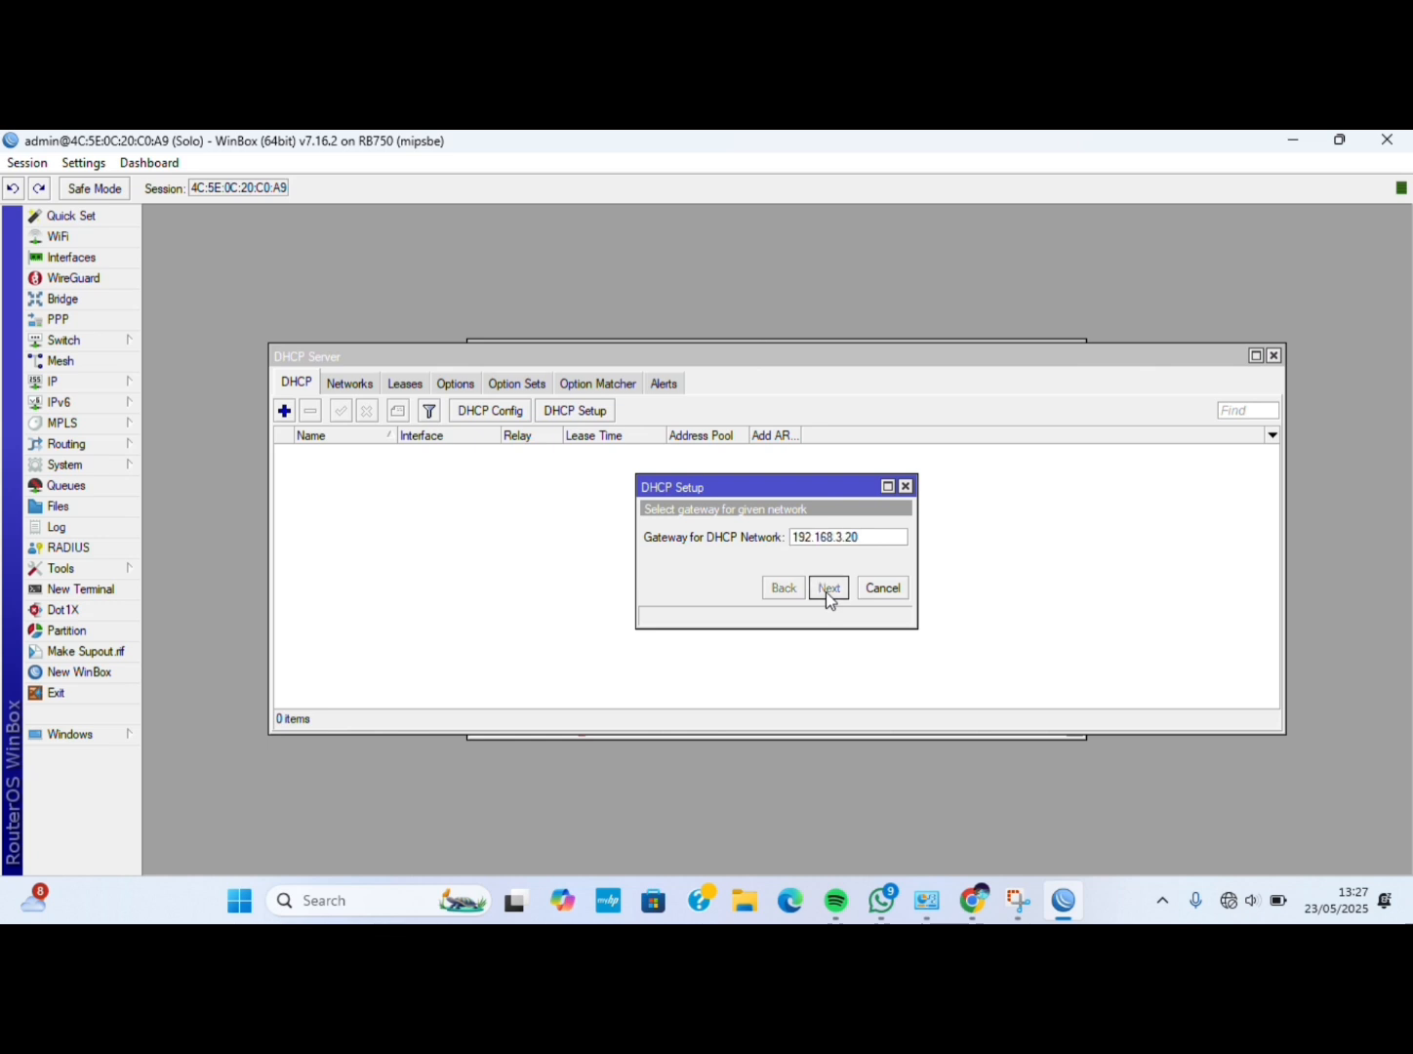
click(826, 591)
click(825, 591)
click(826, 591)
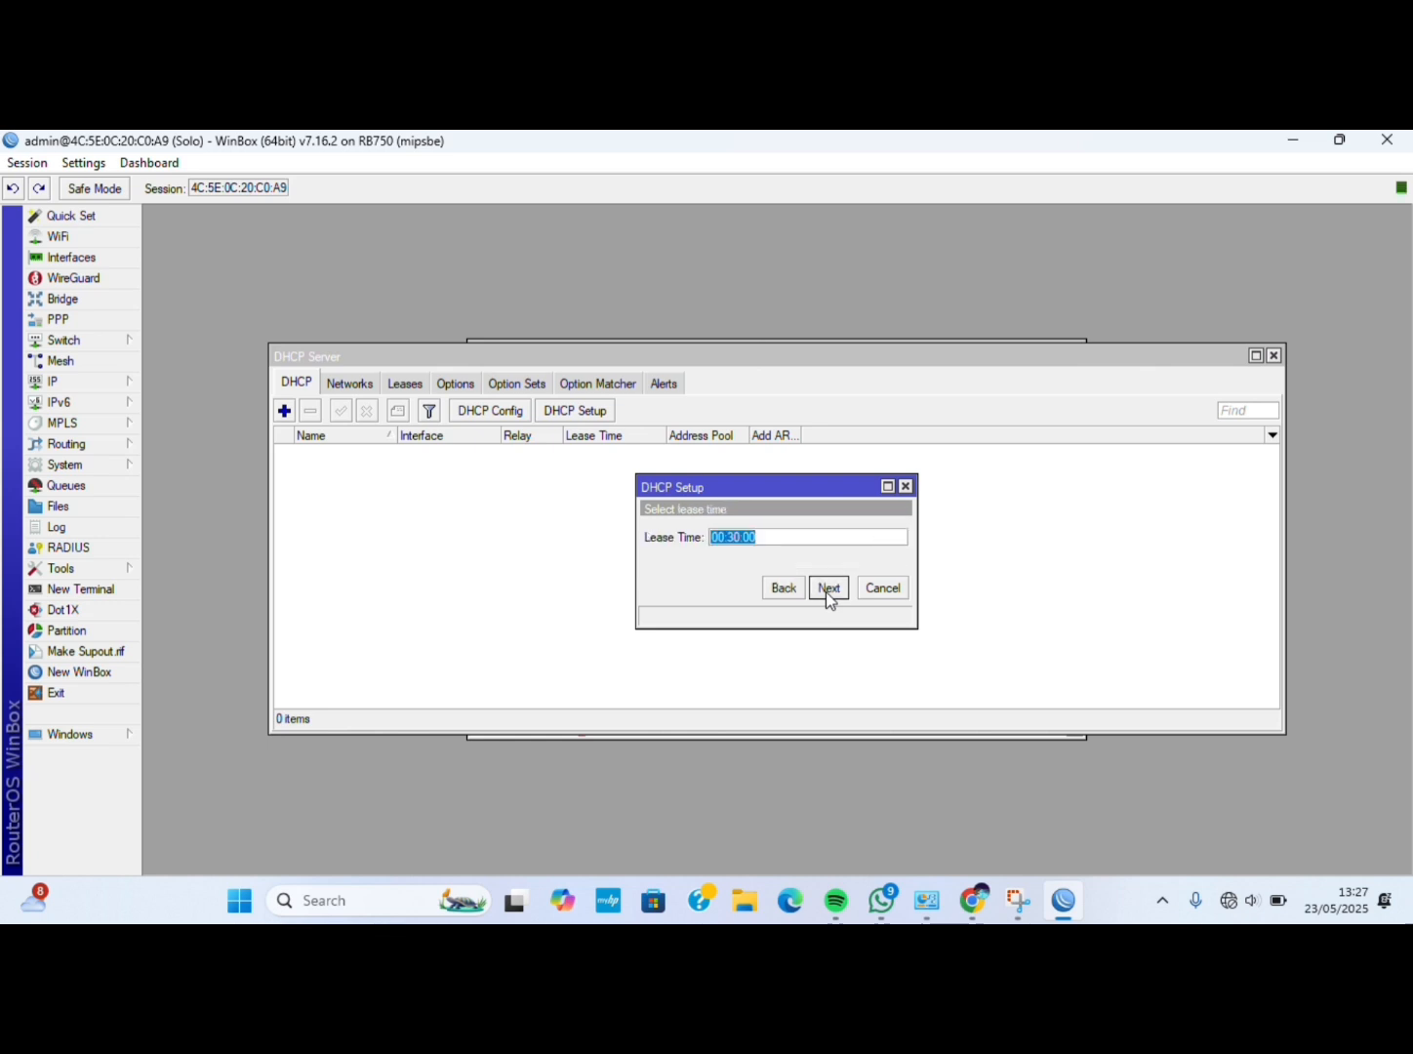
click(825, 593)
click(777, 532)
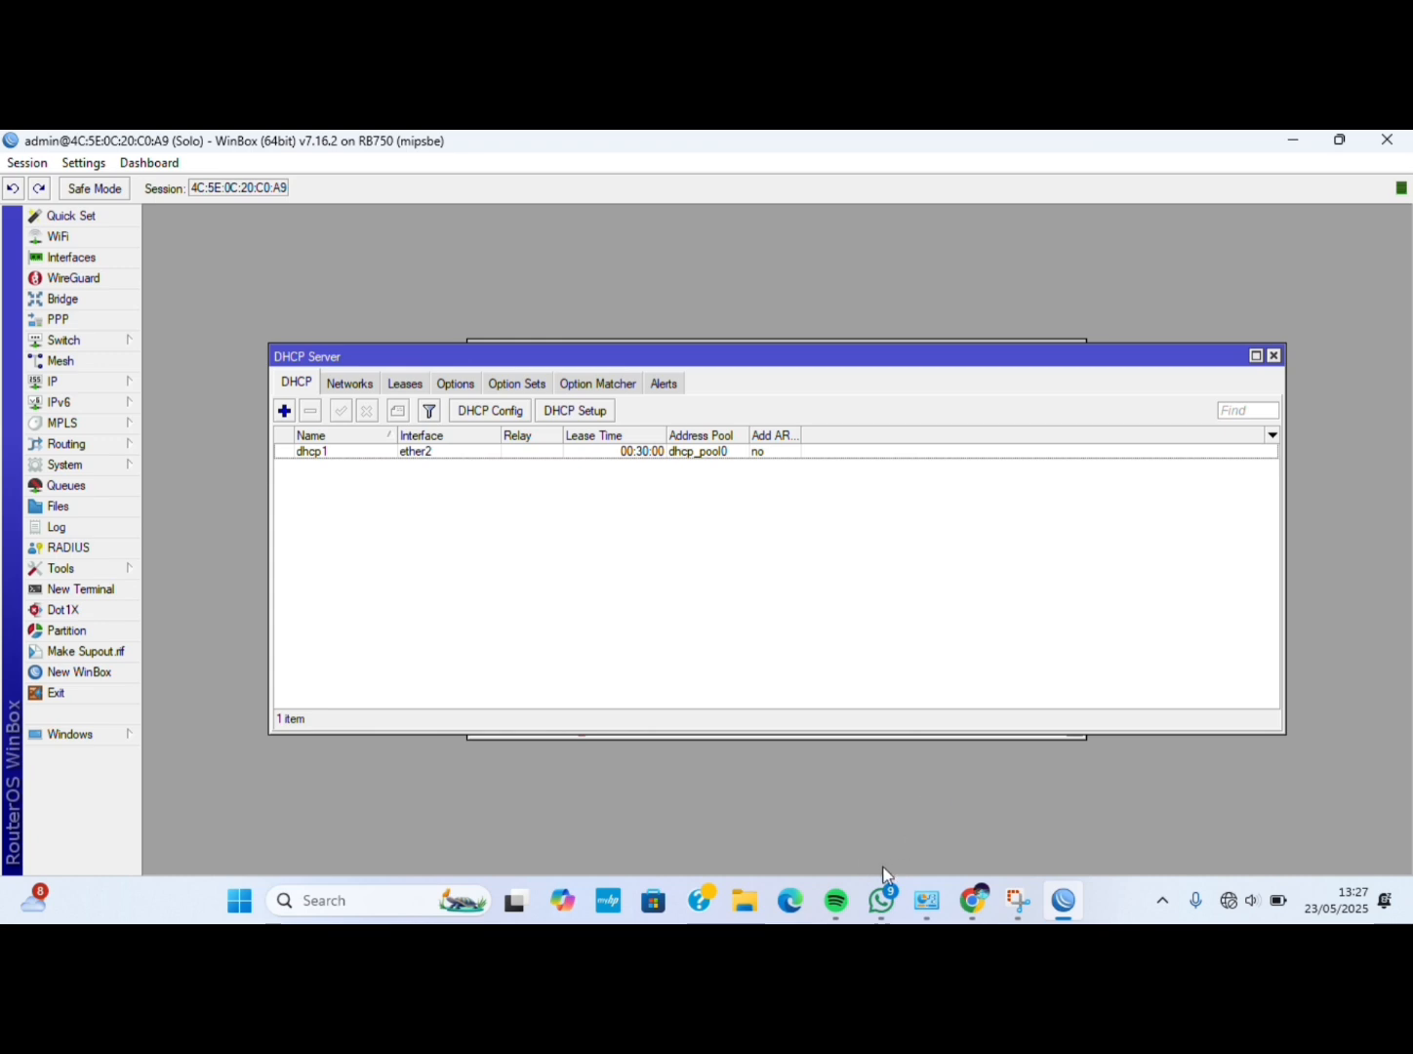
click(925, 900)
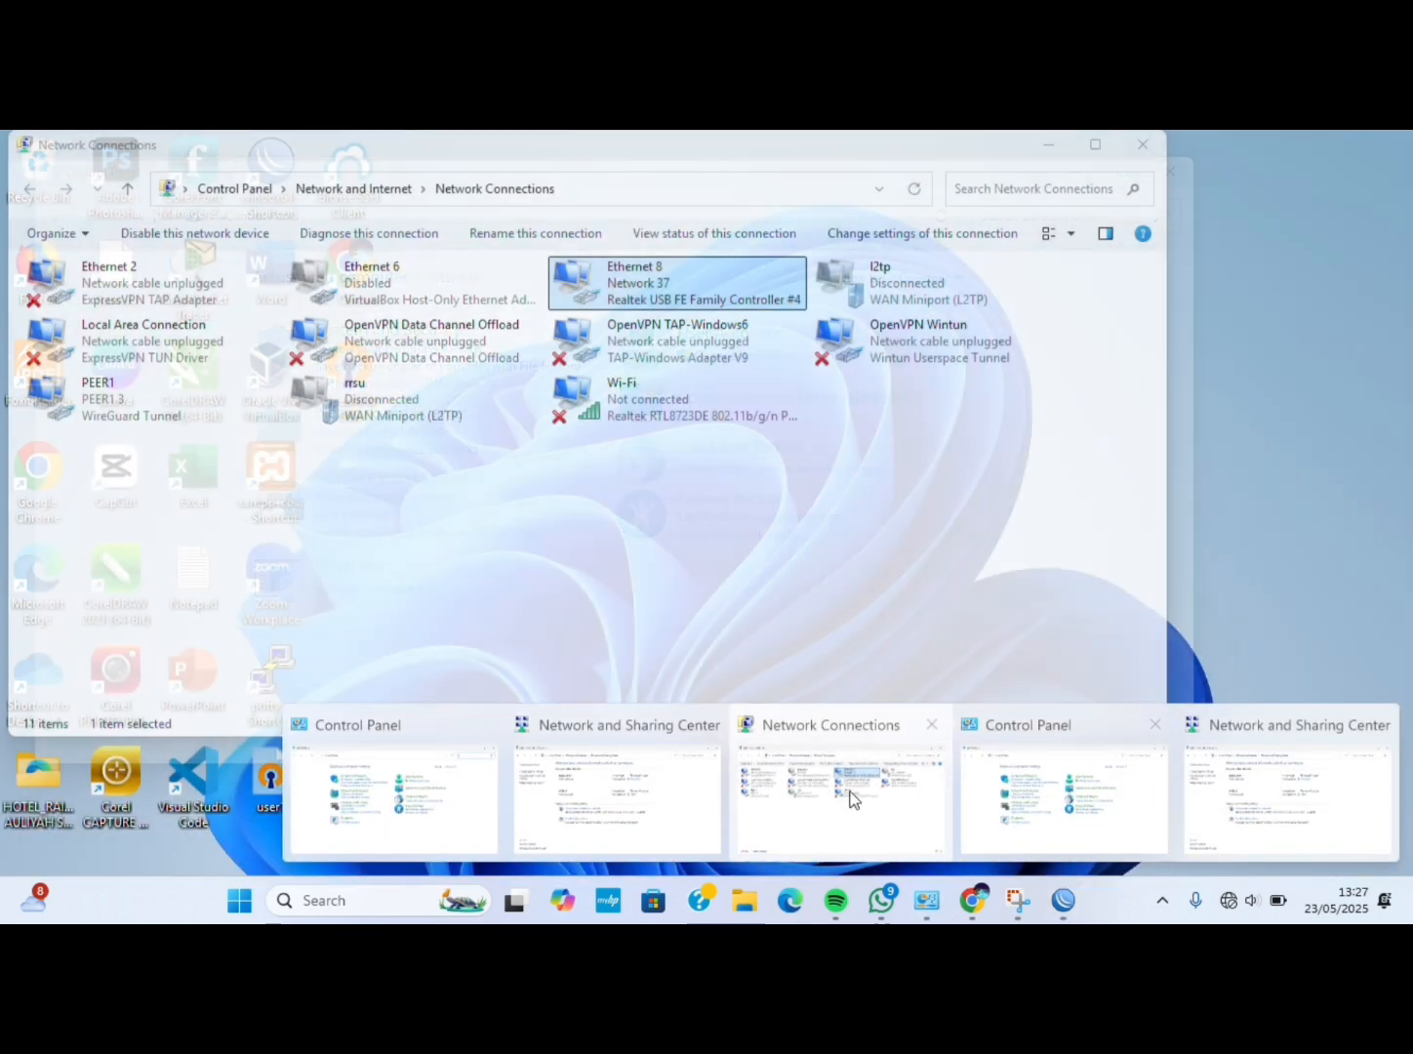
Set Ethernet 8's IPv4 to obtain both IP address and DNS servers automatically.
click(846, 794)
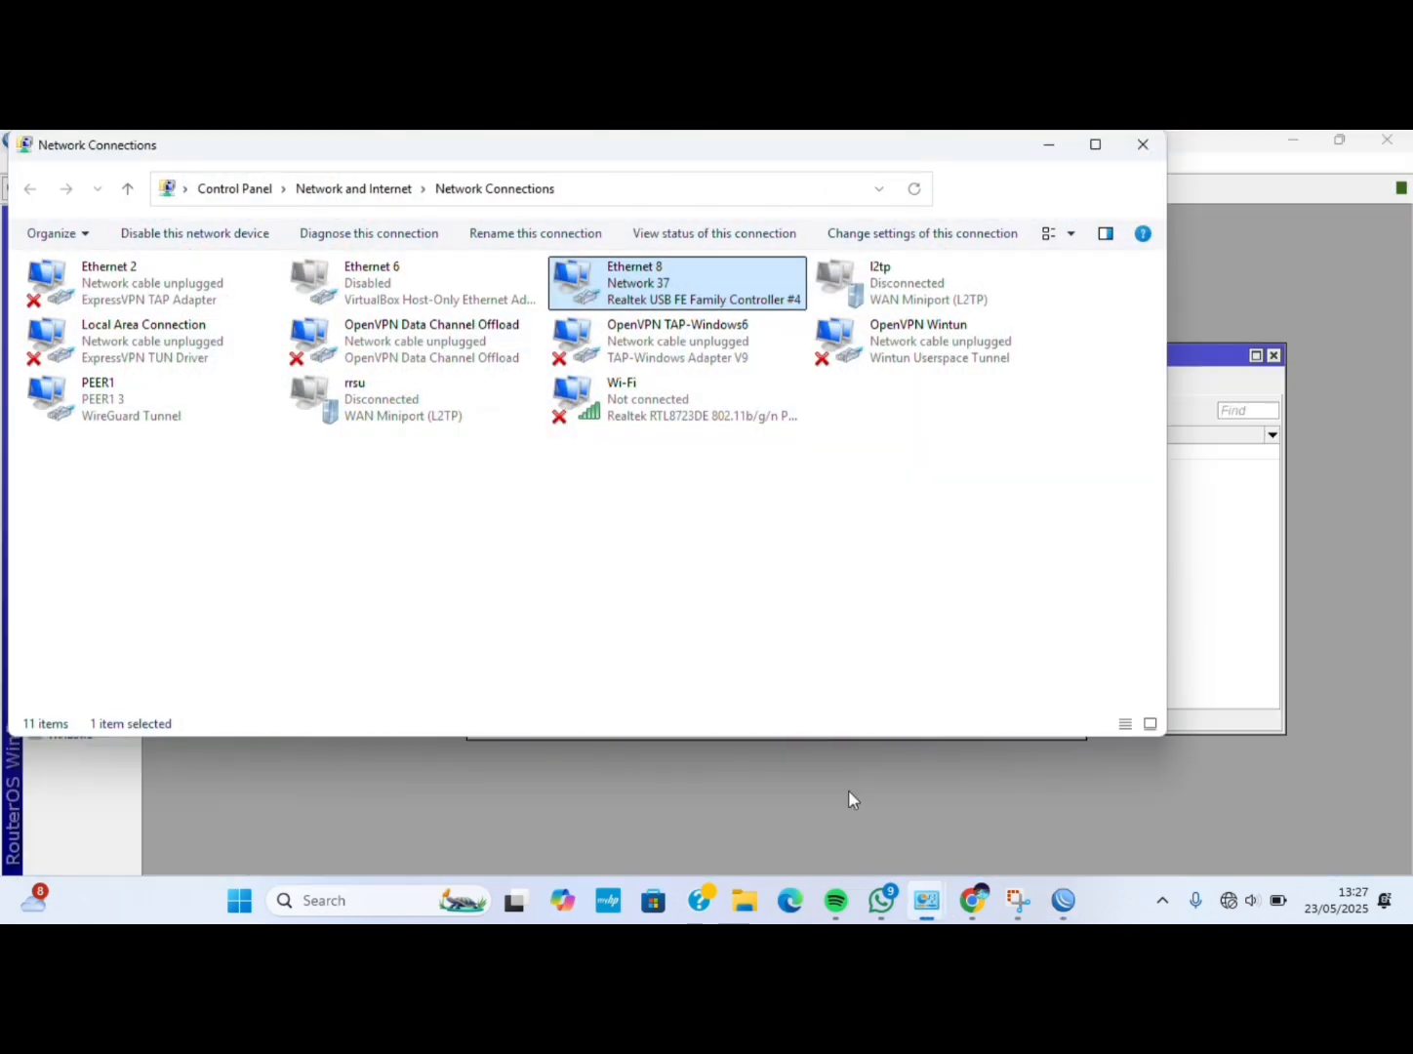
right_click(668, 289)
click(723, 484)
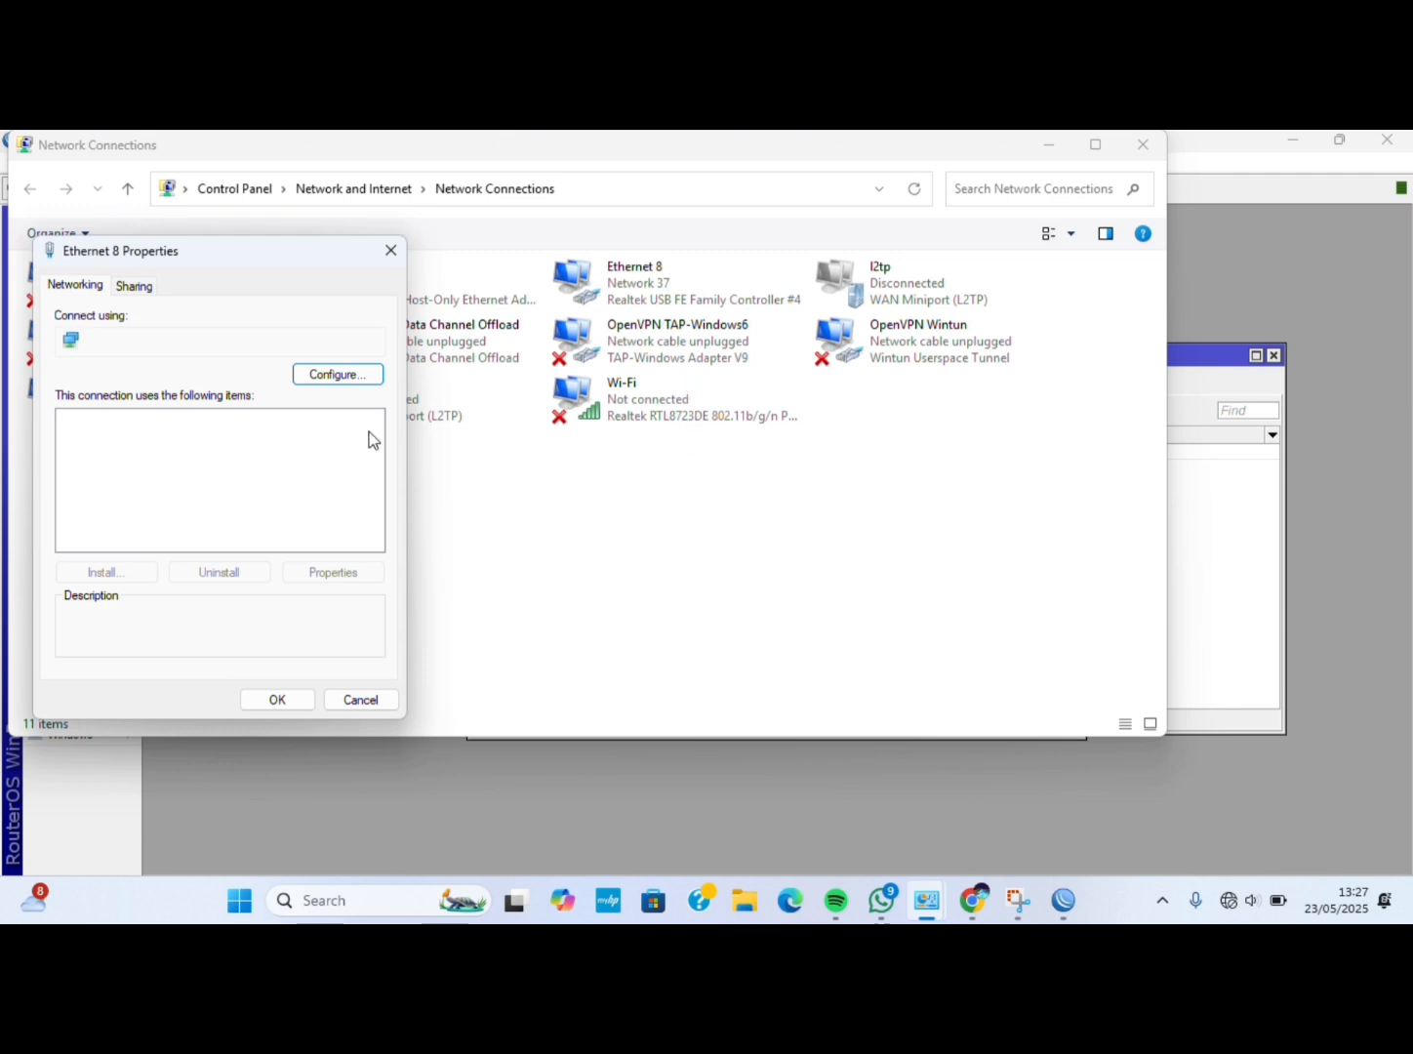
double_click(286, 492)
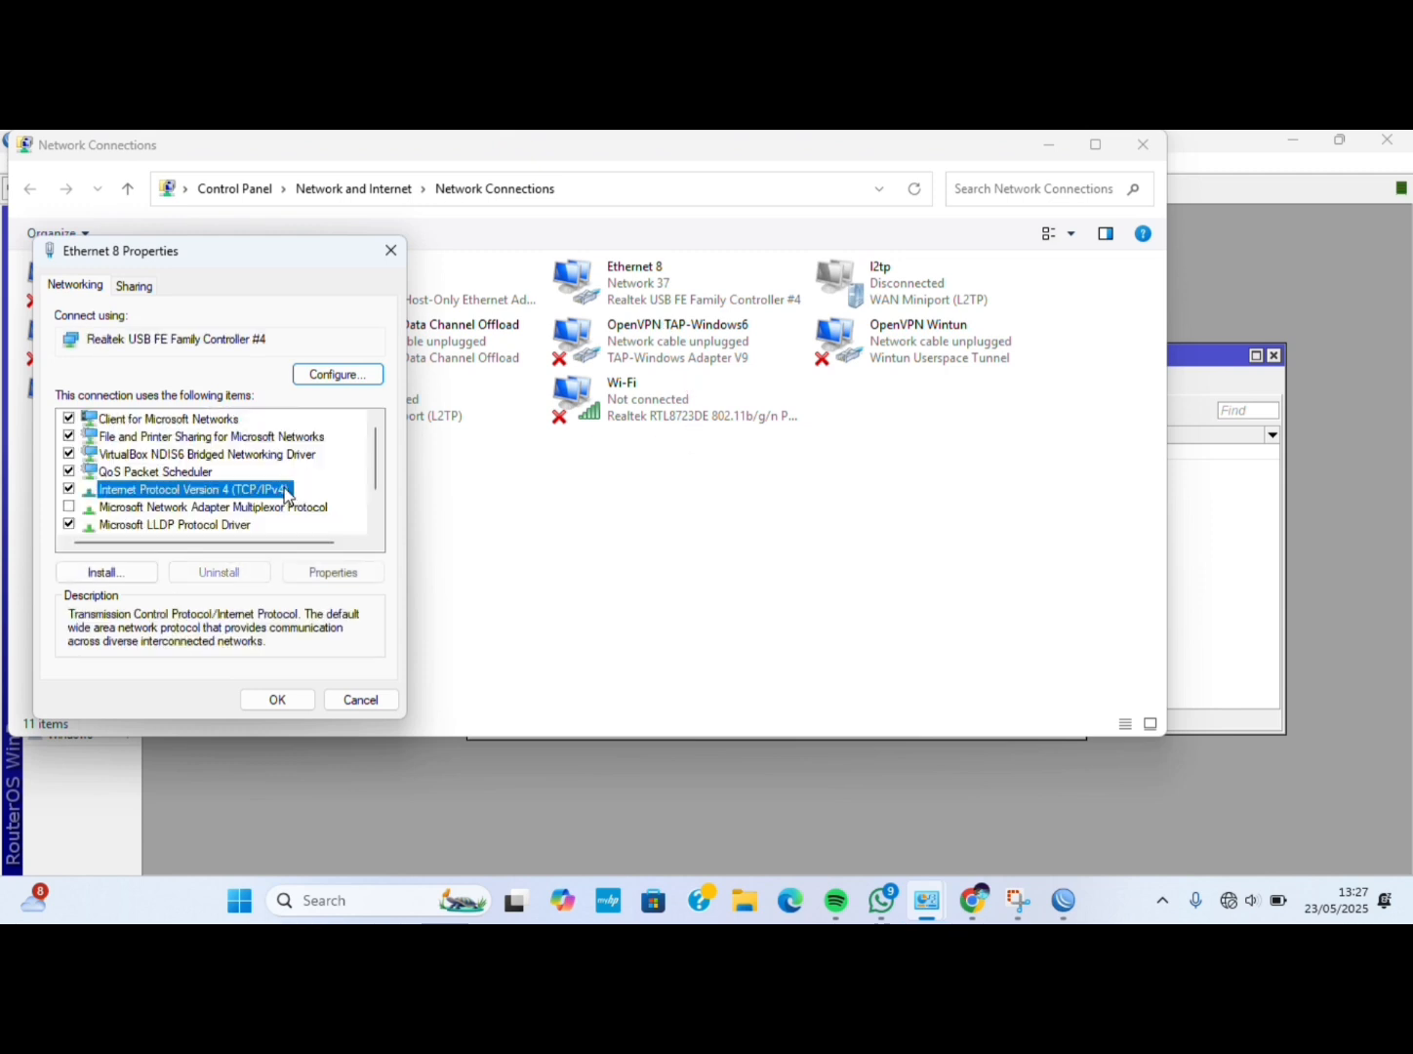
click(224, 460)
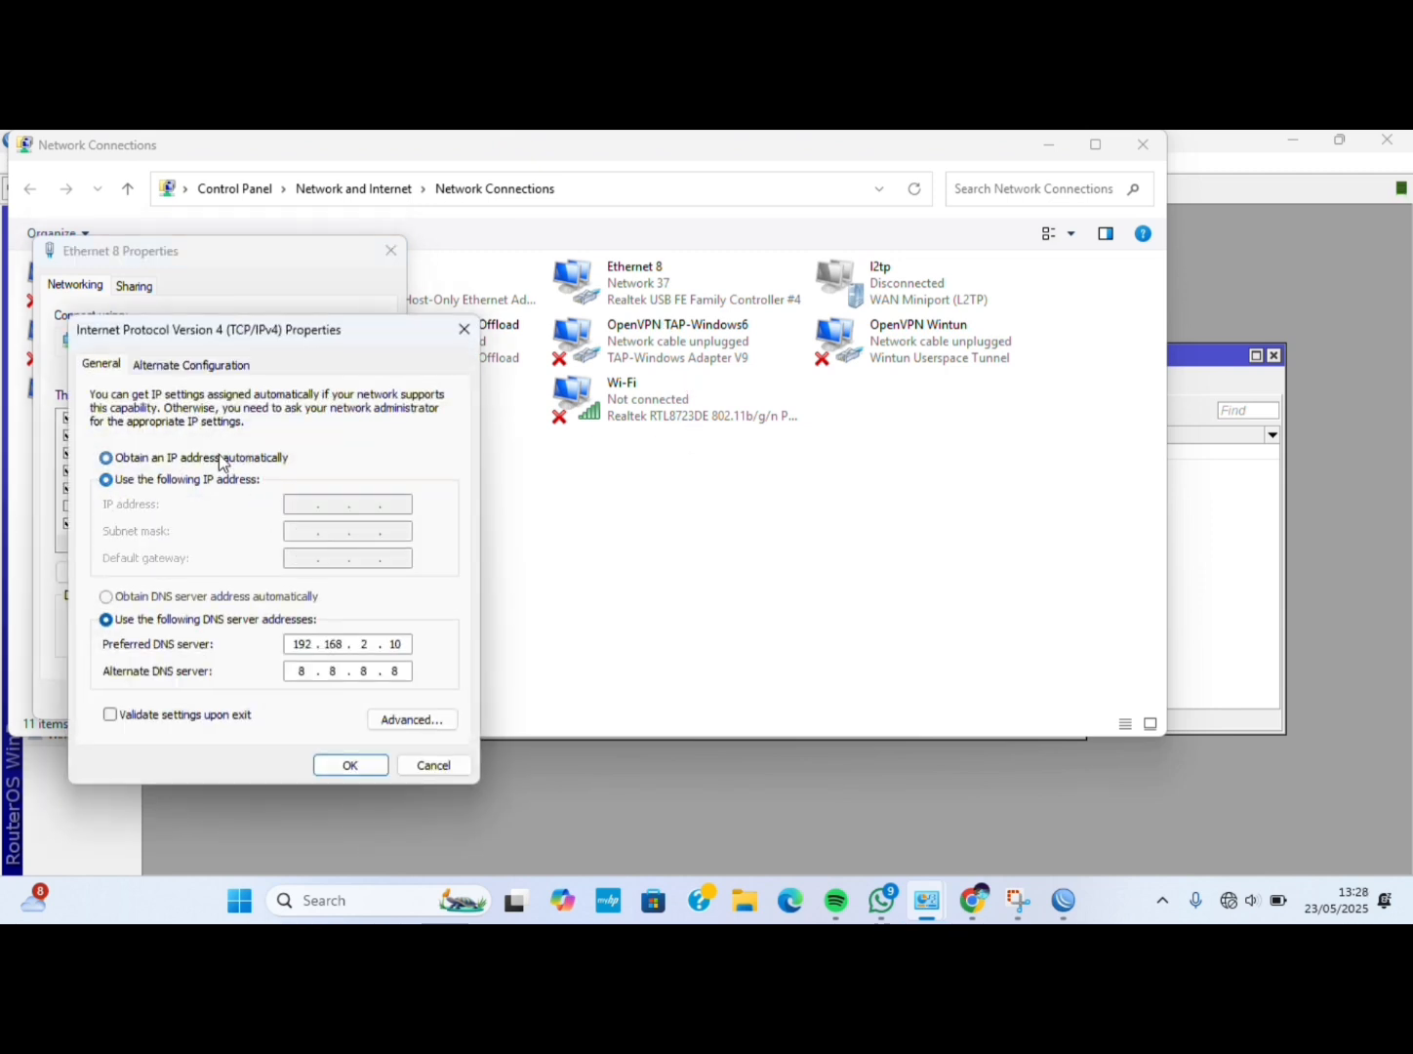
click(273, 596)
click(356, 762)
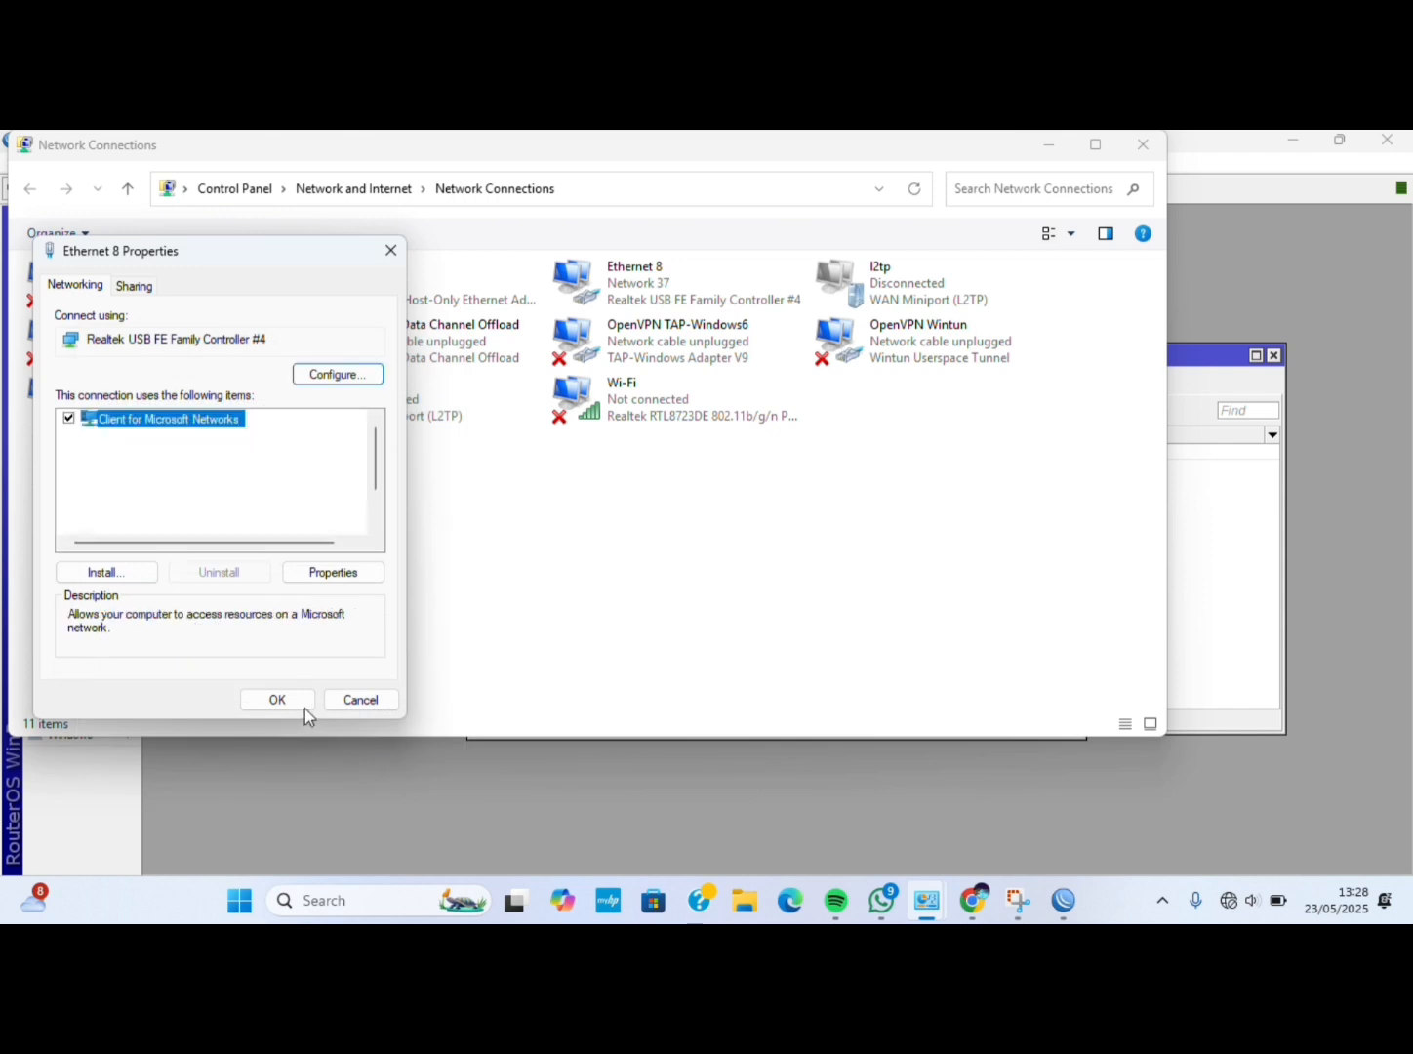
click(272, 691)
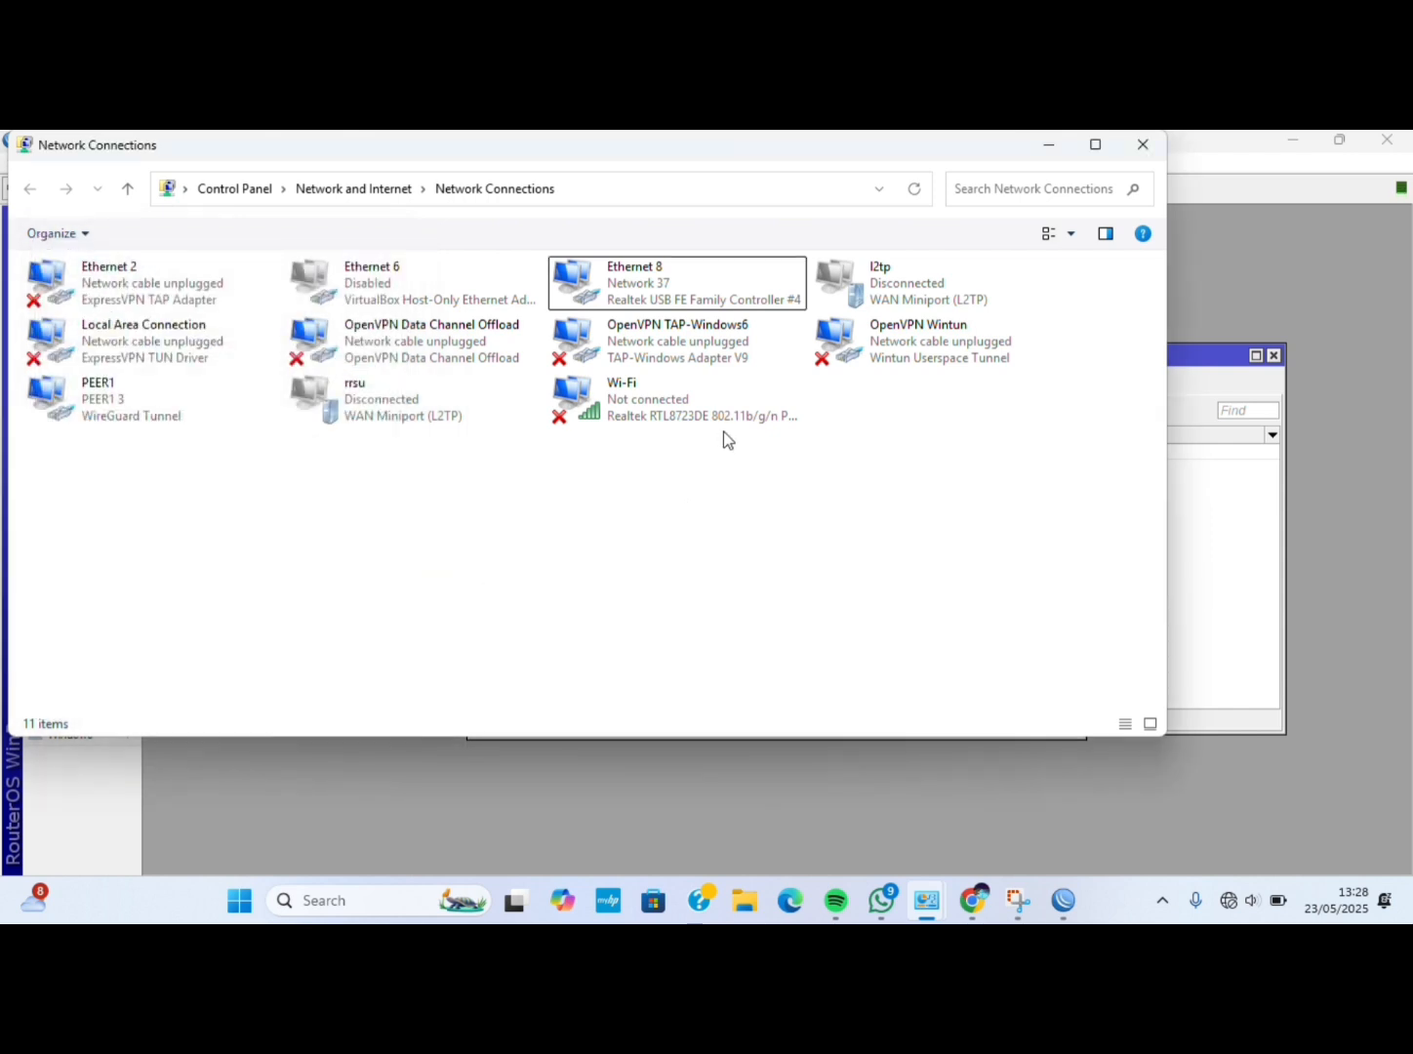
Check Ethernet 8's status details to confirm lease 192.168.3.19 from DHCP server 192.168.3.20.
right_click(671, 303)
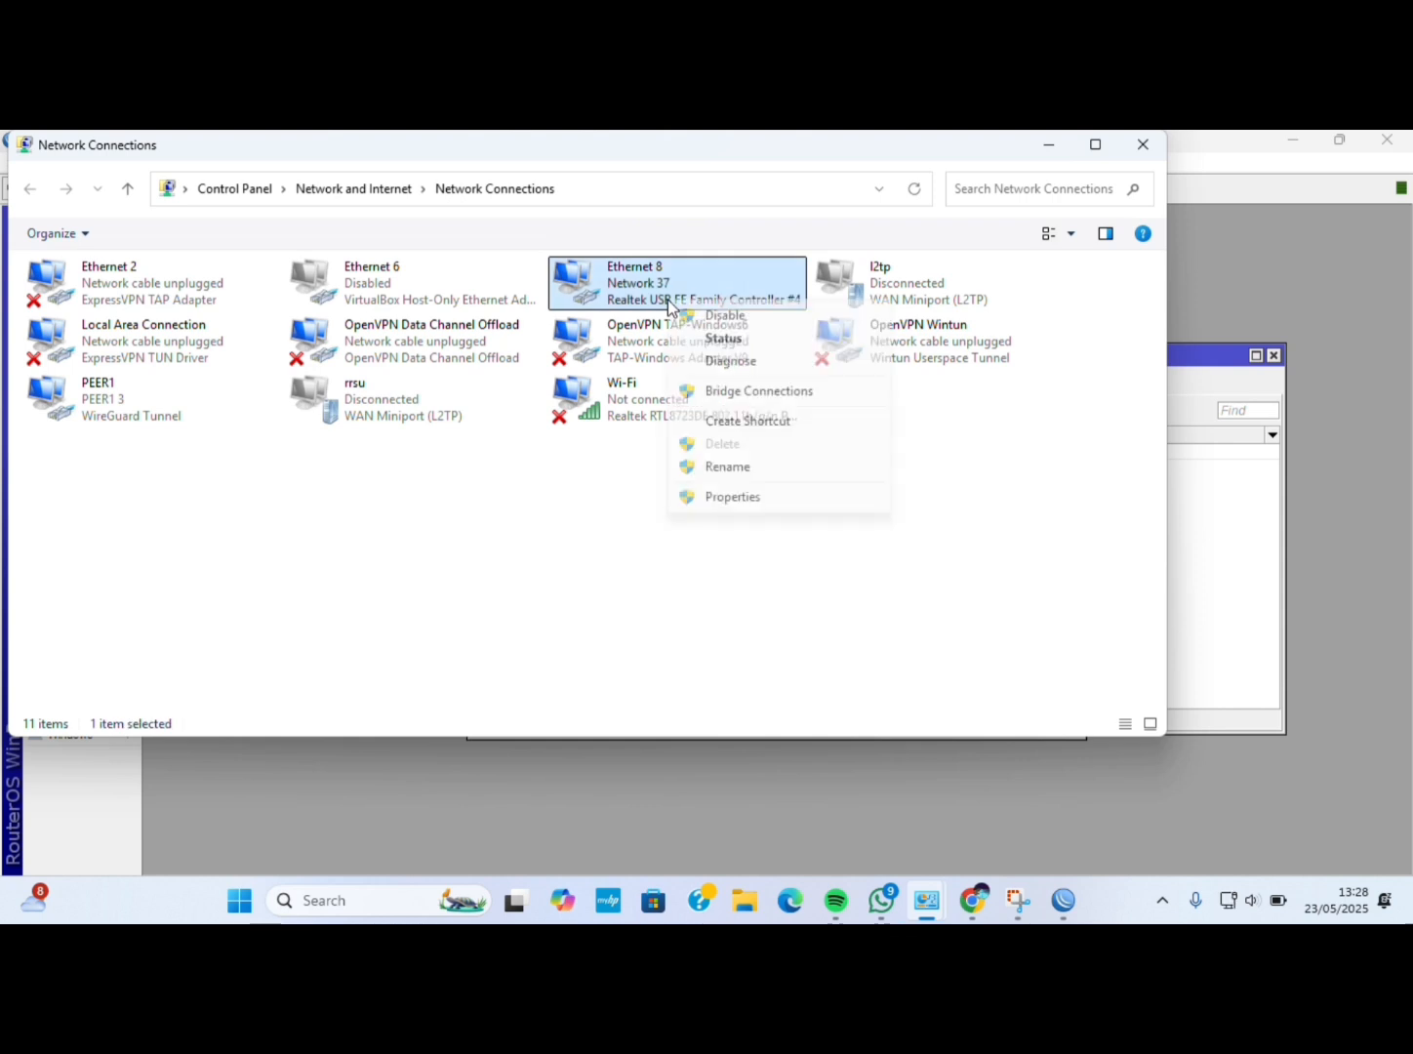
click(695, 340)
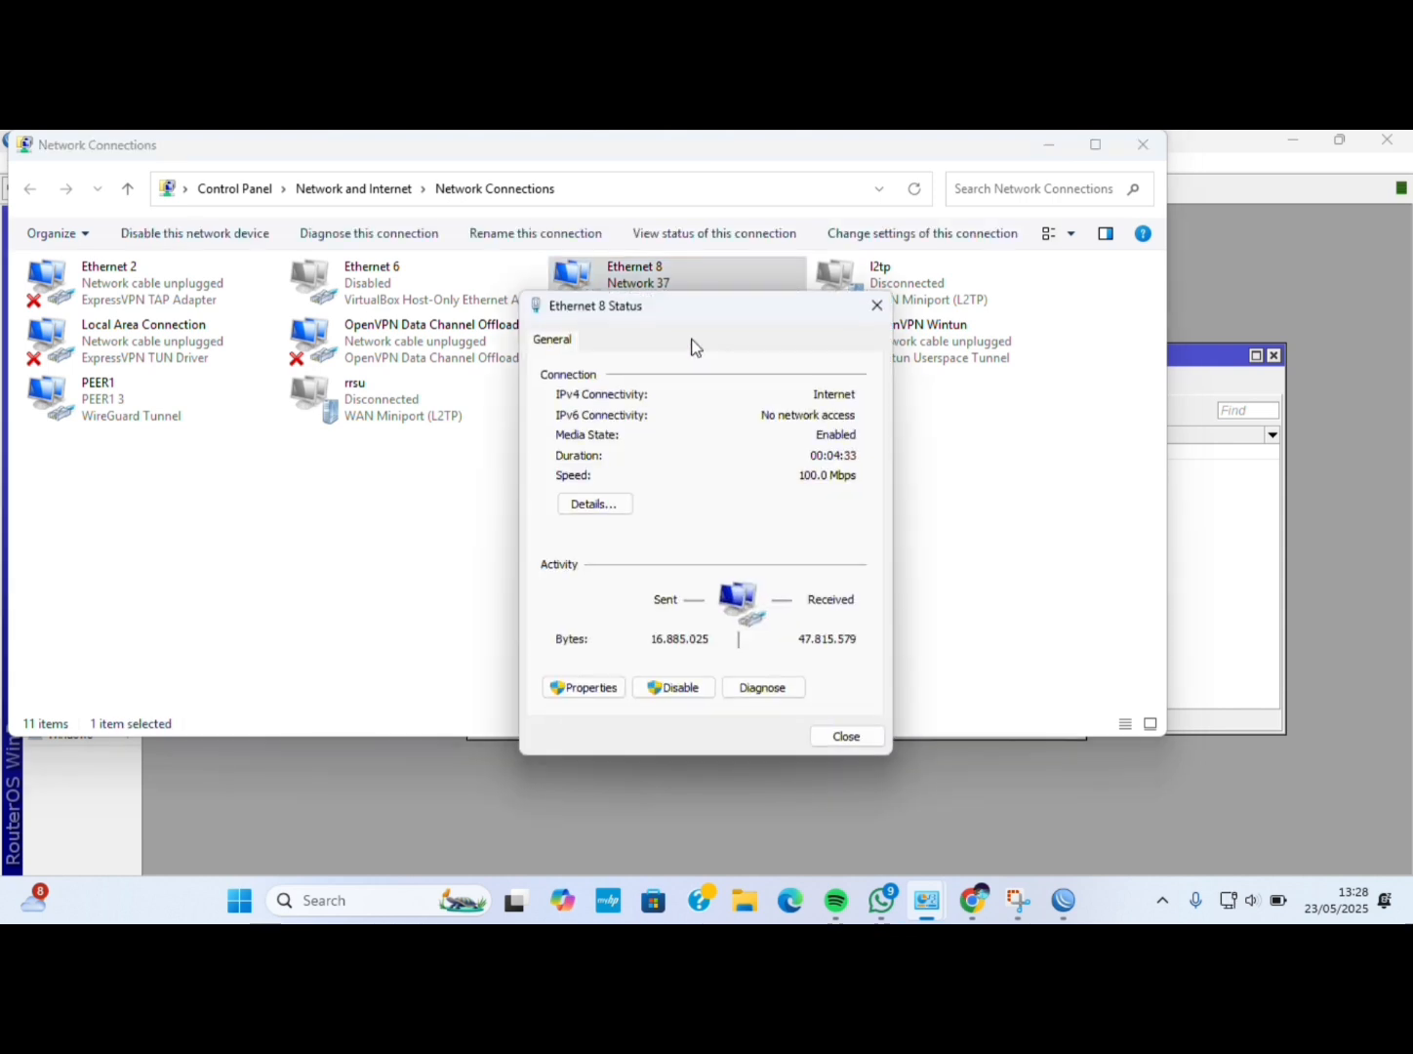
click(615, 504)
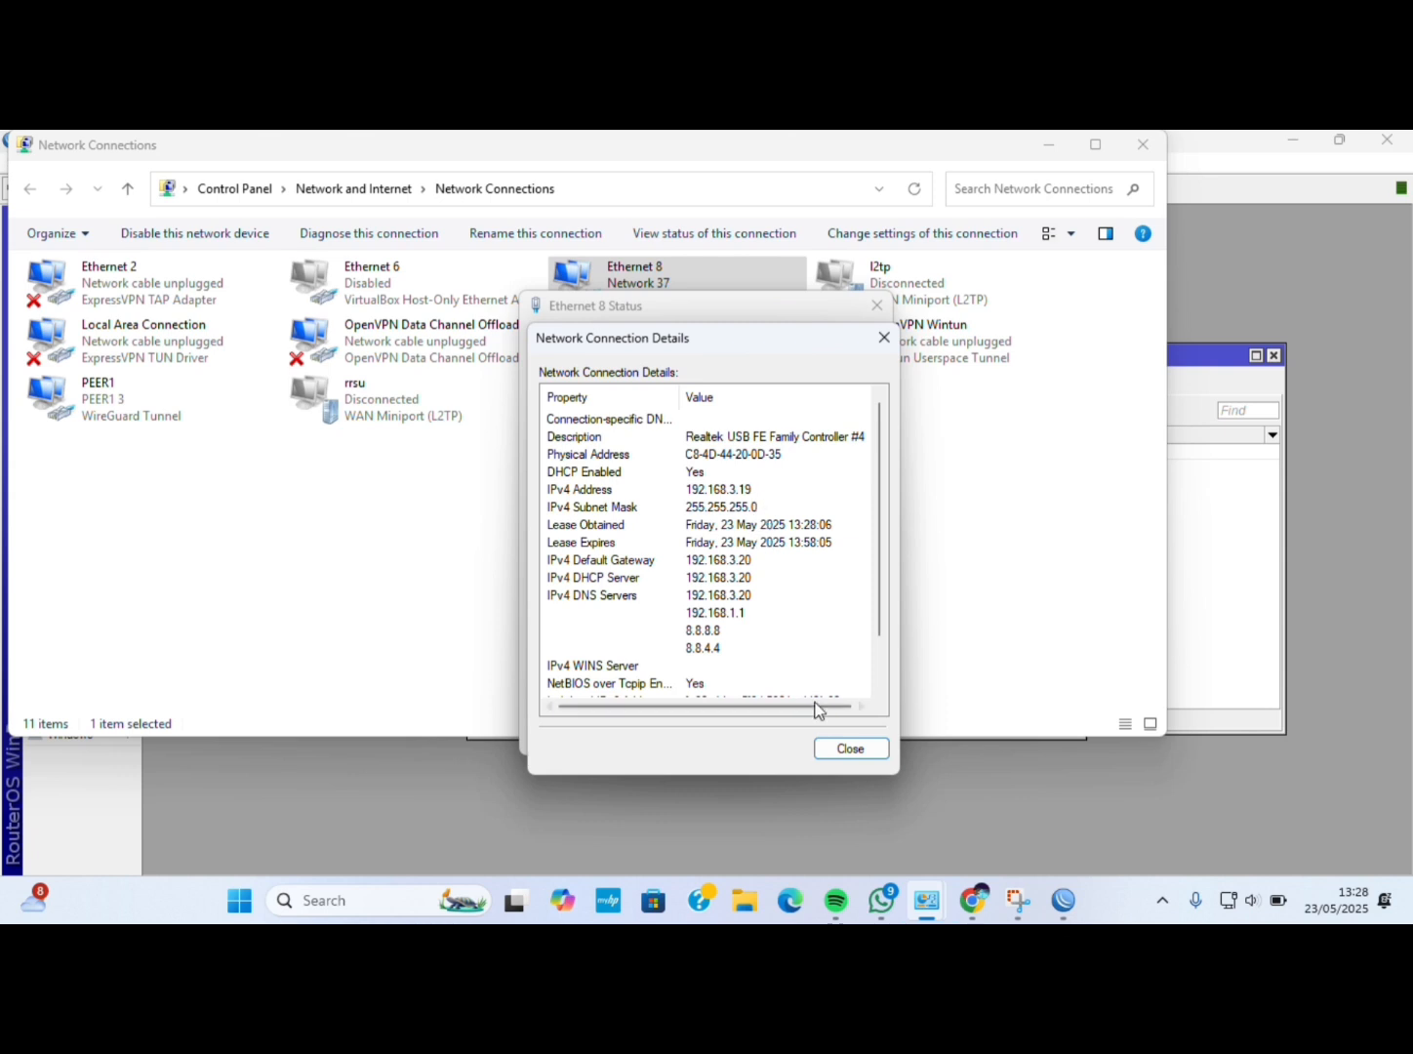
click(848, 749)
click(842, 737)
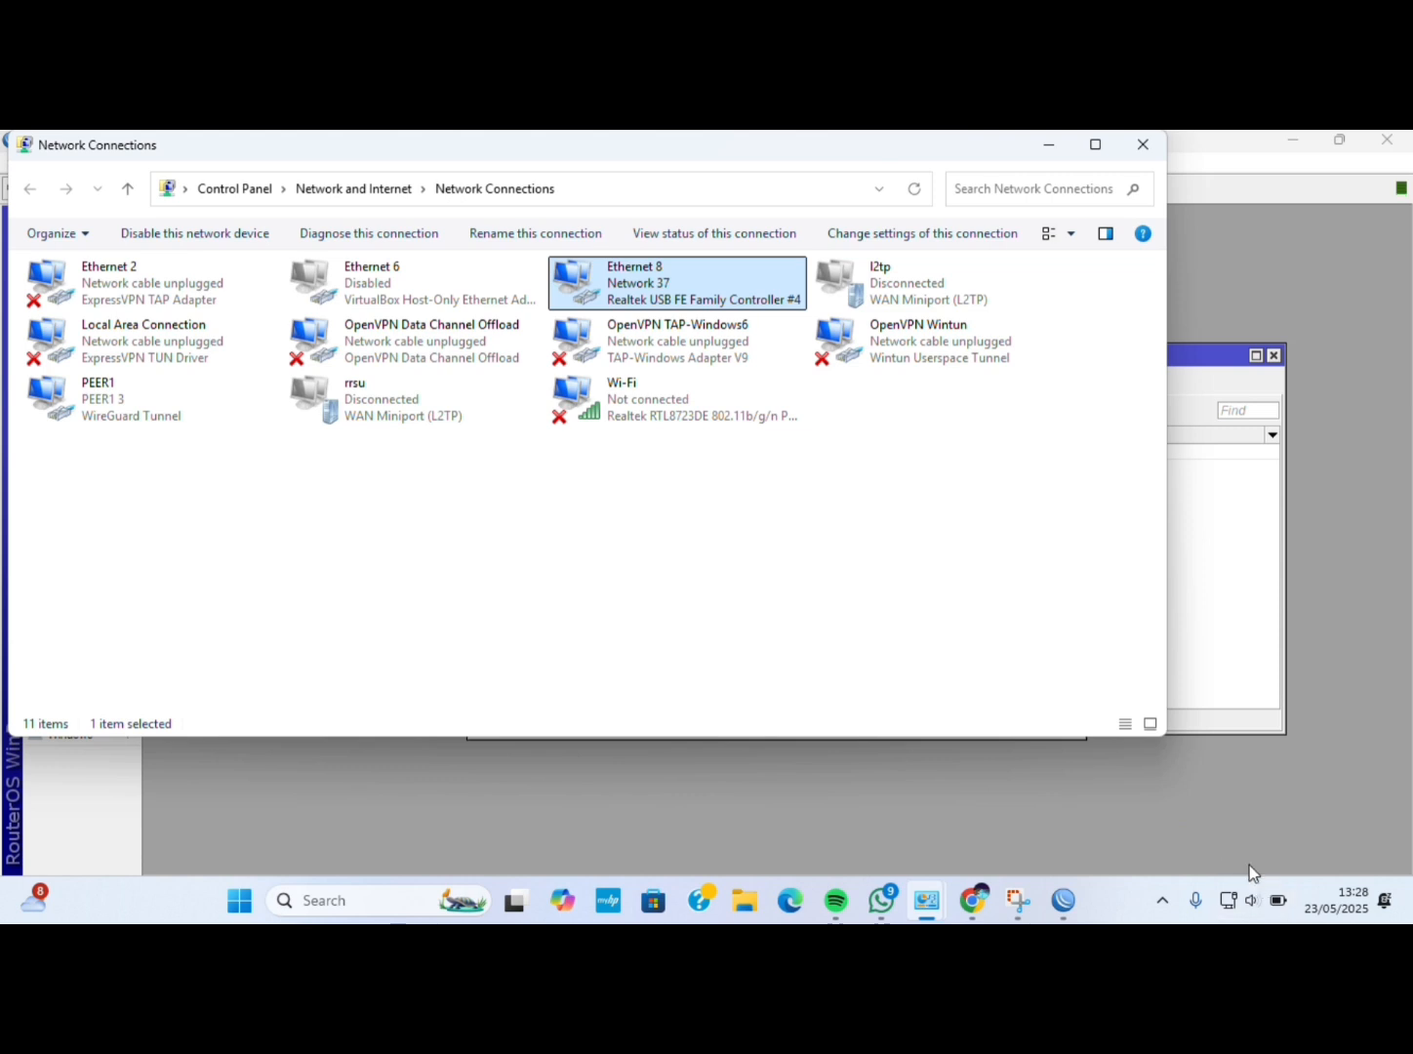
click(884, 779)
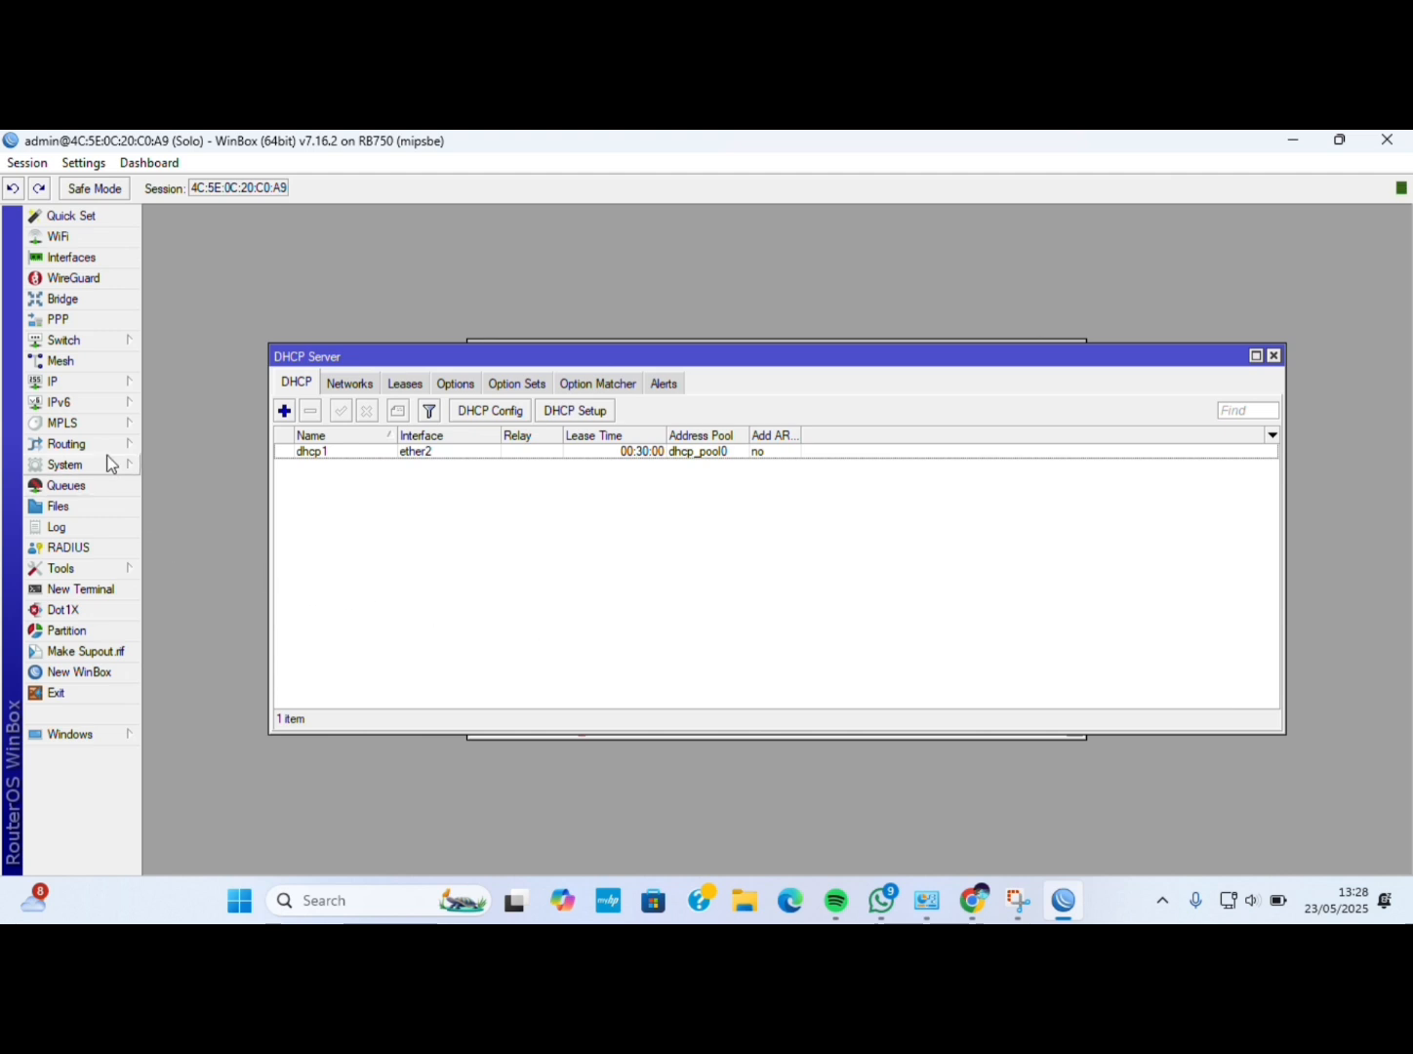
Add a Firewall address list entry named network-local and begin typing its 192 address.
click(55, 384)
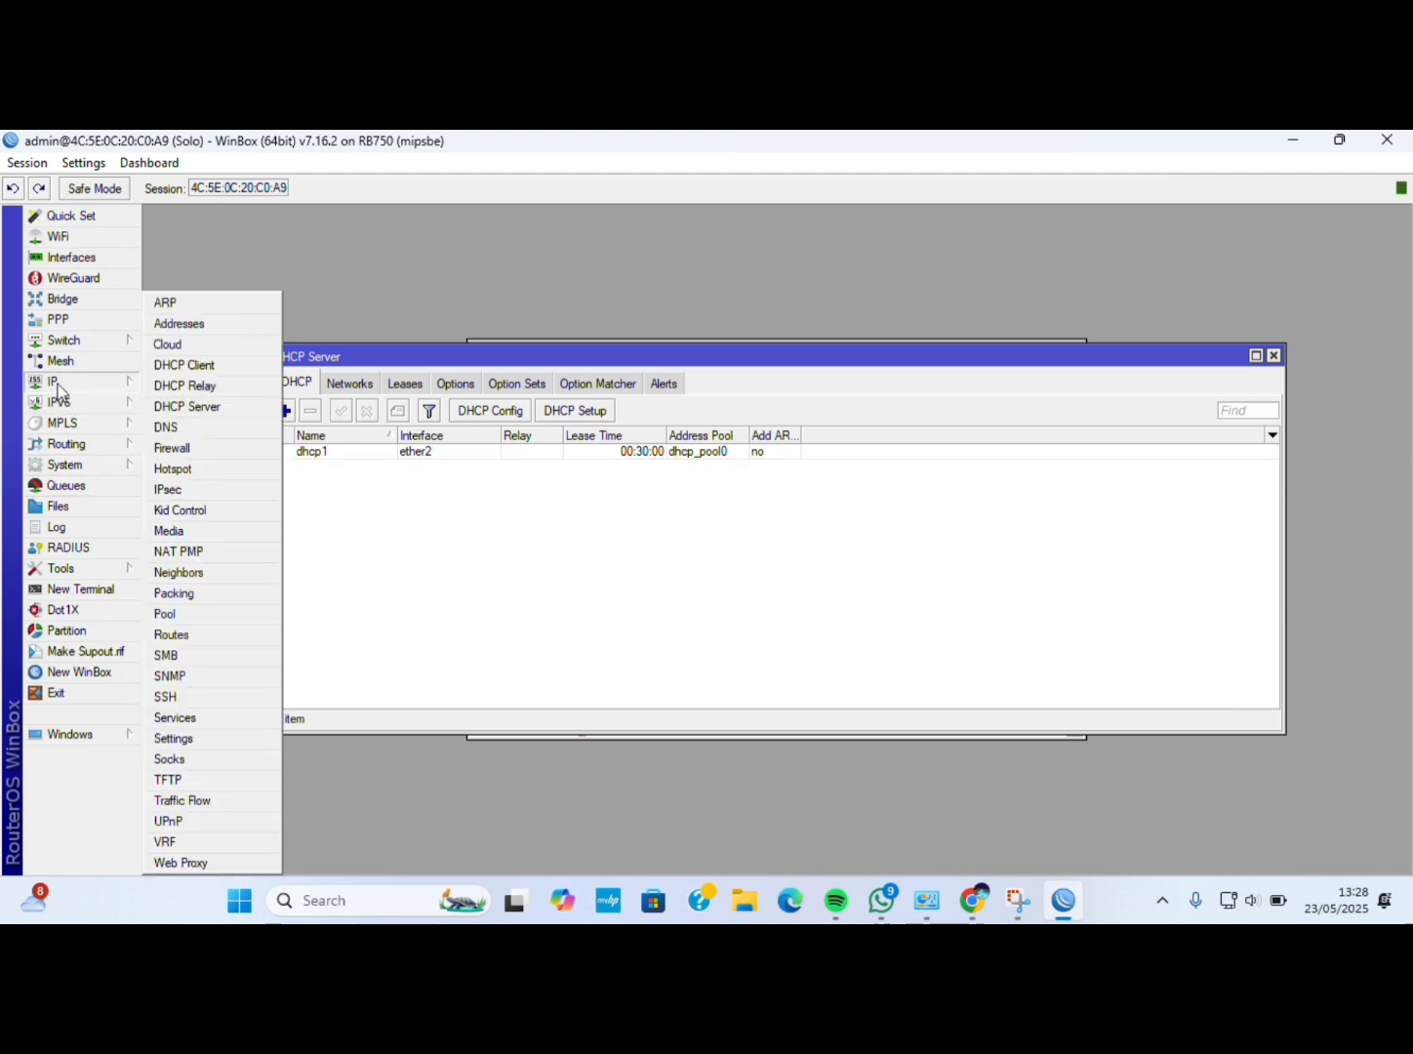
click(171, 448)
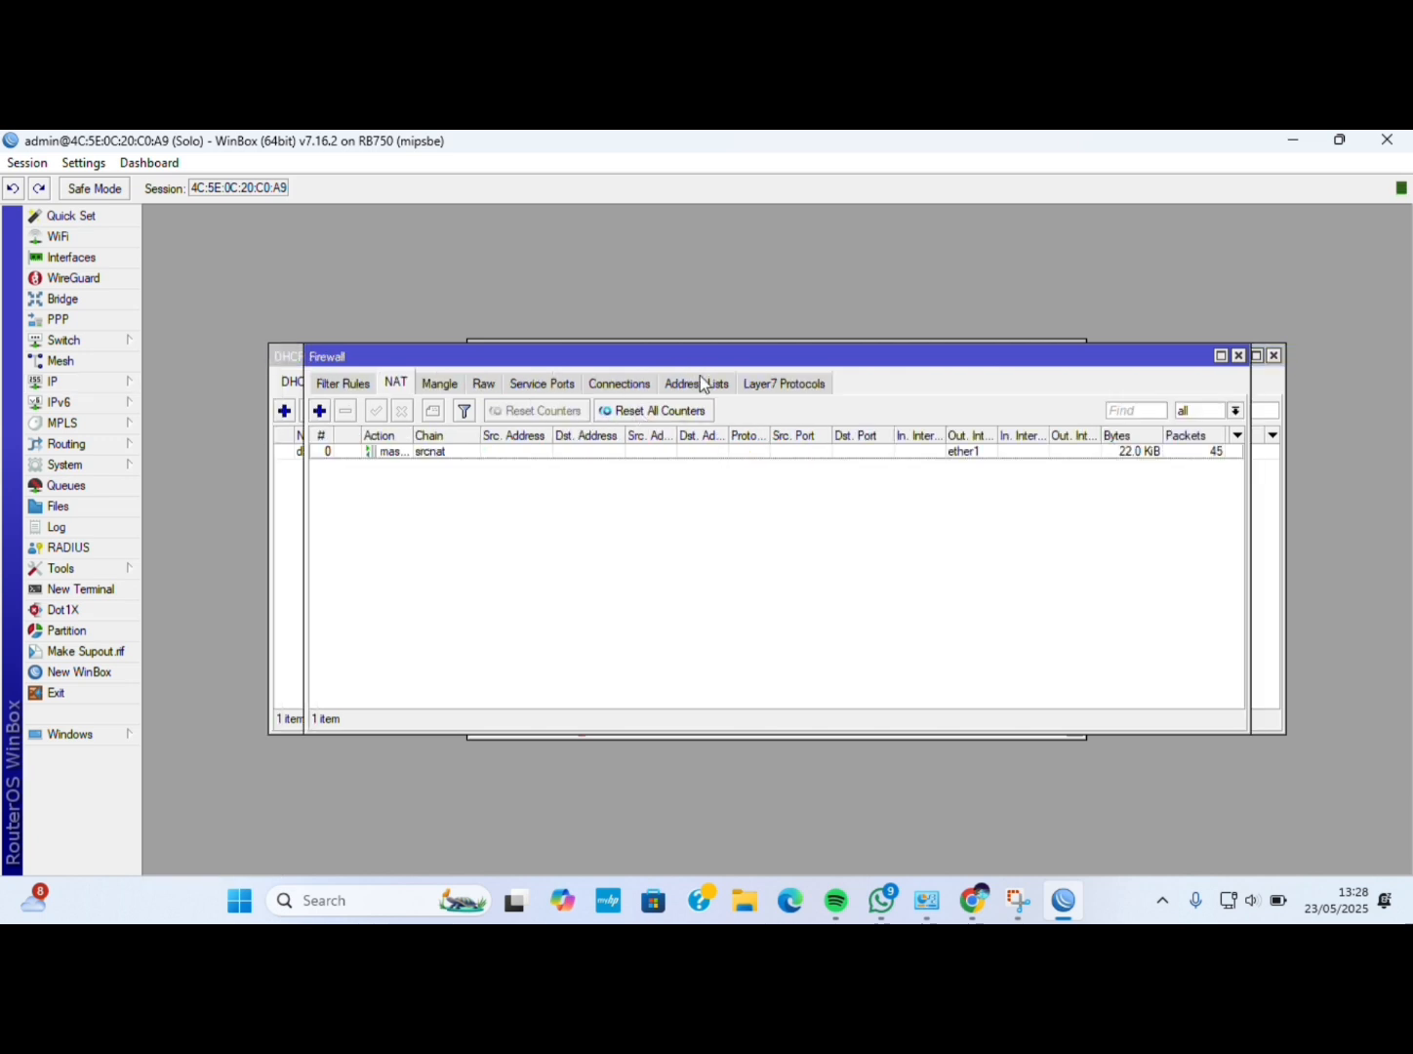
click(699, 383)
click(319, 410)
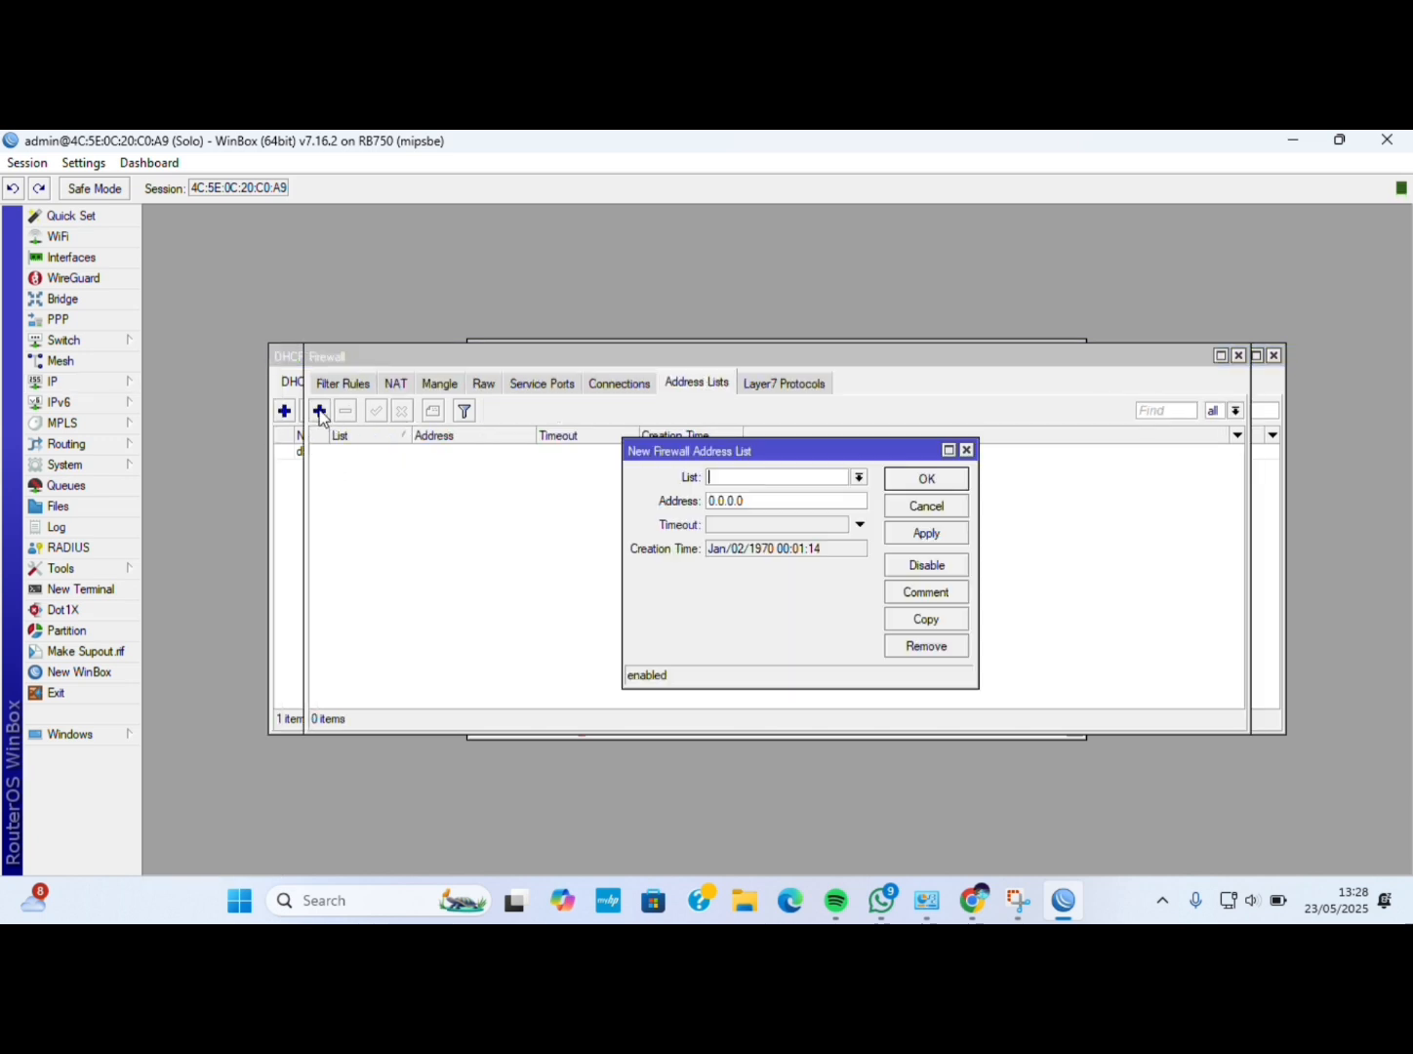
text(network-loca)
click(777, 504)
key(BackSpace)
key(BackSpace)
key(BackSpace)
key(BackSpace)
key(BackSpace)
text(192.168.2.0/24)
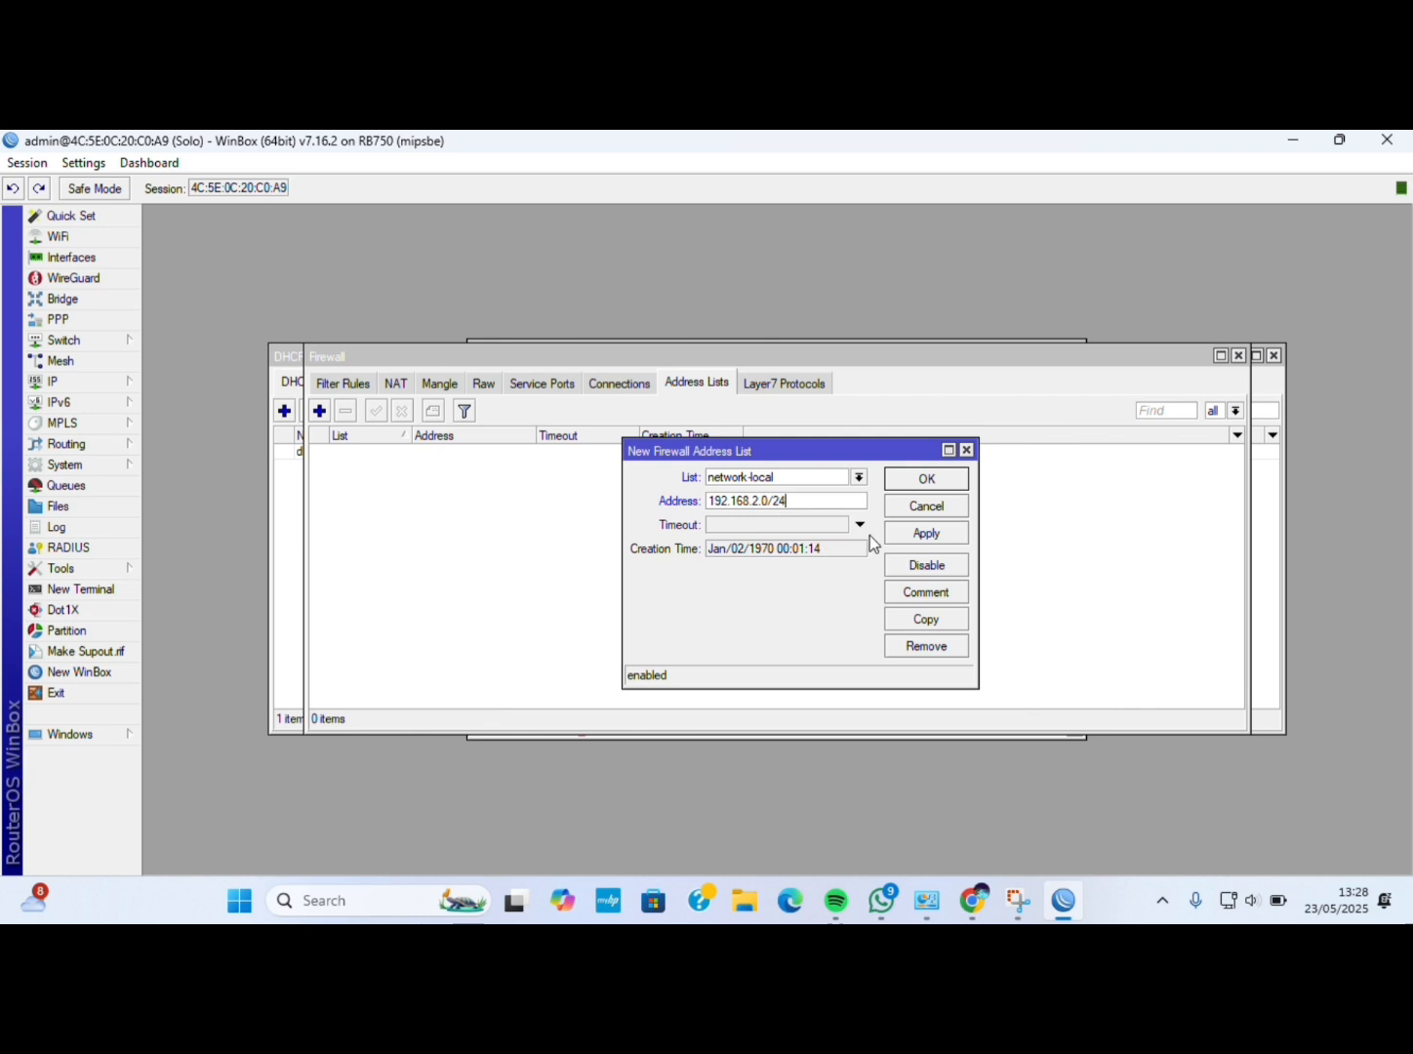
Confirm the network-local address list entry for 192.168.2.0/24 with OK.
click(918, 480)
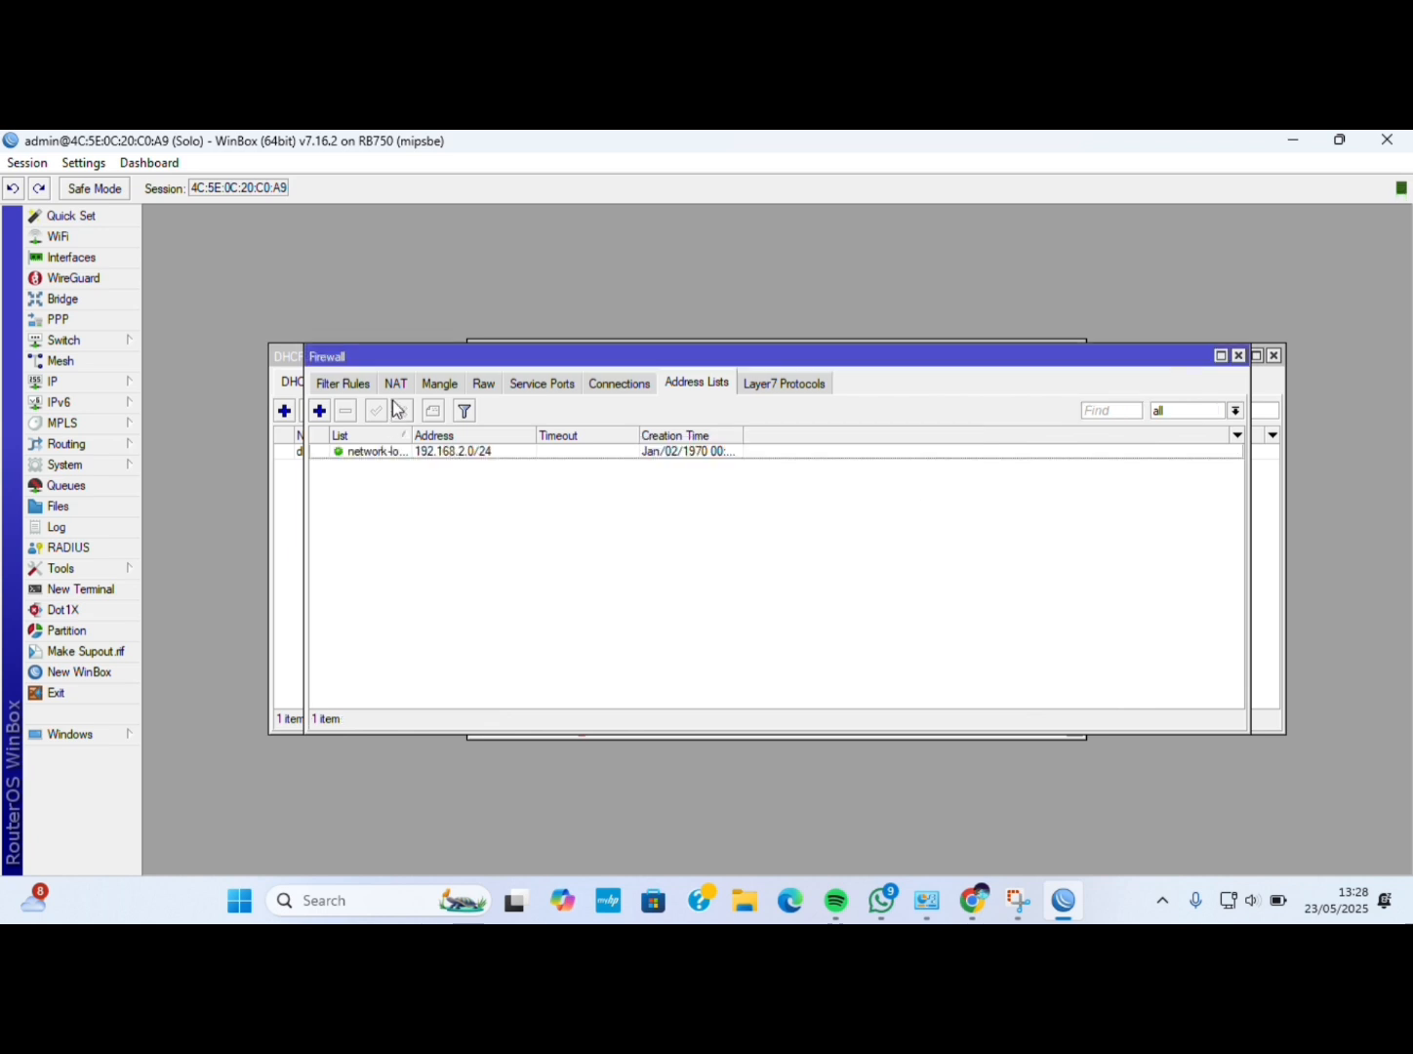
Delete the default template from the BGP template list.
click(97, 450)
click(156, 468)
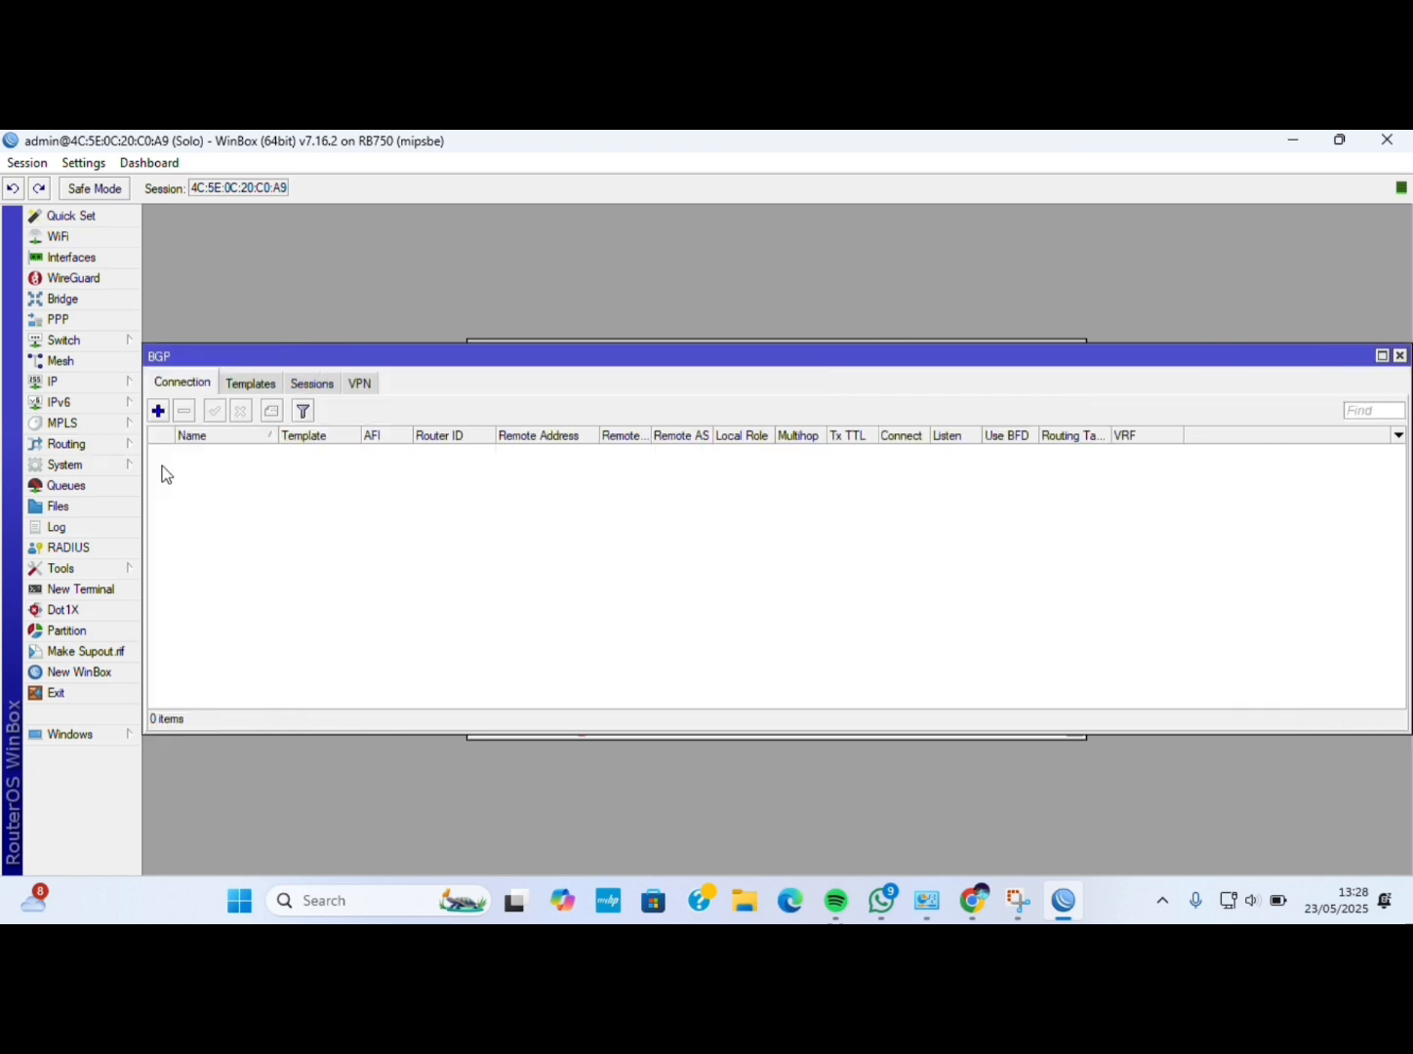
click(262, 391)
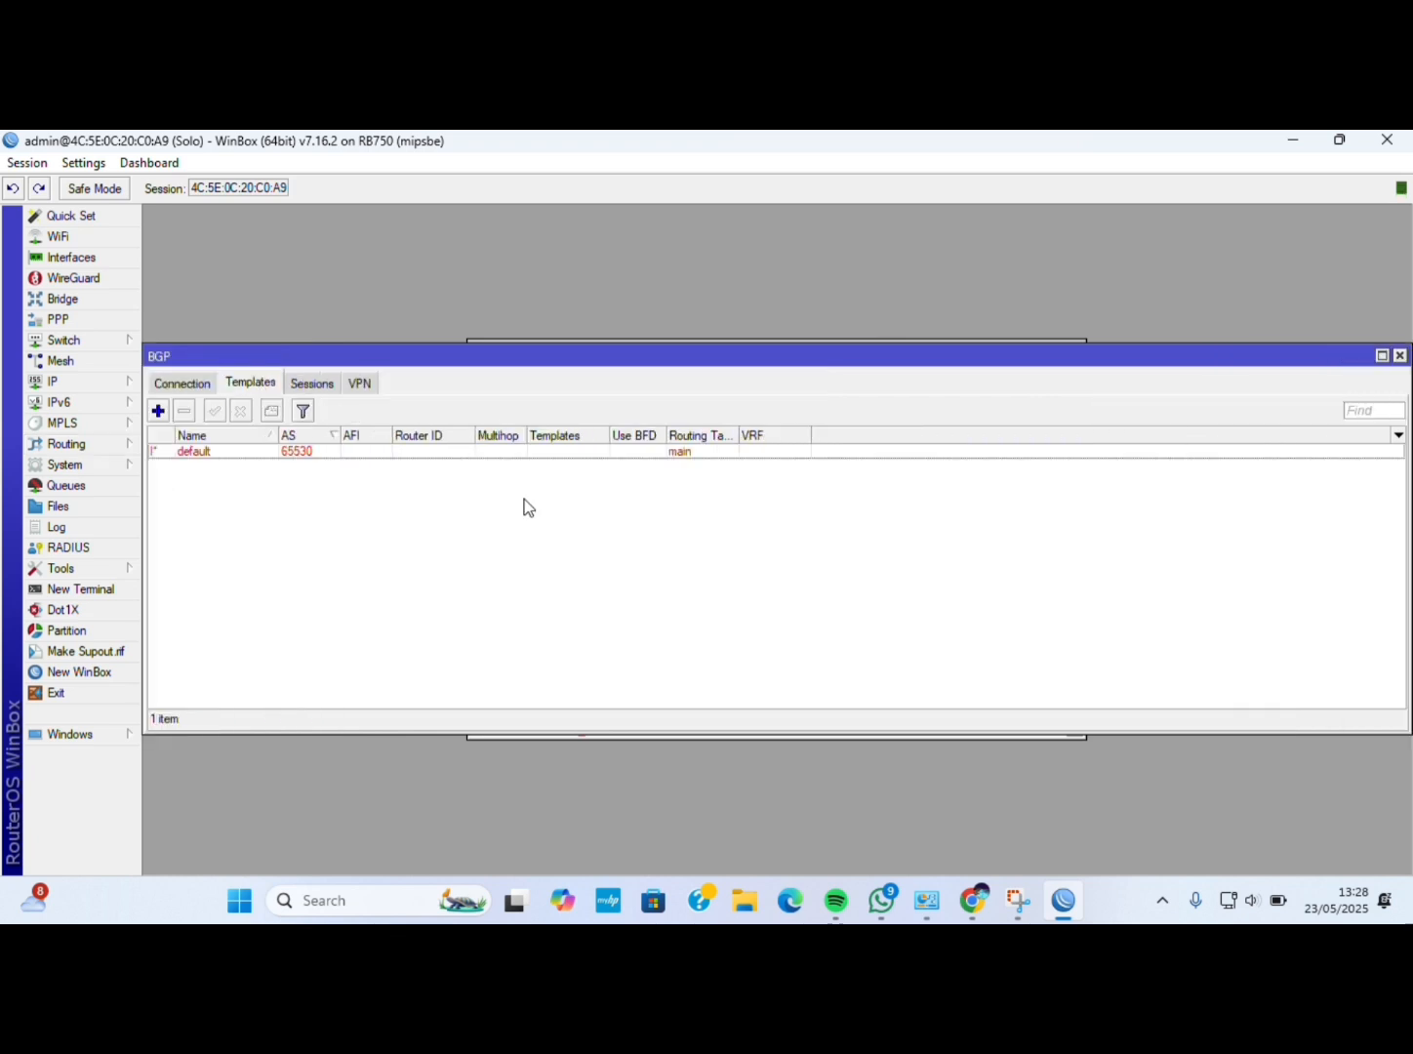
click(426, 451)
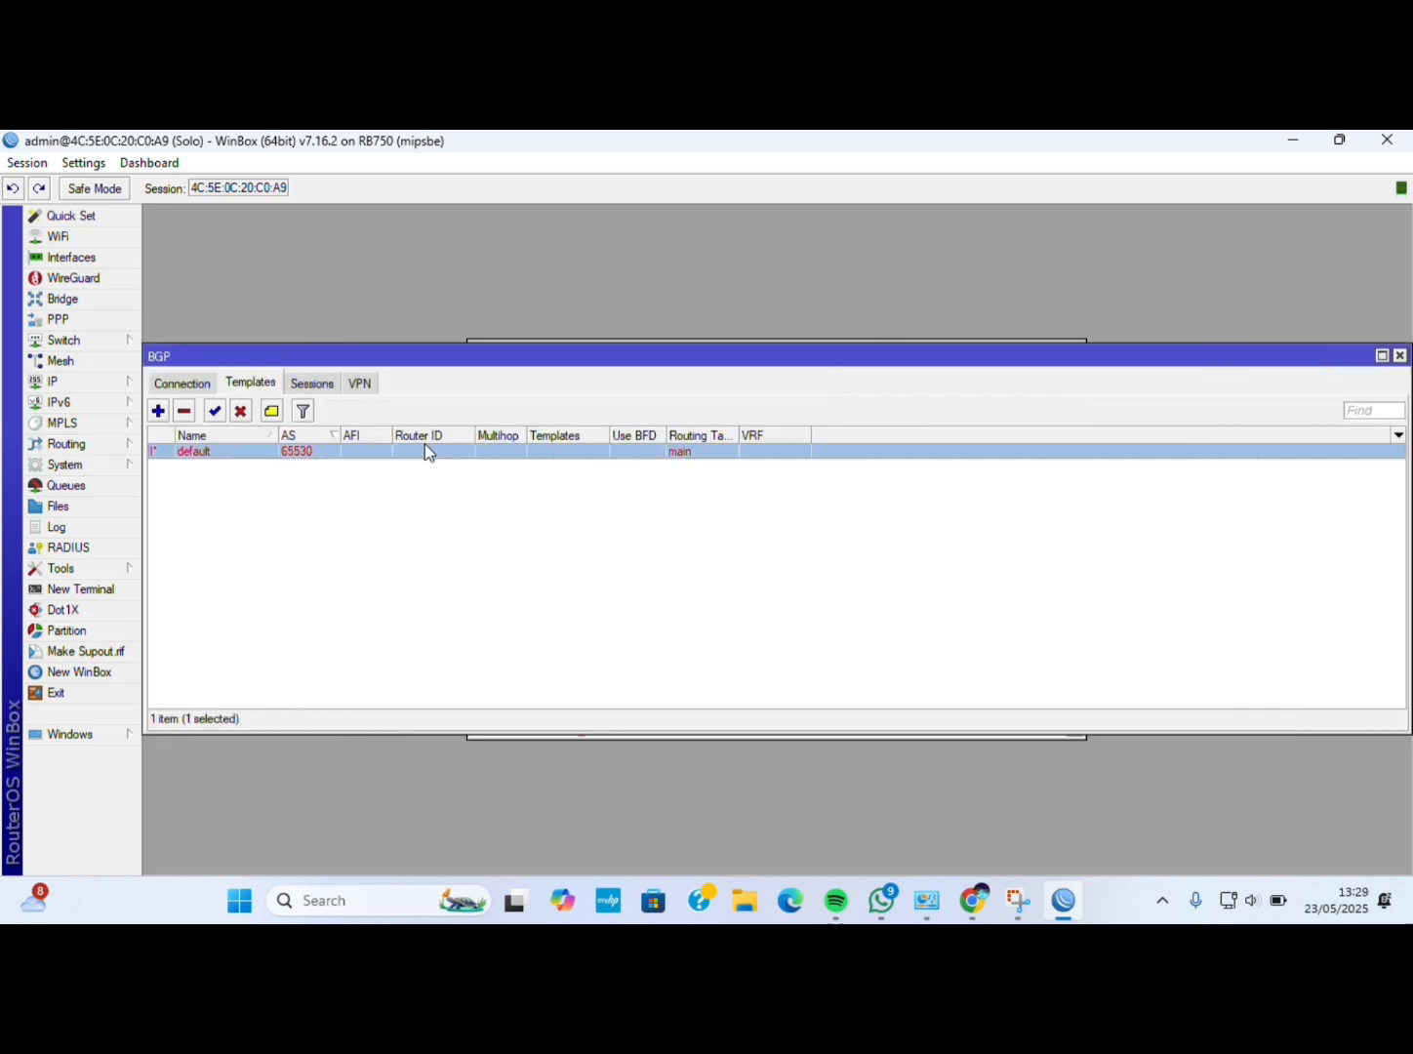
click(184, 411)
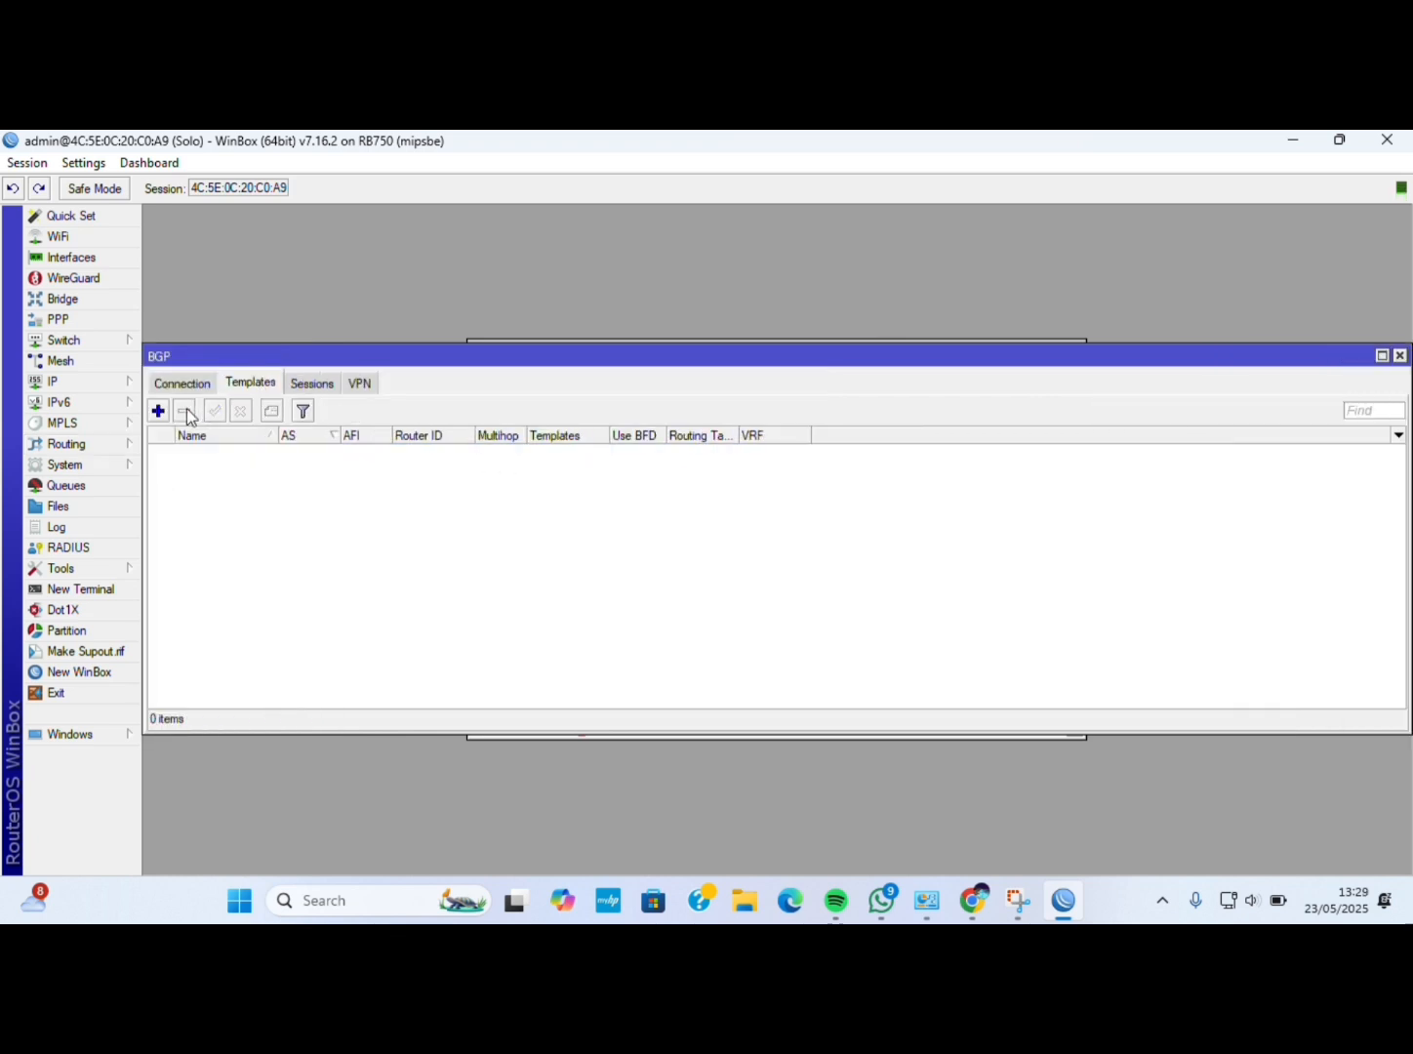
click(583, 172)
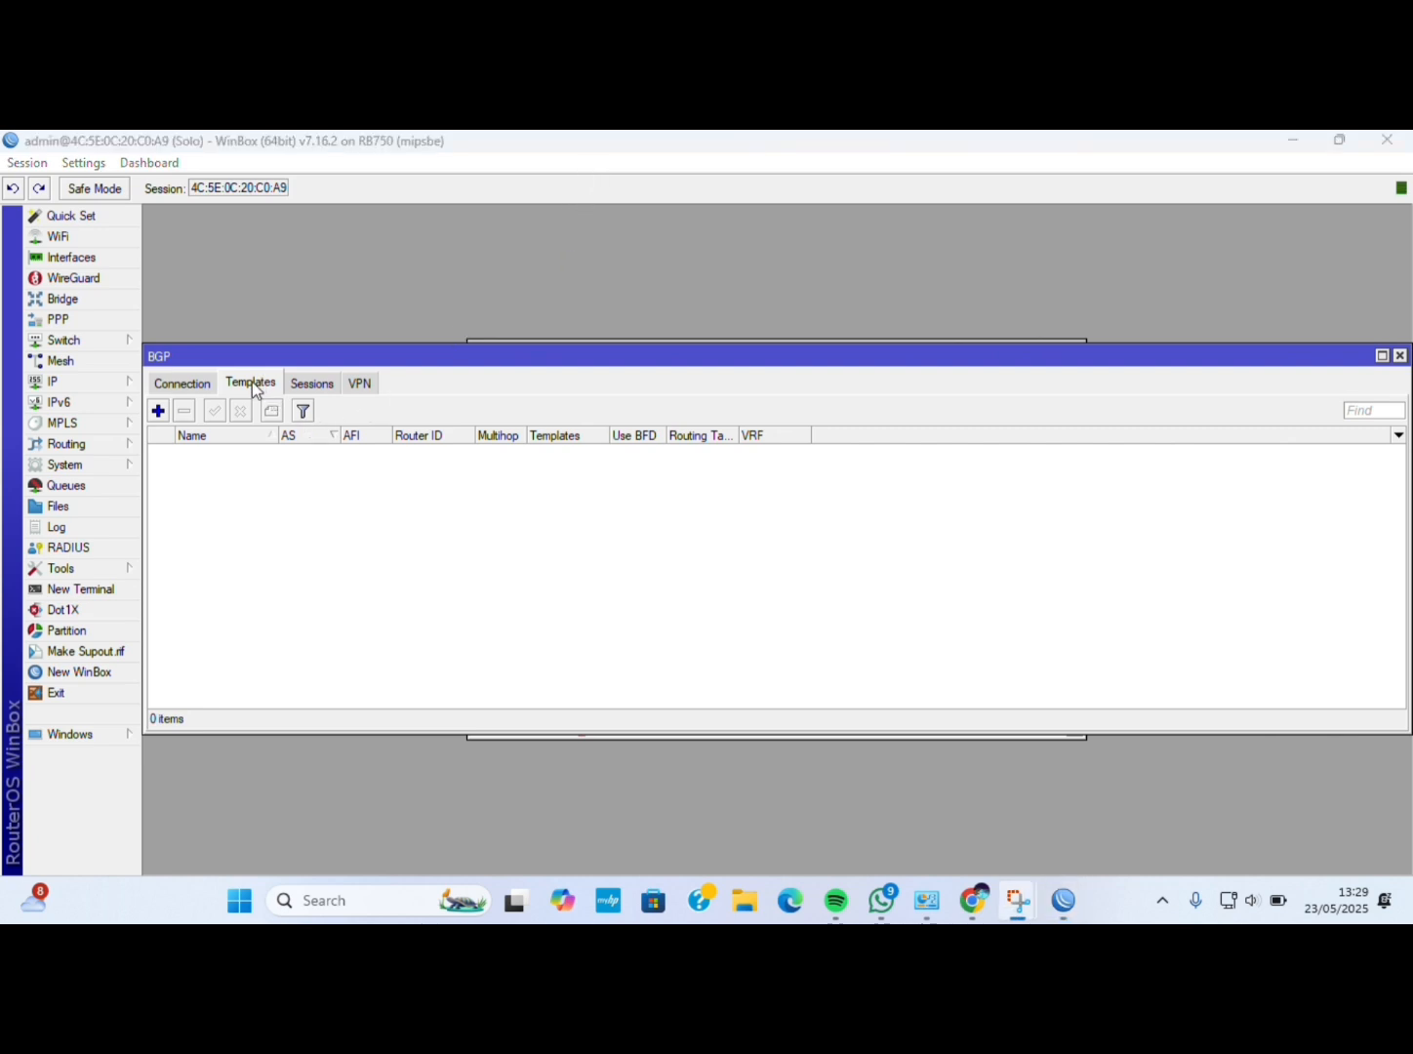
Create BGP template Solo with AS 2020, ip address family and router ID 20.20.20.20.
click(158, 411)
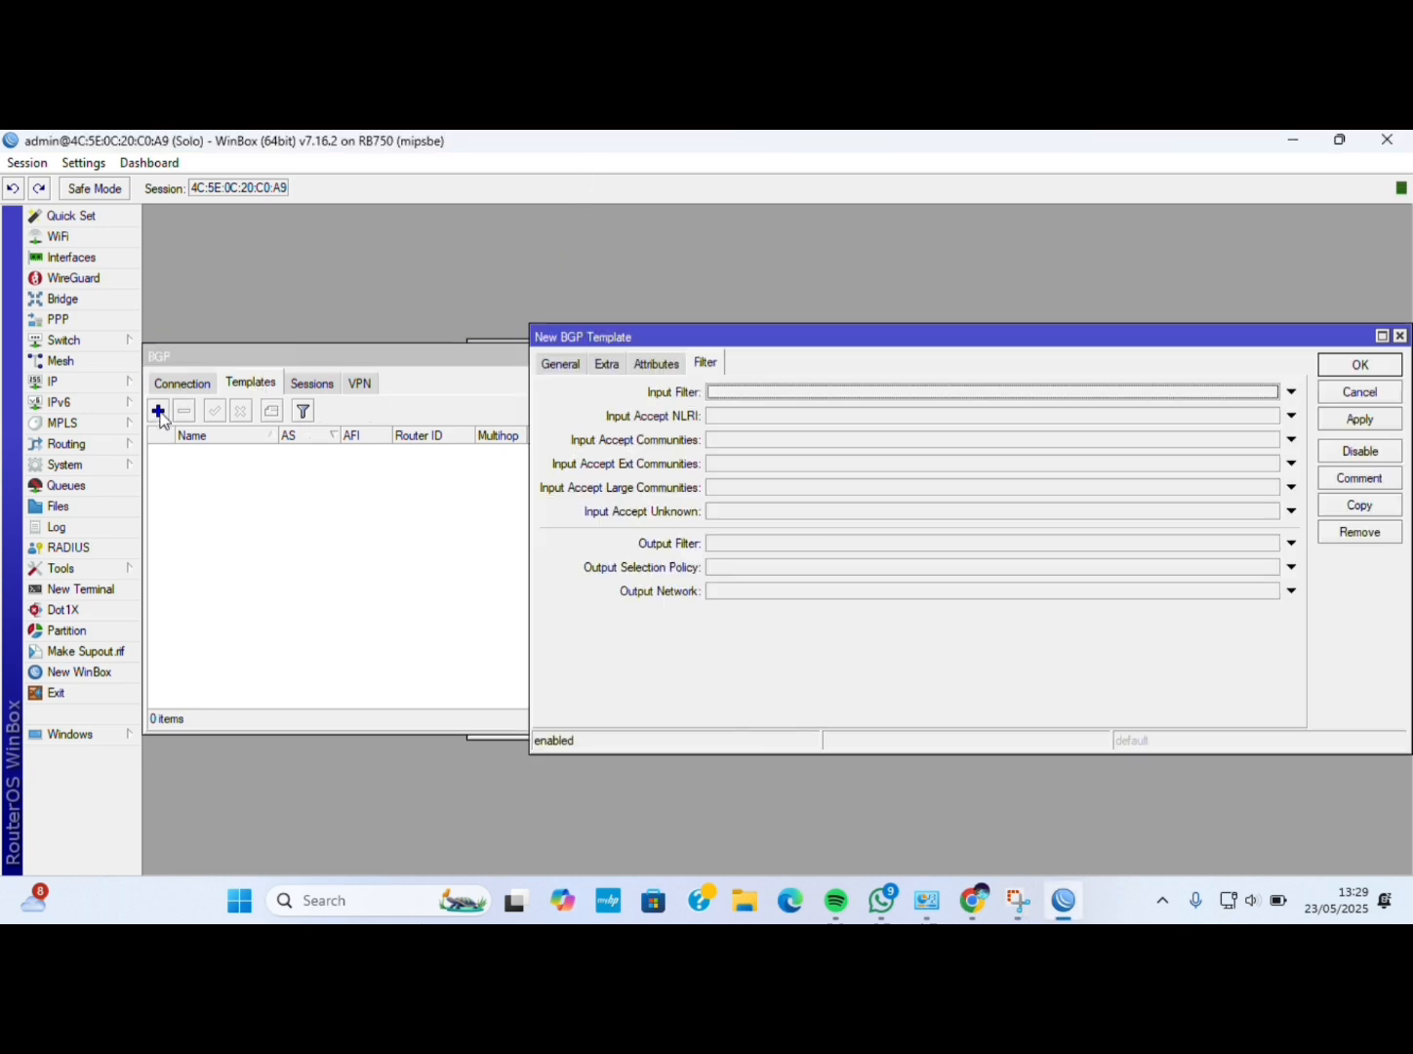
click(578, 365)
text(Solo)
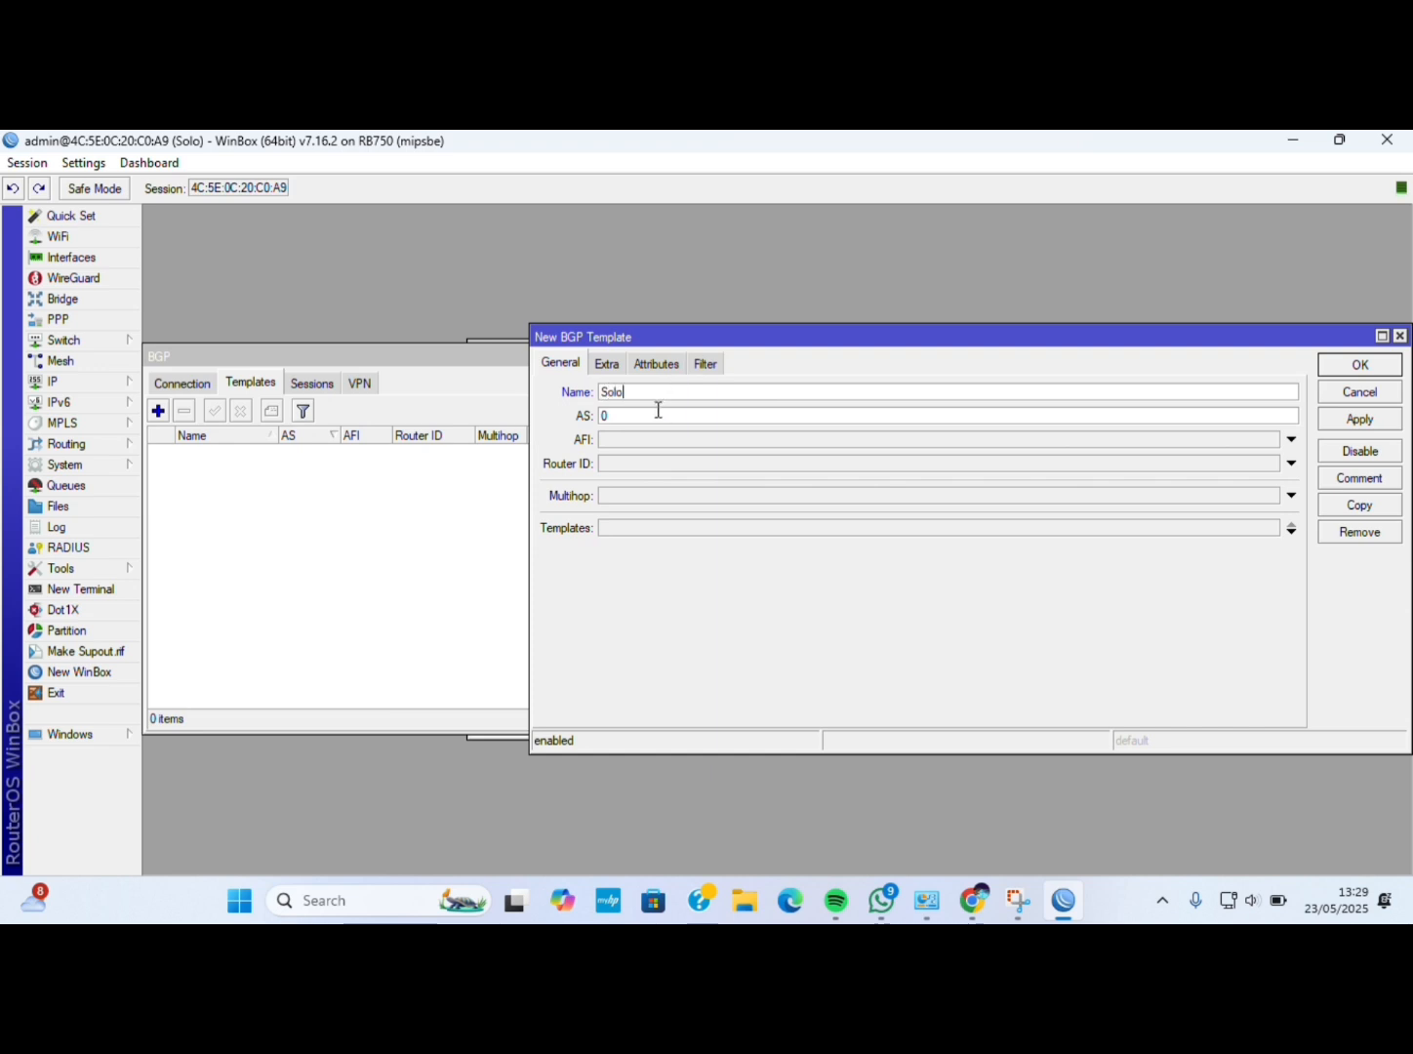
click(658, 411)
text(2020)
click(643, 441)
click(610, 441)
click(610, 465)
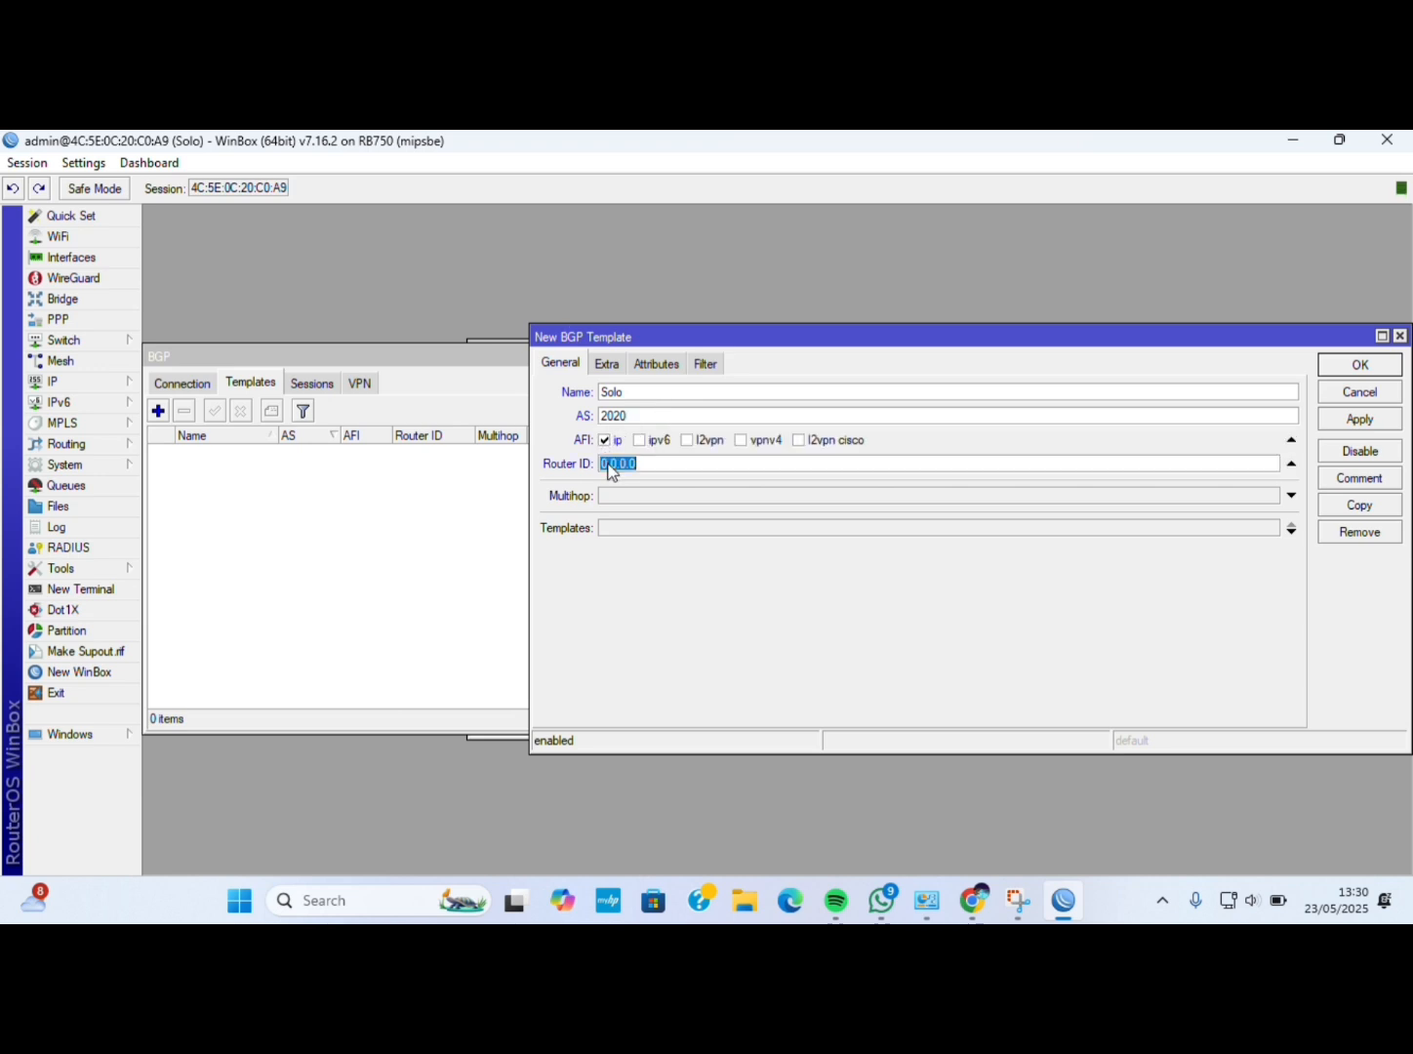
text(20.20.)
Set Solo's routing table to main, redistribute connected and bgp routes, default originate never.
click(610, 366)
click(698, 474)
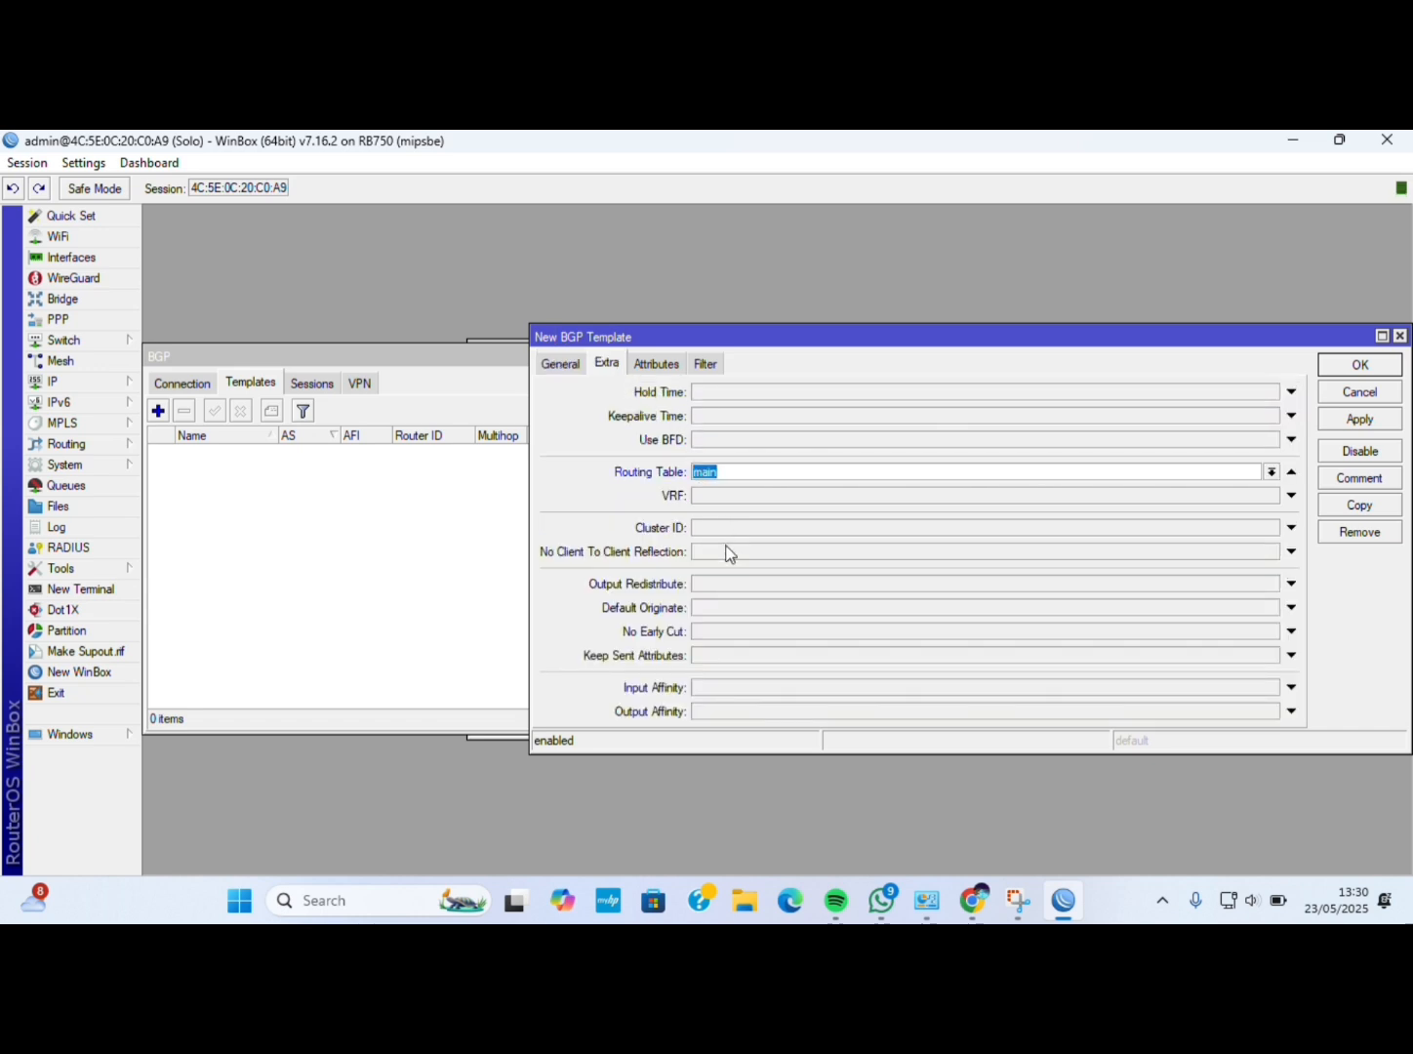
click(723, 584)
click(697, 586)
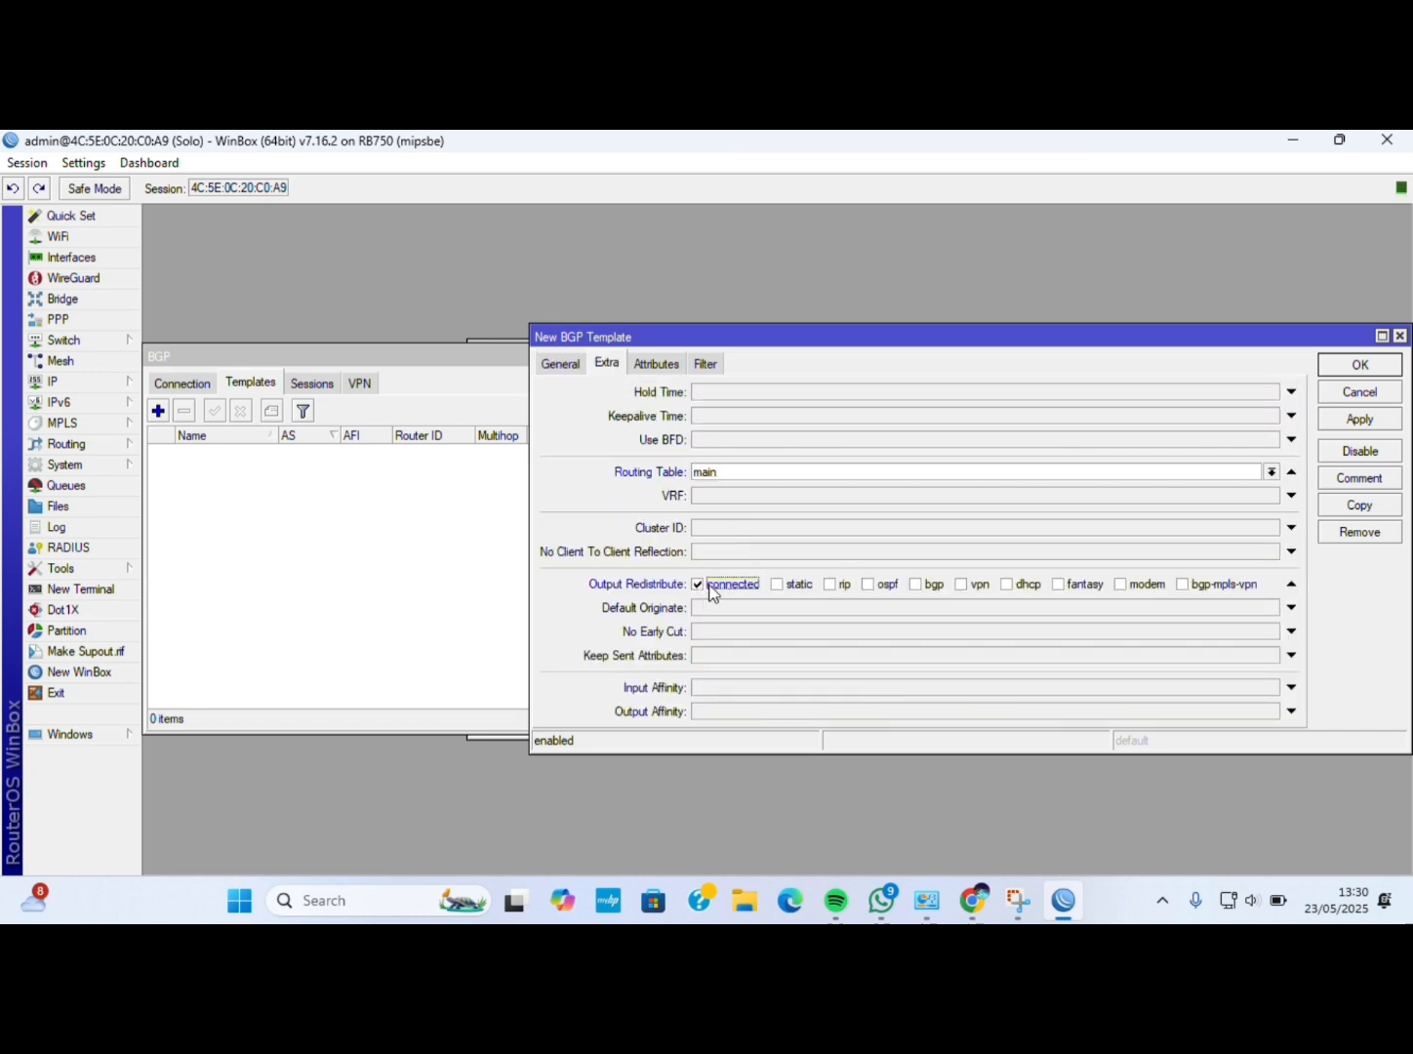
click(914, 586)
click(880, 608)
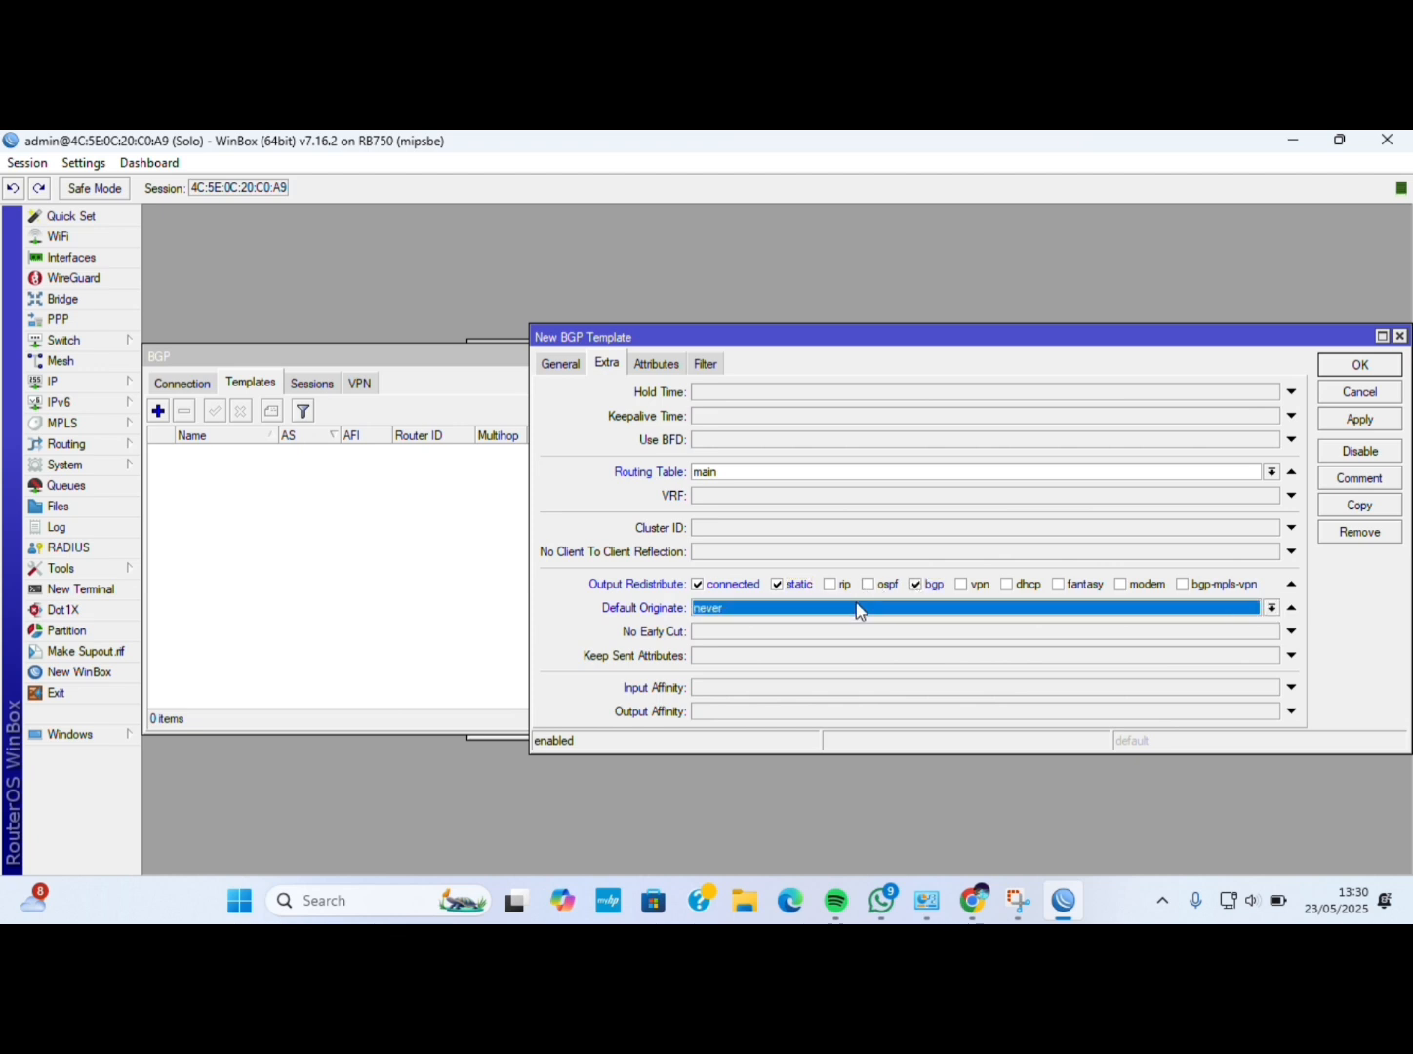
click(747, 609)
click(732, 629)
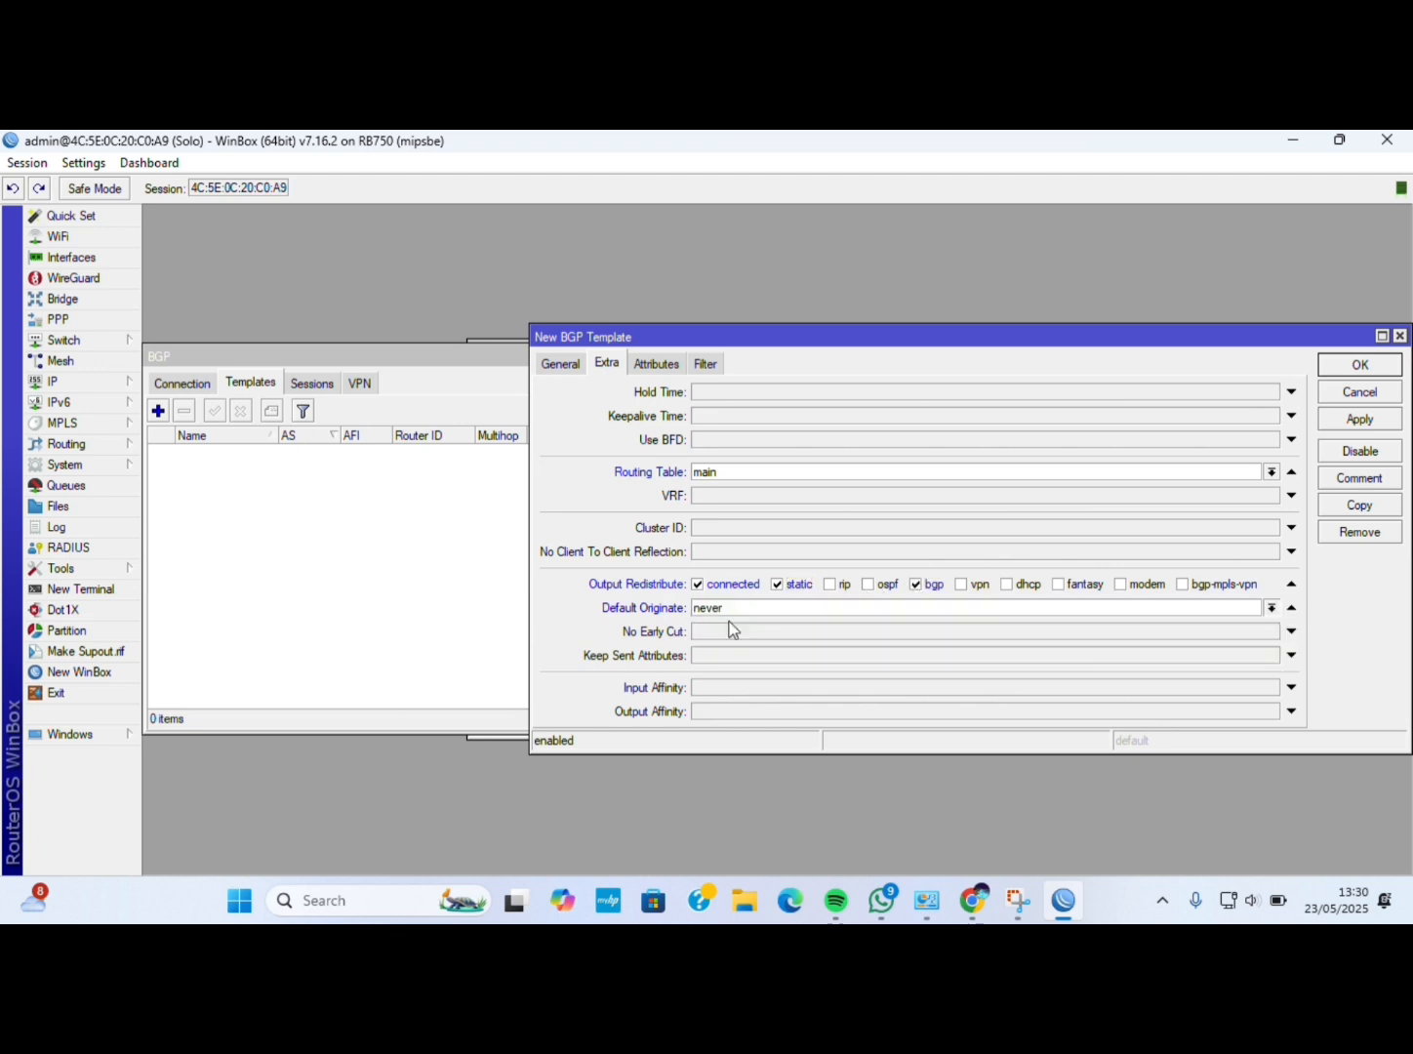
Set Solo's output network to network-local and save the template.
click(713, 369)
click(873, 592)
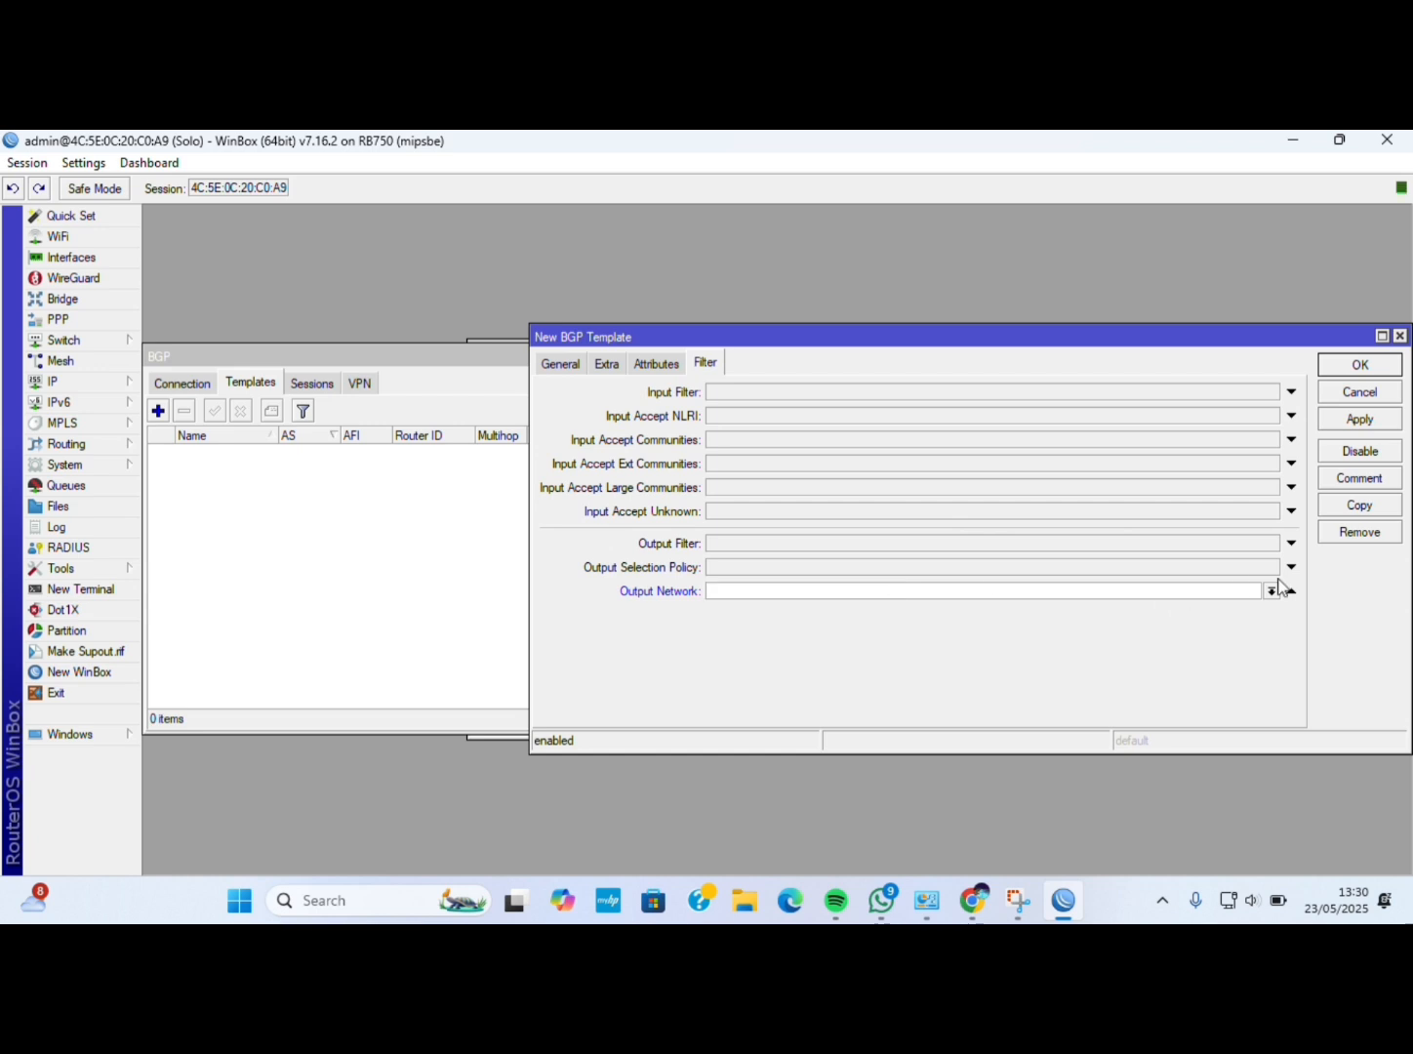
click(1273, 590)
click(1246, 611)
click(1360, 420)
click(1341, 369)
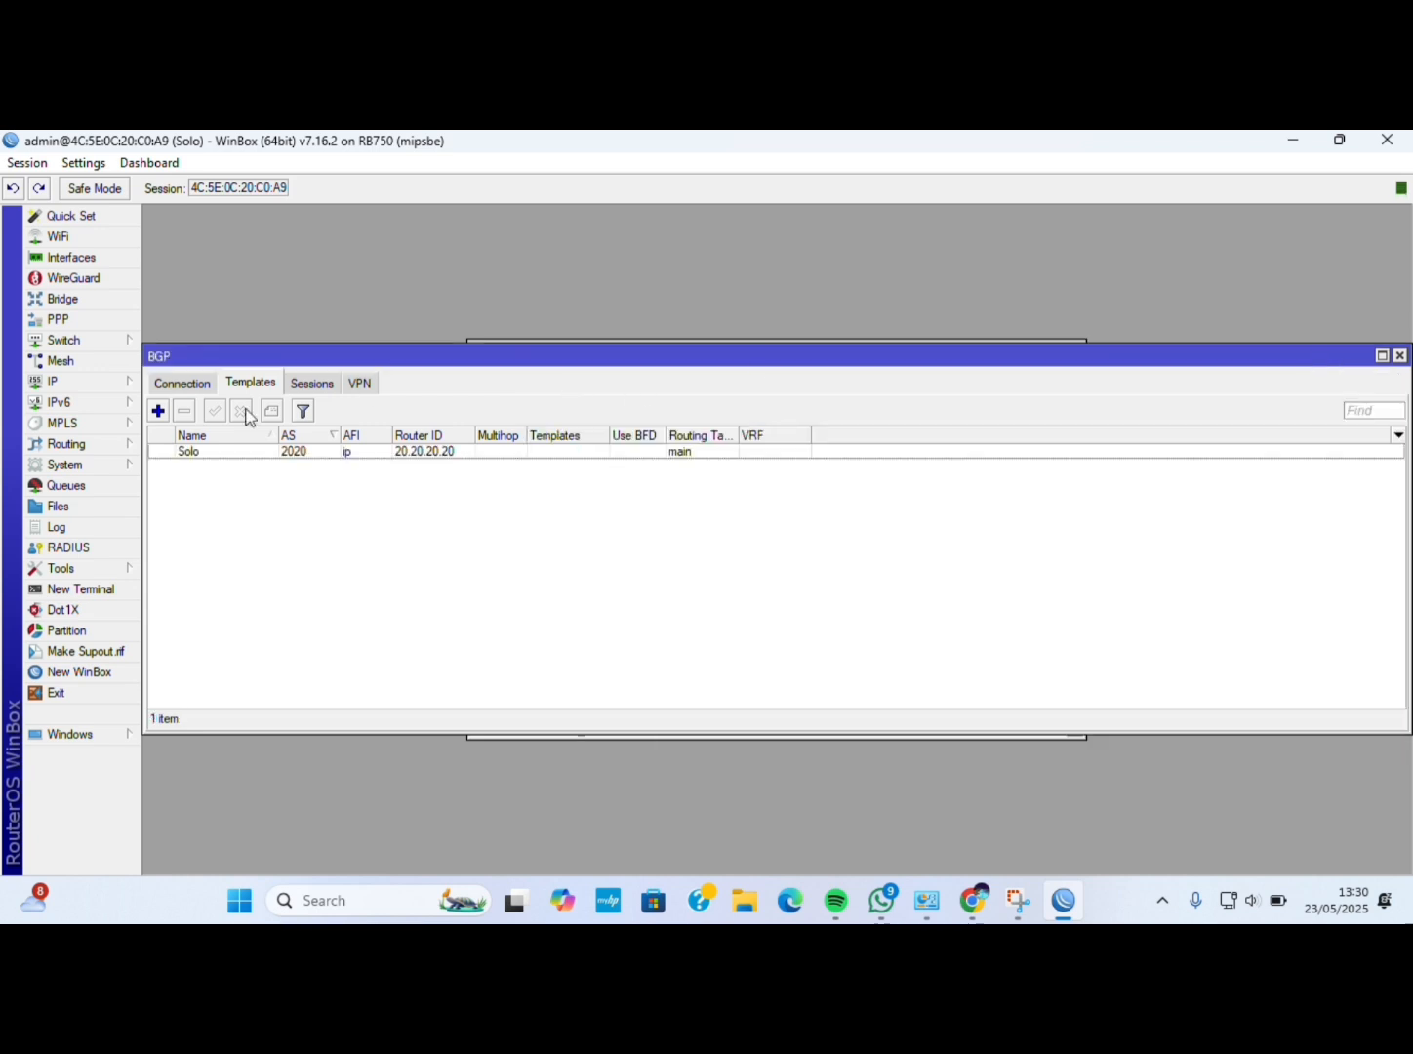
click(201, 387)
Create BGP connection 'peer to Yogyakarta' using template Solo with AS 516578.
click(158, 411)
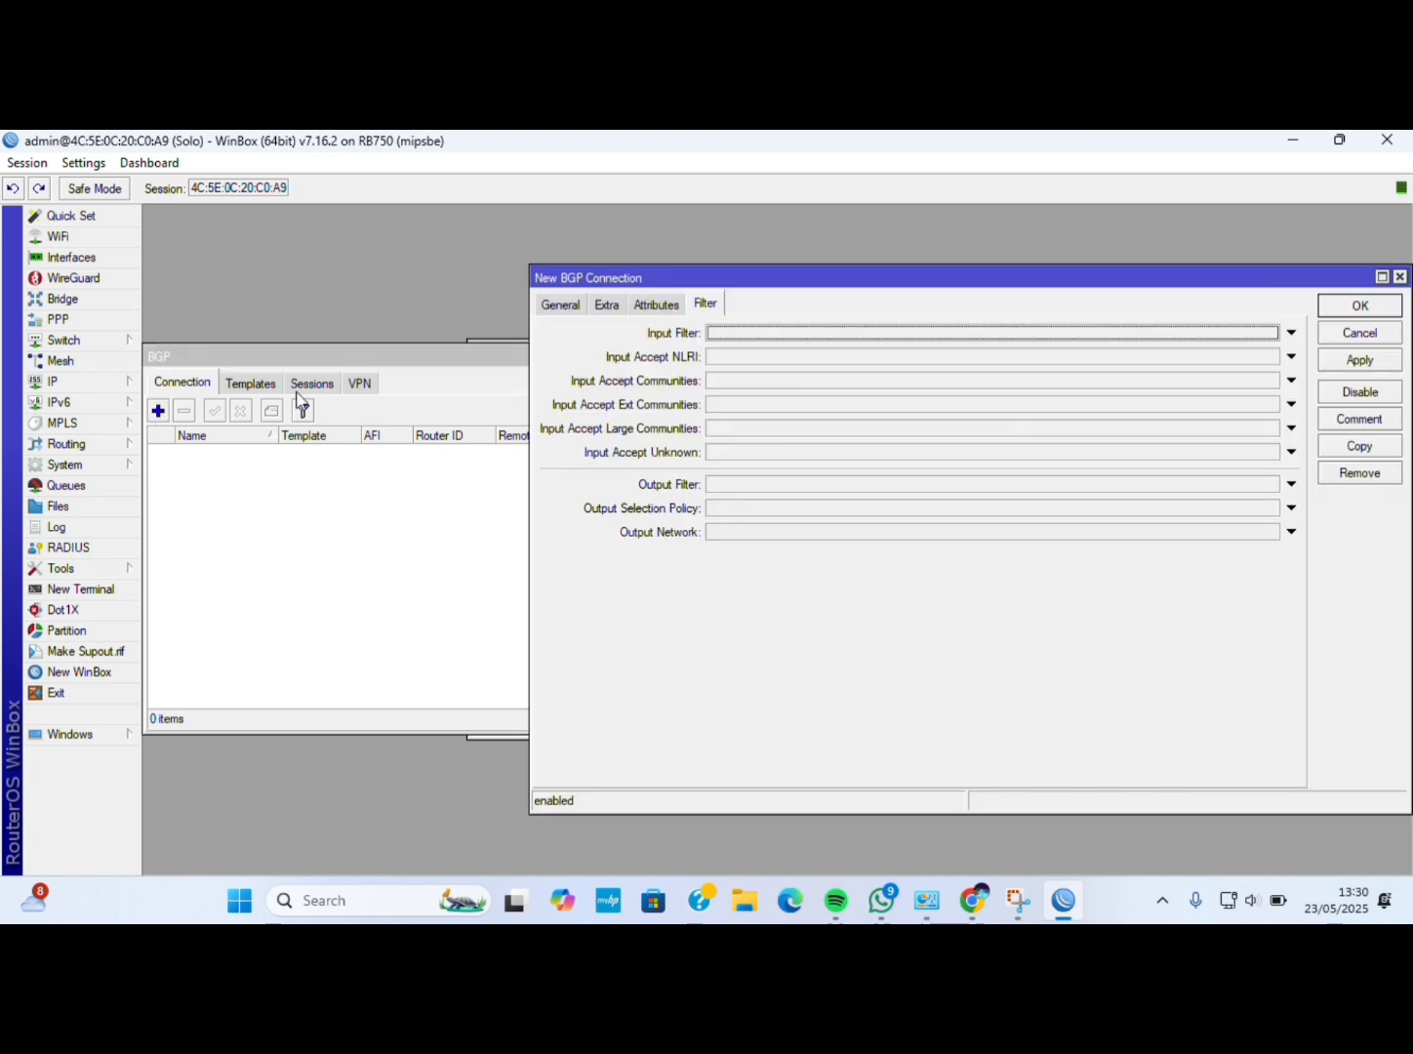
click(557, 310)
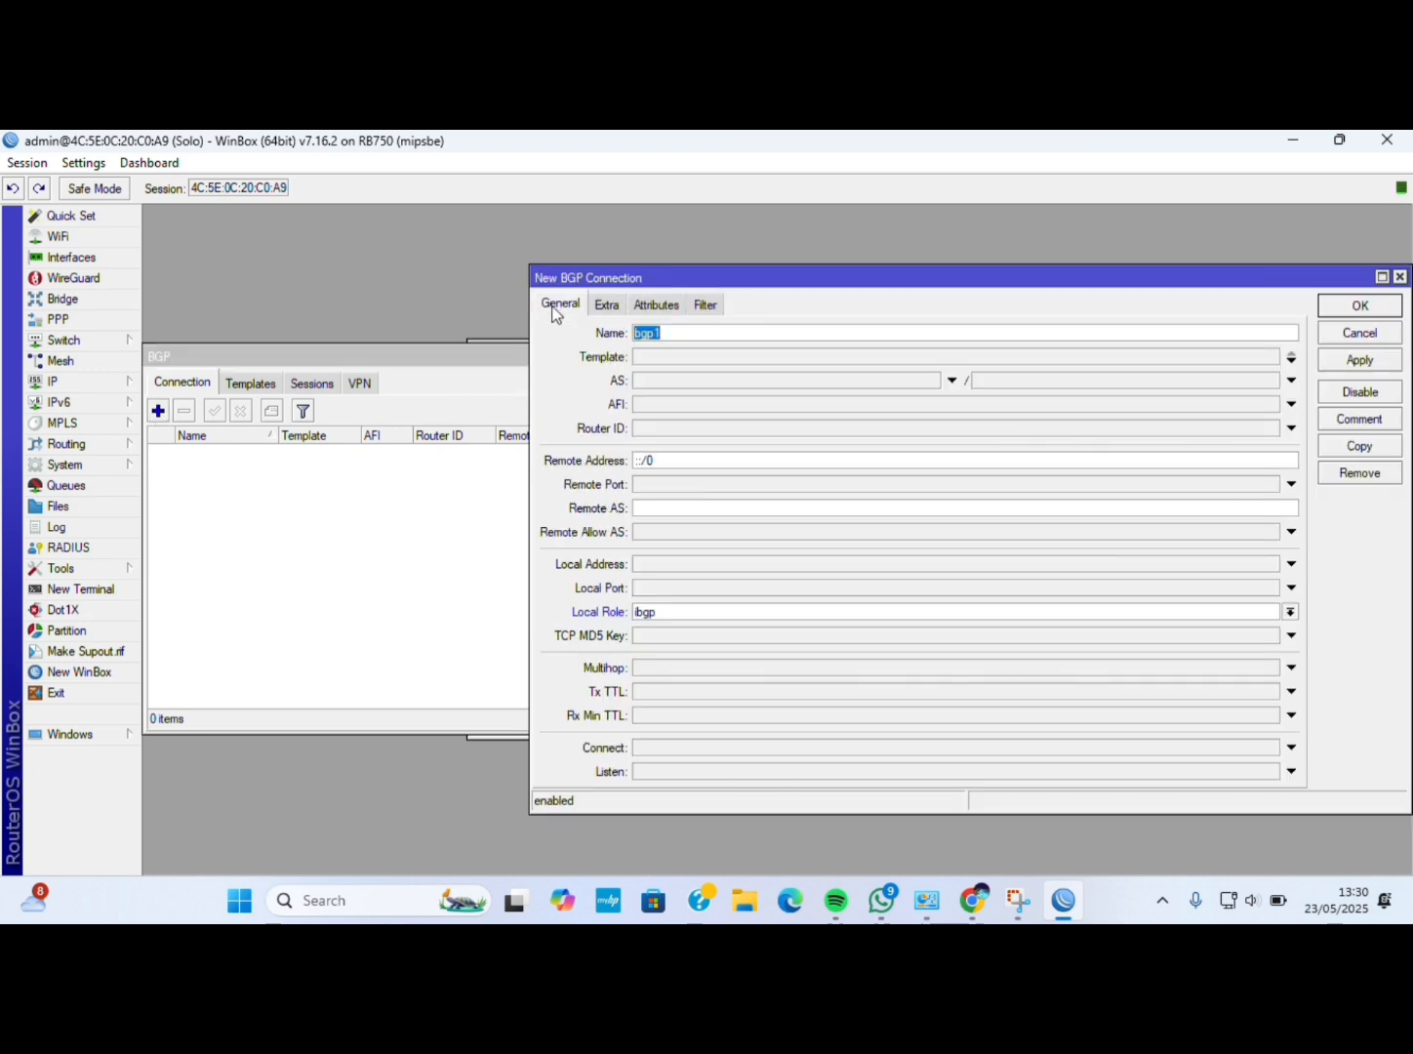
key(BackSpace)
text(peer to)
text(Yogyakarta)
click(727, 358)
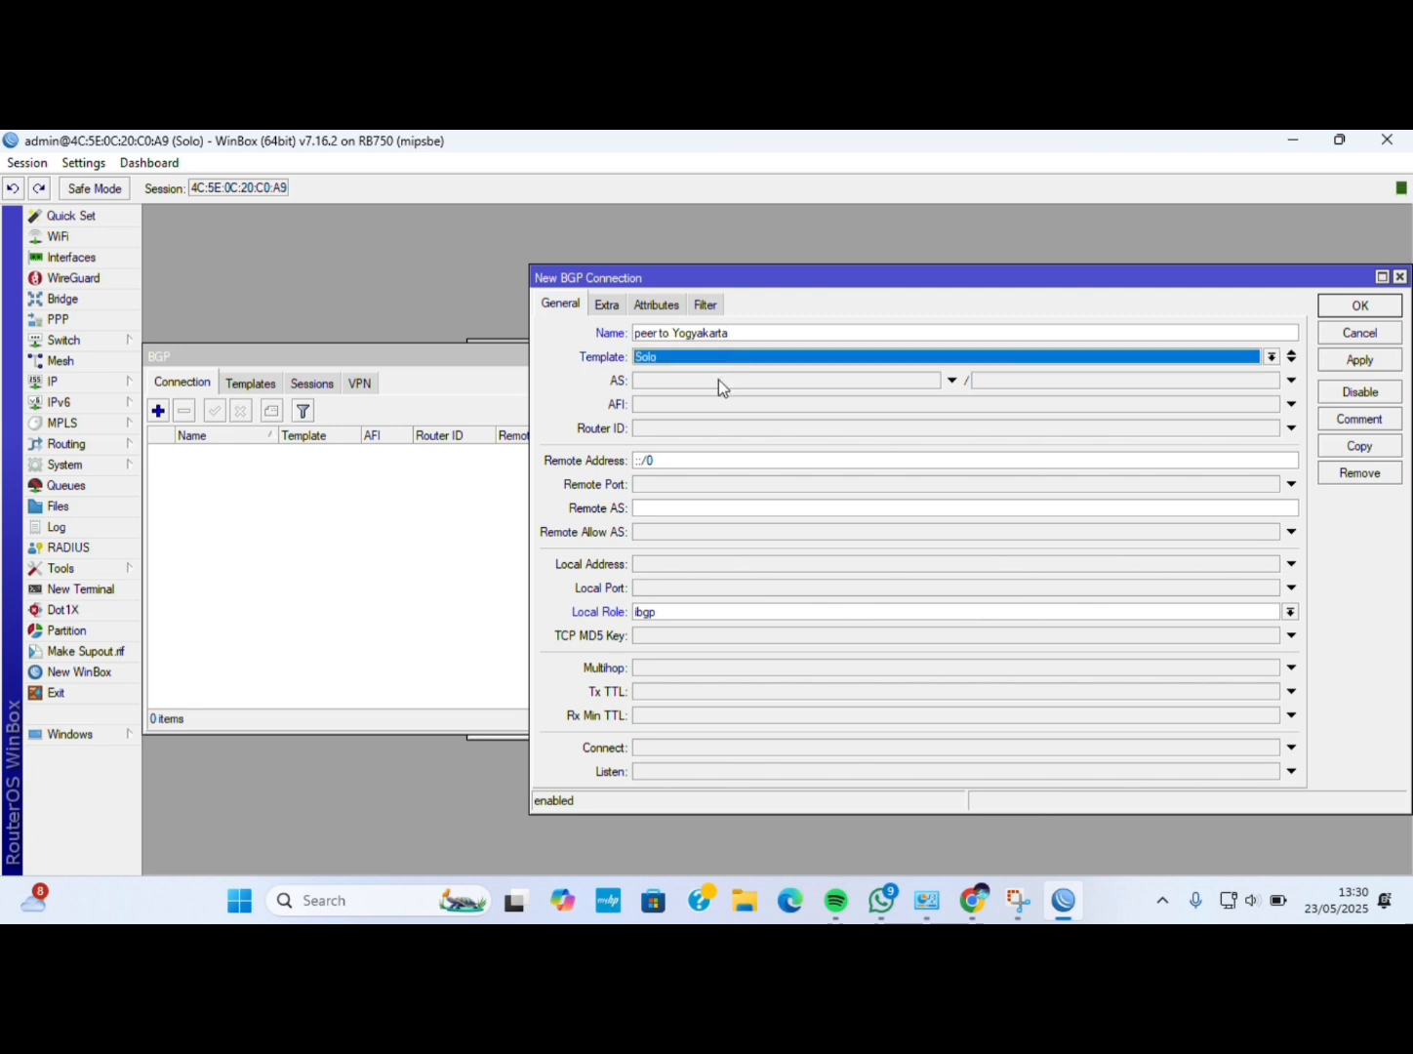
click(718, 379)
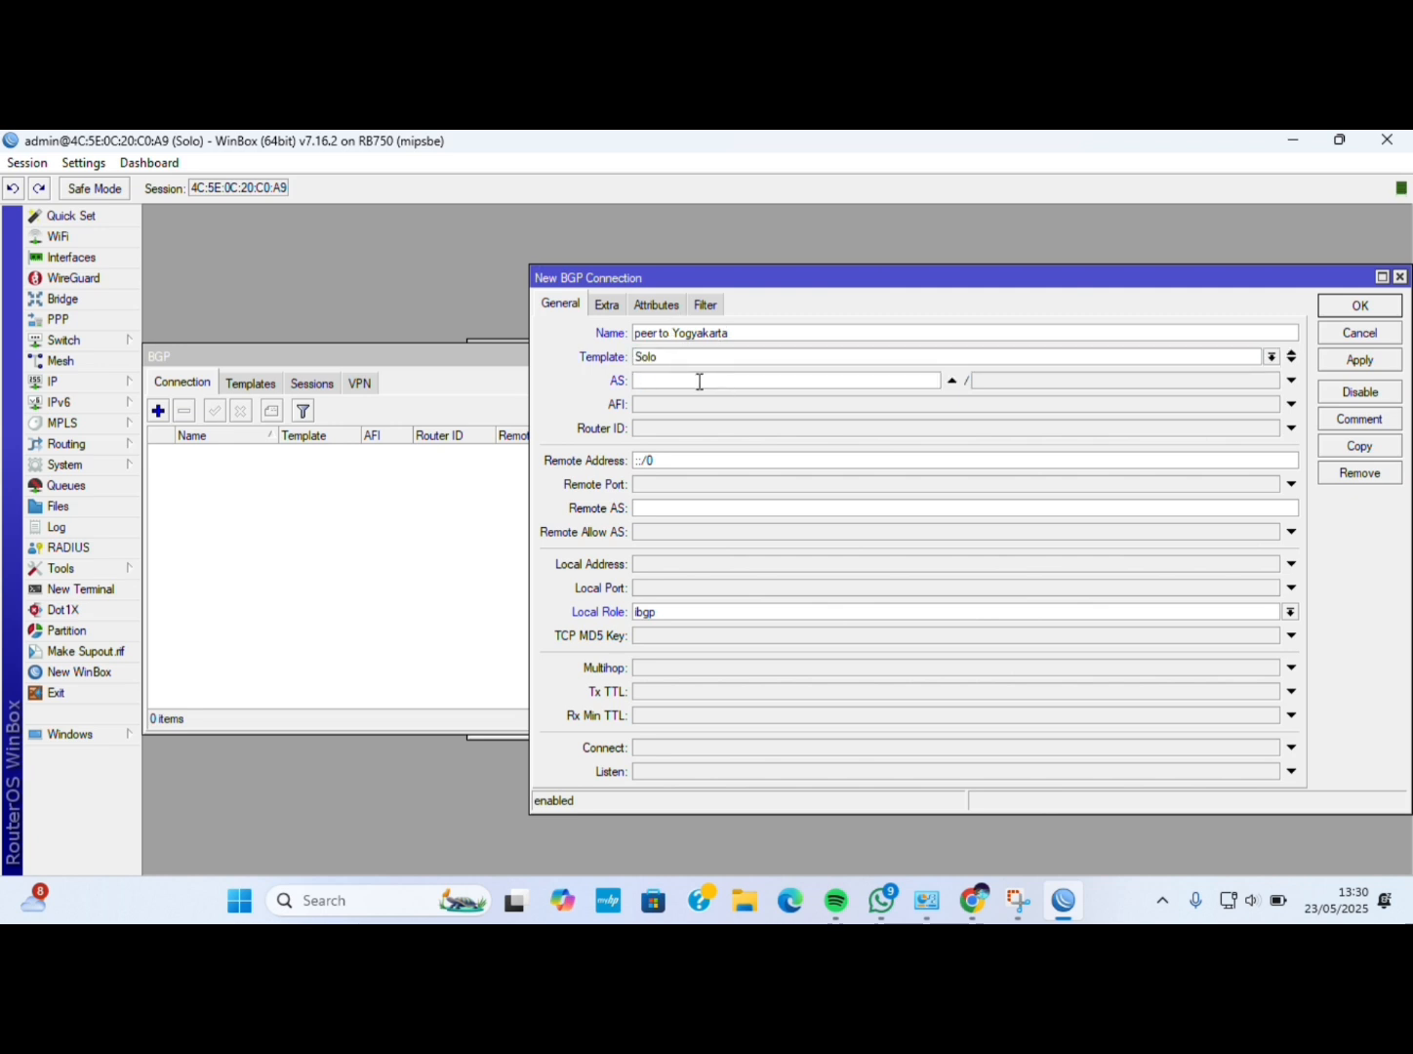
text(516578)
Set ip address family, router ID 20.20.20.20, remote 192.168.2.10/32 and local role ibgp.
click(665, 406)
click(639, 403)
click(649, 429)
key(BackSpace)
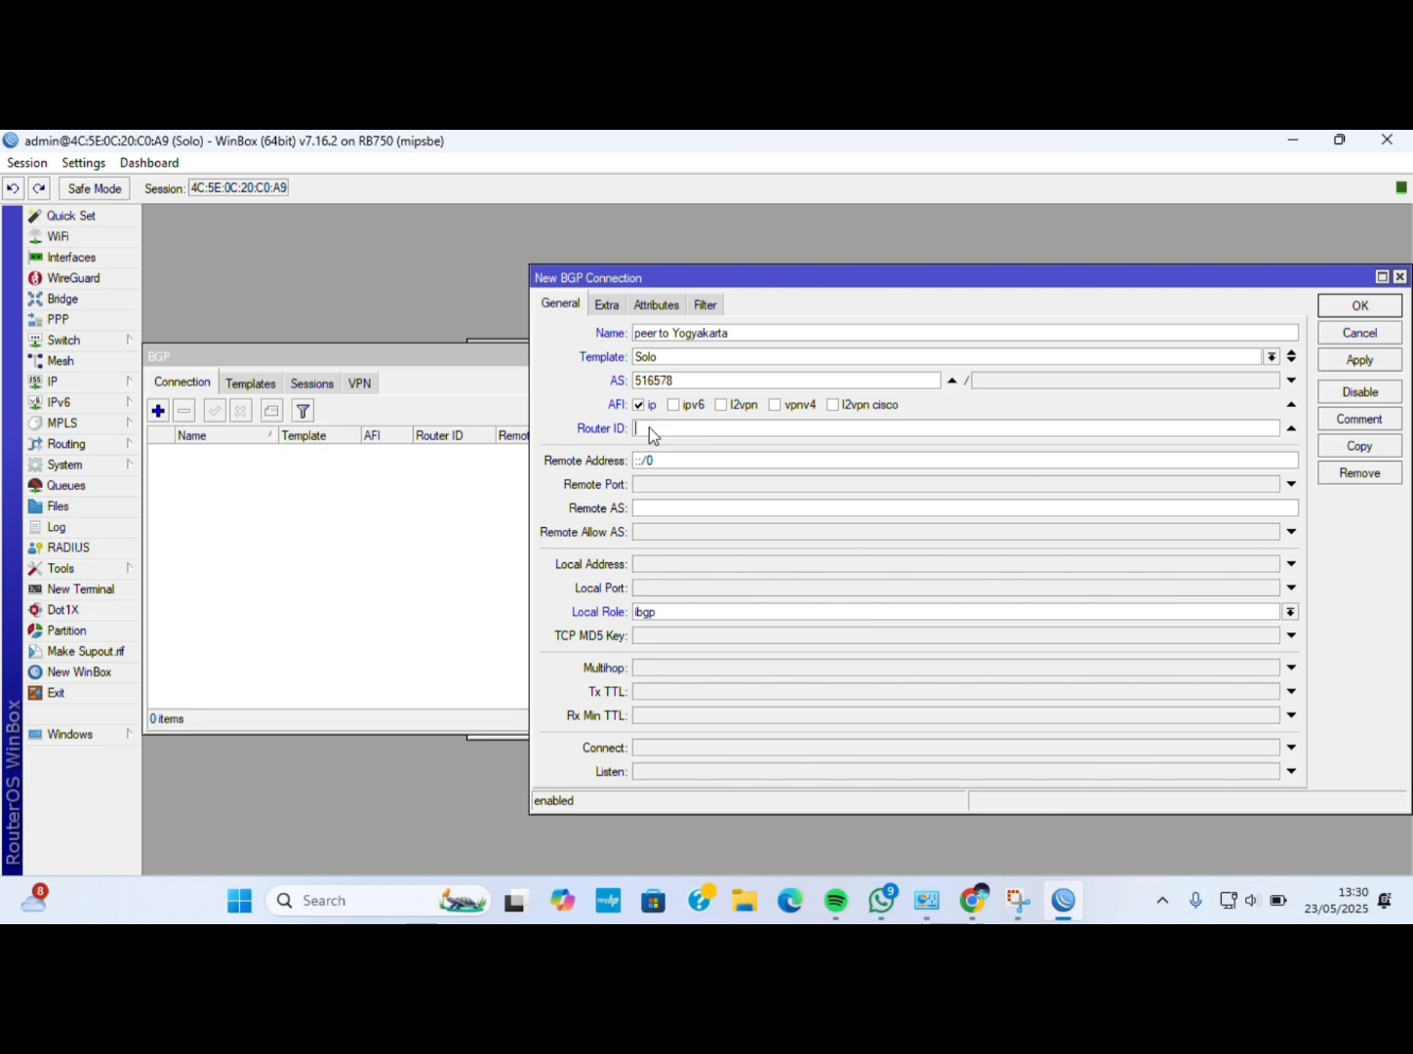
text(20.20.)
text(192)
text(.168.)
text(2.10/32)
click(678, 613)
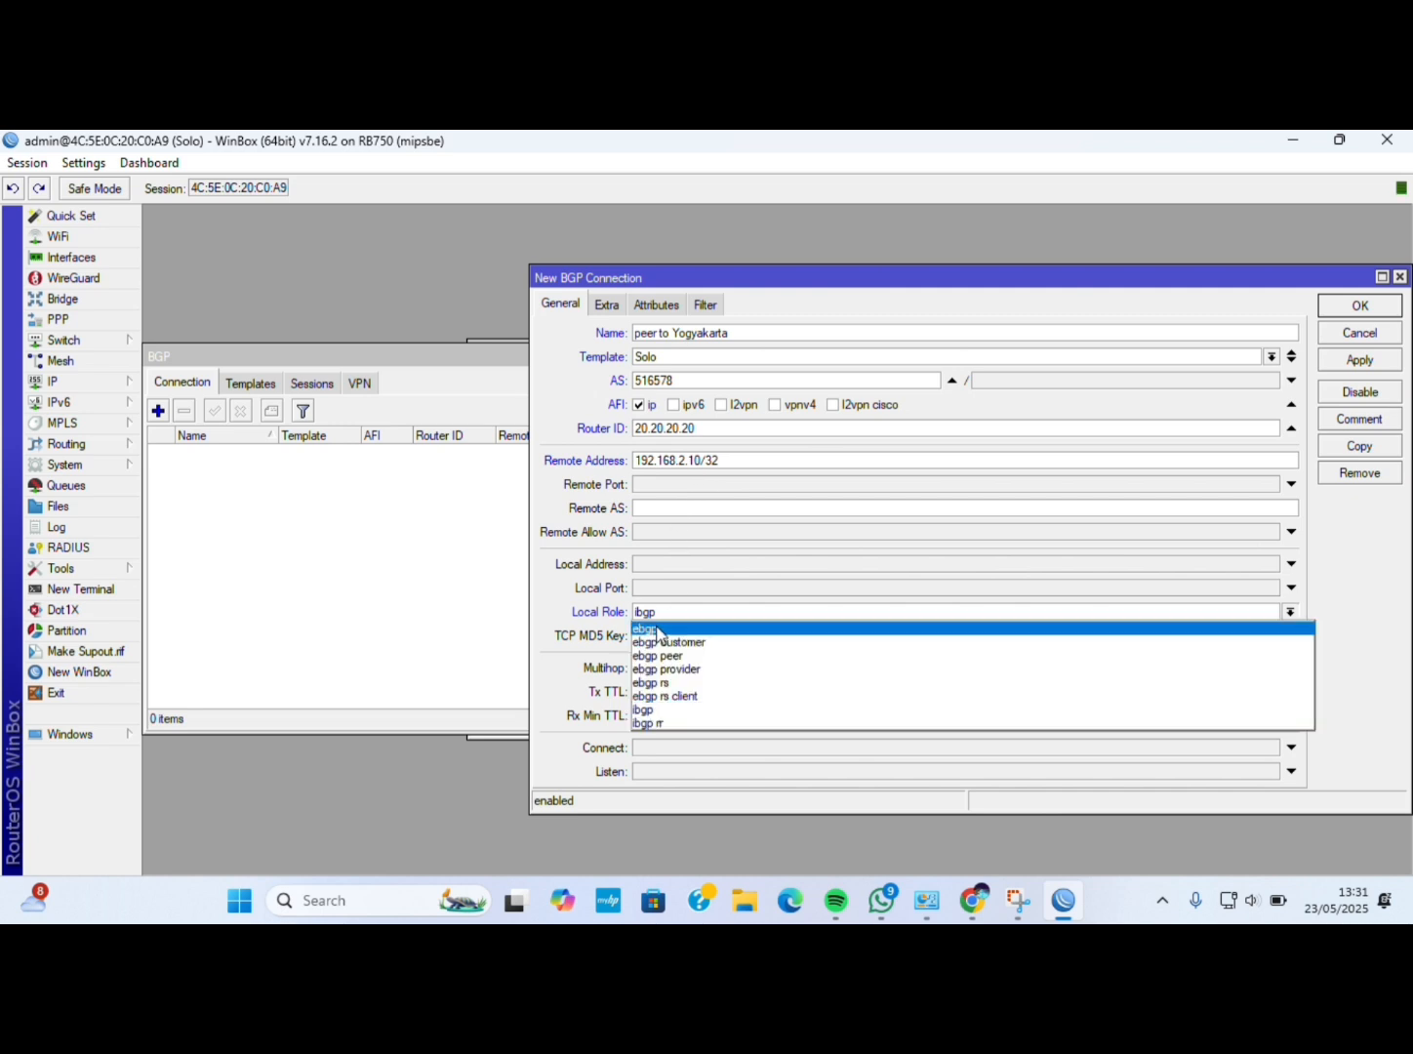
click(659, 632)
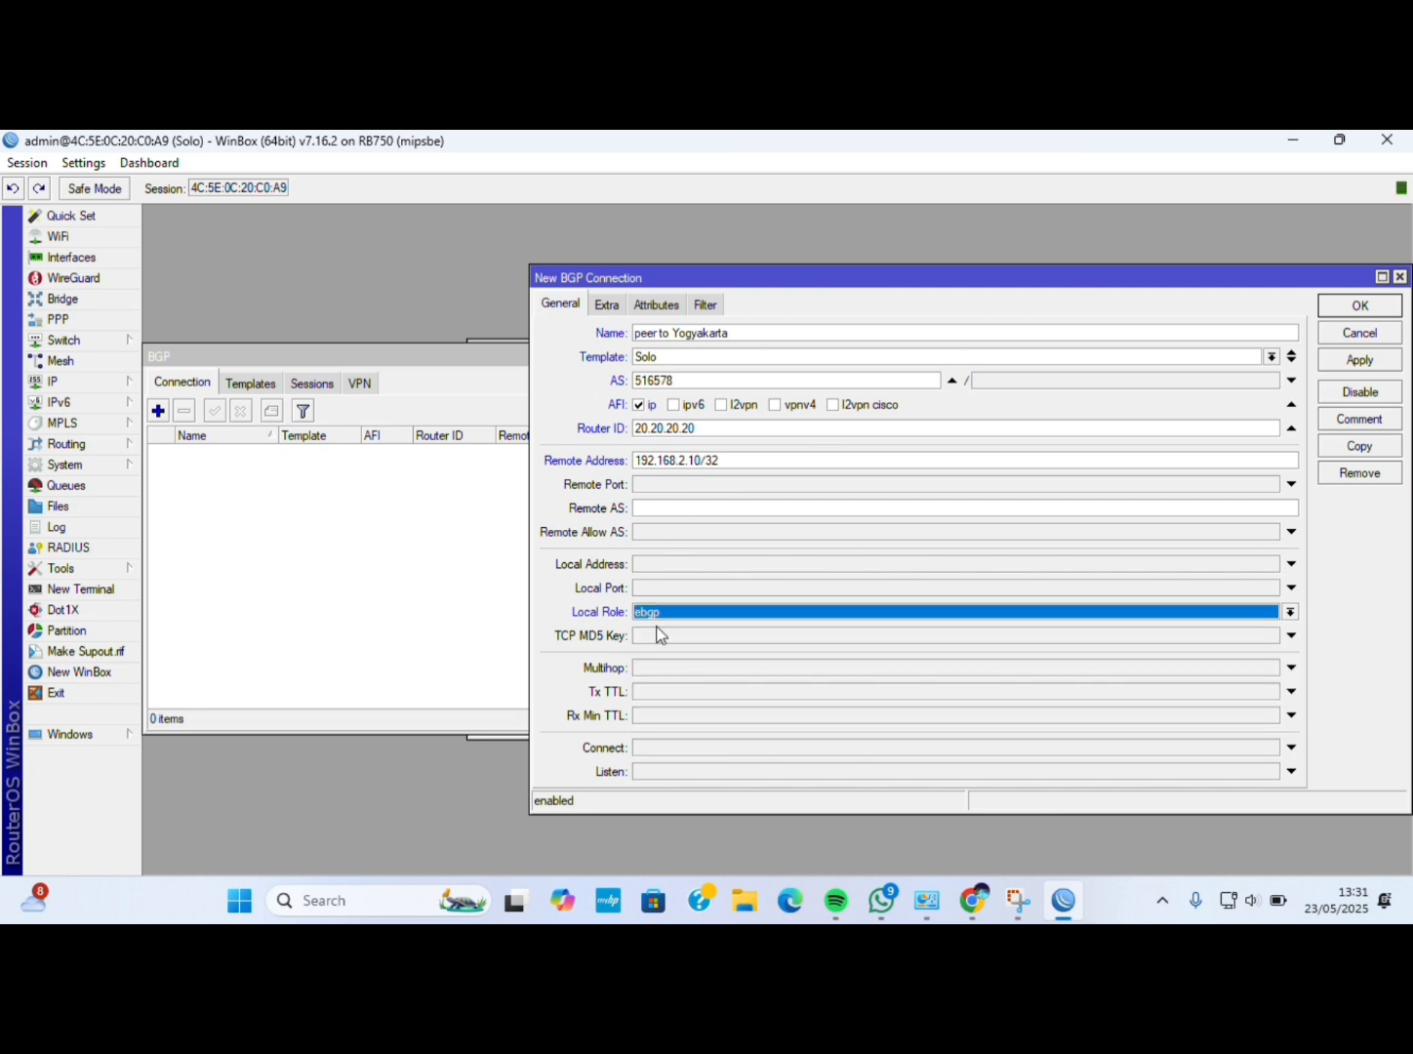
click(657, 618)
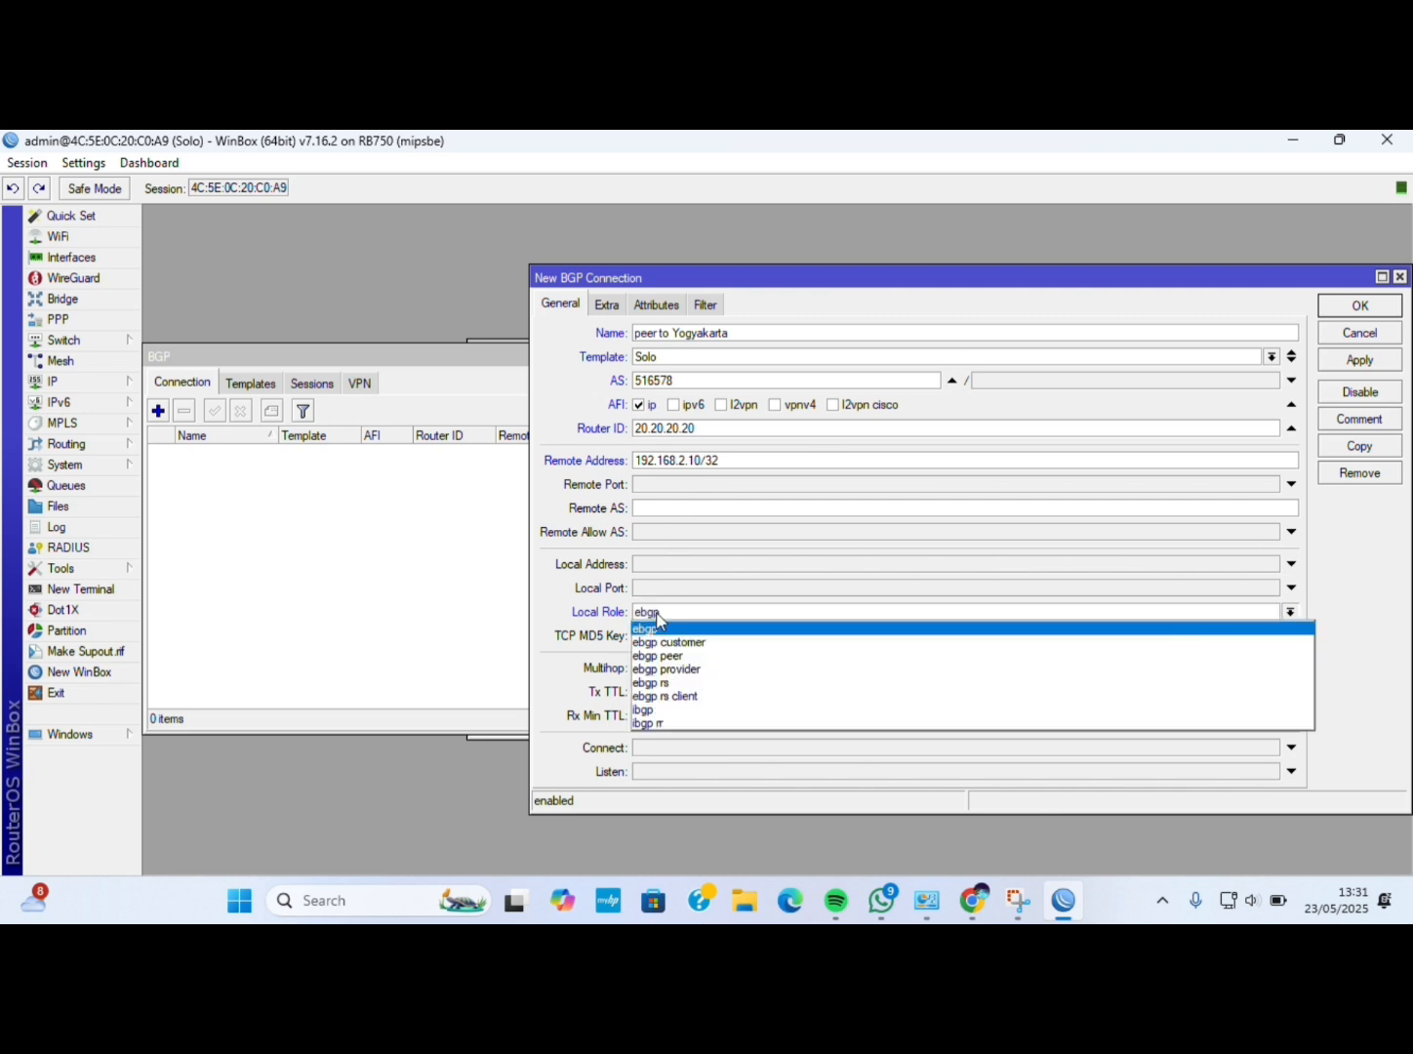
click(642, 710)
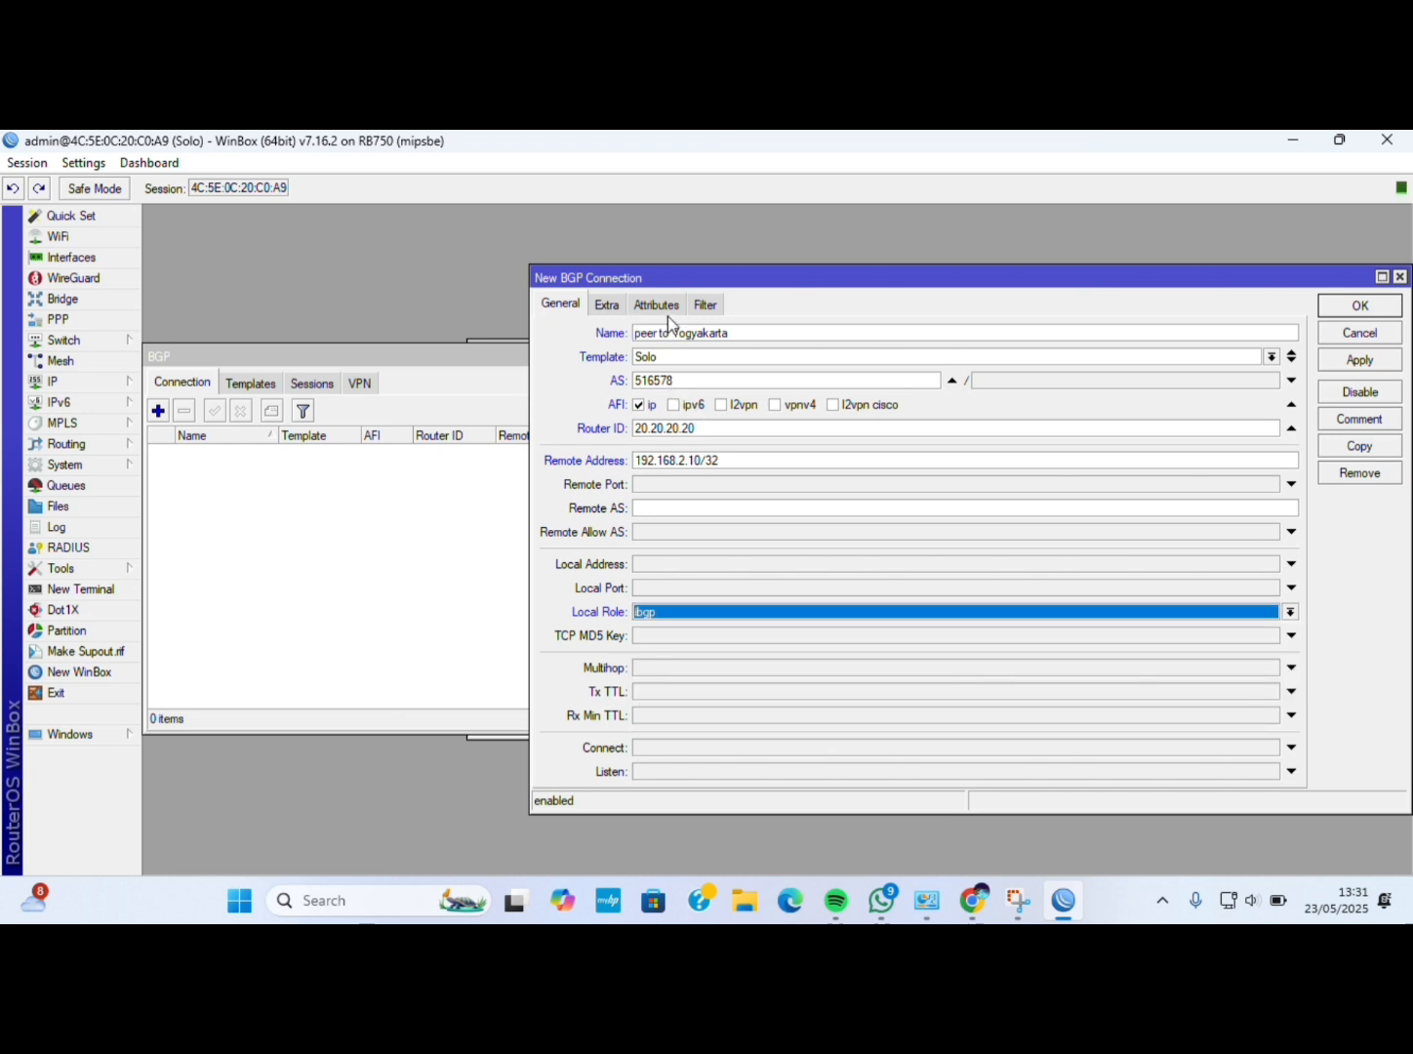
click(602, 307)
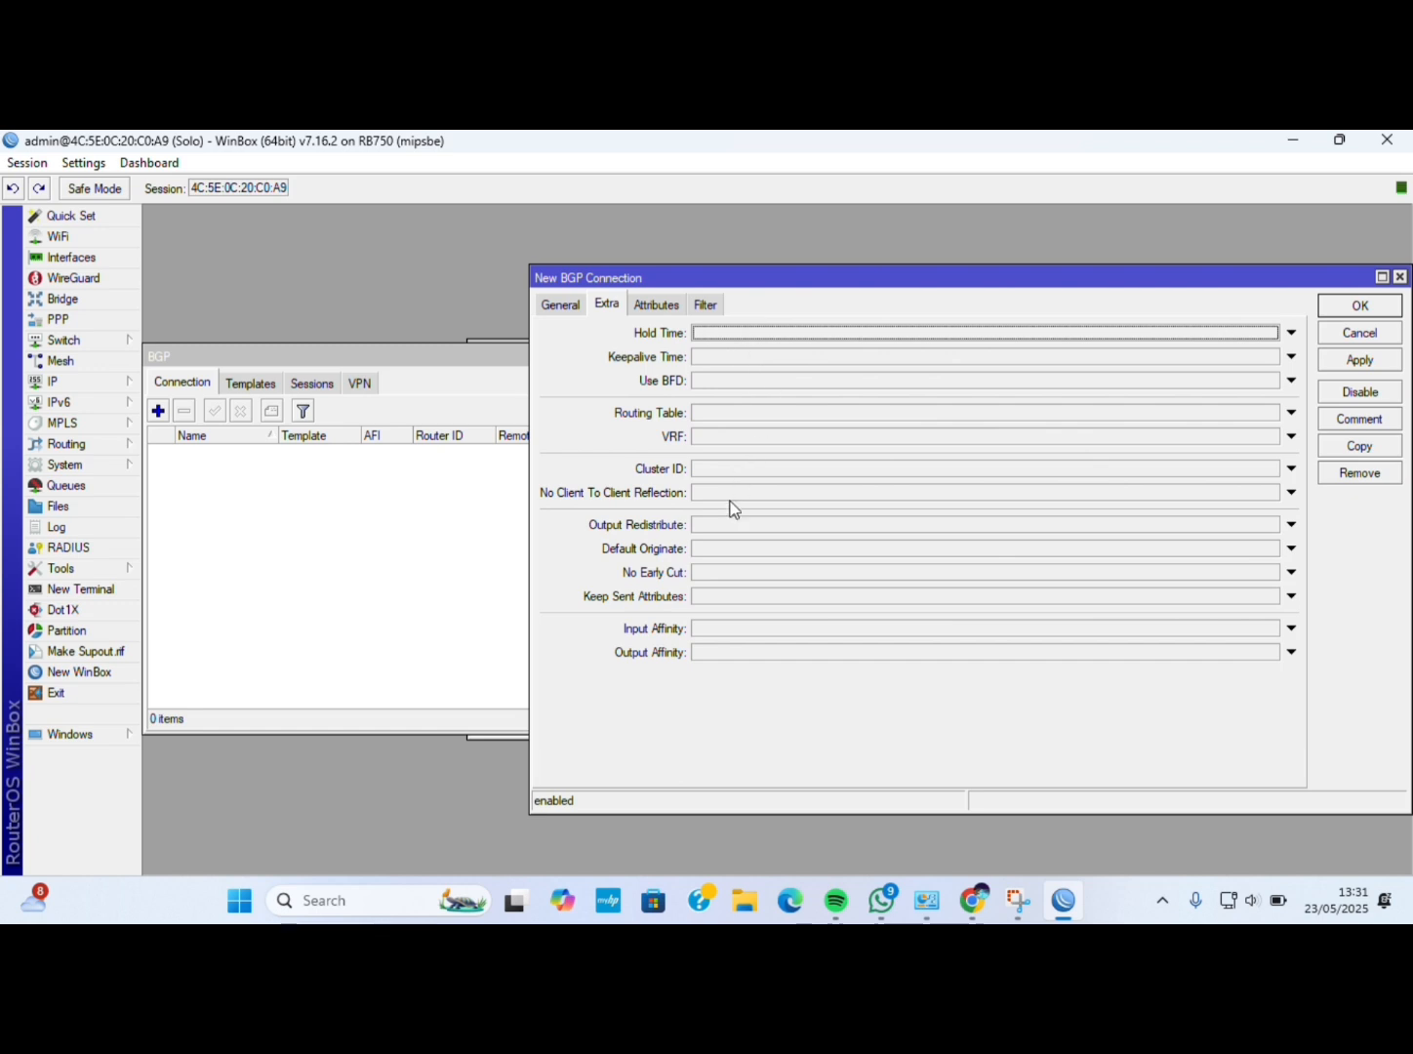
Use routing table main, redistribute connected and static routes, and always originate a default route.
click(713, 416)
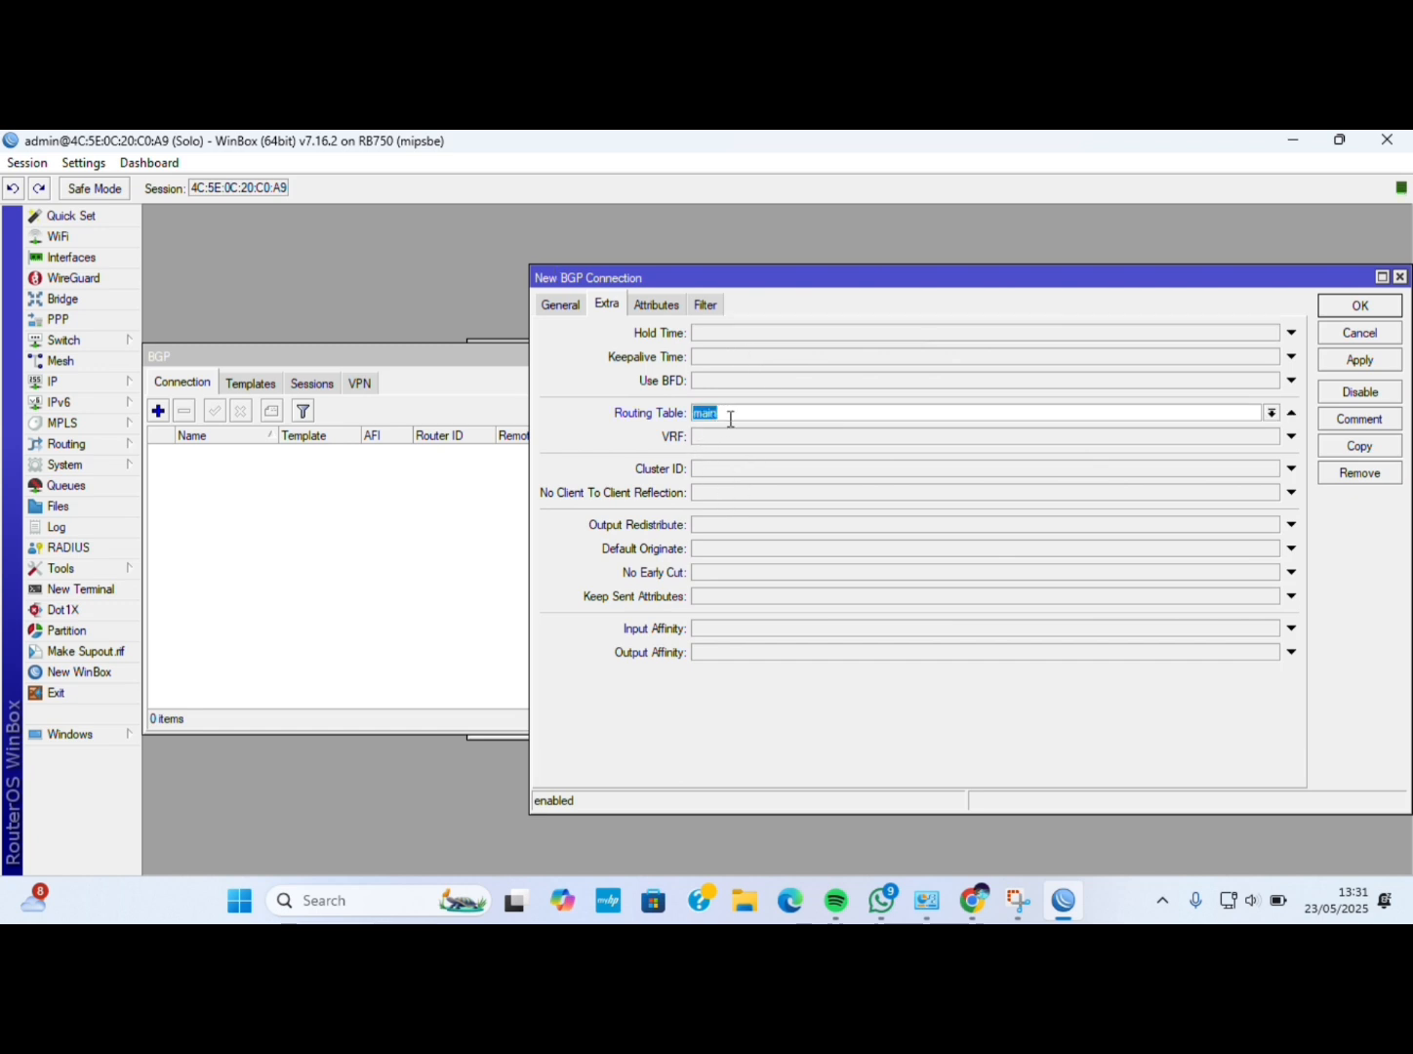
click(713, 525)
click(699, 525)
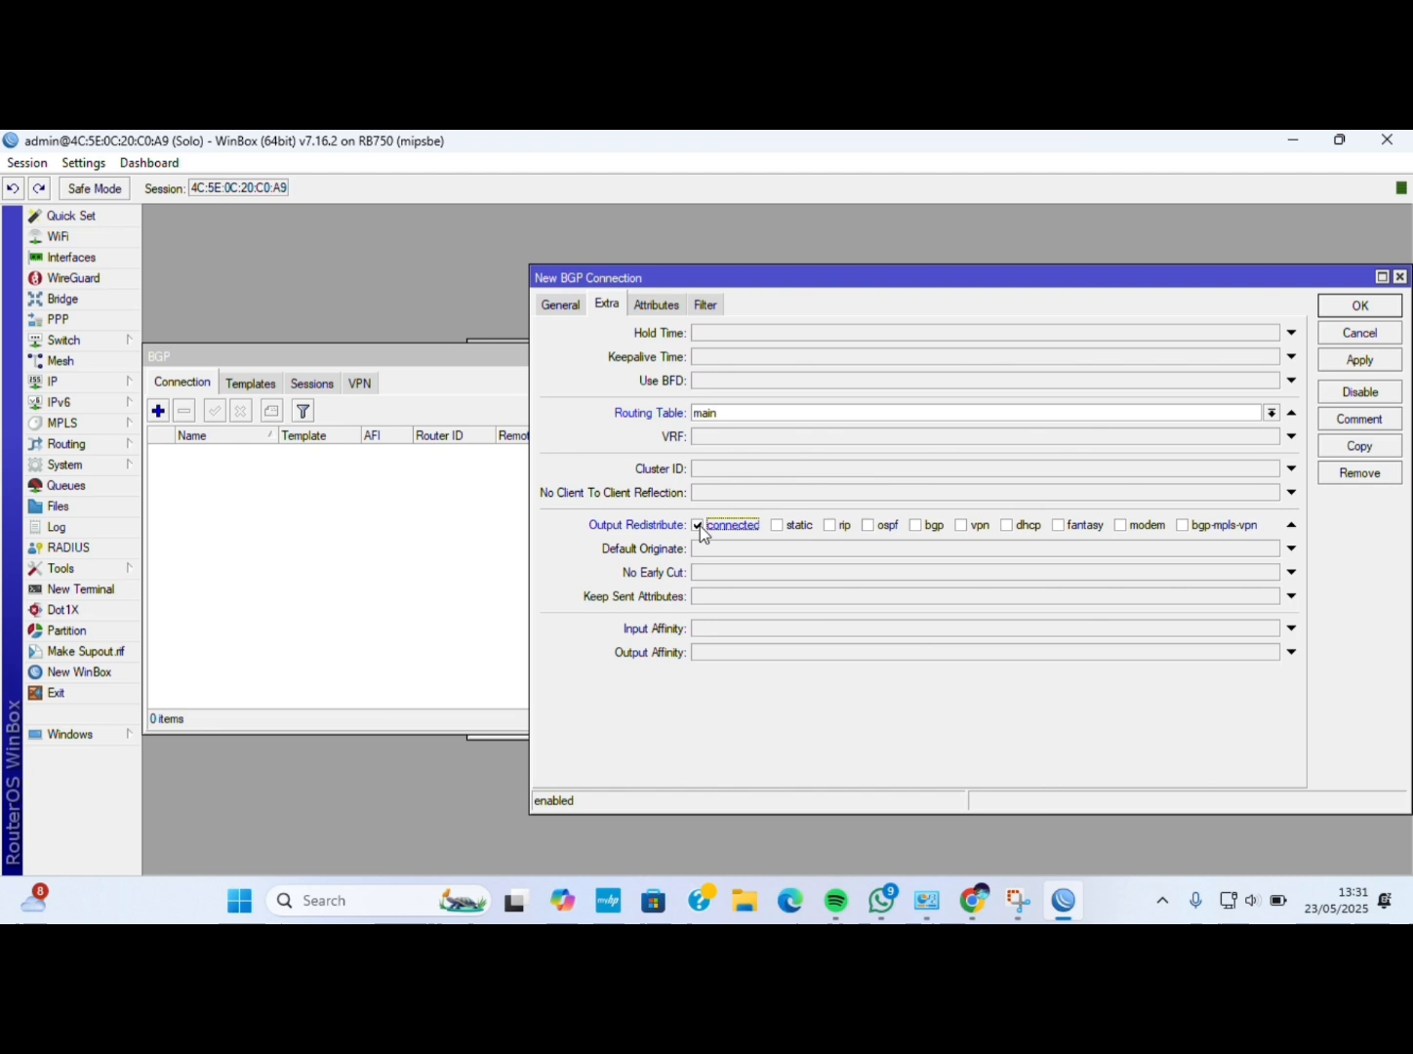
click(778, 525)
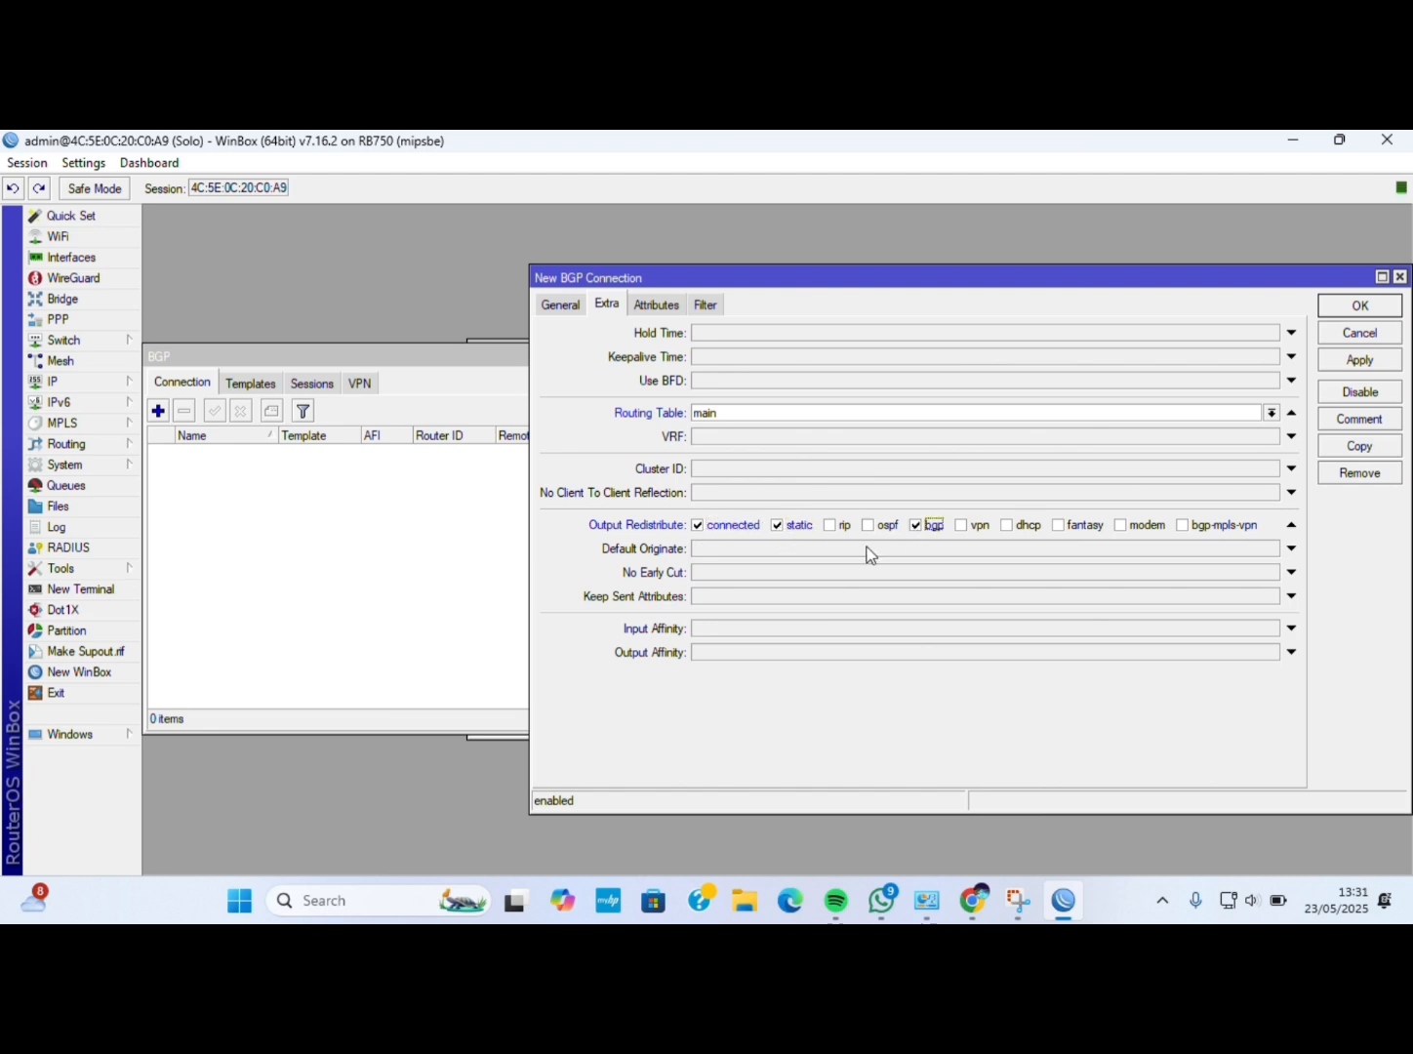
click(868, 550)
click(742, 556)
click(733, 565)
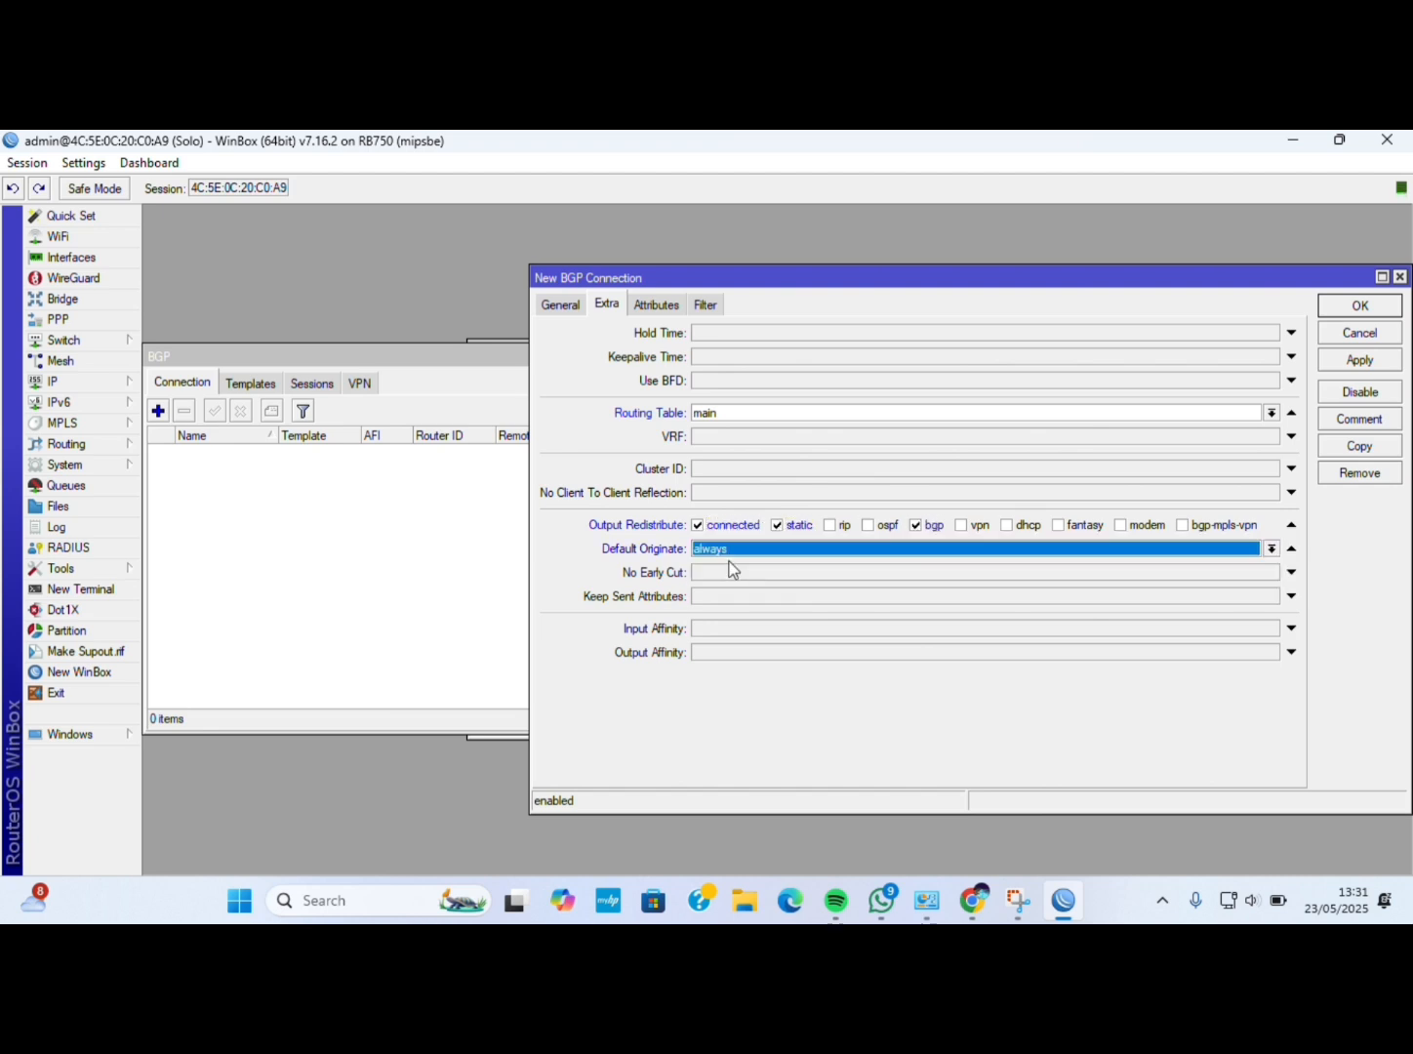
Set the connection's output network to network-local and save it.
click(704, 304)
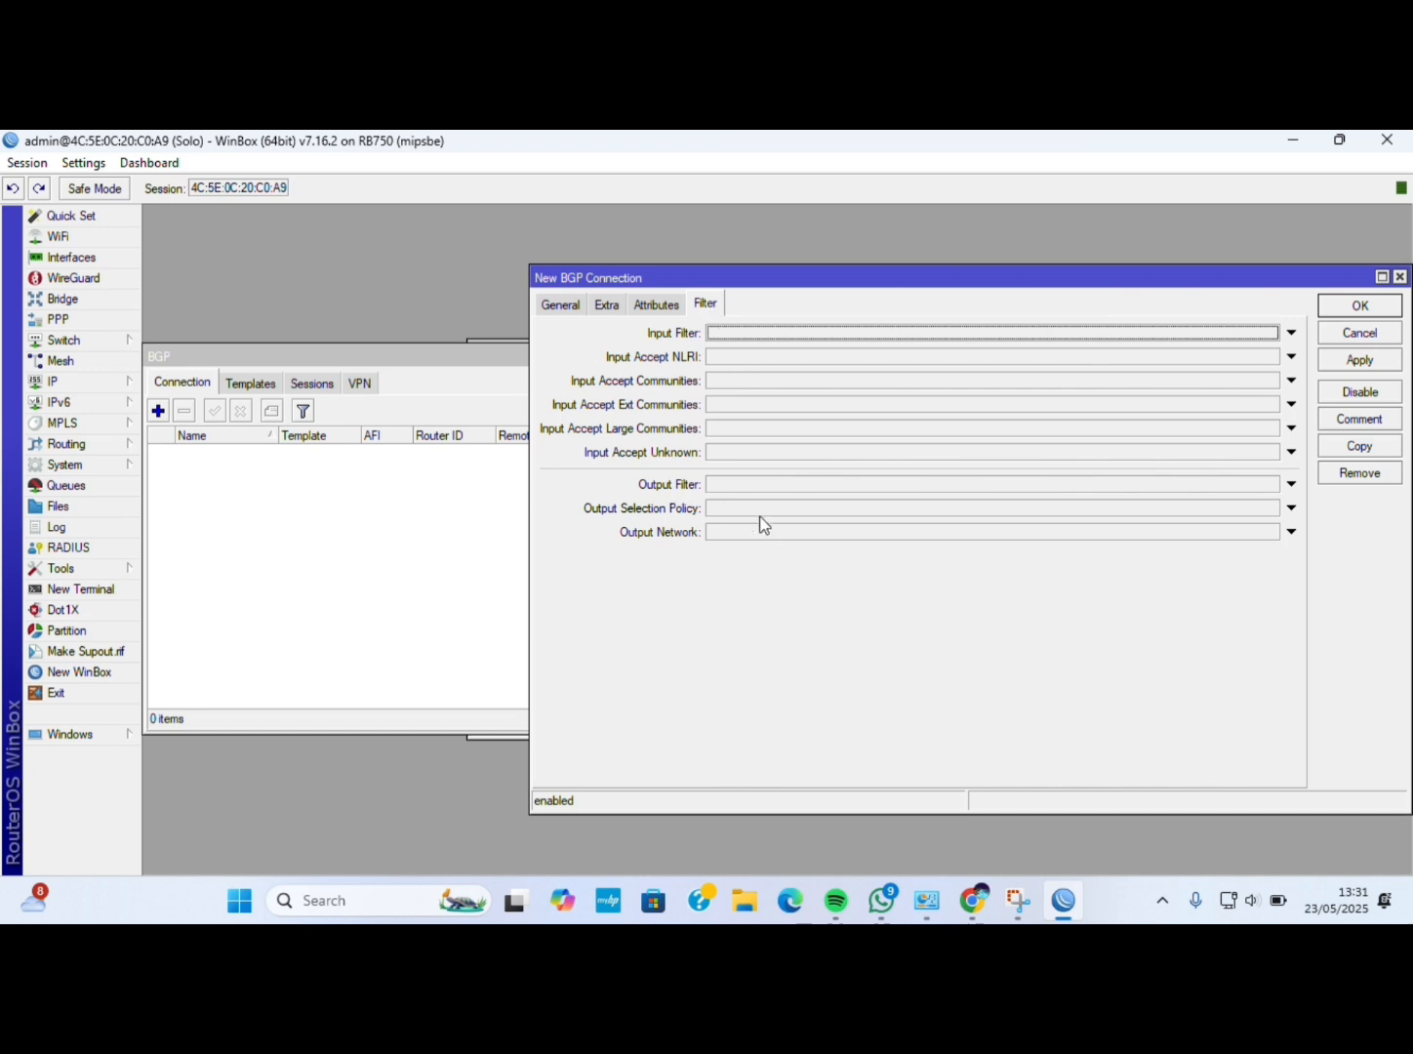
click(783, 530)
click(1272, 532)
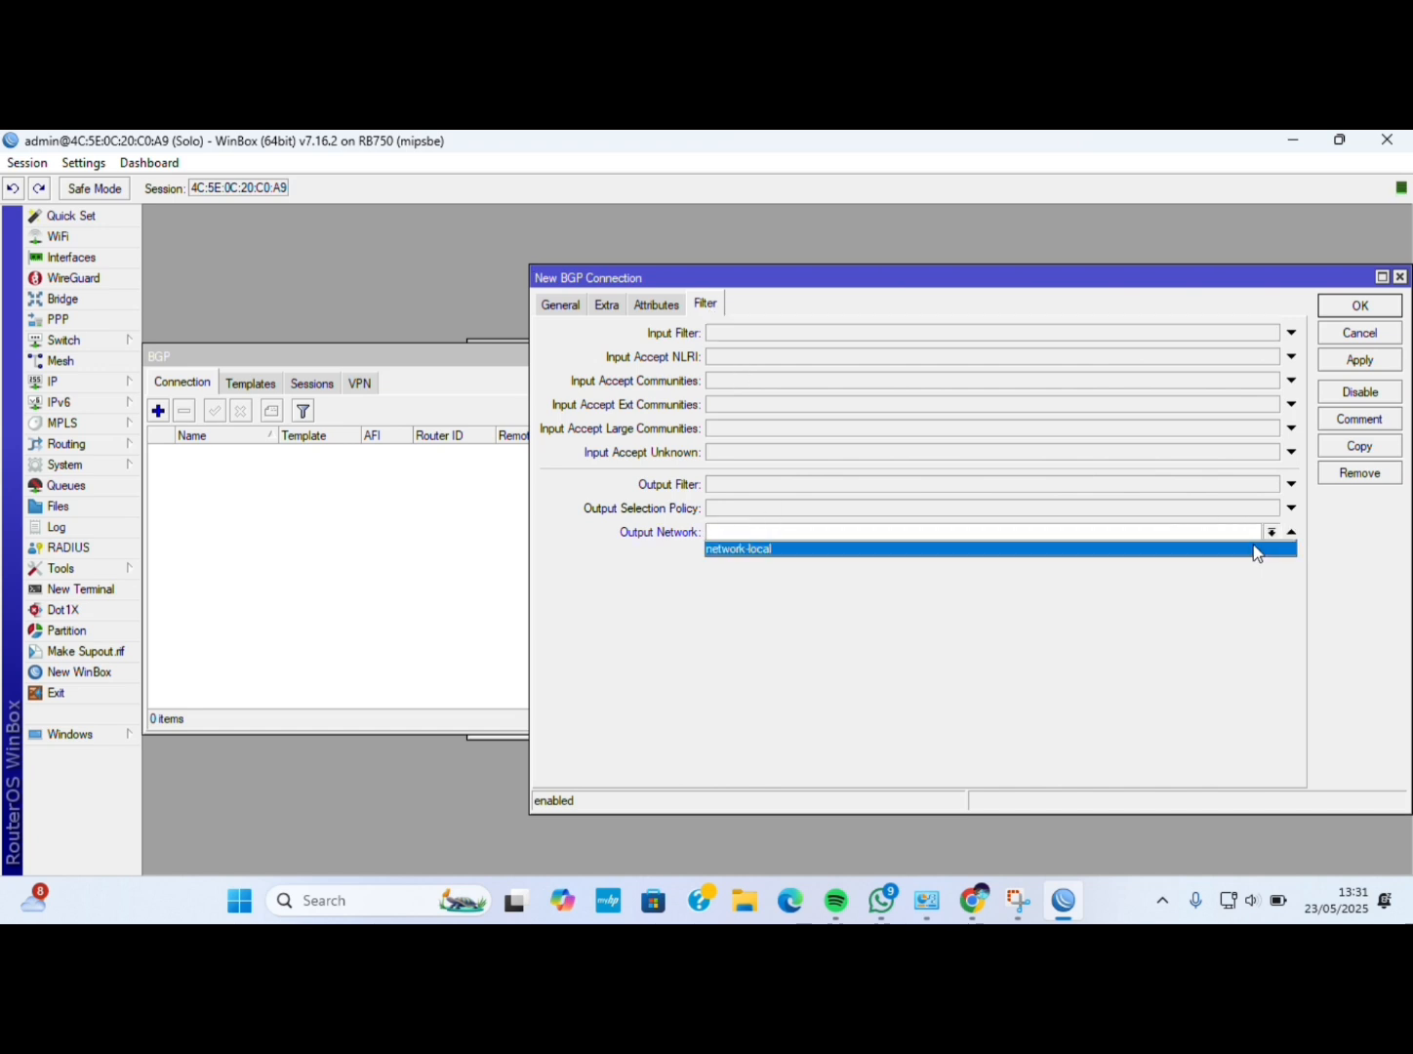
click(1252, 549)
click(563, 307)
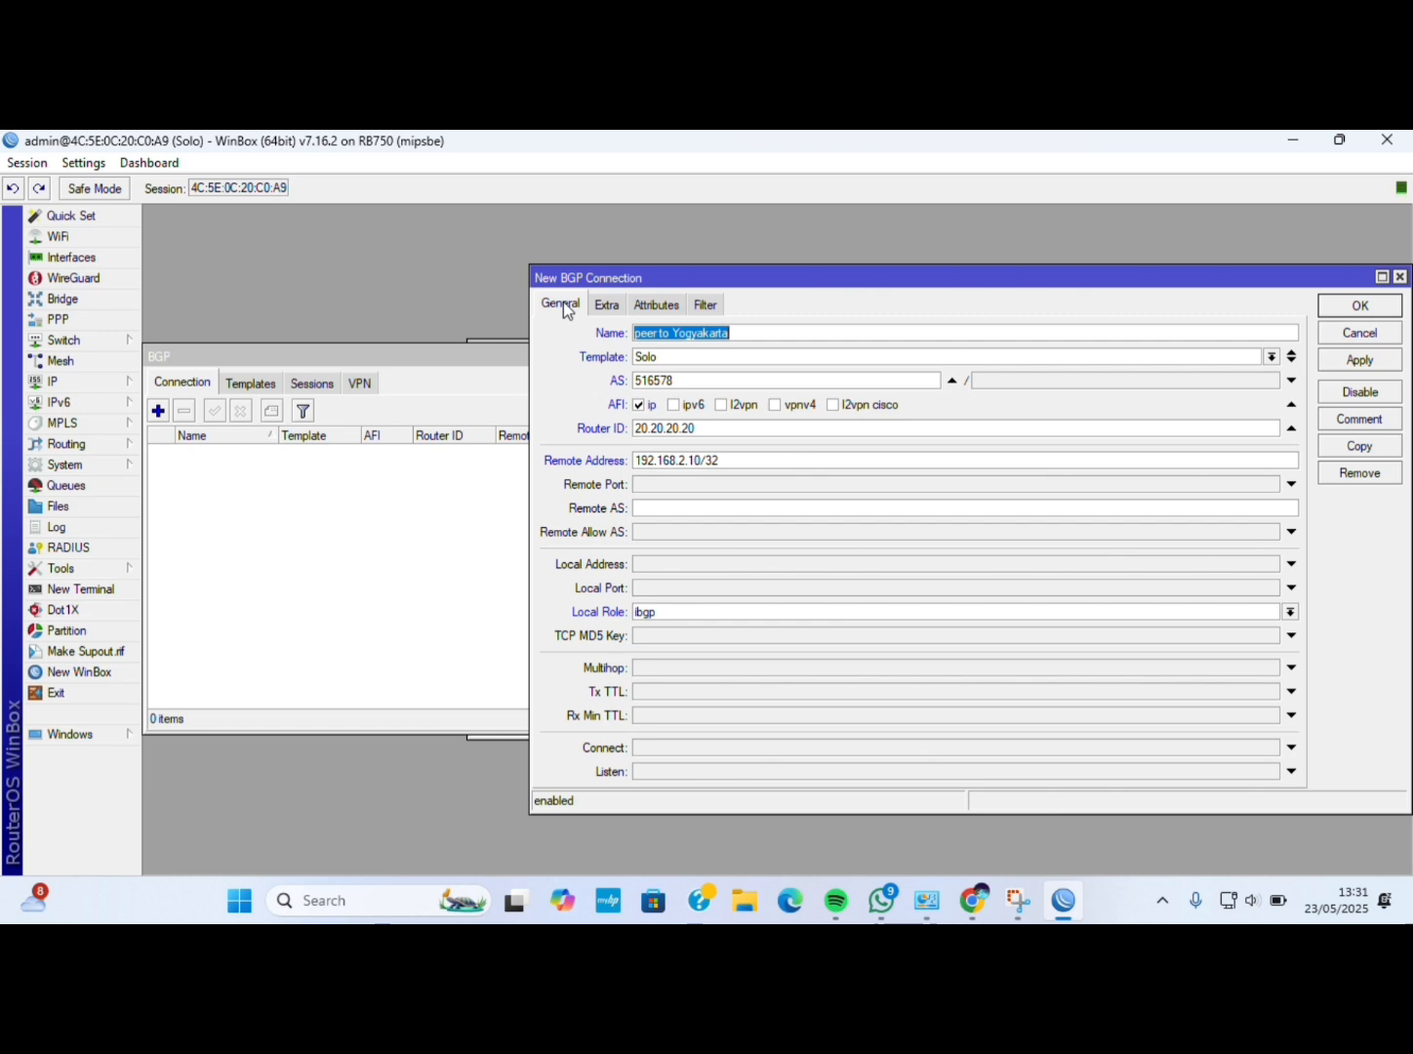
click(1359, 360)
click(1357, 304)
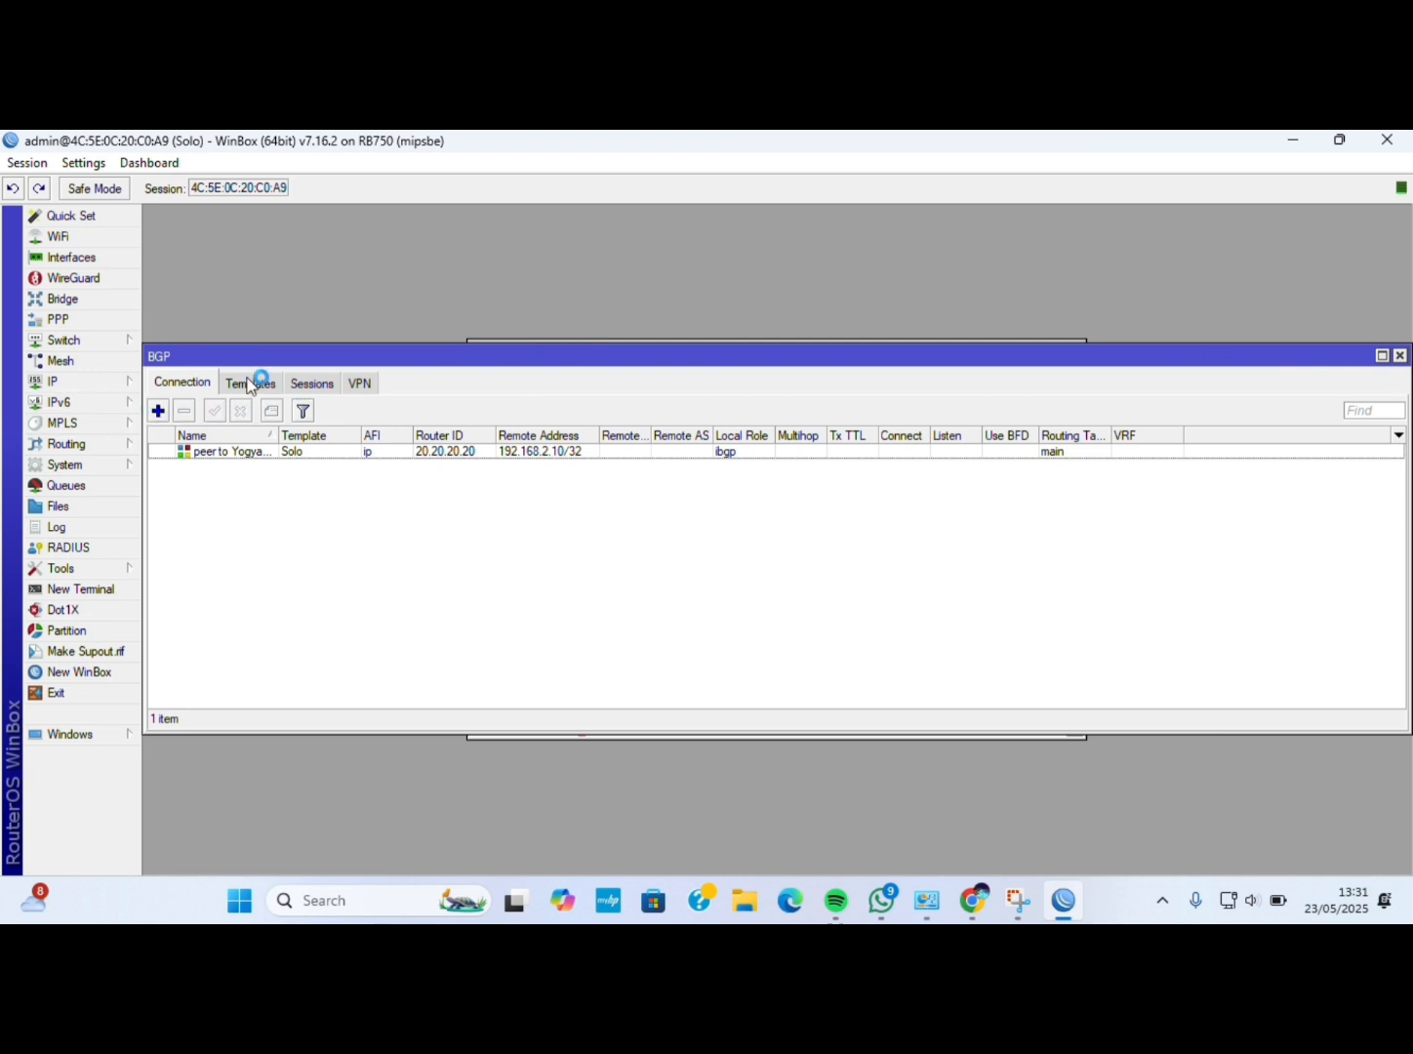
Check the IP route list for BGP routes via 192.168.2.10, then show the Queue List.
click(122, 384)
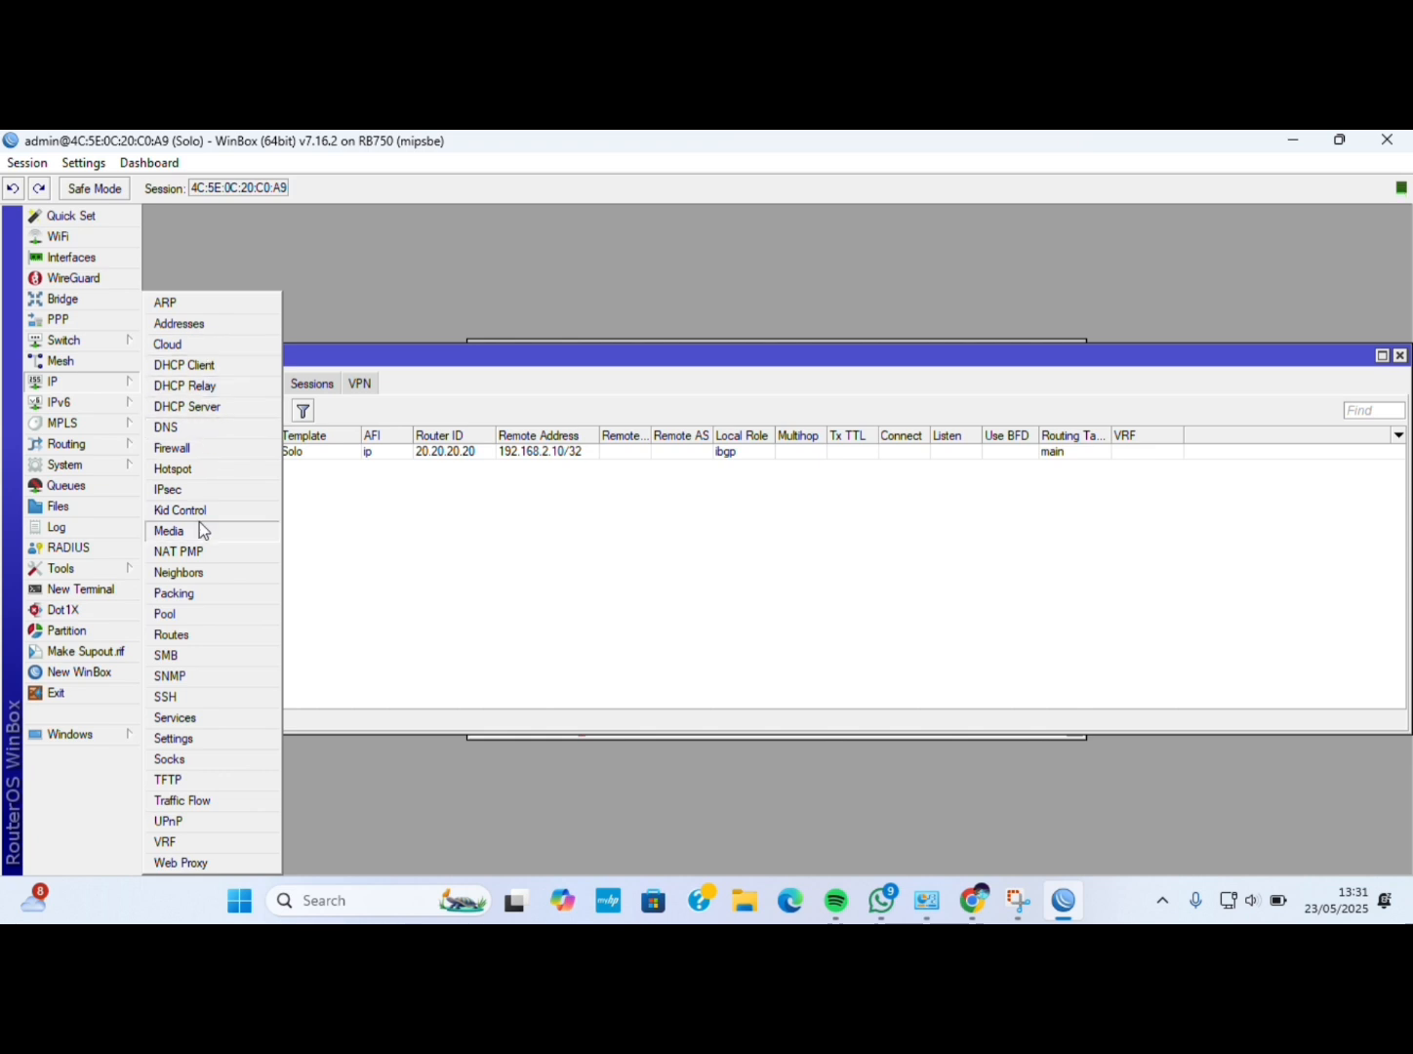
click(181, 634)
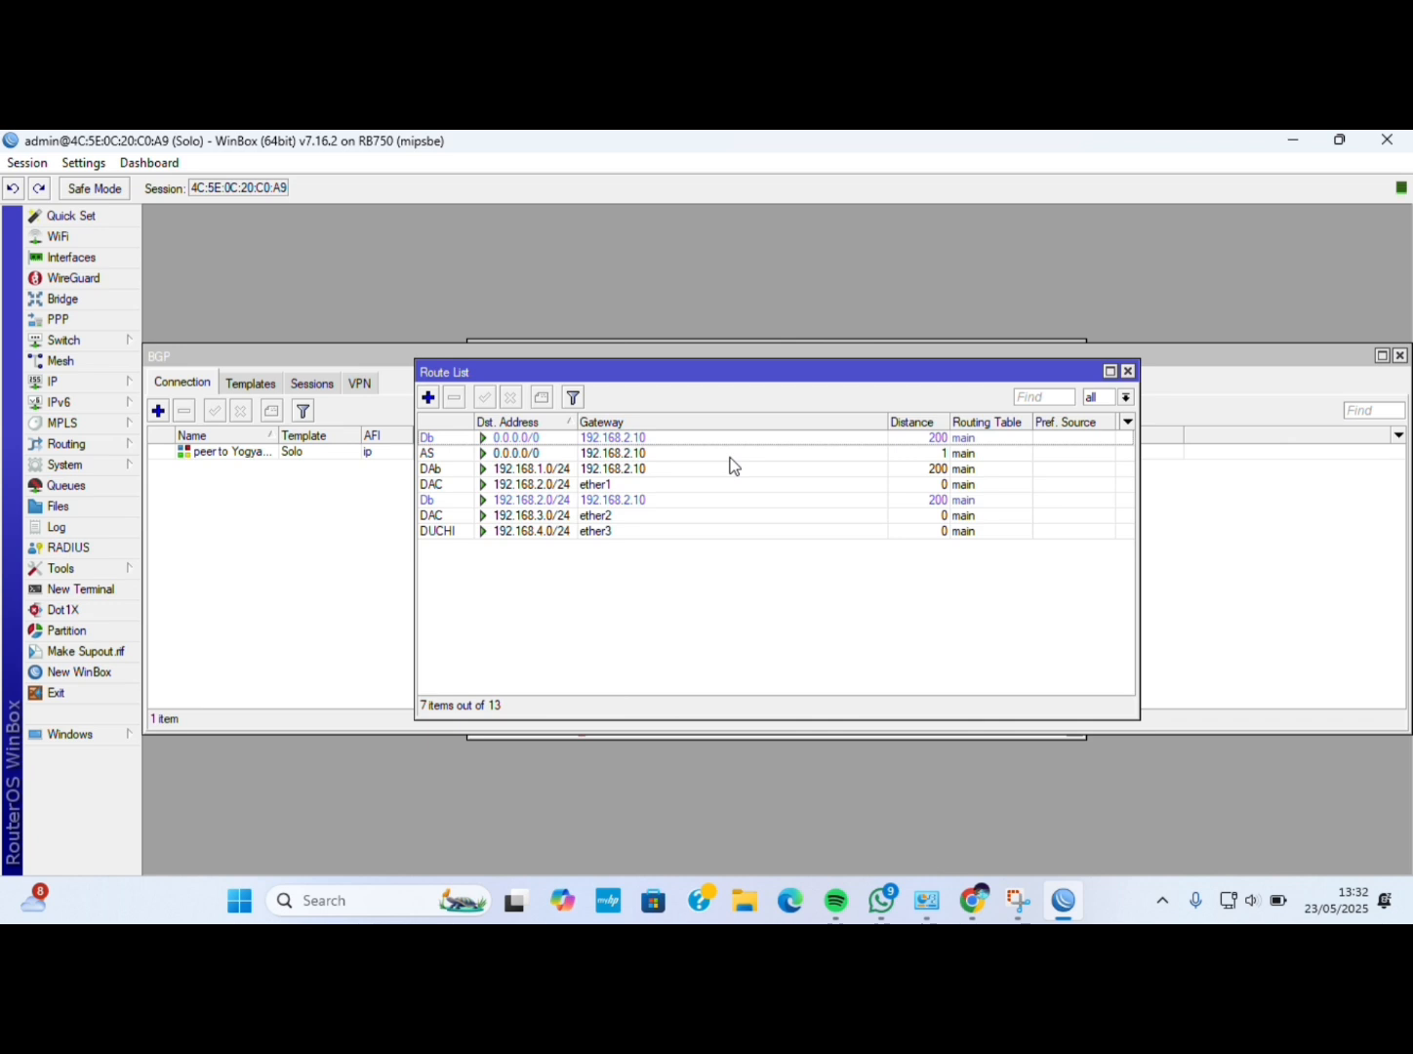
click(127, 485)
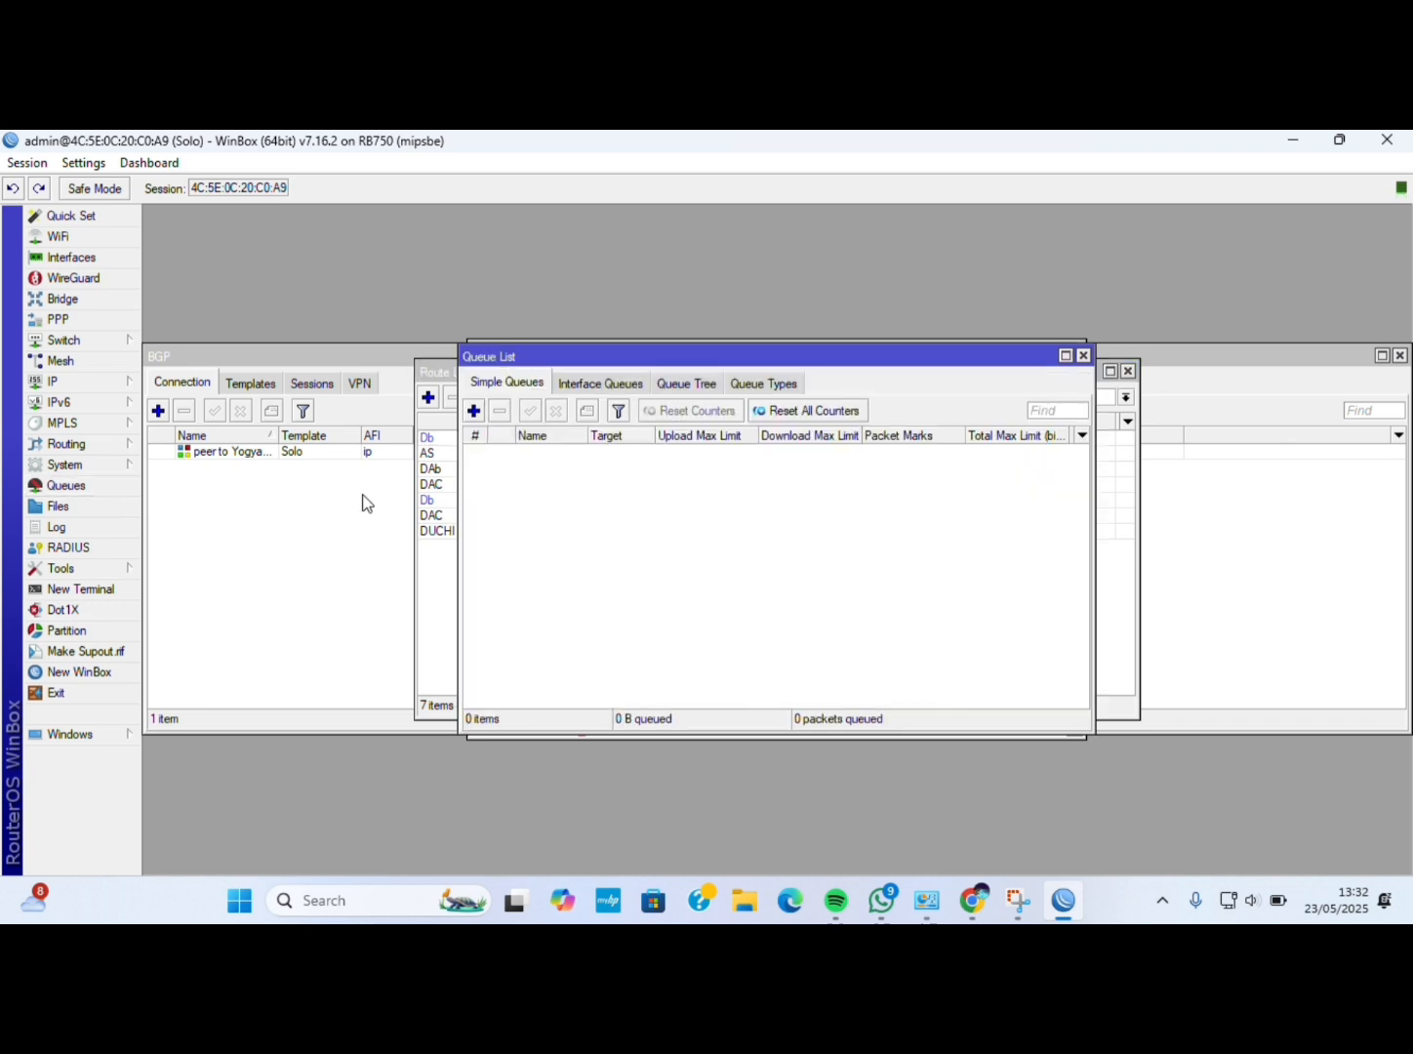
Save simple queue 'Ruang Admin' targeting ether2 with a 5M/5M max limit, then bring up speedtest.net.
click(473, 409)
key(BackSpace)
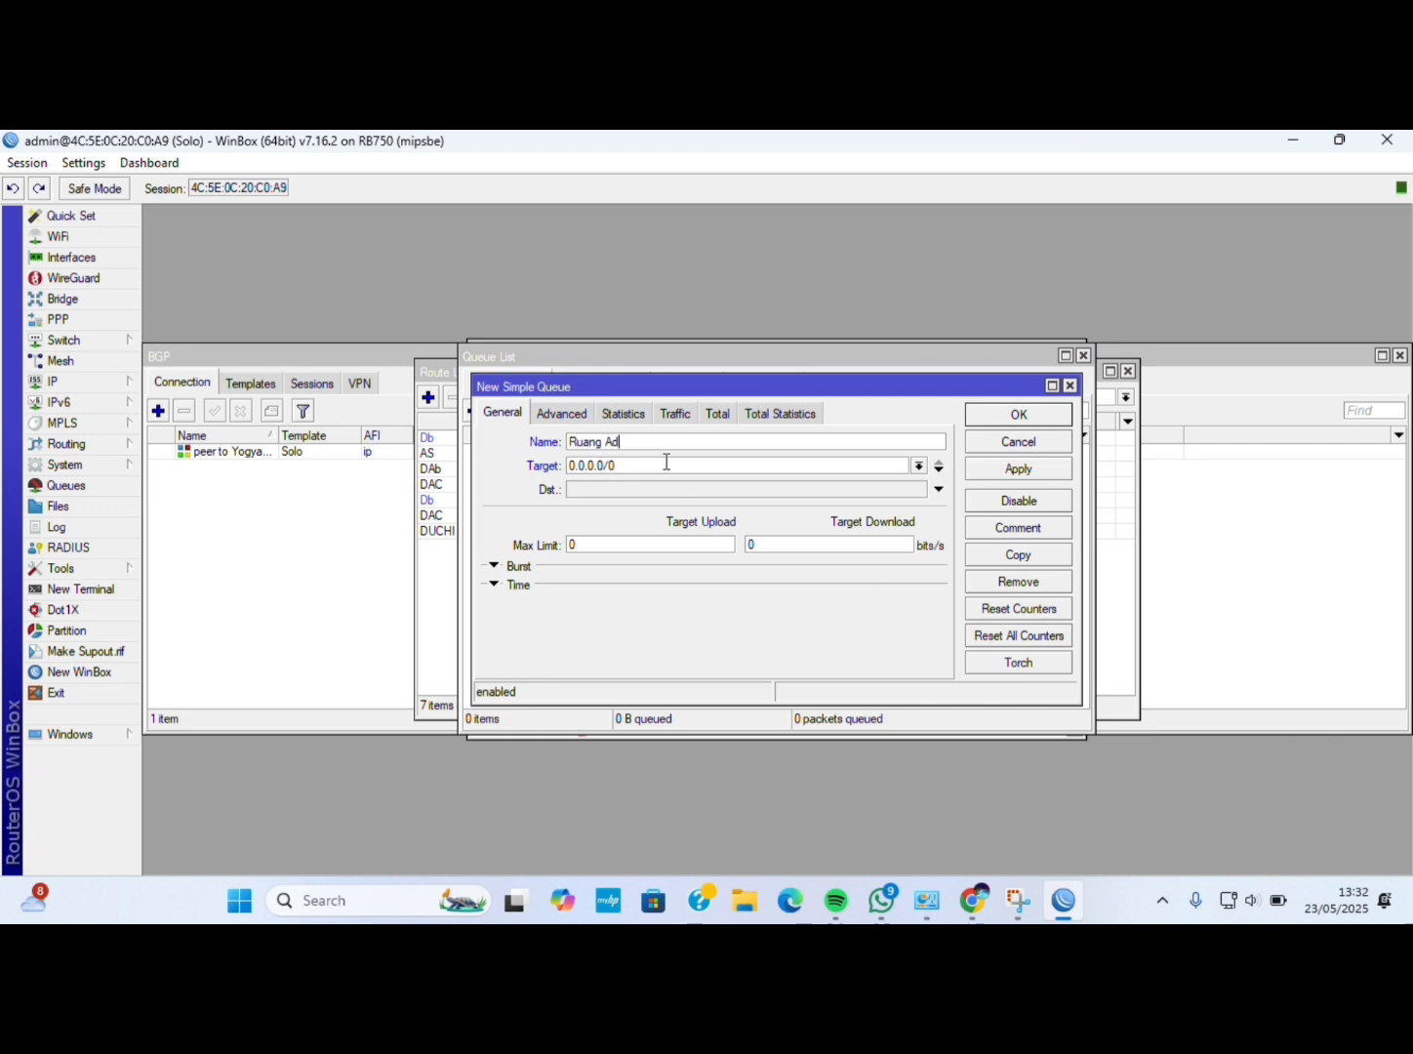
text(Ruang Admin)
click(918, 466)
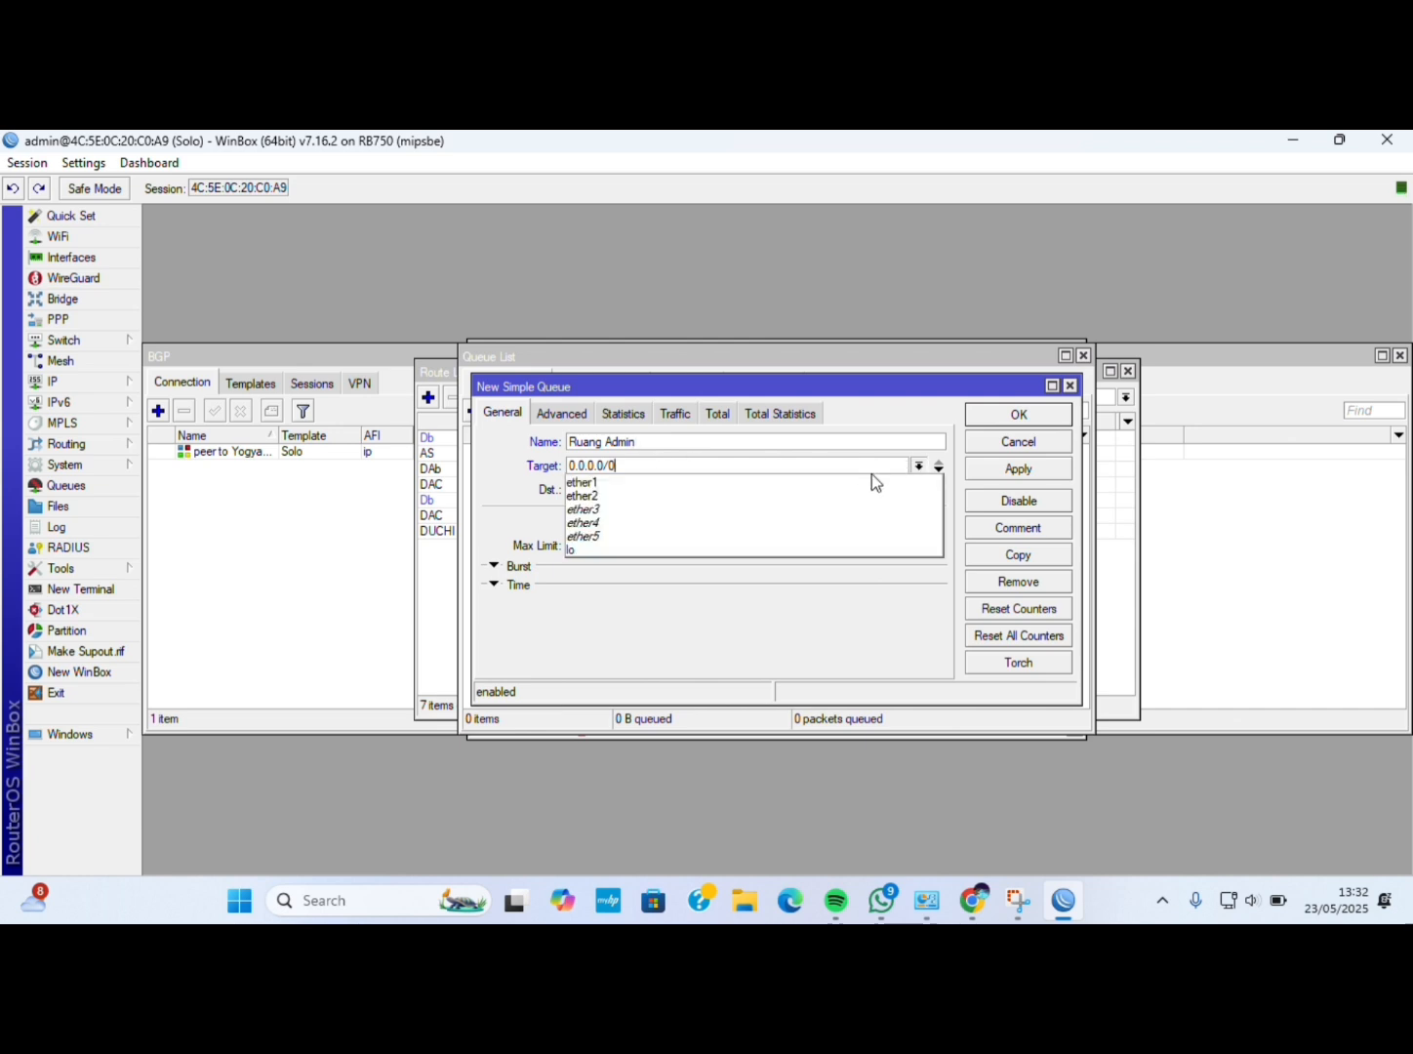
click(791, 496)
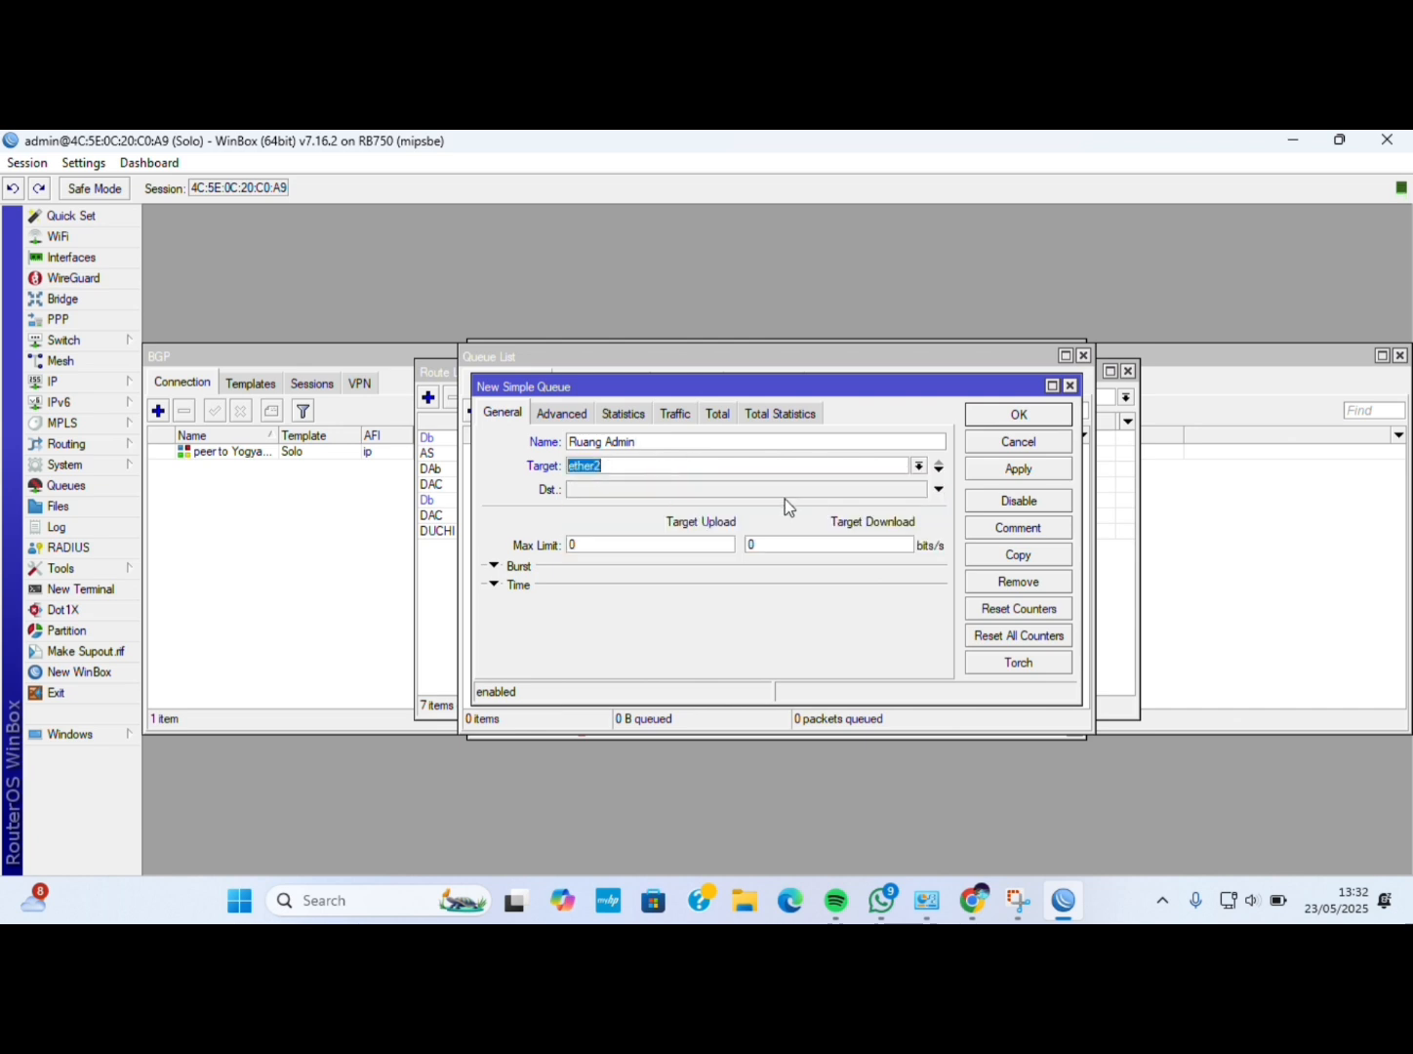
click(699, 547)
key(BackSpace)
text(5M)
click(787, 546)
key(BackSpace)
click(1006, 473)
click(1000, 419)
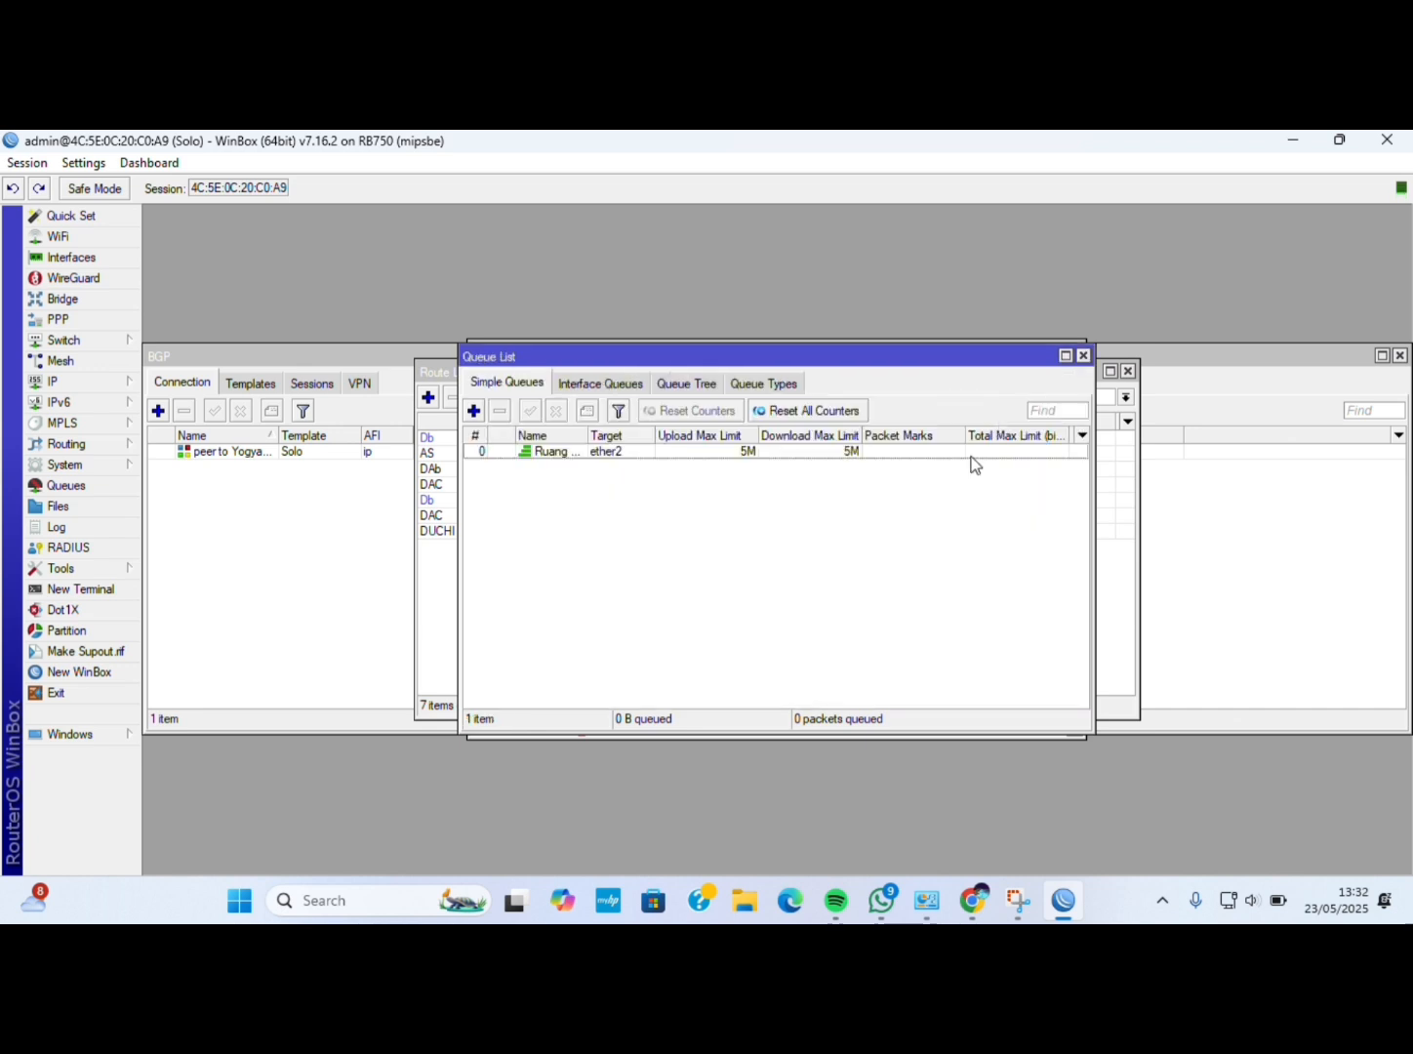
click(972, 900)
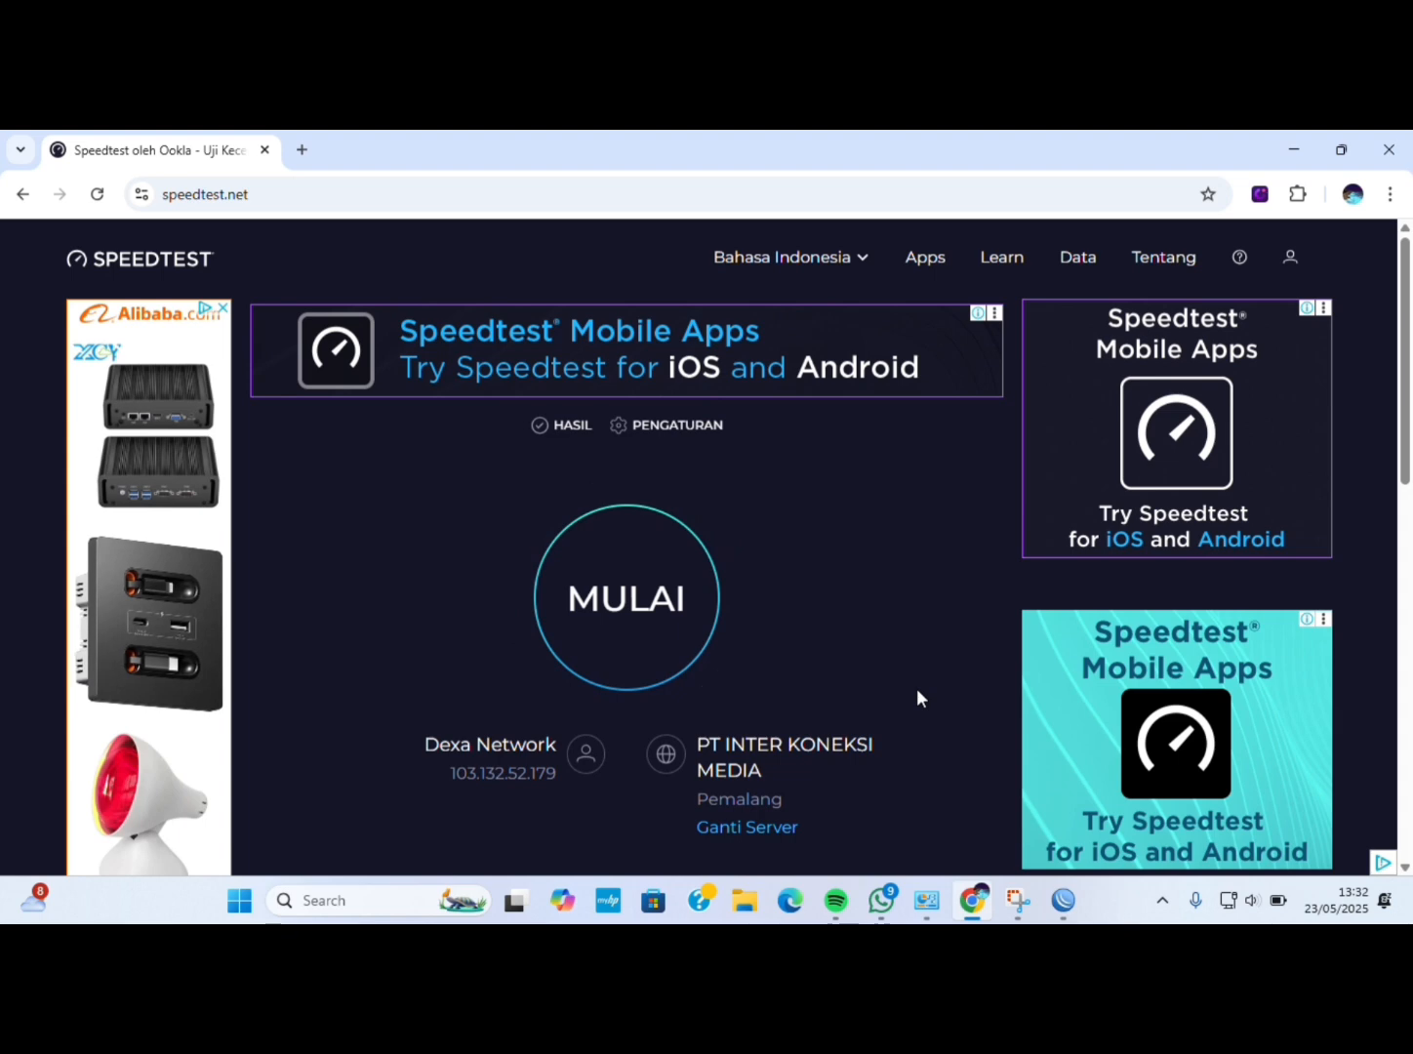
Run the speed test, getting 4.50 Mbps down and 3.62 Mbps up, then return to WinBox.
click(631, 662)
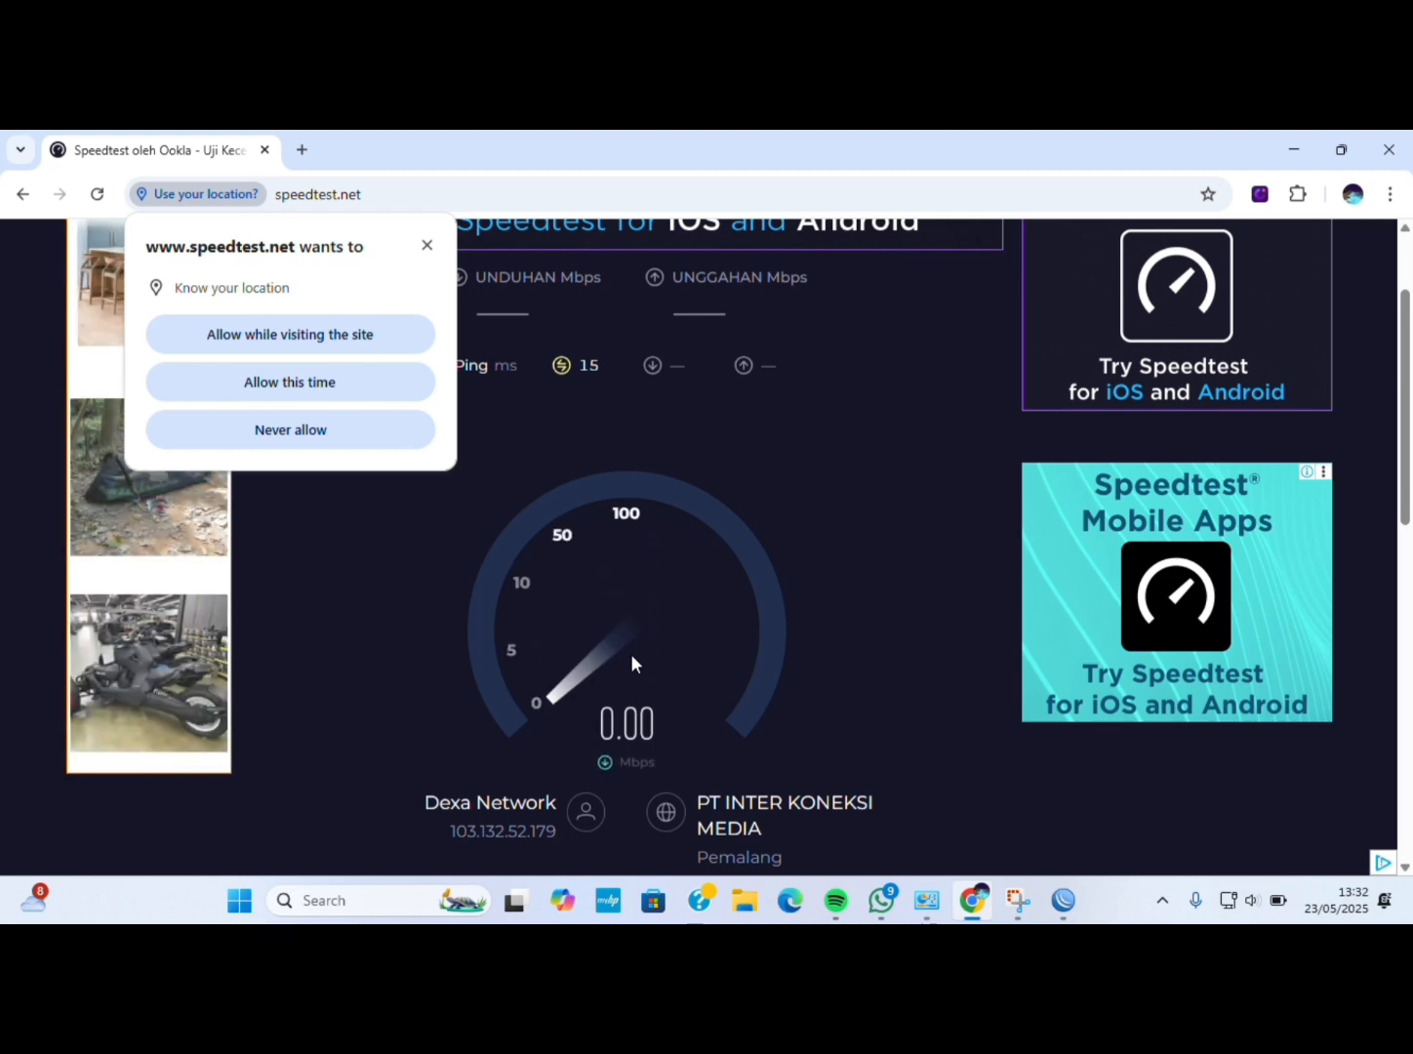
click(427, 246)
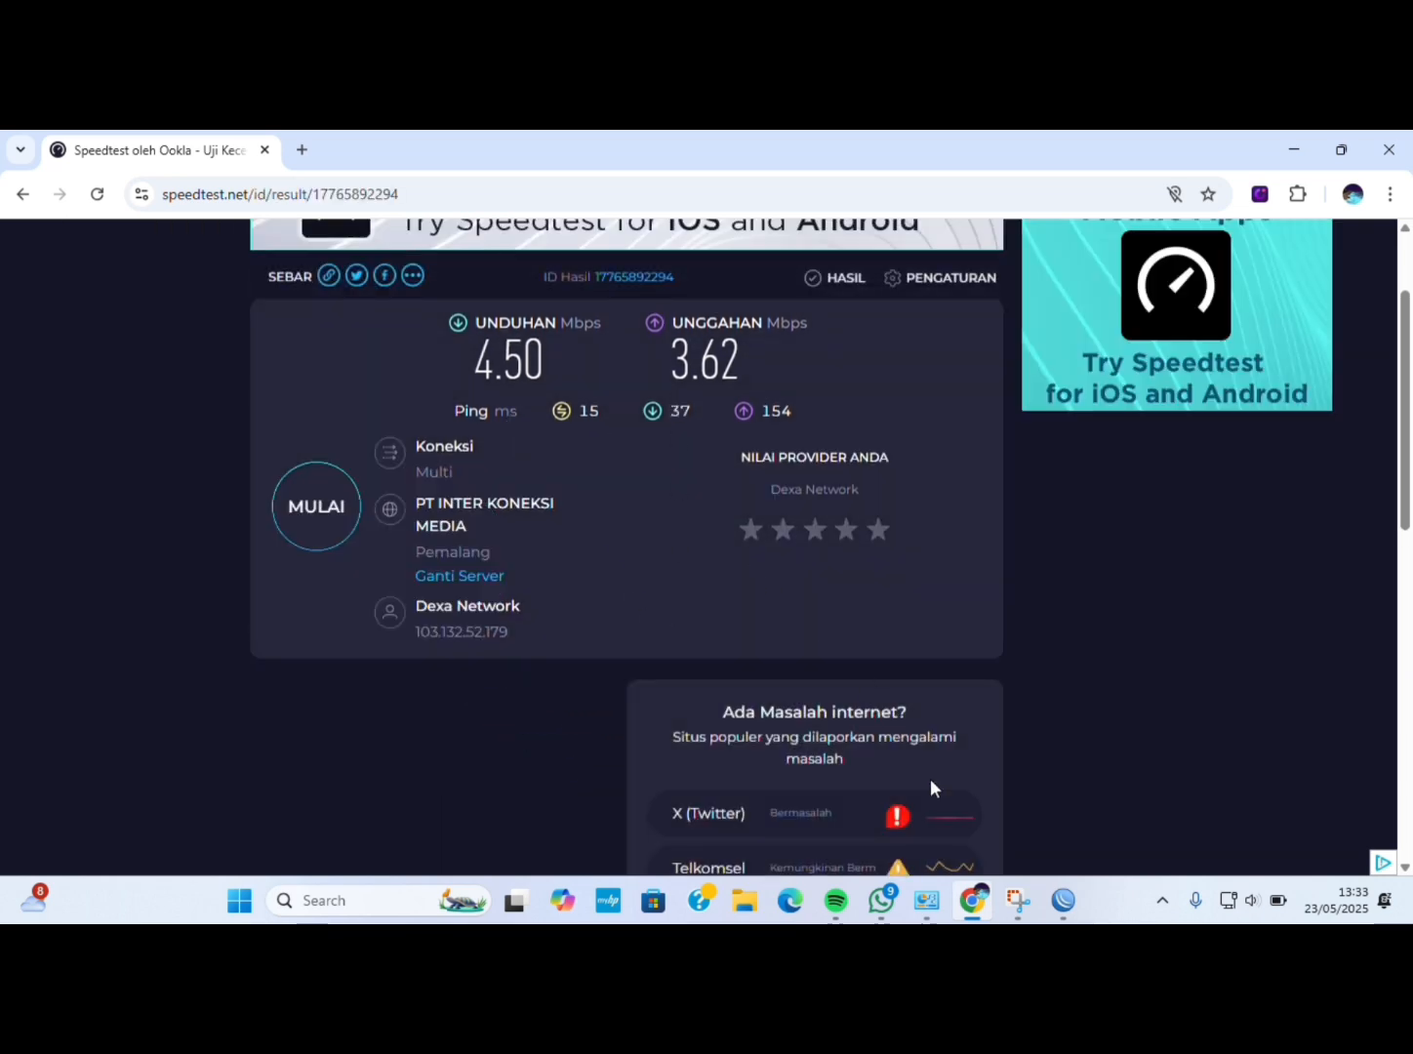
click(1061, 896)
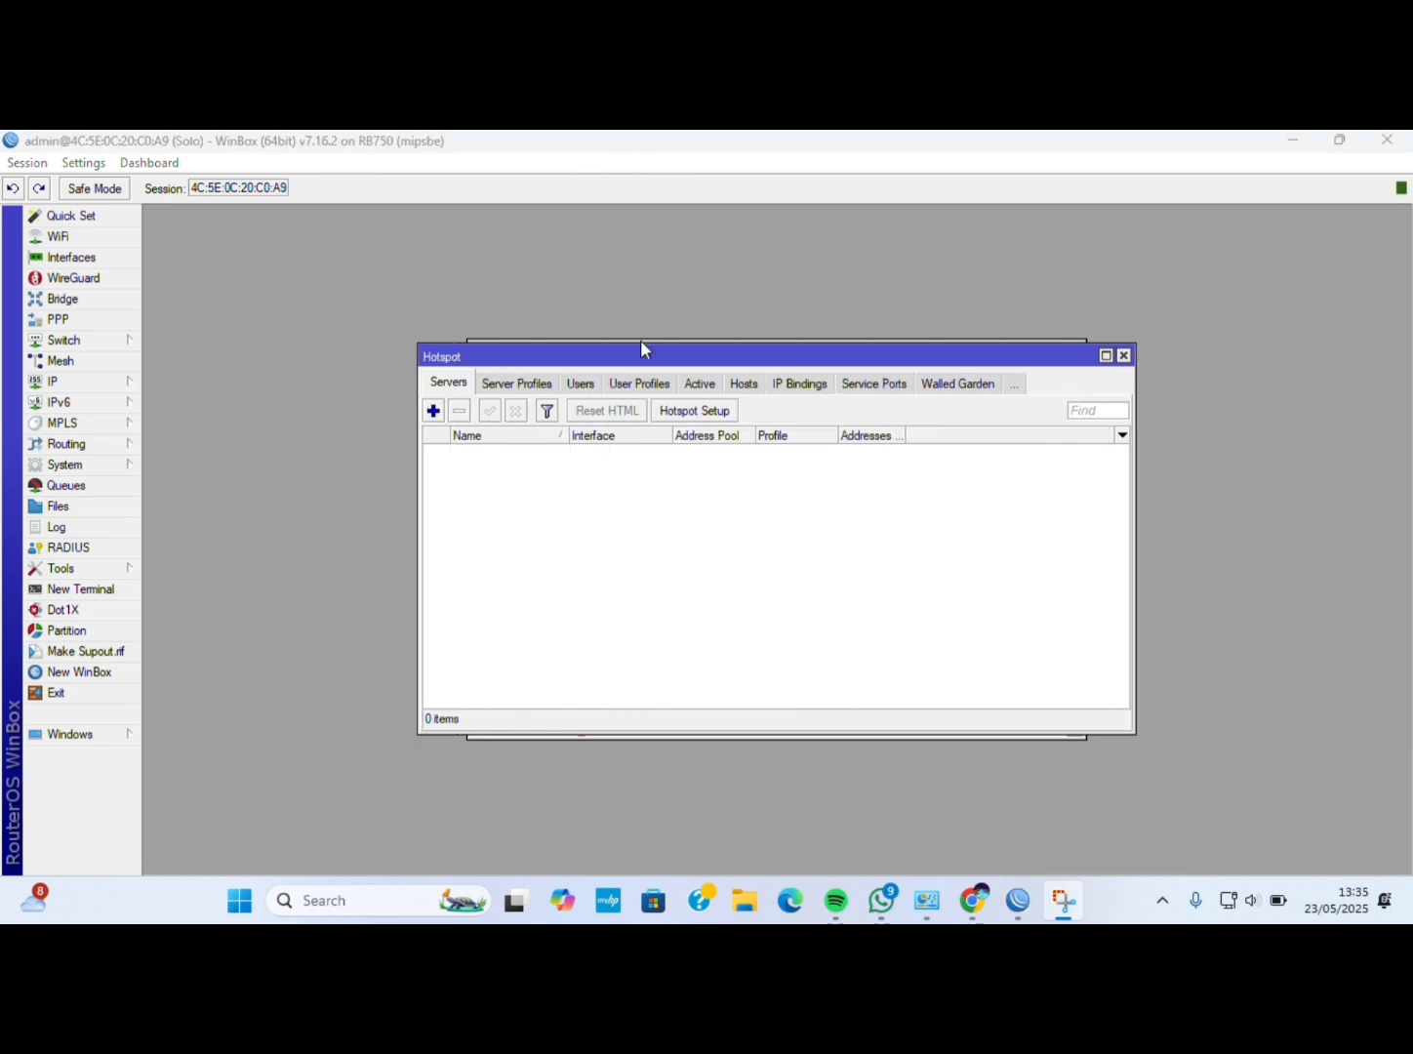
Run Hotspot Setup on ether3, accepting the local address, pool, no certificate, SMTP and DNS defaults.
click(694, 410)
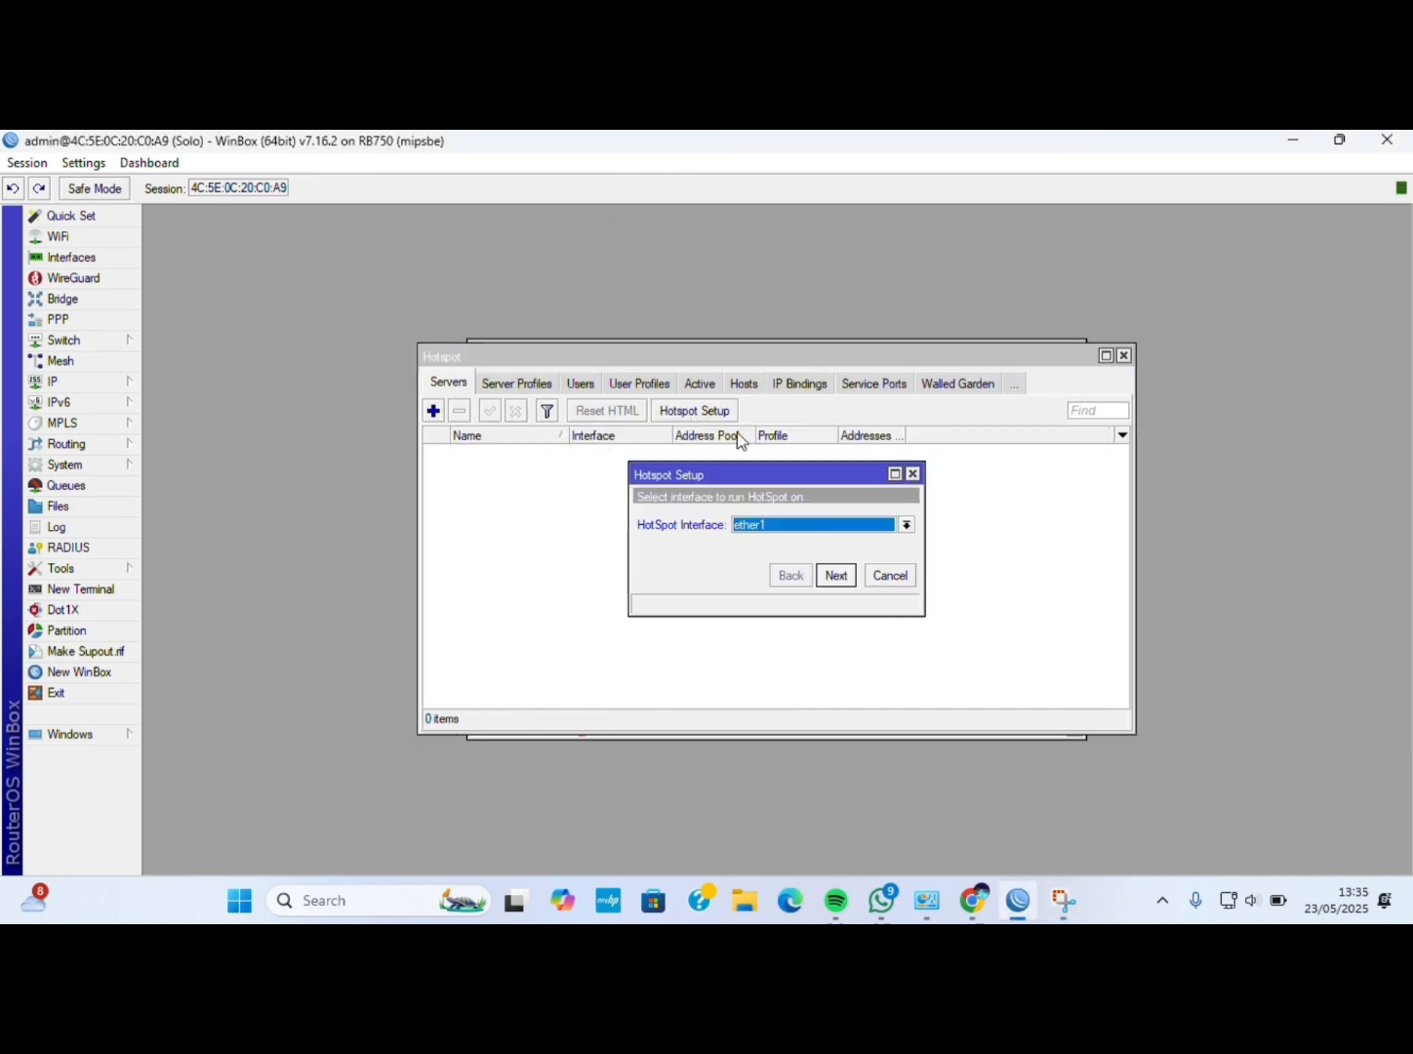
click(855, 522)
click(838, 574)
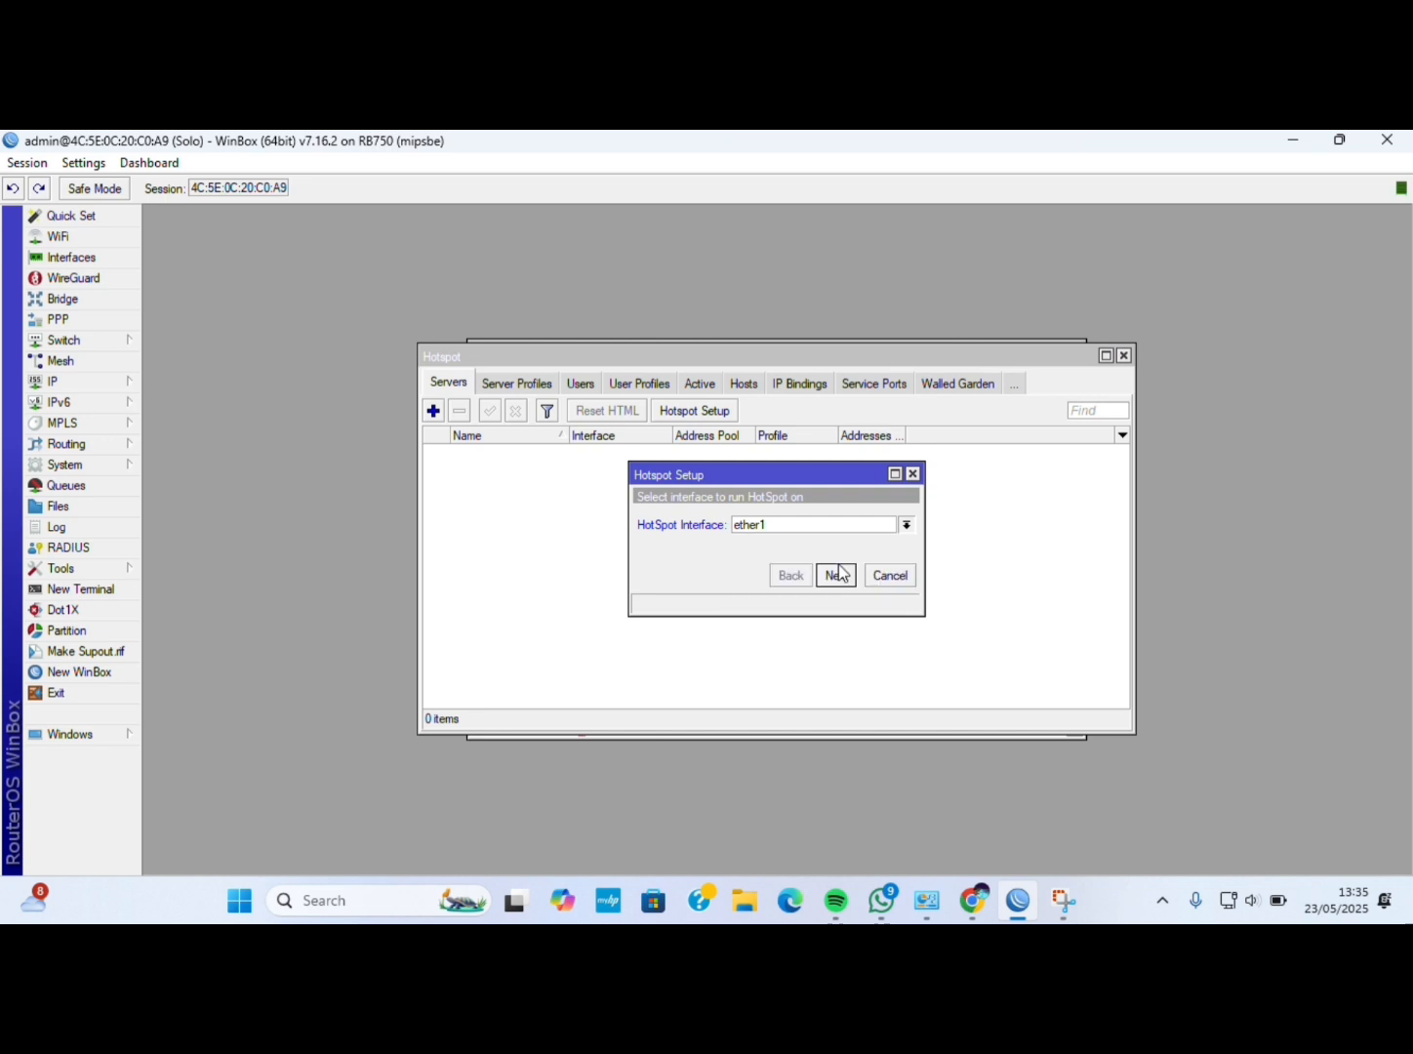
click(837, 575)
click(836, 577)
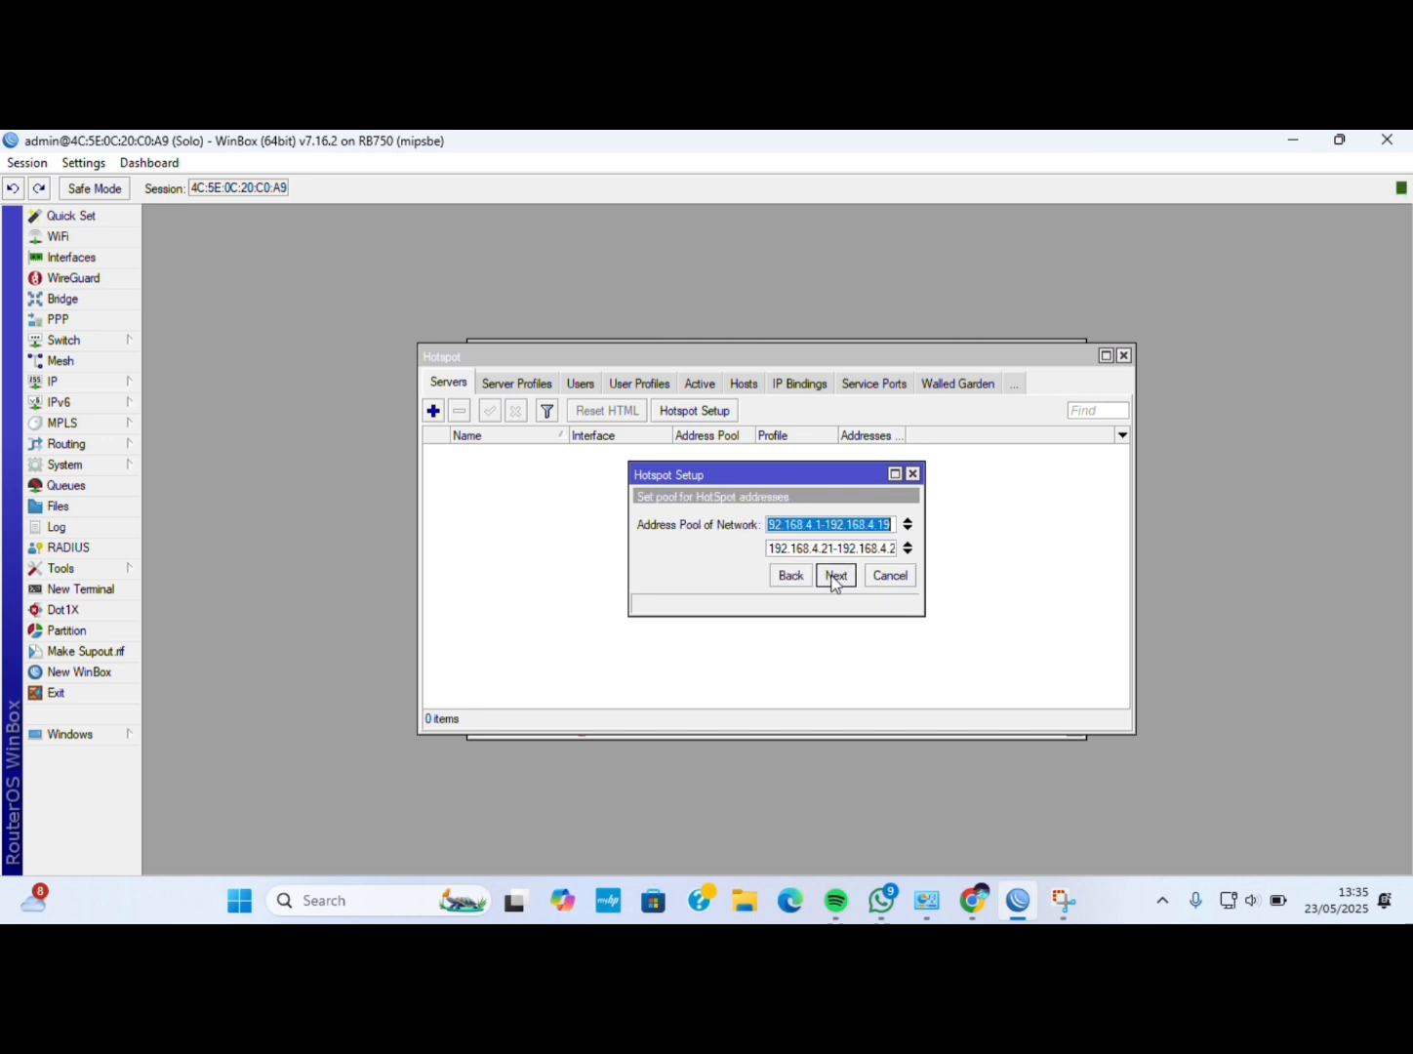
click(835, 577)
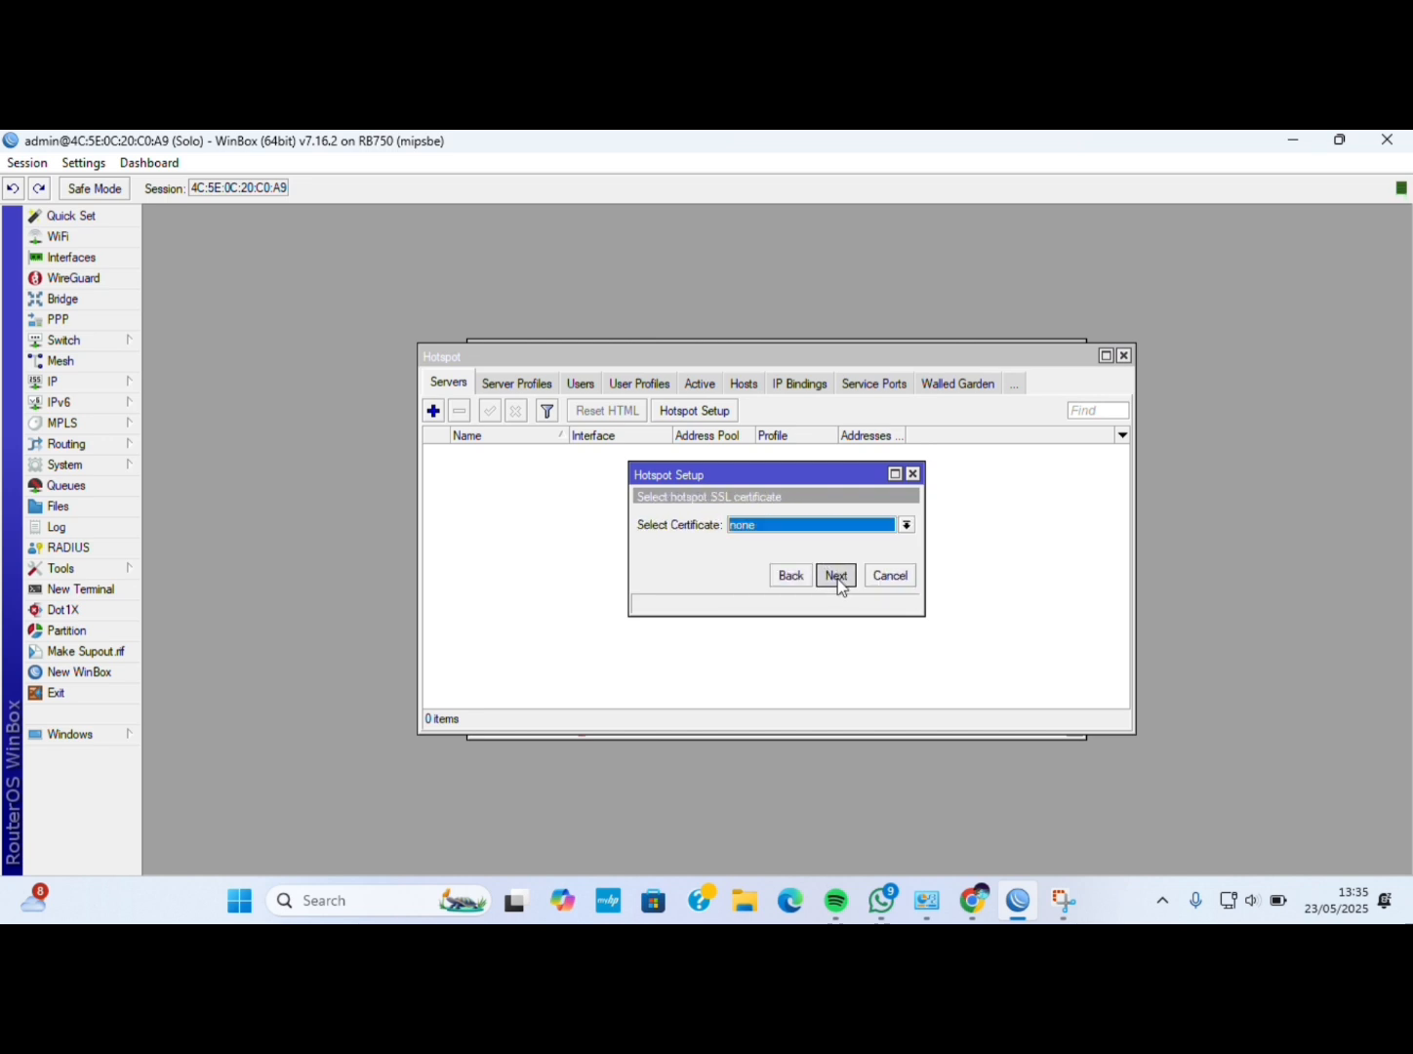
click(837, 579)
click(837, 579)
click(836, 575)
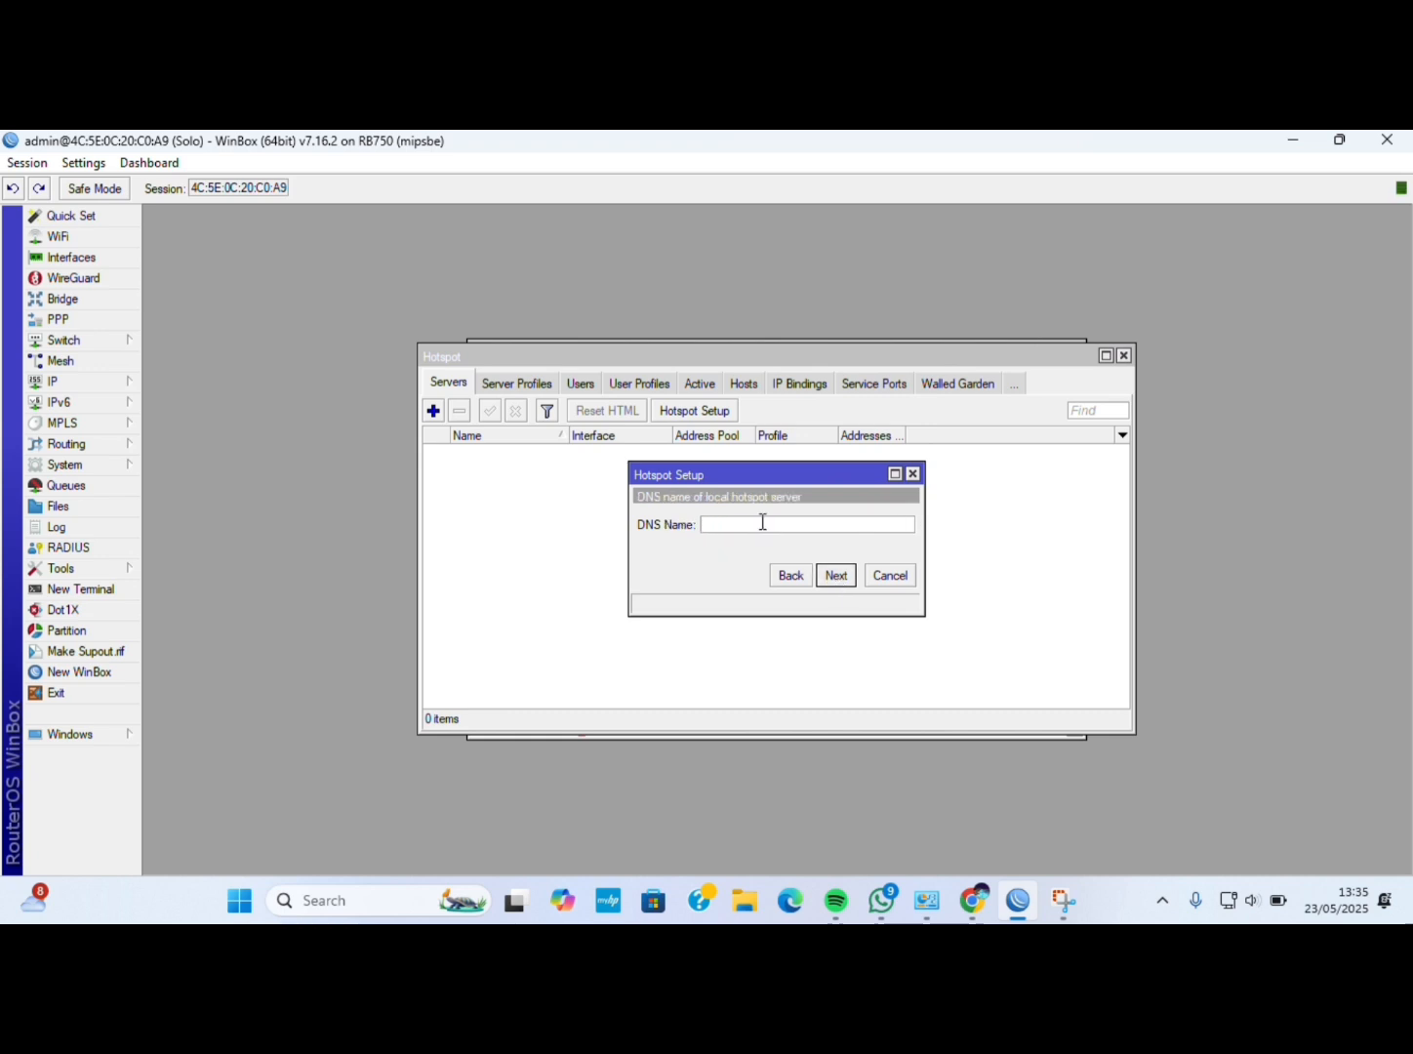
Enter hotspot DNS name TKJ.com and finish the wizard.
text(hotspo)
key(BackSpace)
key(BackSpace)
key(BackSpace)
key(BackSpace)
key(BackSpace)
key(BackSpace)
text(TK .com)
click(836, 577)
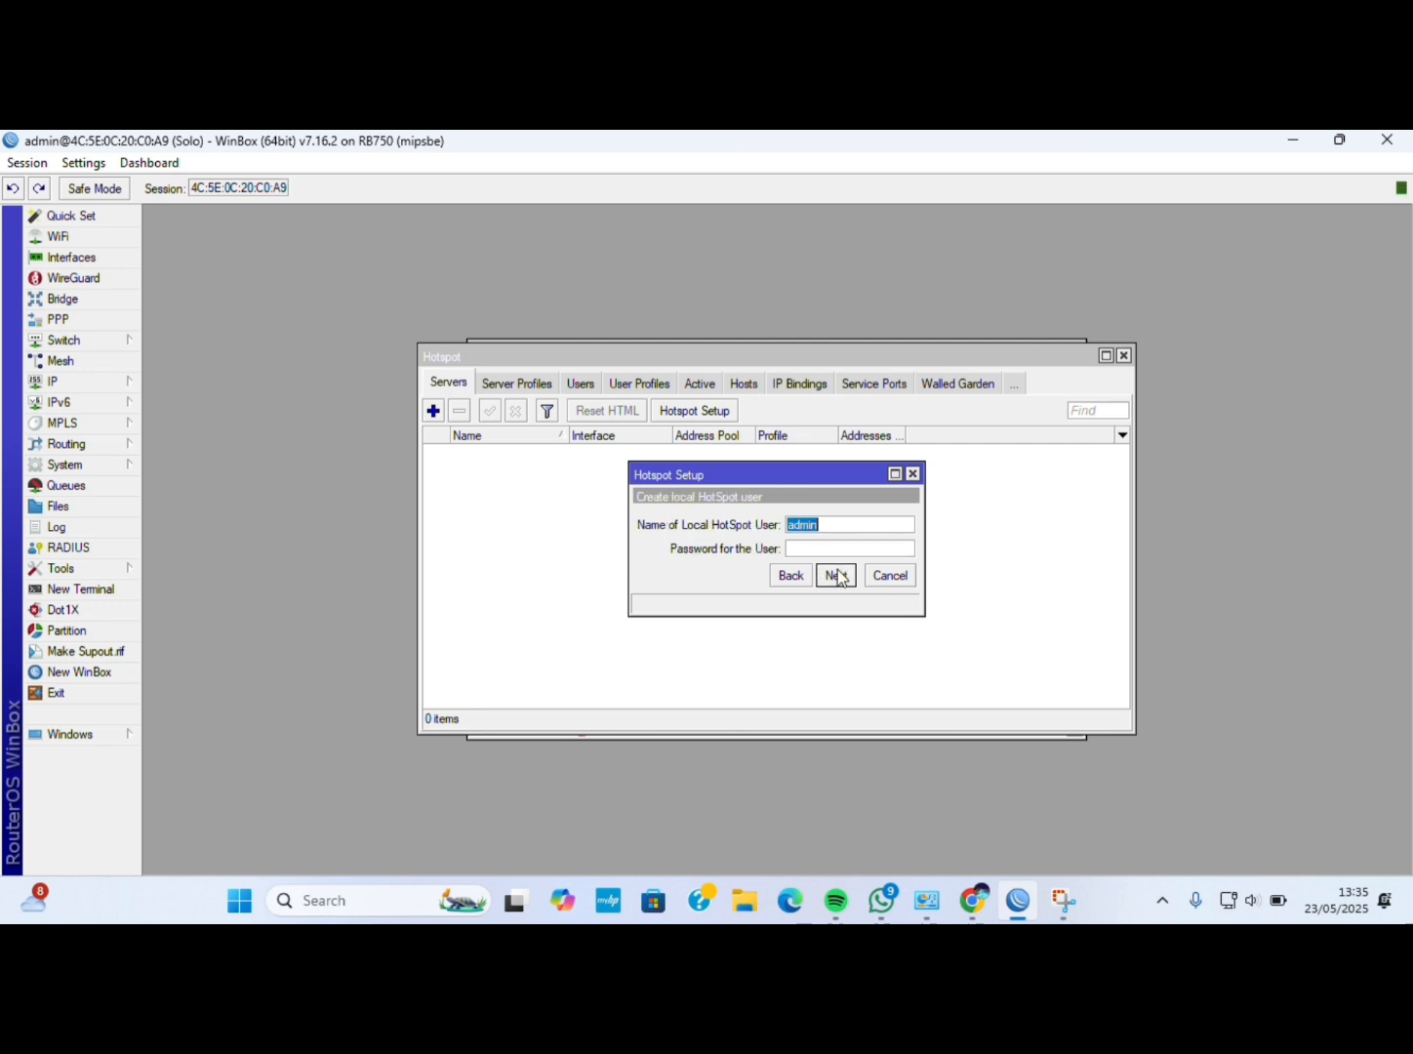
click(836, 576)
click(777, 533)
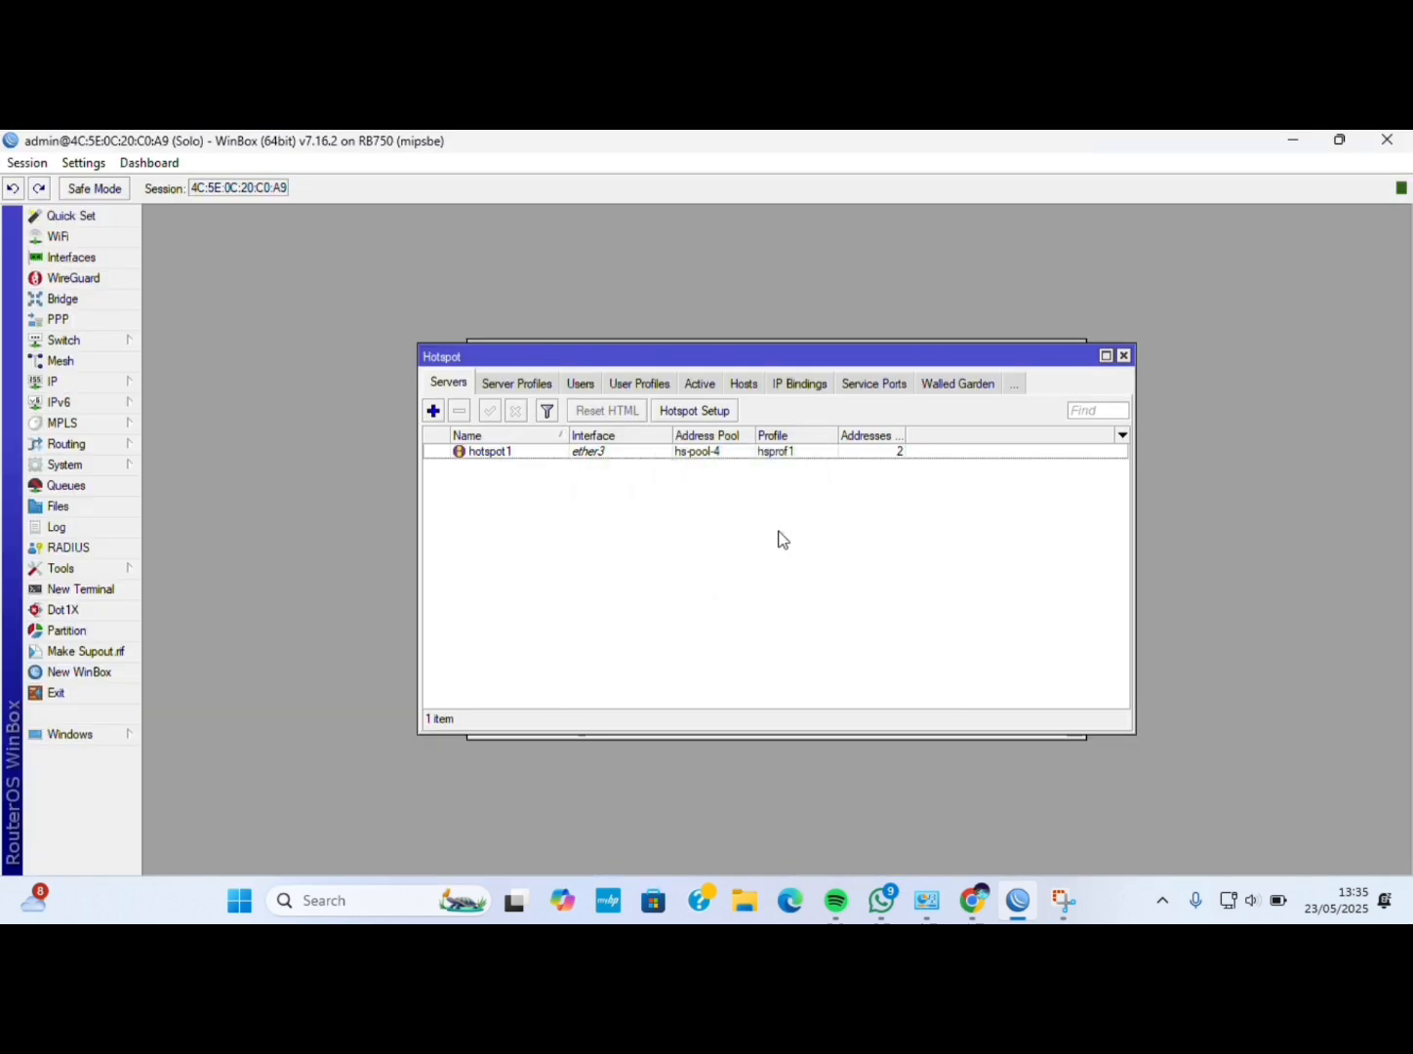
Start a new hotspot user profile named manager with no address pool.
click(629, 386)
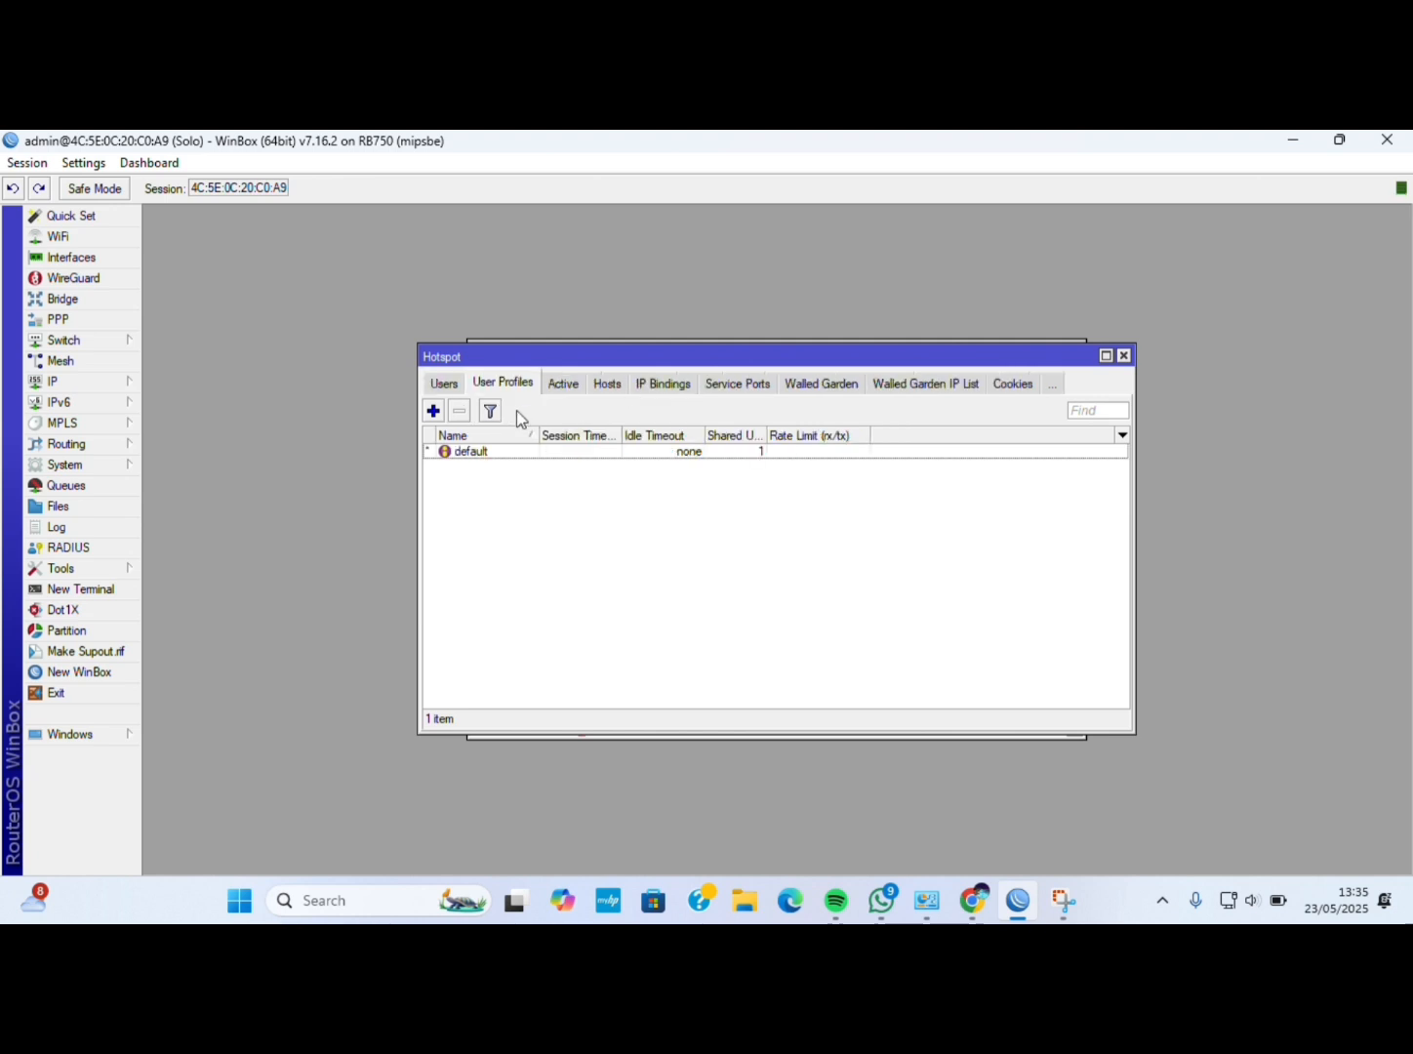
click(438, 411)
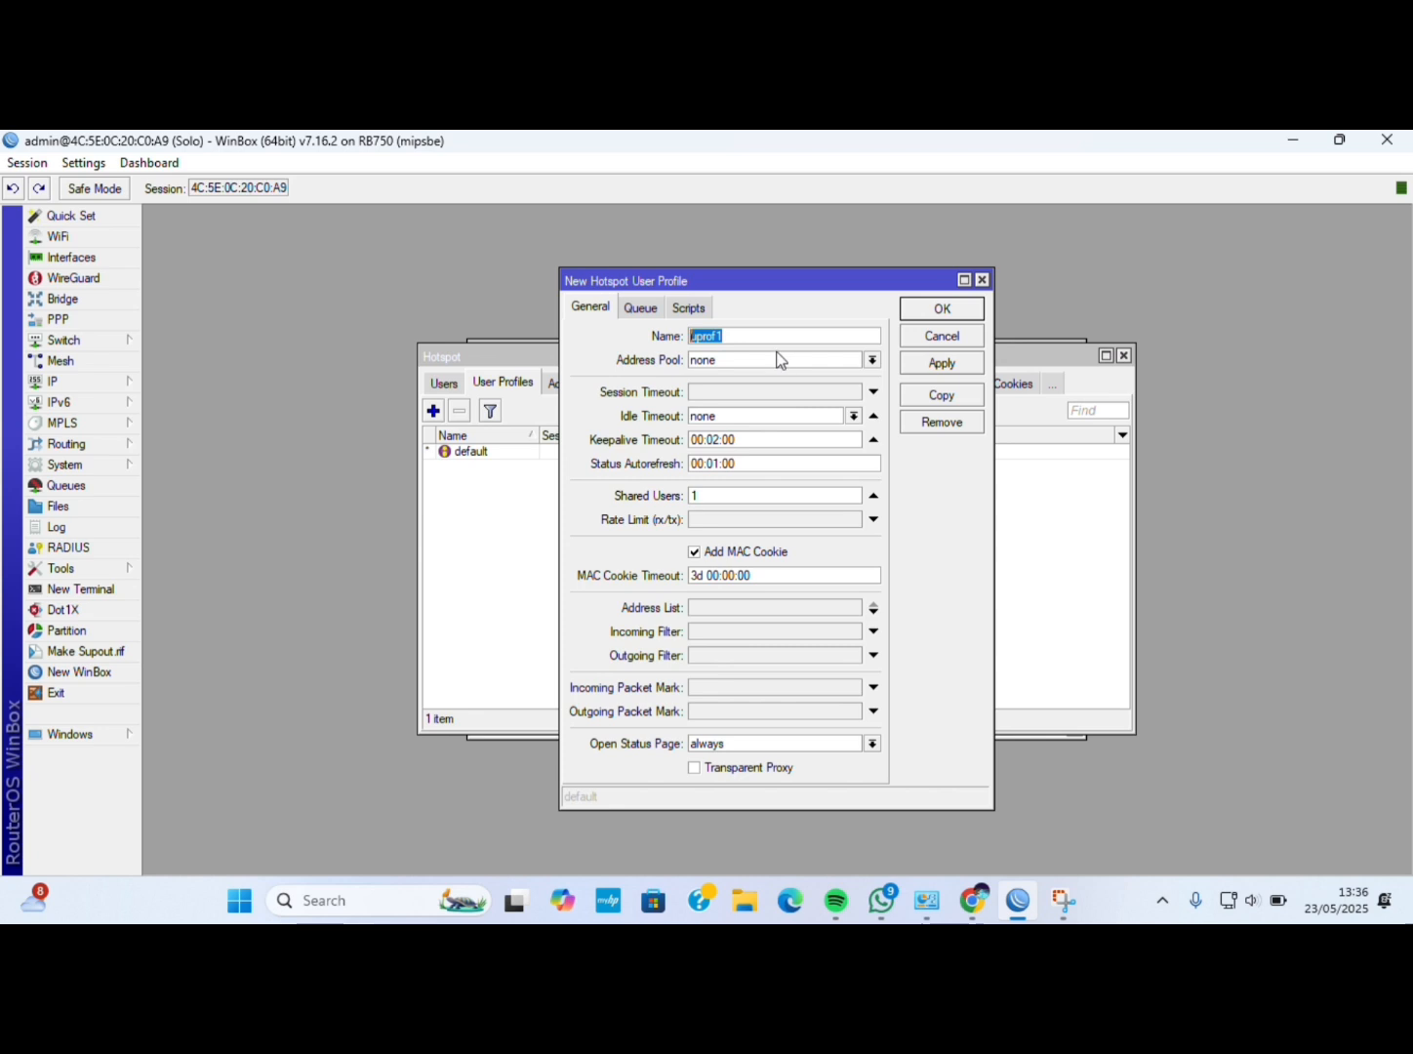
key(BackSpace)
text(manager)
click(768, 360)
click(939, 482)
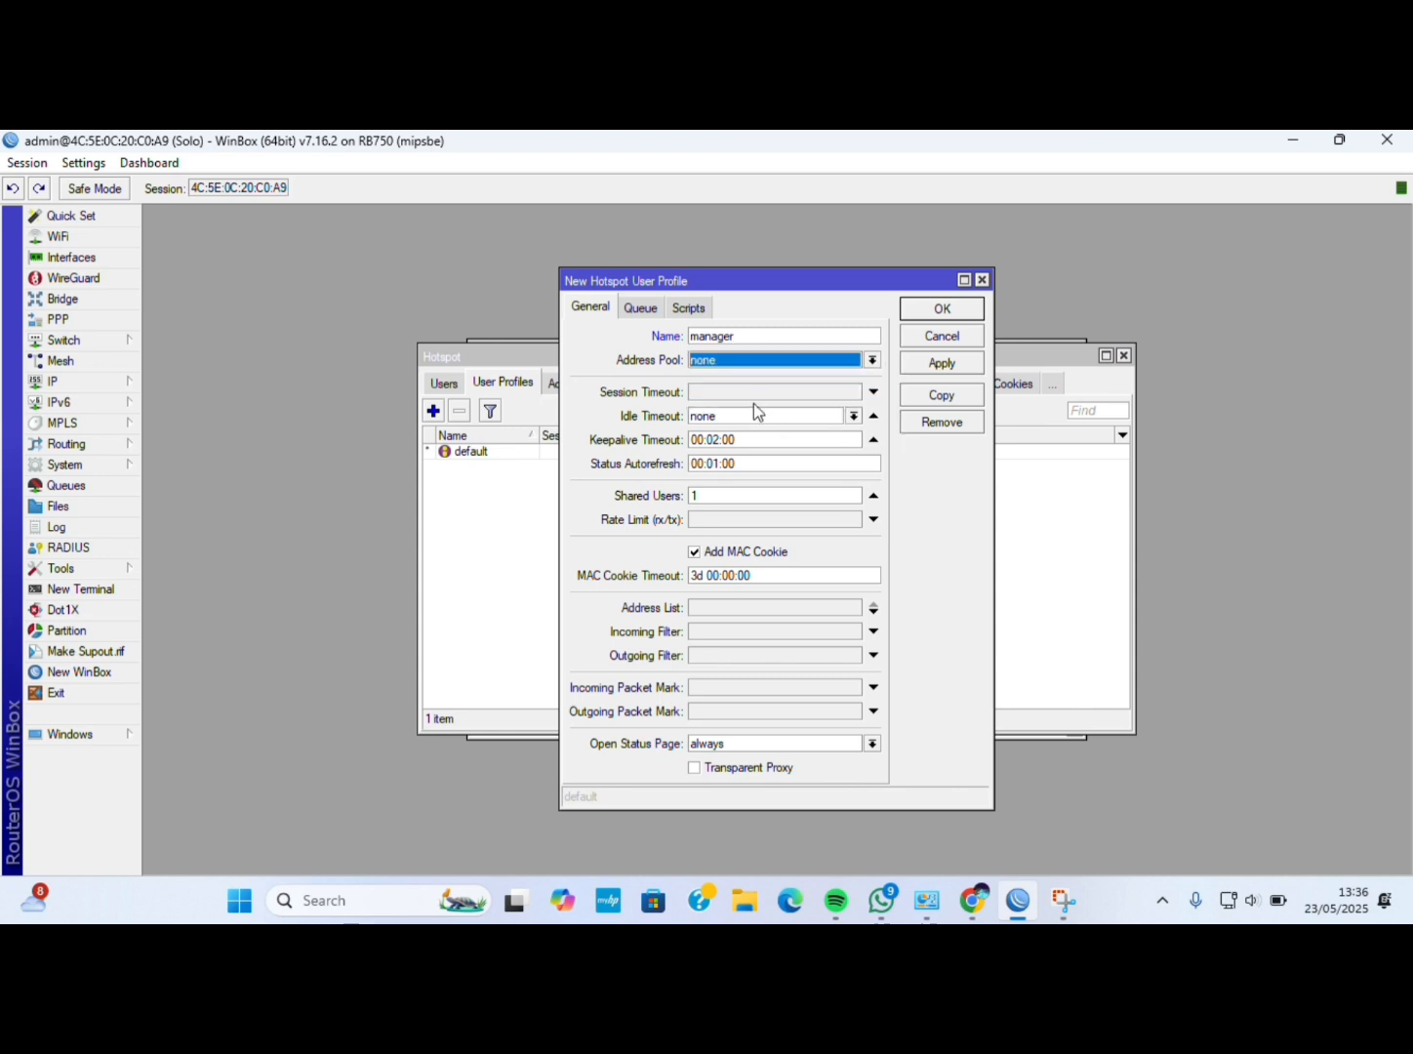
Give the manager profile 3 shared users and a 10M/10M rate limit, and save it.
click(730, 497)
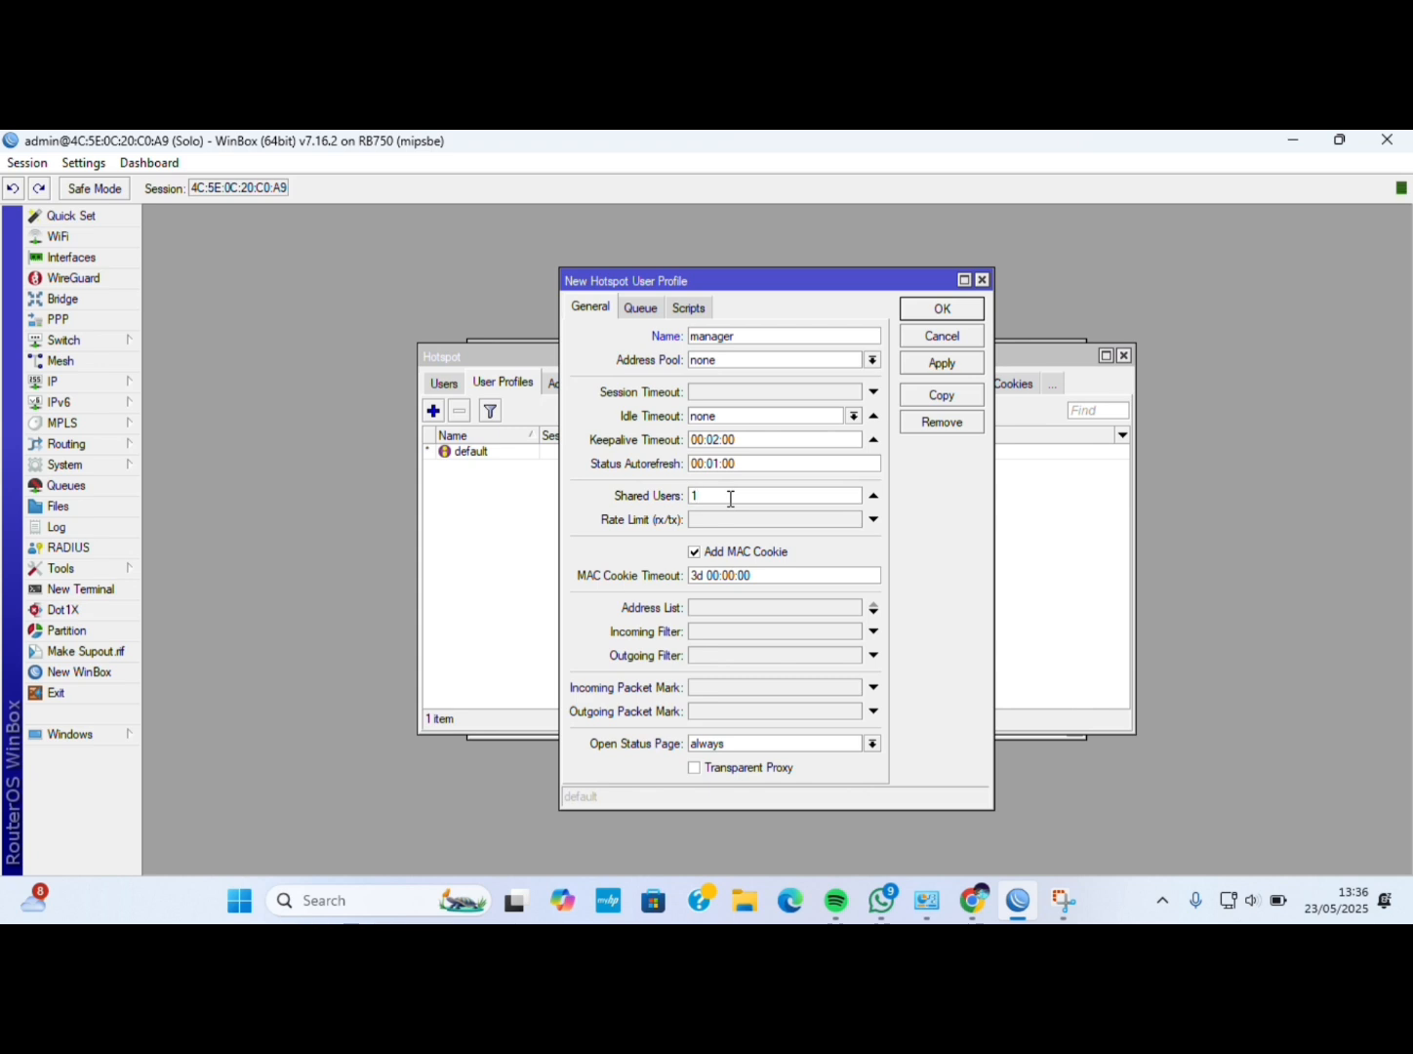
key(BackSpace)
text(3)
click(739, 518)
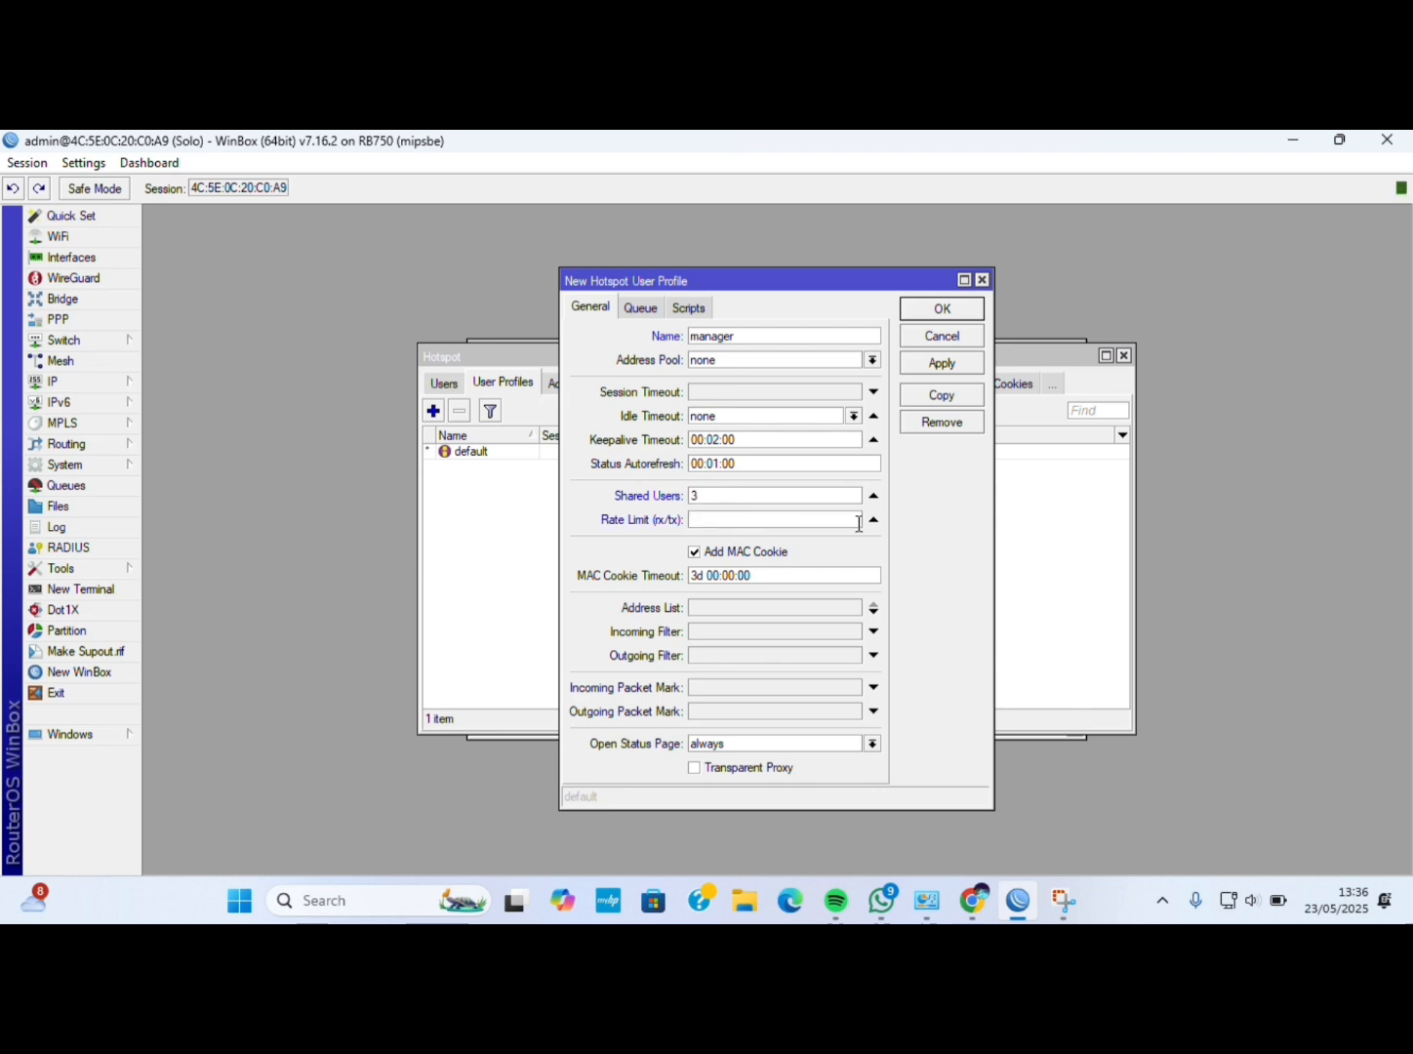
text(10/)
text(M/10)
text(M)
click(933, 364)
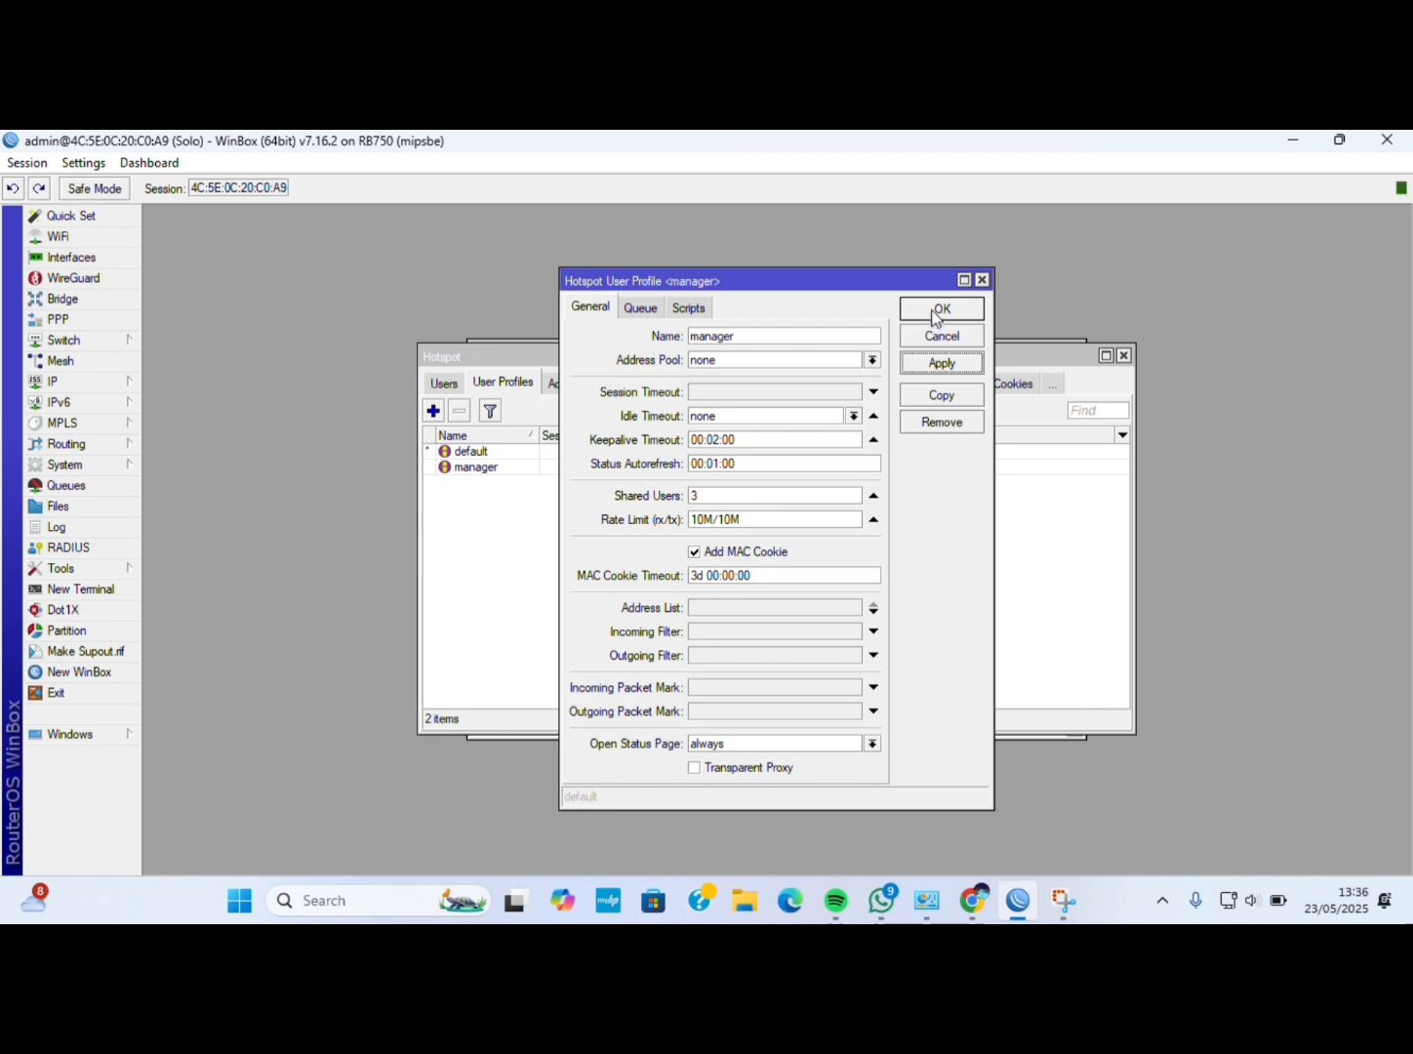
click(939, 309)
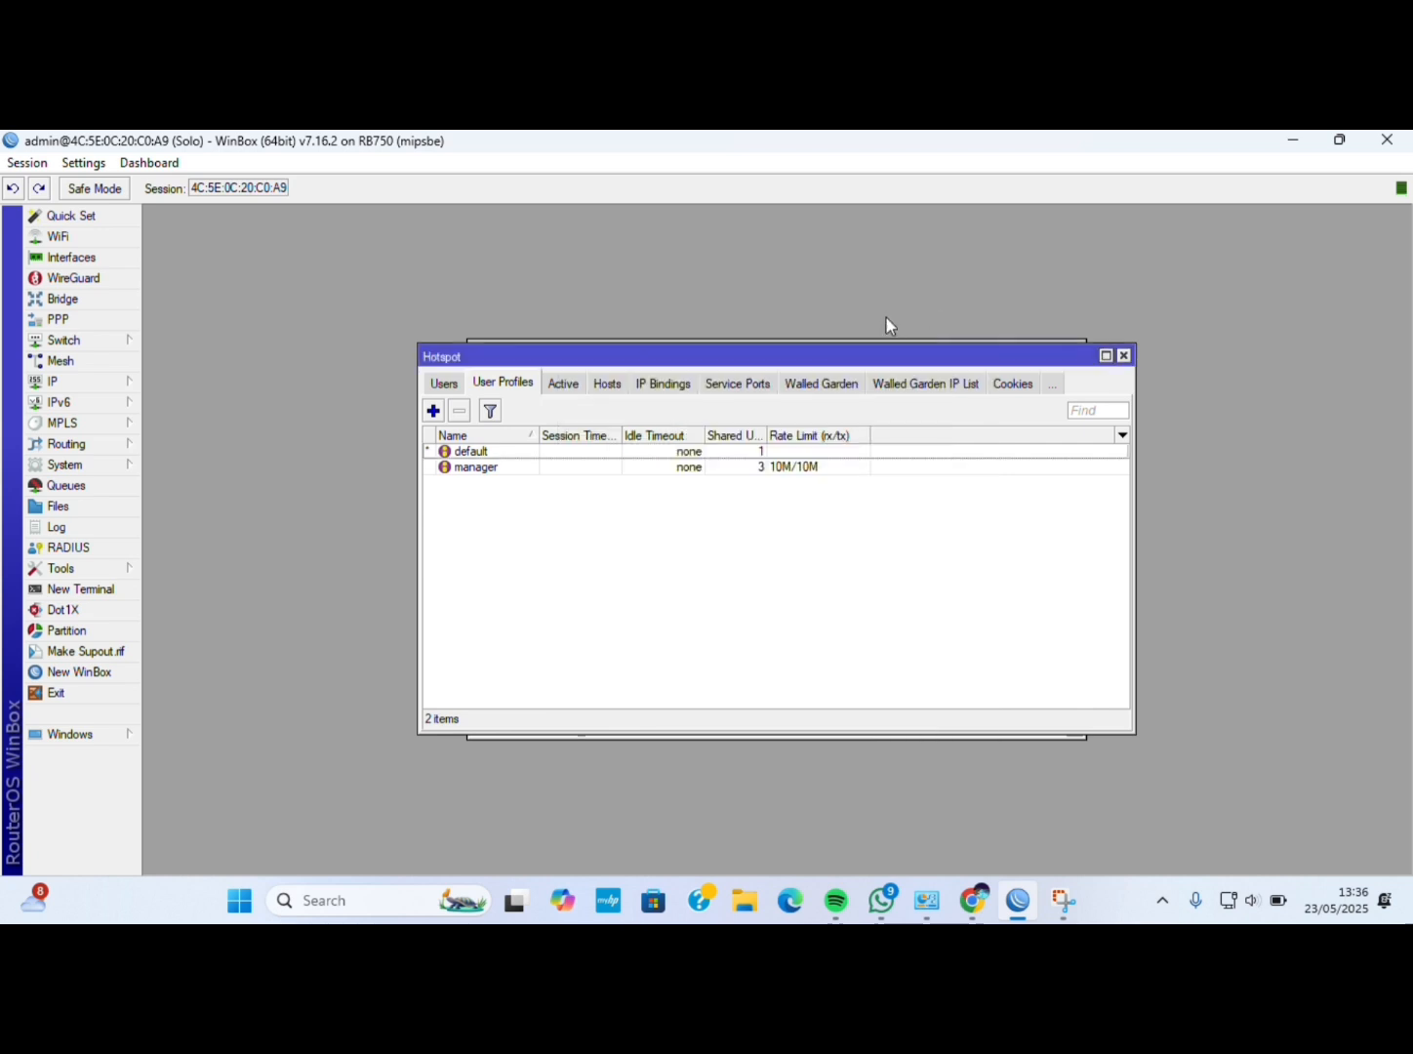
Create and save profile 'karyawan' with 5 shared users and a 5M/5M rate limit.
click(433, 411)
key(BackSpace)
text(ka)
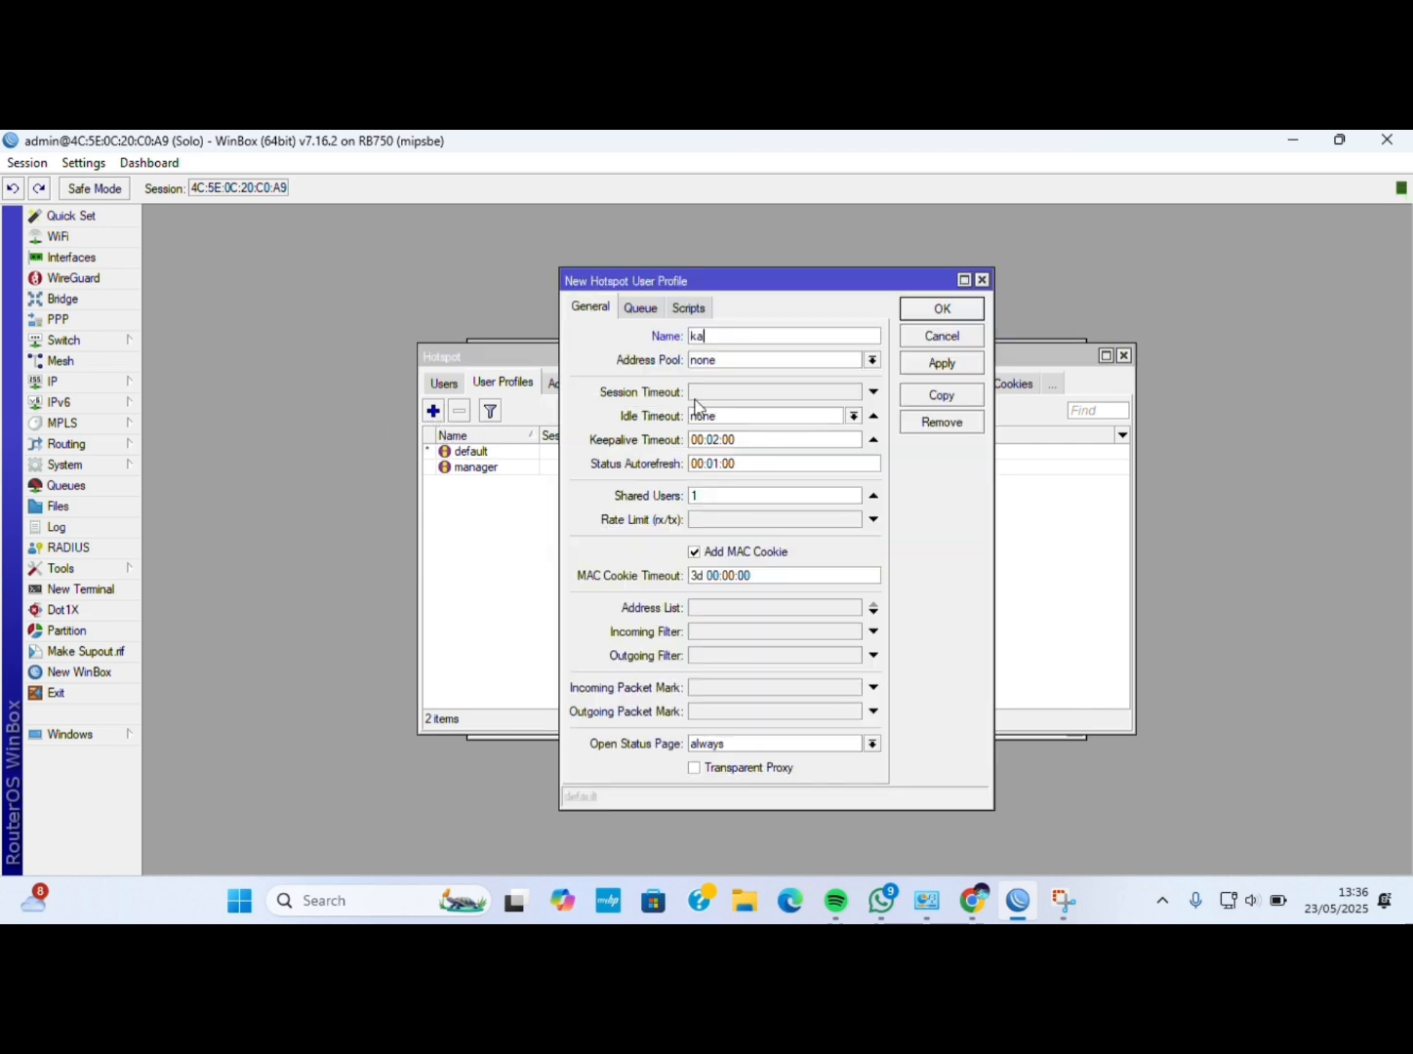
text(a)
key(BackSpace)
text(ryawan)
key(BackSpace)
click(719, 517)
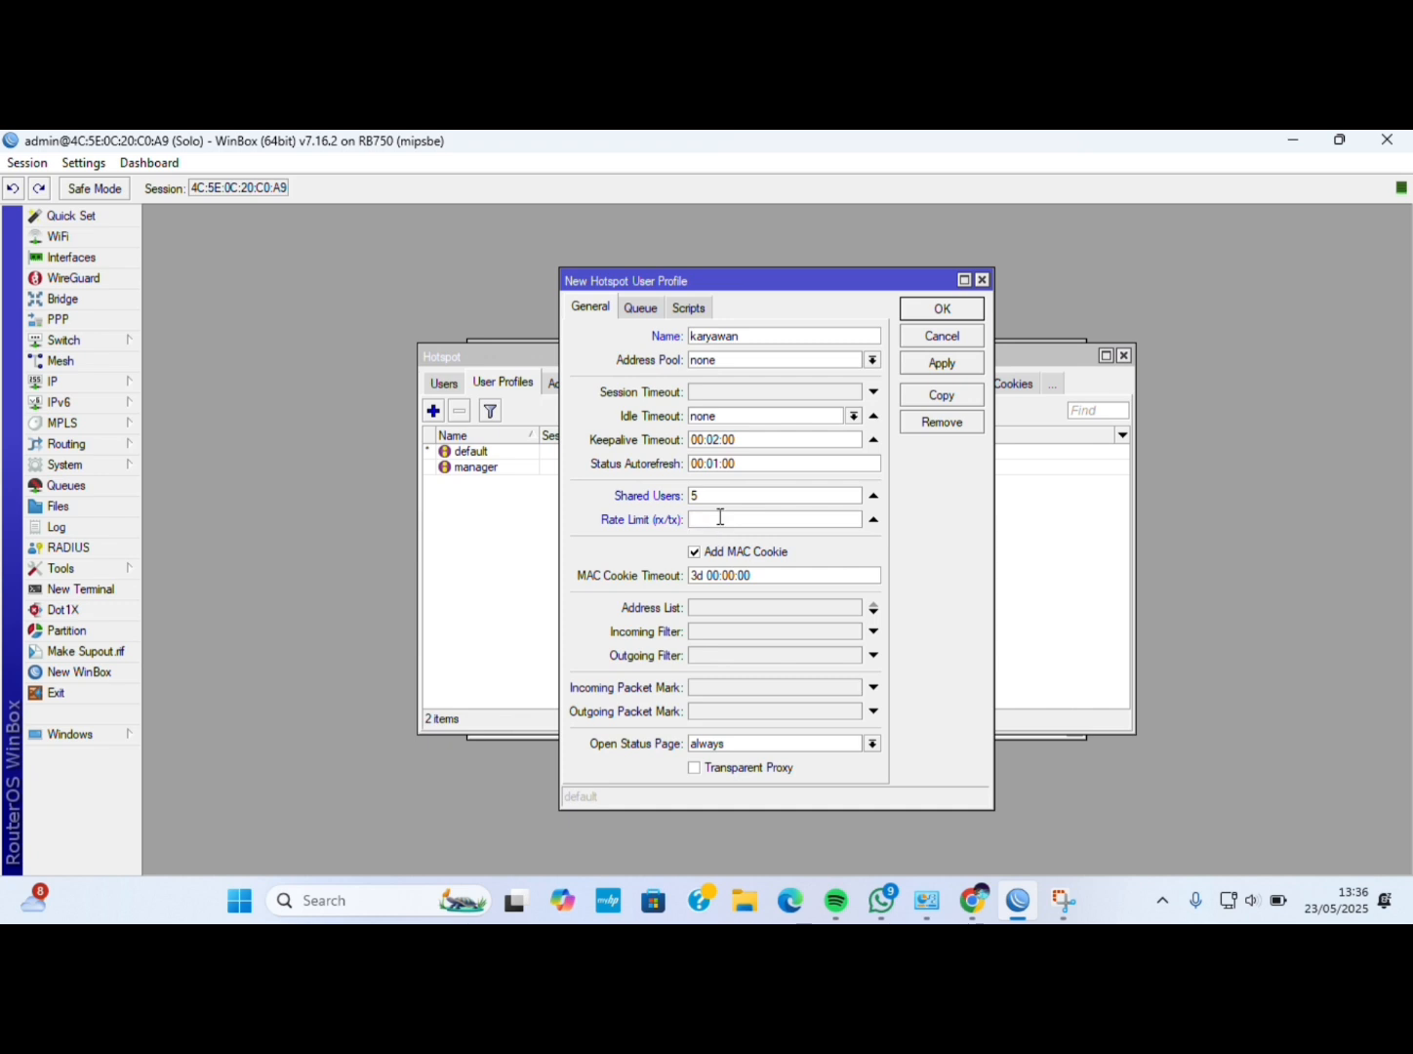
text(5M/5M)
click(941, 366)
click(940, 308)
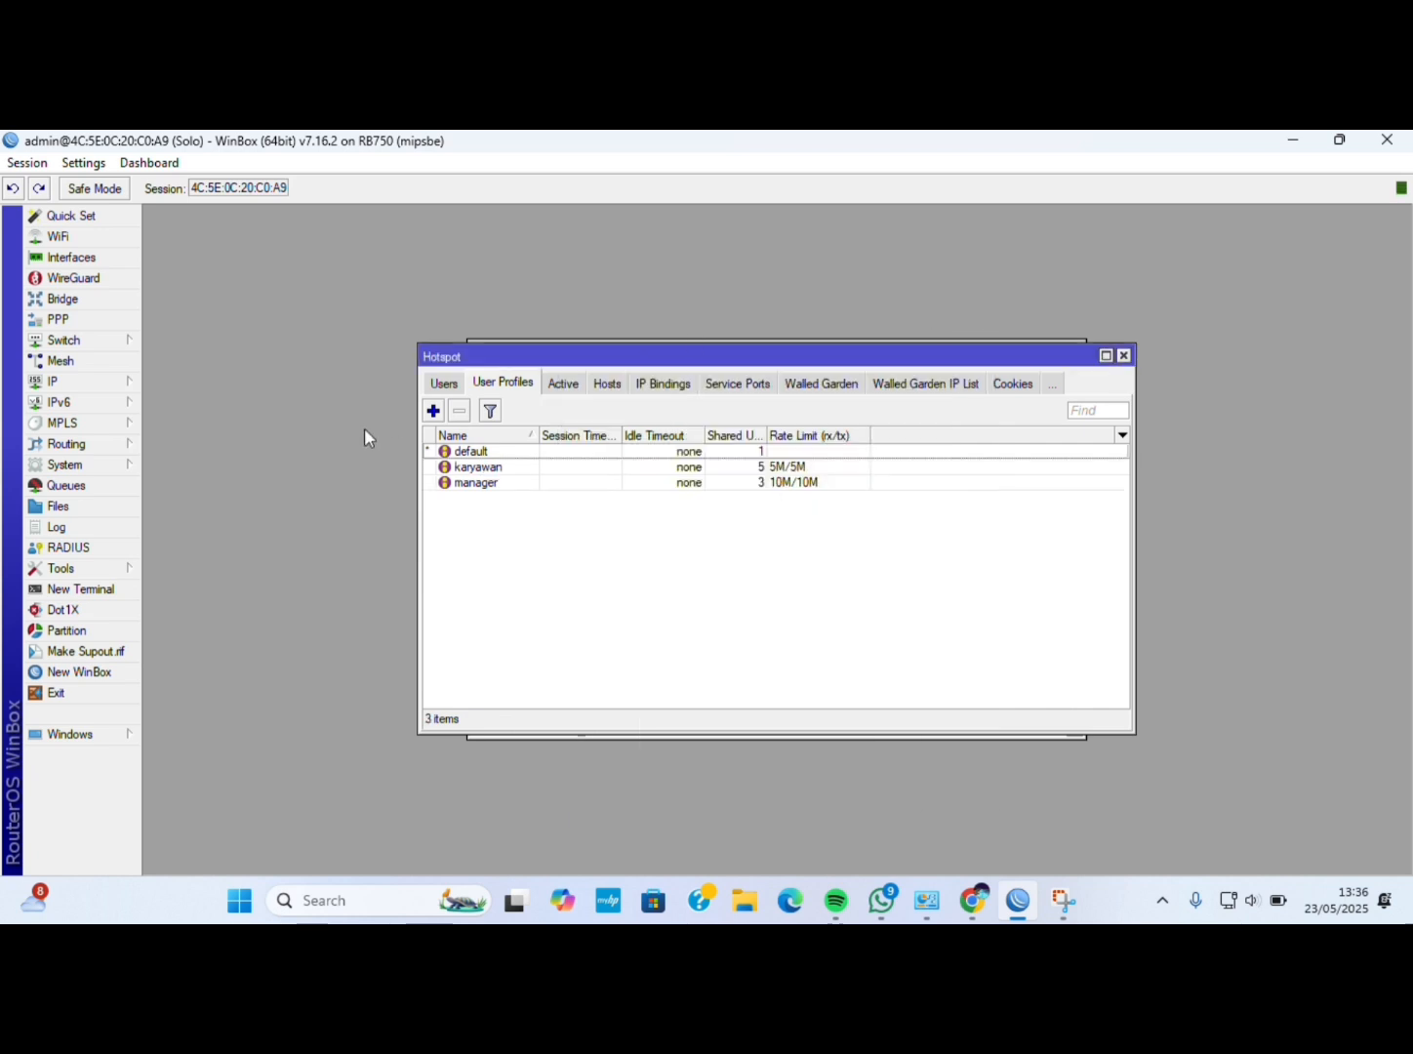
Start a new hotspot user profile named tamu with 25 shared users.
click(433, 410)
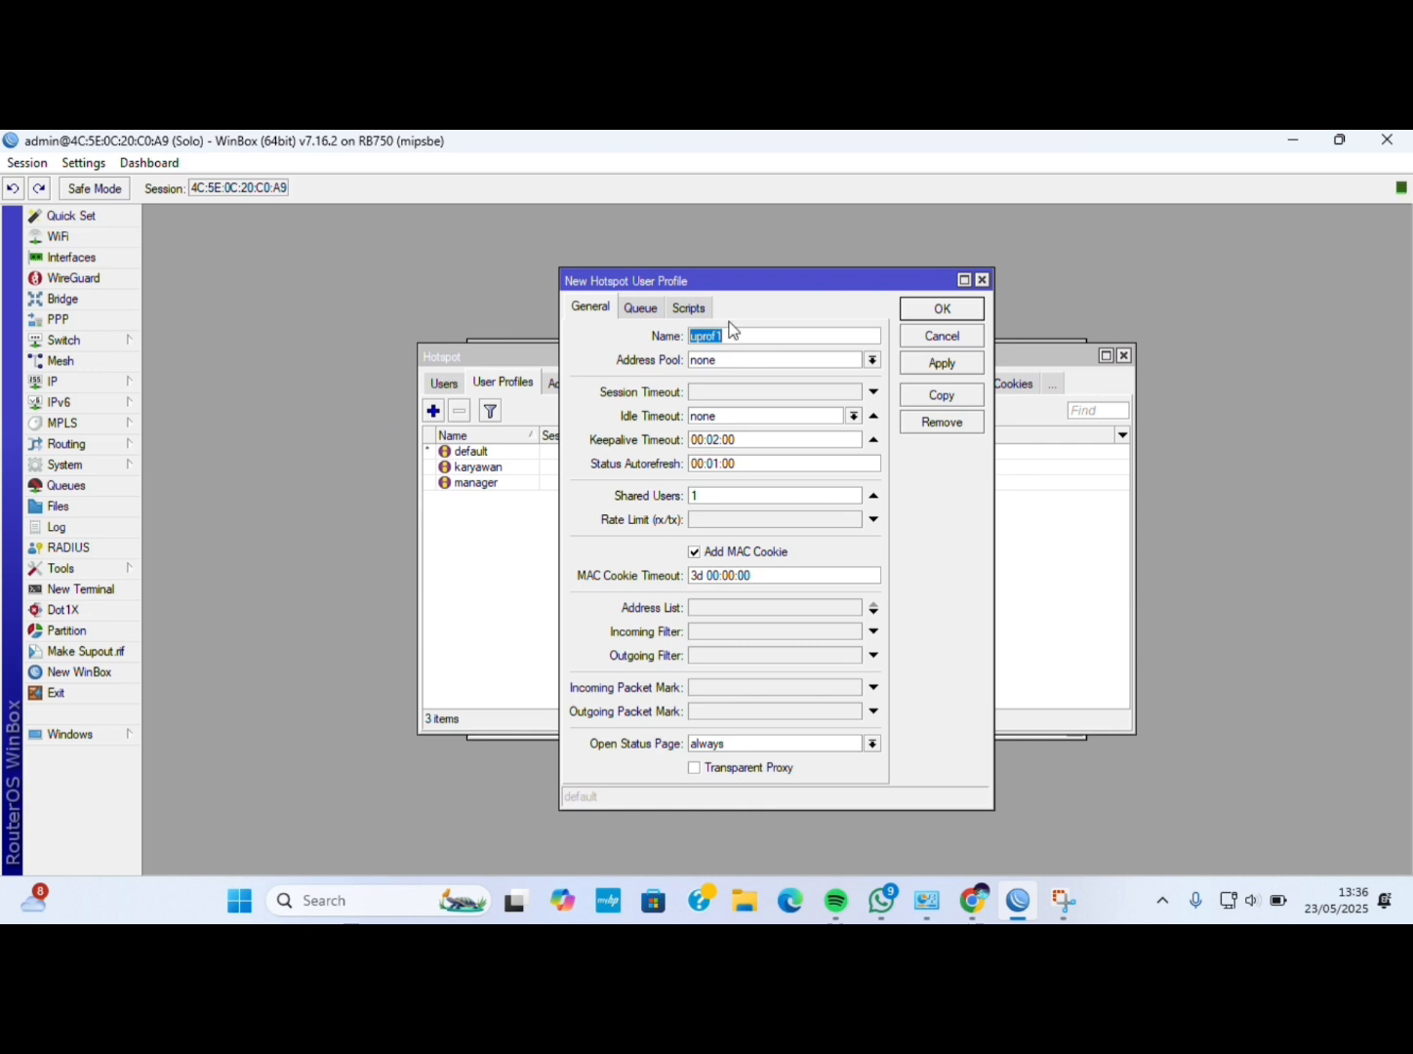
key(BackSpace)
click(738, 498)
key(BackSpace)
text(25)
click(742, 519)
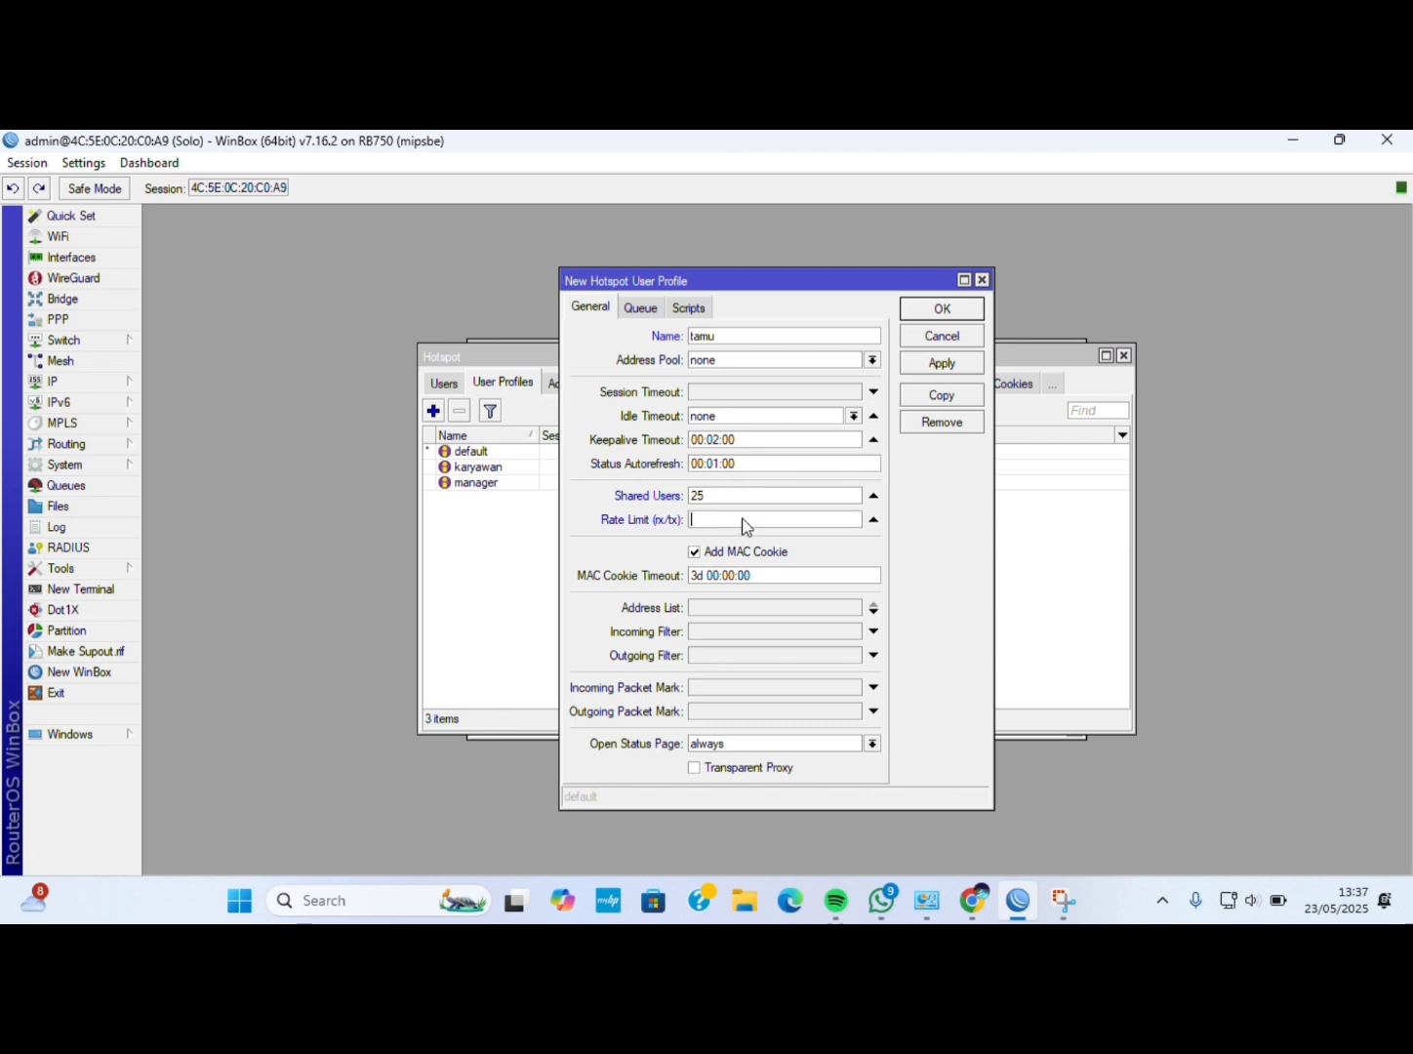
Give tamu a 00:30:00 session timeout and a 2M/2M rate limit, then save it.
click(752, 390)
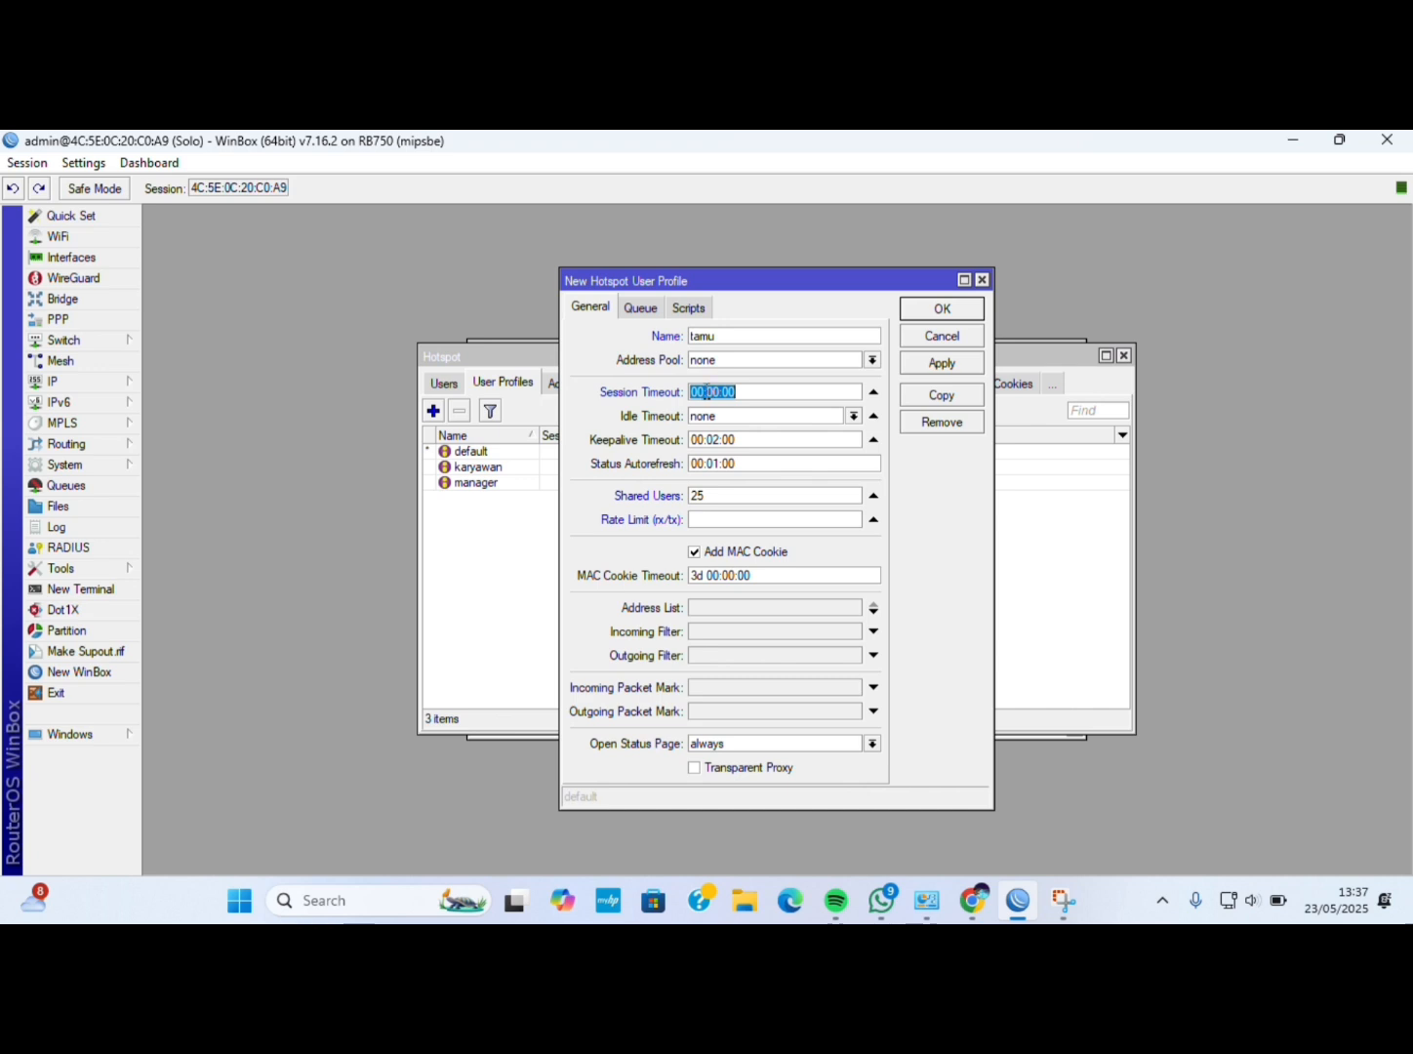
text(00:30:00)
click(723, 496)
click(718, 520)
text(2M/4)
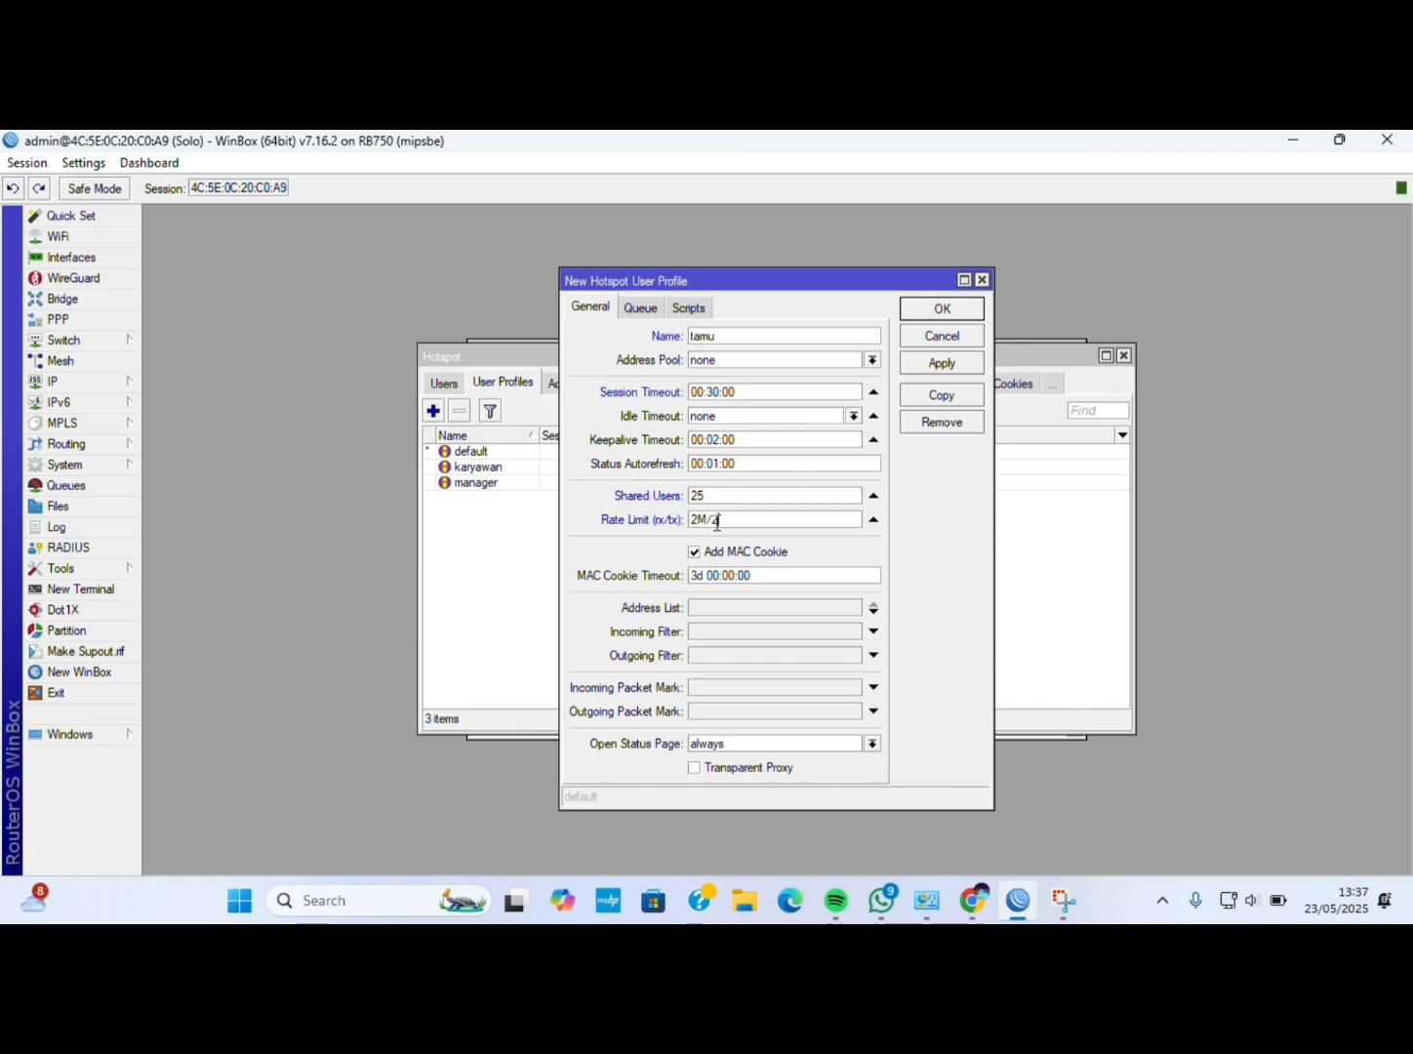
text(M)
key(BackSpace)
key(BackSpace)
text(2M)
click(943, 364)
click(936, 308)
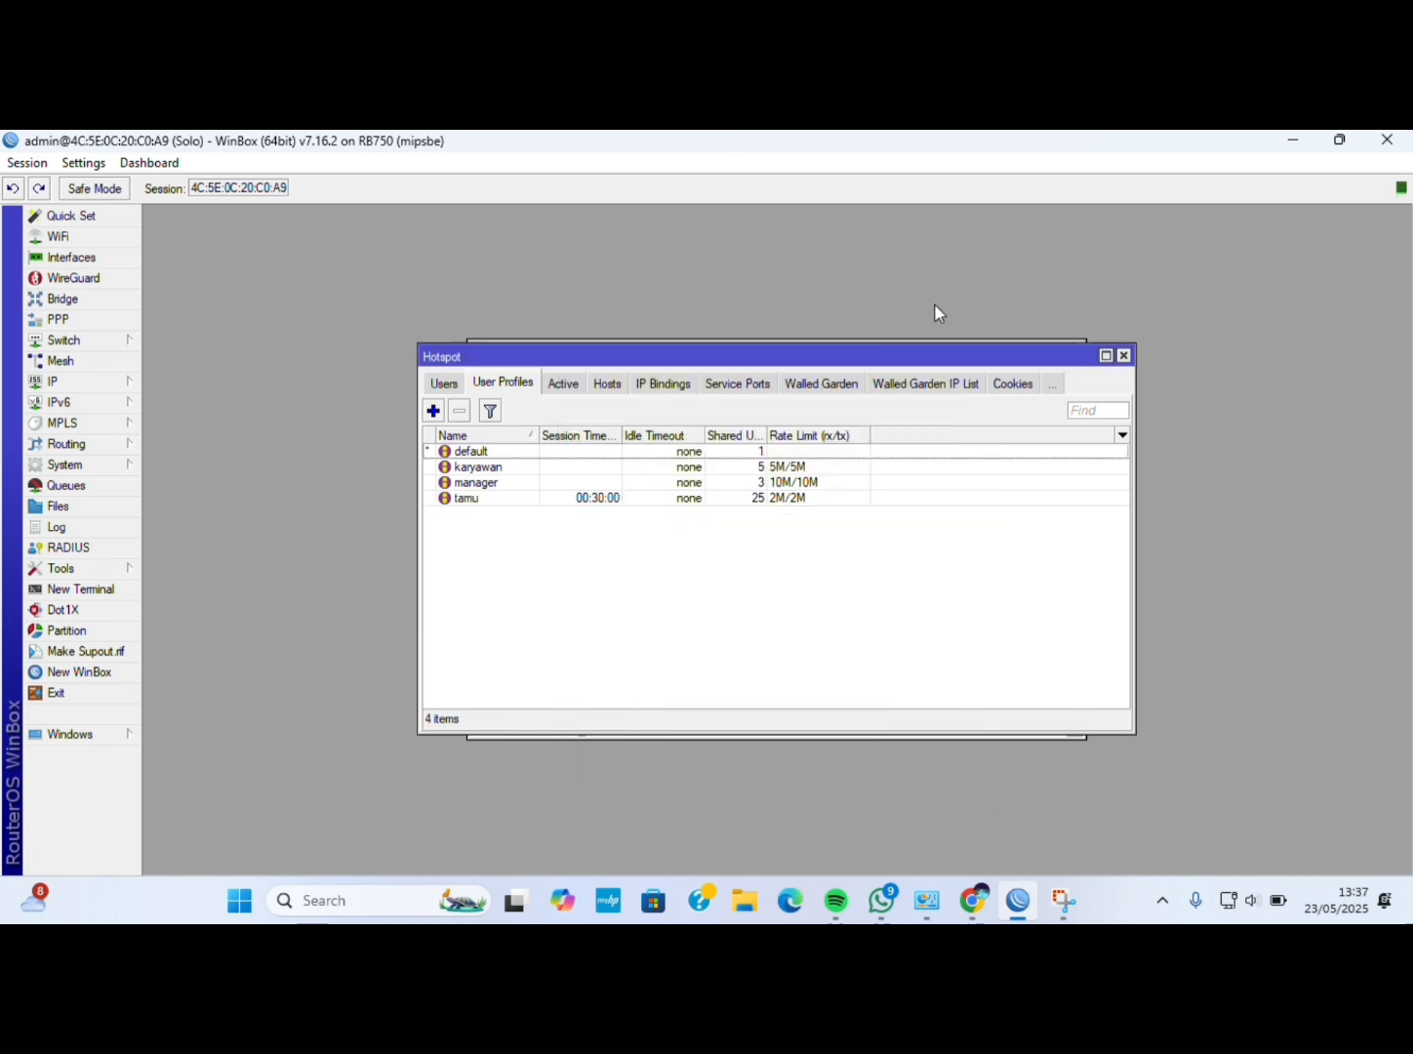
Start a new hotspot user in the Users list with server set to all.
click(447, 382)
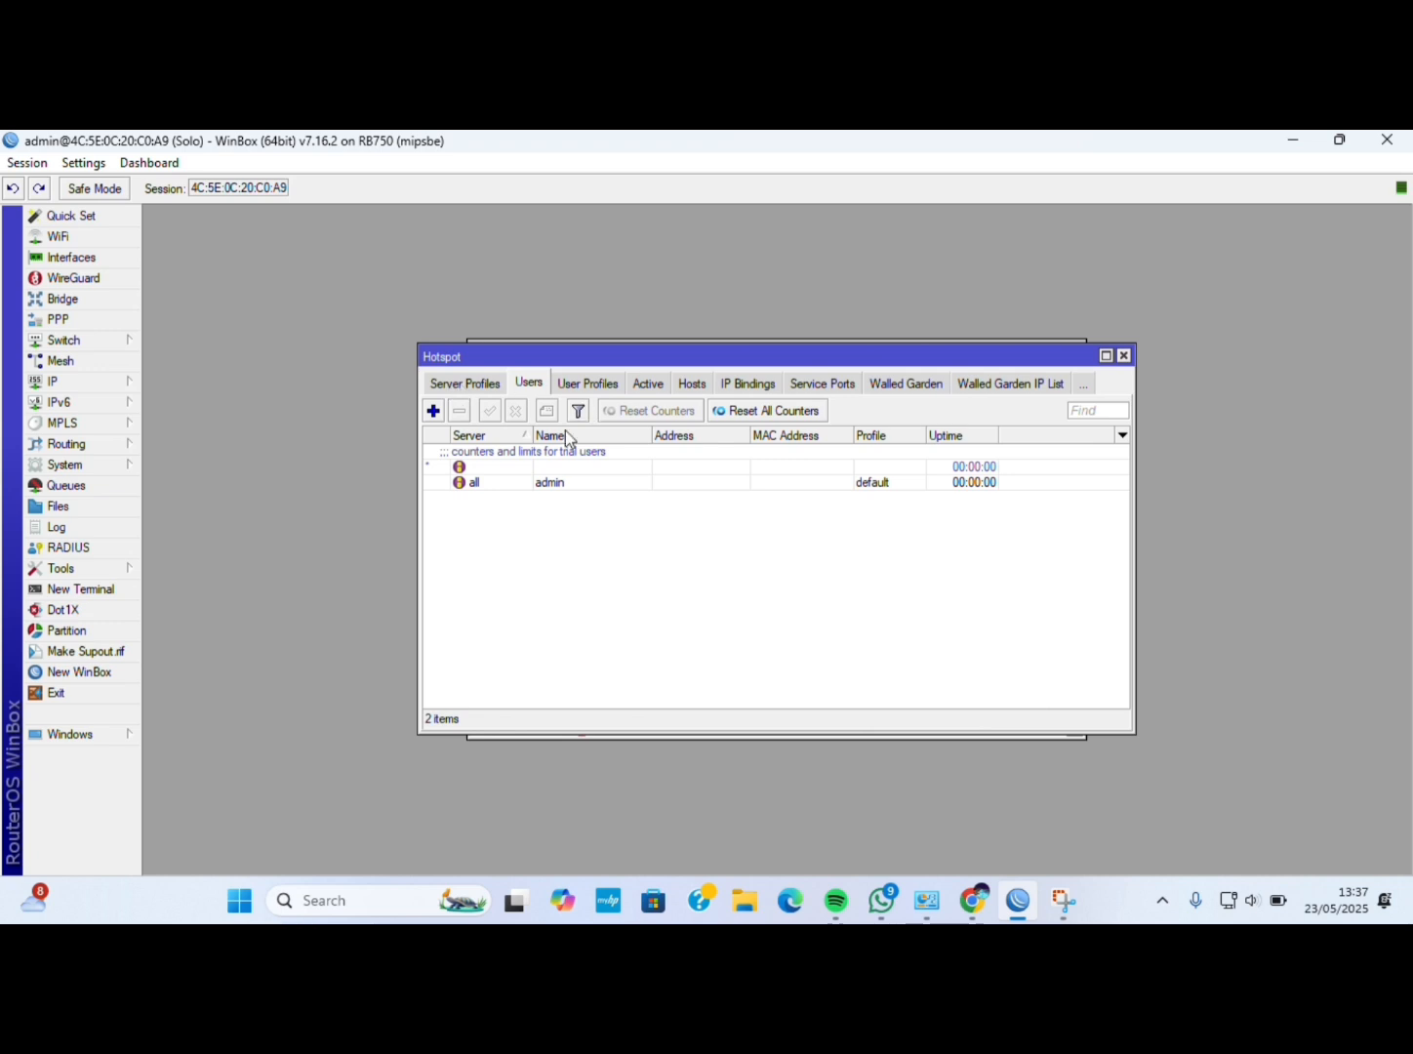
click(434, 411)
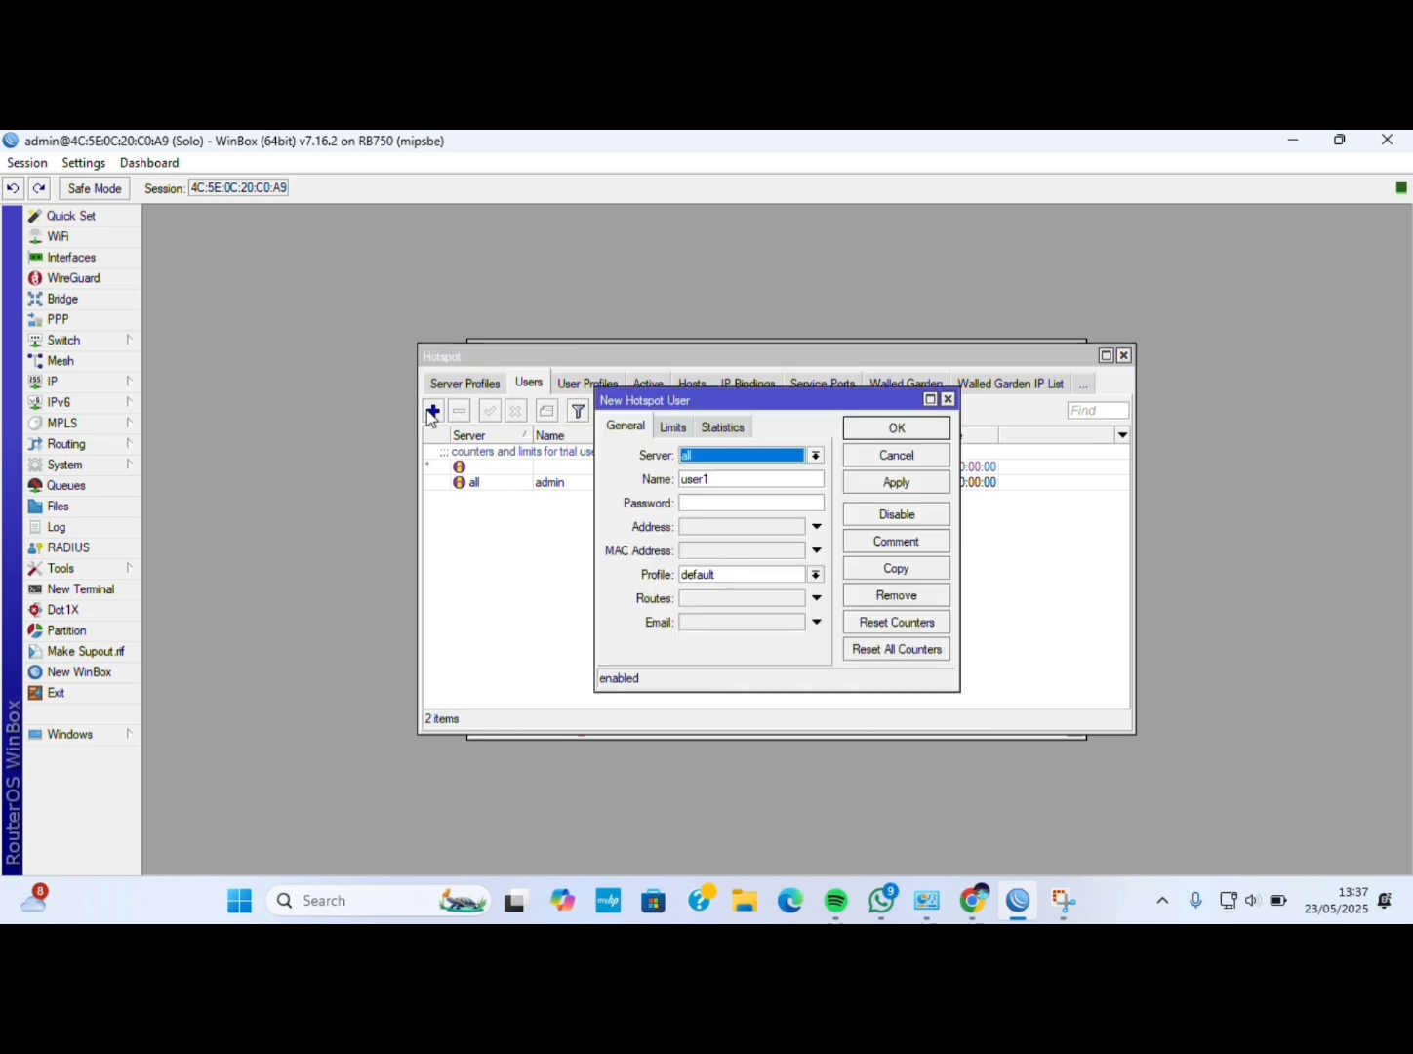
click(815, 457)
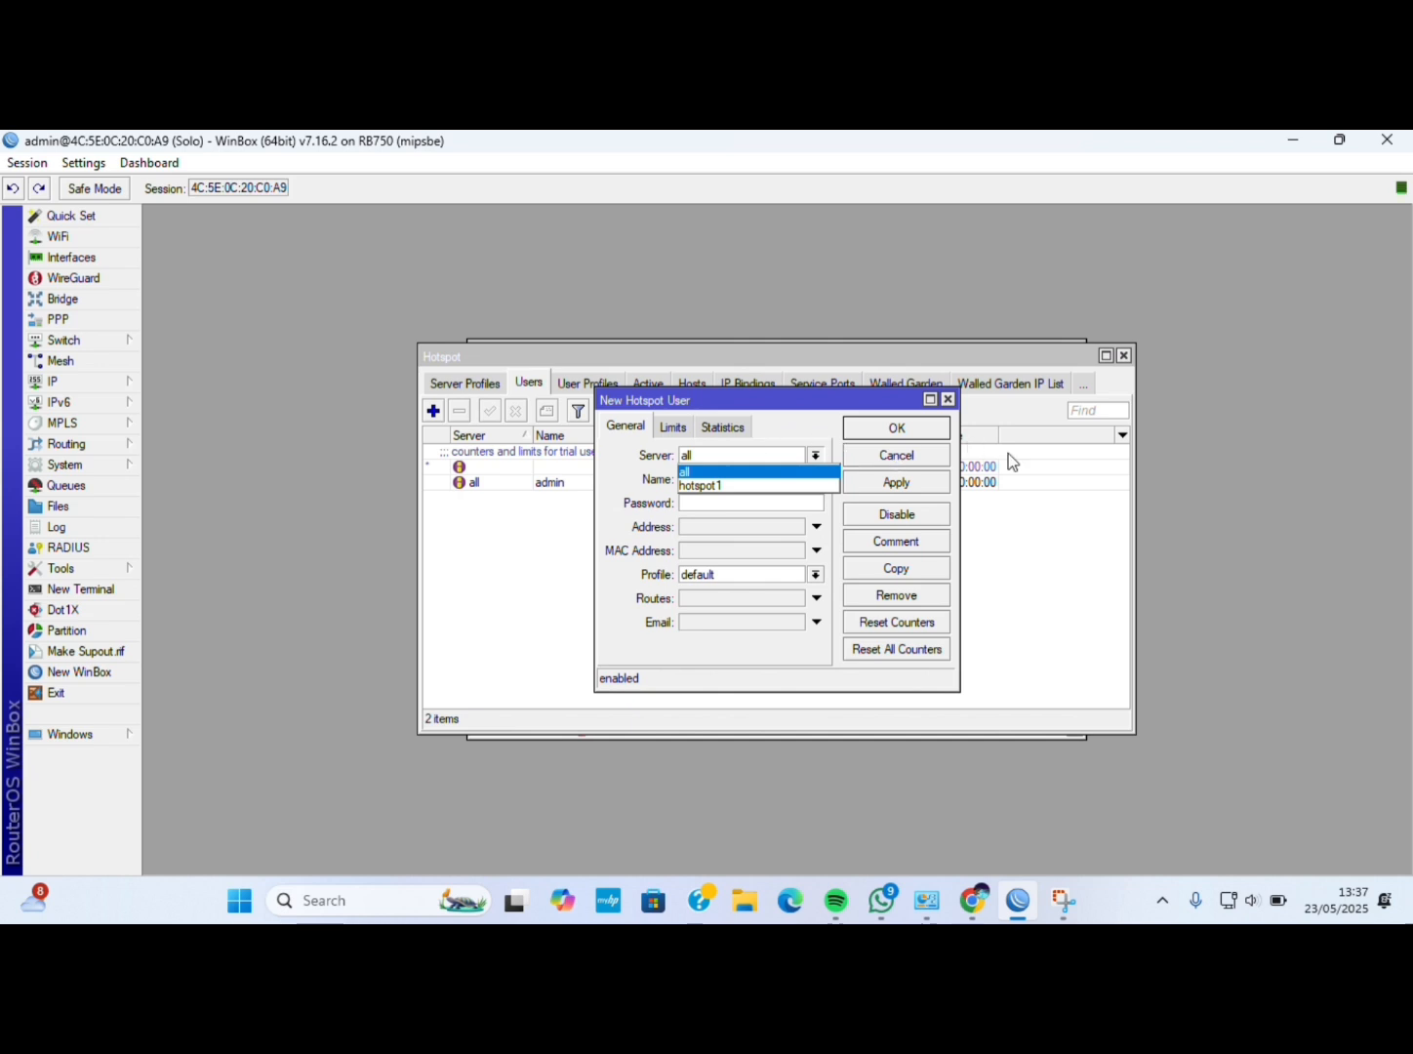
click(1073, 517)
Name the new hotspot user manager.
click(821, 480)
key(BackSpace)
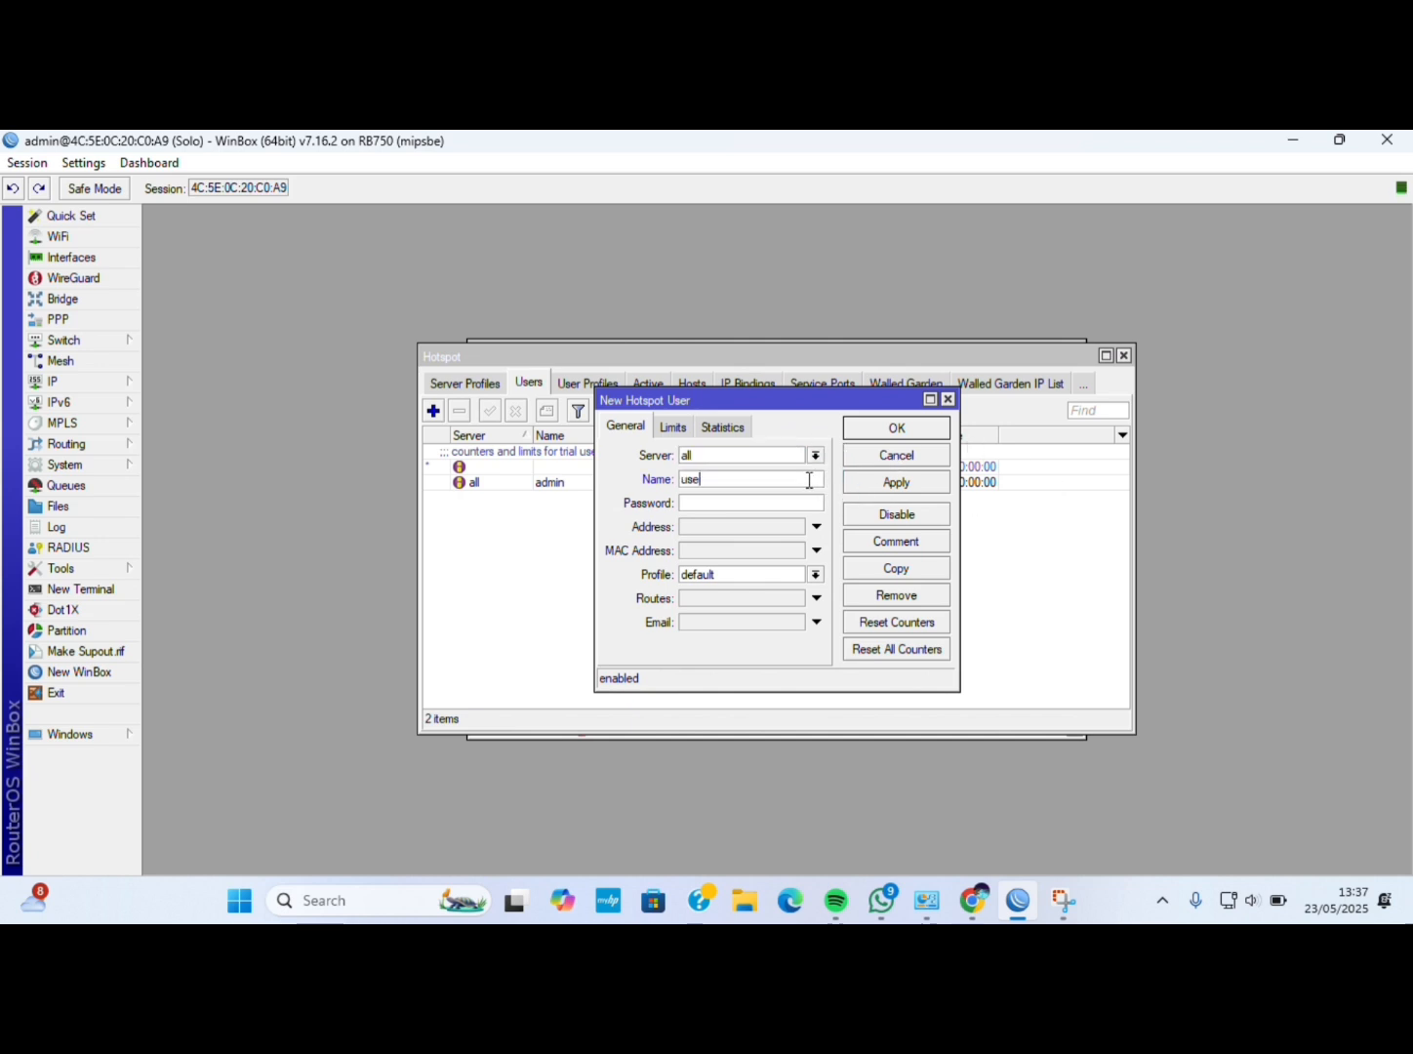
key(BackSpace)
key(BackSpace)
key(BackSpace)
text(nan)
key(BackSpace)
key(BackSpace)
text(ka)
key(BackSpace)
key(BackSpace)
text(manager)
Assign the manager profile and save the manager user.
click(817, 575)
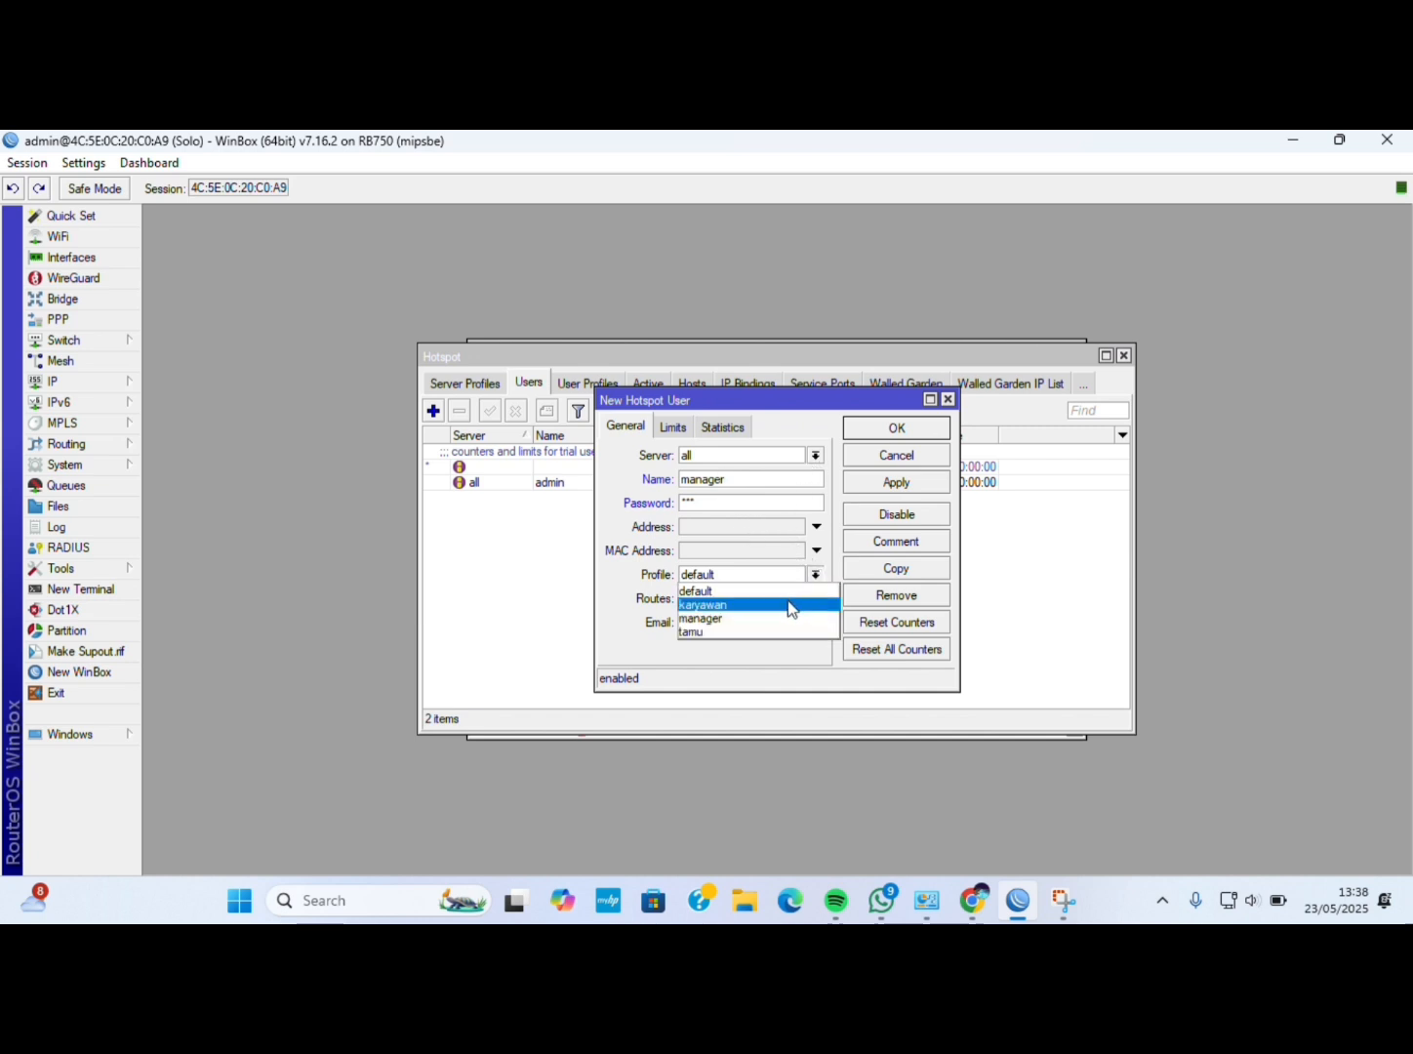
click(785, 619)
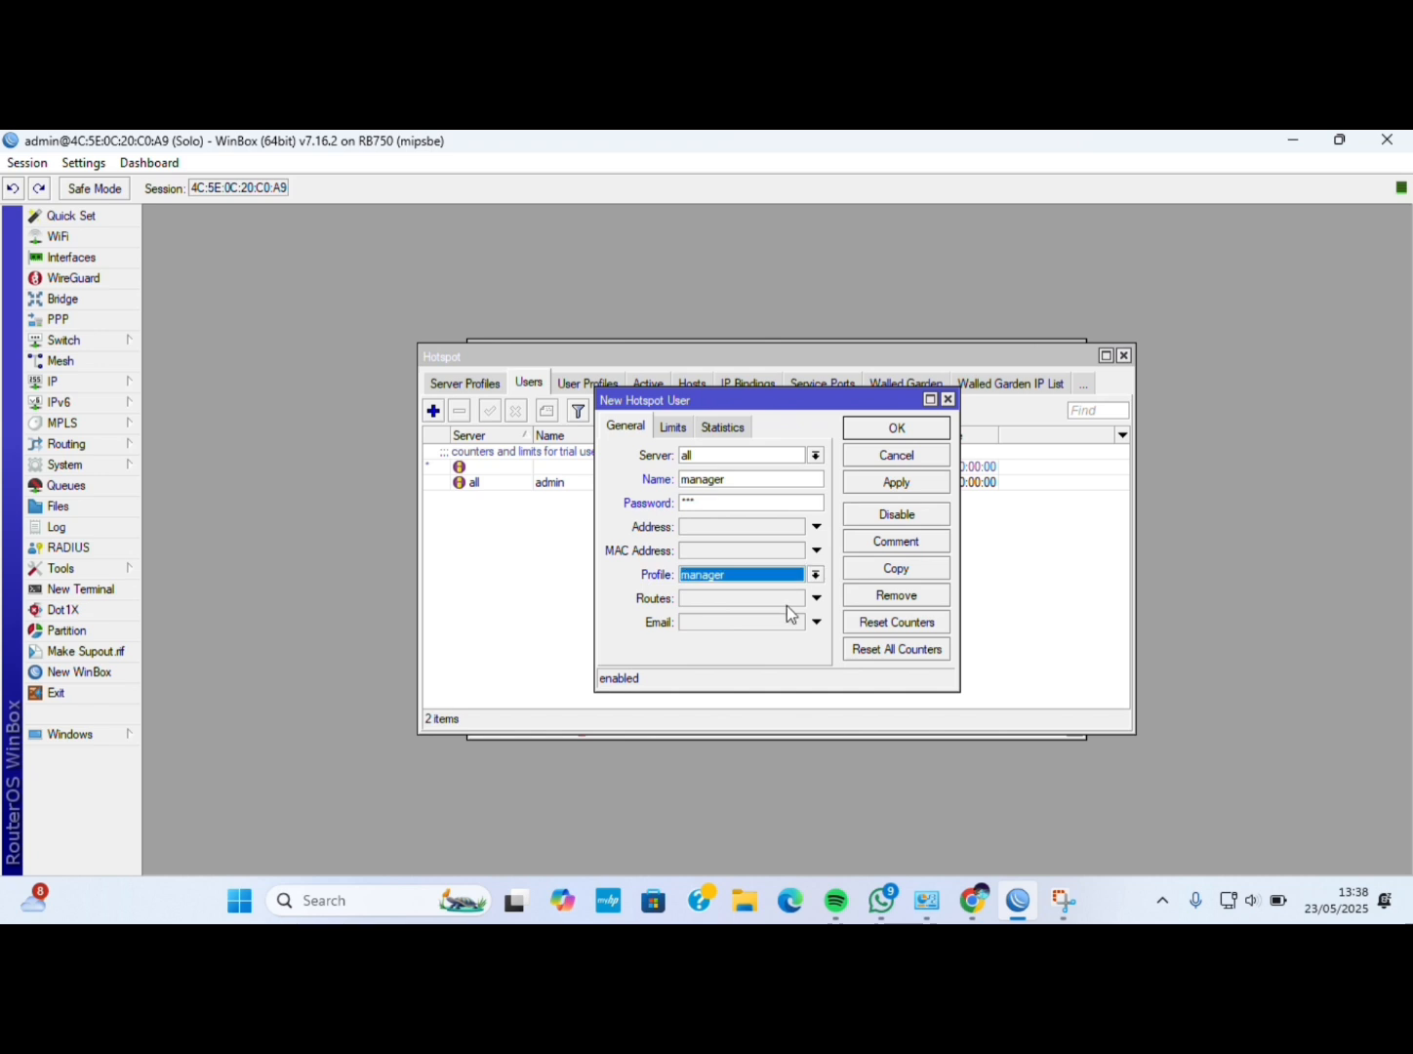
click(893, 484)
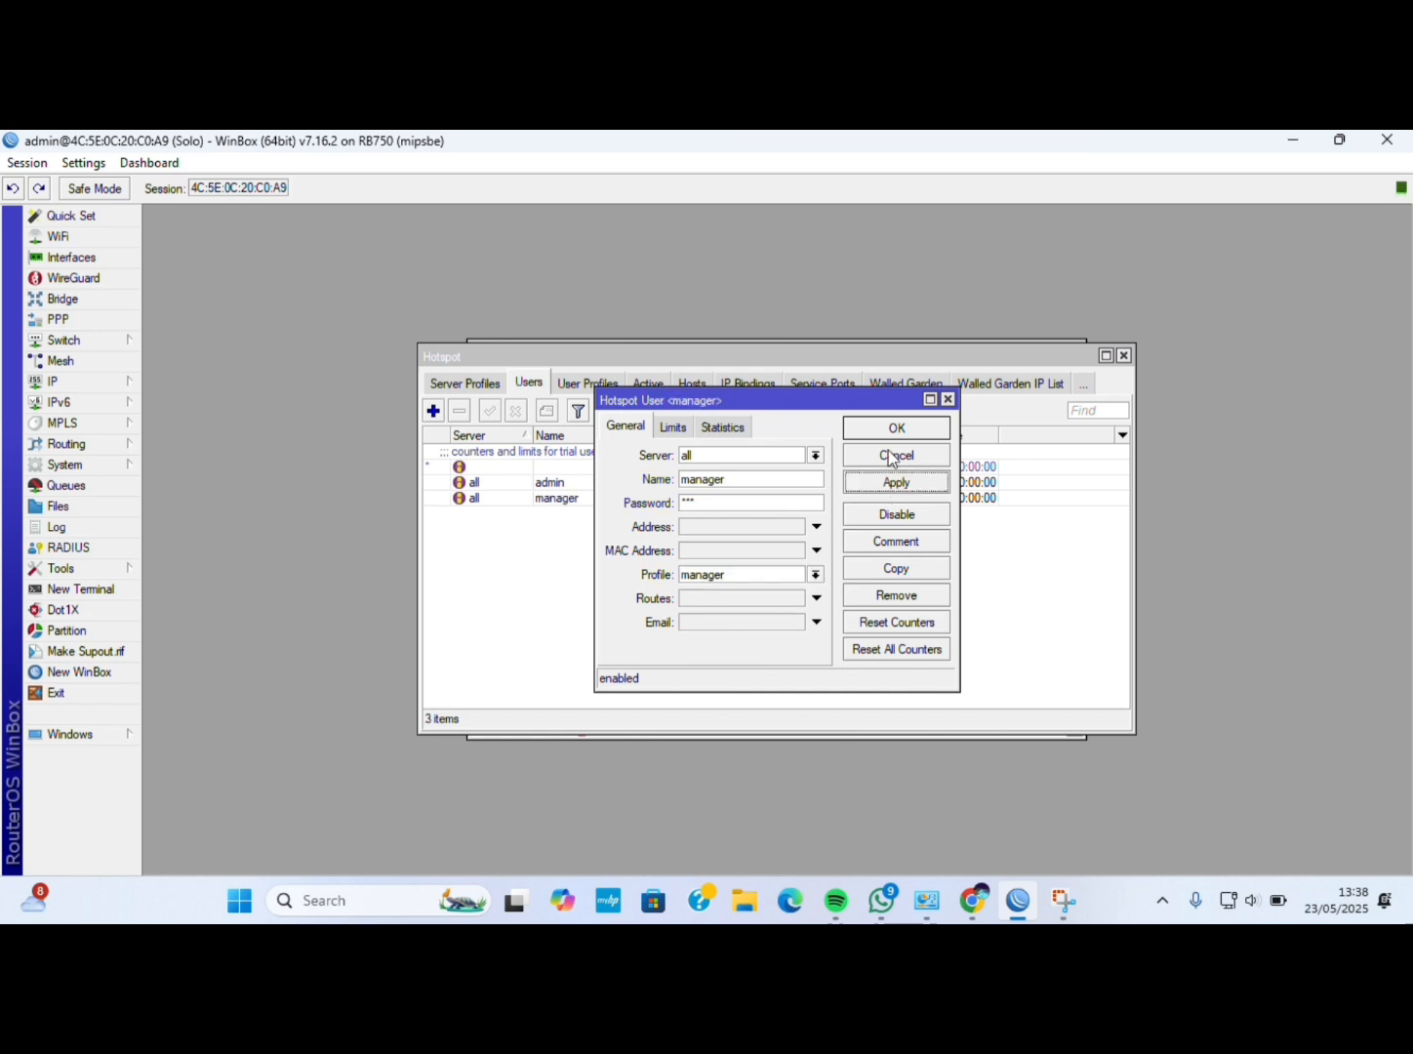
click(892, 429)
Add hotspot user karyawan with a password and the karyawan profile.
click(432, 410)
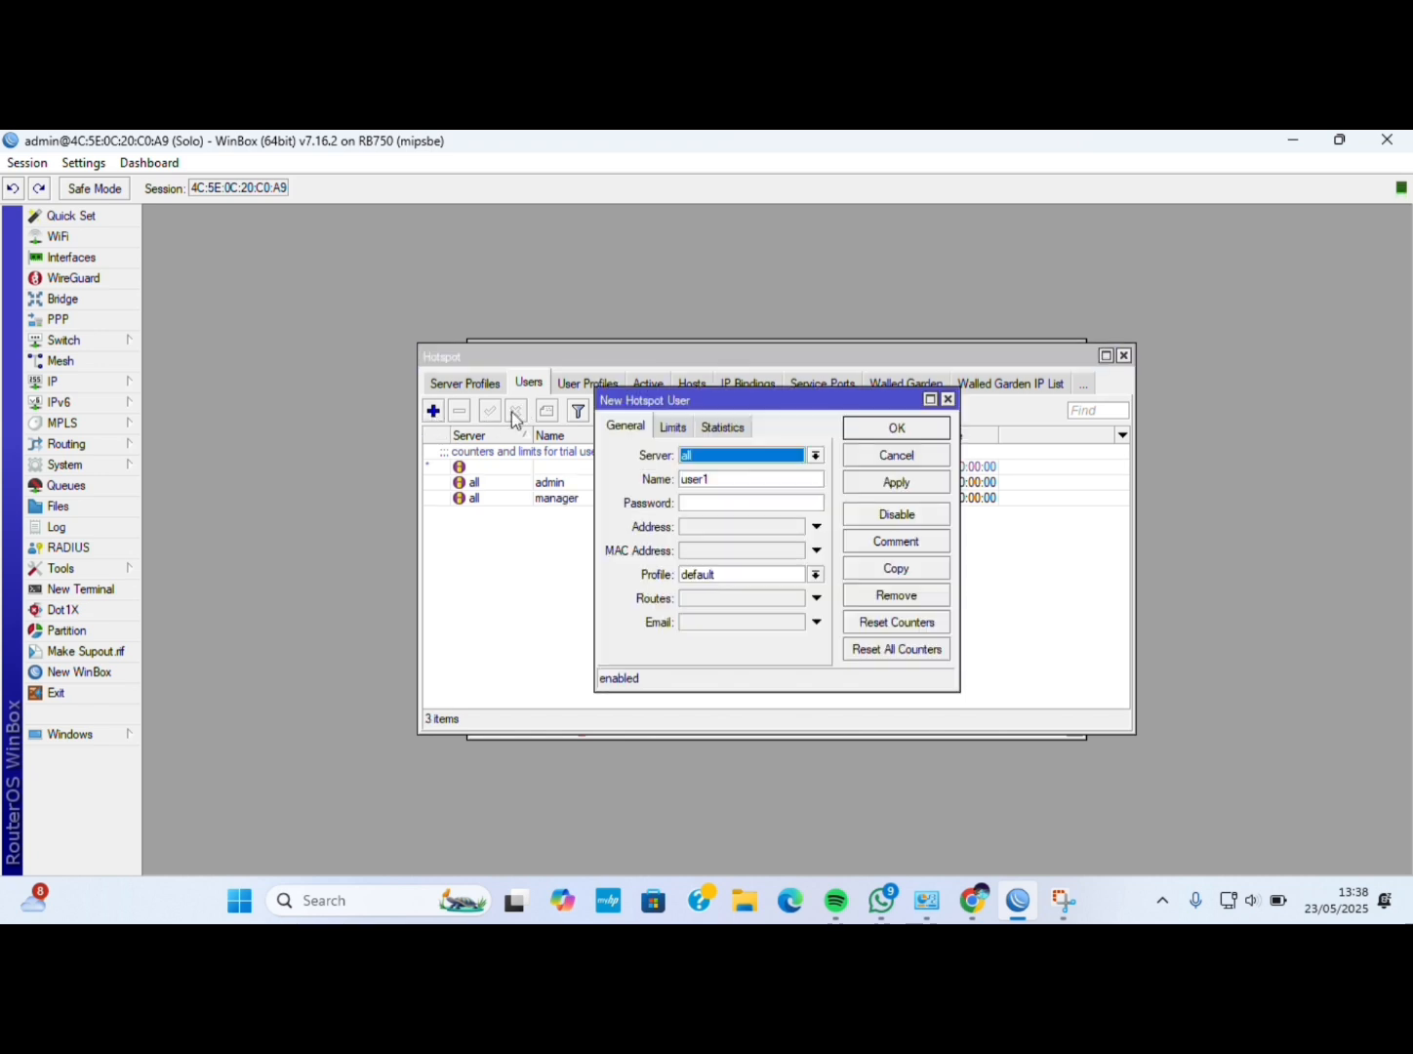
click(729, 478)
key(BackSpace)
key(BackSpace)
key(BackSpace)
key(BackSpace)
key(BackSpace)
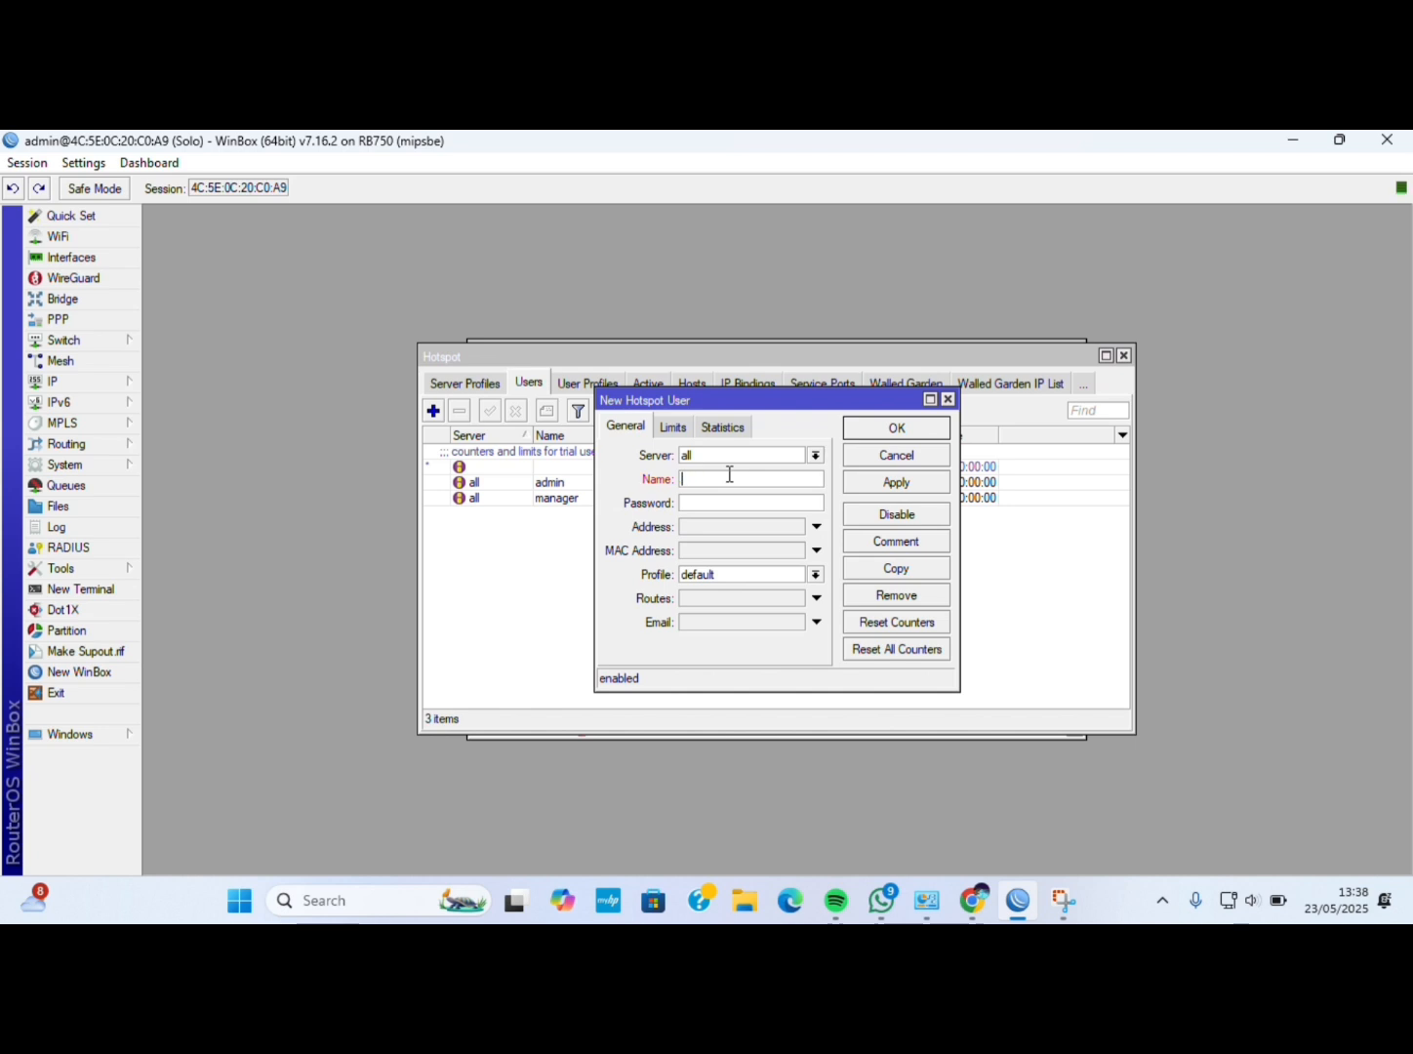
text(karyawan)
click(732, 500)
text(***)
click(745, 575)
click(732, 607)
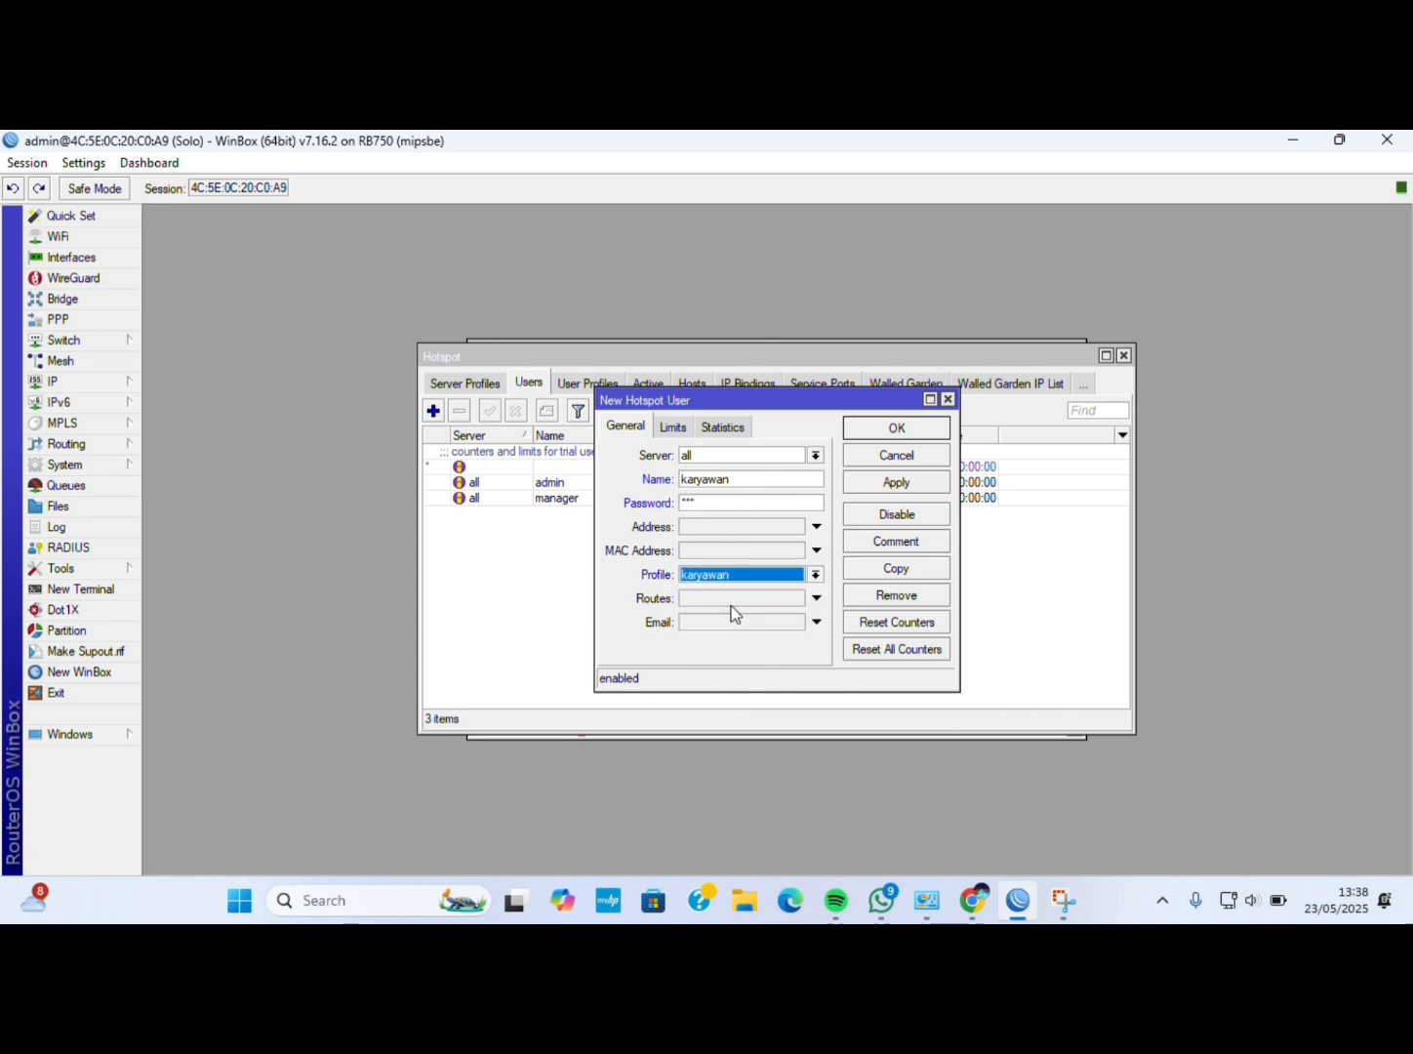
click(897, 483)
click(898, 433)
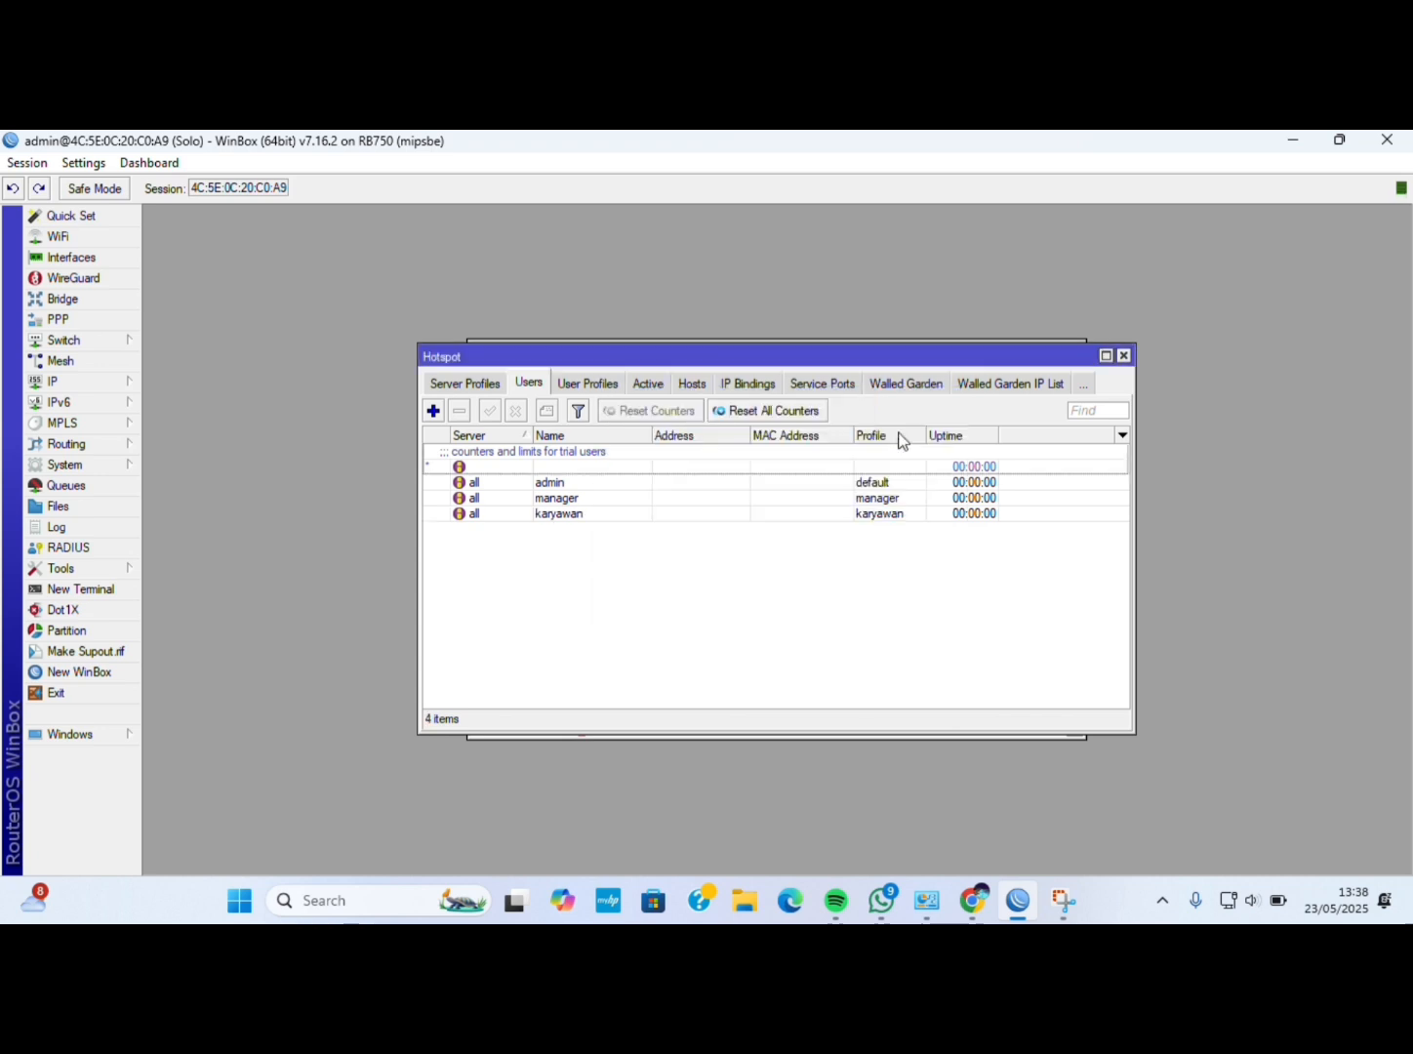
Add another hotspot user assigned the tamu profile.
click(433, 410)
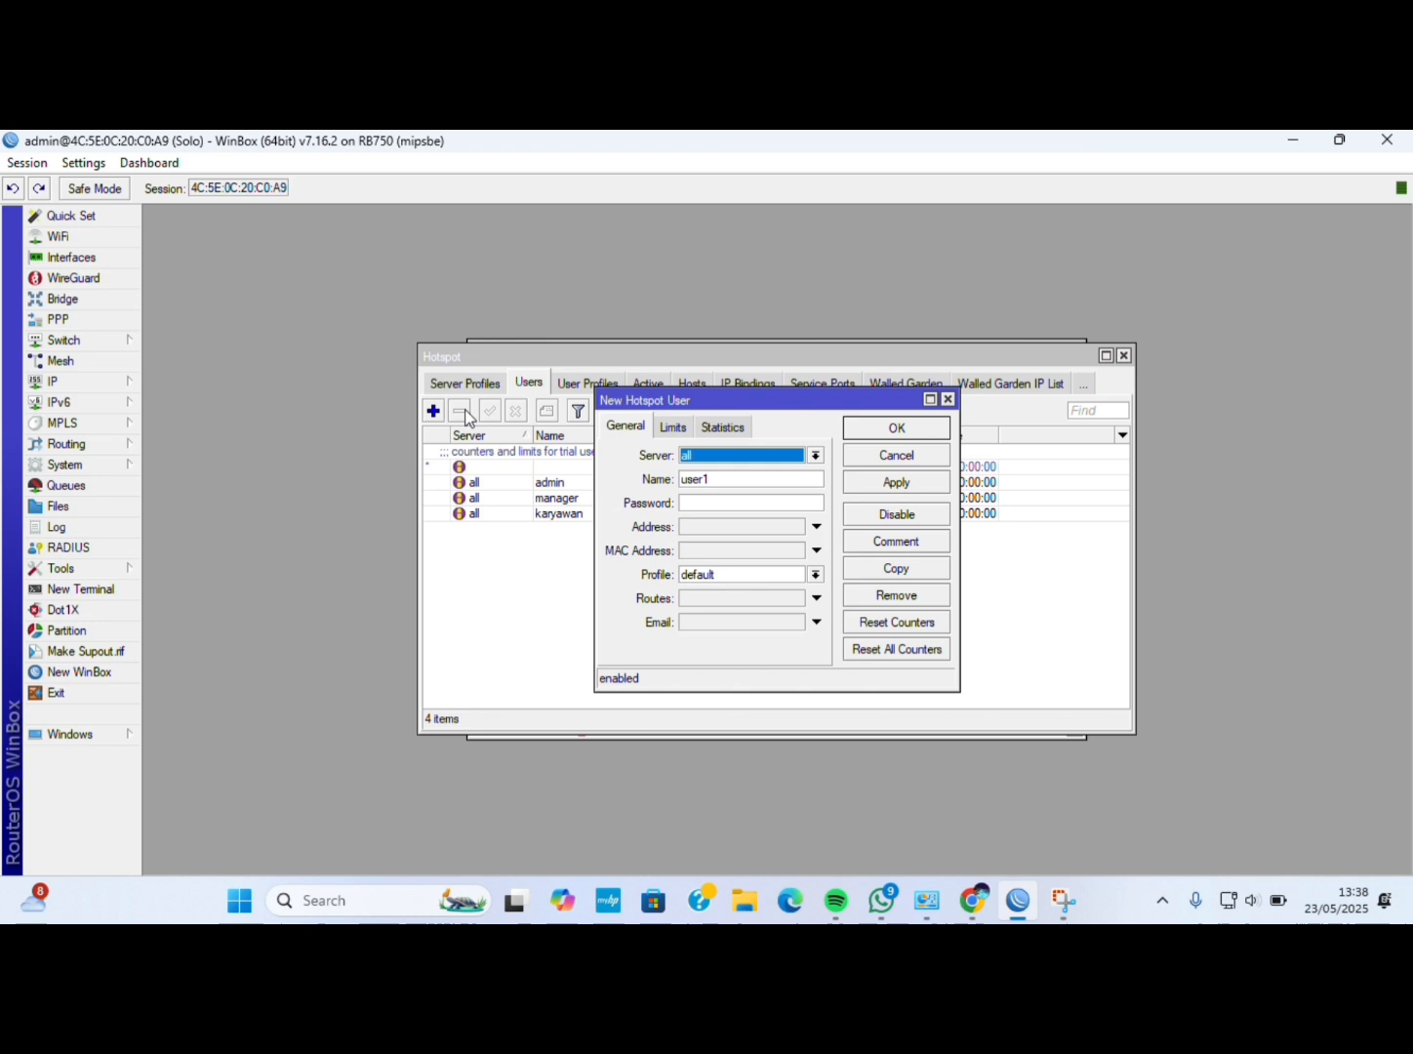
click(729, 479)
key(BackSpace)
key(BackSpace)
key(BackSpace)
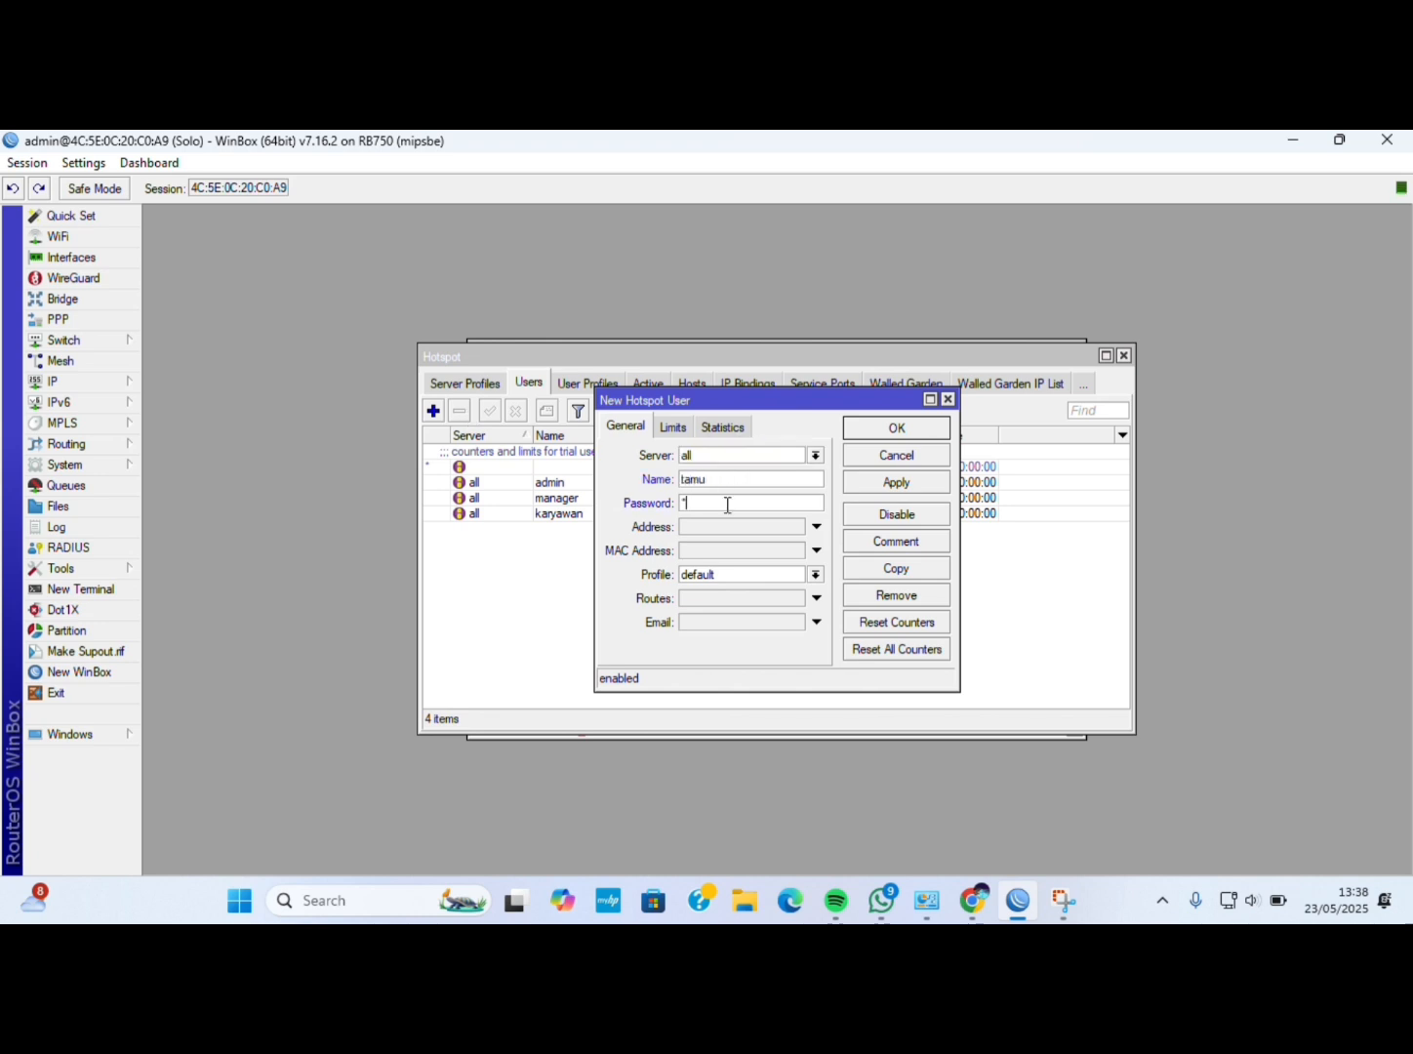
click(735, 573)
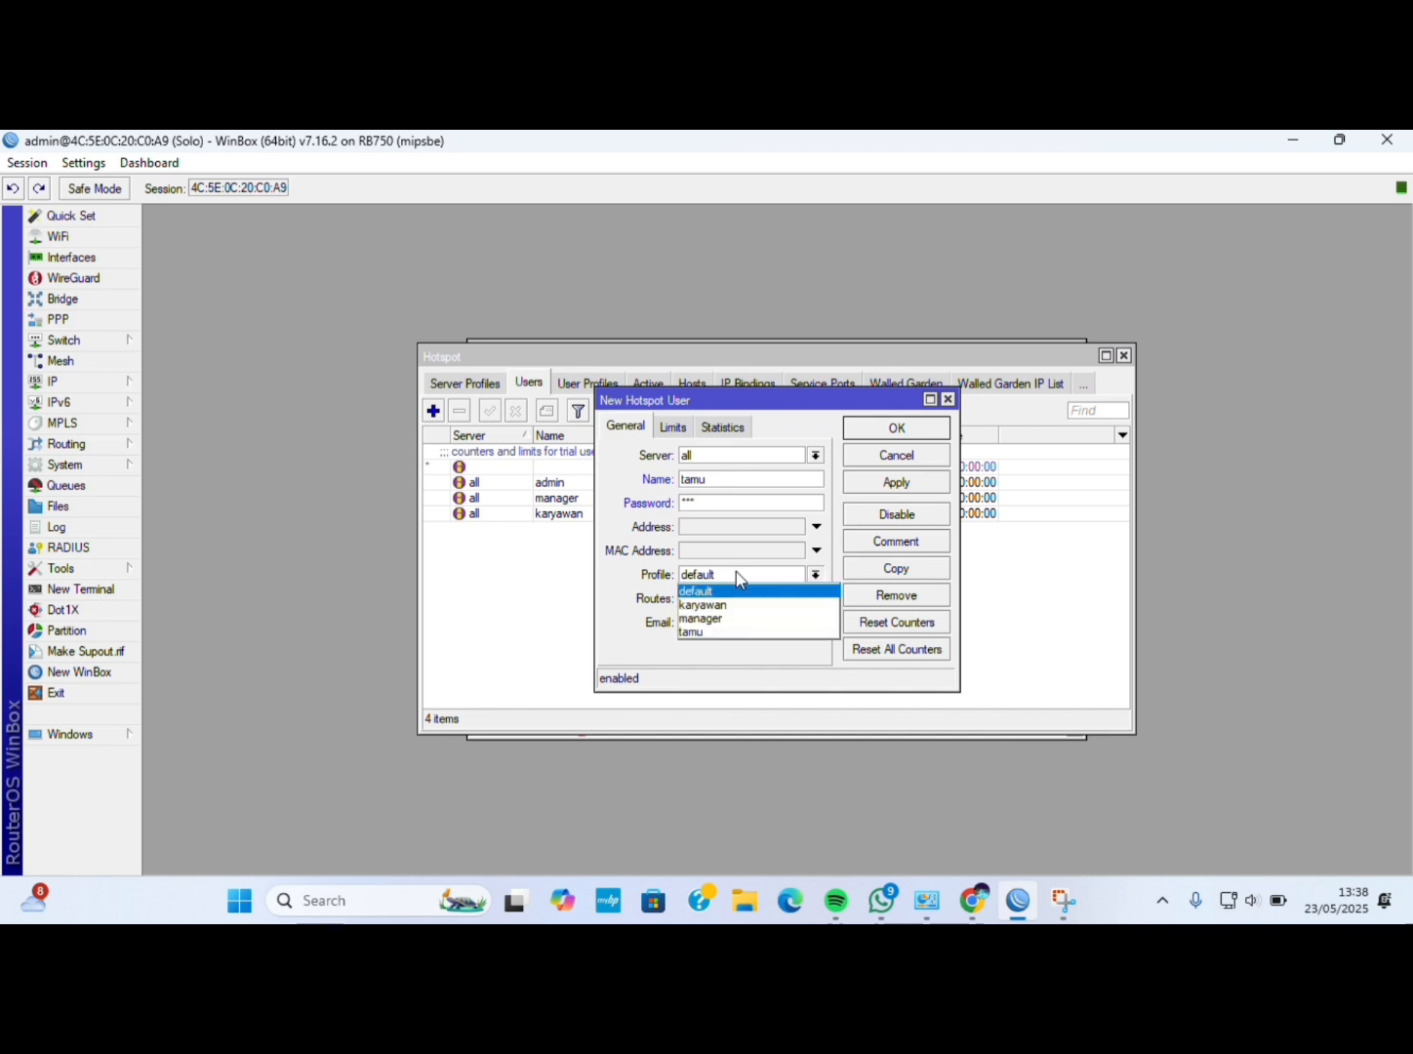
click(734, 636)
click(914, 484)
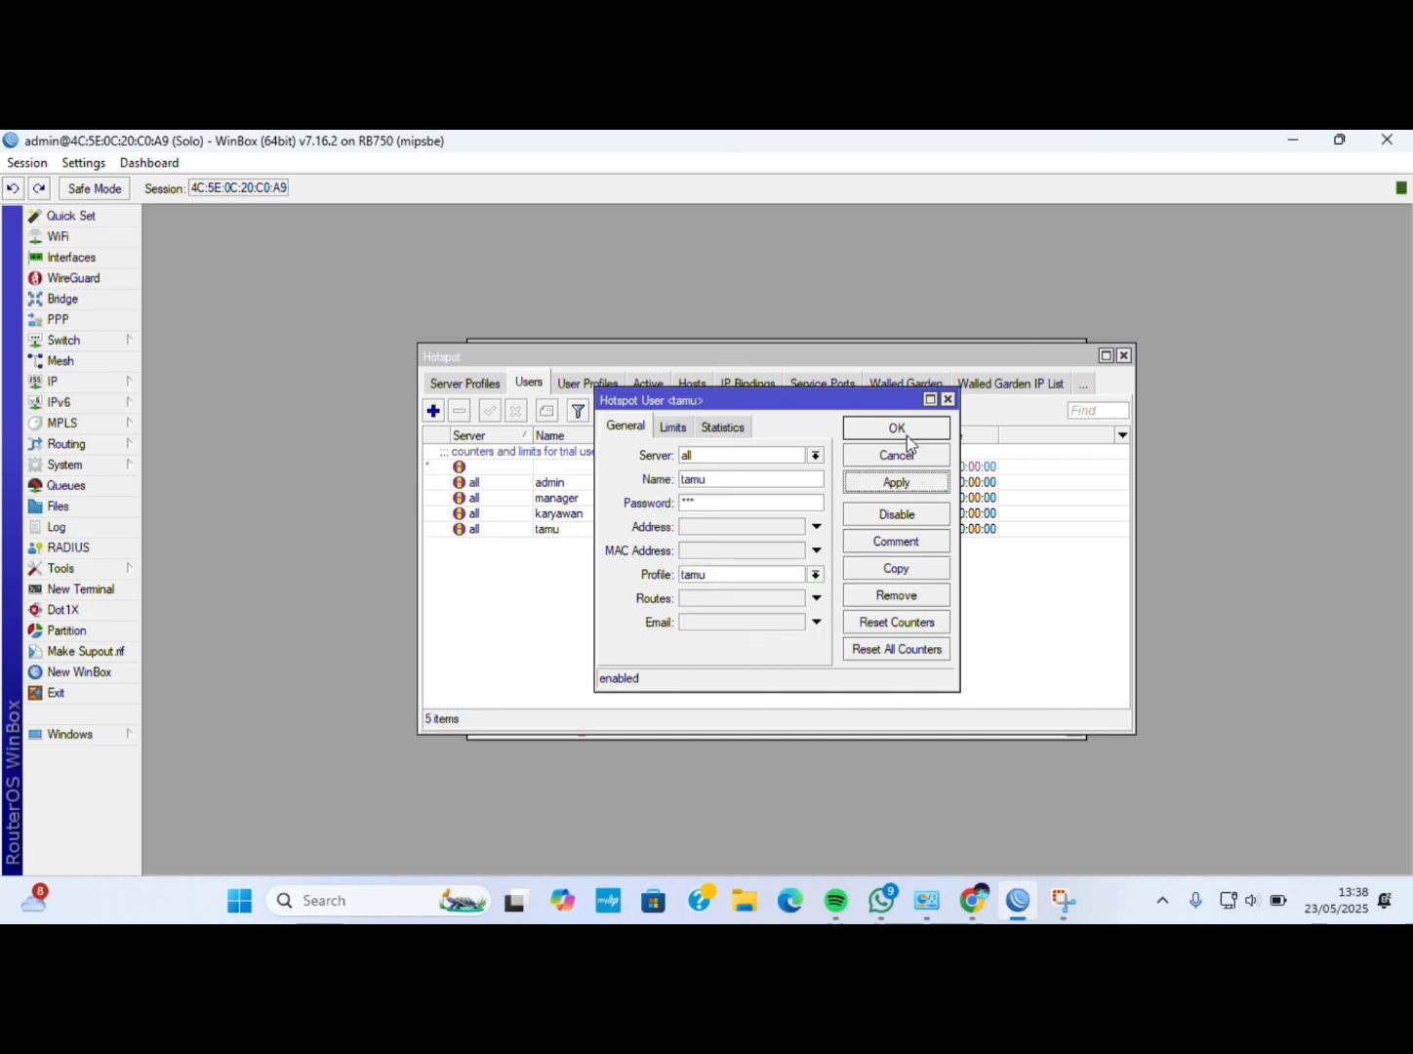
click(907, 429)
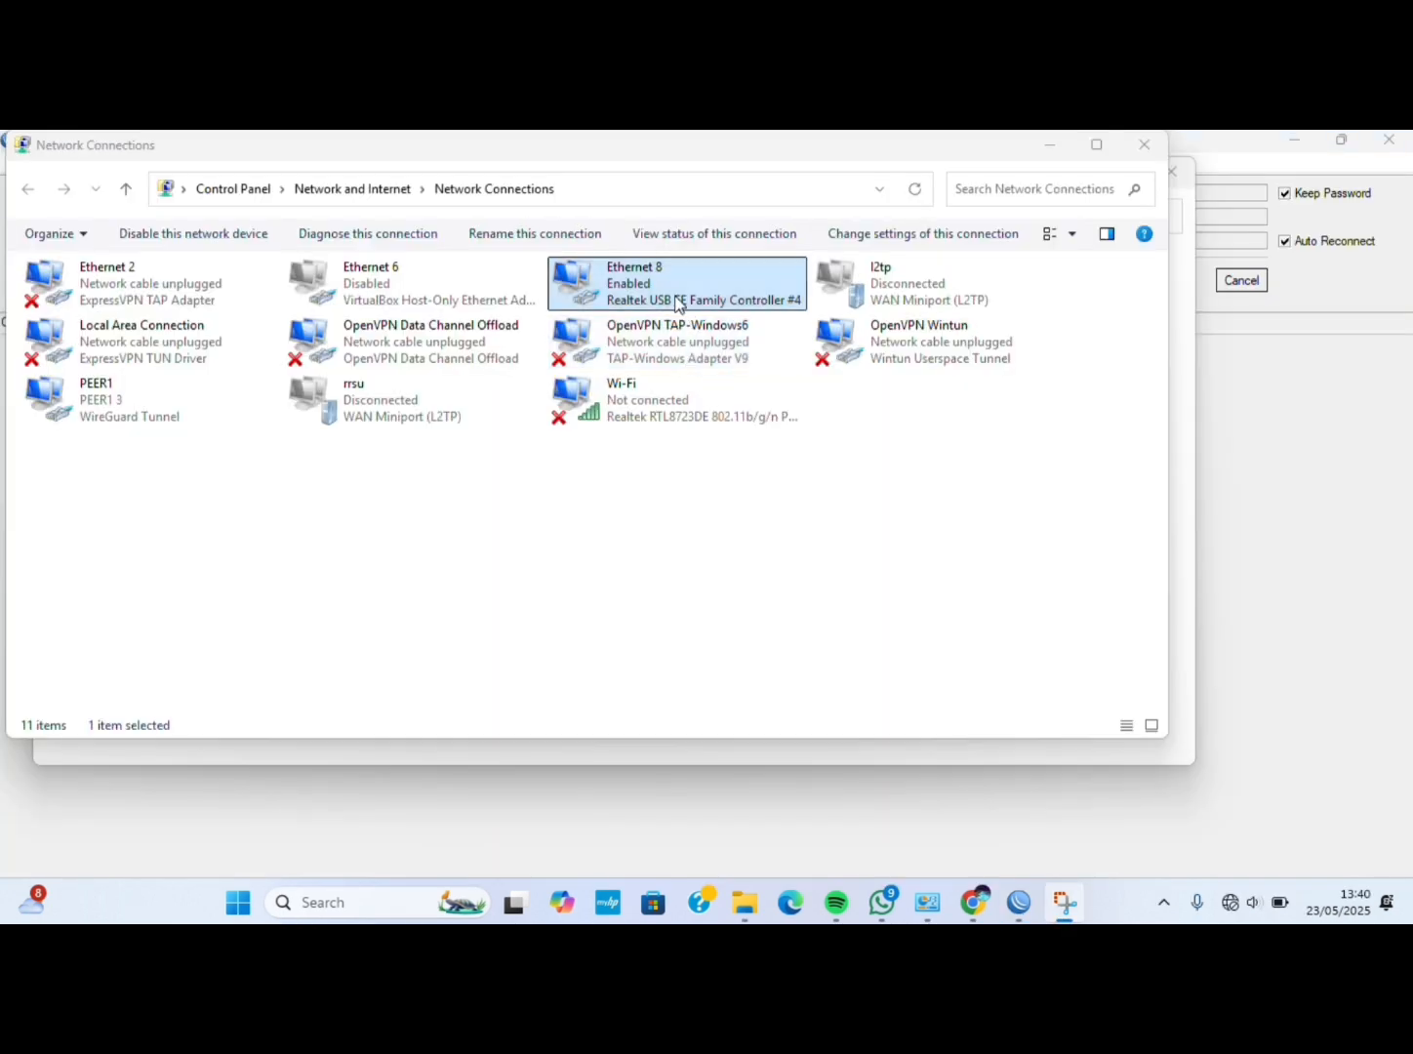
Check Ethernet 8's details: IPv4 192.168.0.100, gateway 192.168.0.1, then close them.
right_click(676, 296)
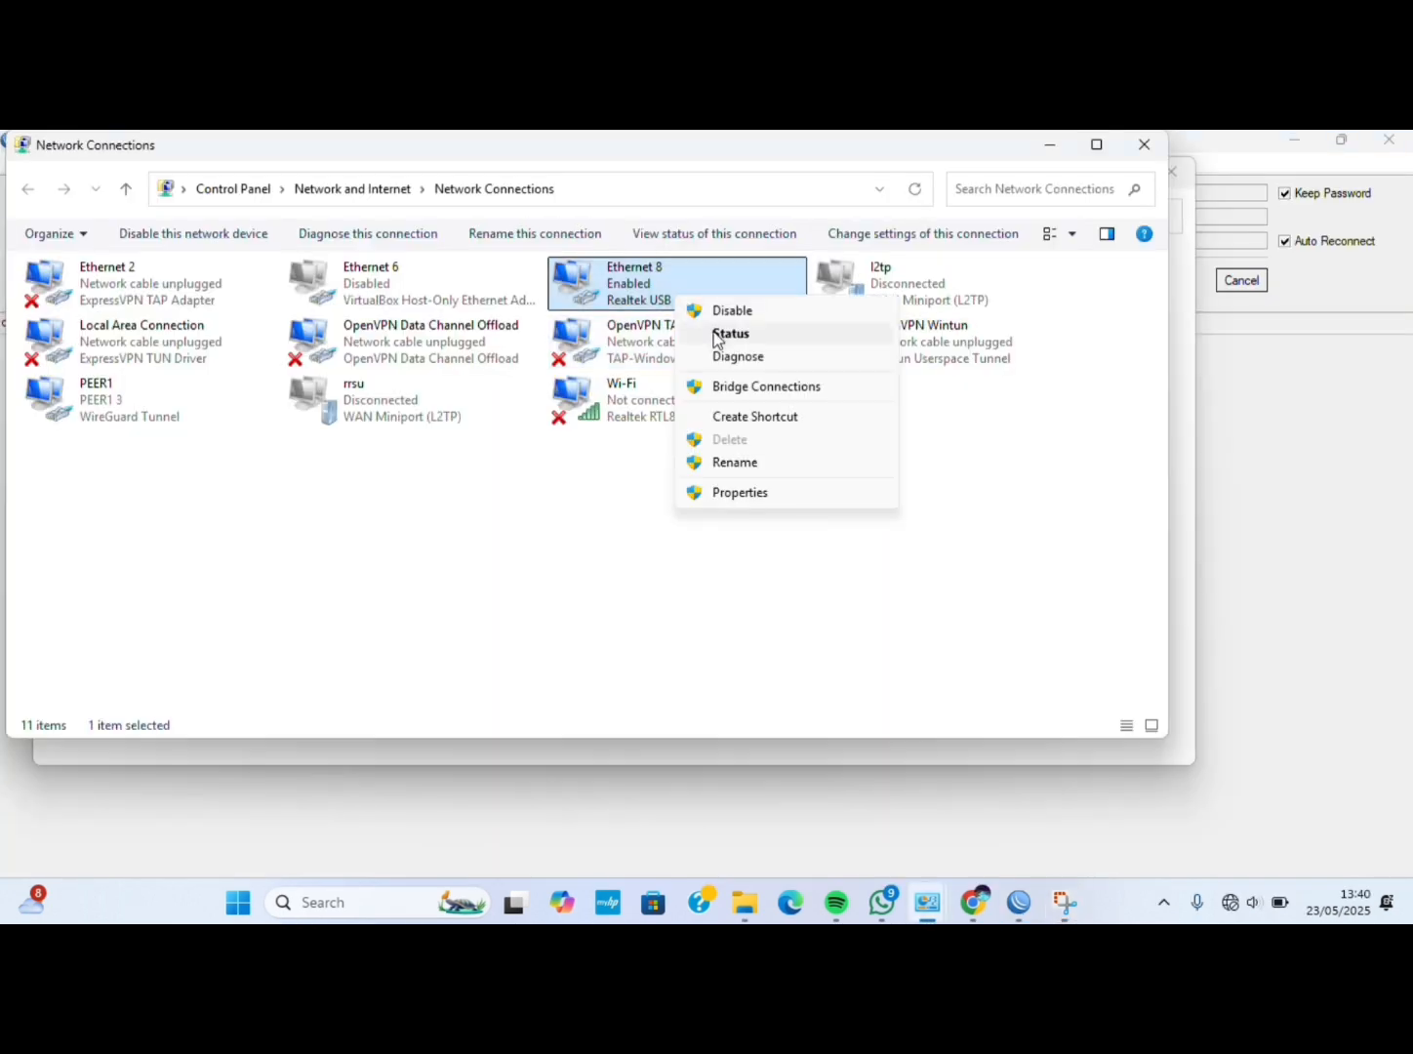
click(718, 335)
click(606, 507)
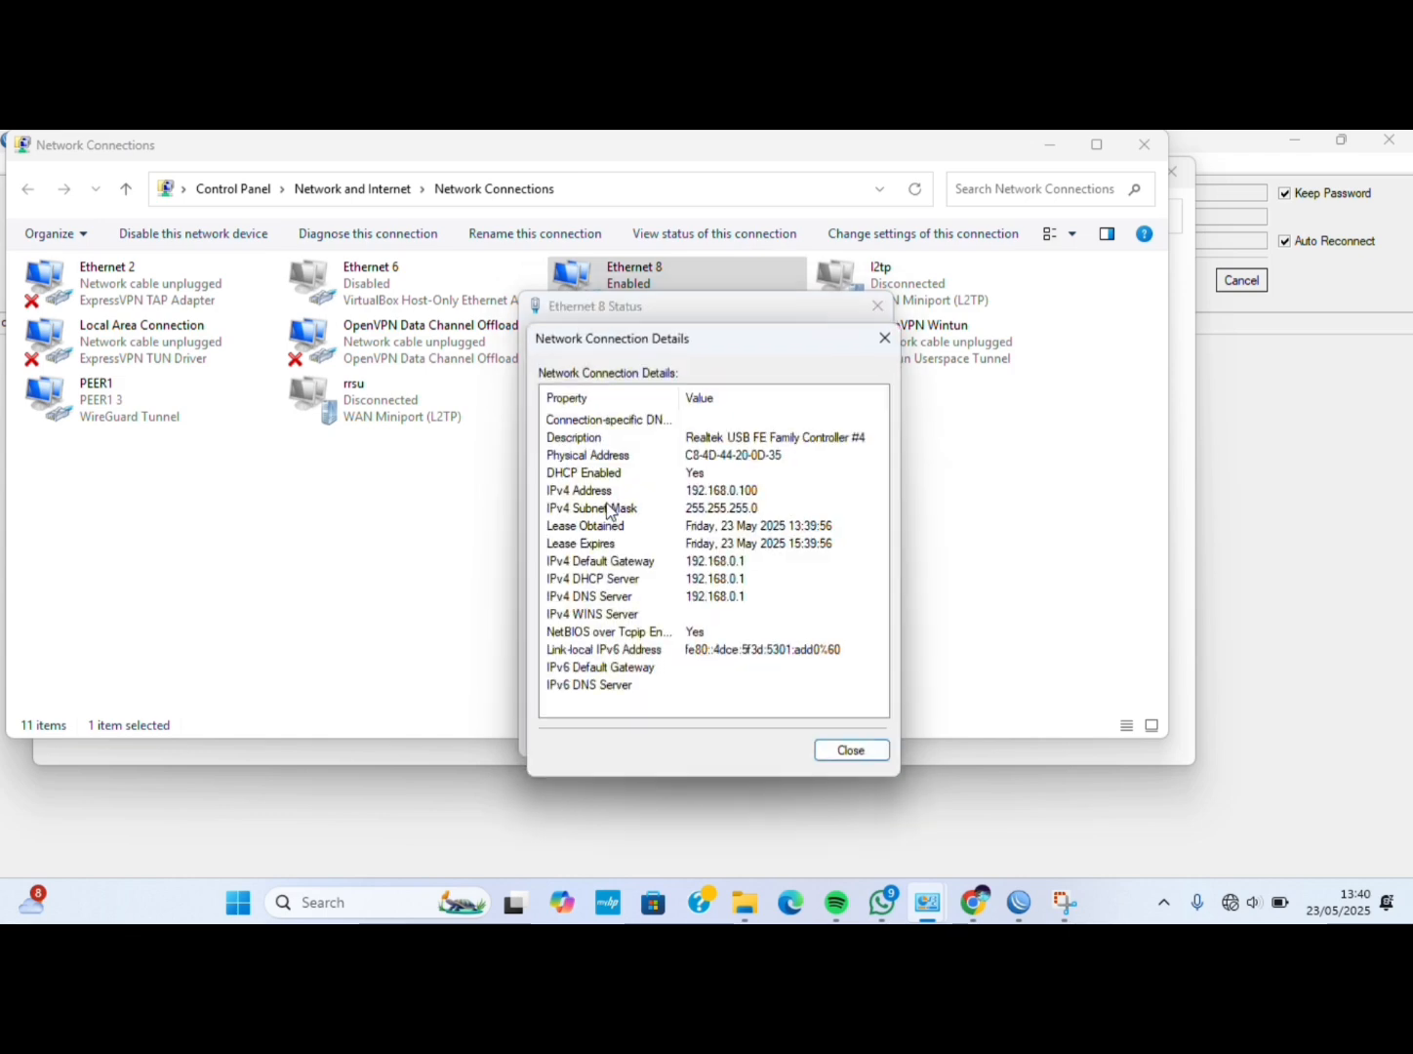
click(867, 752)
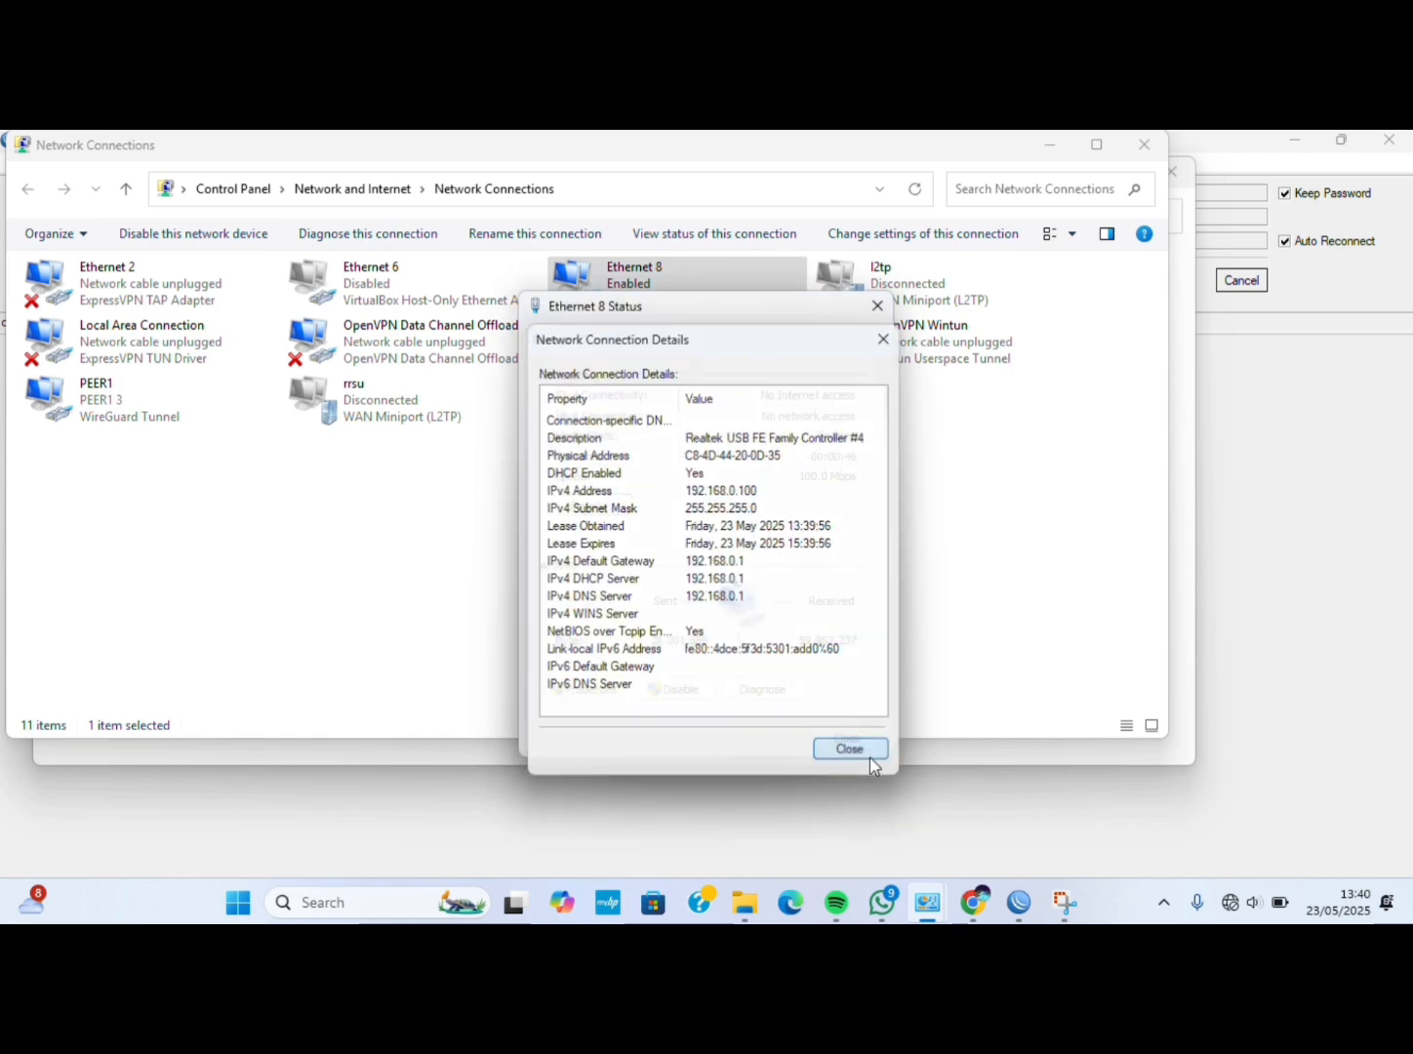
click(836, 736)
In a new Chrome tab, try 192.168.0.100, which refuses to connect.
click(972, 904)
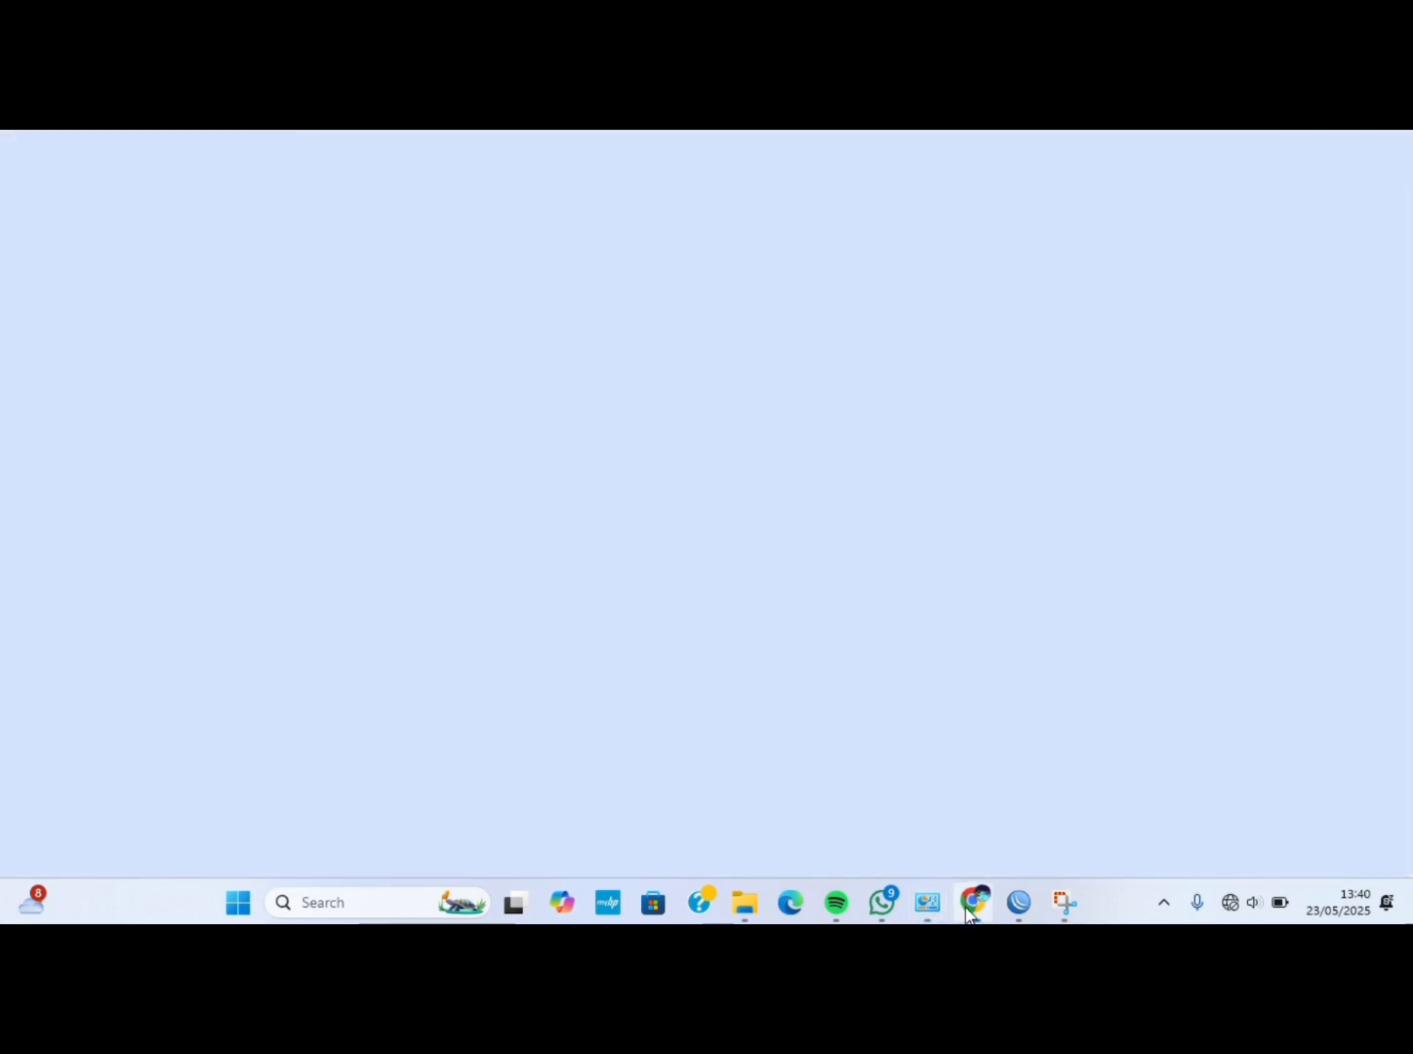
click(302, 148)
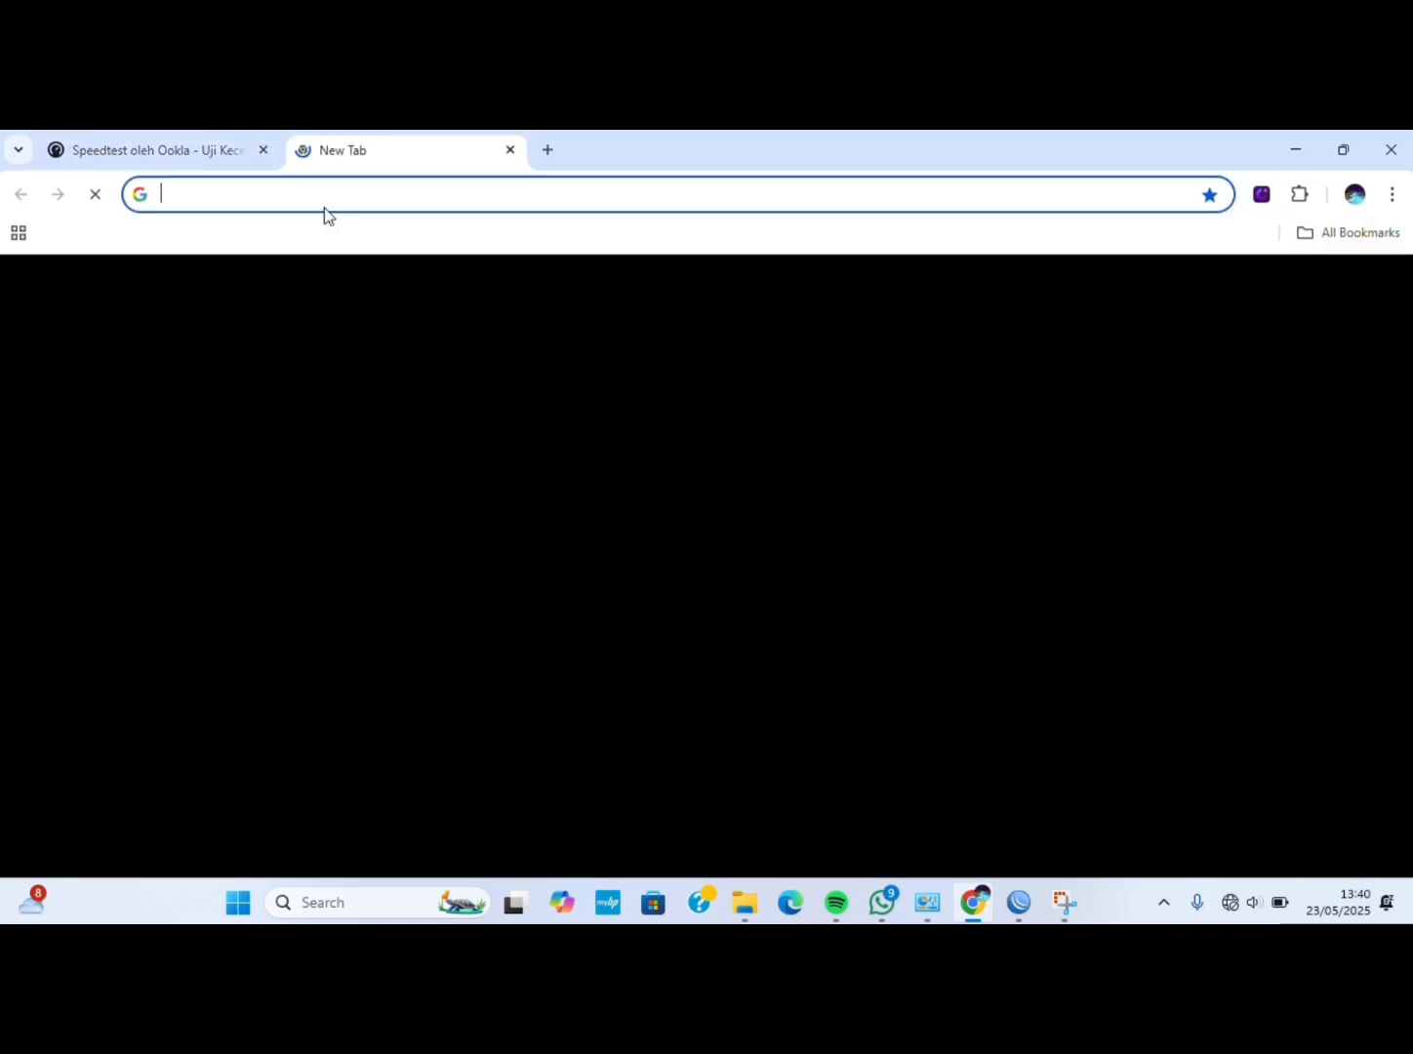
text(192.1)
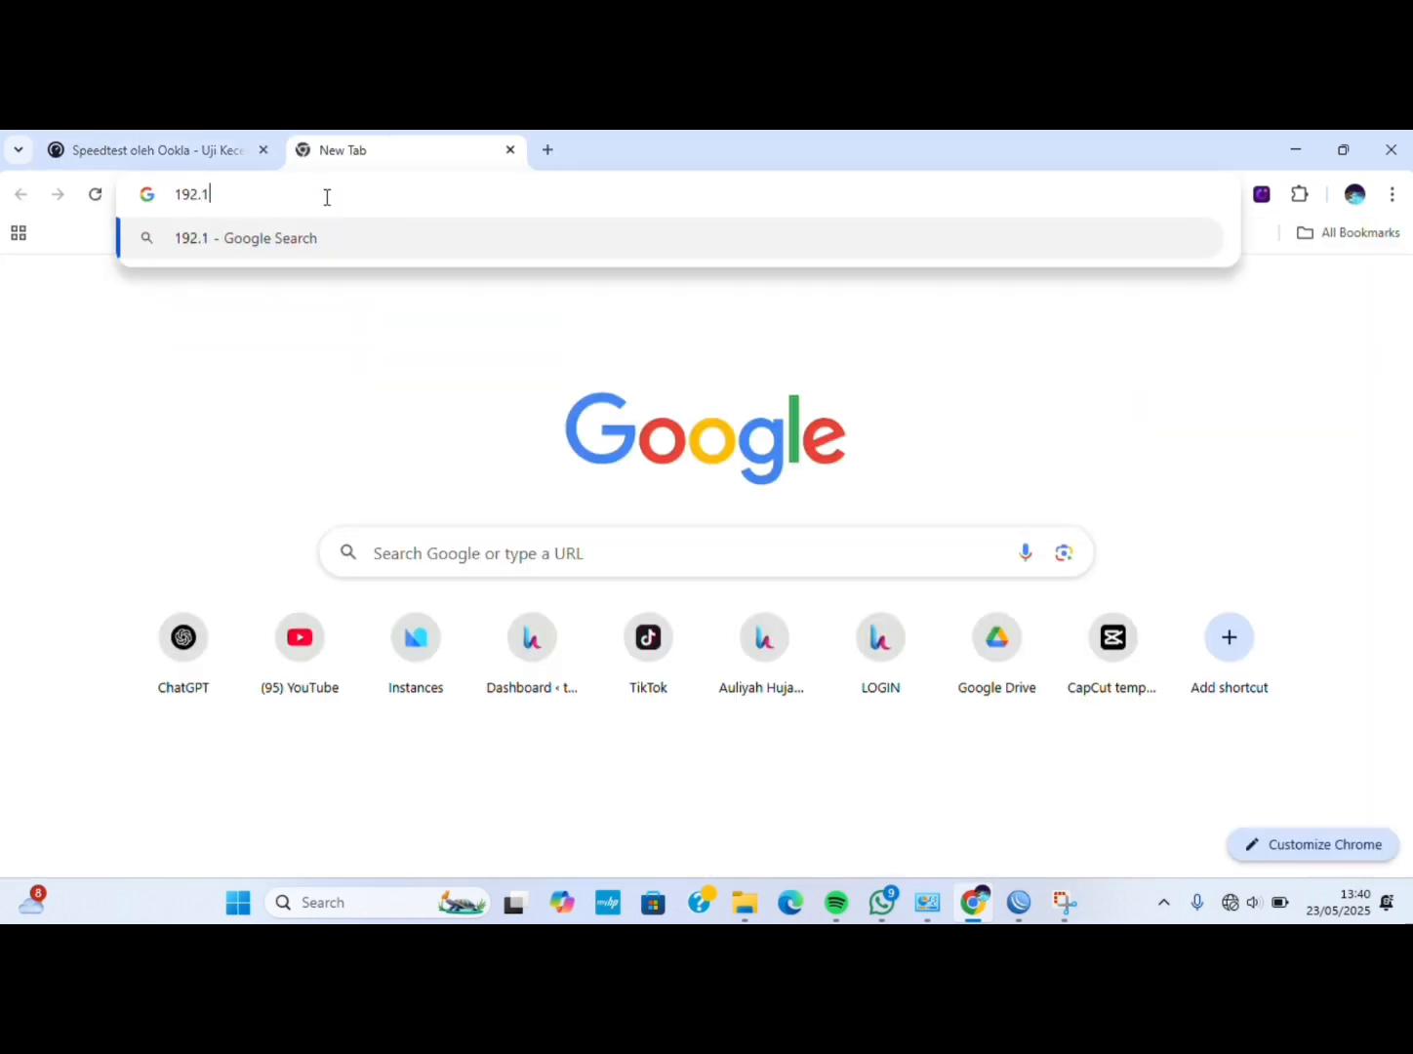
text(68.0.)
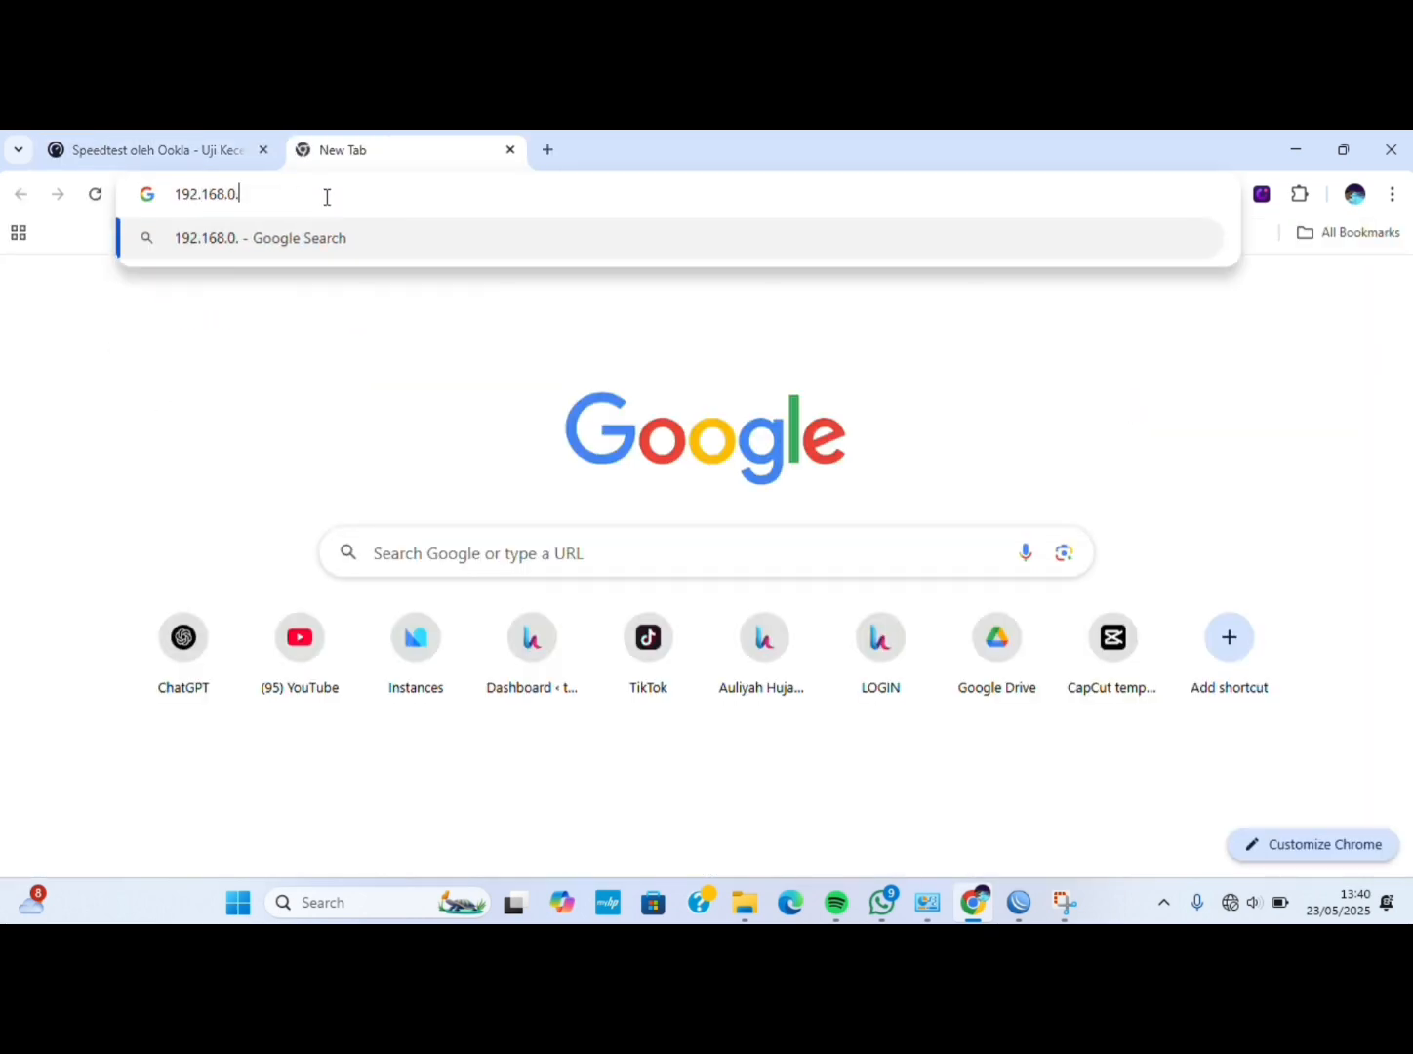
text(100)
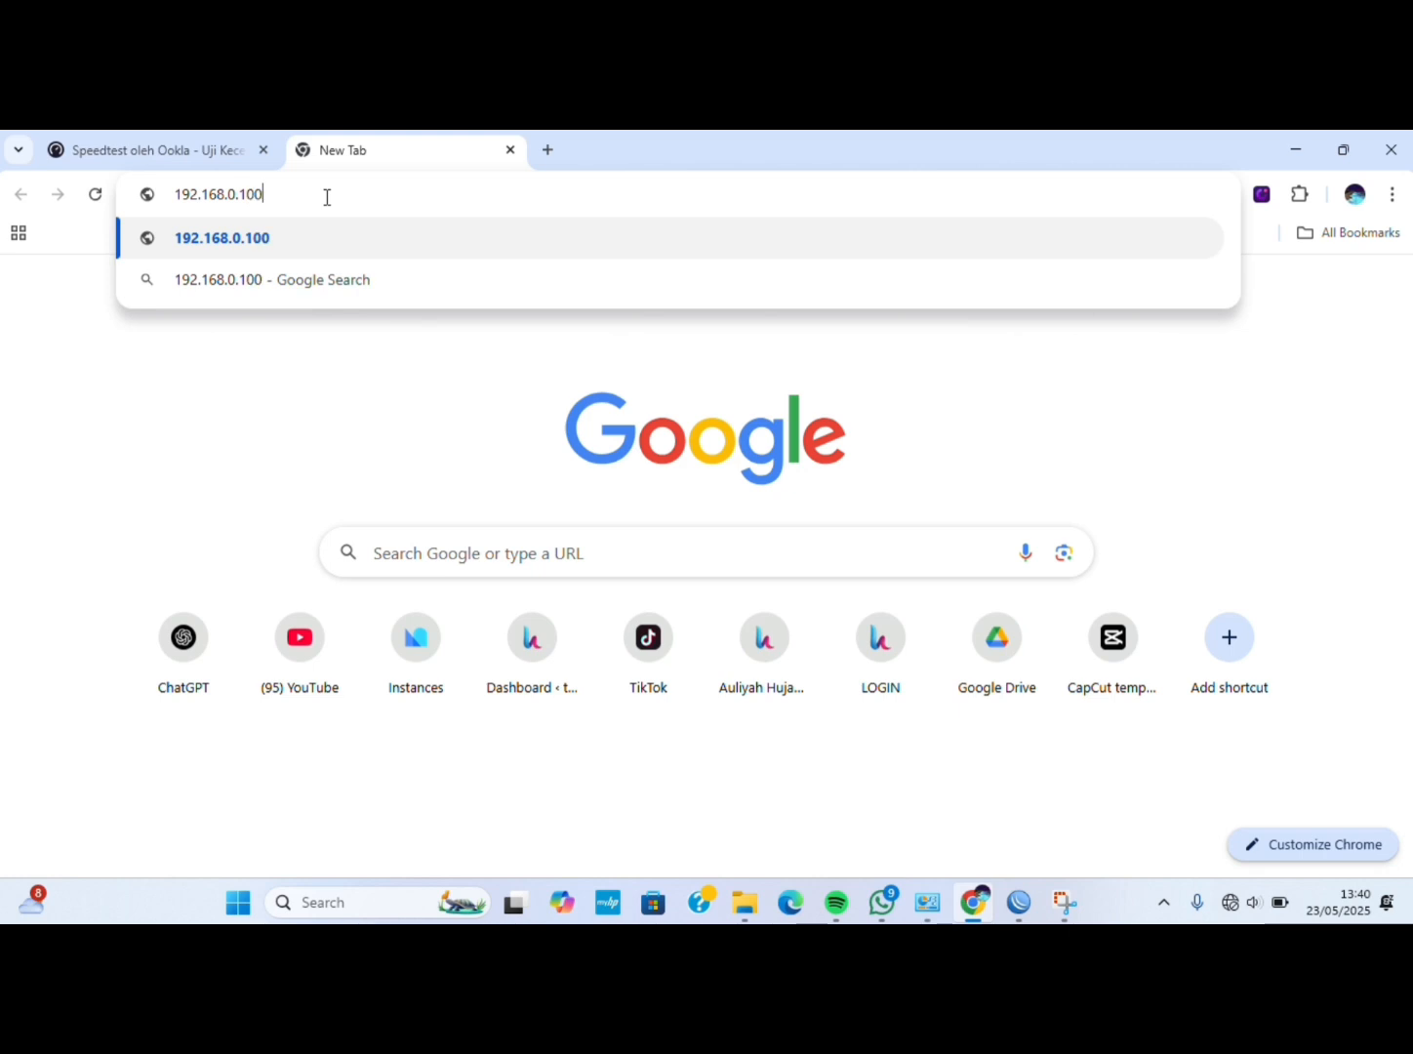
click(315, 227)
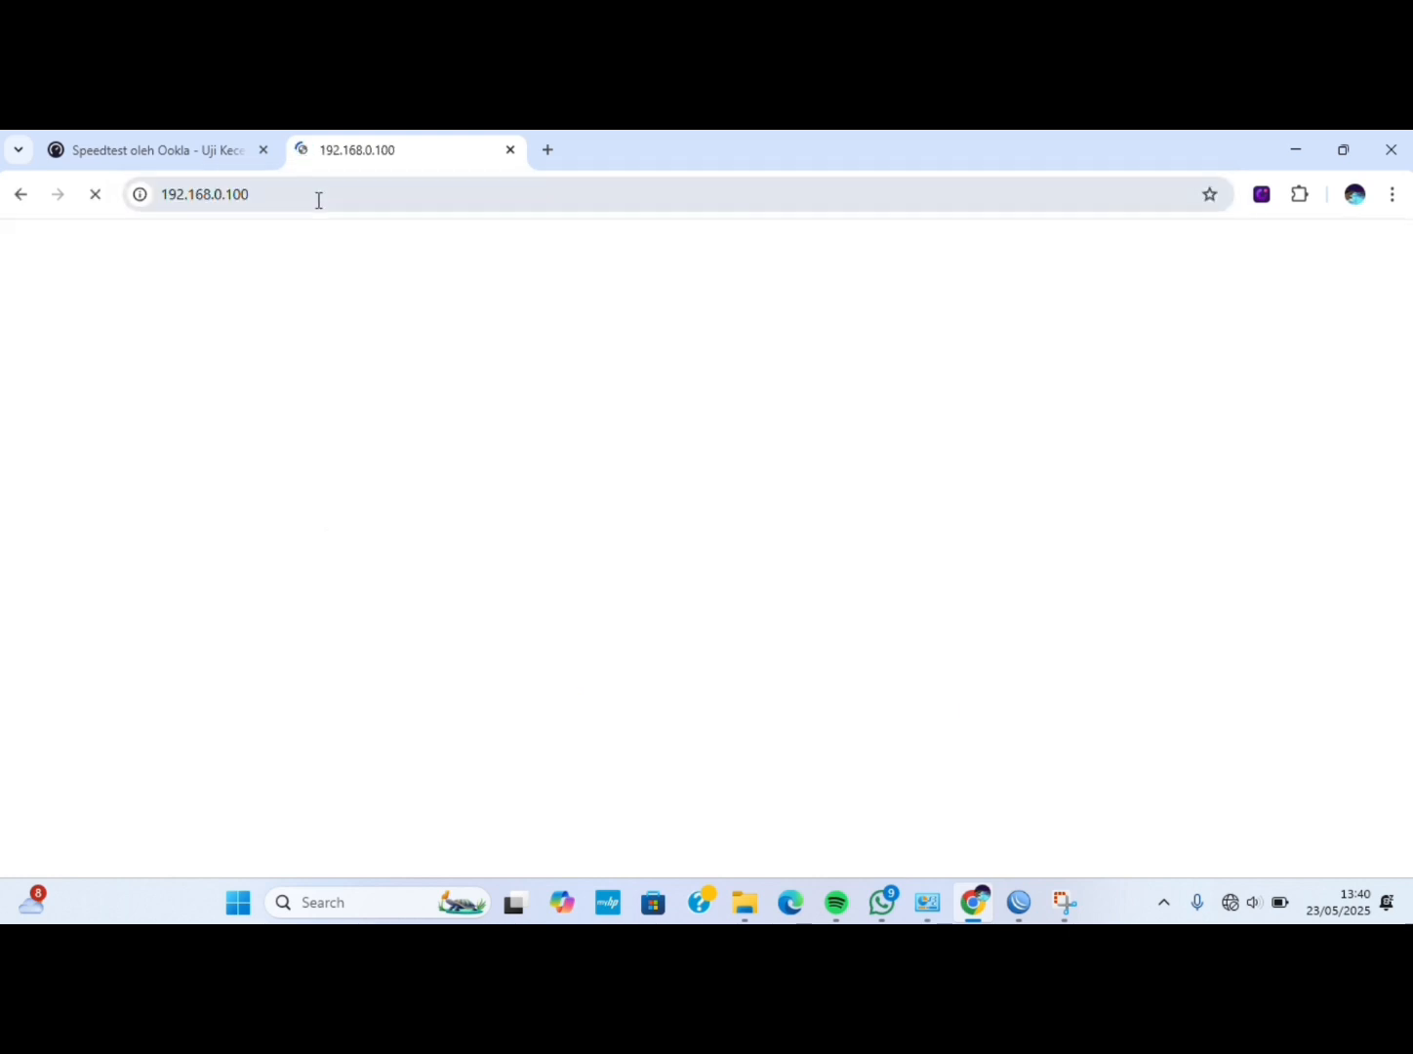
Load the router admin page at 192.168.0.1 instead.
click(318, 200)
key(BackSpace)
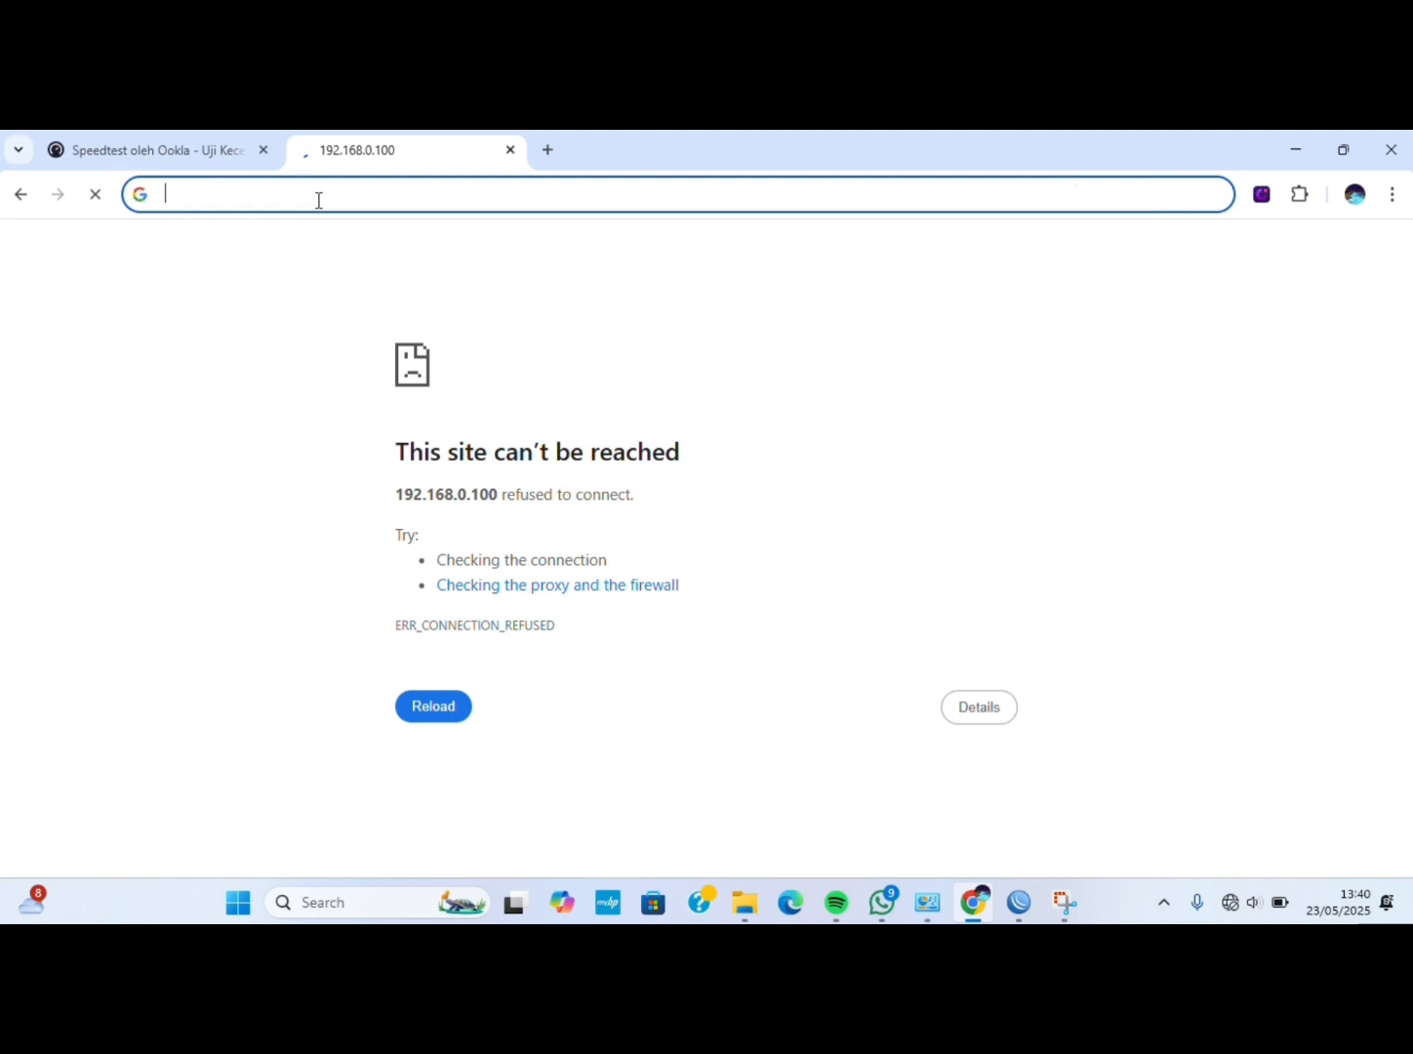
text(192.1)
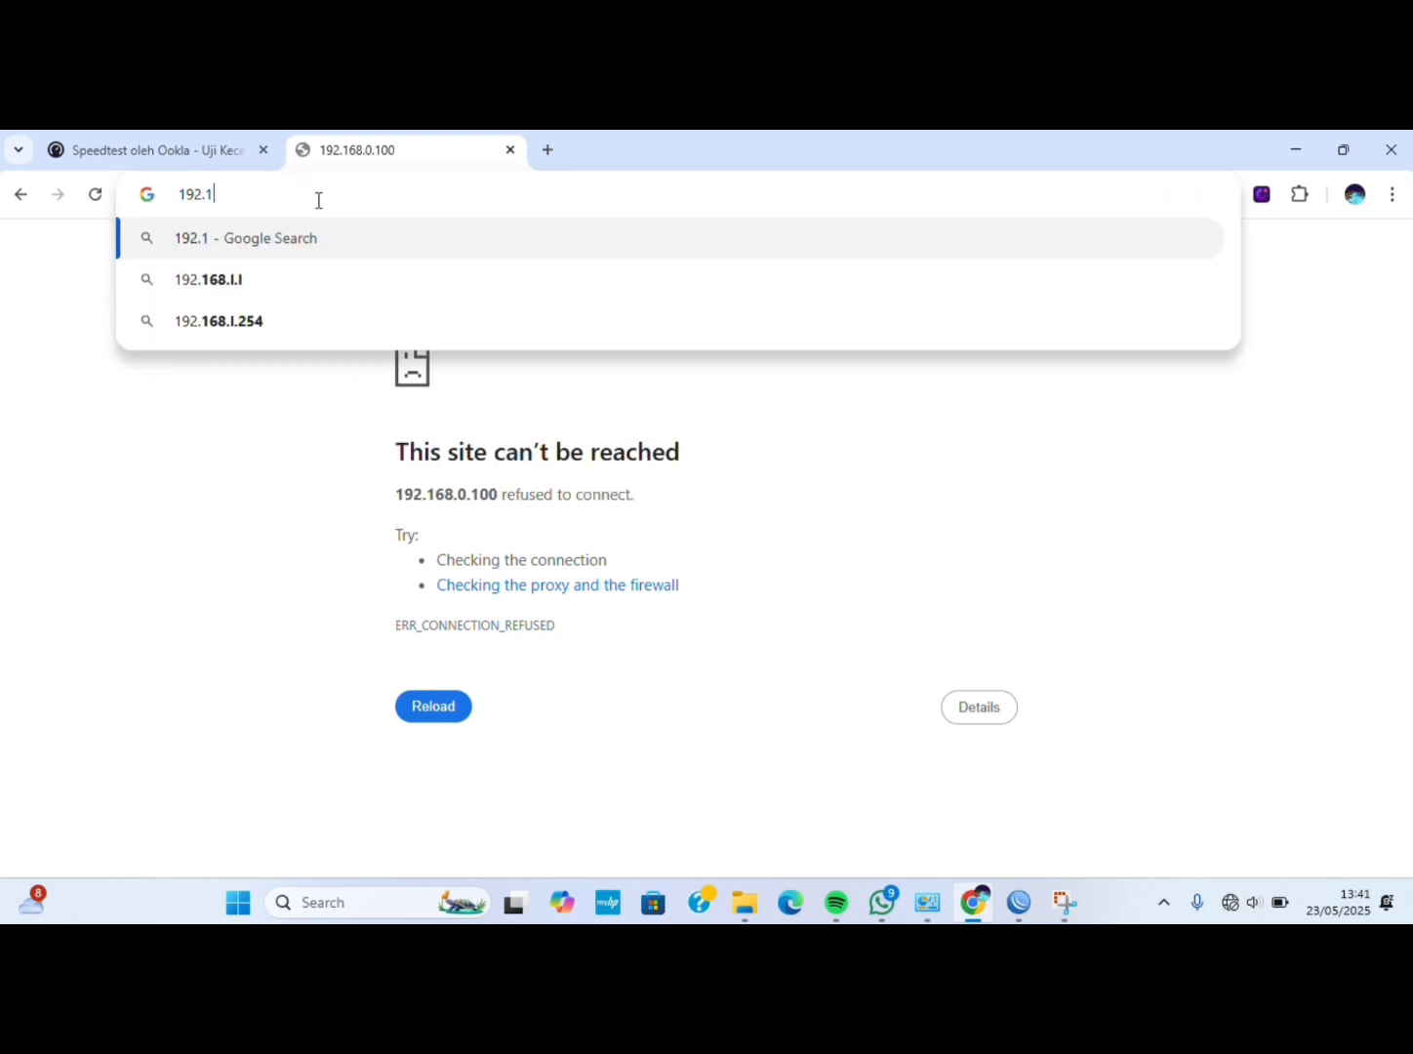
text(68.0.0)
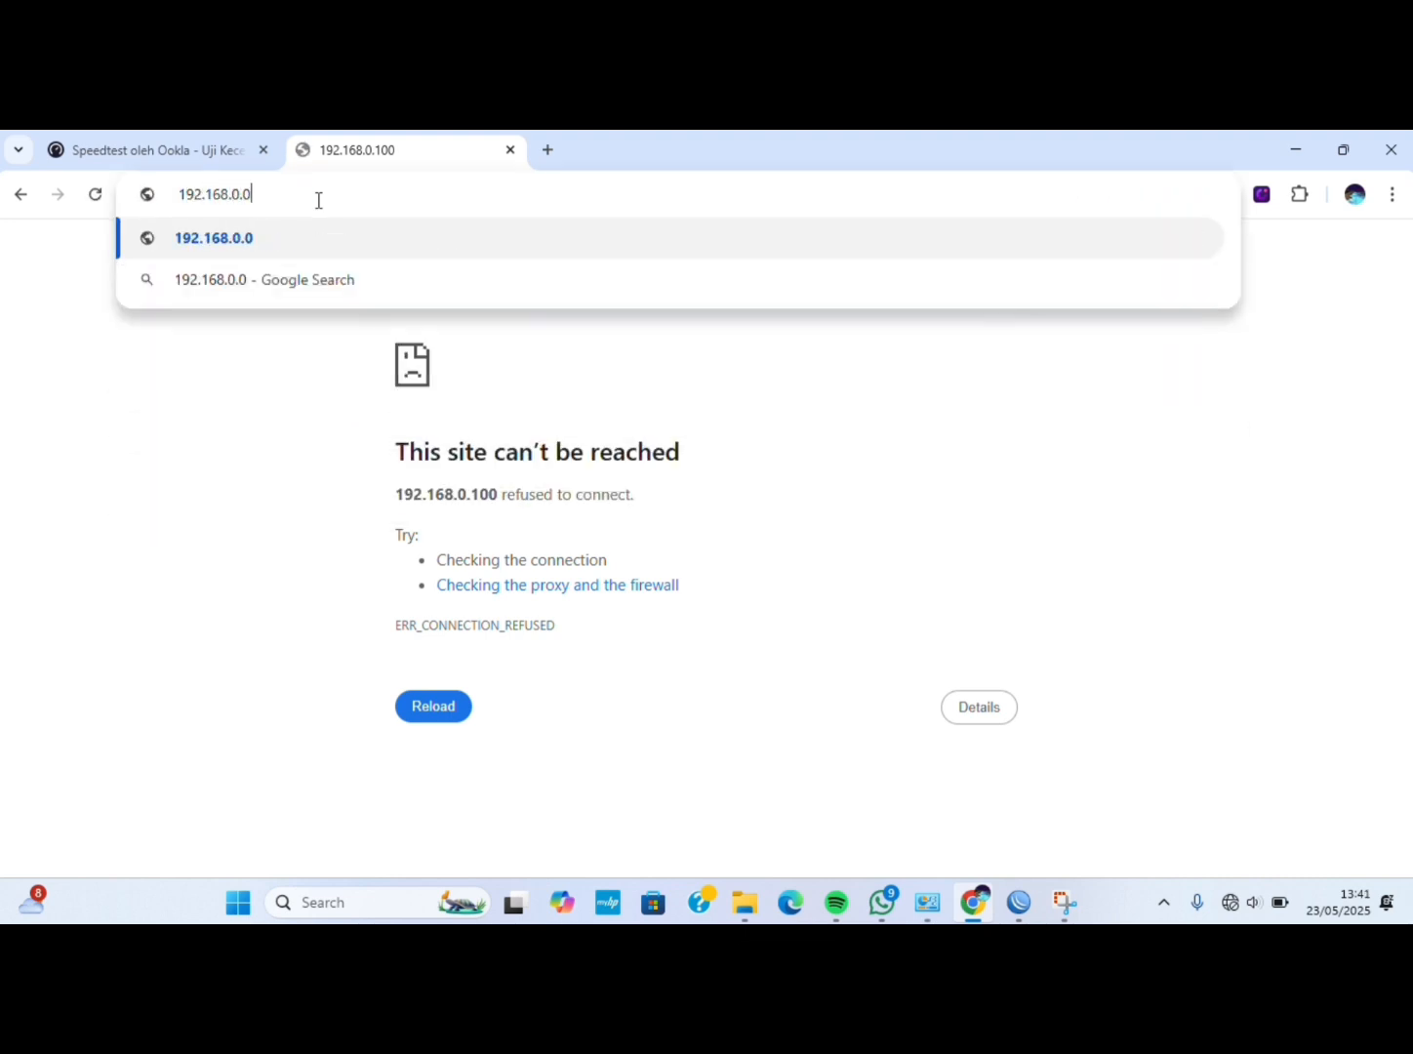
key(BackSpace)
text(1)
key(Return)
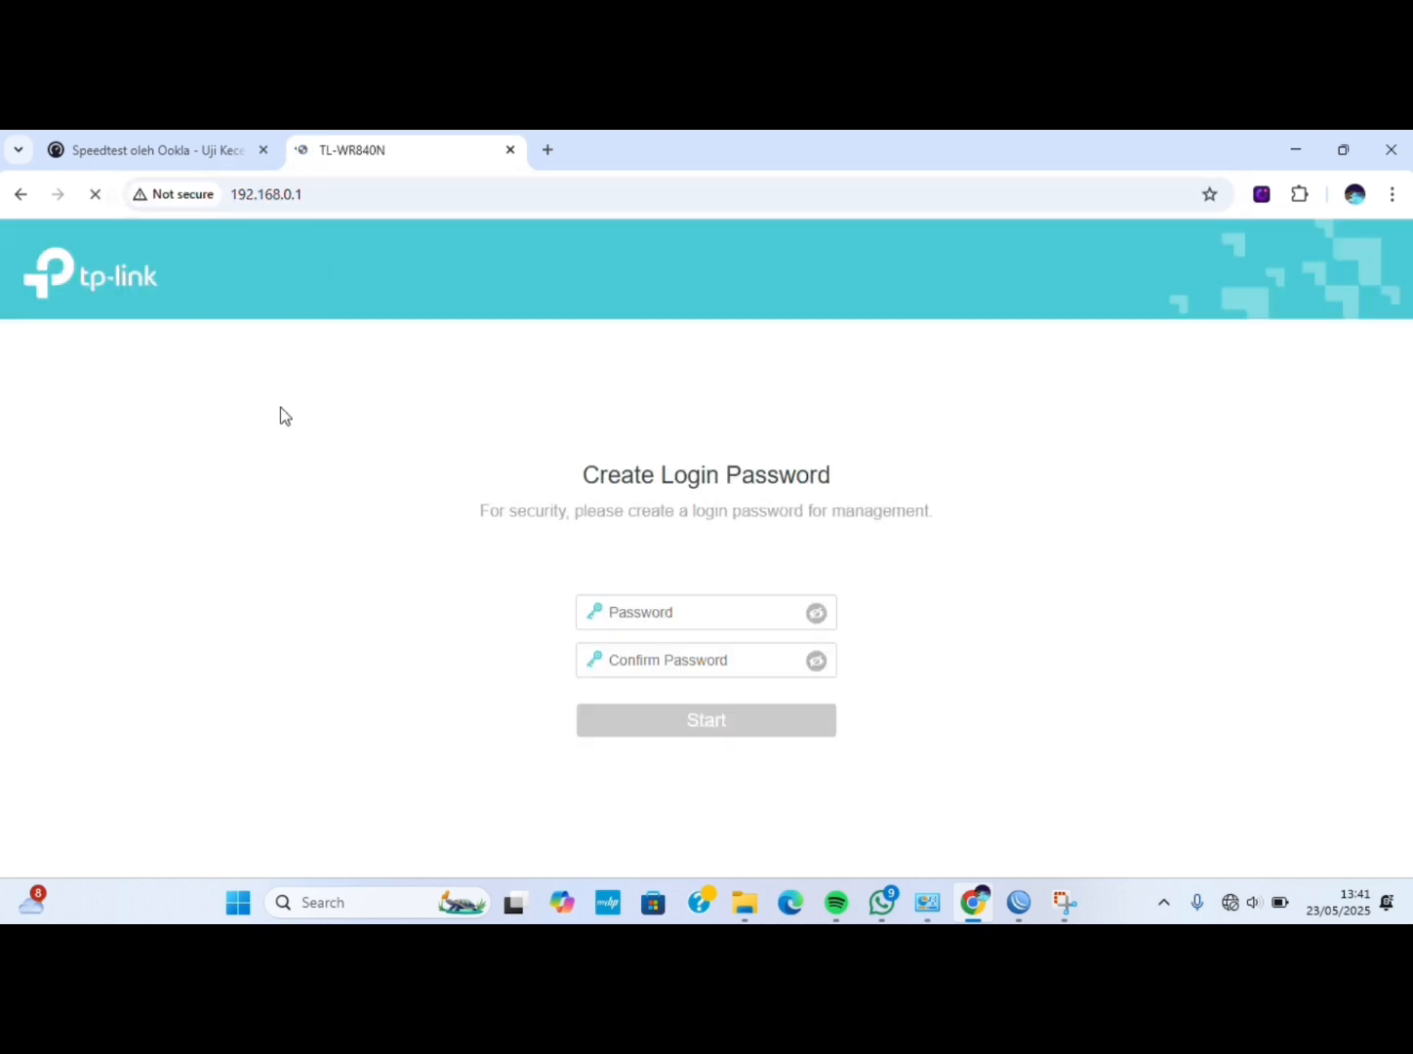
Enter and confirm a new router login password, and dismiss the Tether app banner.
click(740, 605)
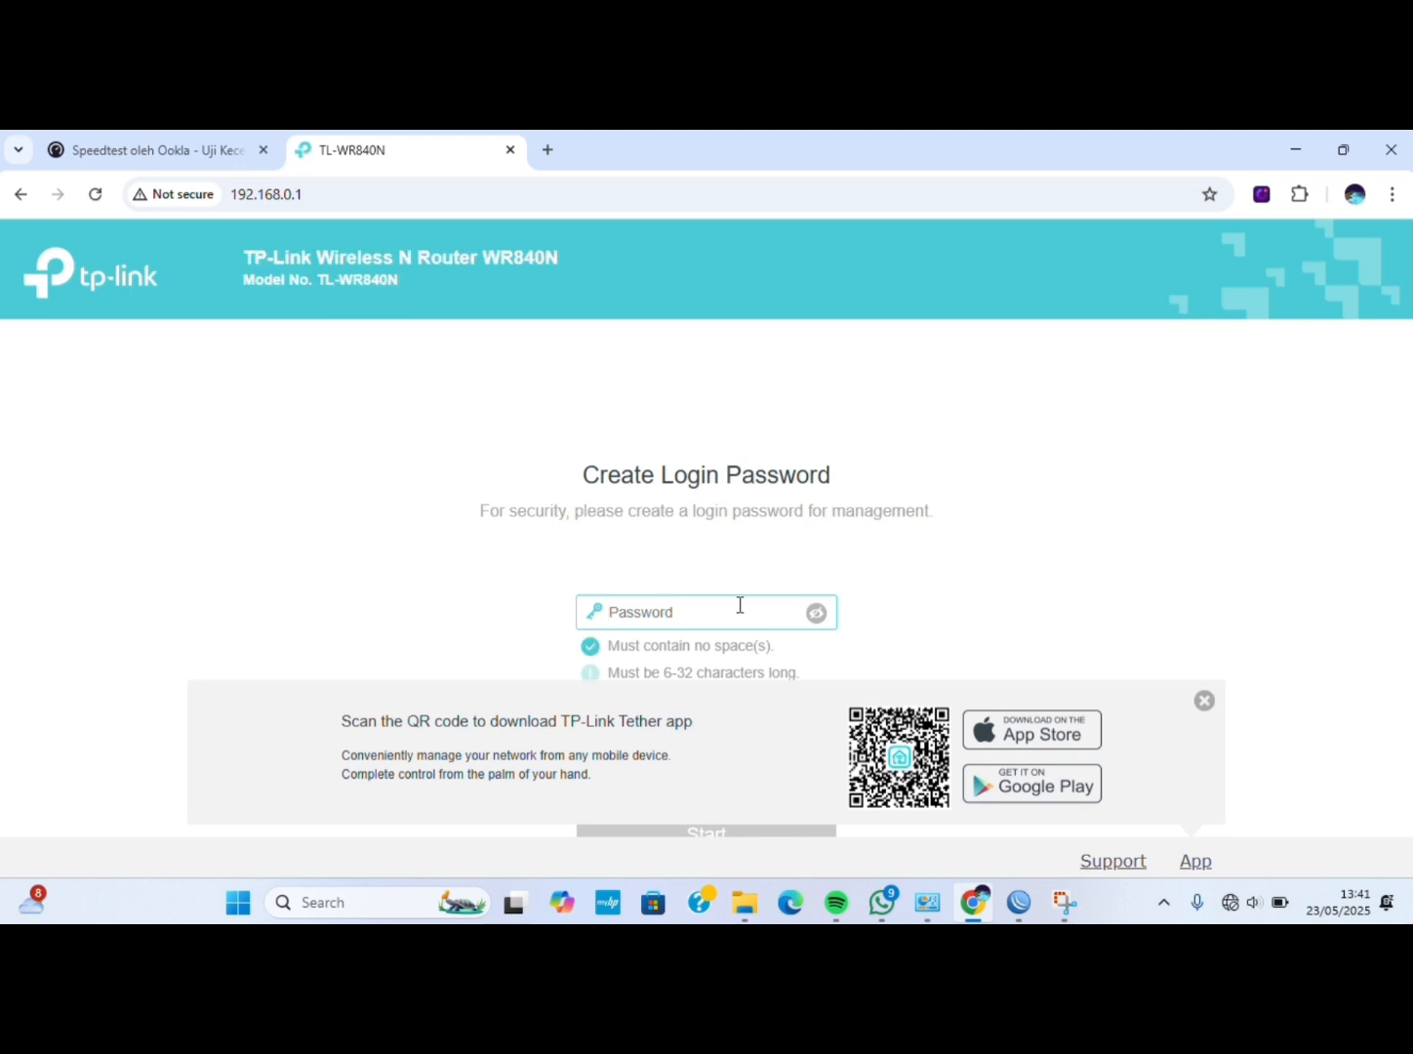
text(a•••••••)
click(886, 625)
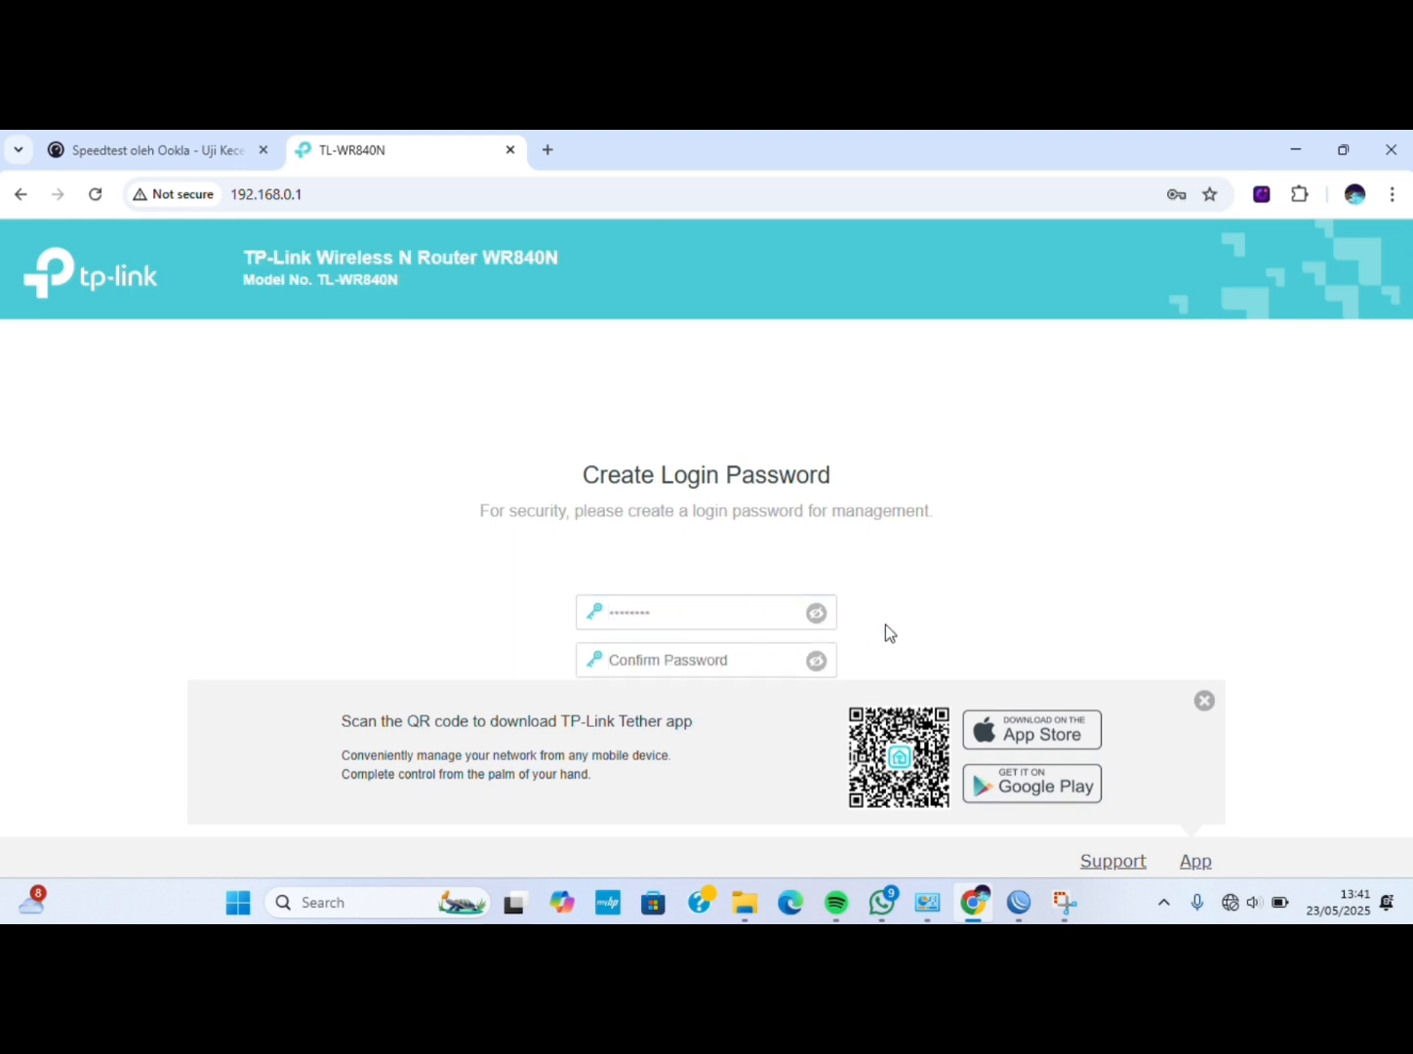
click(754, 660)
text(••••••••)
click(1207, 702)
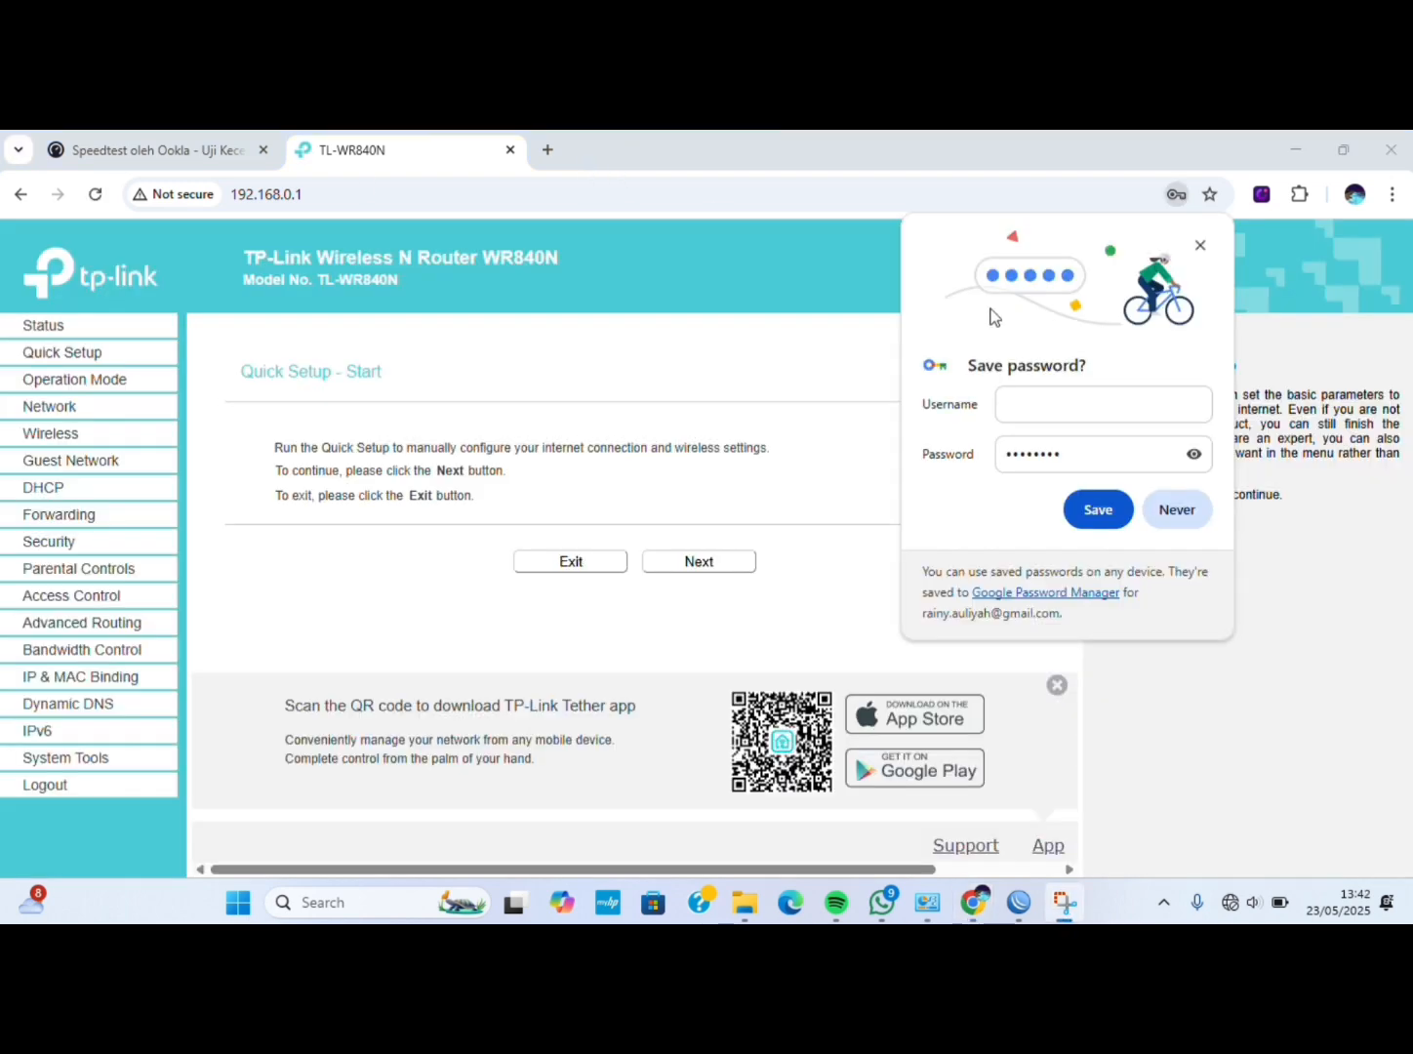
Dismiss the save-password prompt and choose Access Point operation mode.
click(1201, 246)
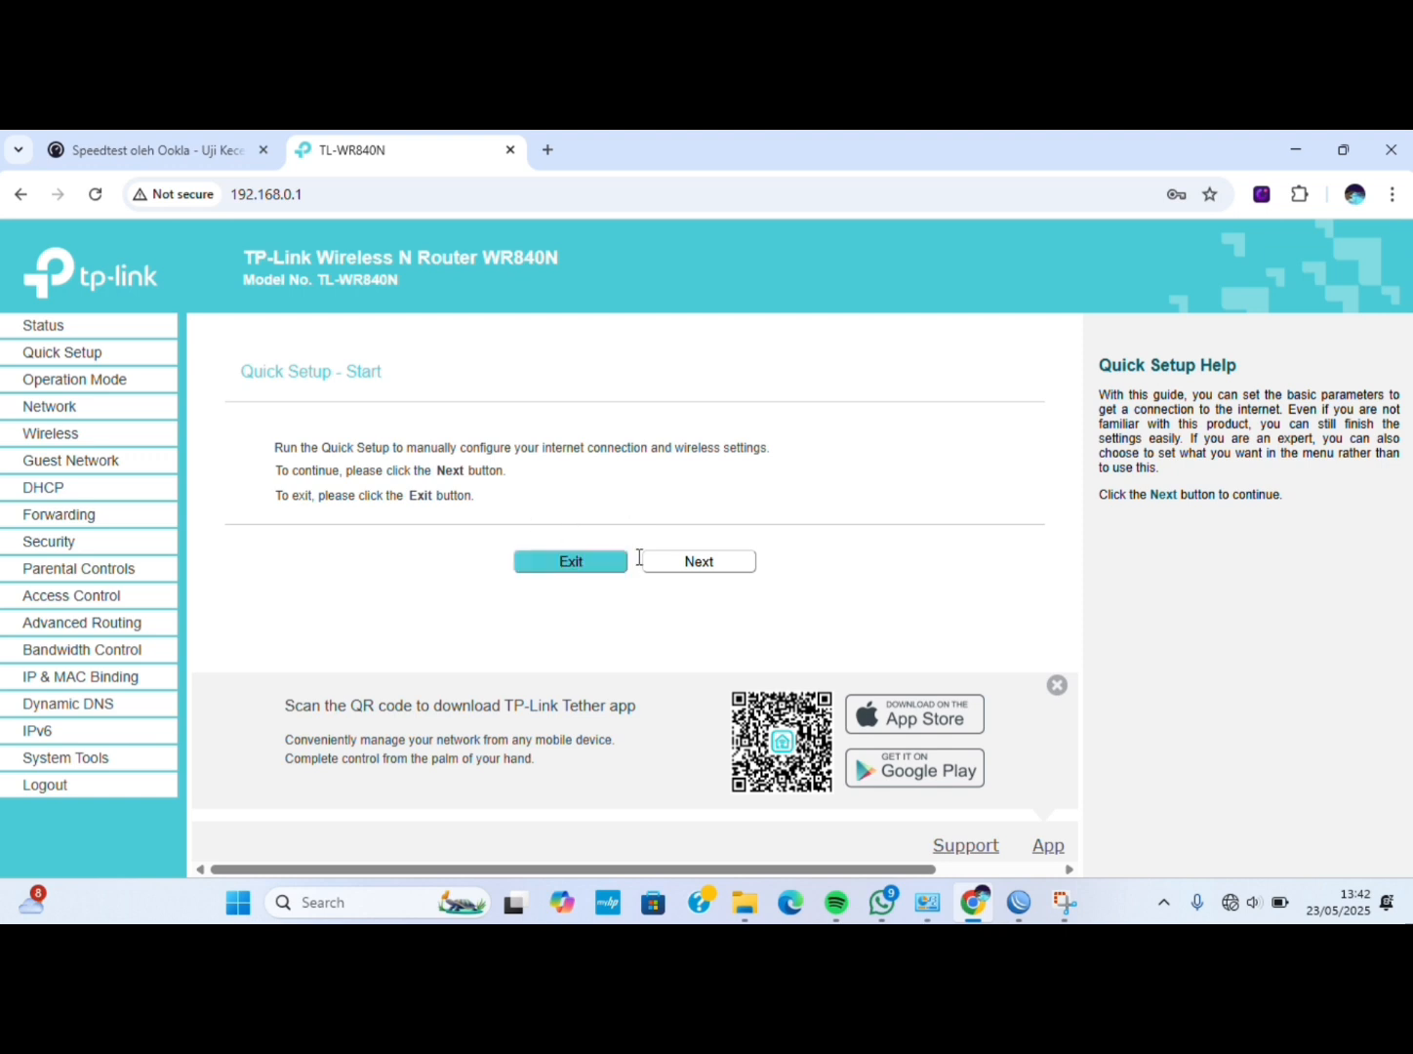
click(673, 565)
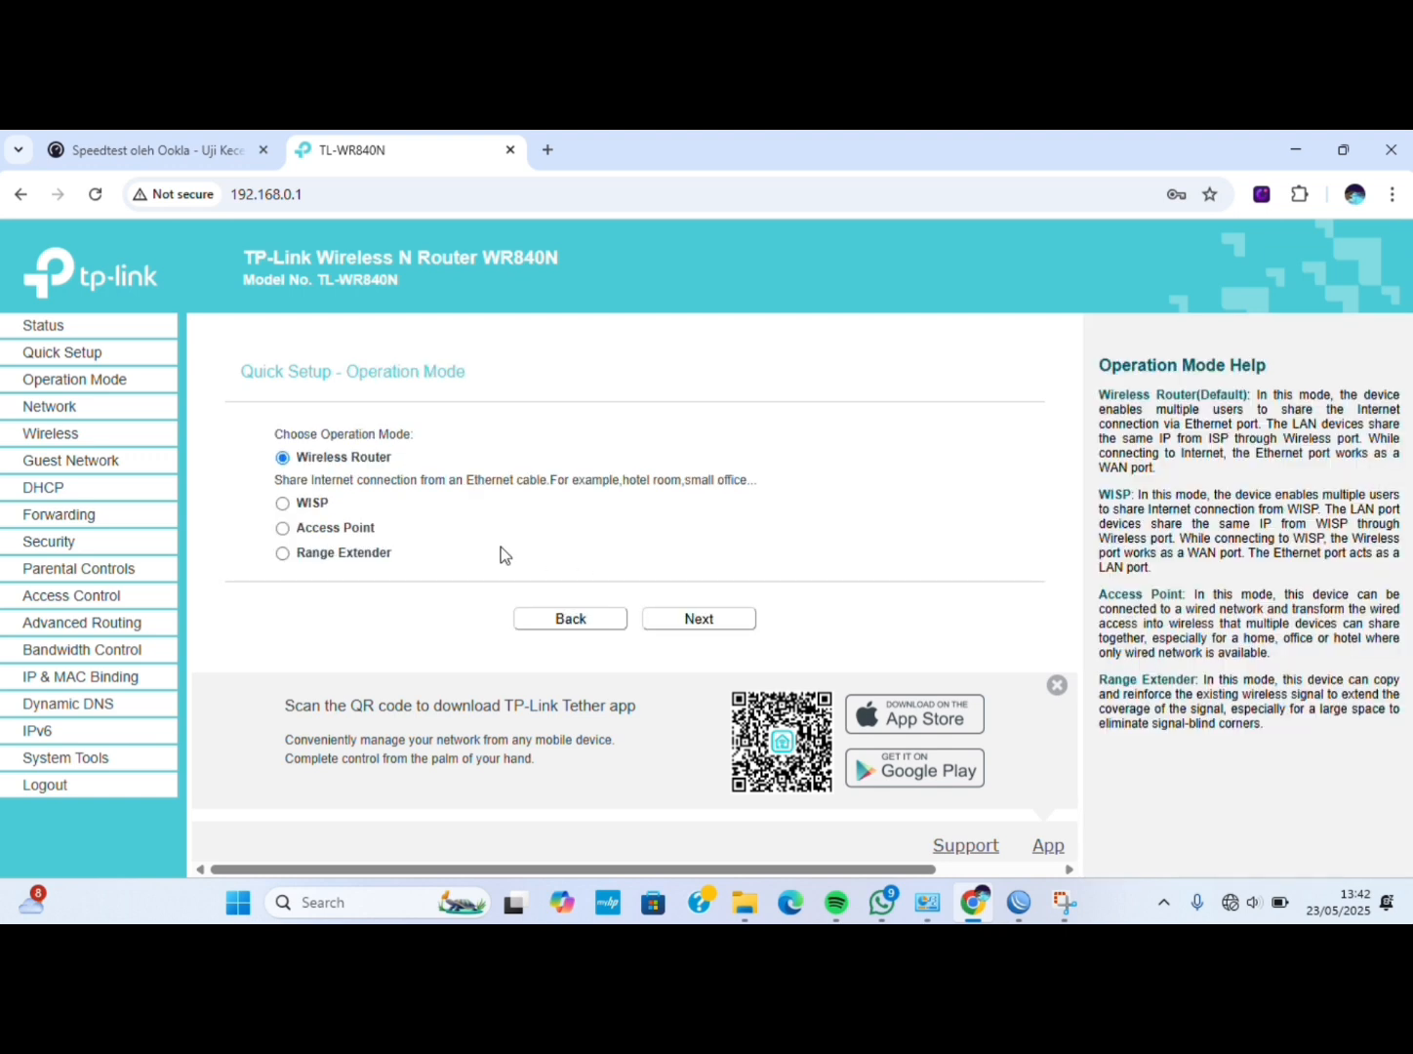
click(283, 527)
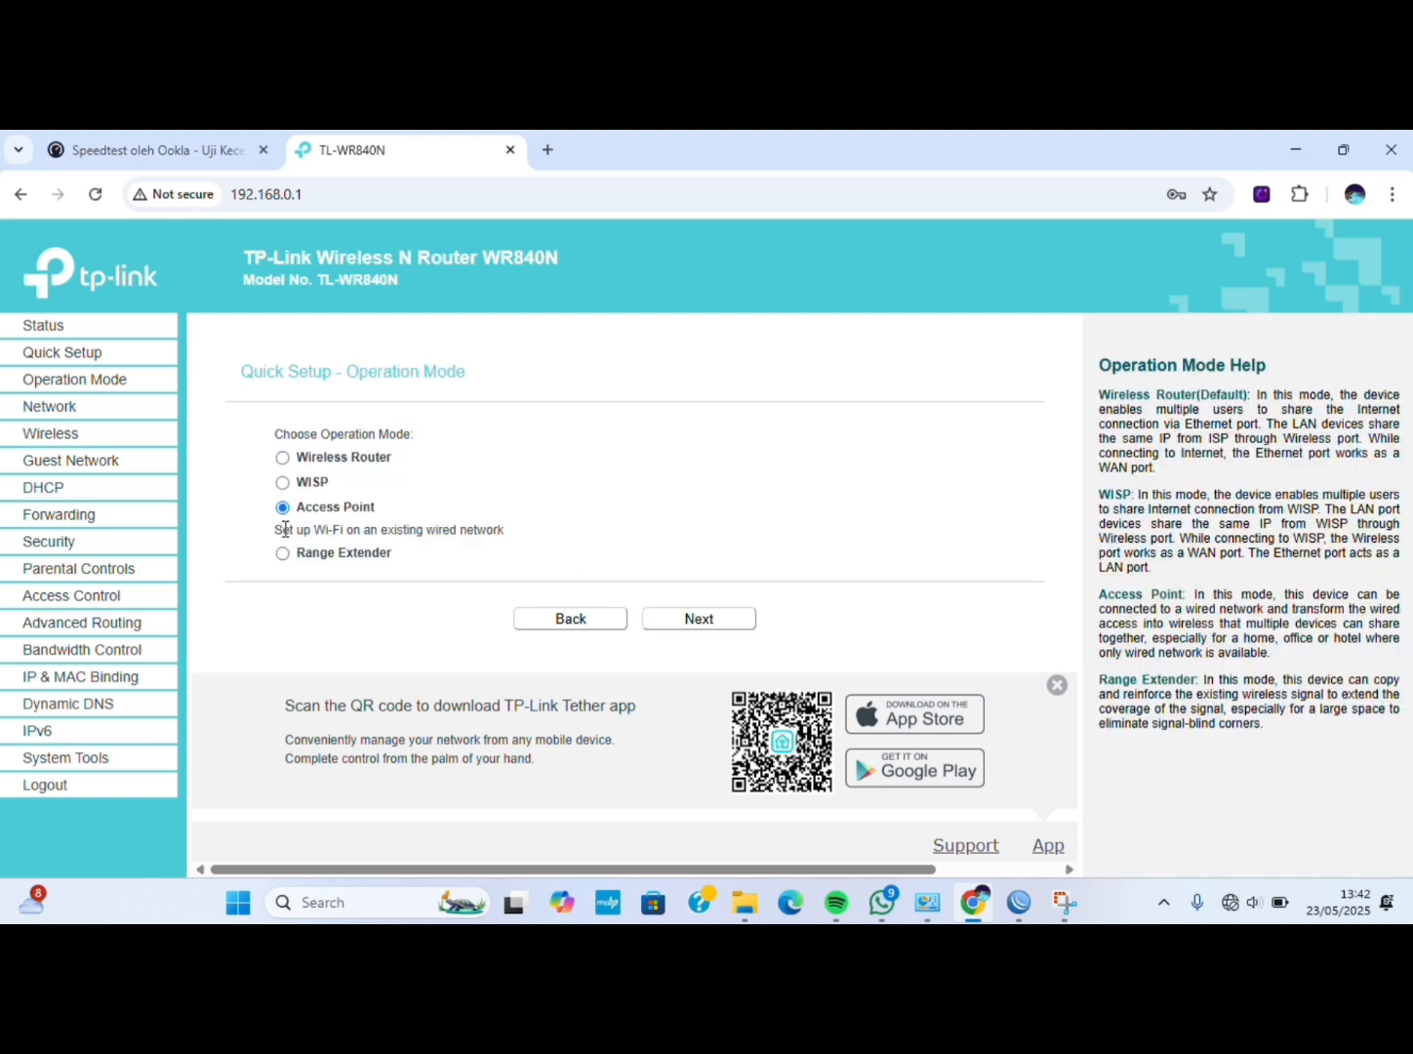
click(660, 620)
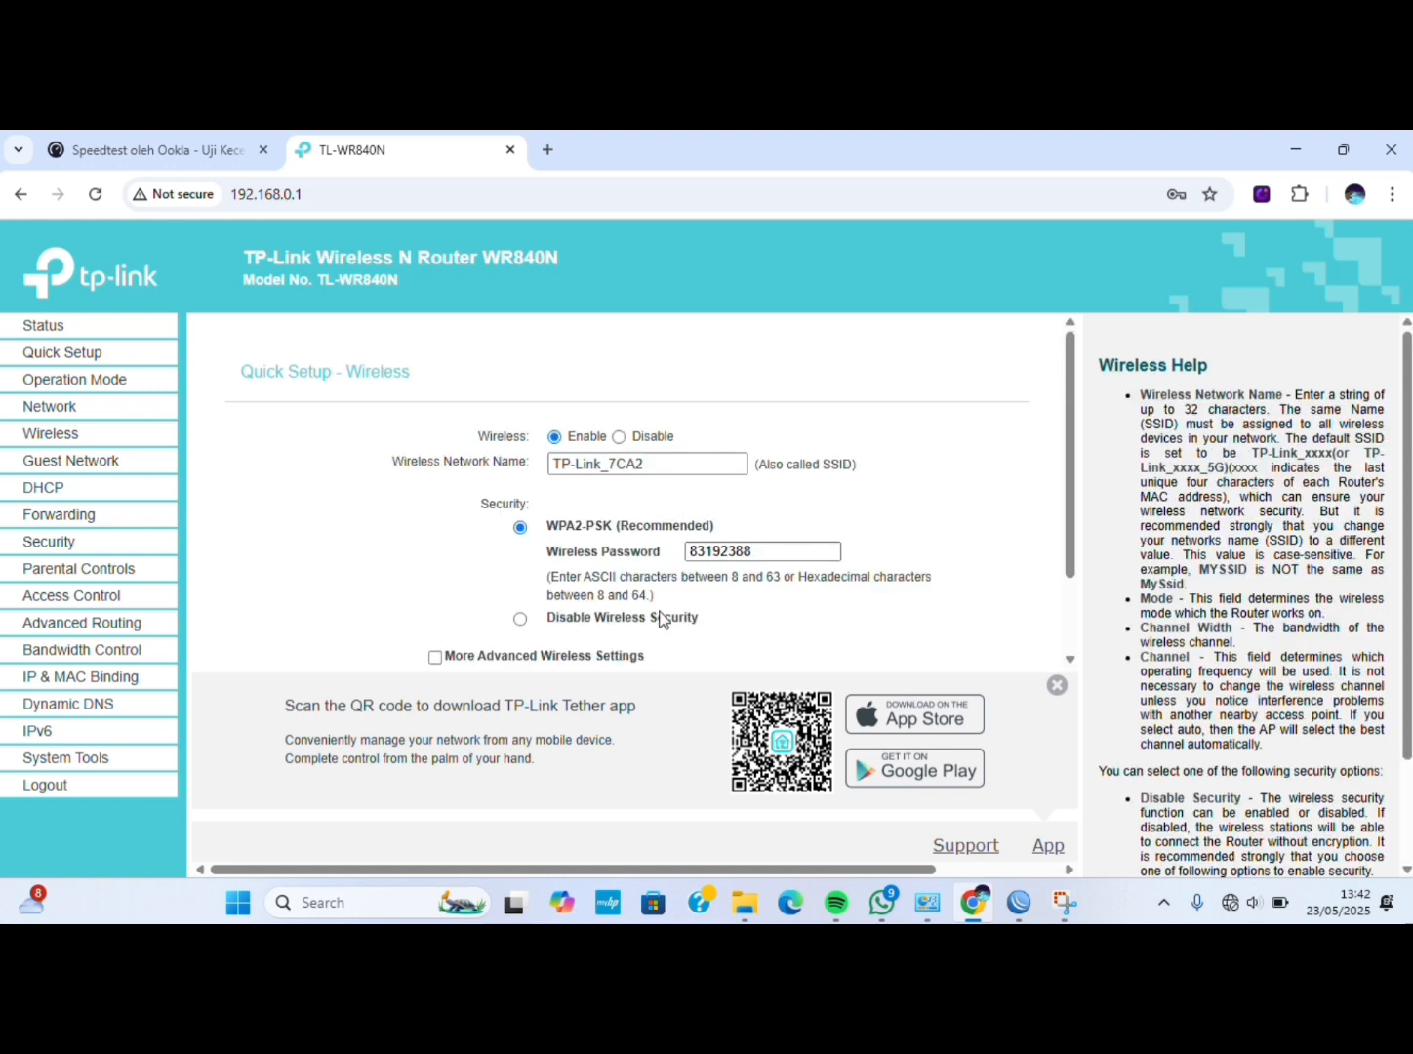
Rename the wireless network to TKJ.NET and remove its password, leaving it open.
double_click(666, 467)
key(BackSpace)
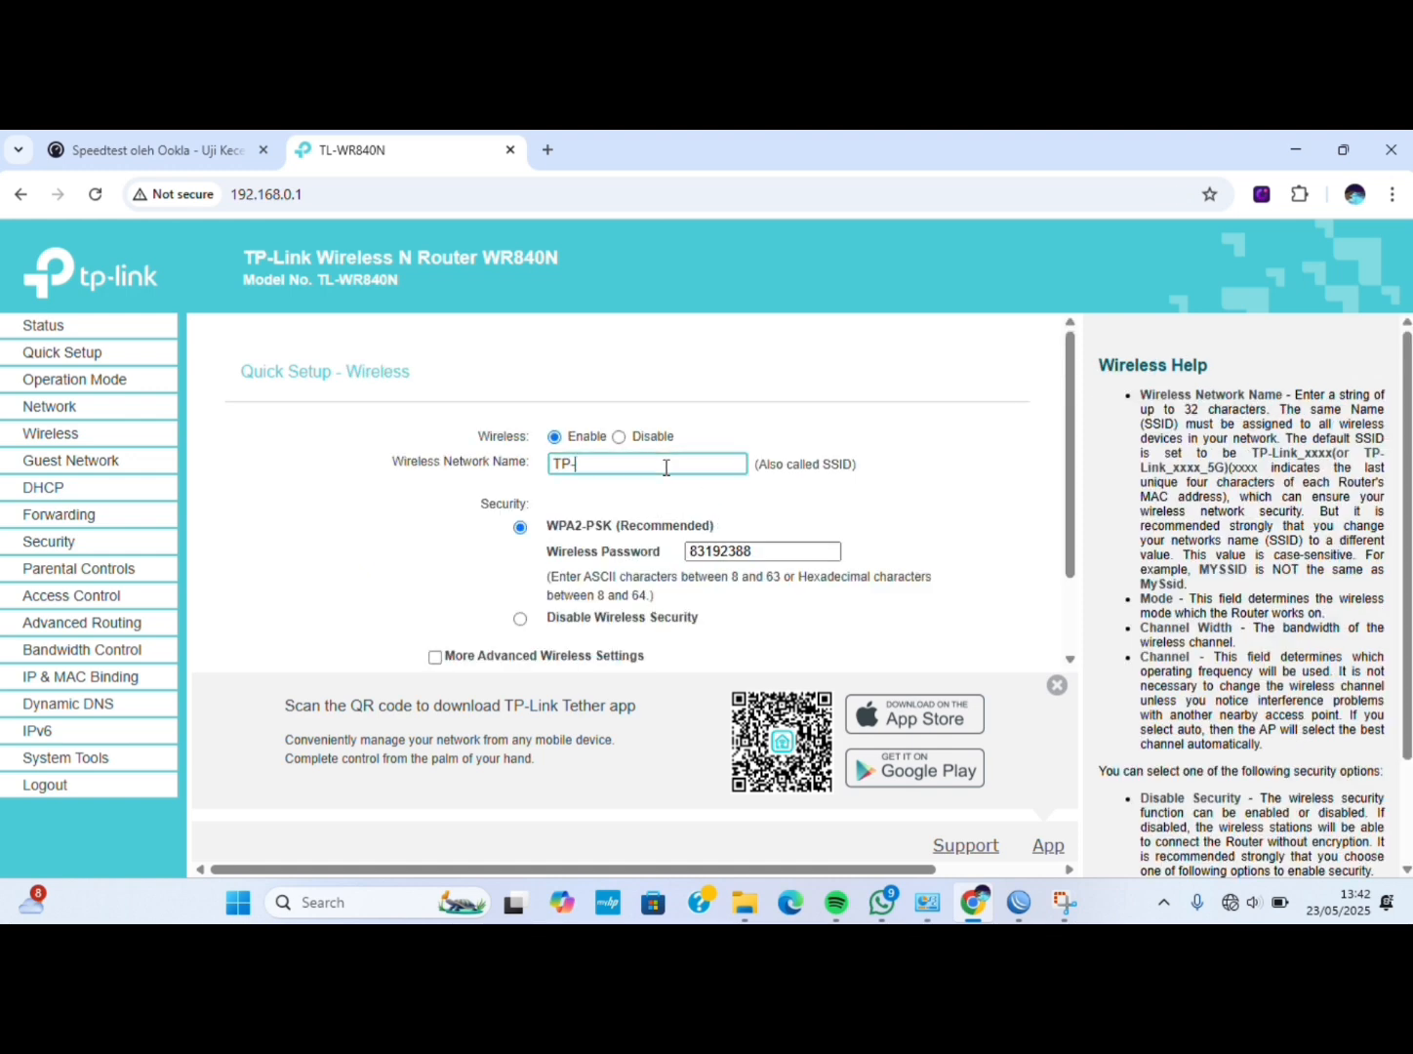
key(BackSpace)
key(BackSpace)
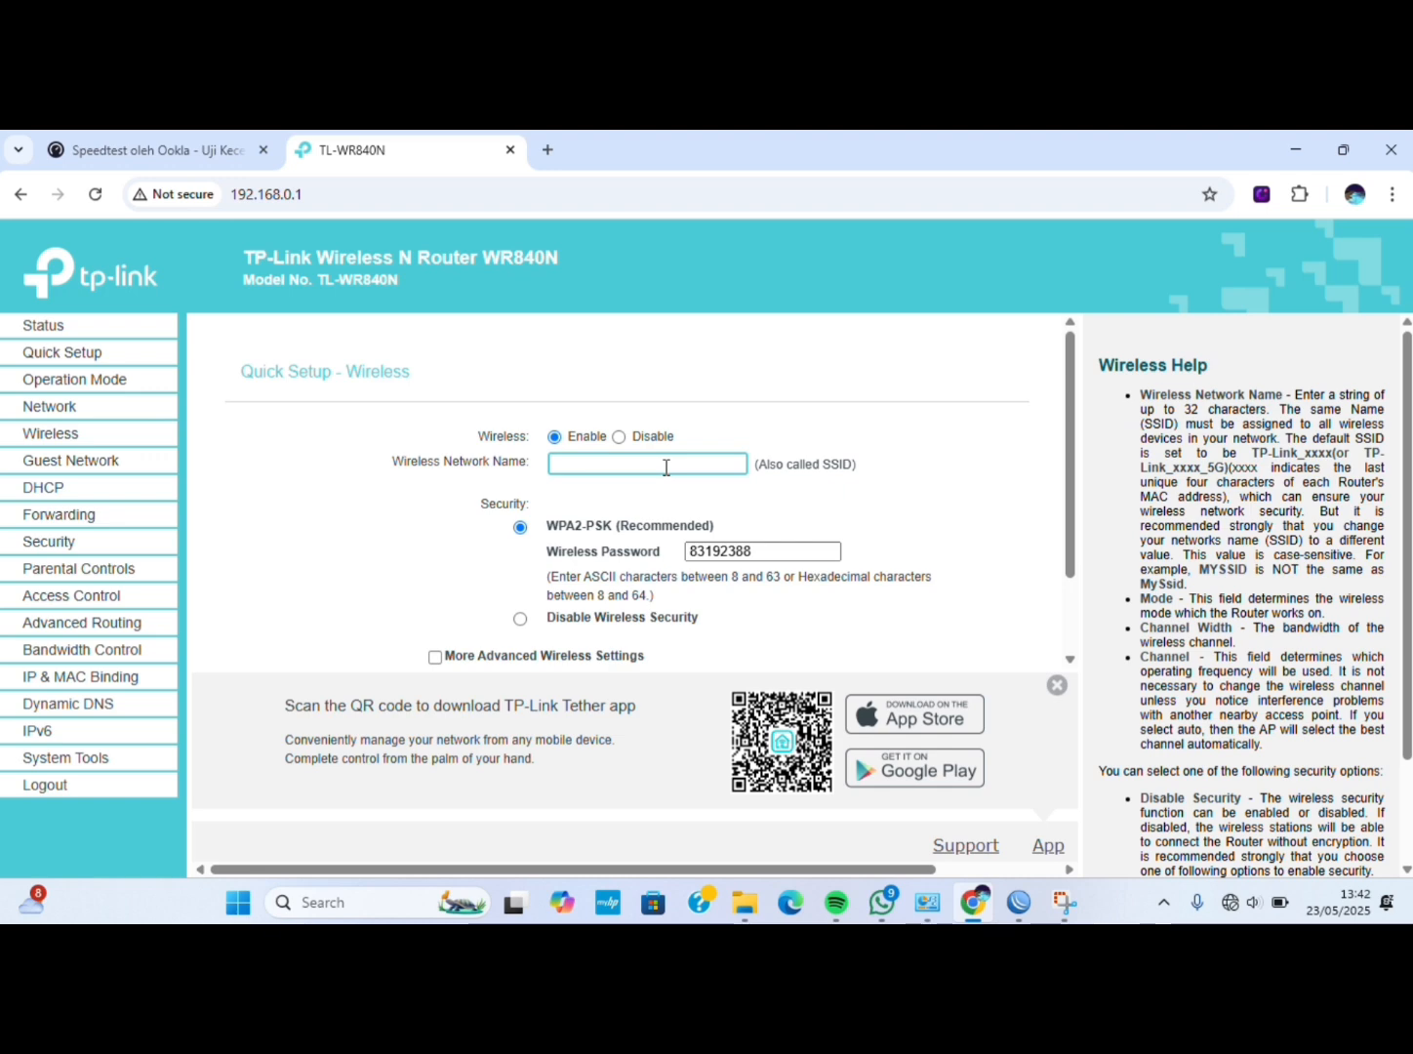
text(TKJ.C)
key(BackSpace)
text(NET)
double_click(757, 551)
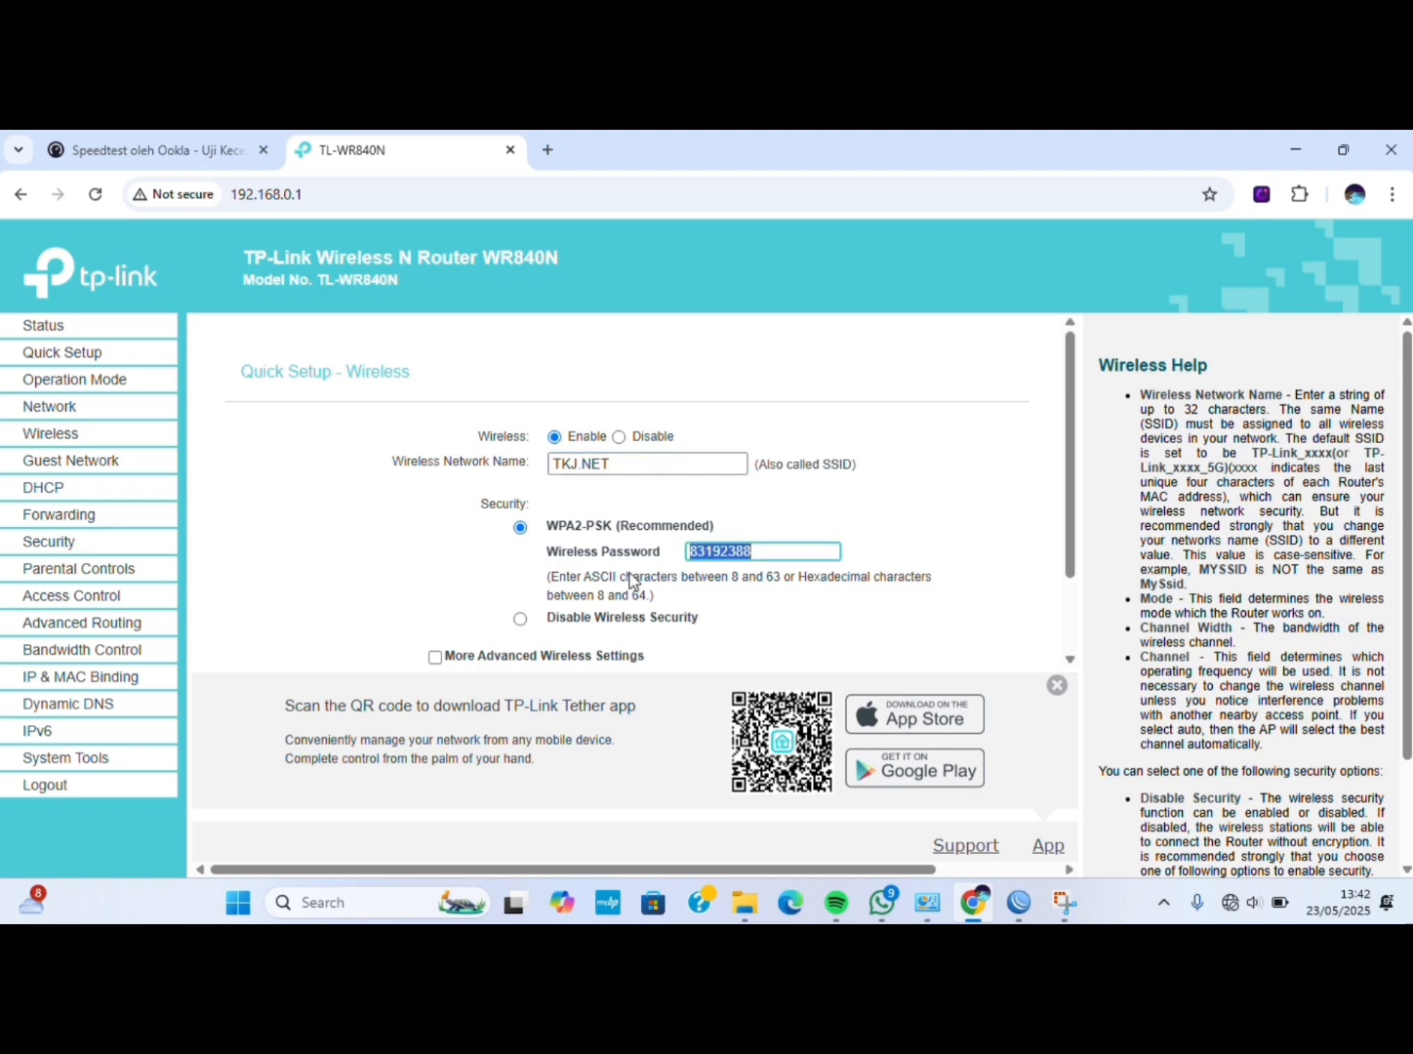
key(BackSpace)
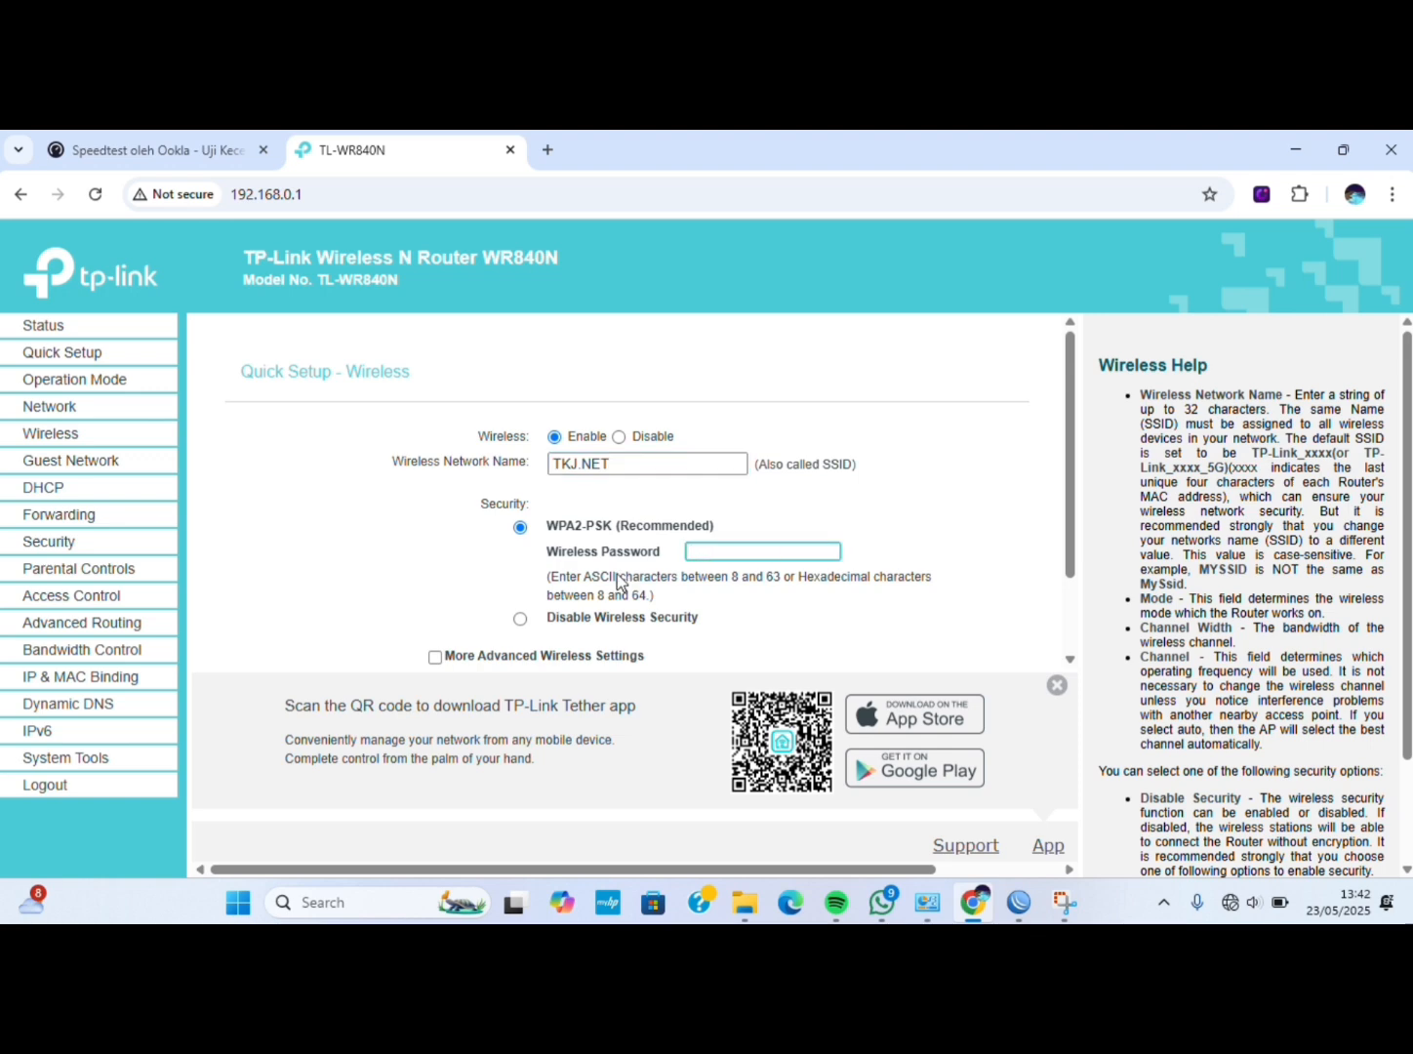
click(520, 619)
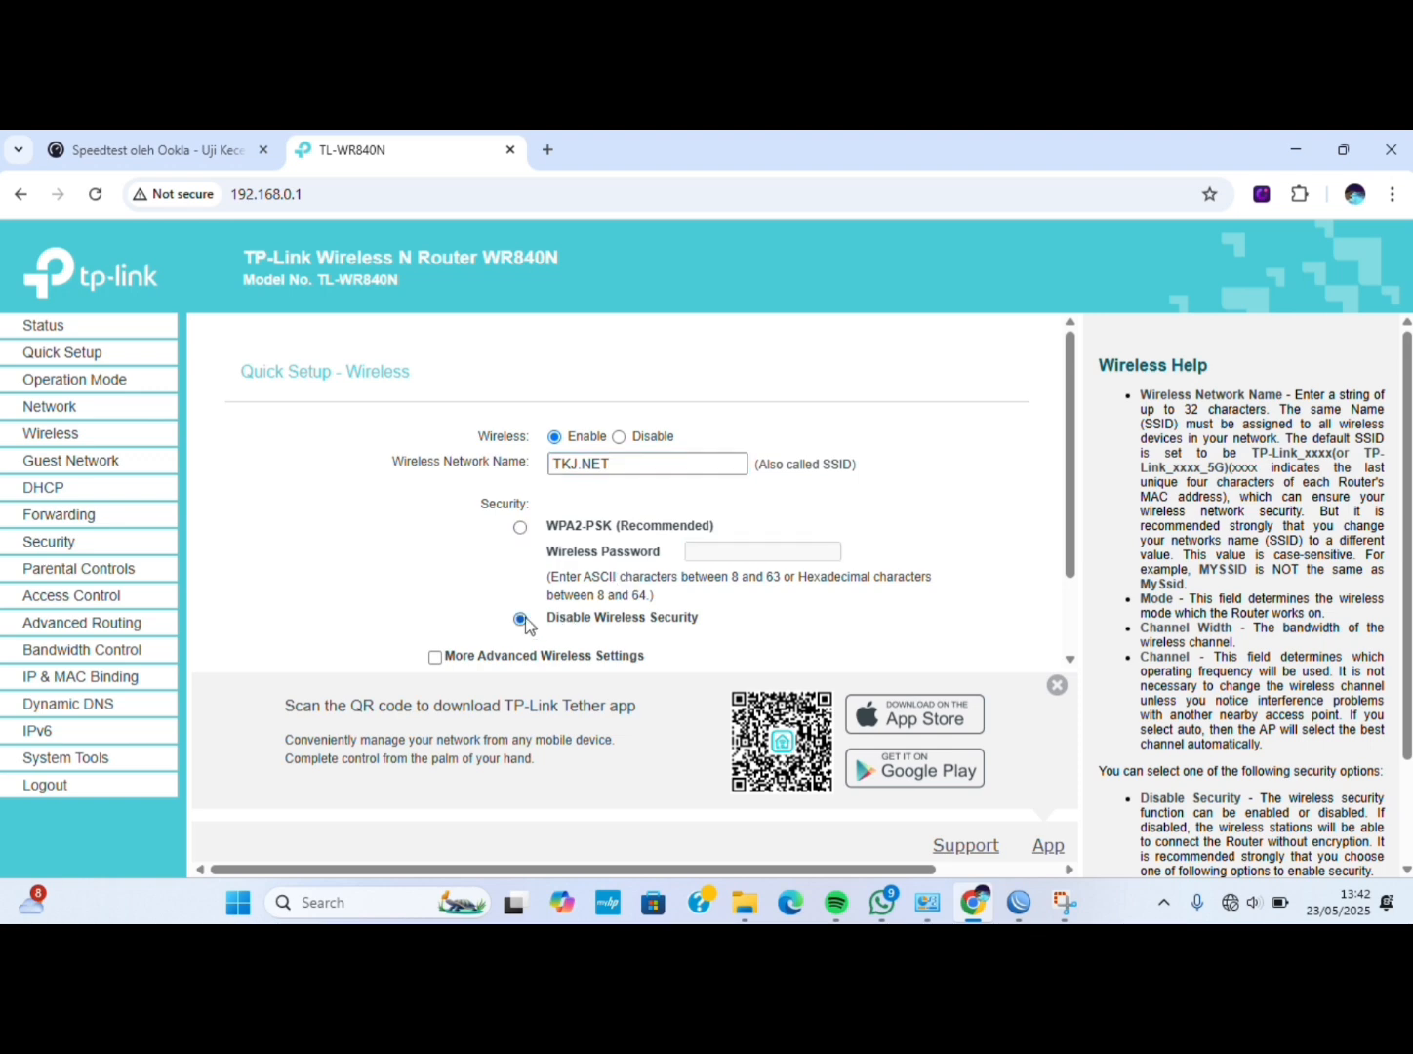
scroll(734, 586, down, 2)
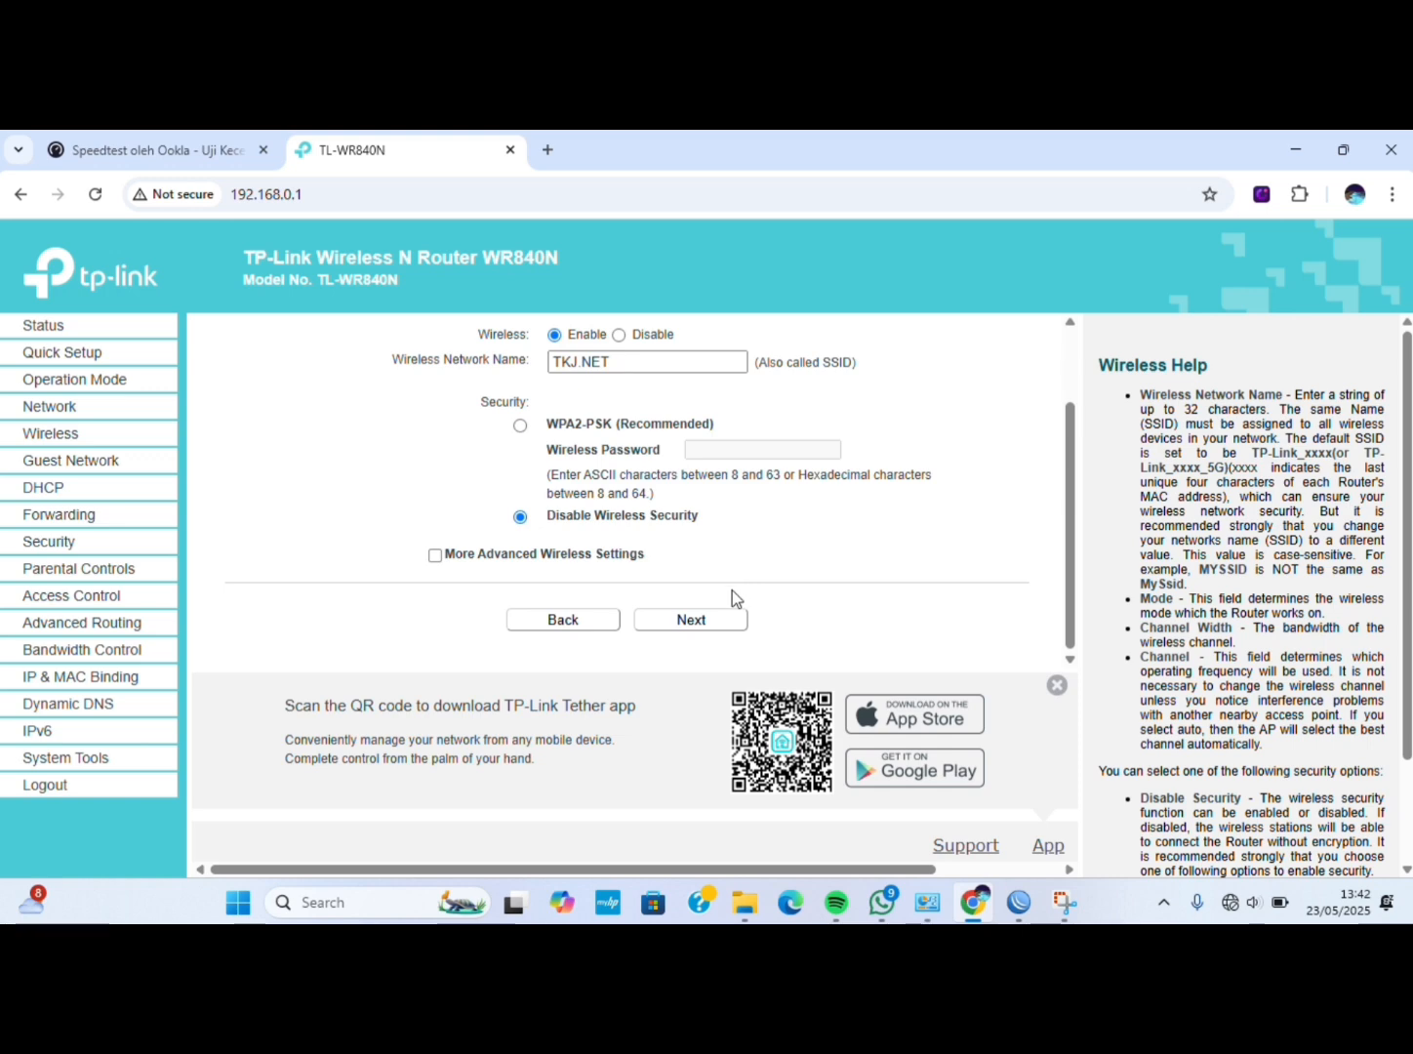
Accept the LAN settings, review the summary and finish so the router reboots.
click(705, 618)
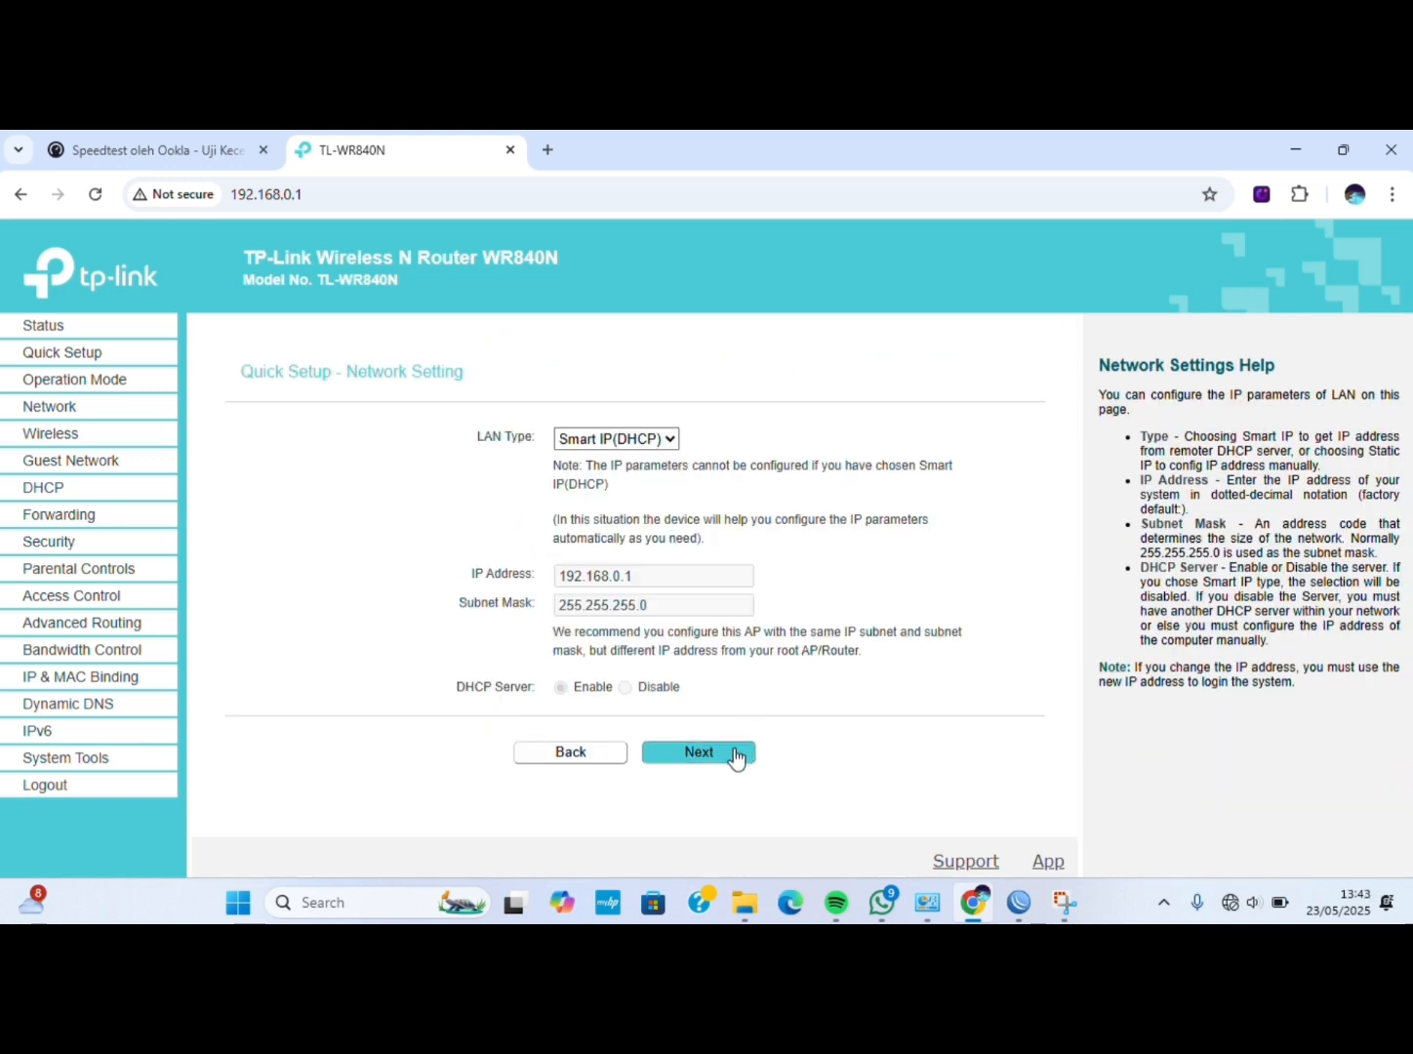
click(735, 756)
scroll(734, 752, down, 2)
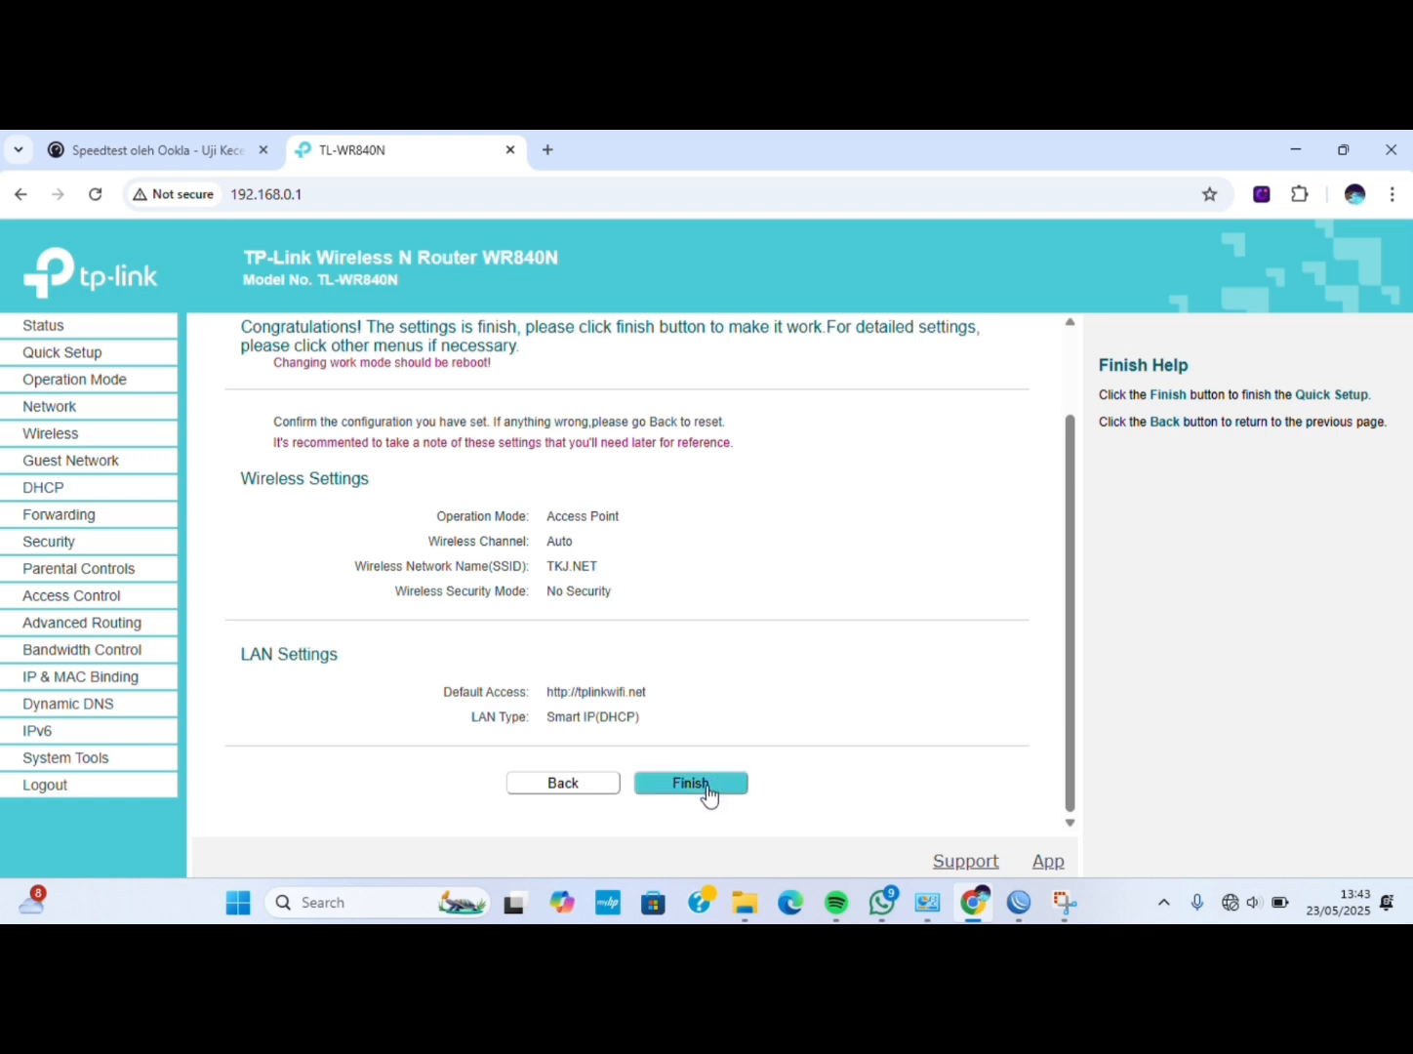
click(707, 788)
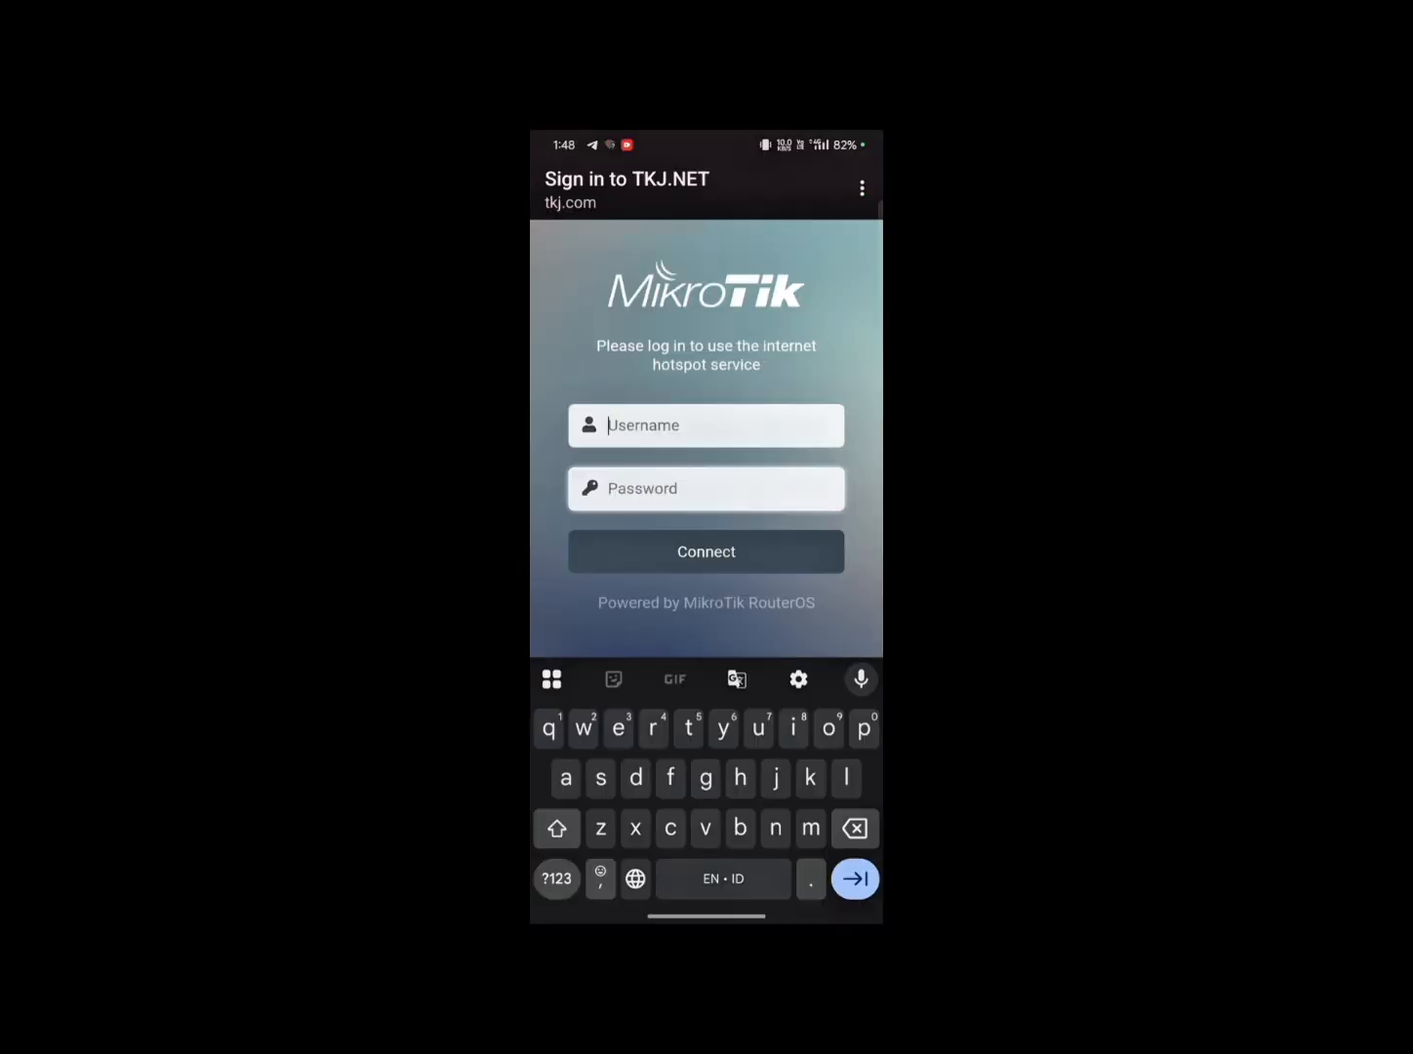
Log the phone into TKJ.NET, search speedtest, open Speedtest by Ookla and start the test.
click(551, 688)
click(757, 553)
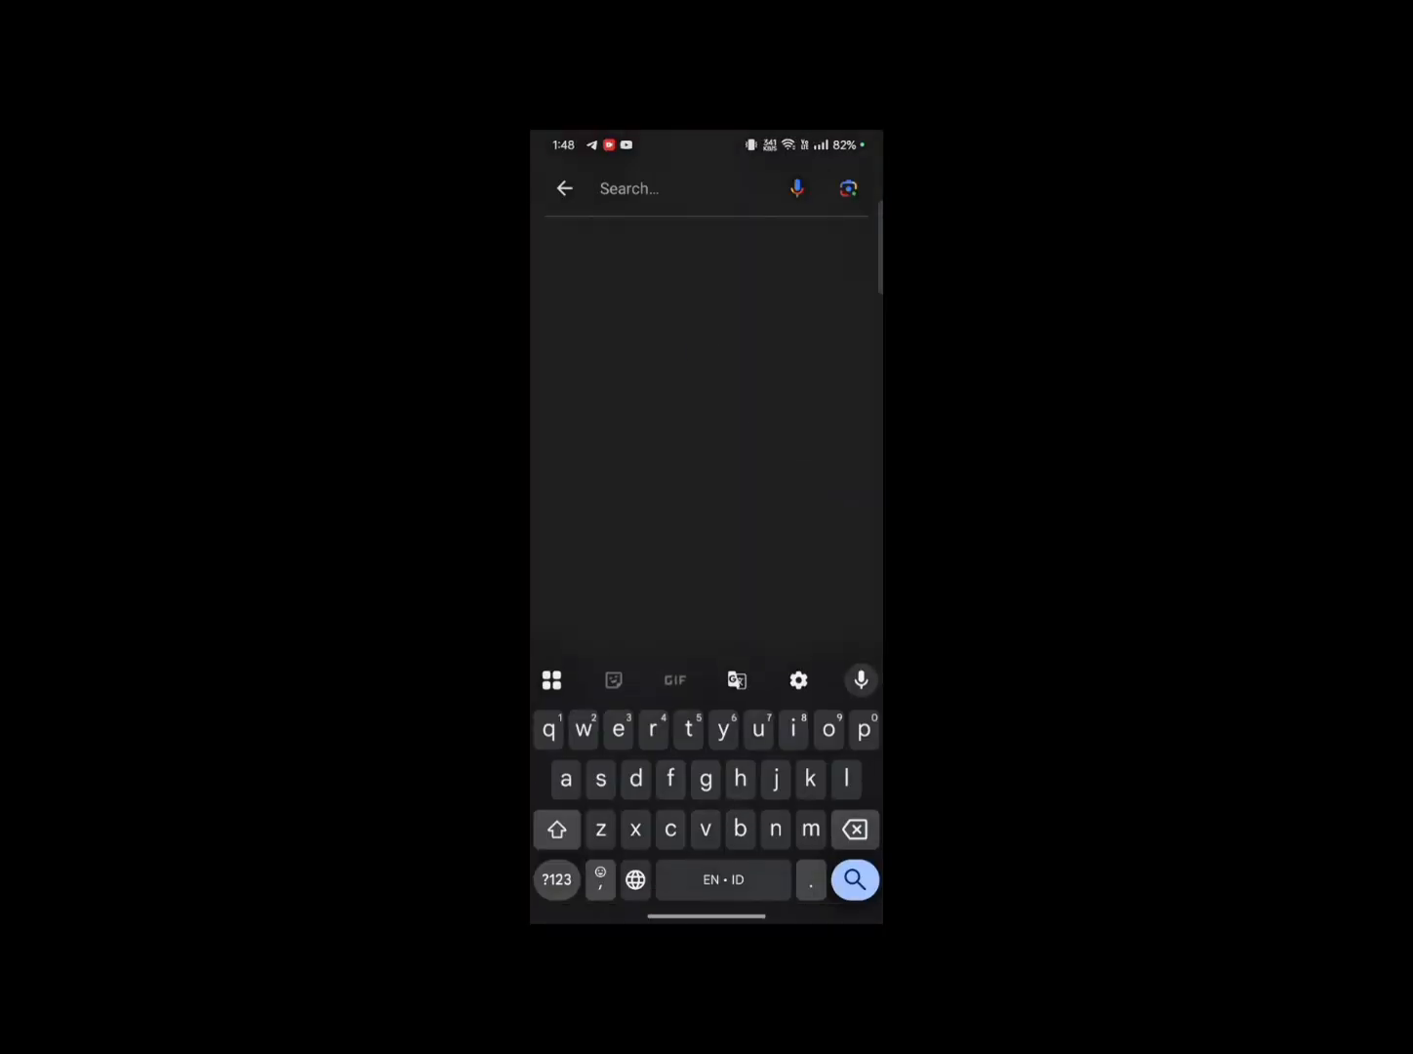
text(speedtest)
key(Return)
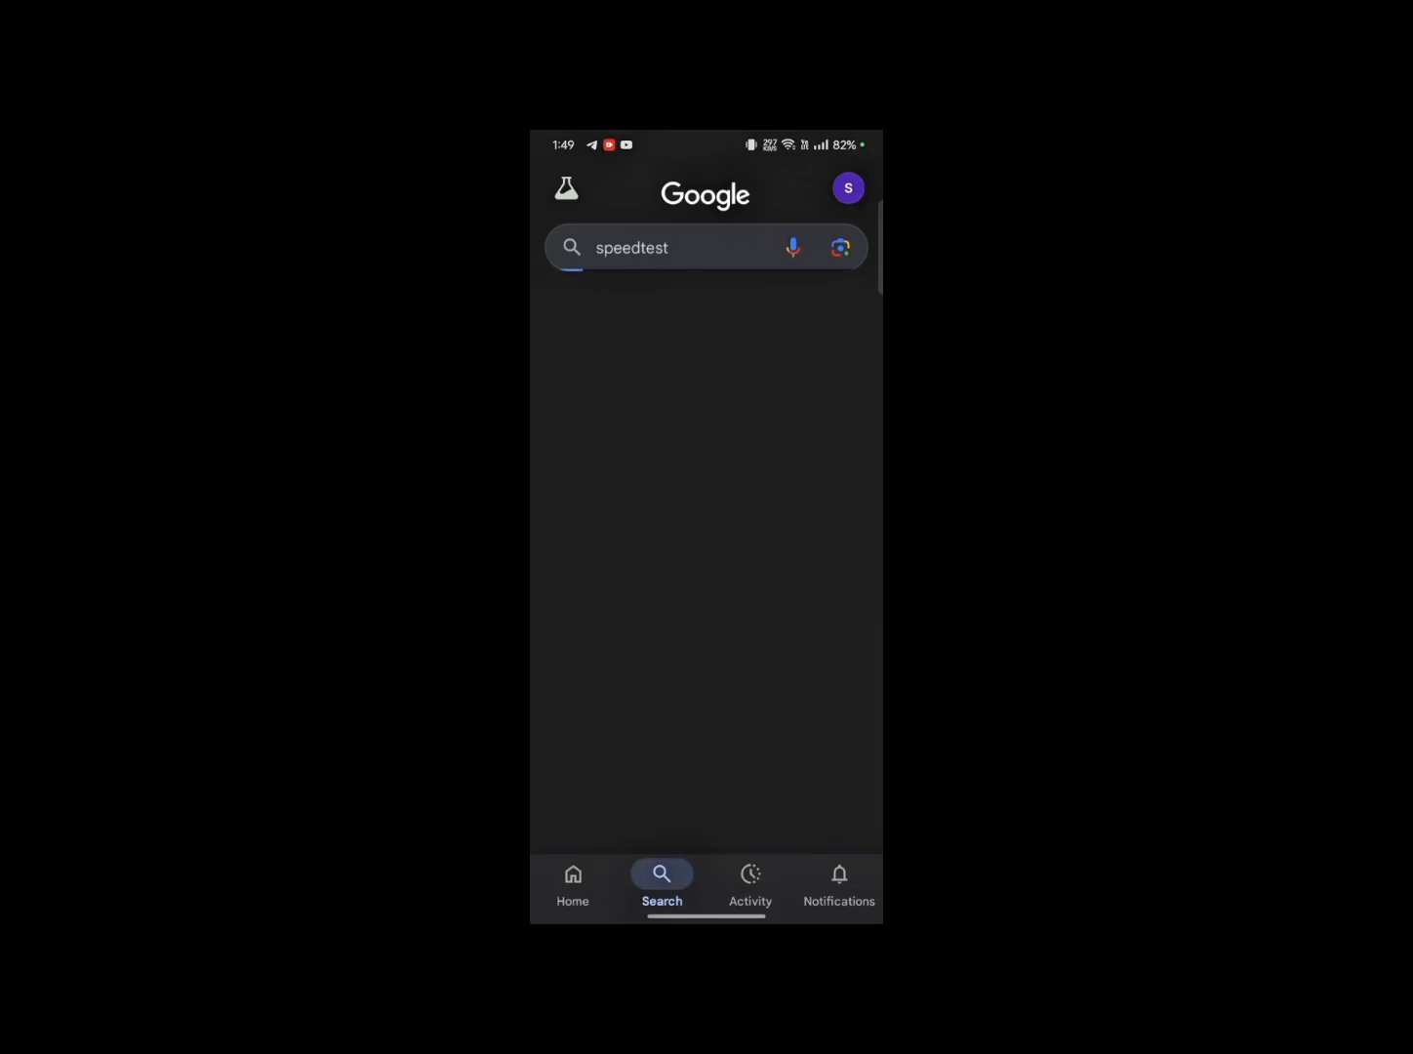
click(591, 771)
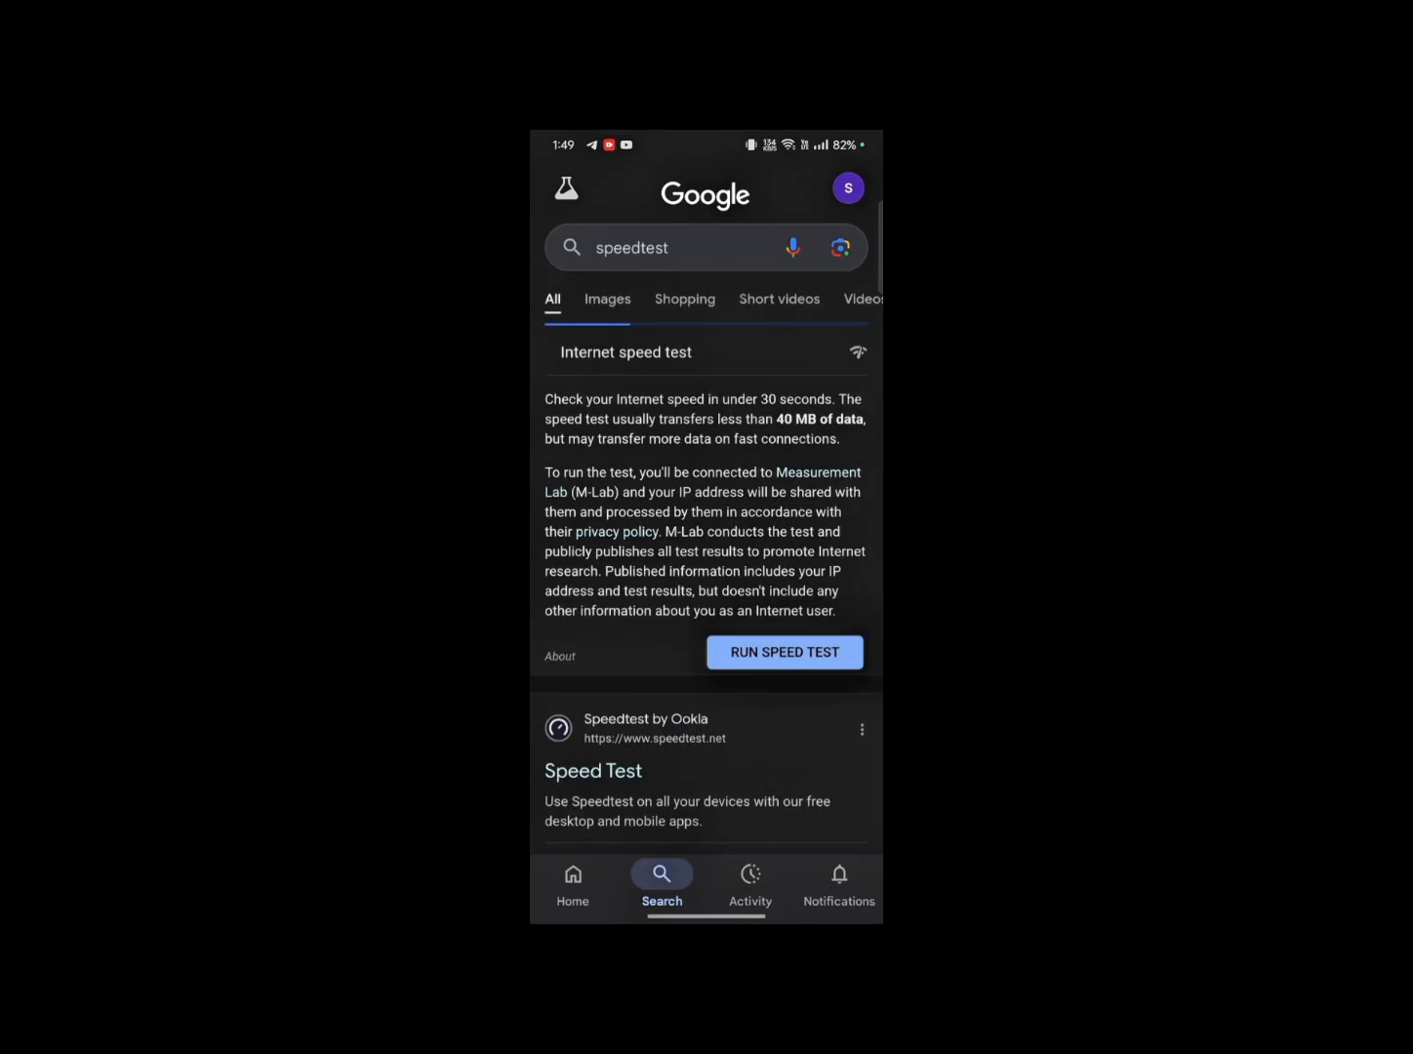
click(756, 652)
click(706, 508)
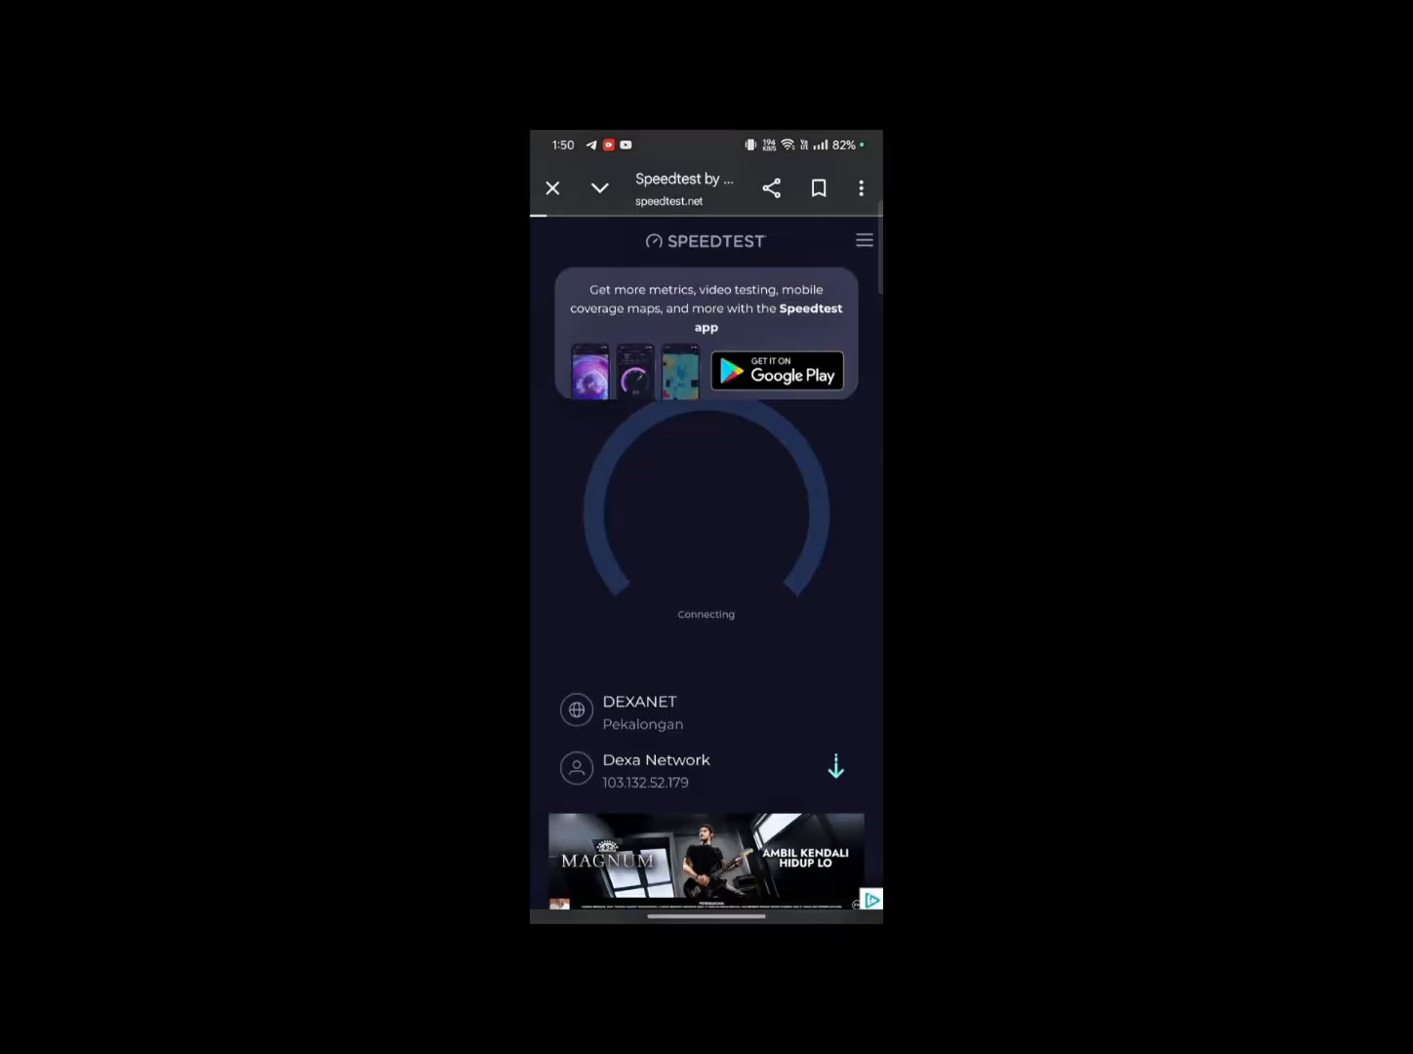
click(706, 527)
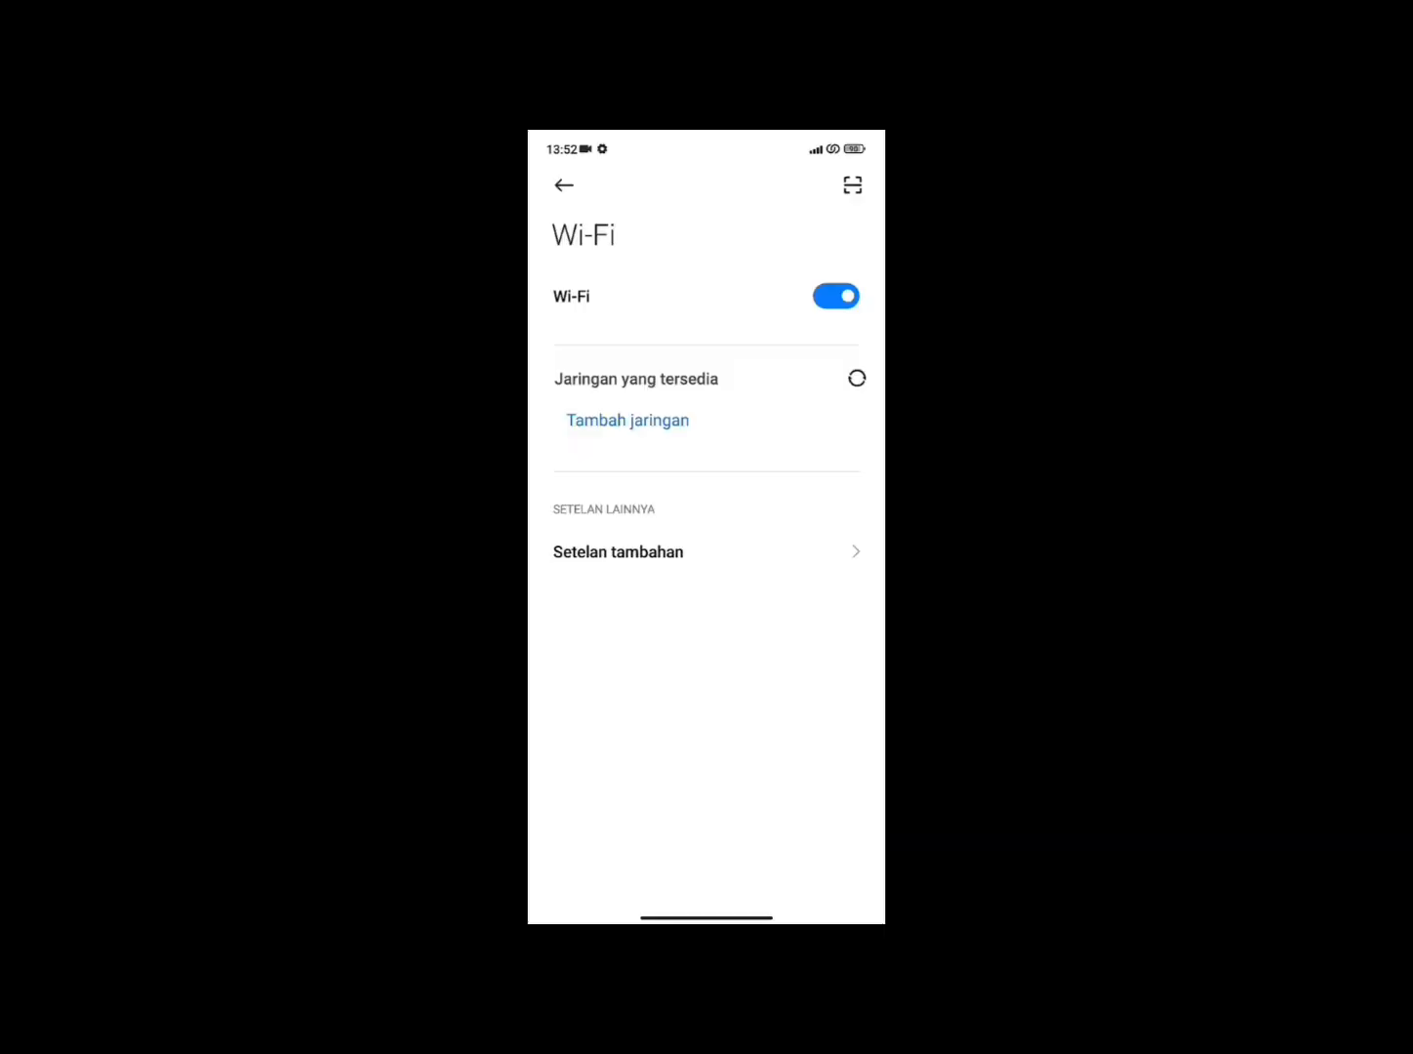
Join TKJ.NET and log into the hotspot as the karyawan user with its password.
click(742, 392)
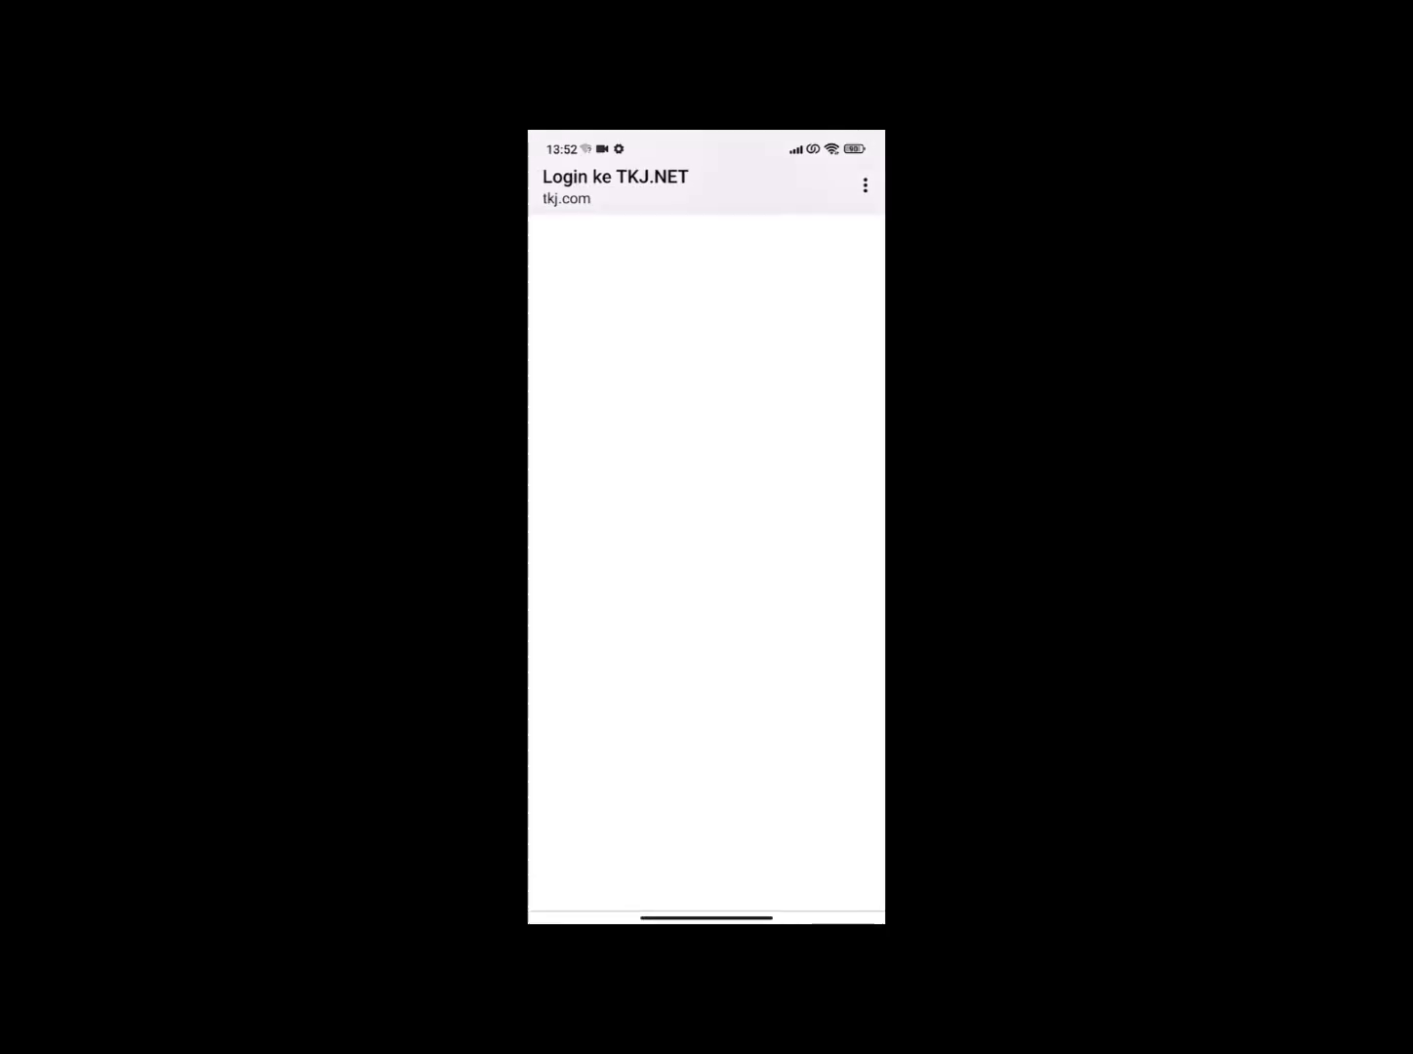
click(707, 497)
text(karya)
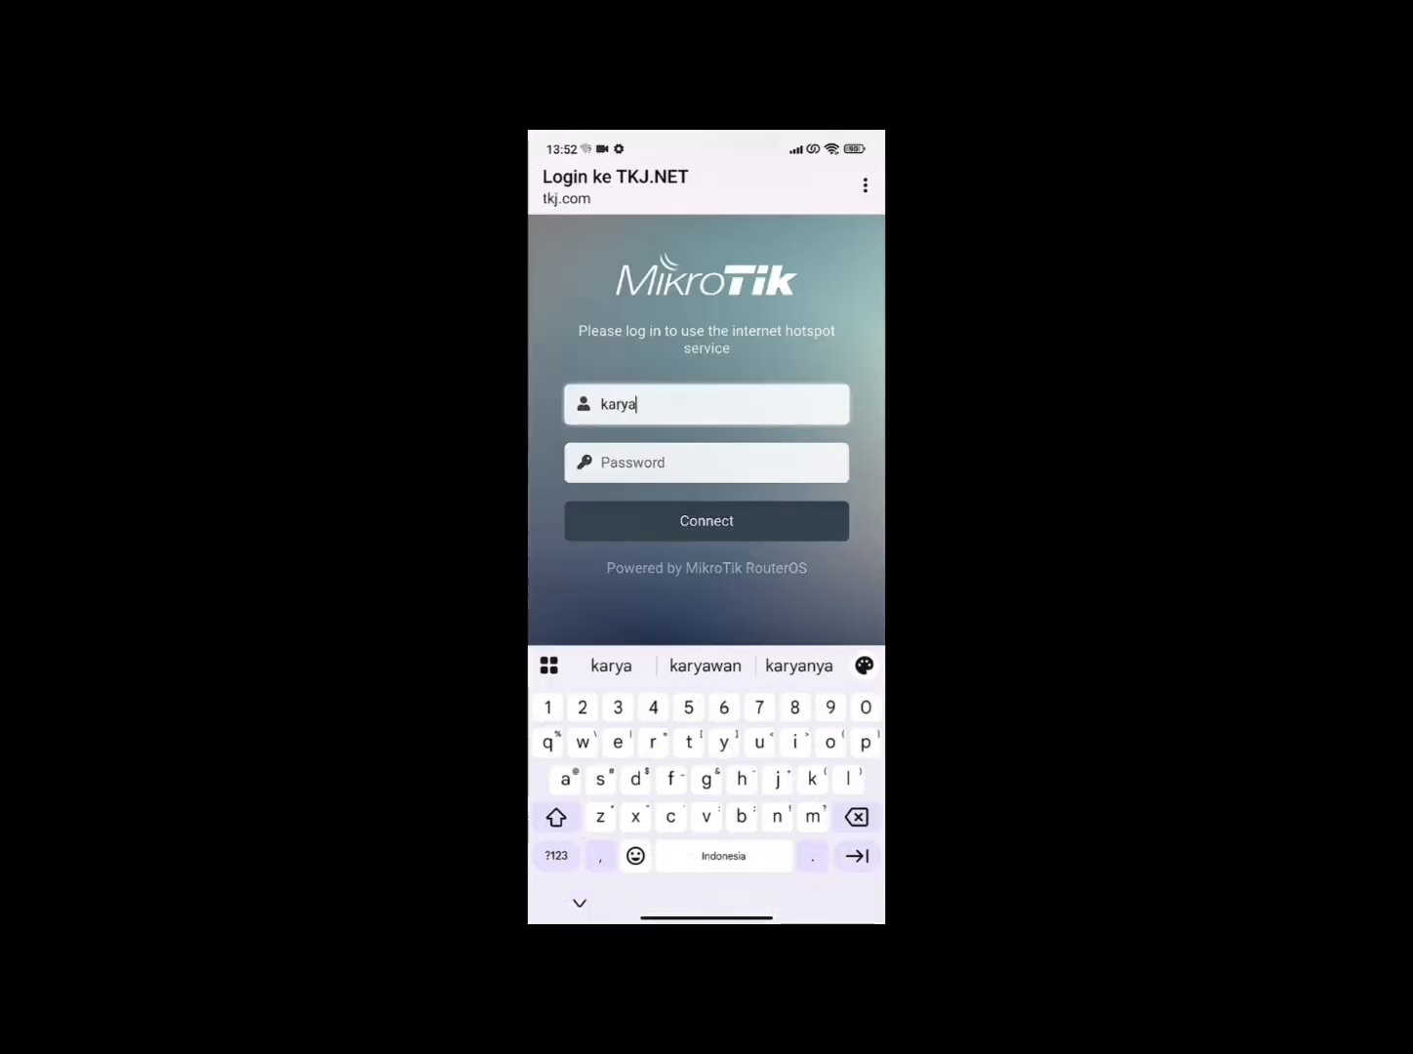
click(706, 665)
click(620, 468)
text(123)
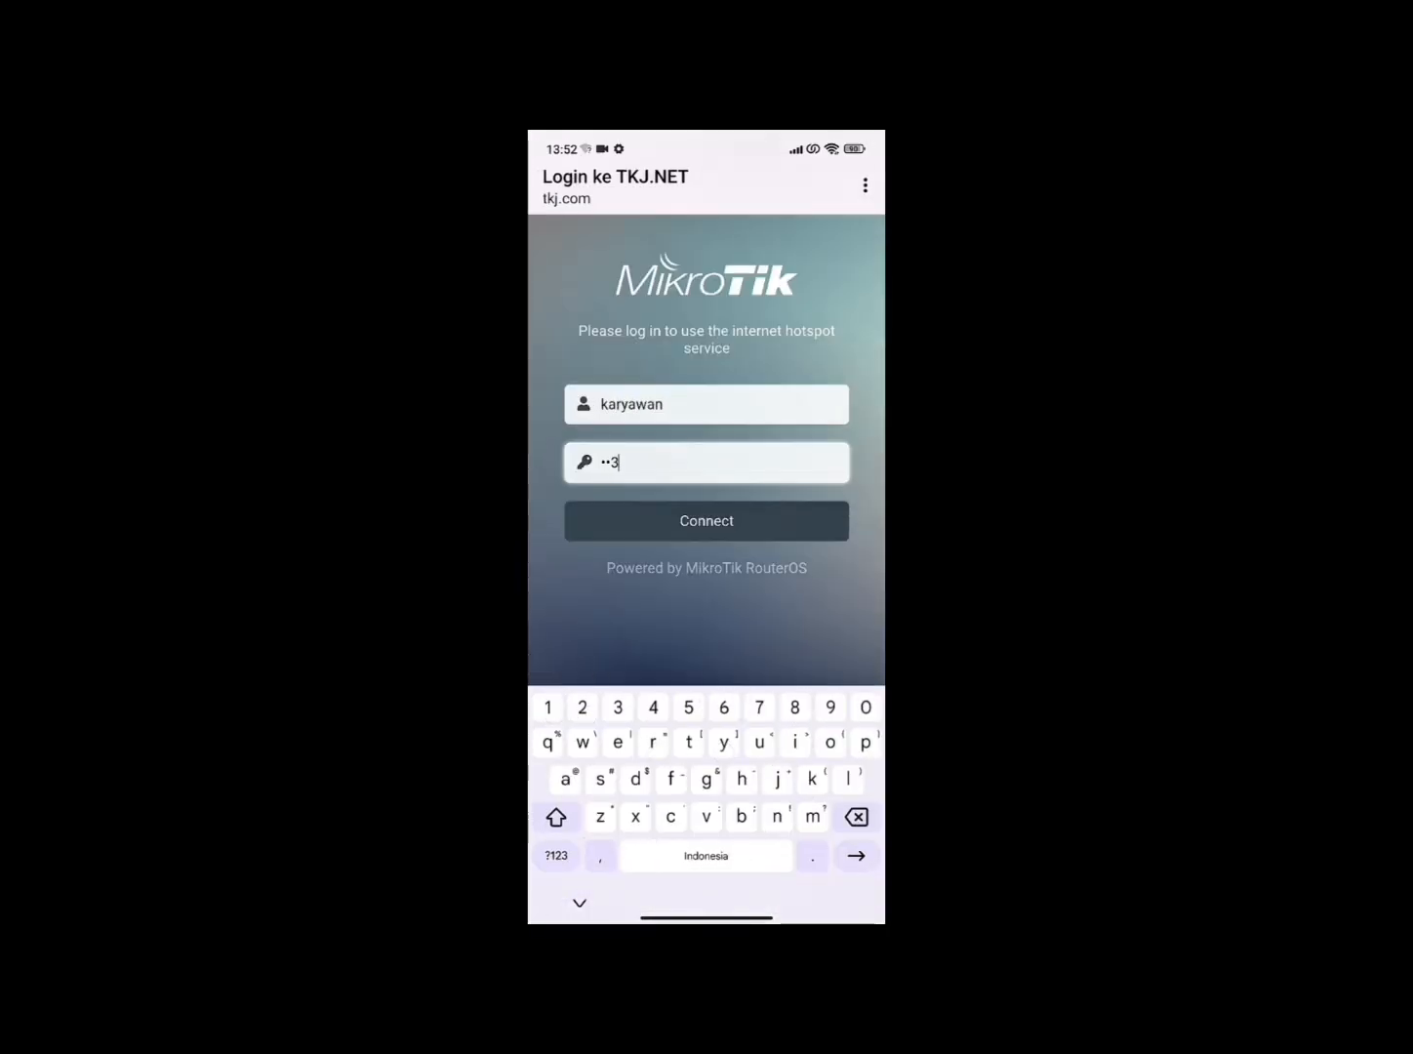
click(615, 523)
Search for speedtest and run the CBN test: 1.0 Mbps down, 2.2 up.
drag(707, 913, 706, 585)
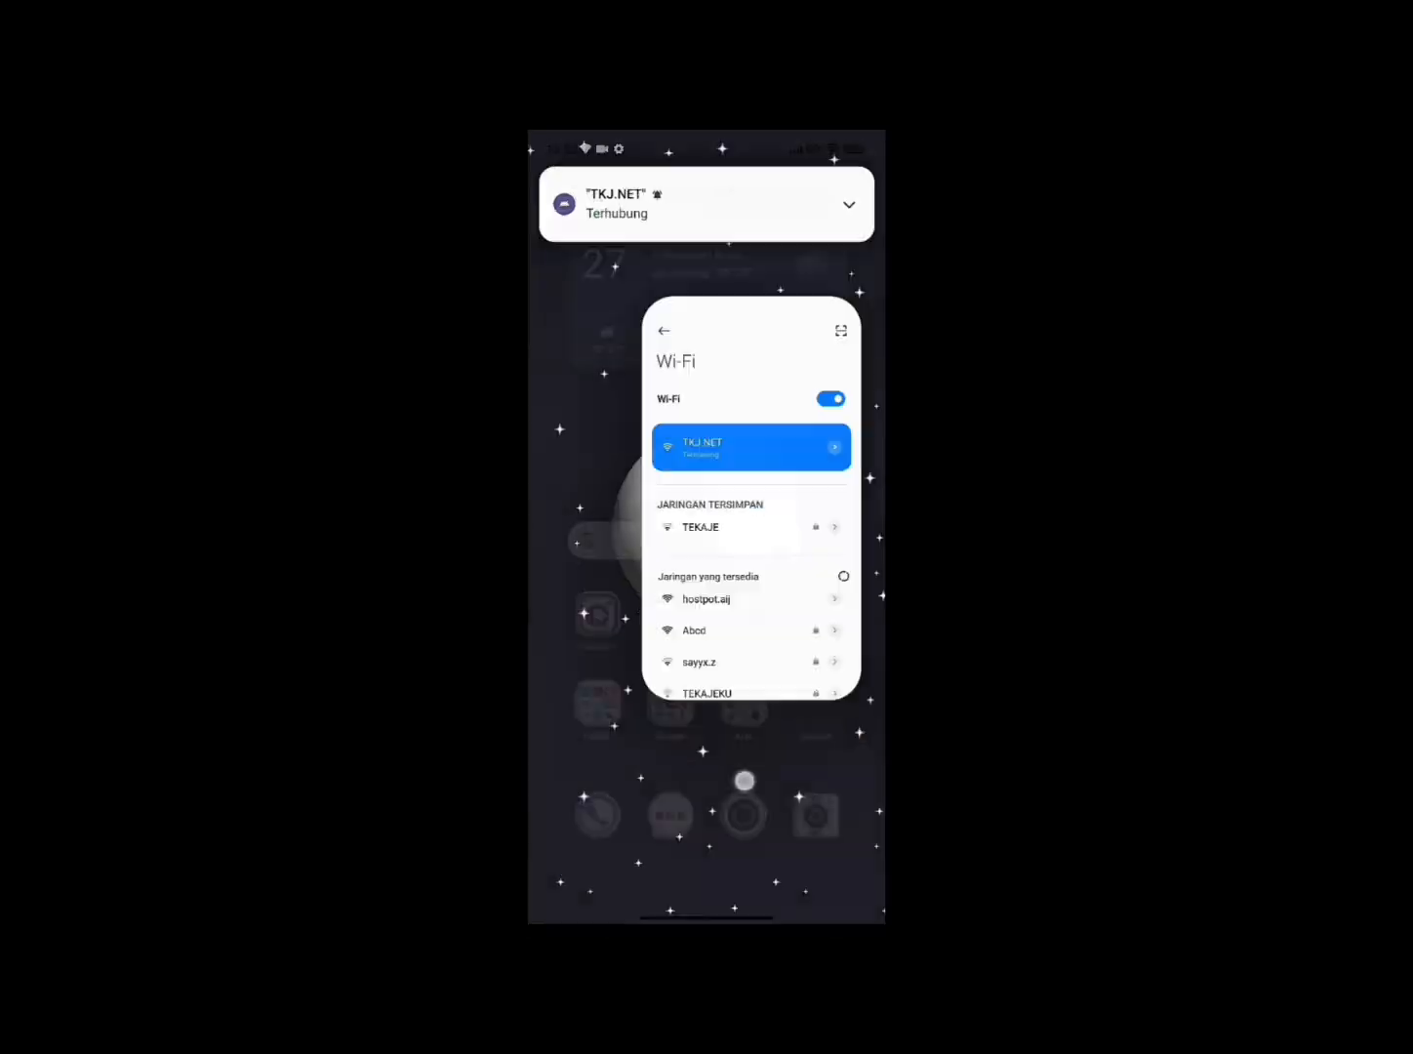
click(683, 542)
text(sp)
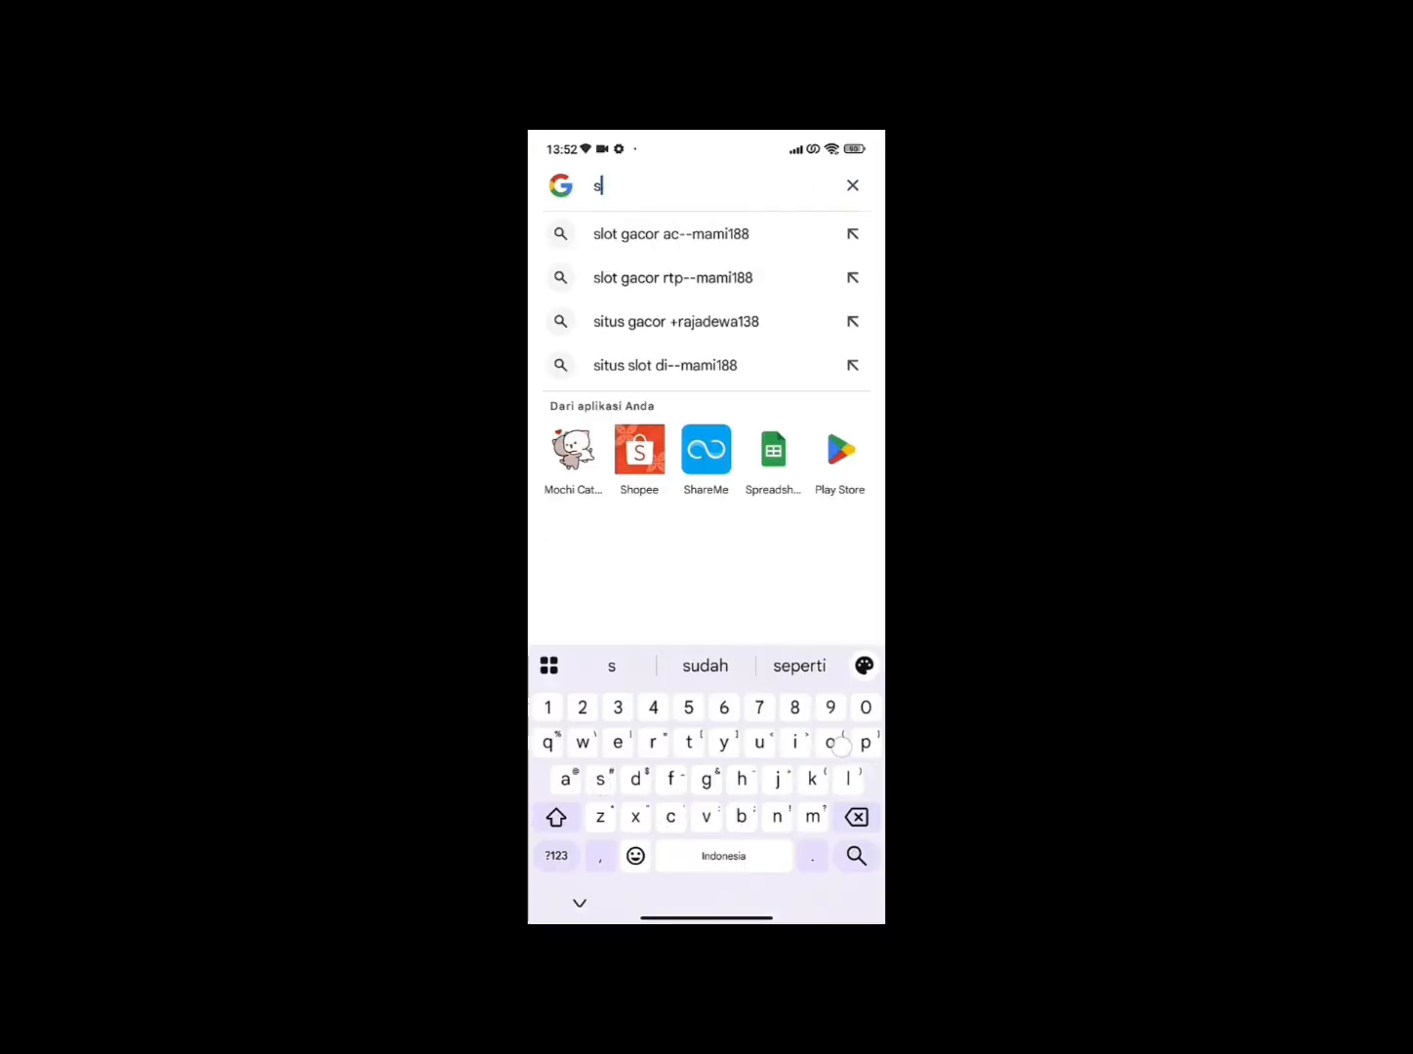
text(i)
key(BackSpace)
click(626, 233)
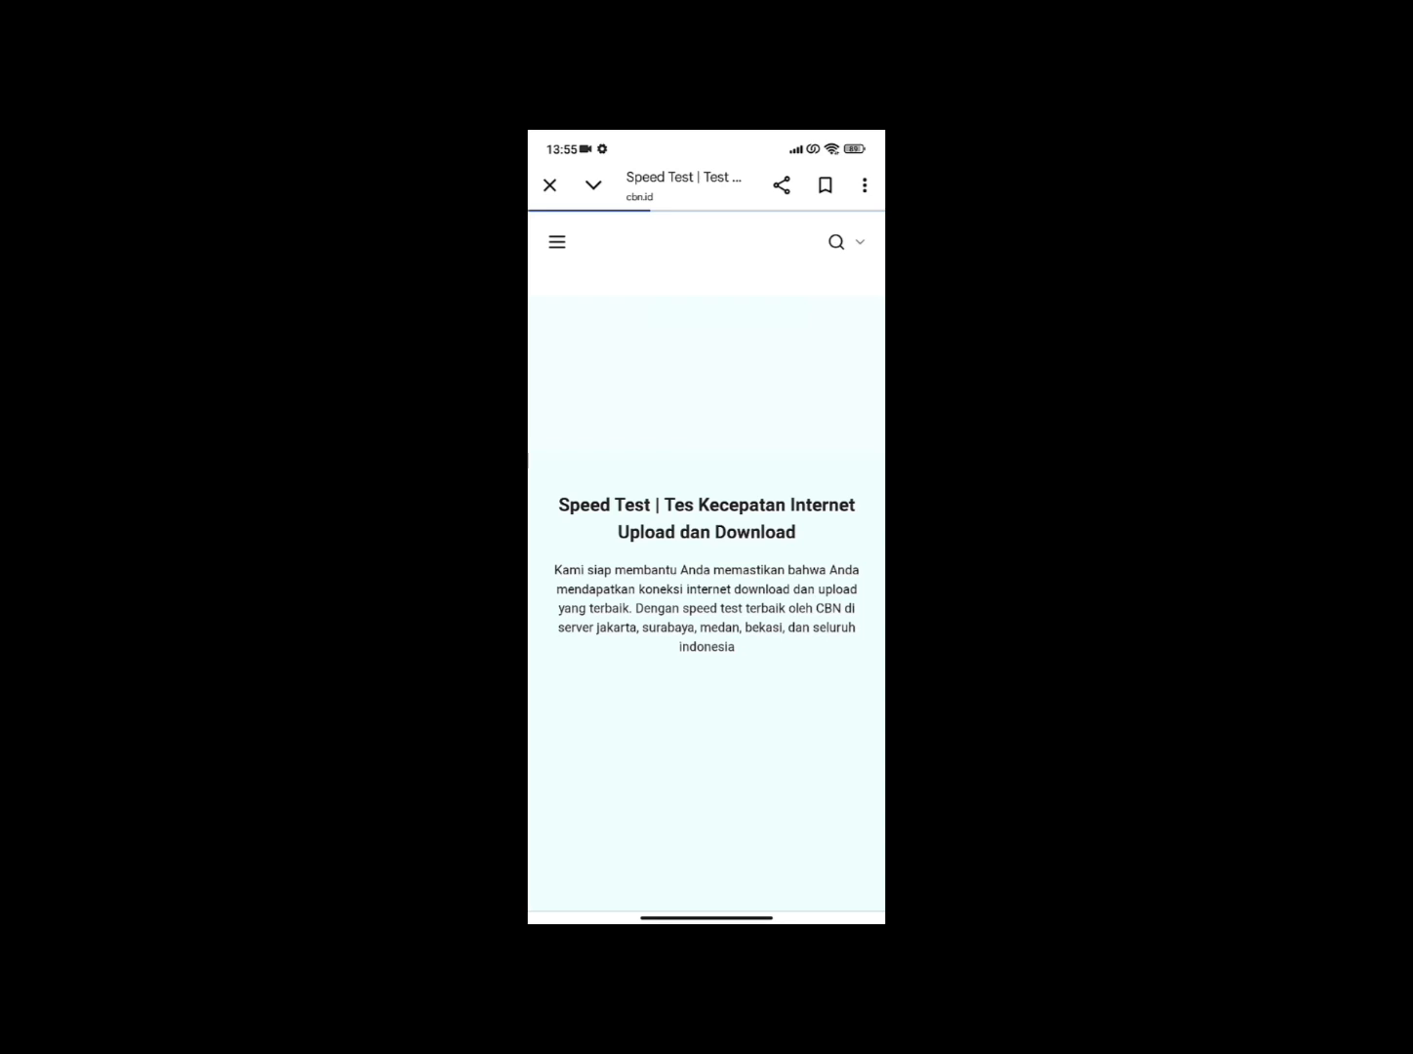
scroll(706, 585, down, 5)
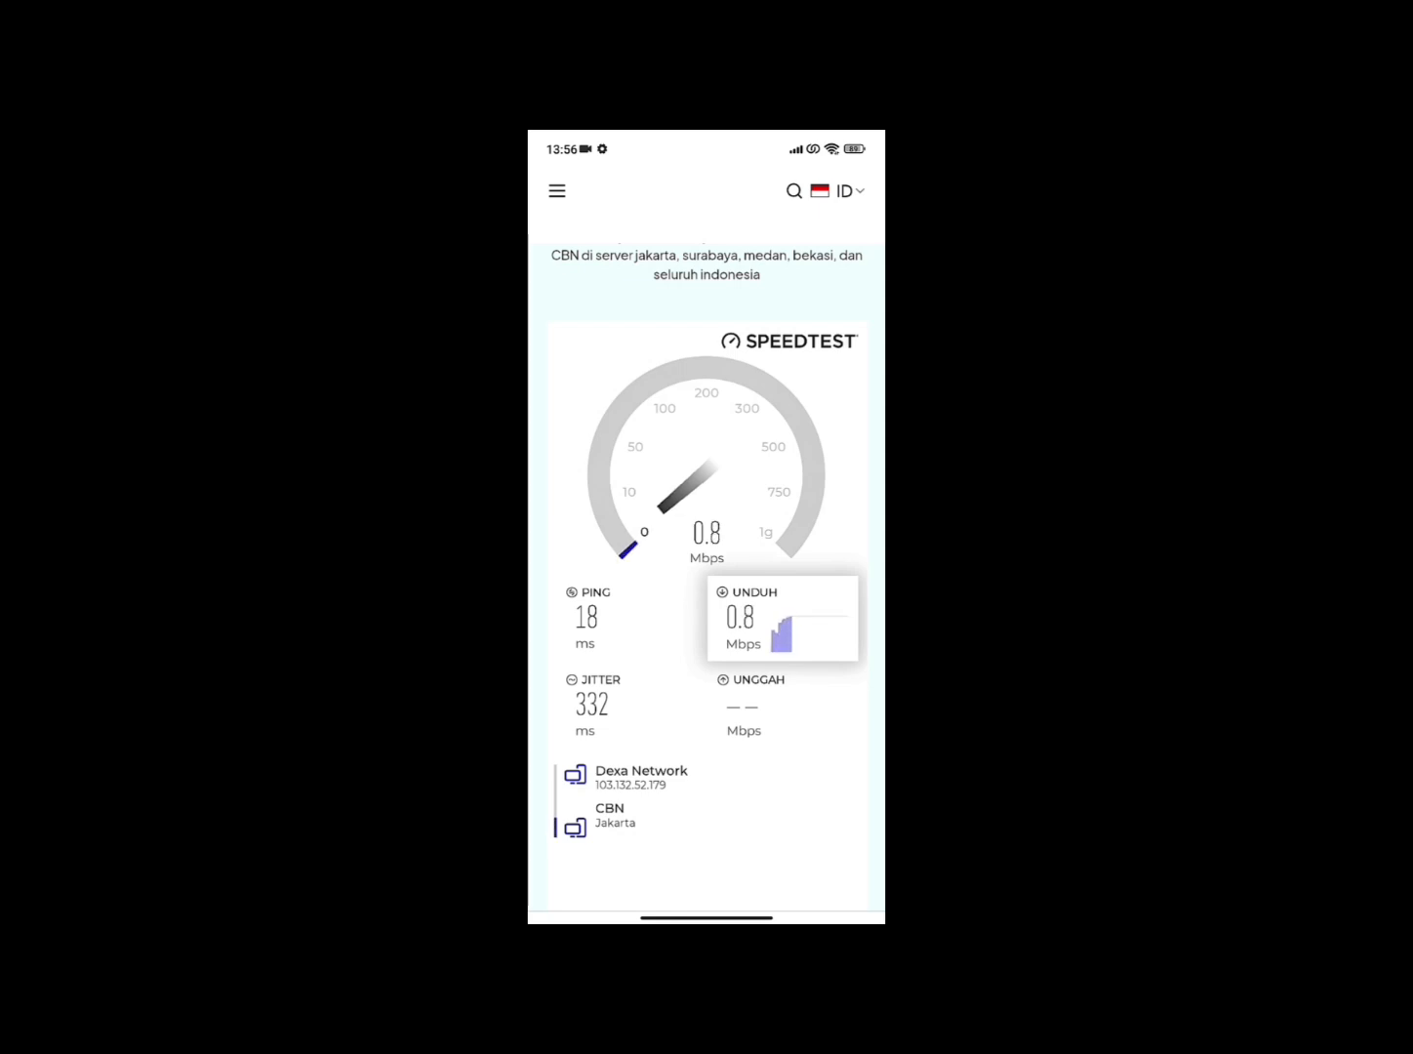
mouse_move(731, 792)
mouse_down()
mouse_move(725, 745)
mouse_move(731, 761)
mouse_up()
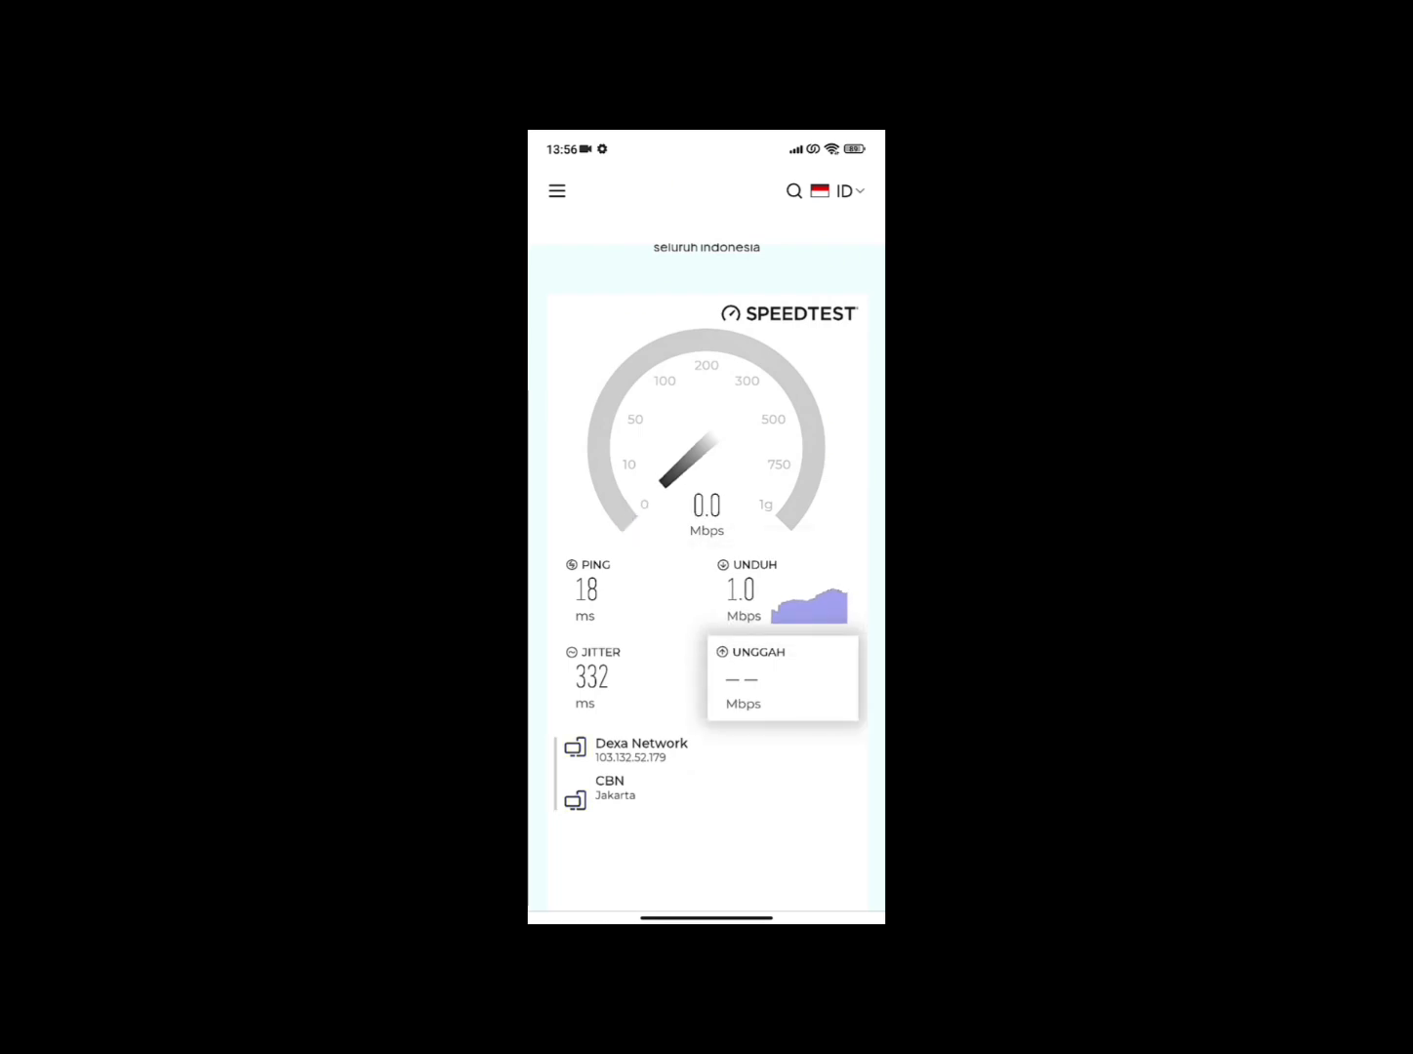
drag(807, 771, 804, 767)
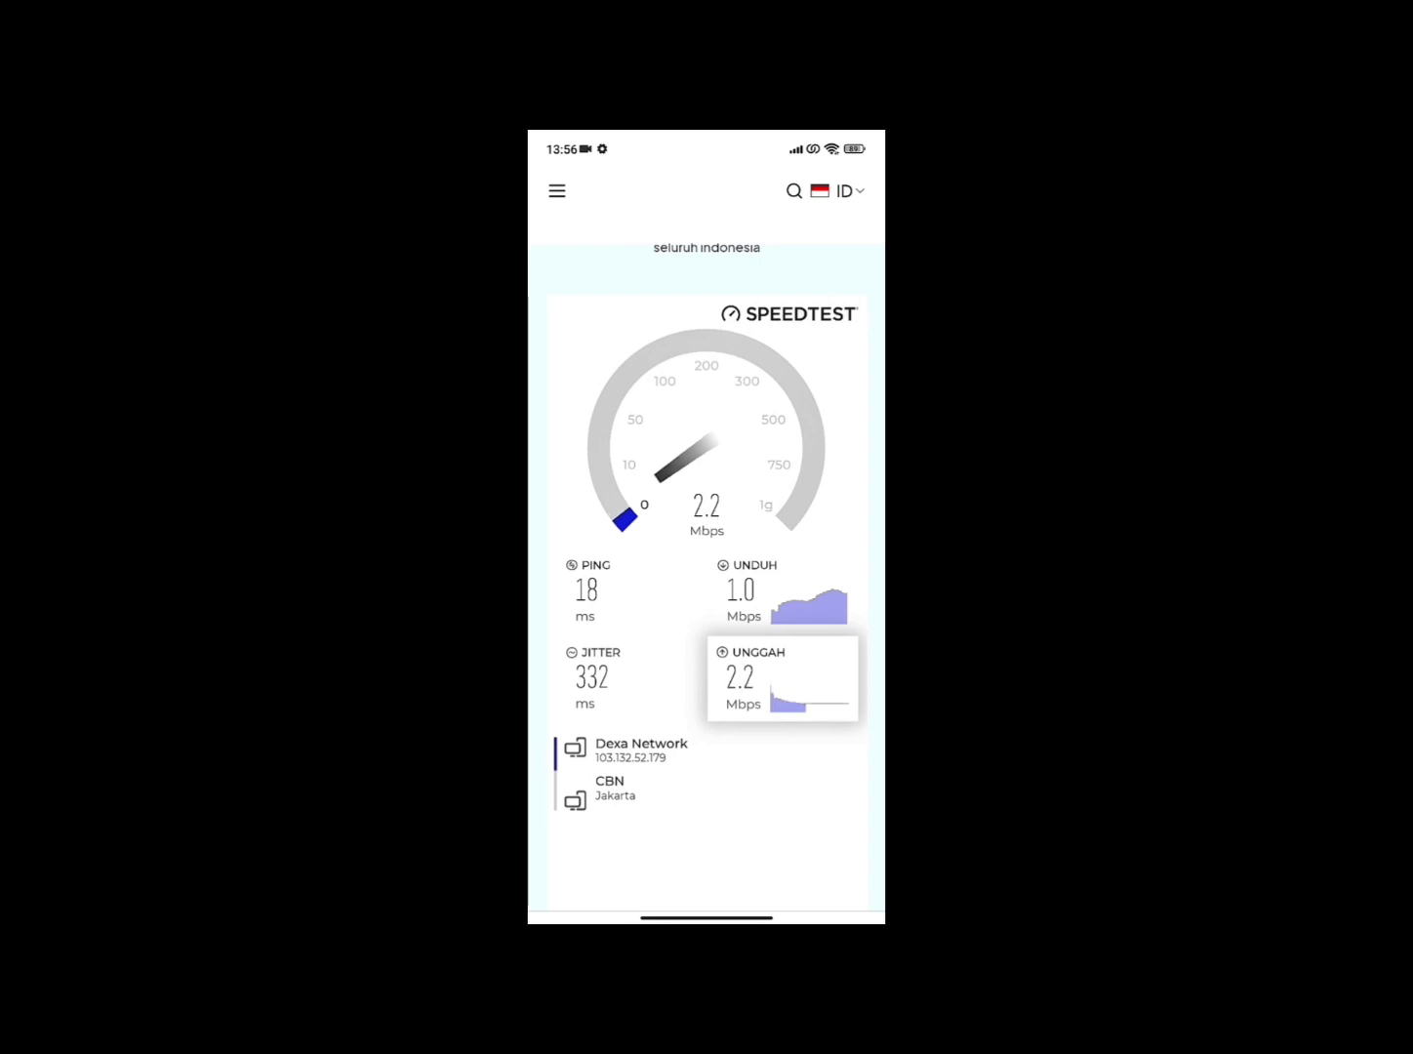
drag(814, 760, 813, 757)
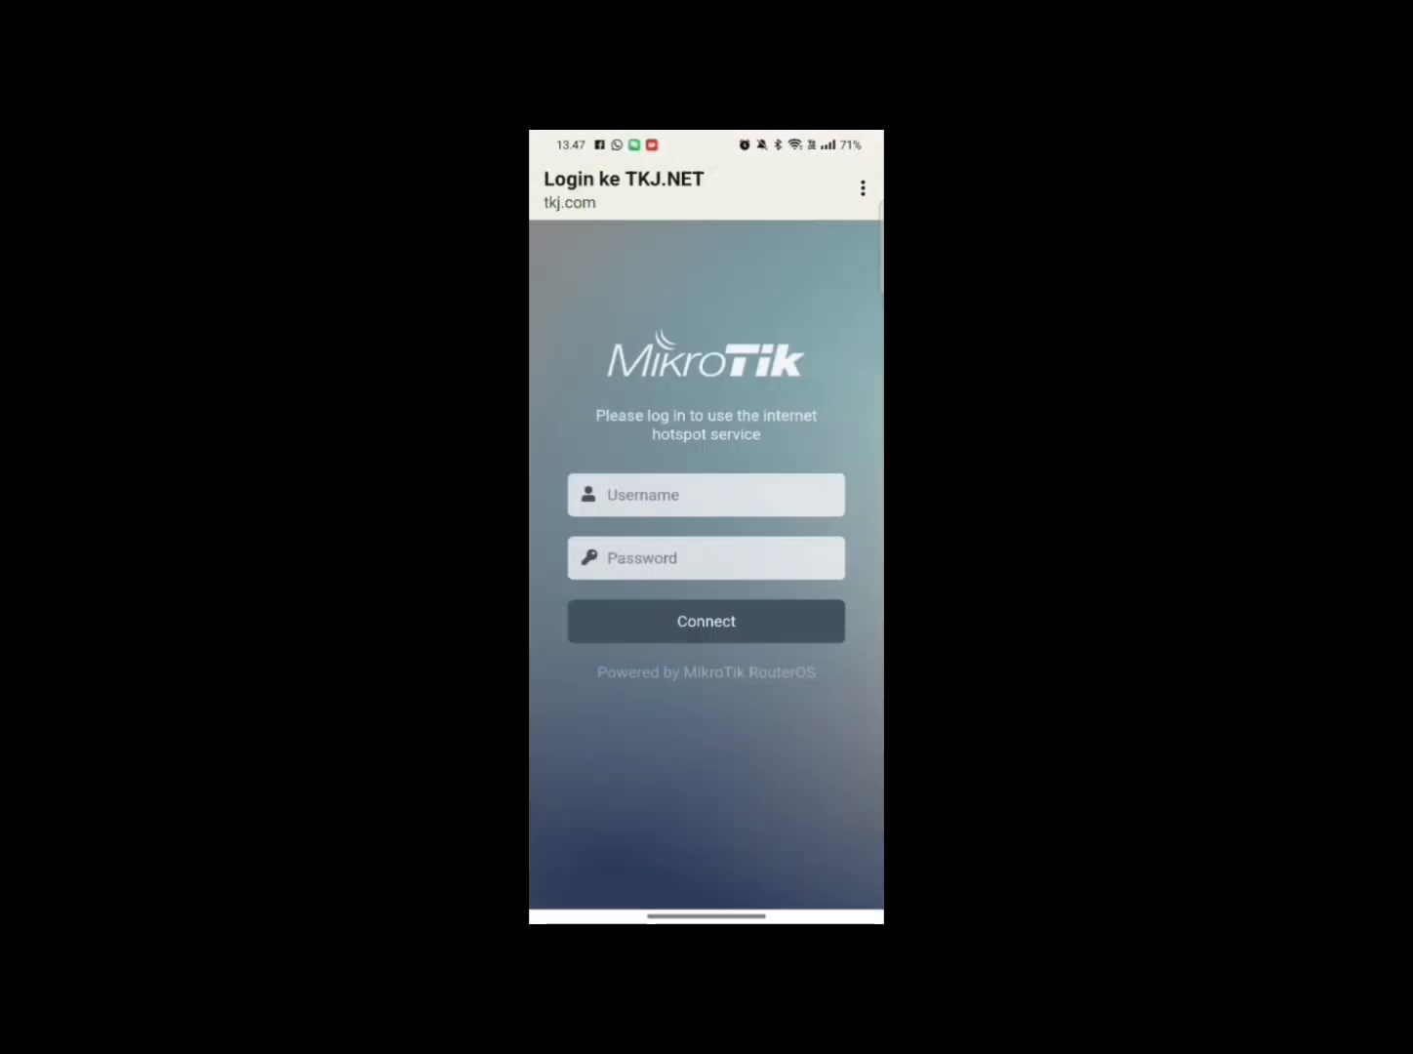
Log into the TKJ.NET hotspot as the Manager user with its password.
click(706, 495)
text(Manager)
key(Tab)
text(12)
key(Return)
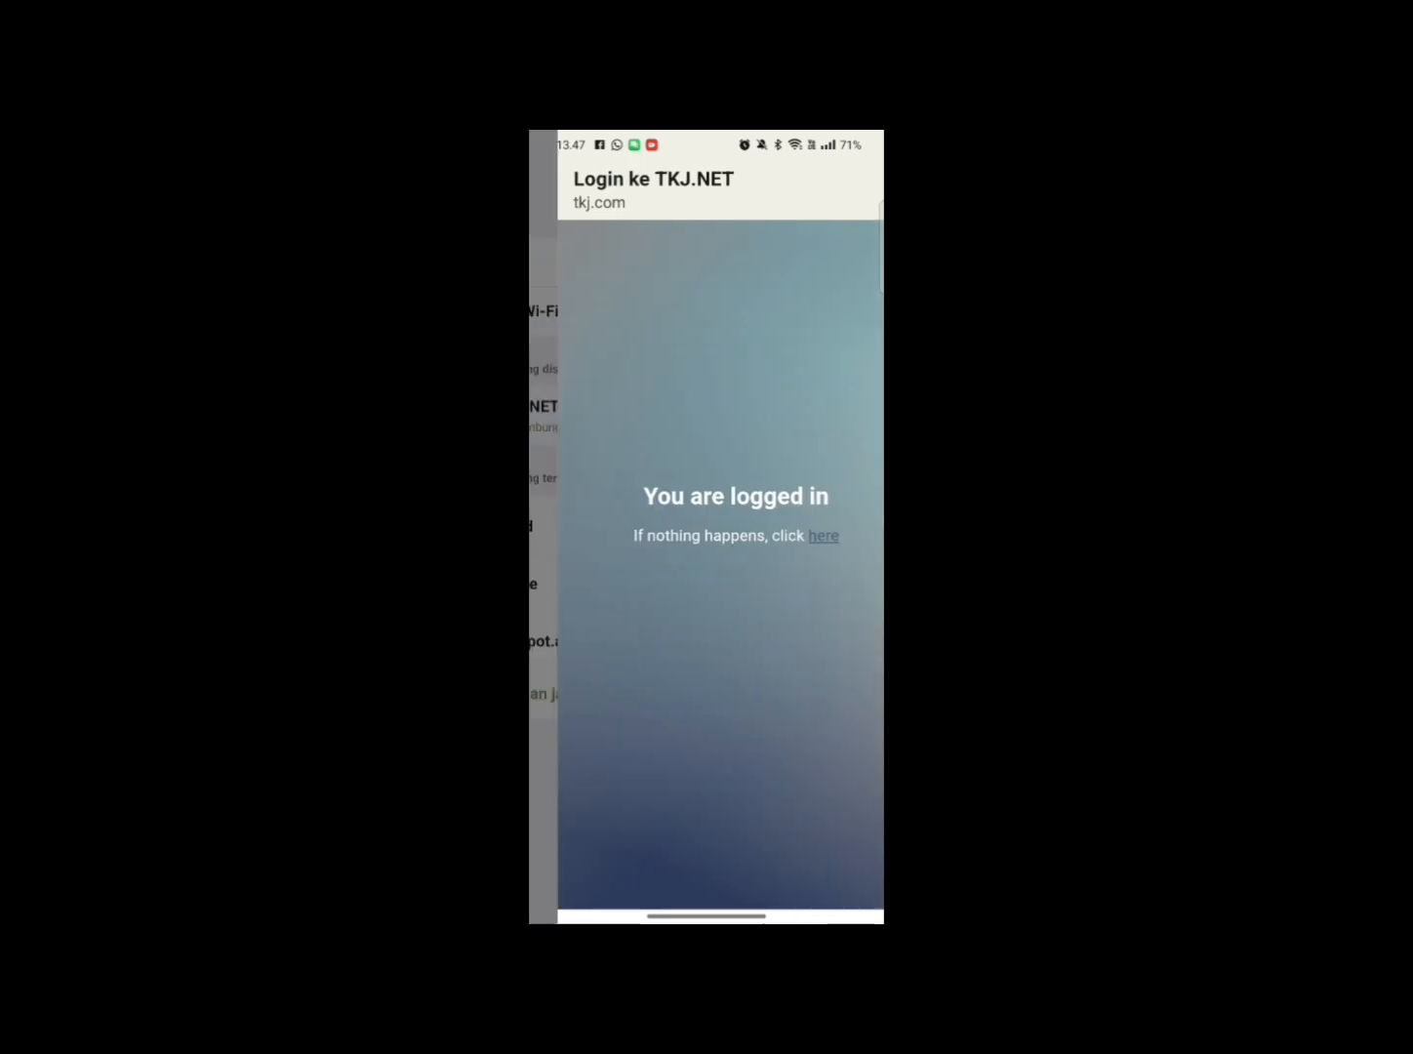
Search for speed test and open the Speedtest by Ookla site past its privacy notice.
drag(707, 917, 706, 683)
click(707, 530)
text(speed)
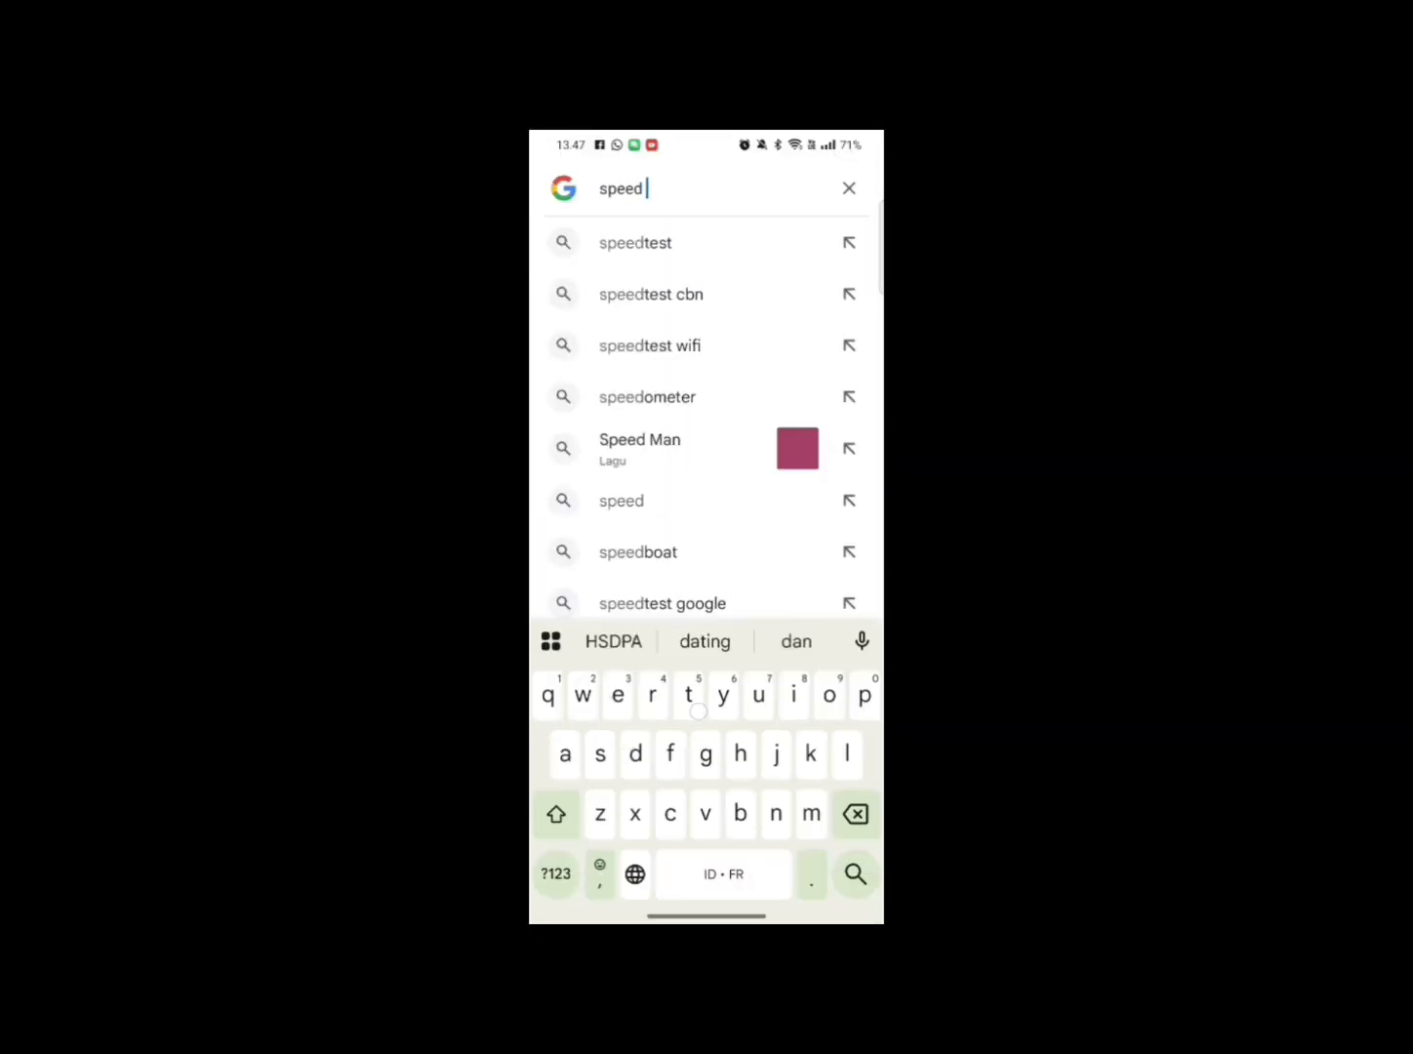
text( test)
key(Return)
scroll(706, 527, down, 3)
click(752, 568)
click(585, 648)
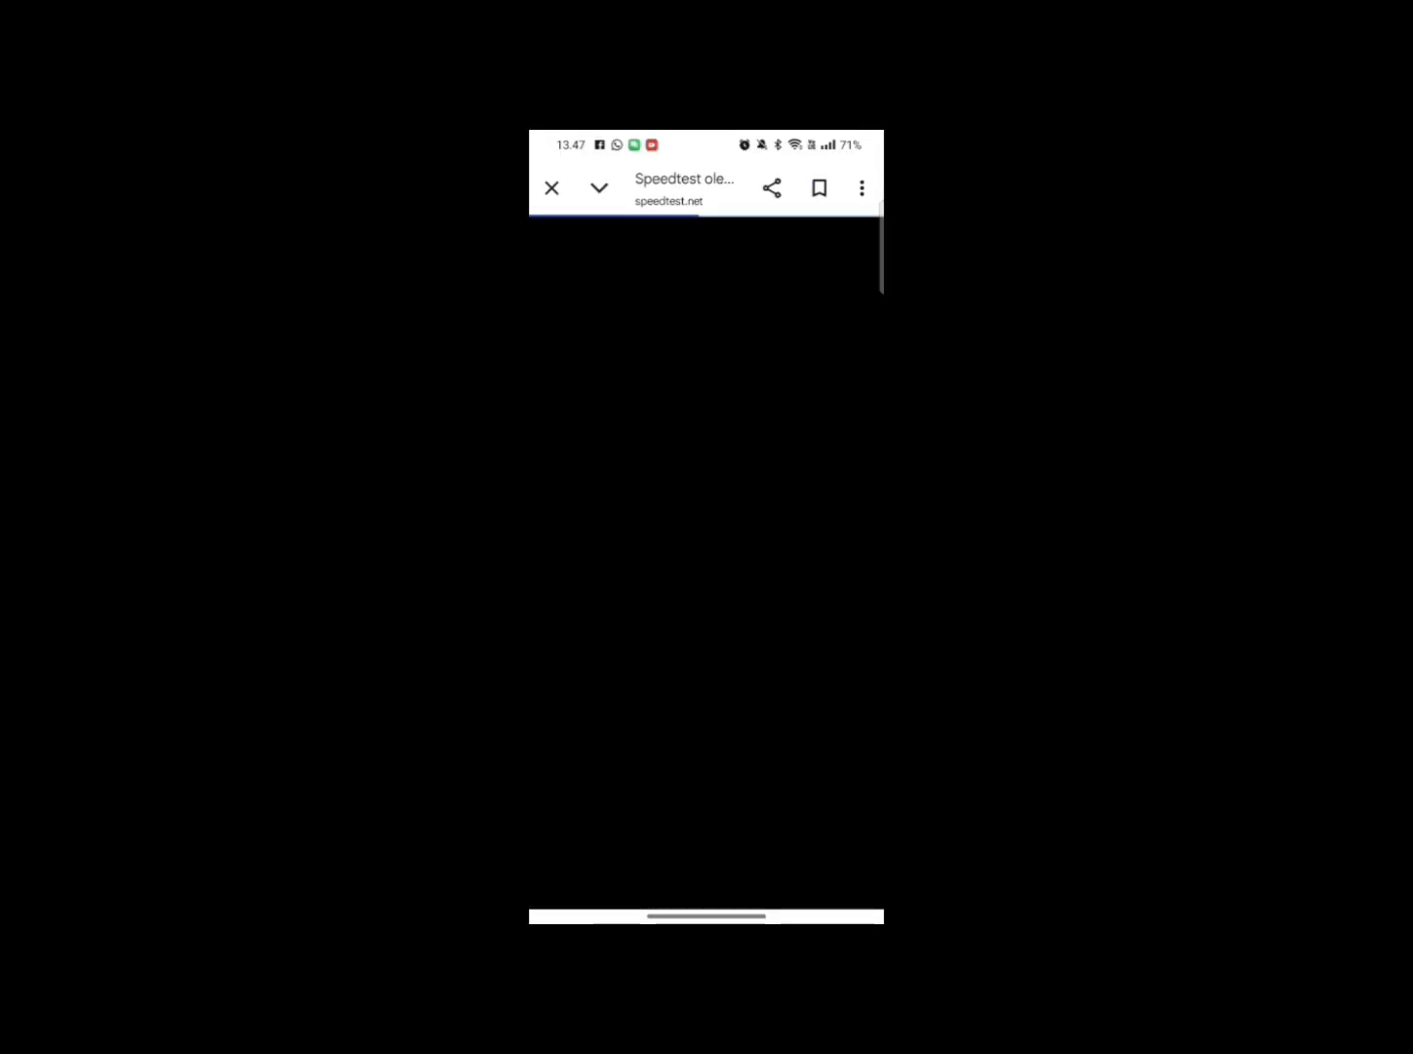
scroll(826, 689, down, 1)
click(706, 867)
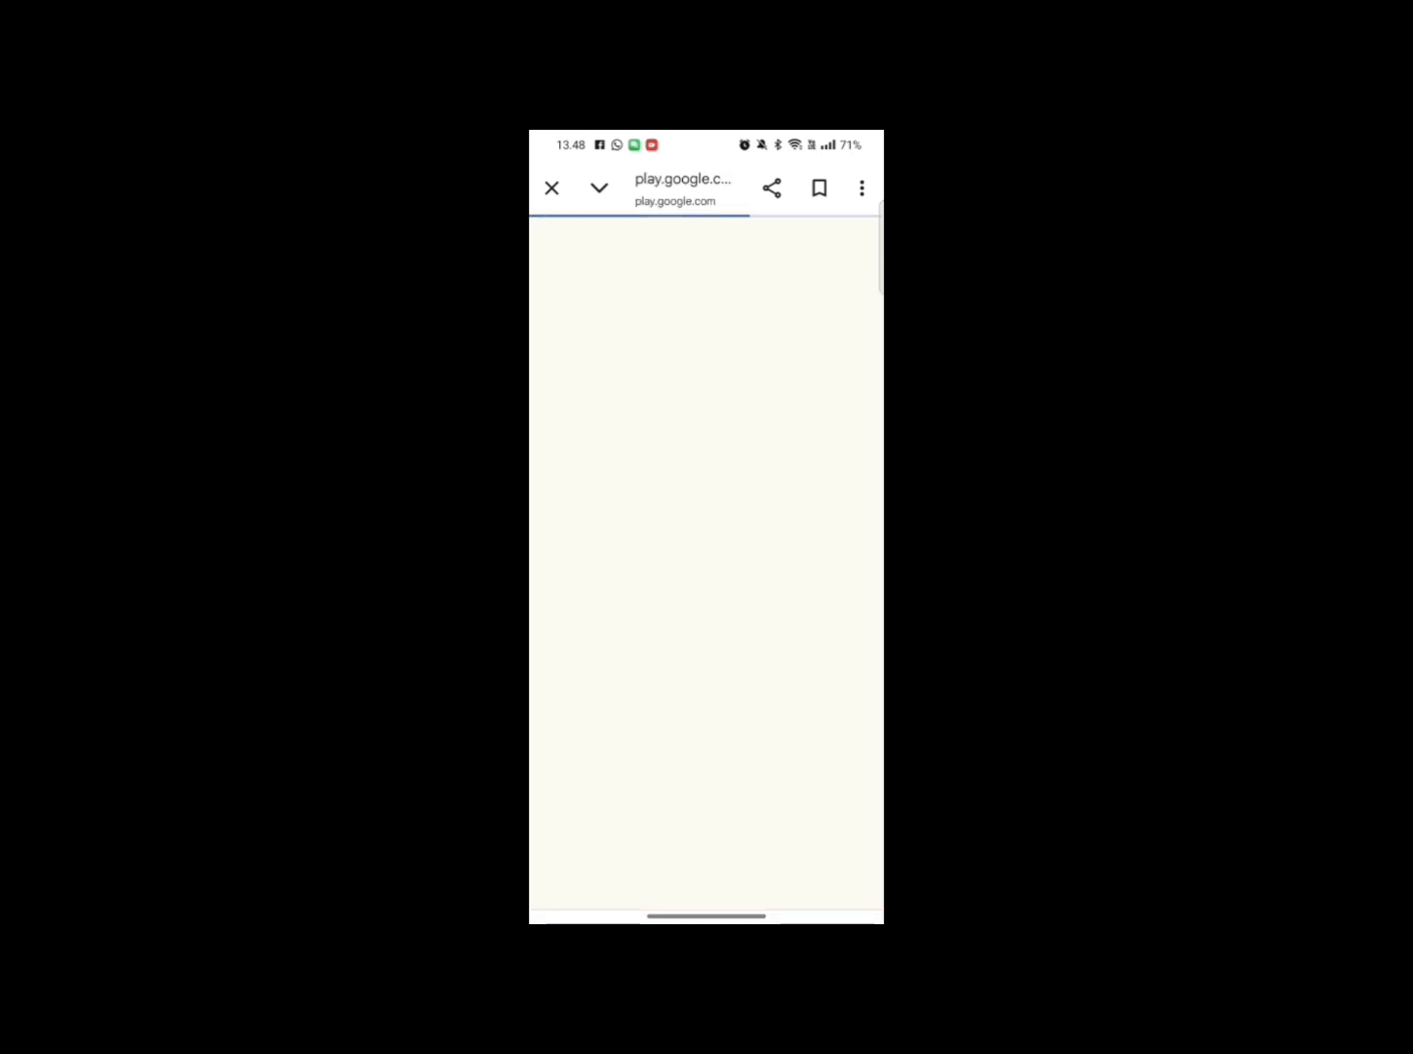
Back out of the Play Store prompt and start the speed test, reading 9.36 Mbps.
key(alt+Left)
click(626, 650)
key(alt+Left)
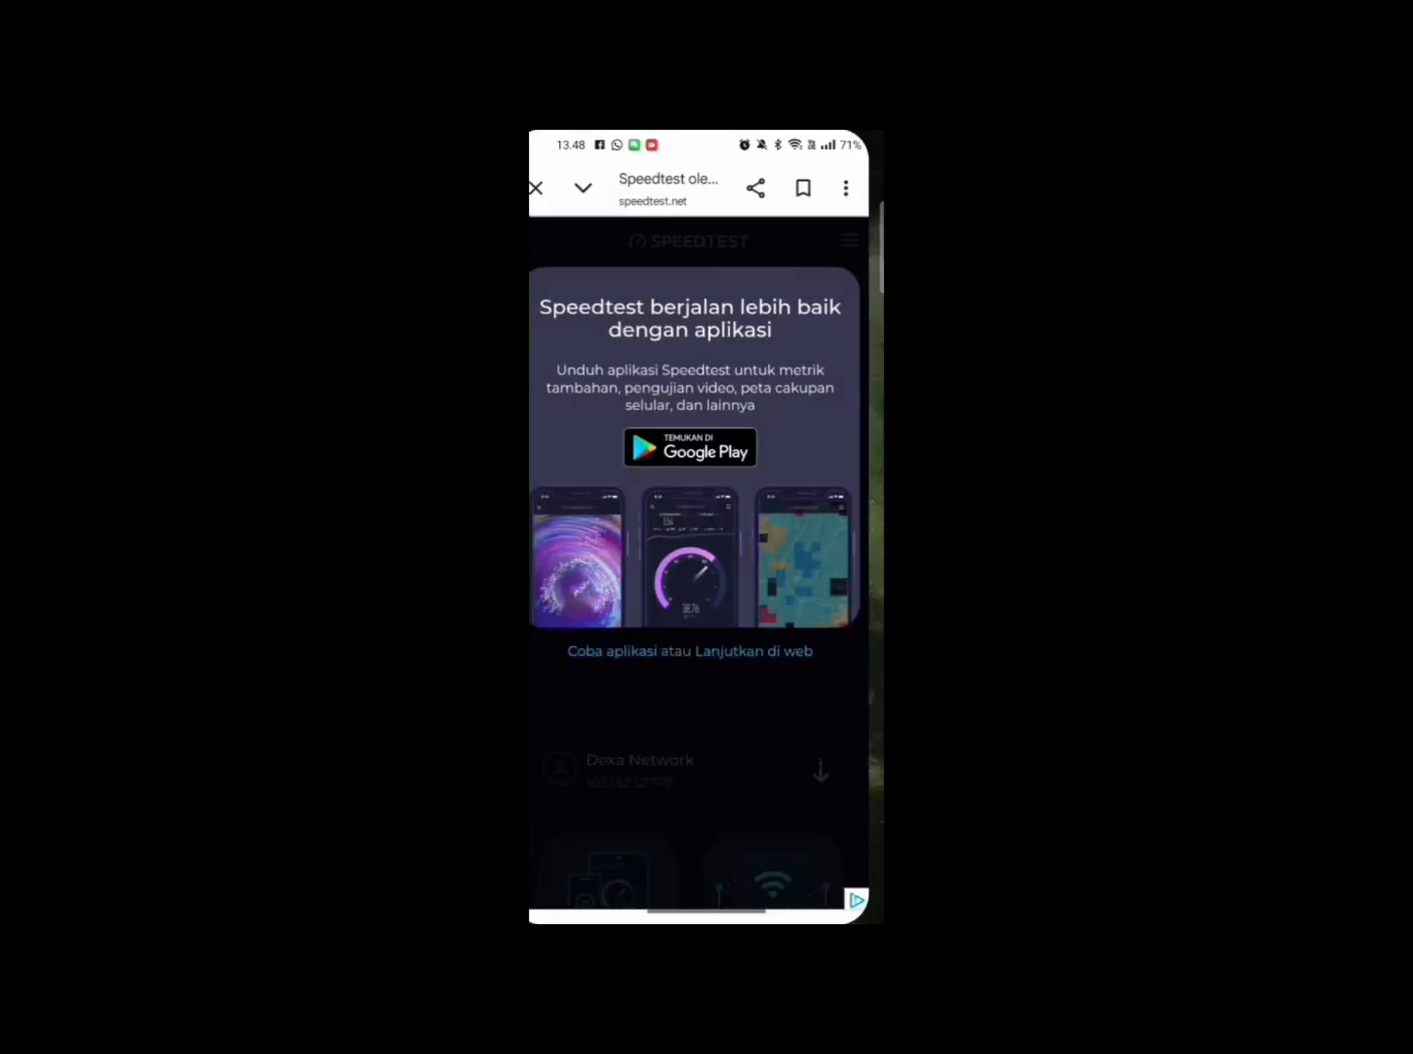
click(770, 650)
click(706, 513)
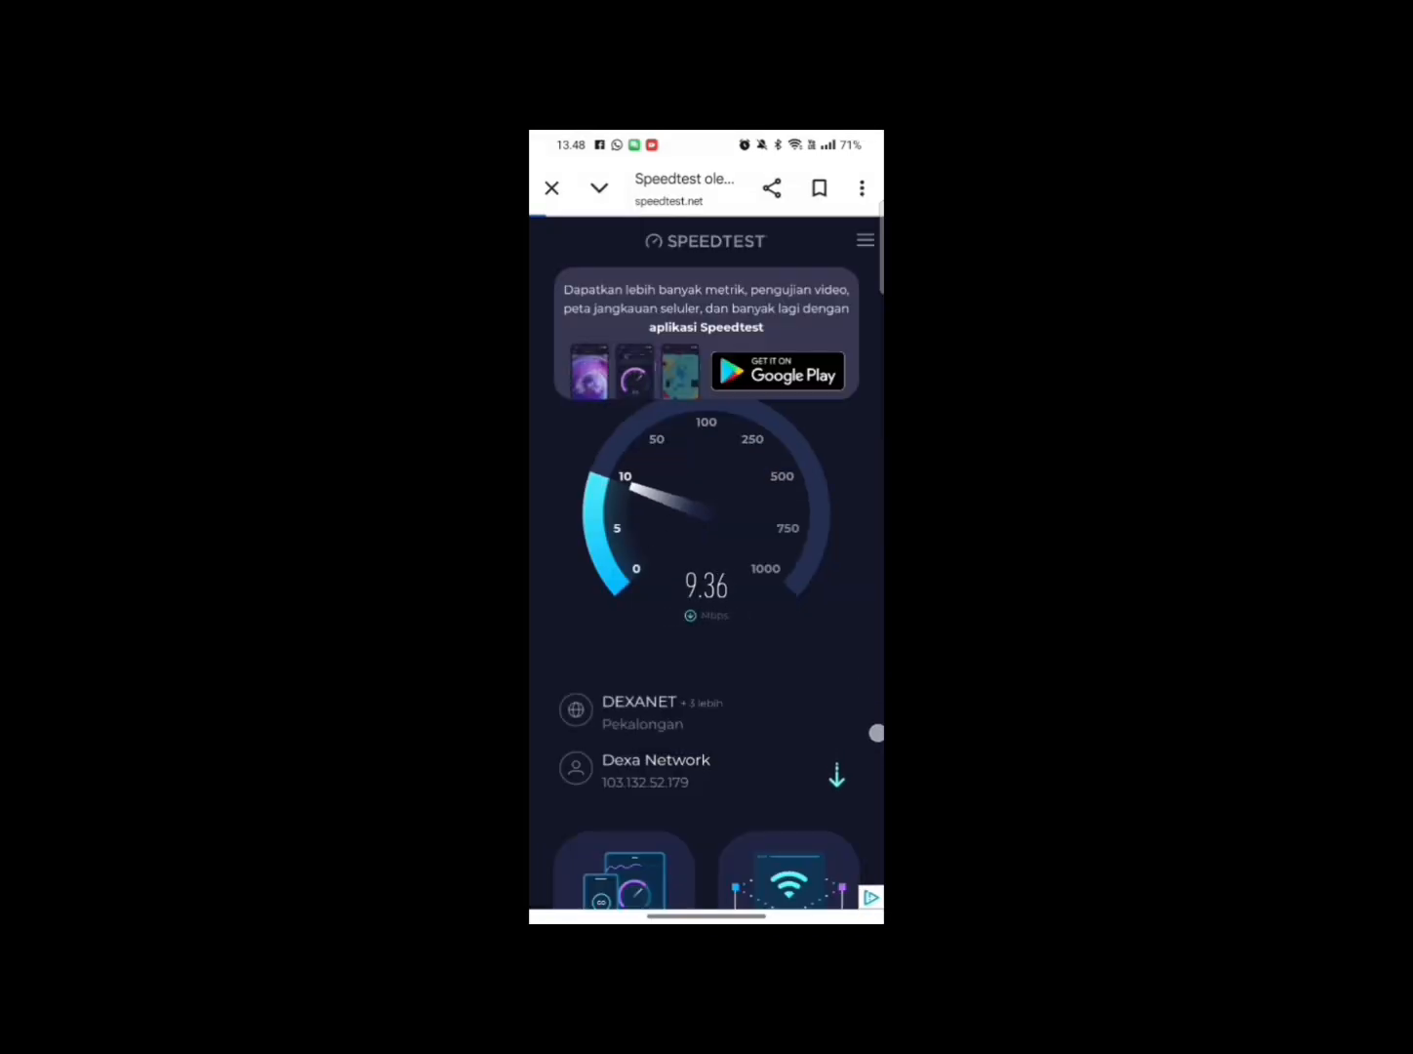